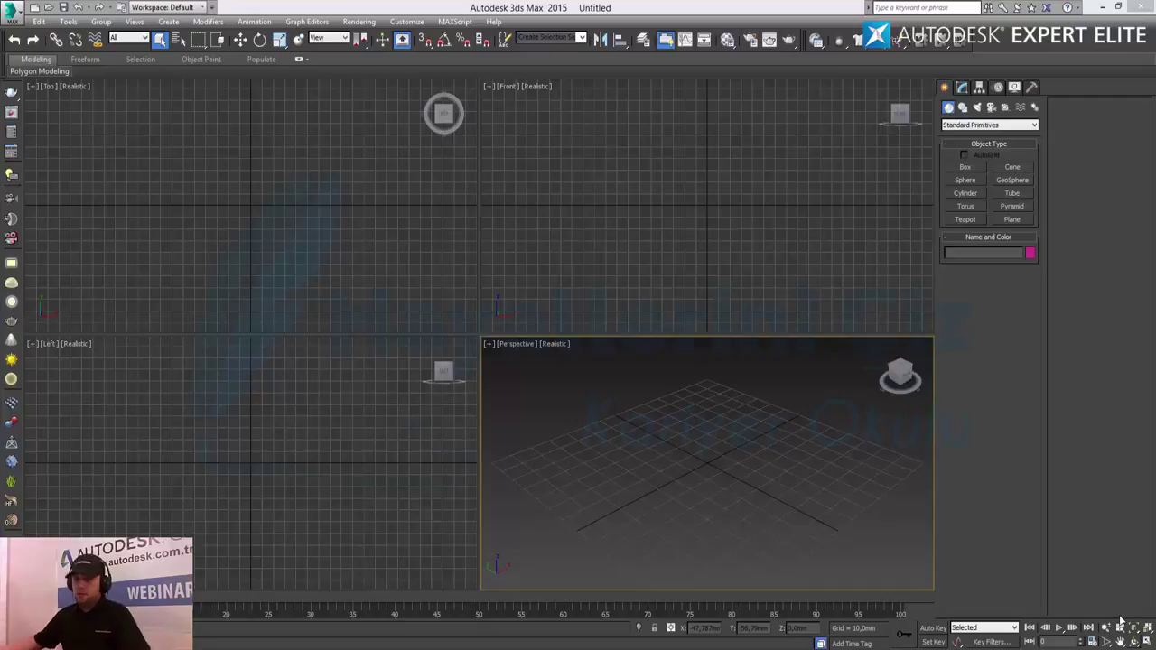
Maximize the Top viewport and set system and display units to metric millimetres
left_click(343, 185)
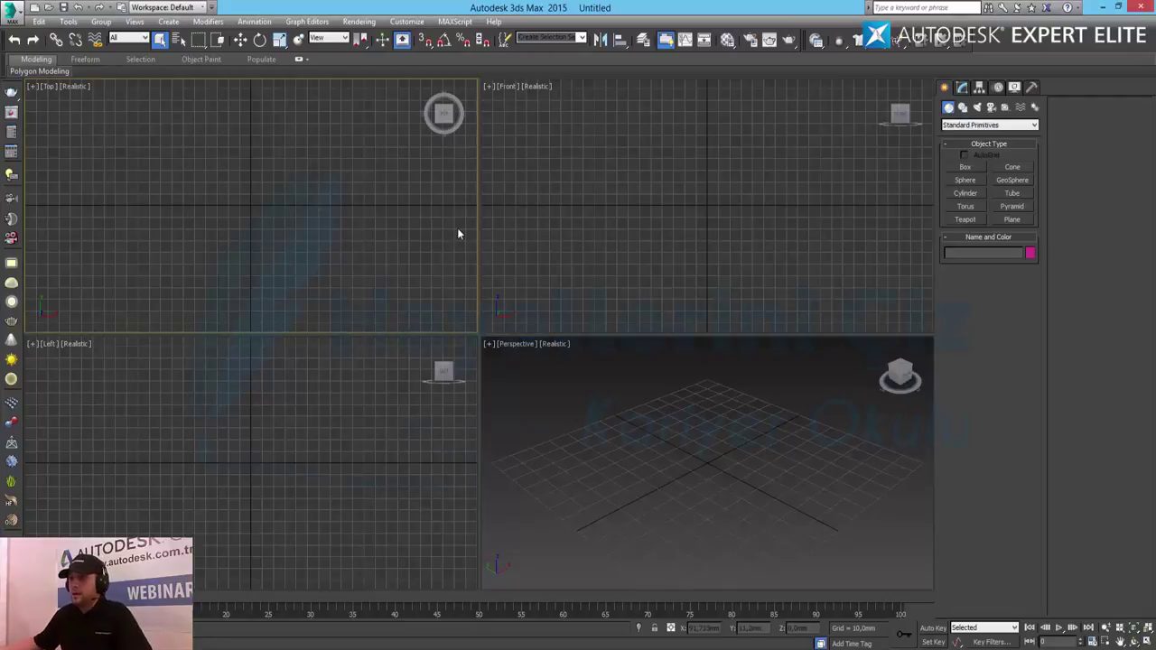
left_click(1147, 639)
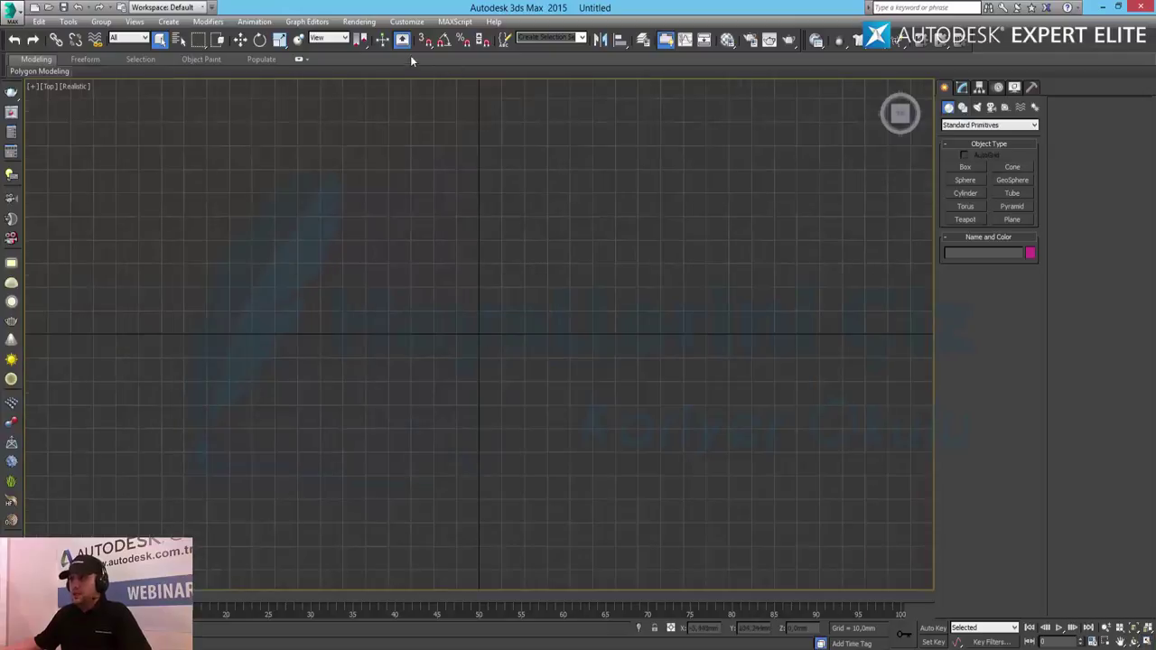
left_click(392, 24)
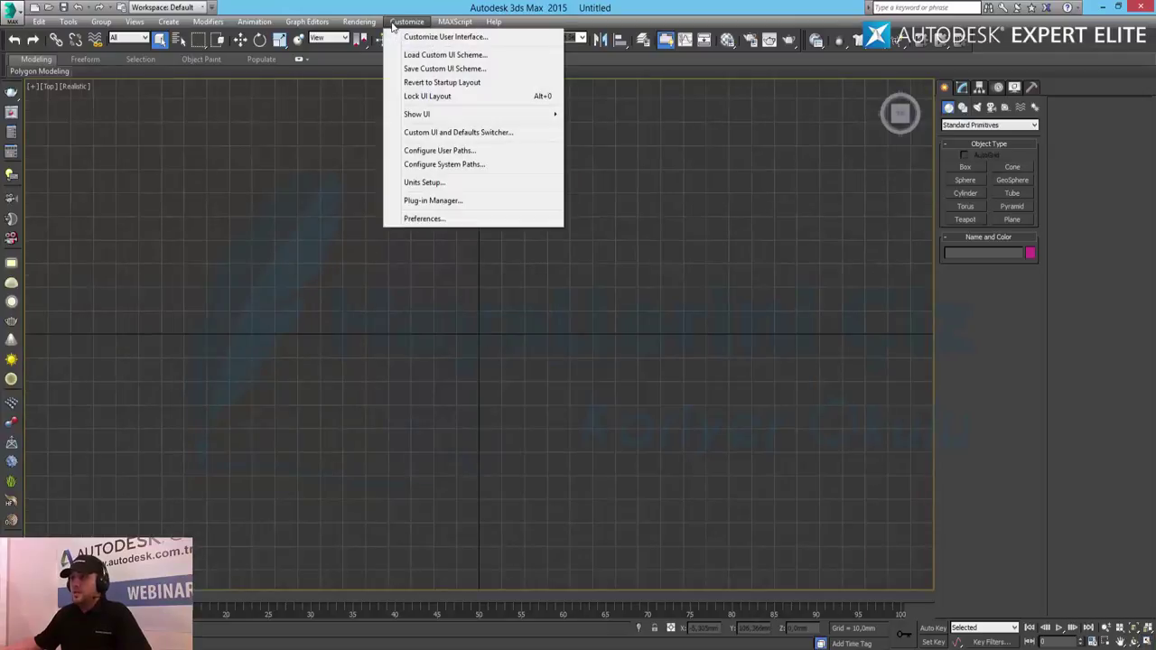
left_click(459, 184)
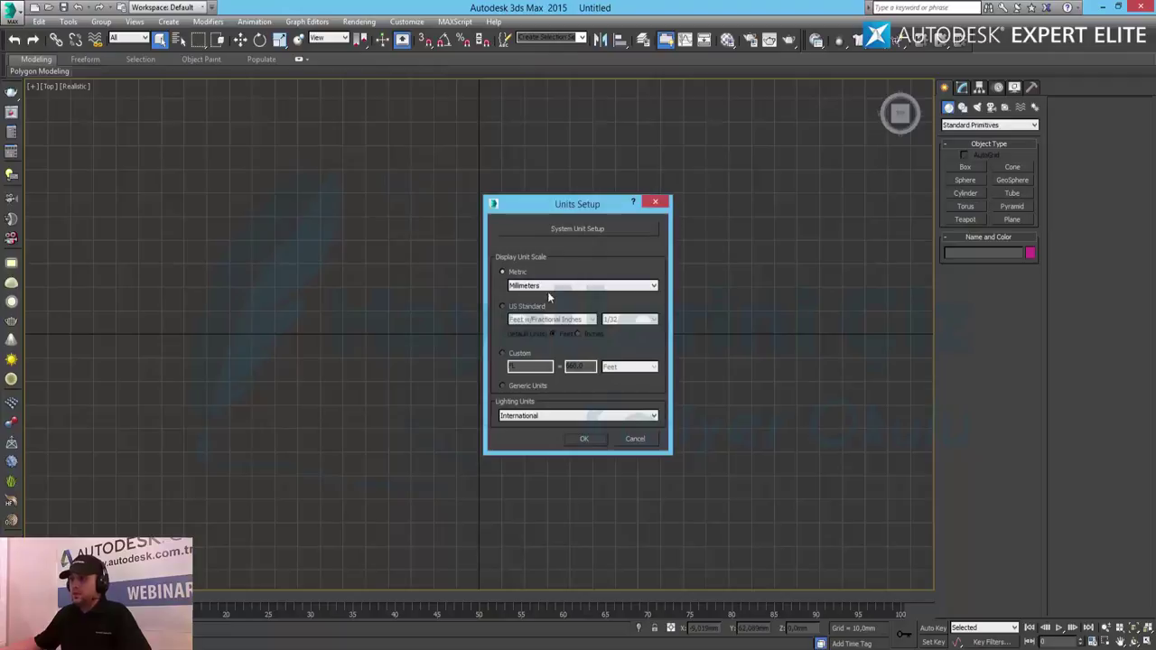
left_click(573, 228)
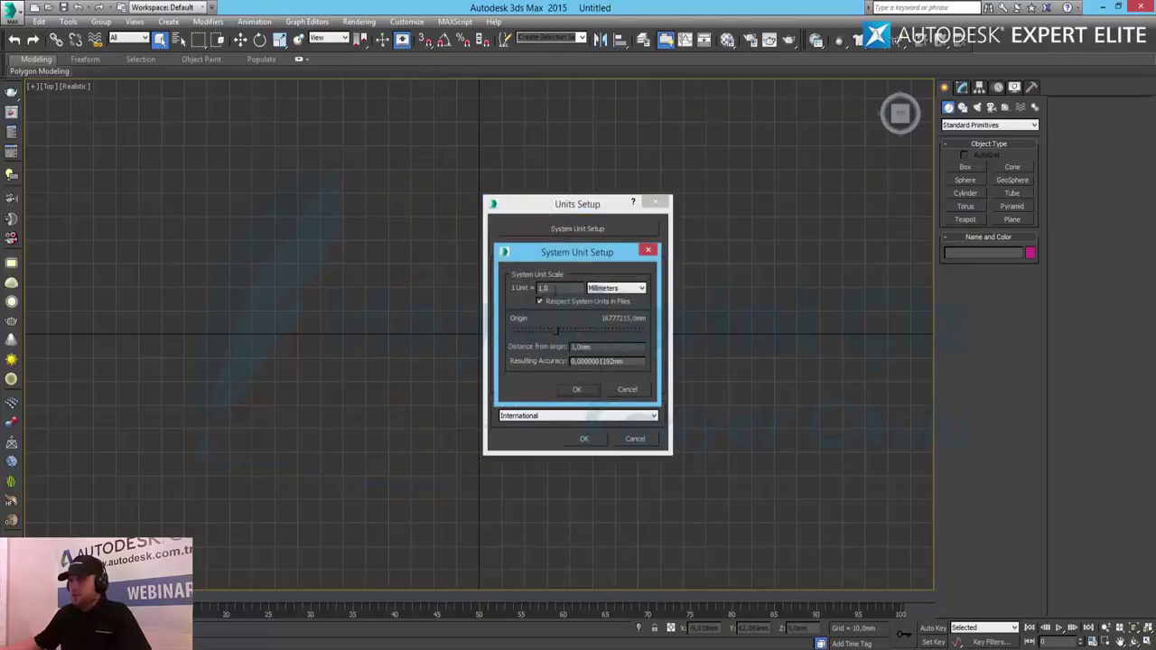
left_click(580, 390)
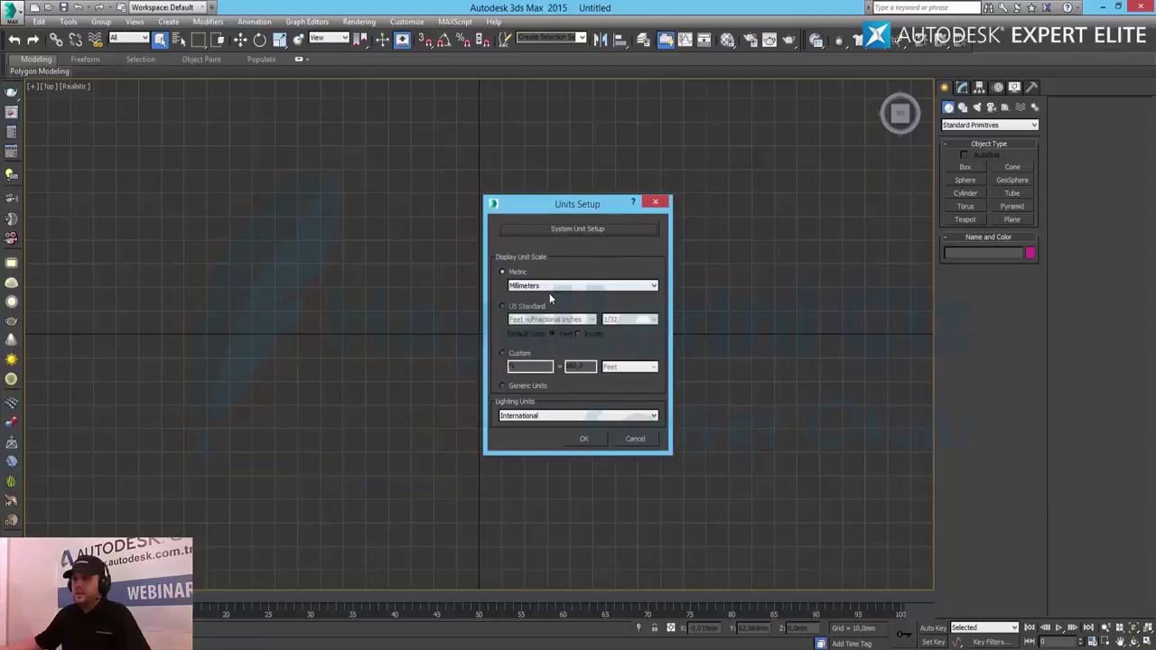
left_click(585, 438)
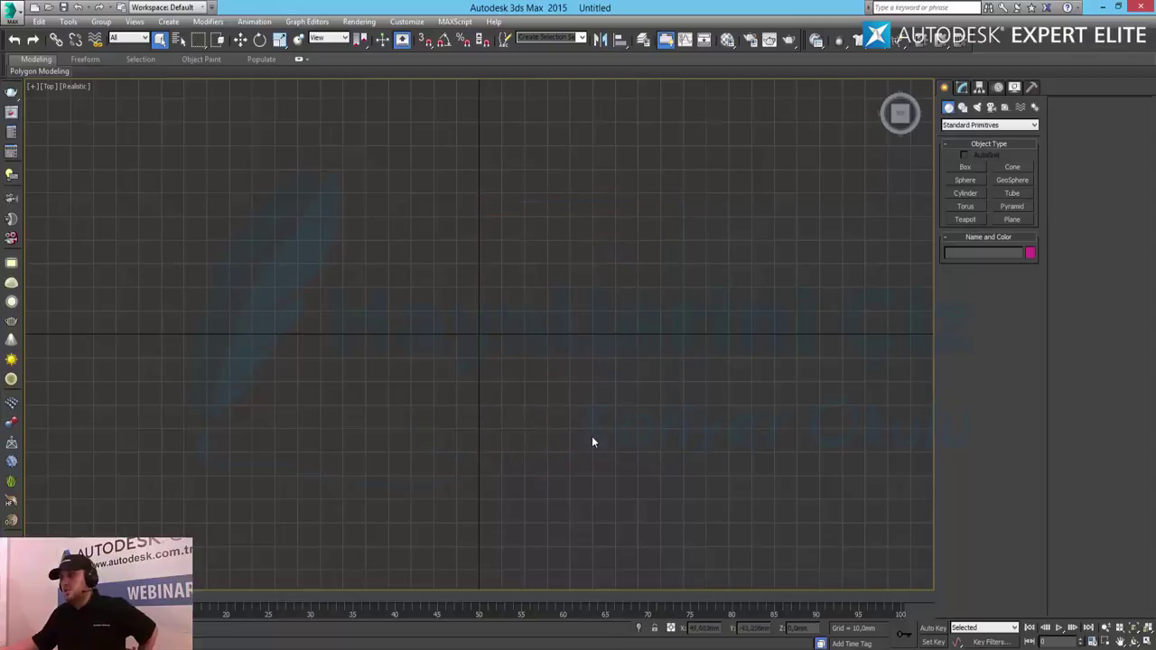
left_click(406, 22)
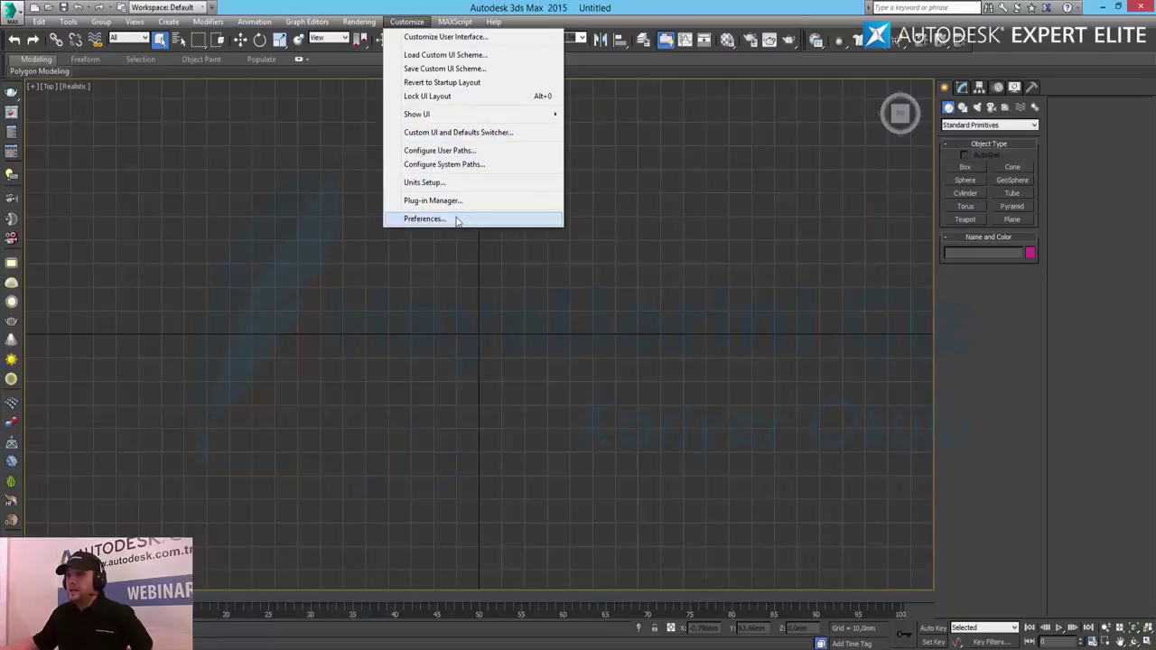
Confirm Gamma/LUT correction is enabled at gamma 2.2 in Preferences
left_click(456, 217)
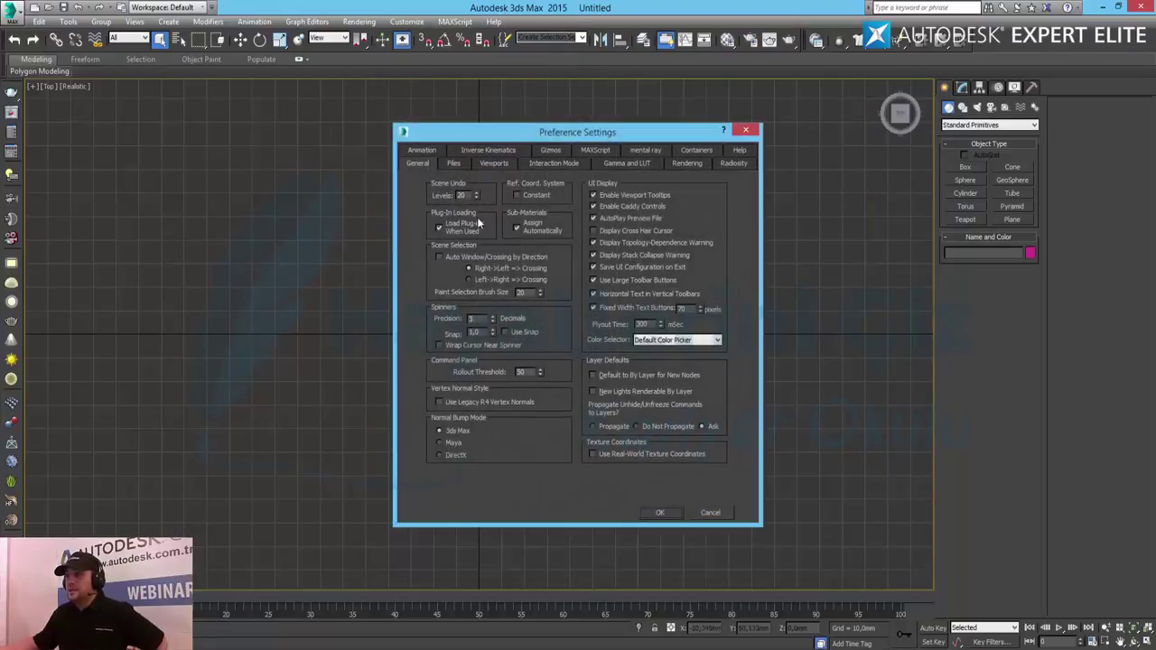
left_click(628, 164)
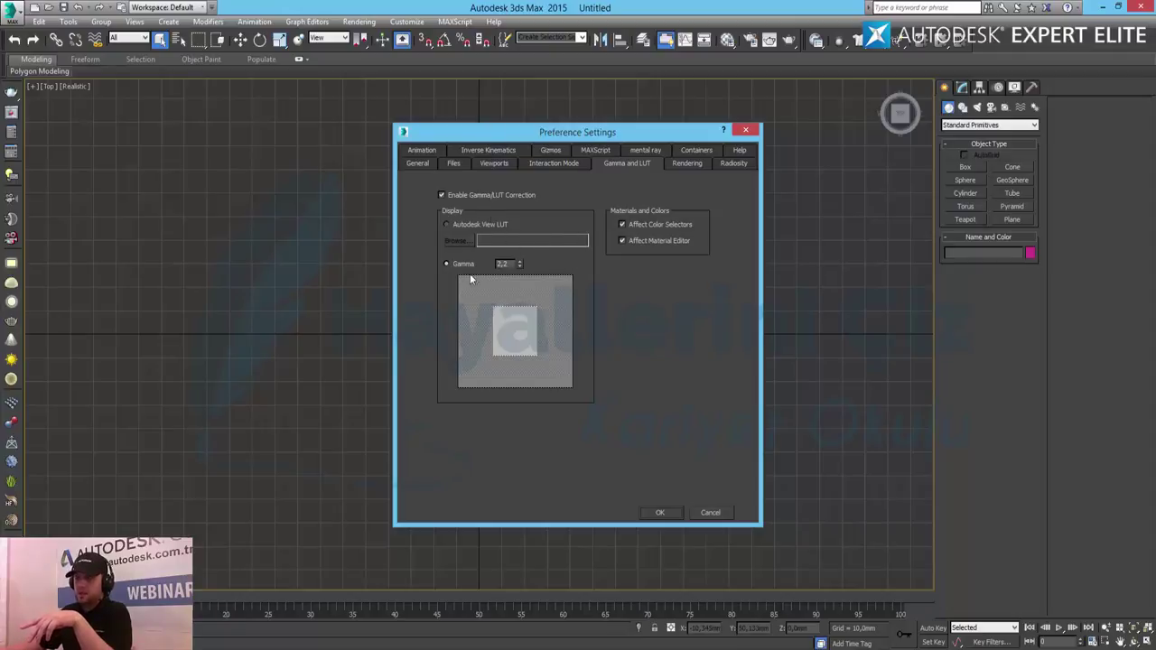
left_click(660, 513)
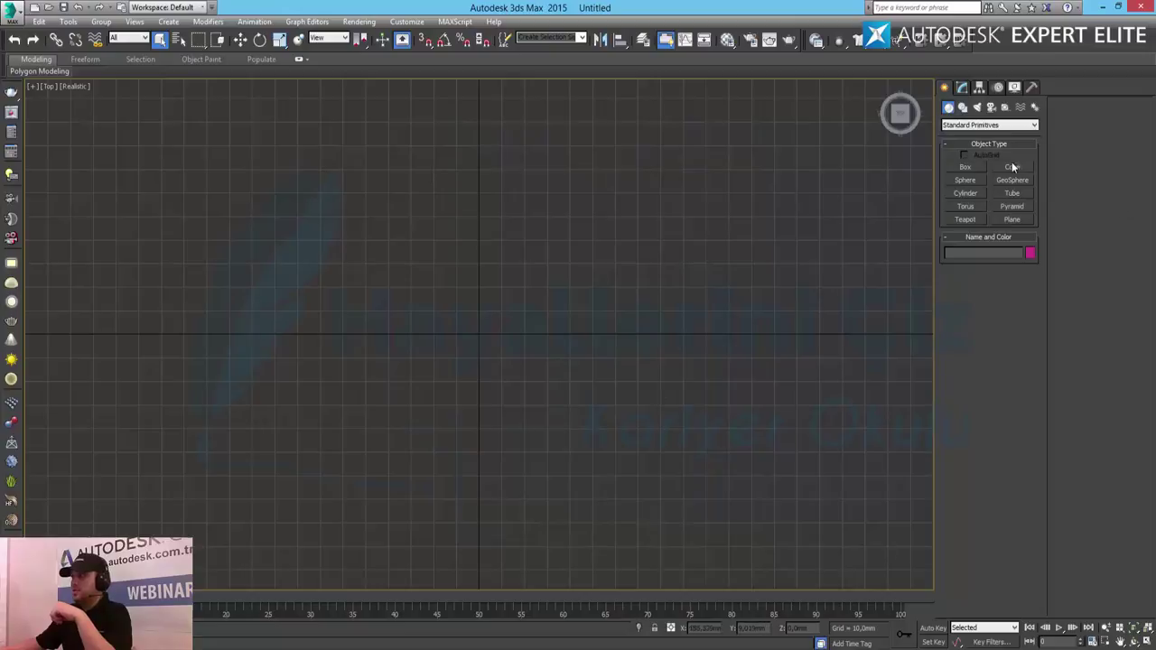
Draw a rectangle spline across the Top view
left_click(962, 108)
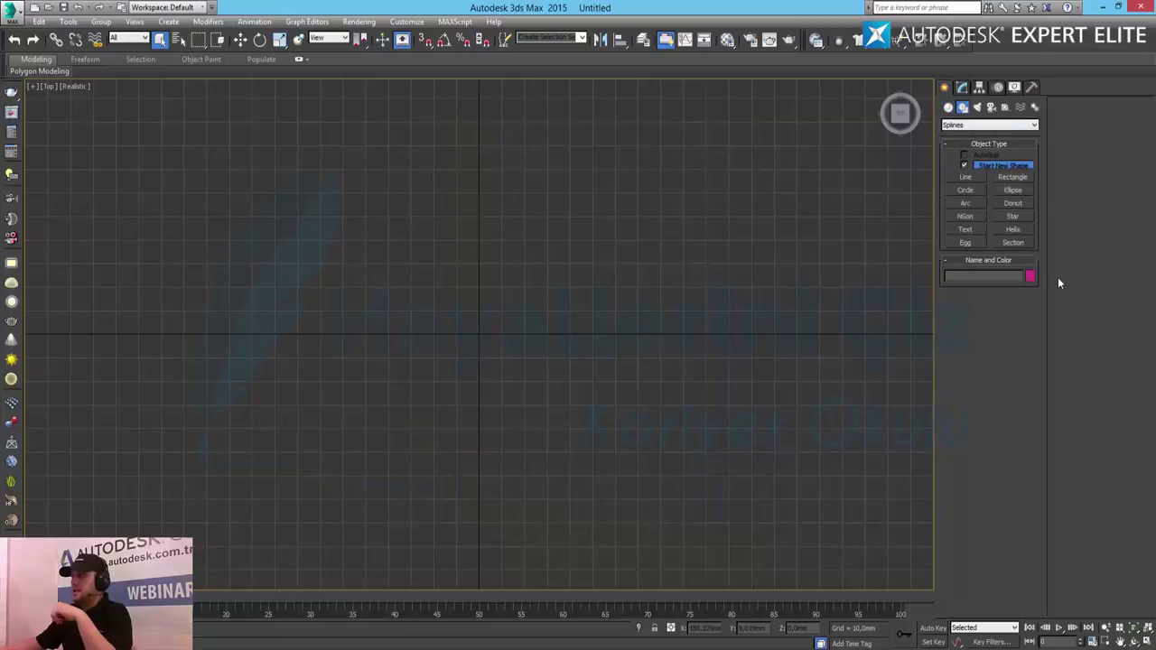
left_click(1014, 178)
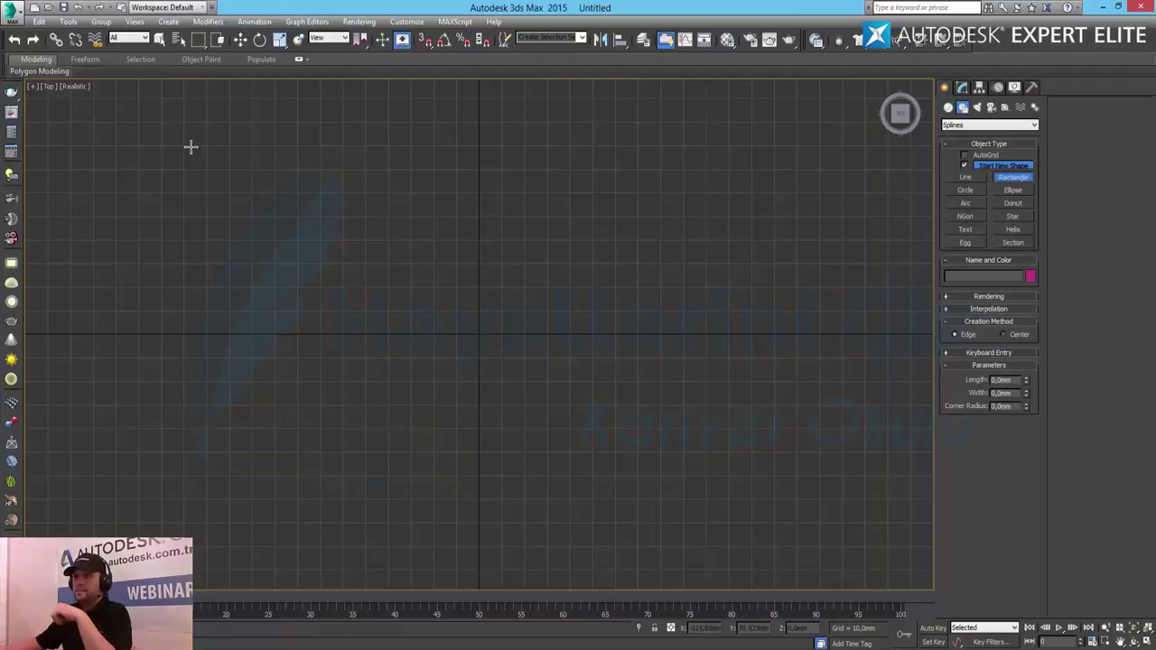
left_click_drag(190, 147, 846, 160)
middle_click_drag(560, 245, 534, 287)
scroll(558, 261, "down", 2)
scroll(557, 261, "down", 3)
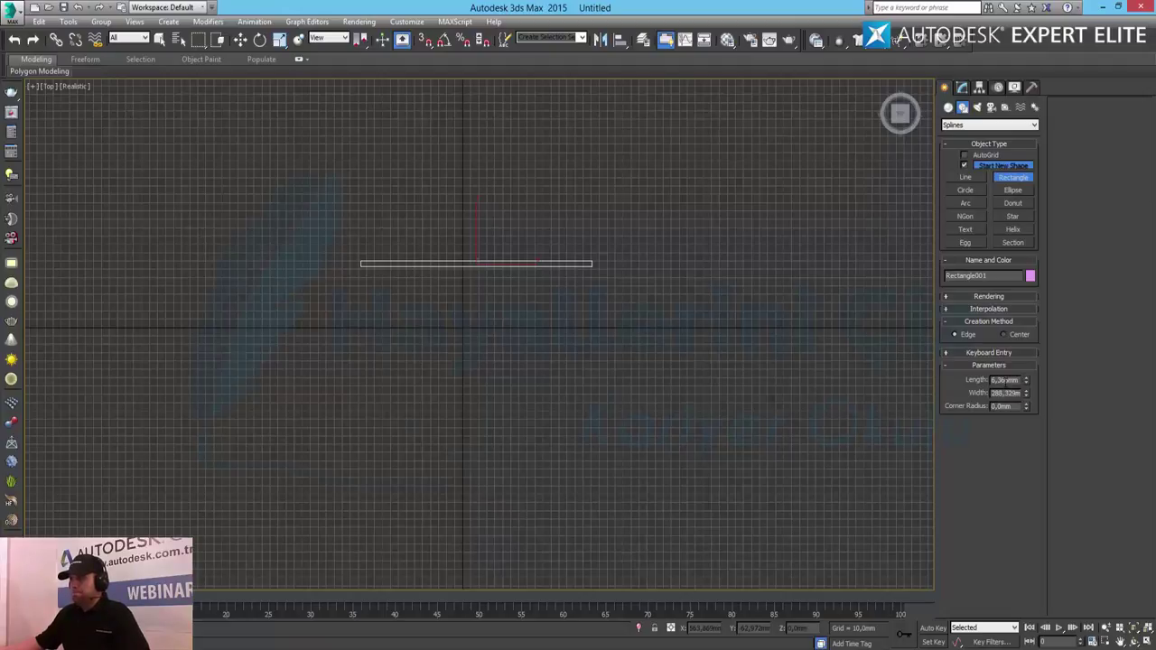
Give the rectangle a width of 7000 mm and a length of 300 mm, then zoom extents
left_click(1005, 380)
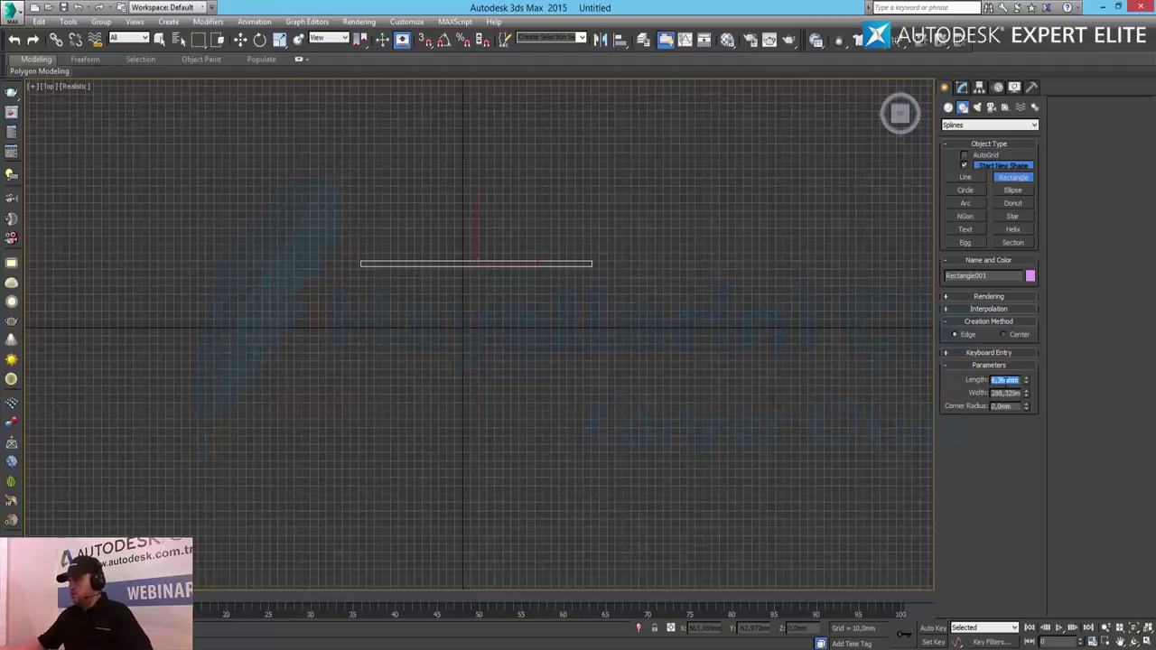
type("5")
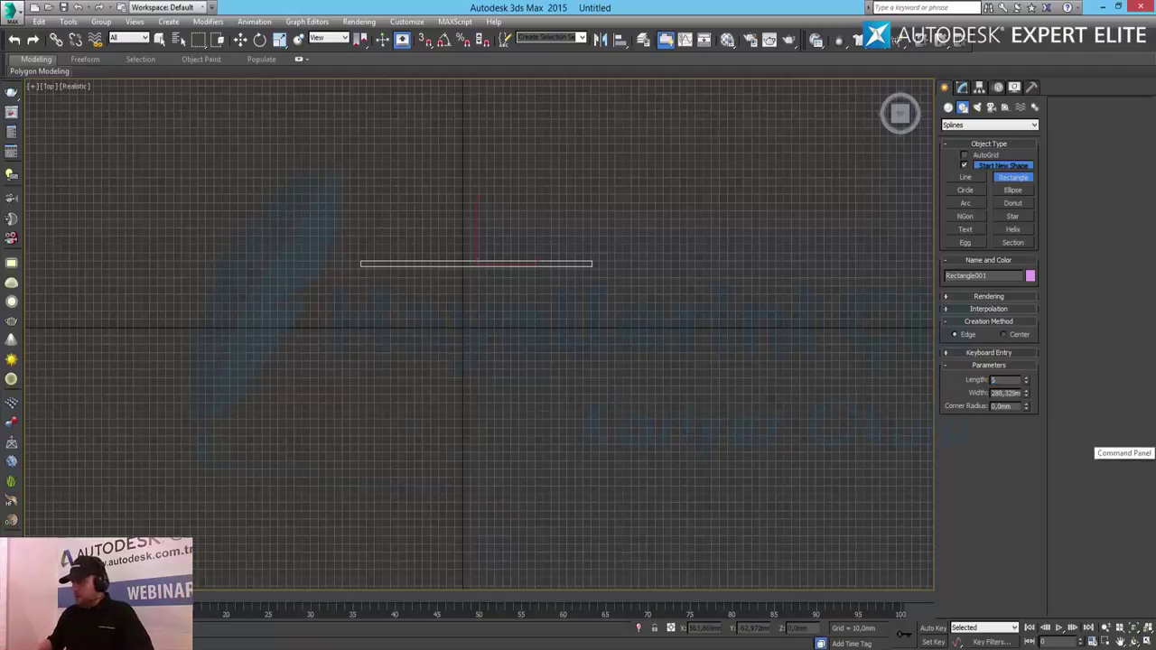
key("BackSpace")
type("7000")
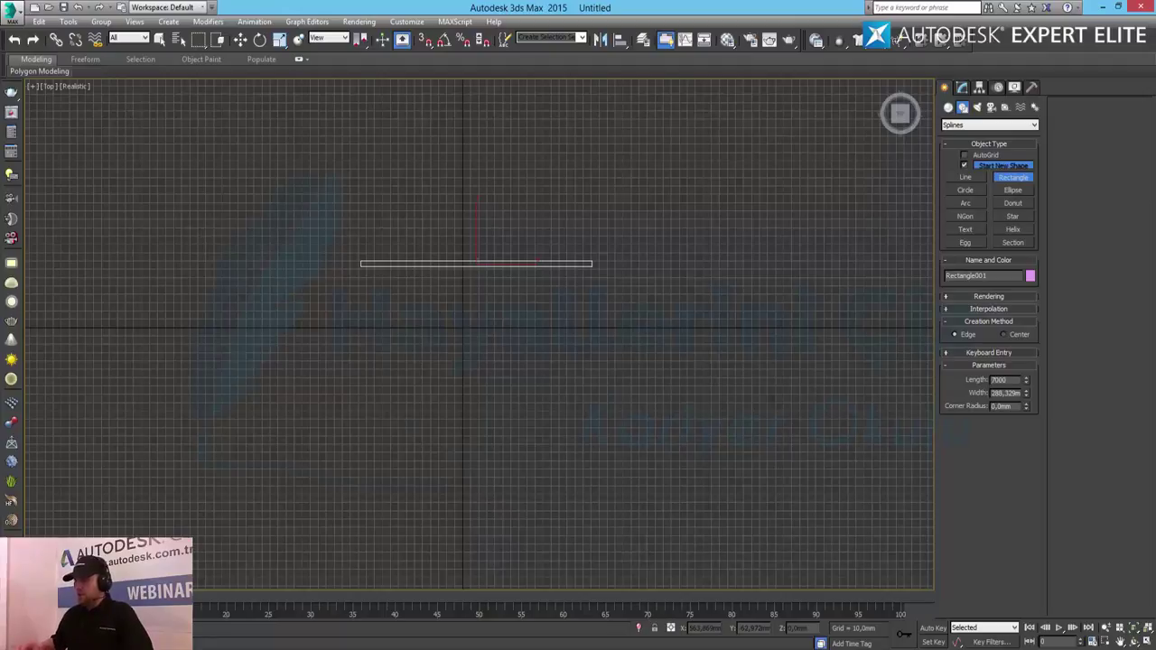
key("Return")
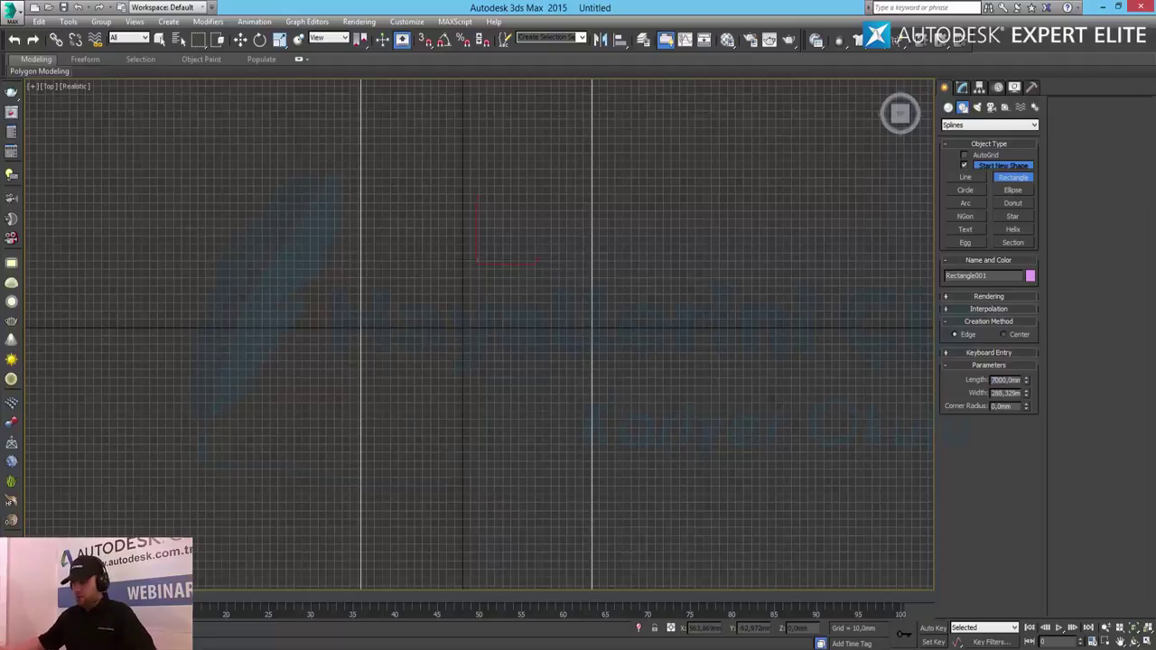
key("ctrl+z")
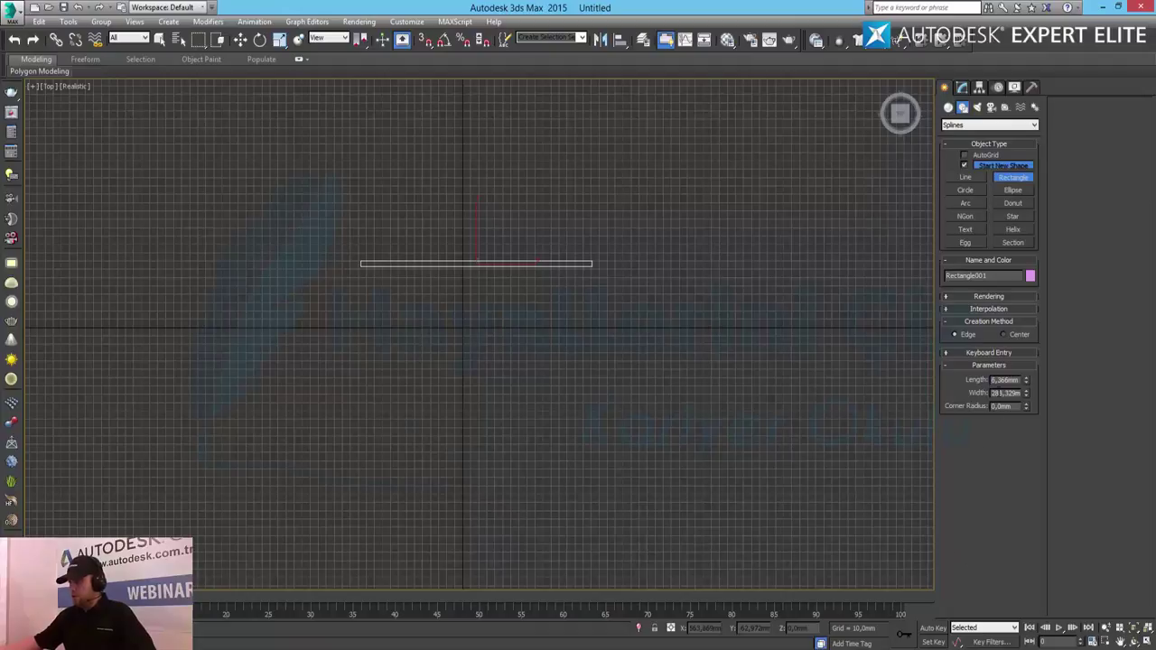
type("7010")
key("Return")
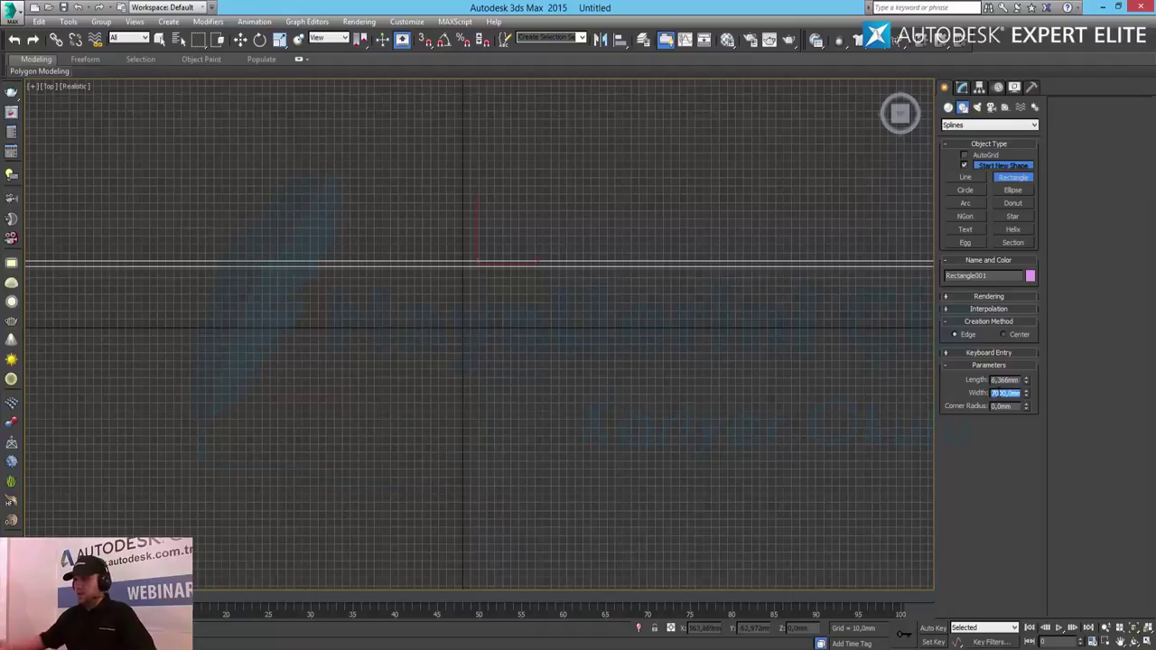
left_click(1004, 381)
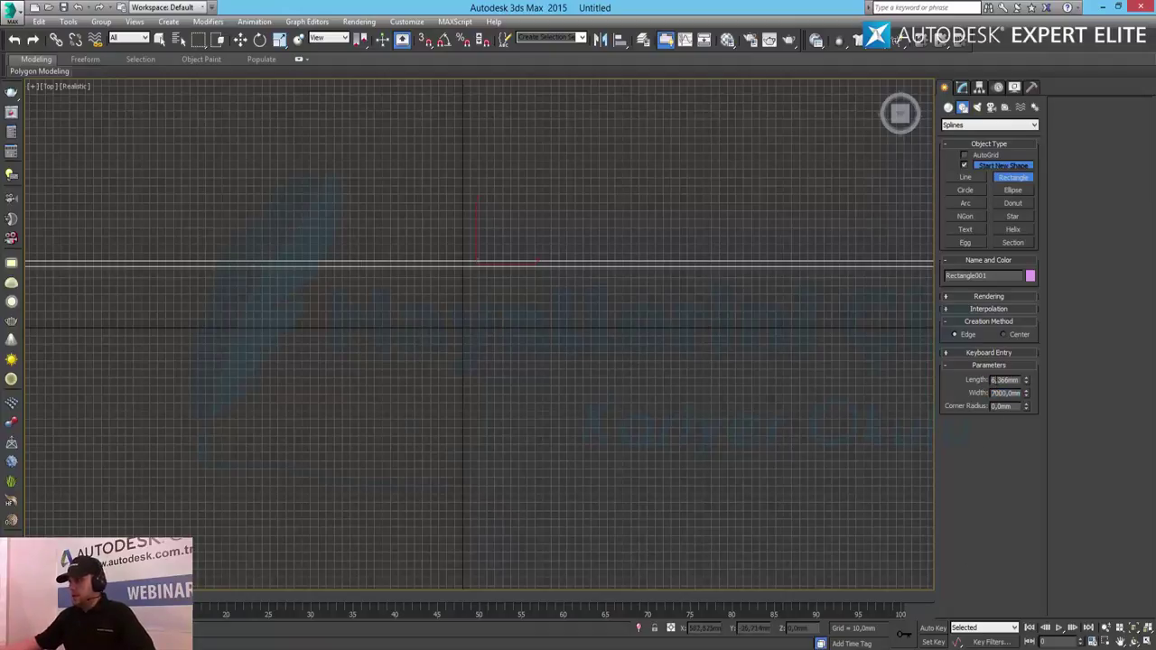
type("300")
key("Return")
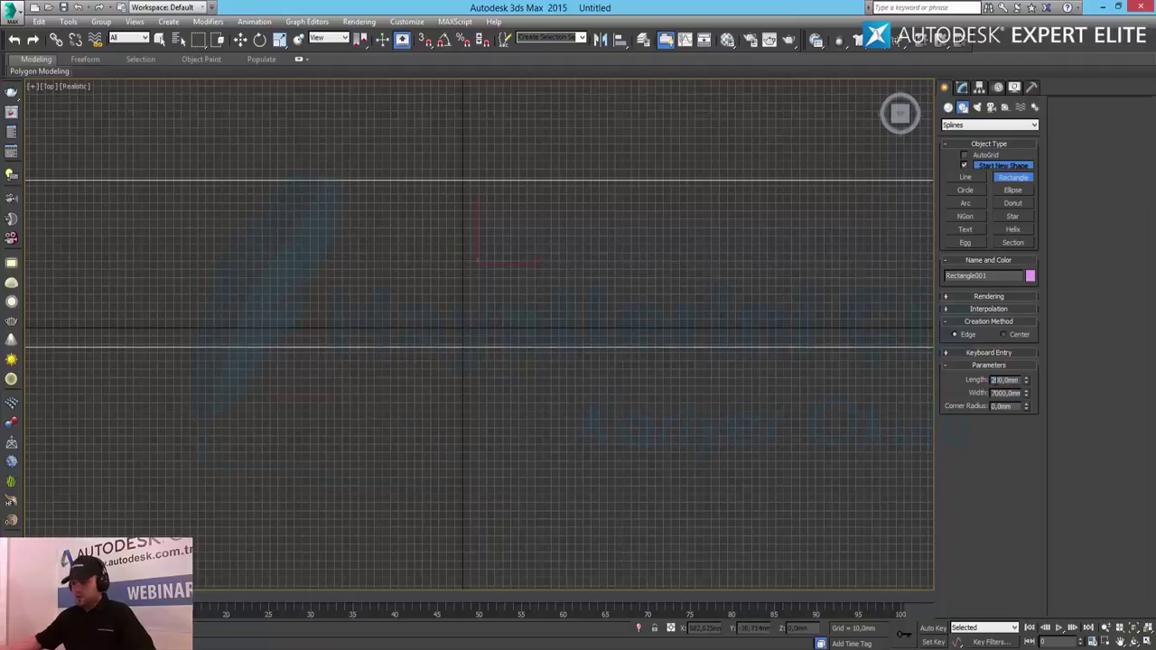
key("z")
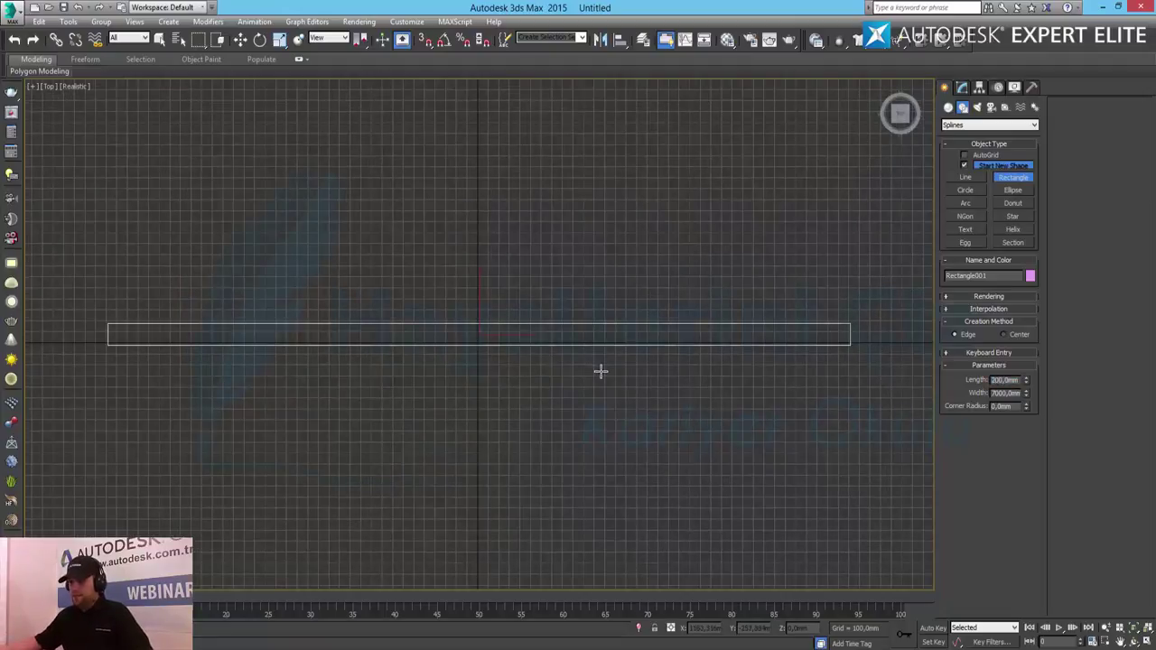
scroll(601, 371, "down", 2)
Hide the grid and make two independent copies of the wall rectangle
key("g")
key("w")
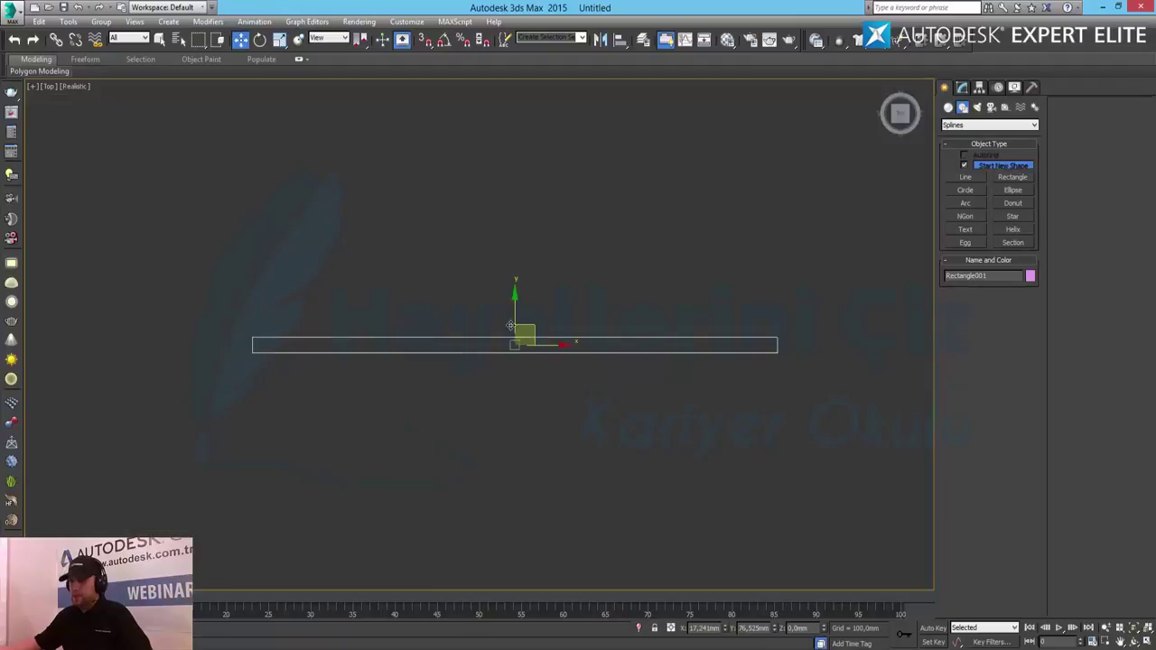
mouse_move(511, 325)
left_mouse_down()
mouse_move(518, 111)
mouse_move(516, 494)
left_mouse_up()
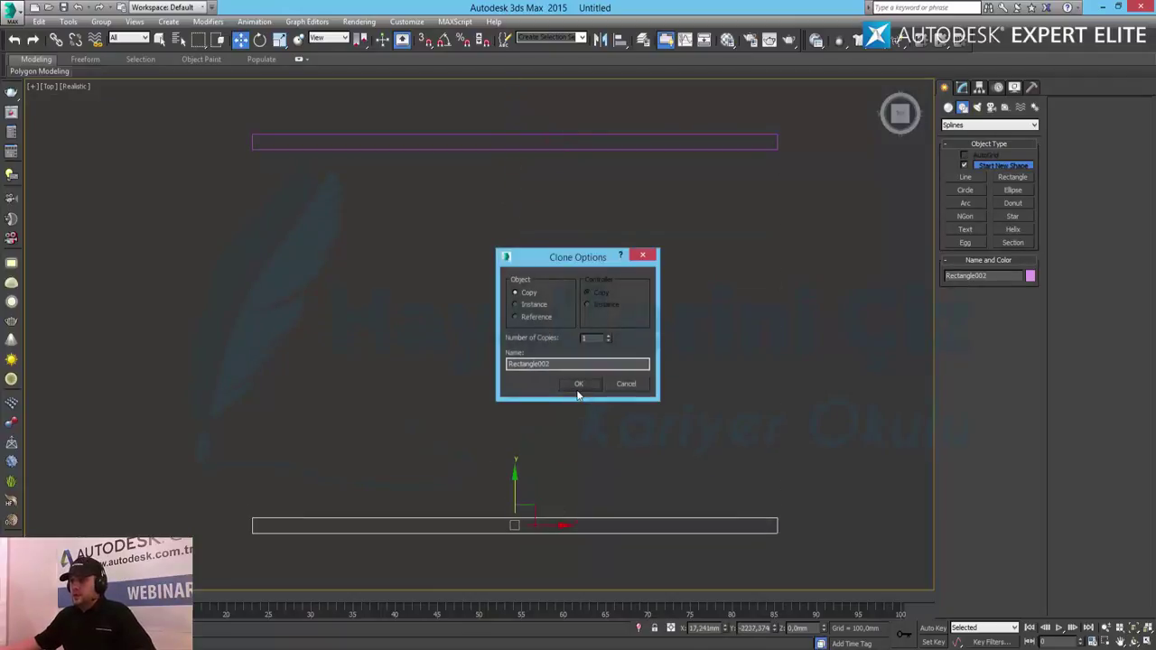
left_click(578, 389)
left_click_drag(544, 526, 544, 381)
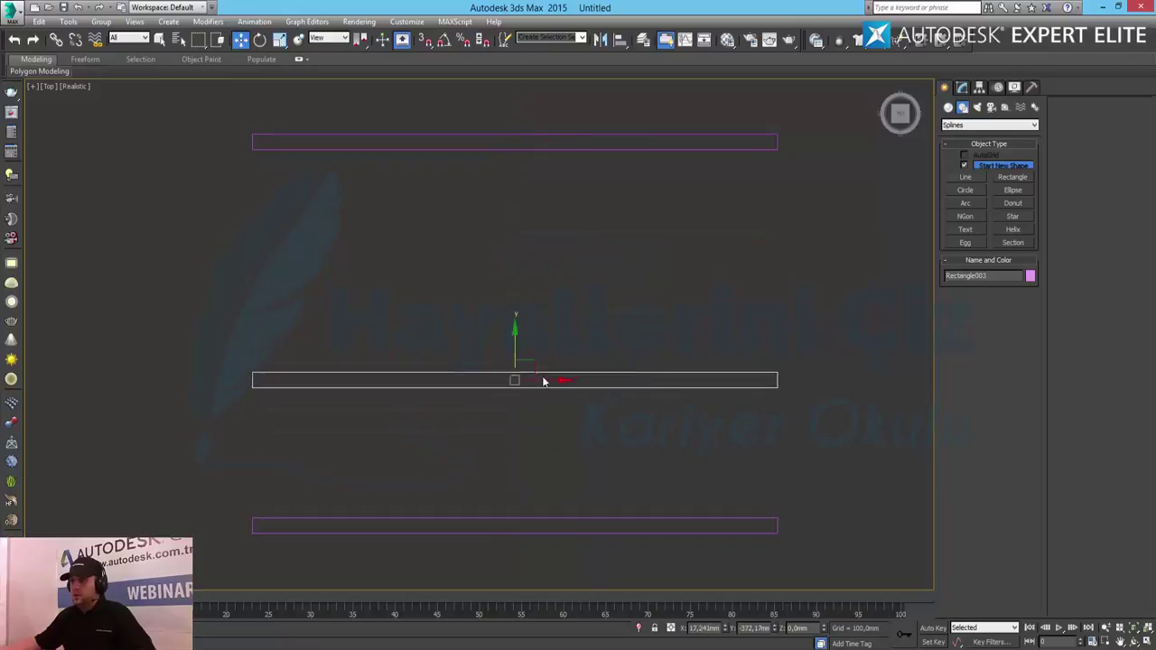
left_click(585, 385)
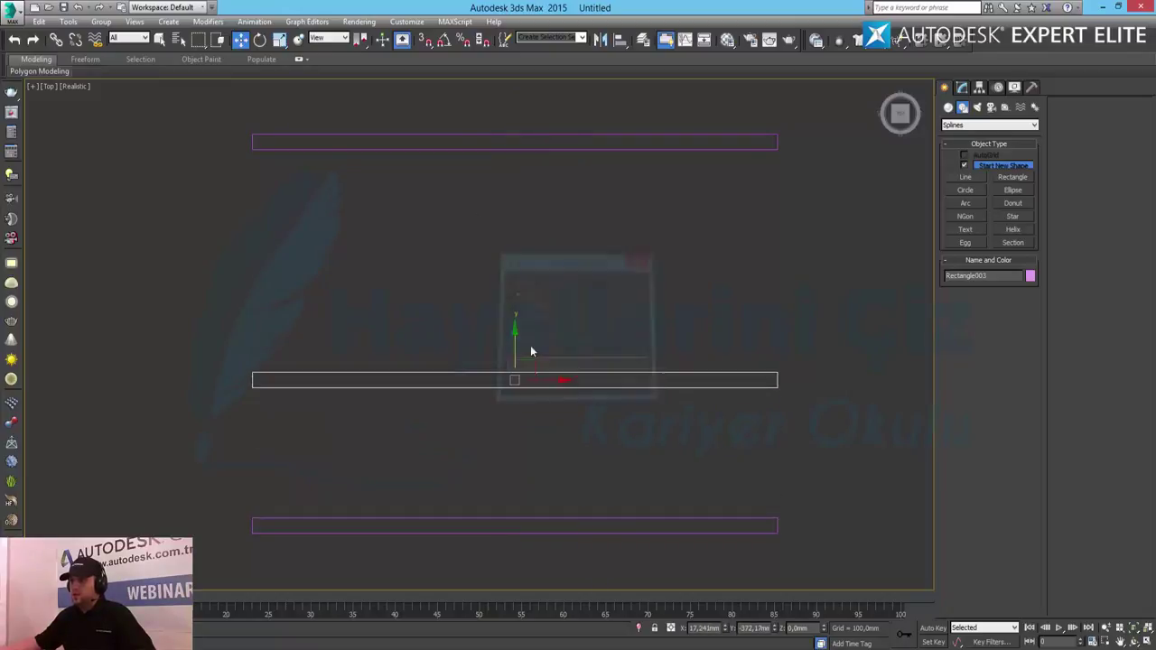
Set angle snap to 90° and rotate the middle copy vertical, shifting it left
right_click(444, 42)
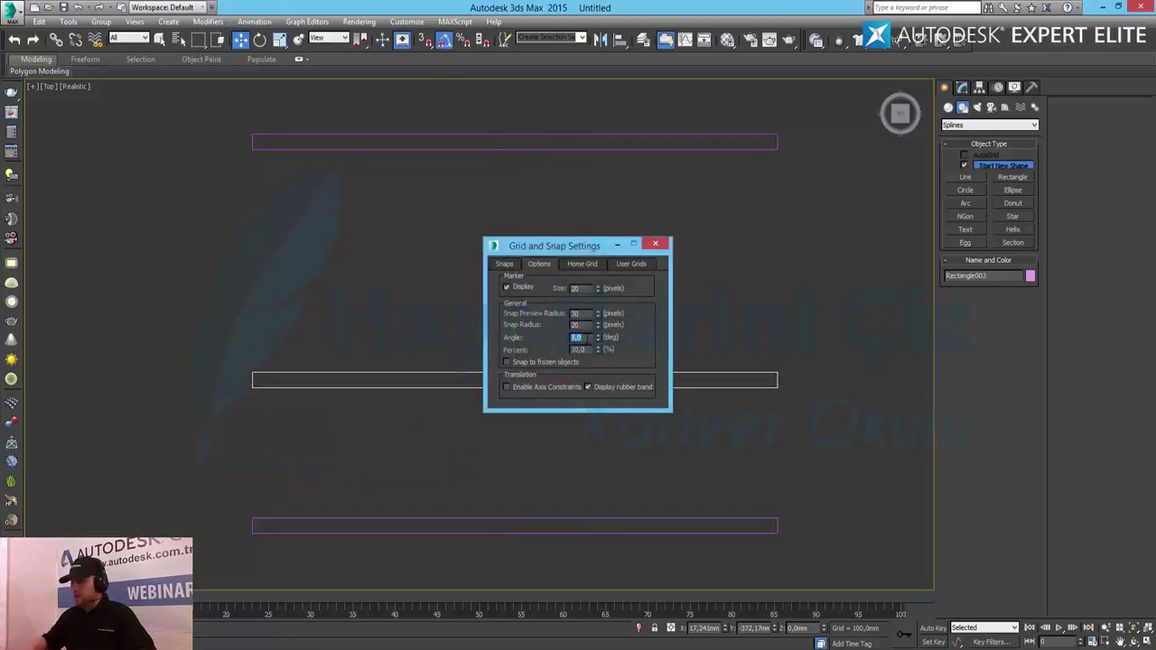
type("90")
key("Return")
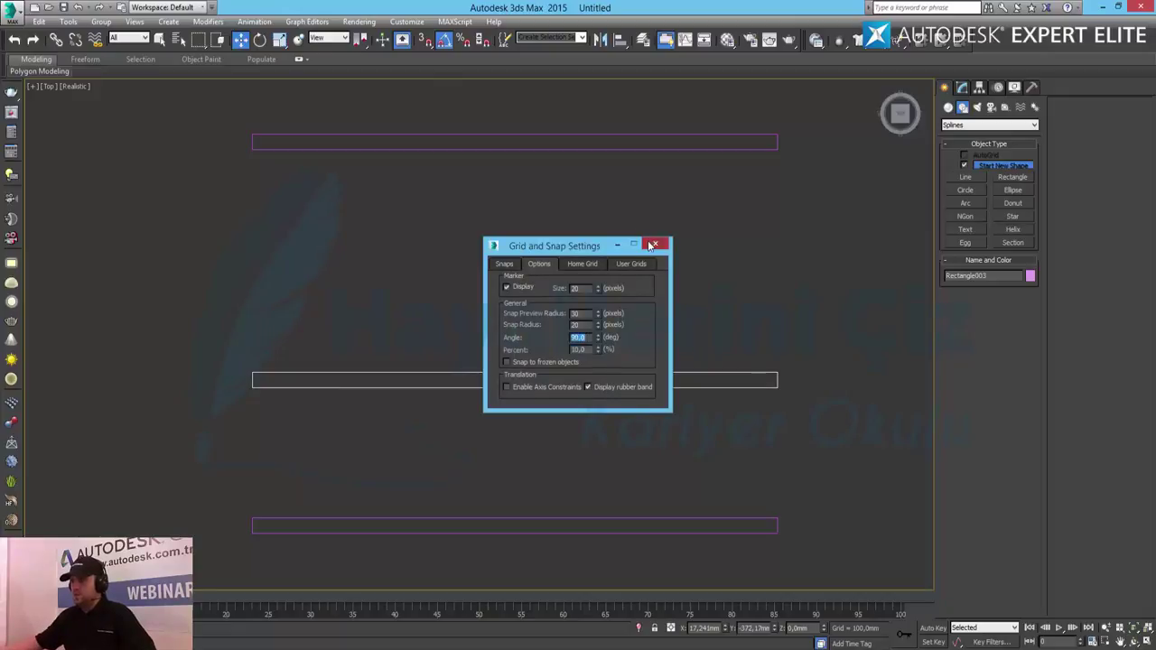
left_click(652, 245)
key("e")
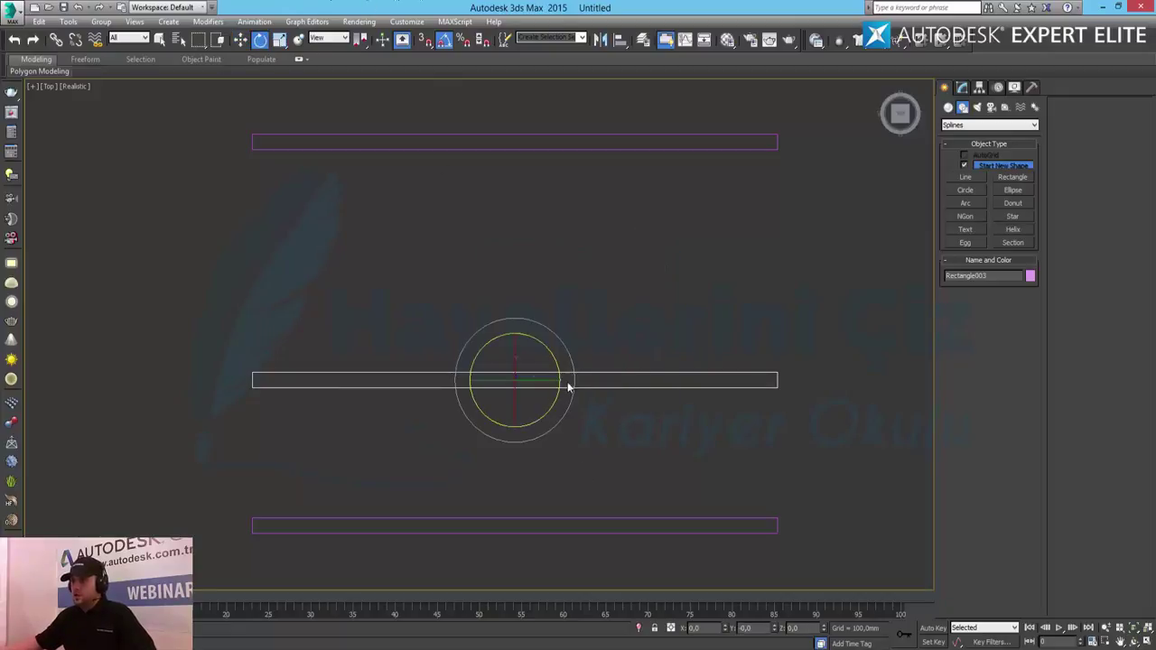
left_click_drag(573, 359, 575, 365)
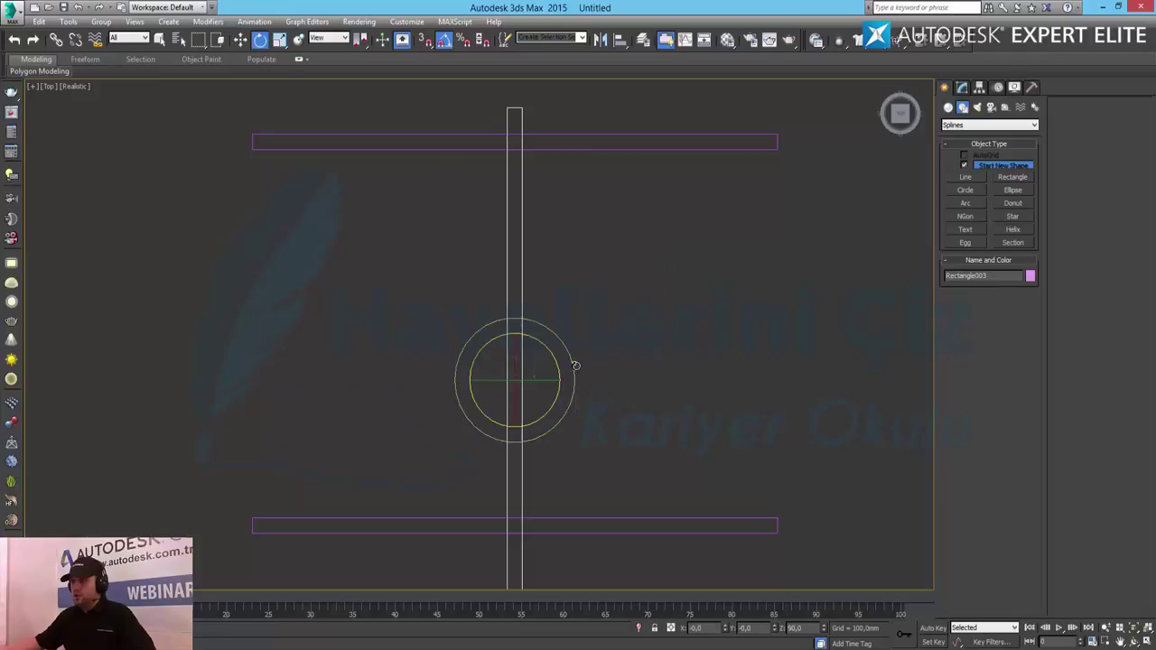
scroll(561, 407, "down", 2)
key("w")
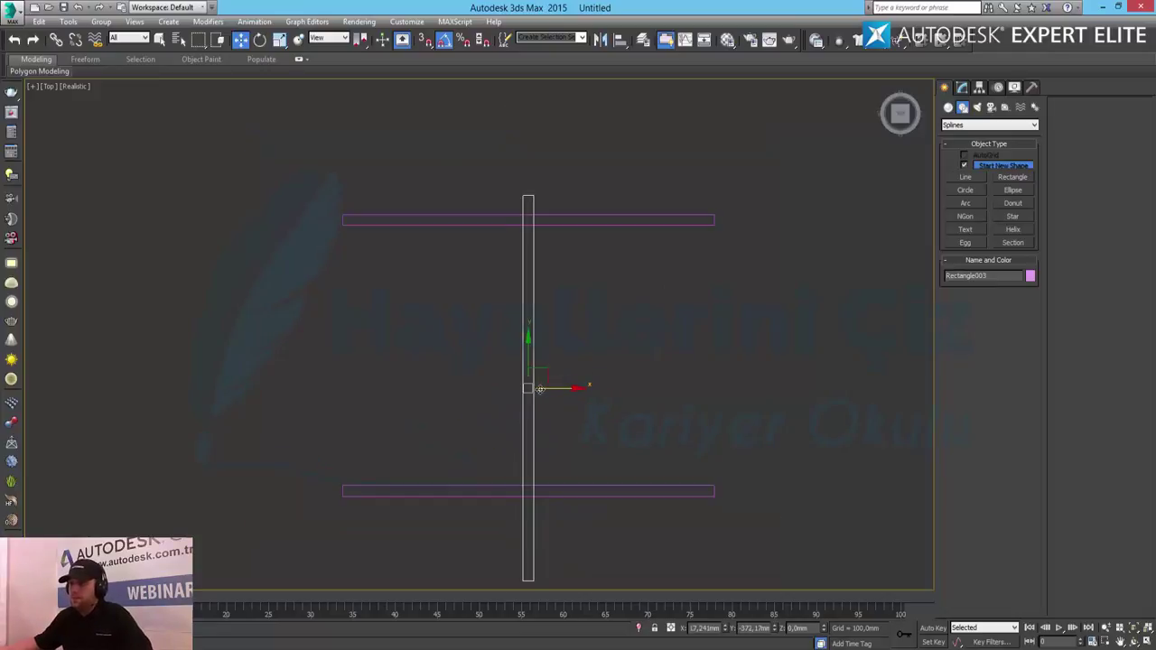
left_click_drag(564, 389, 372, 384)
Move the top rectangle slightly up and the bottom rectangle down to the wall's end
left_click_drag(465, 316, 466, 313)
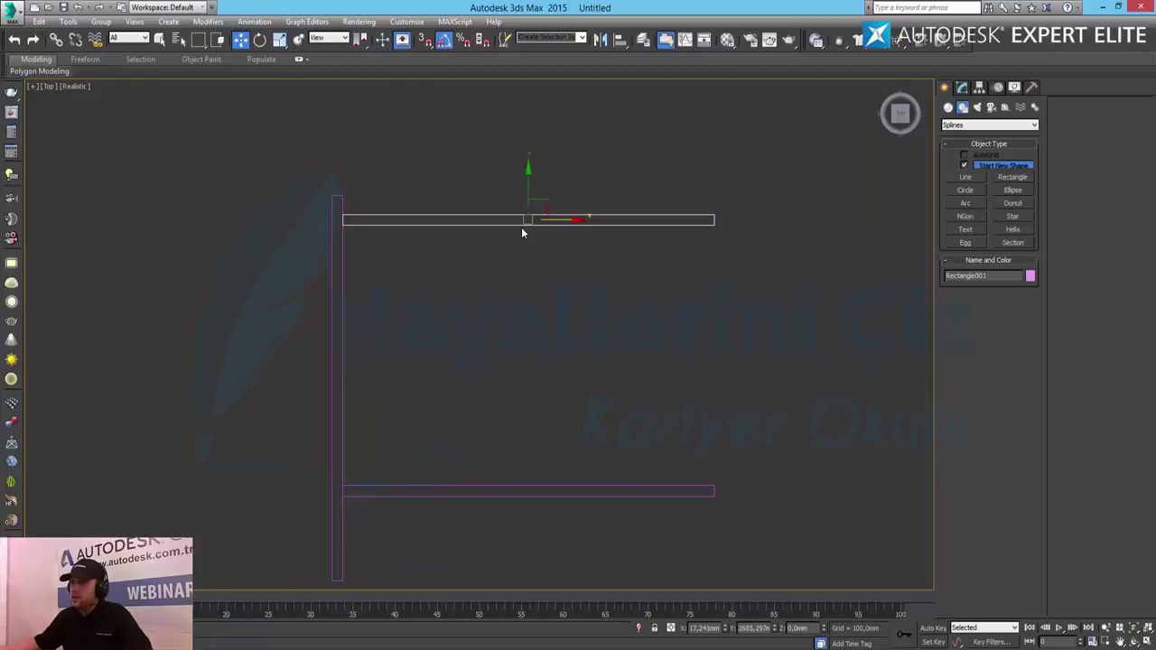
left_click_drag(528, 191, 527, 173)
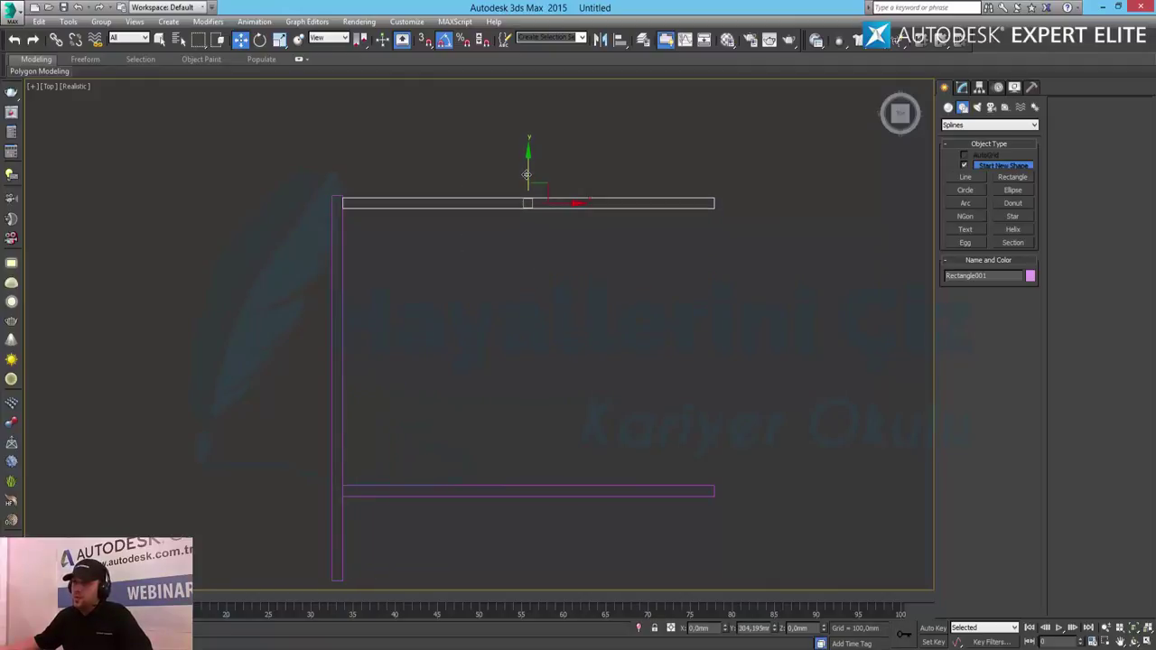
left_click_drag(589, 411, 510, 528)
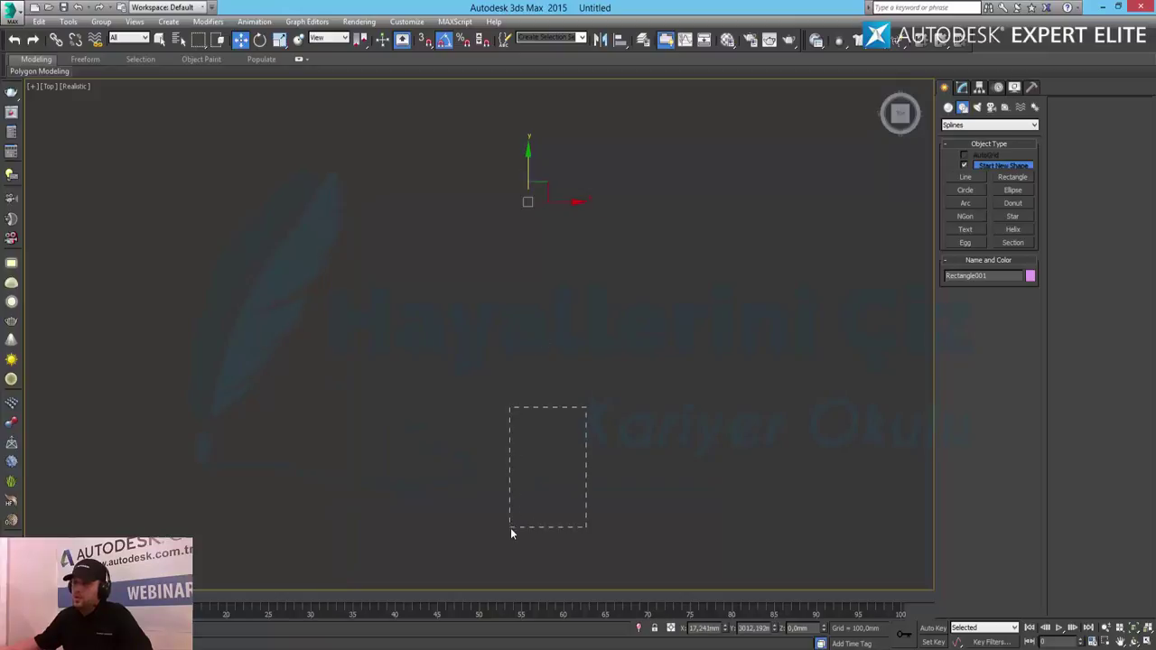
middle_click_drag(623, 520, 661, 303)
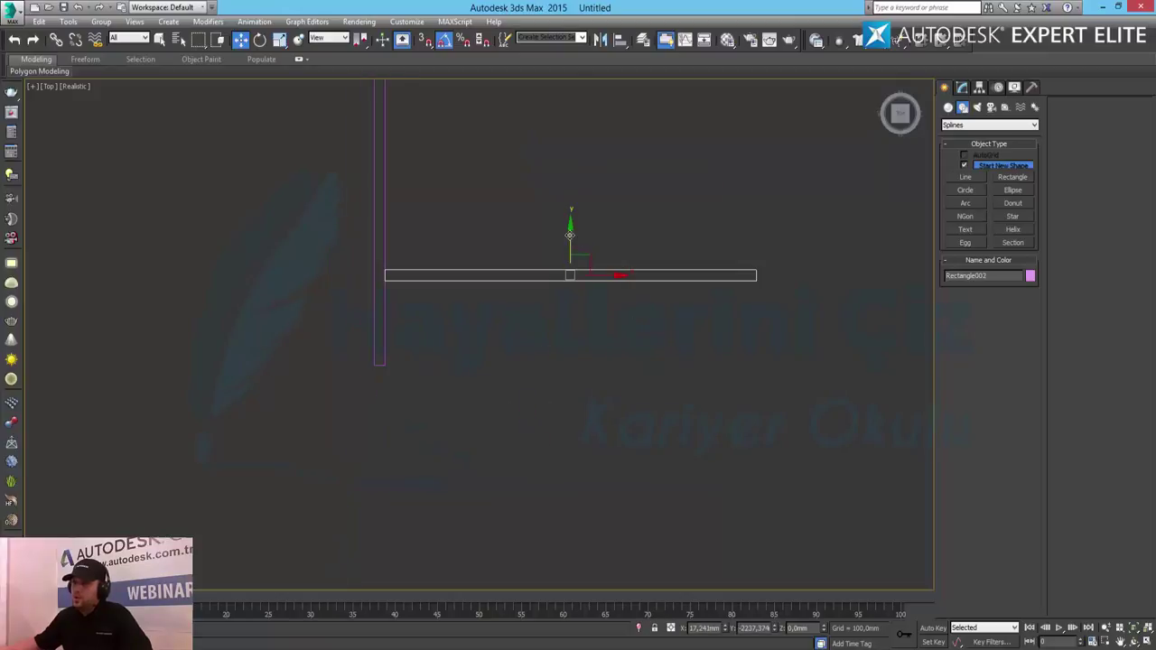
left_click_drag(564, 236, 559, 328)
Nudge Rectangle001 up so it sits flush with the vertical wall
middle_click_drag(614, 307, 529, 434)
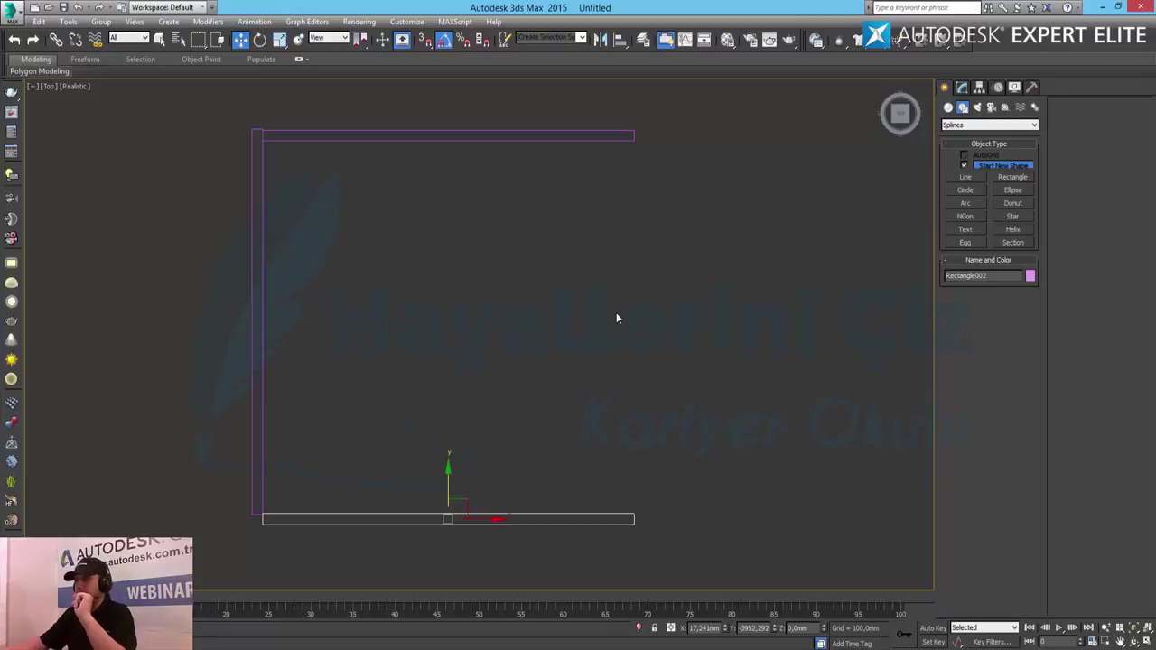
left_click(612, 314)
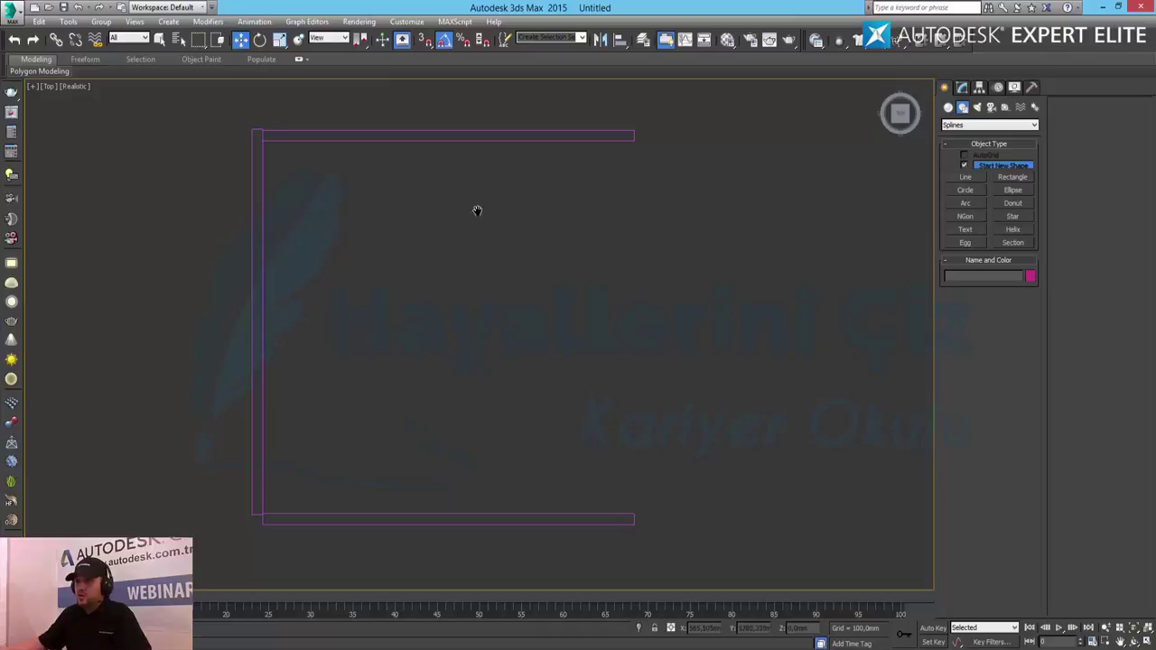
middle_click_drag(477, 211, 486, 303)
left_click_drag(500, 304, 372, 139)
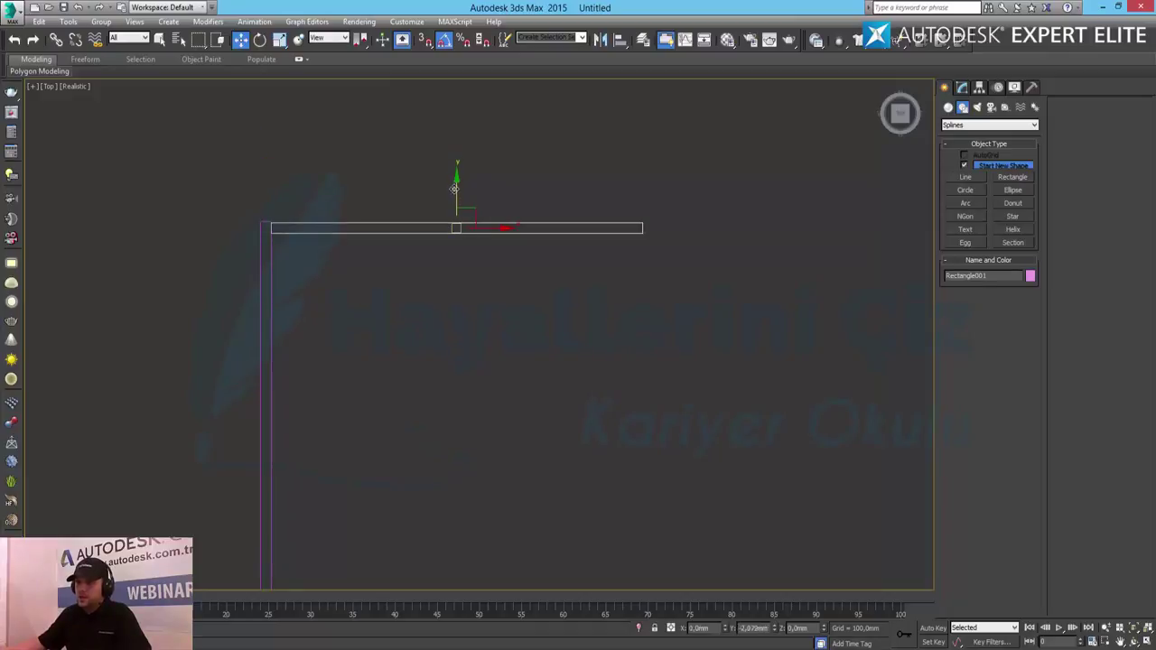
left_click_drag(454, 188, 454, 176)
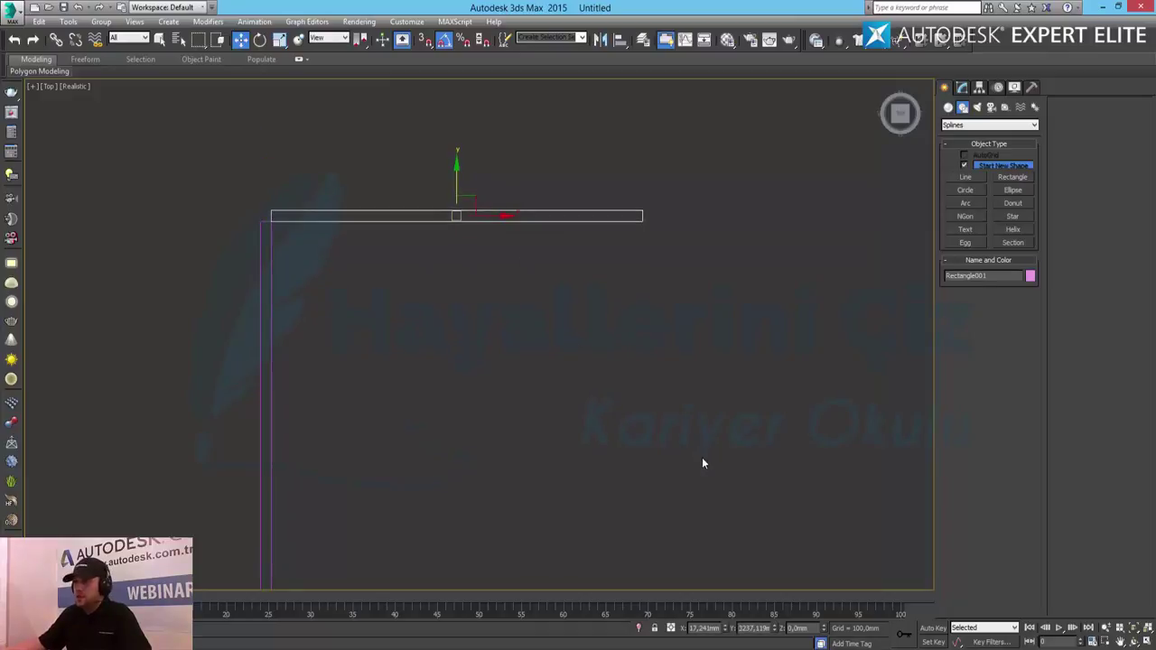
middle_click_drag(702, 463, 685, 362)
middle_click_drag(545, 305, 588, 319)
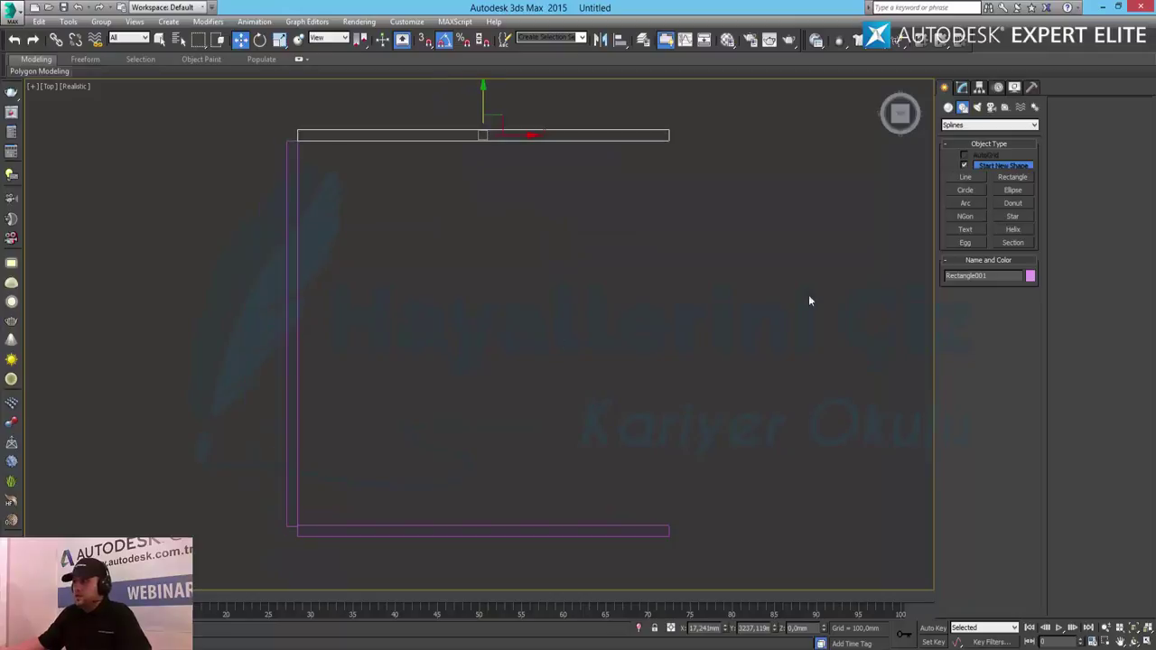
left_click(966, 178)
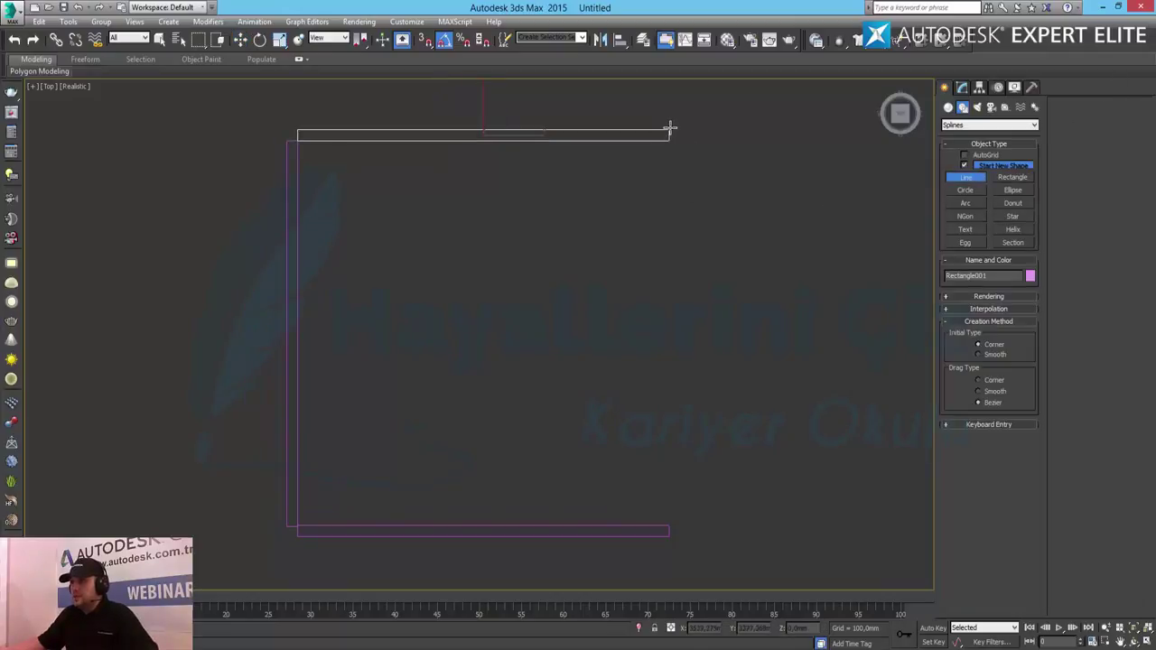
Trace a closed line spline around the corners of the three wall rectangles
left_click(669, 127)
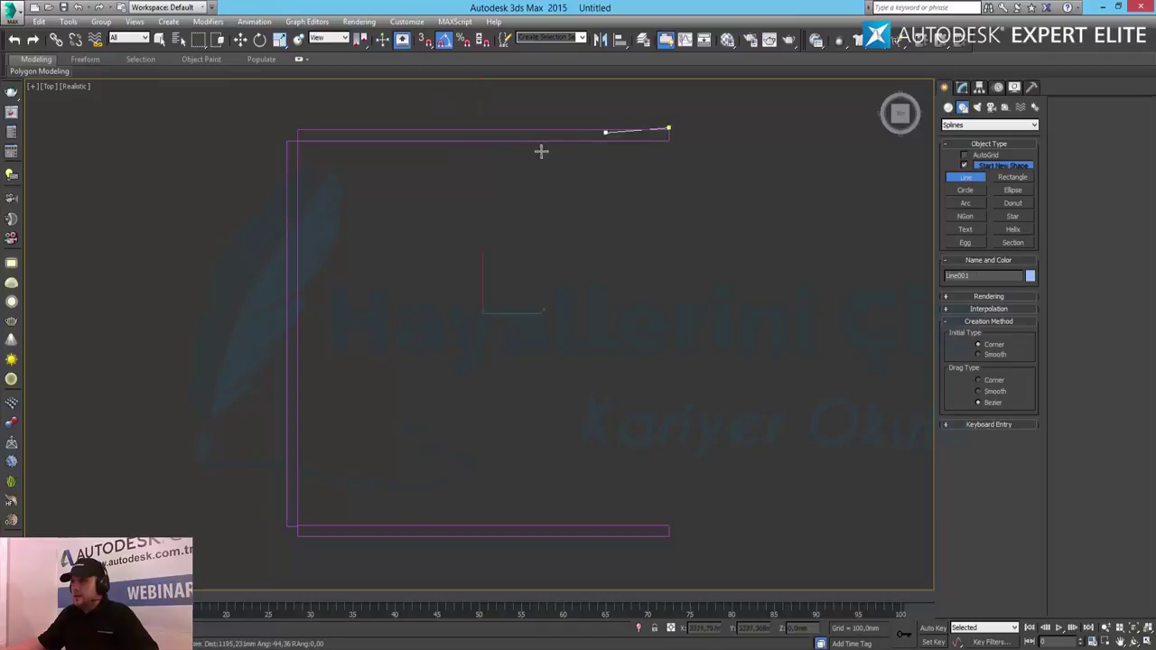
left_click(298, 164, "shift")
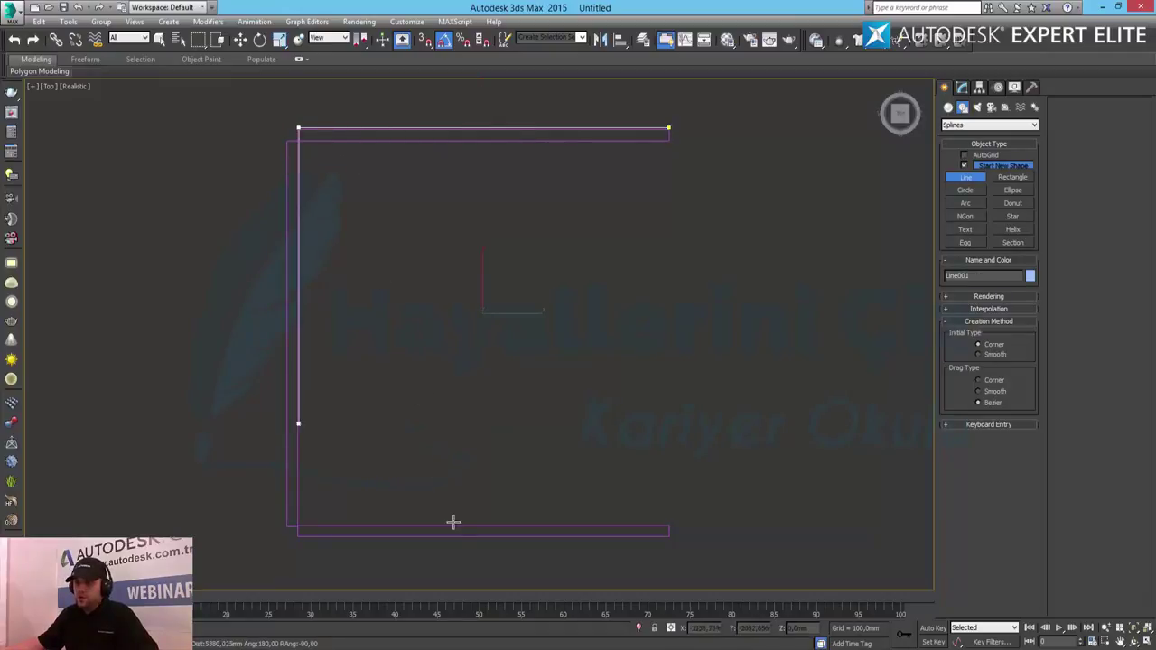
left_click(448, 531, "shift")
left_click(443, 522, "shift")
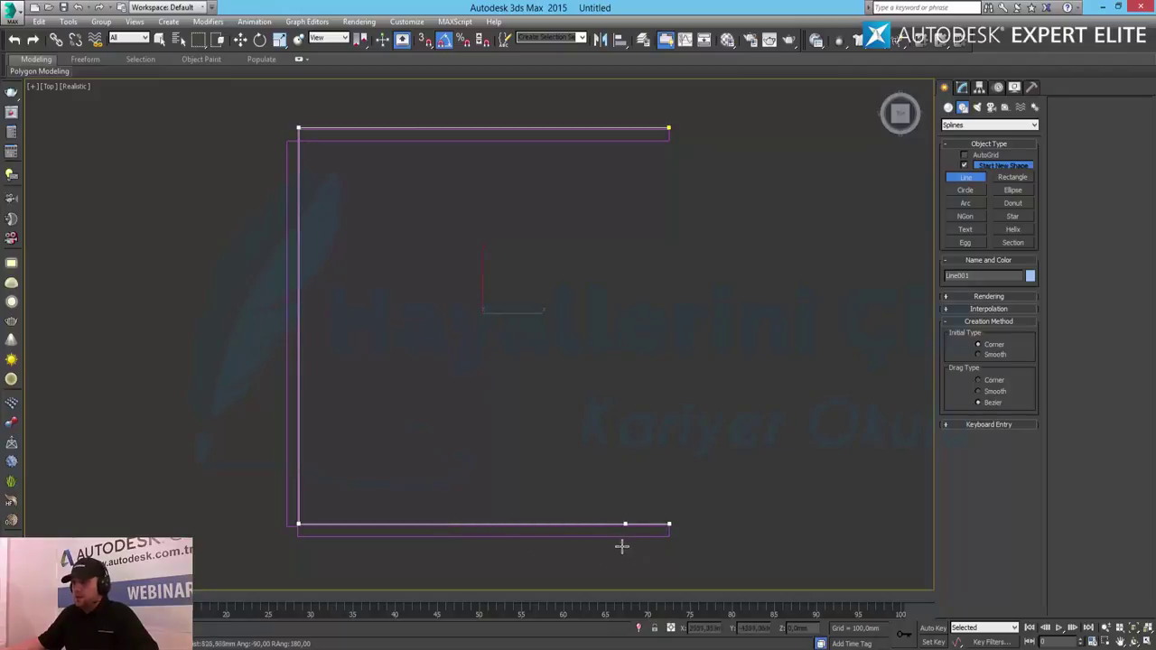
left_click(665, 536, "shift")
left_click(665, 537, "shift")
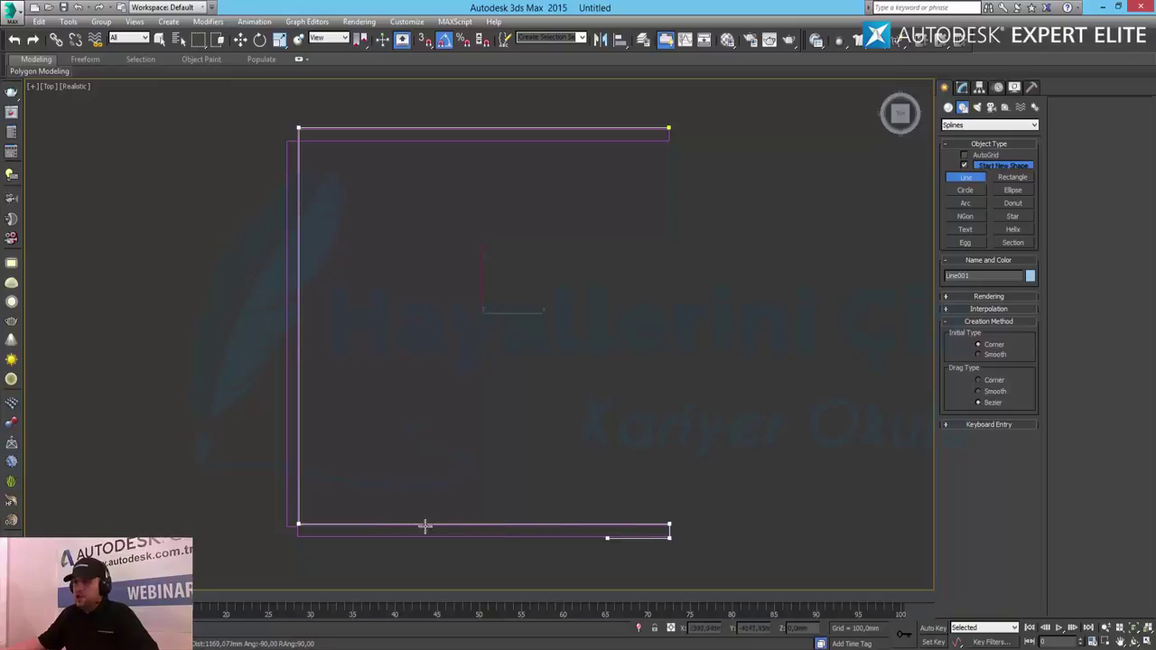
left_click(286, 528, "shift")
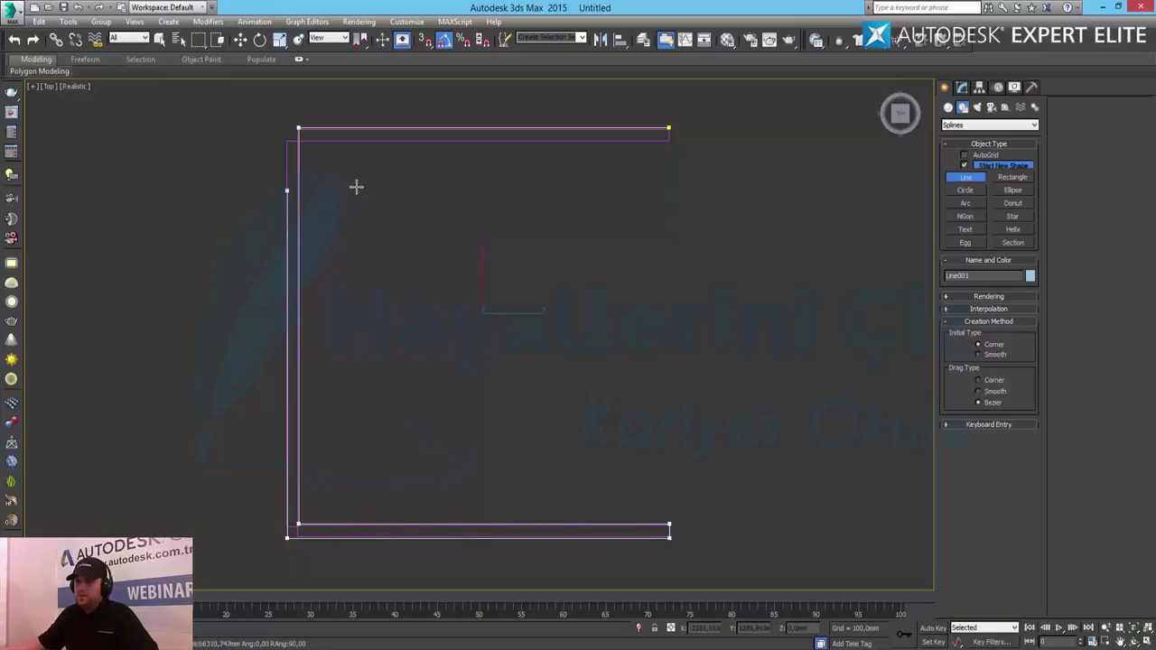
left_click(322, 114, "shift")
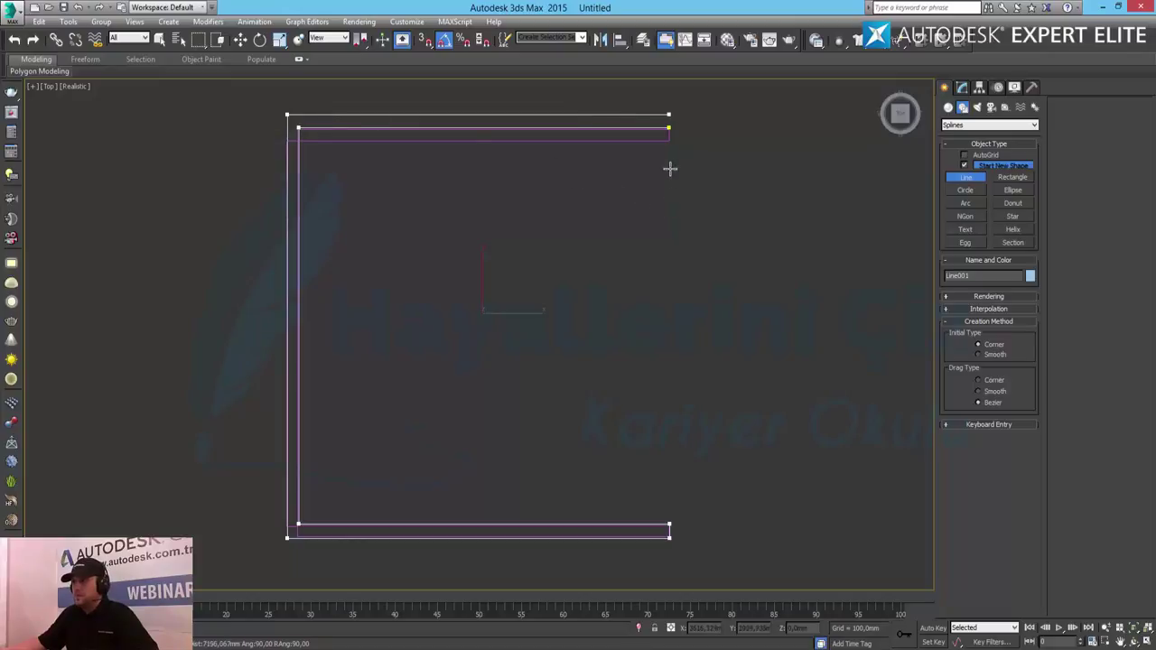
left_click(669, 119, "shift")
left_click(671, 130)
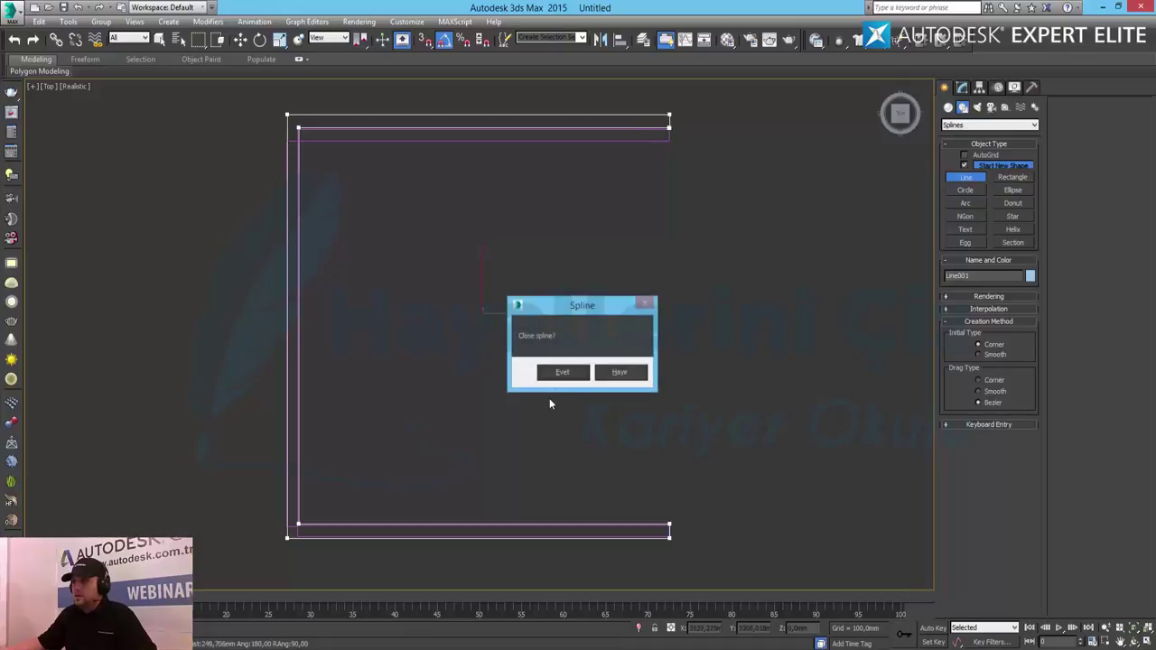
left_click(563, 372)
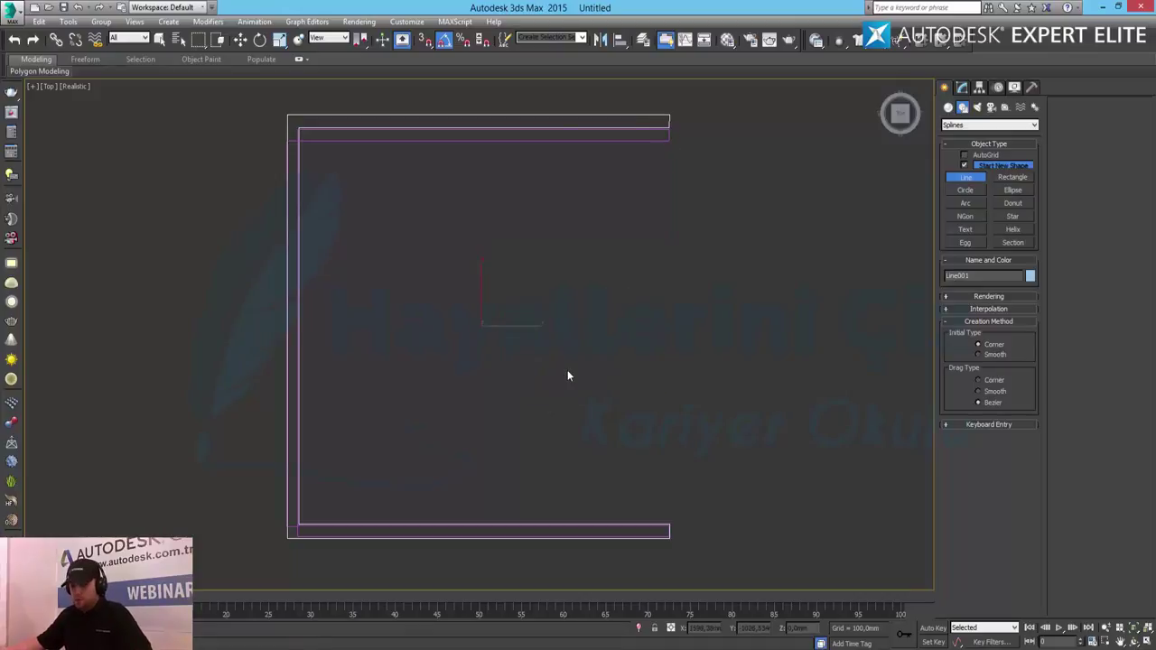
right_click(669, 180)
scroll(663, 176, "up", 2)
In the Modify panel, select Line001's top-right corner vertex, then leave Vertex level
scroll(650, 167, "up", 4)
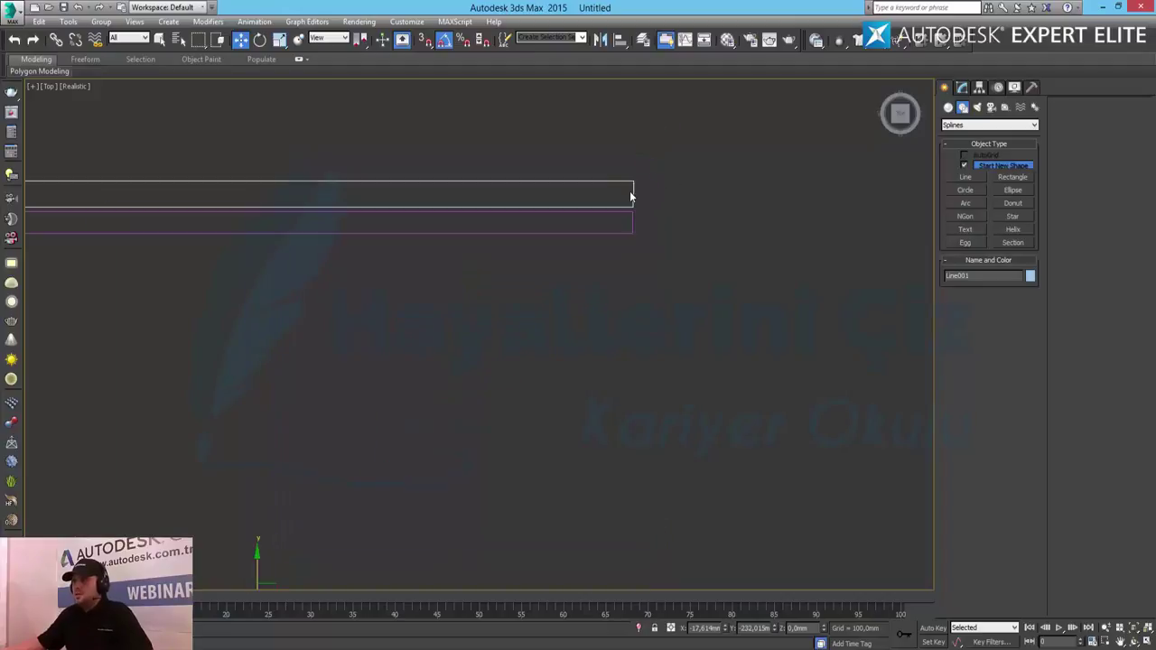
scroll(654, 193, "up", 2)
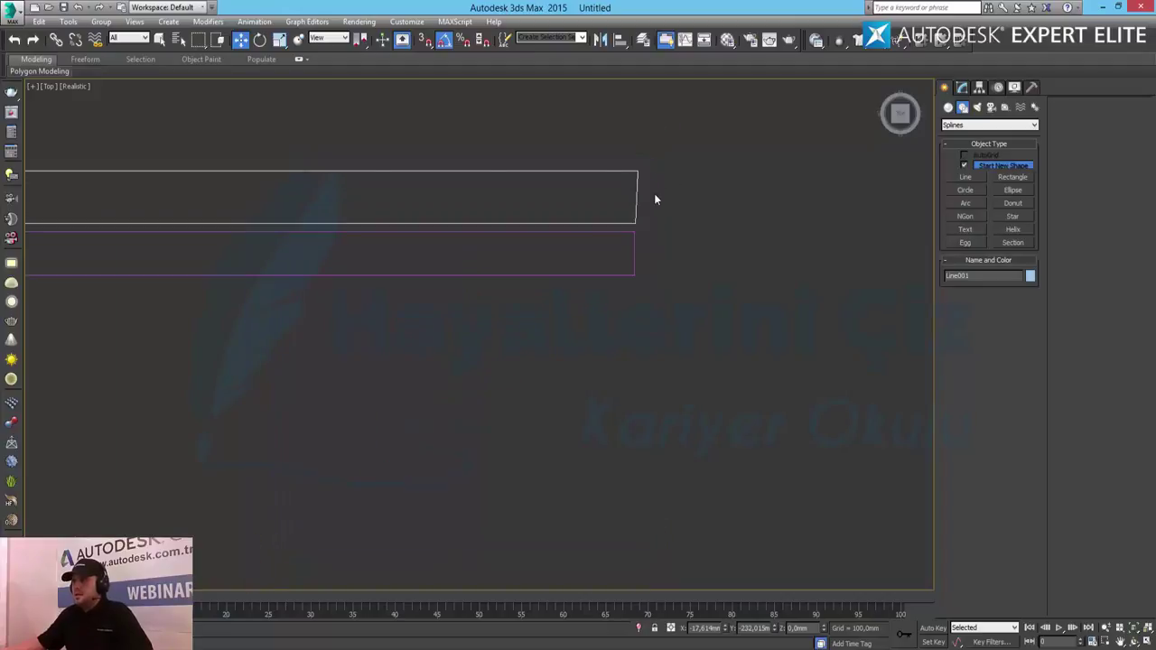
left_click(962, 87)
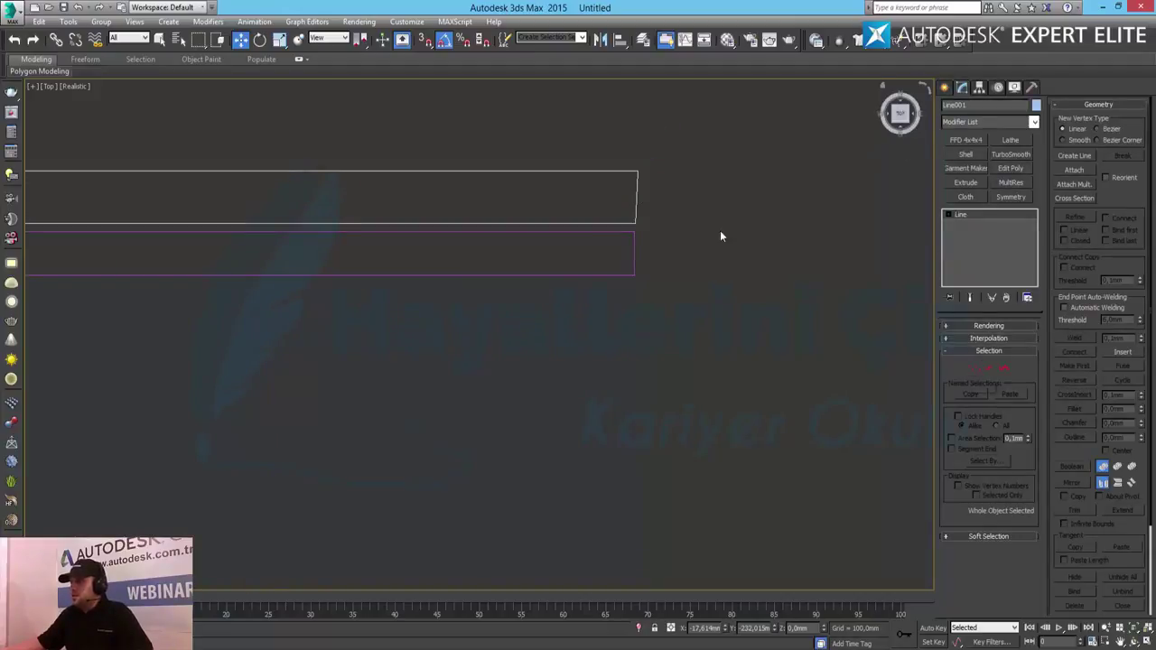
left_click(974, 367)
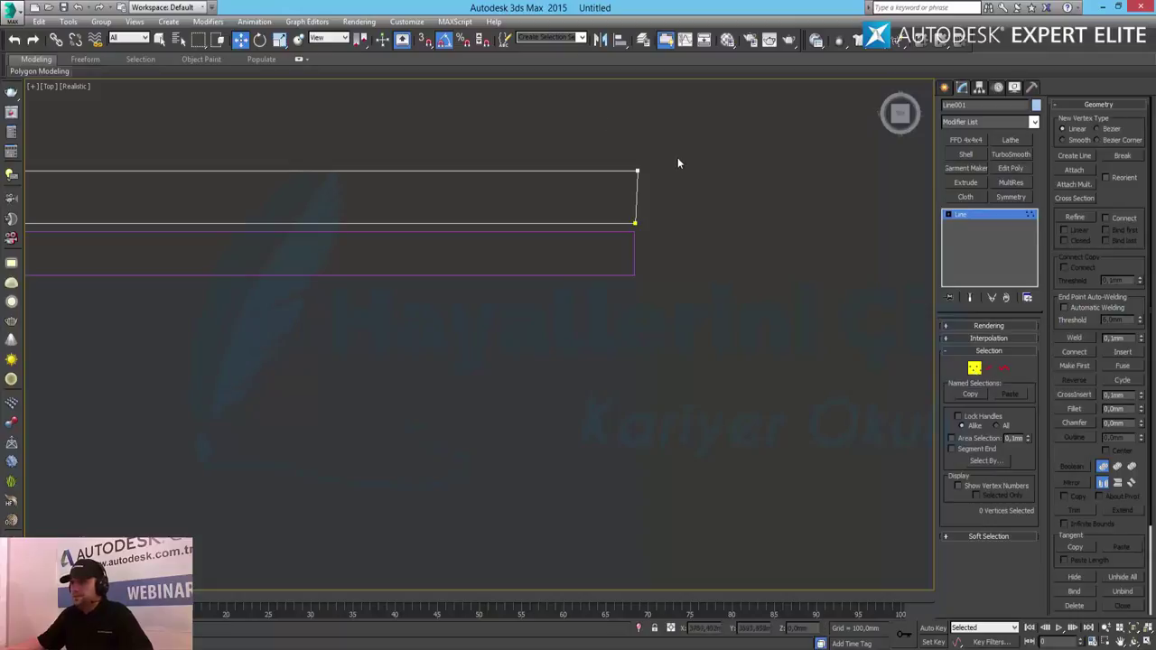
mouse_move(677, 158)
left_mouse_down()
mouse_move(622, 183)
mouse_move(667, 169)
left_mouse_up()
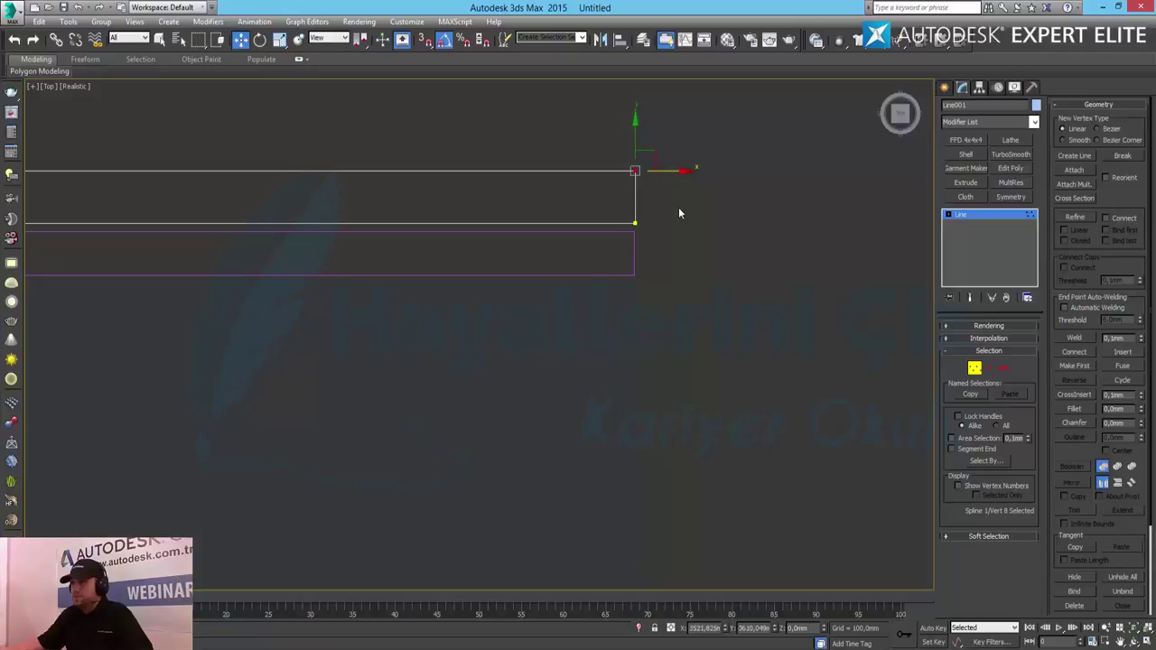
scroll(676, 209, "down", 4)
scroll(668, 212, "down", 2)
middle_click_drag(767, 370, 698, 239)
scroll(657, 342, "up", 2)
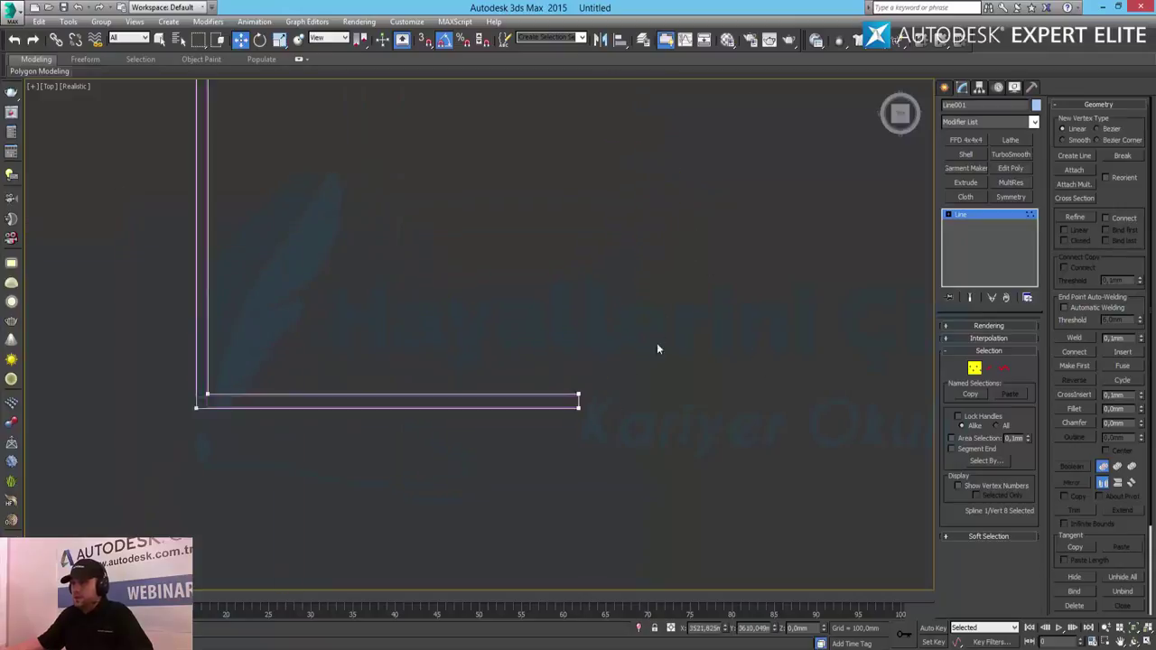
scroll(601, 412, "up", 3)
scroll(592, 438, "down", 10)
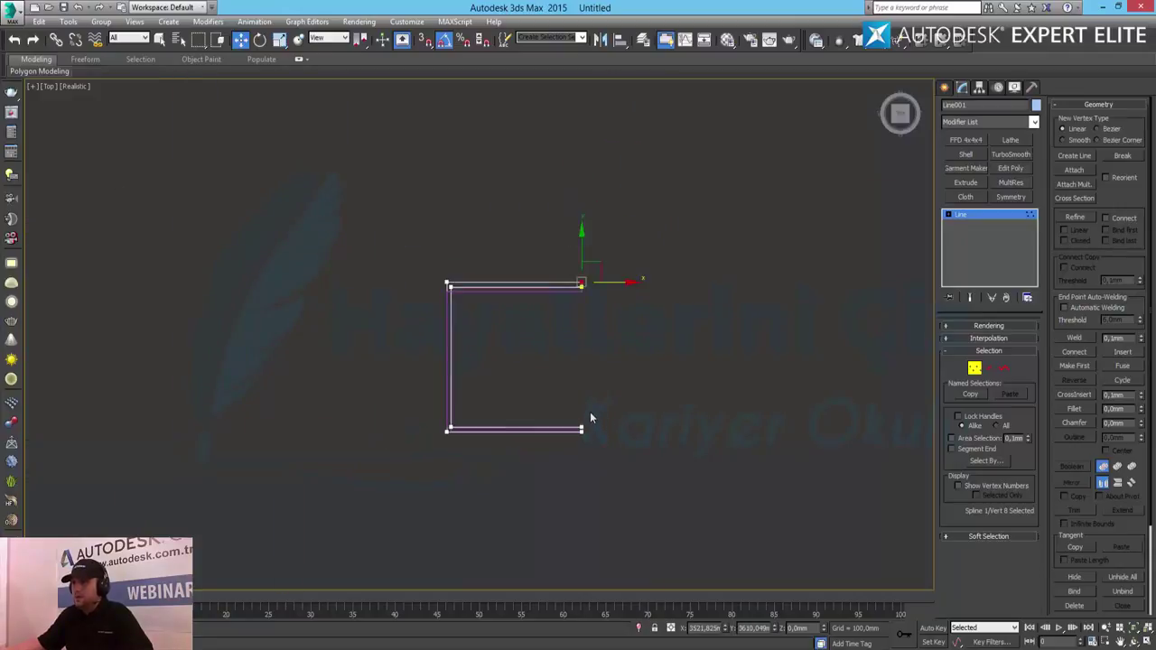
scroll(588, 418, "up", 2)
scroll(593, 387, "up", 2)
left_click(982, 371)
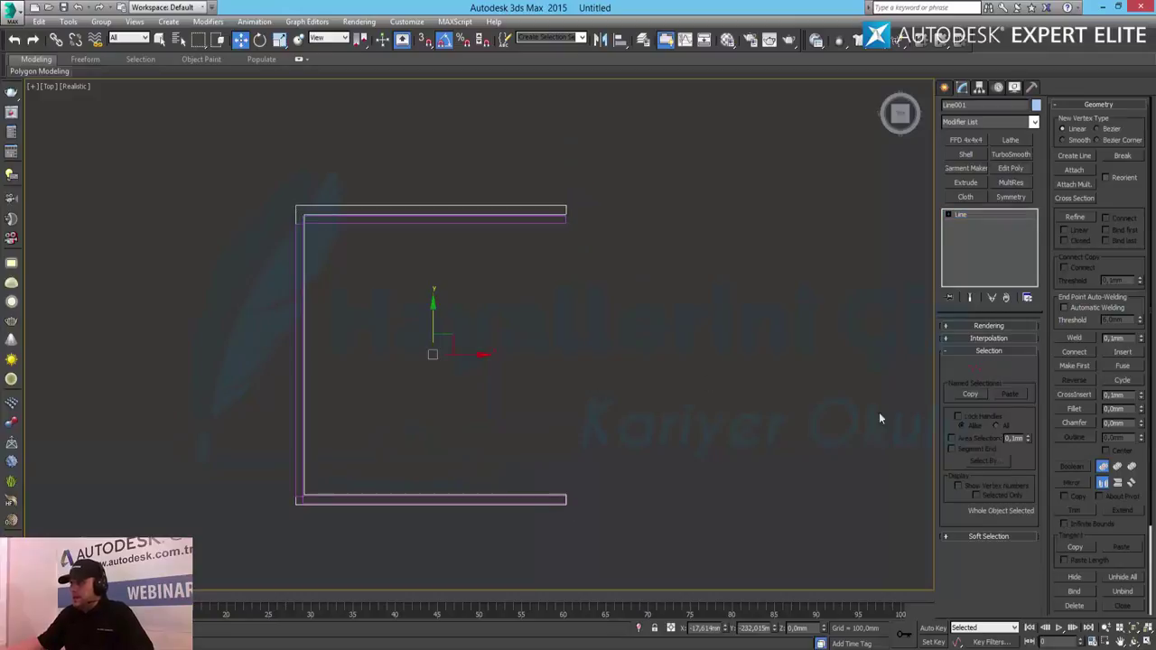
left_click(553, 381)
Select and deselect the wall outline and bottom rectangle while framing the C-shaped outline
scroll(274, 329, "up", 2)
scroll(275, 329, "up", 2)
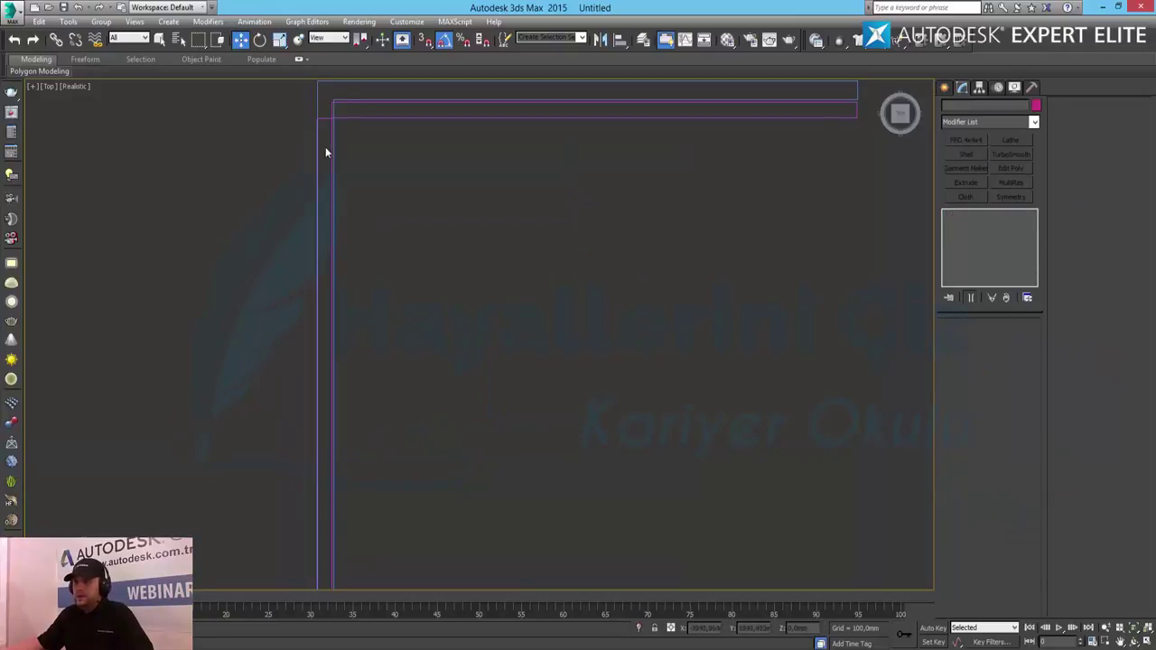
left_click(318, 90)
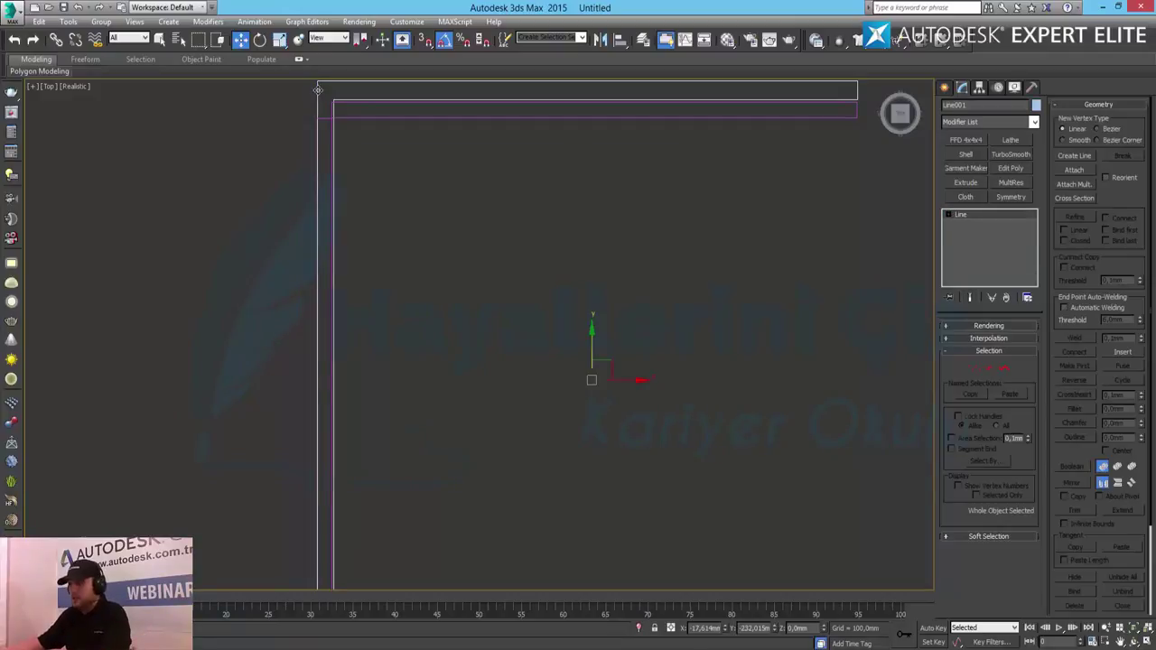
left_click(356, 117)
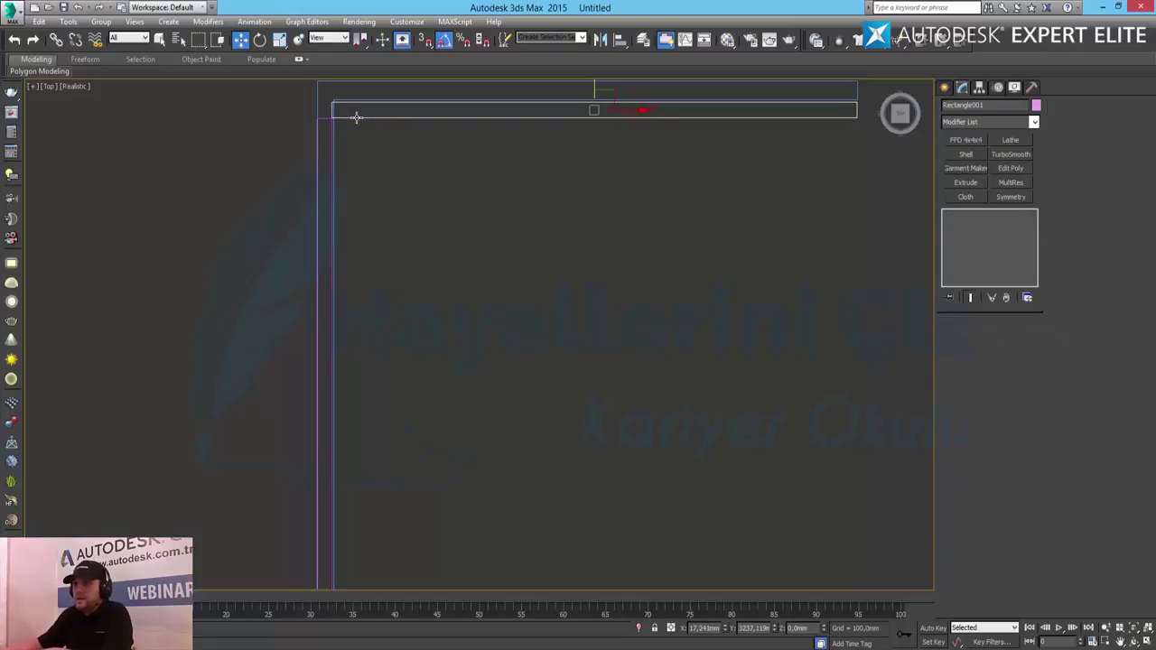
left_click(327, 118)
left_click(548, 384)
middle_click_drag(547, 385, 457, 111)
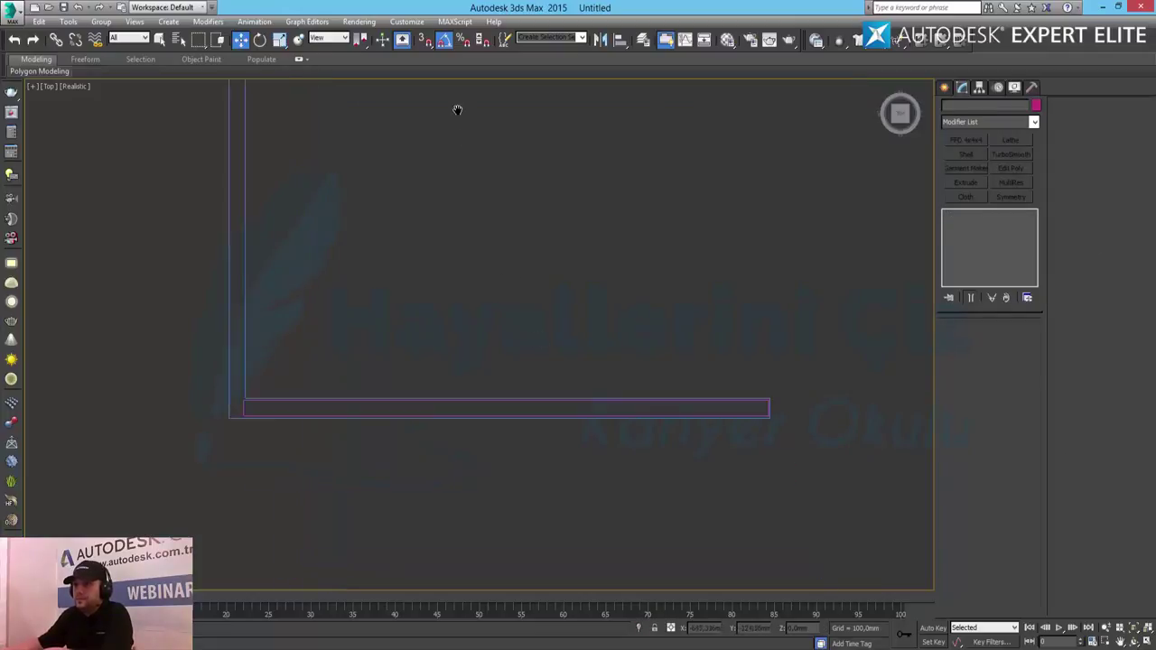
left_click(243, 402)
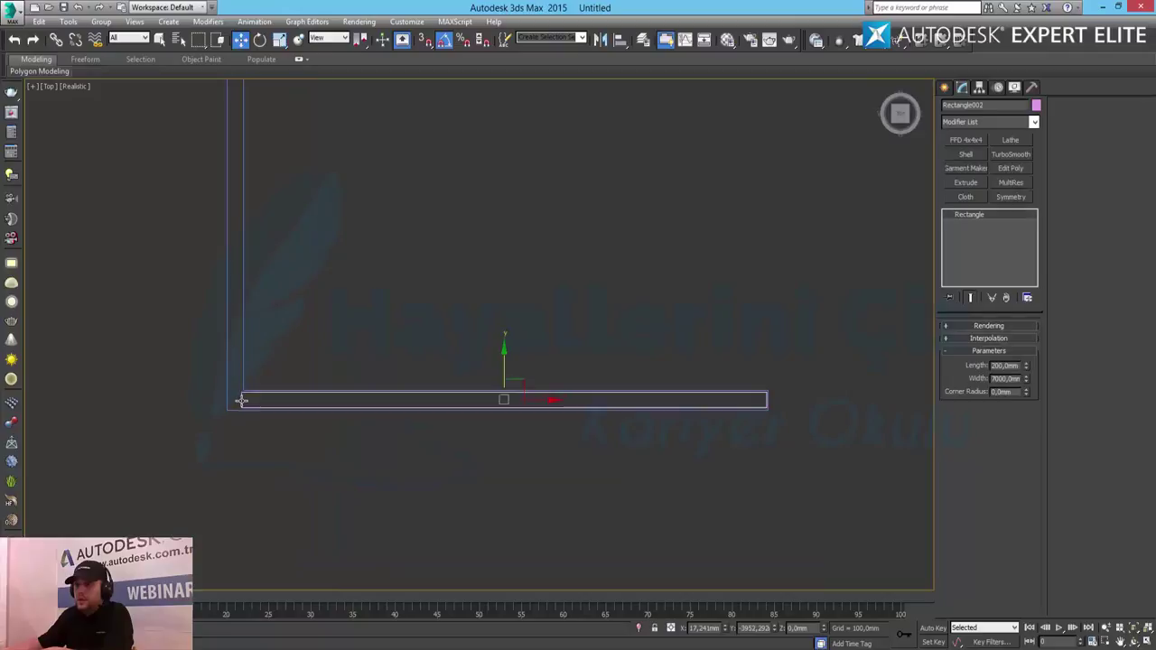
left_click(262, 414)
middle_click_drag(490, 336, 463, 439)
scroll(484, 425, "down", 3)
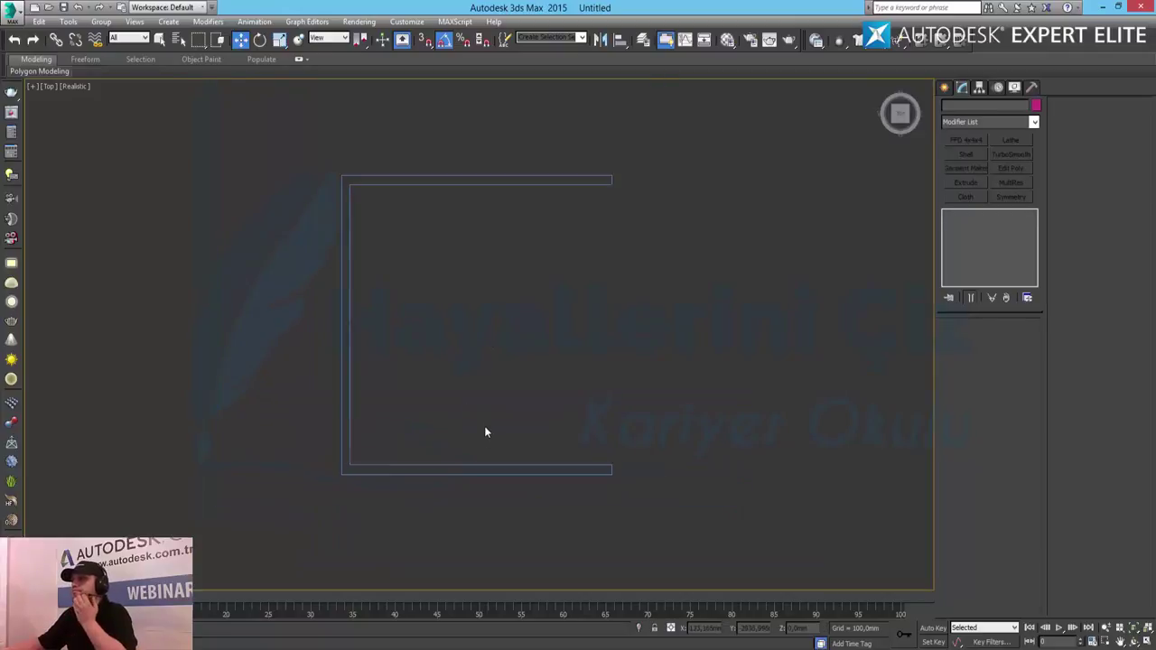
scroll(533, 385, "down", 2)
scroll(539, 386, "up", 2)
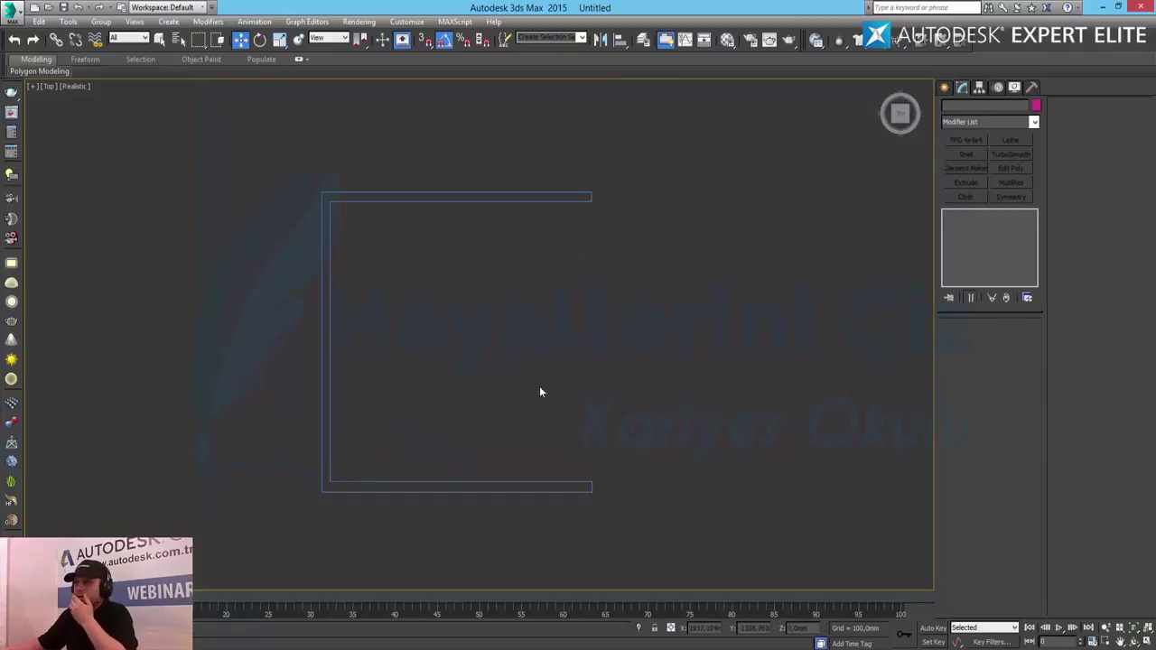
Drag a plane over the C-shaped outline and switch the view to wireframe
left_click(945, 87)
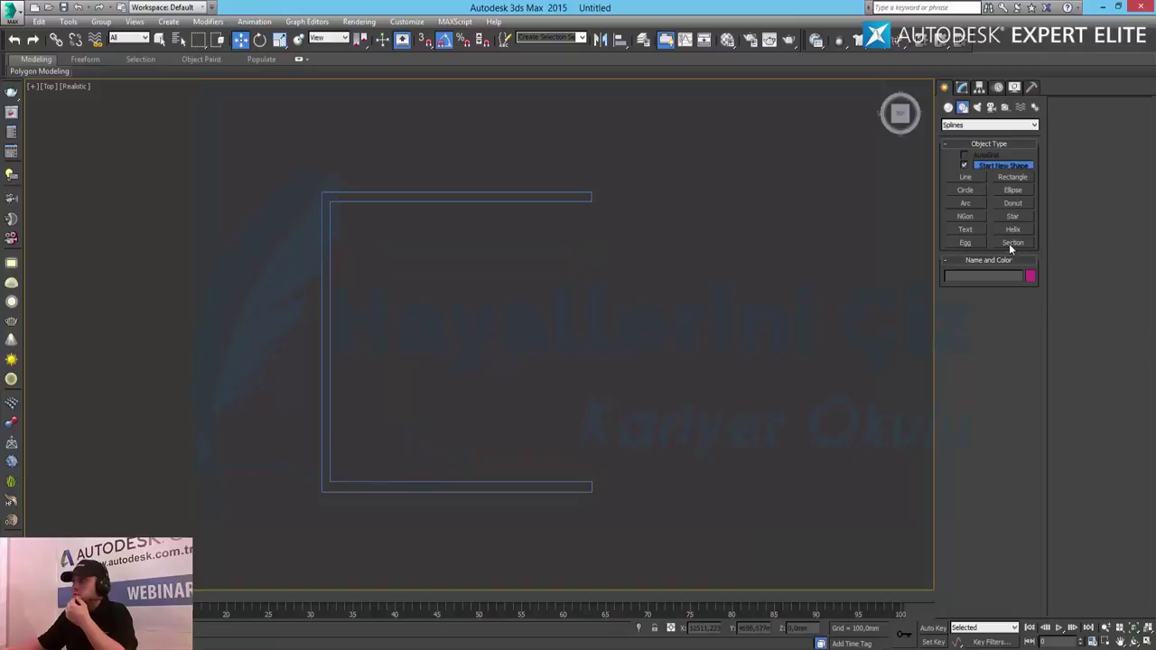
left_click(949, 107)
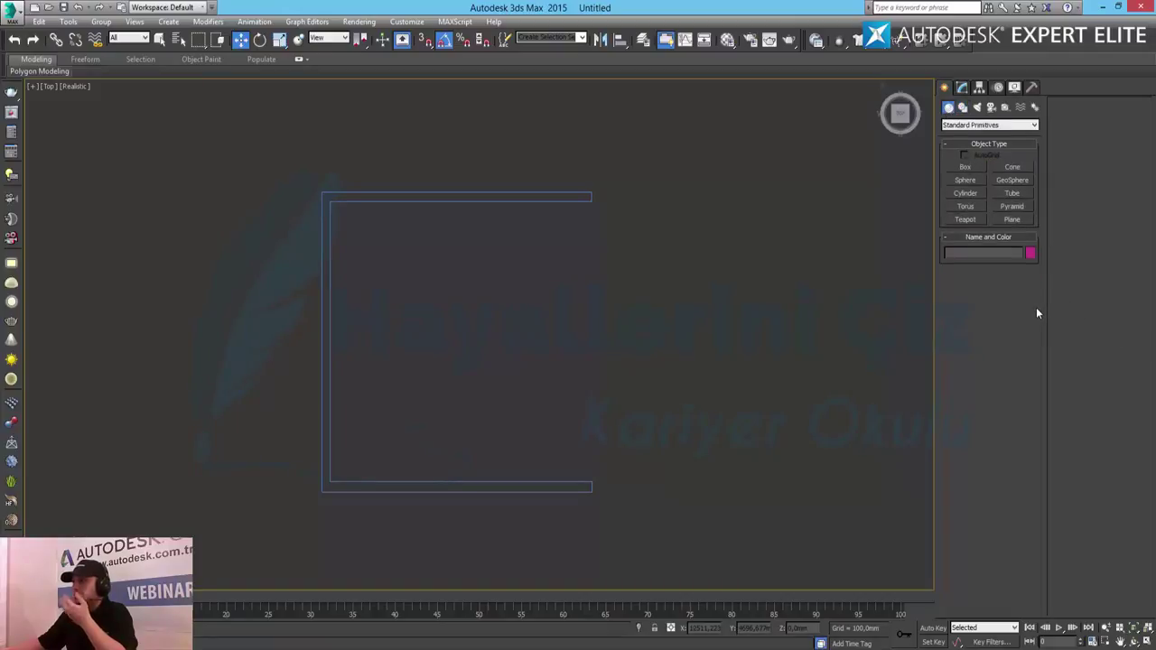
left_click(1012, 221)
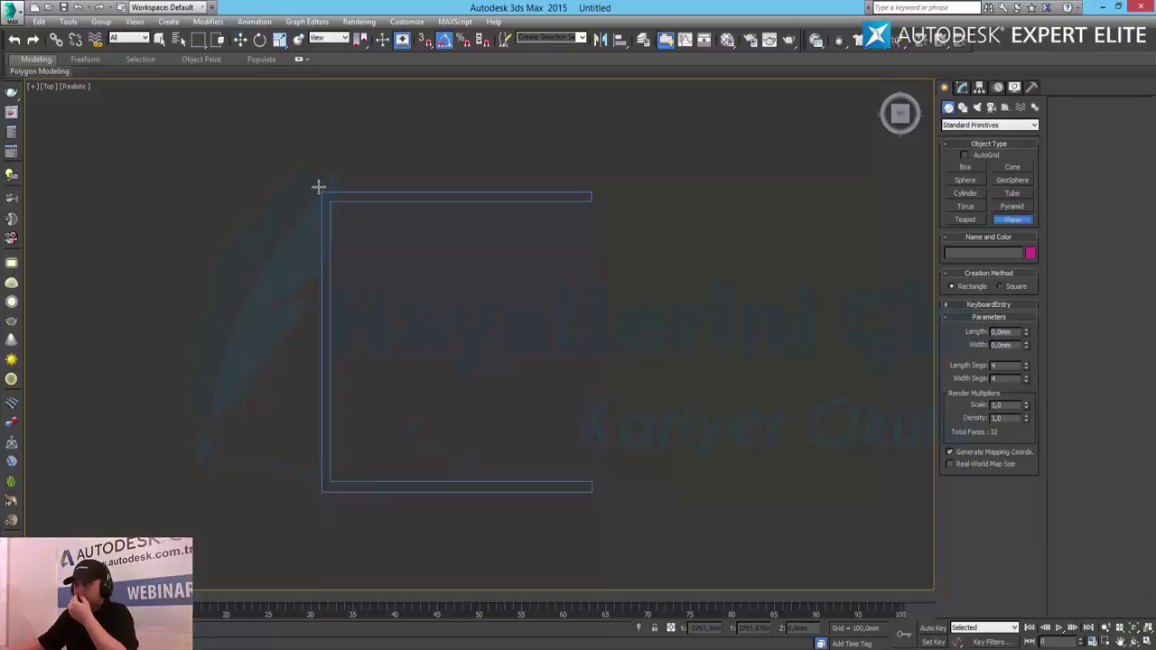
mouse_move(318, 187)
left_mouse_down()
mouse_move(566, 492)
mouse_move(590, 493)
left_mouse_up()
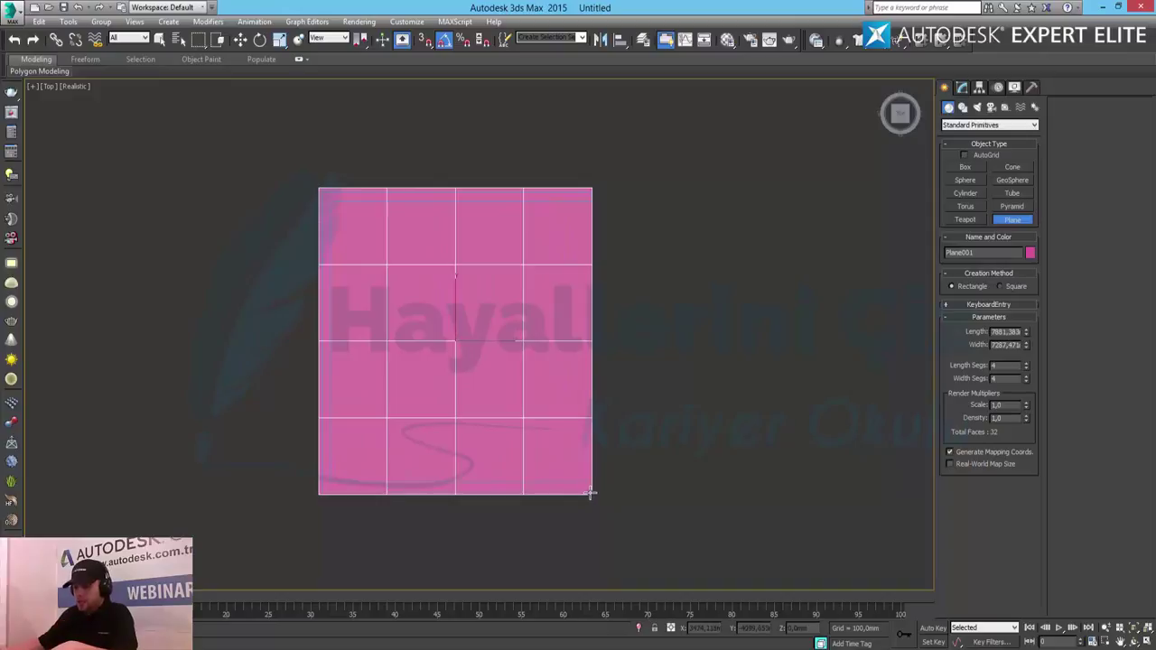
key("F3")
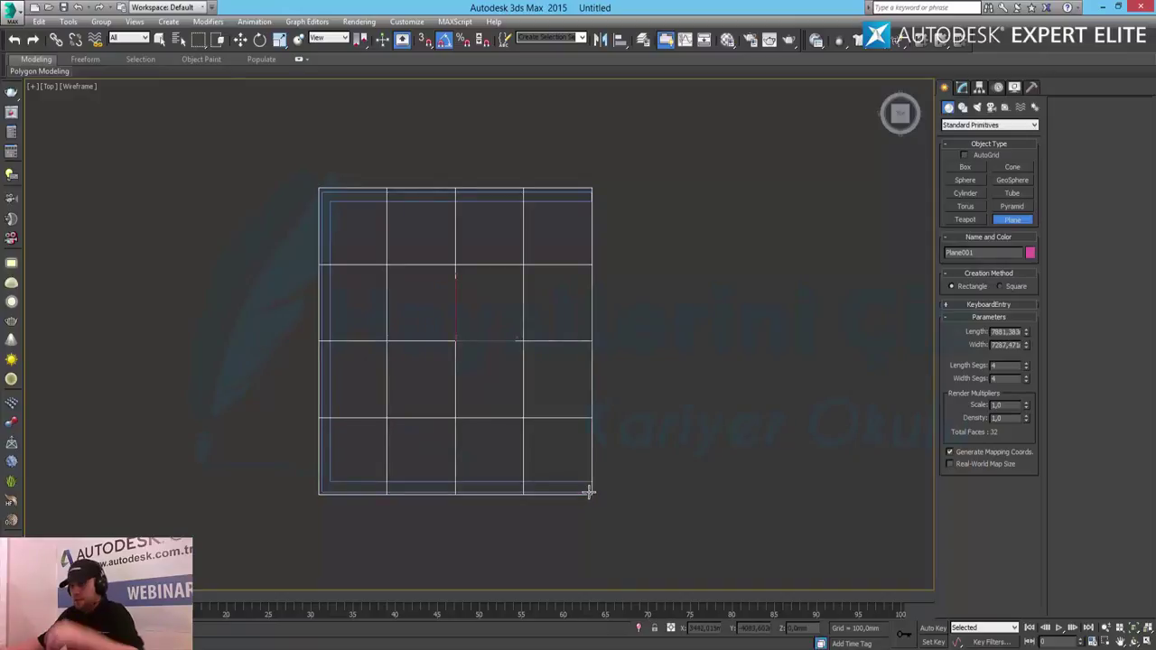
key("w")
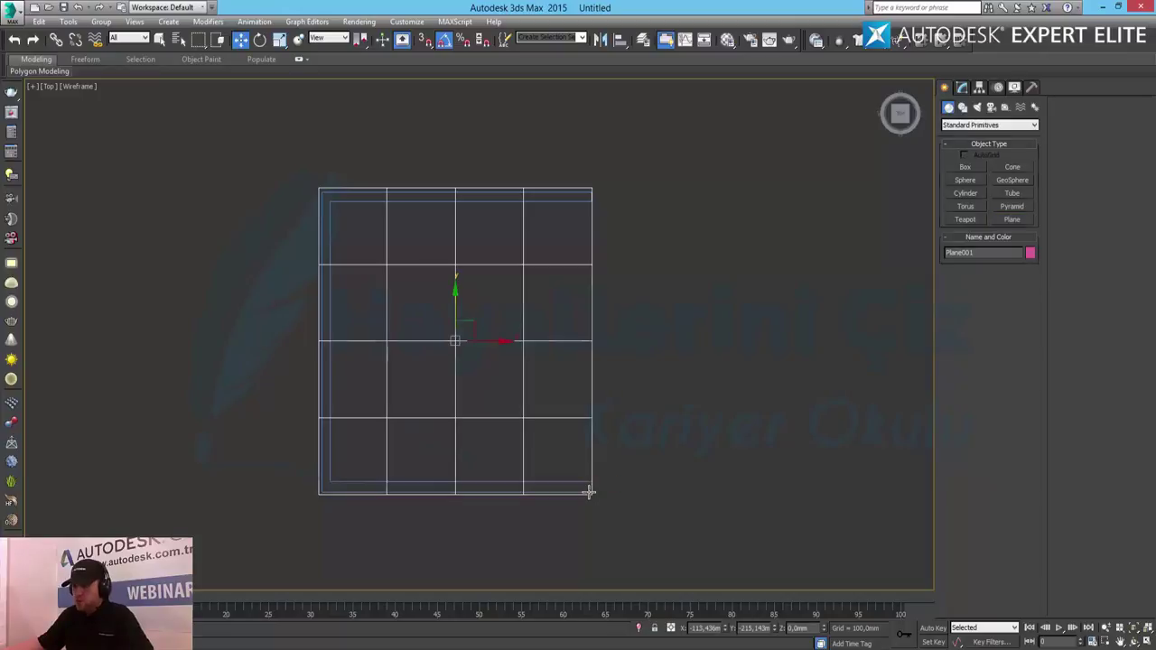
Set the plane's length and width segments to 1
left_click(964, 88)
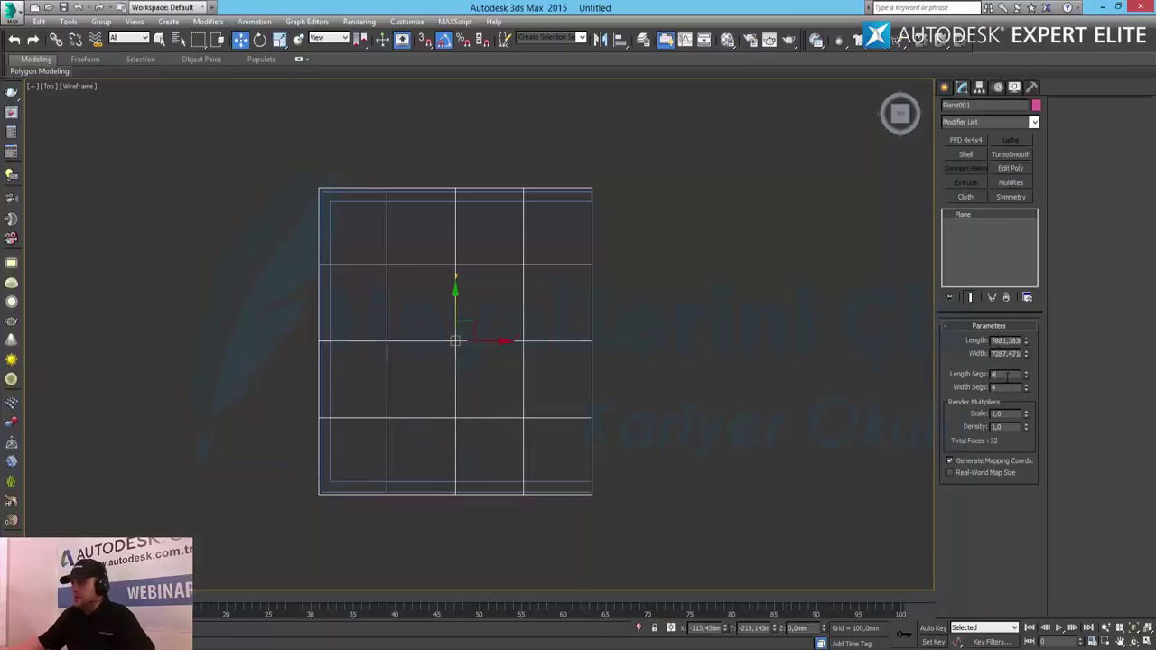
type("1")
key("Tab")
type("1")
key("Return")
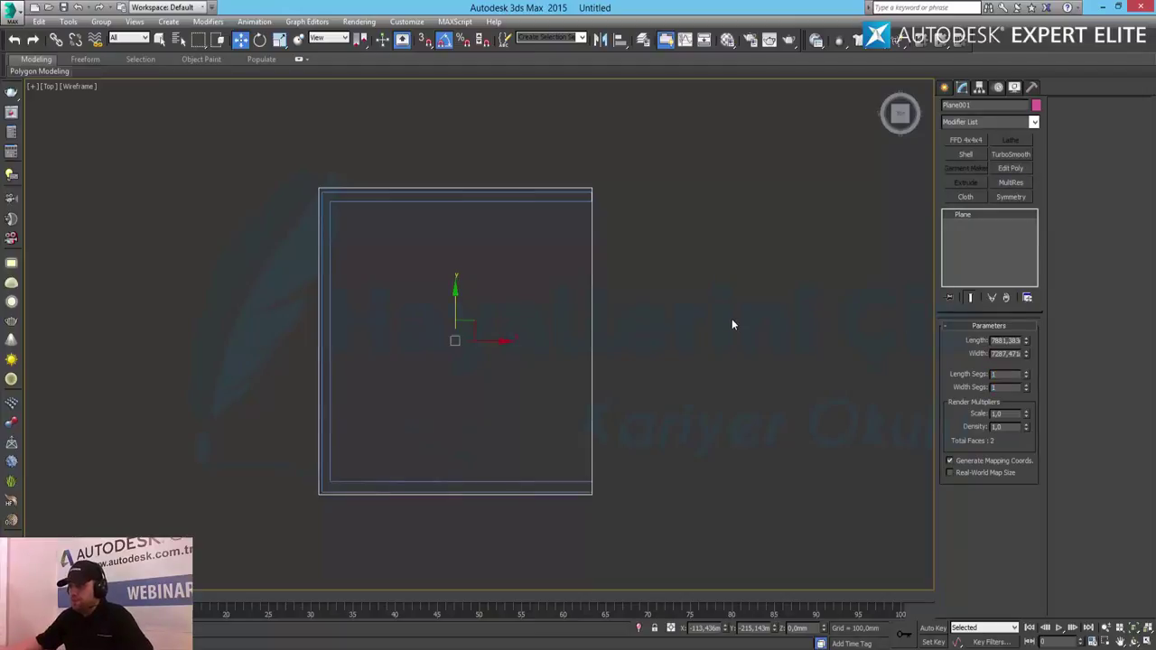
Convert the C-shaped Line001 outline to an Editable Poly
left_click(642, 312)
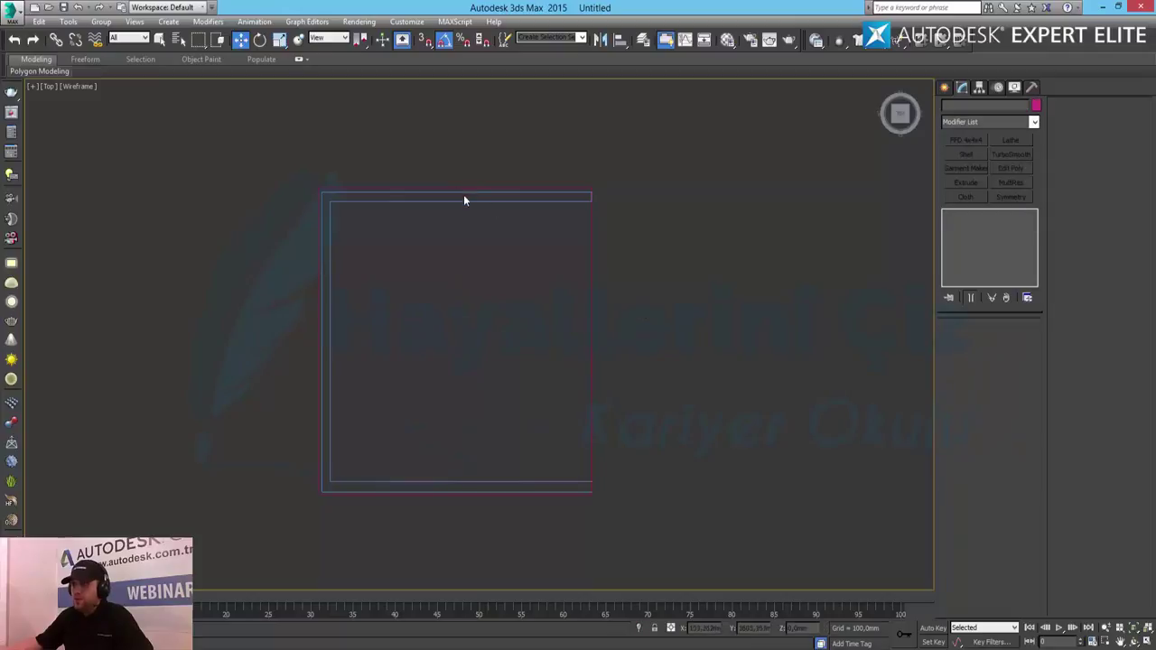
left_click(462, 201)
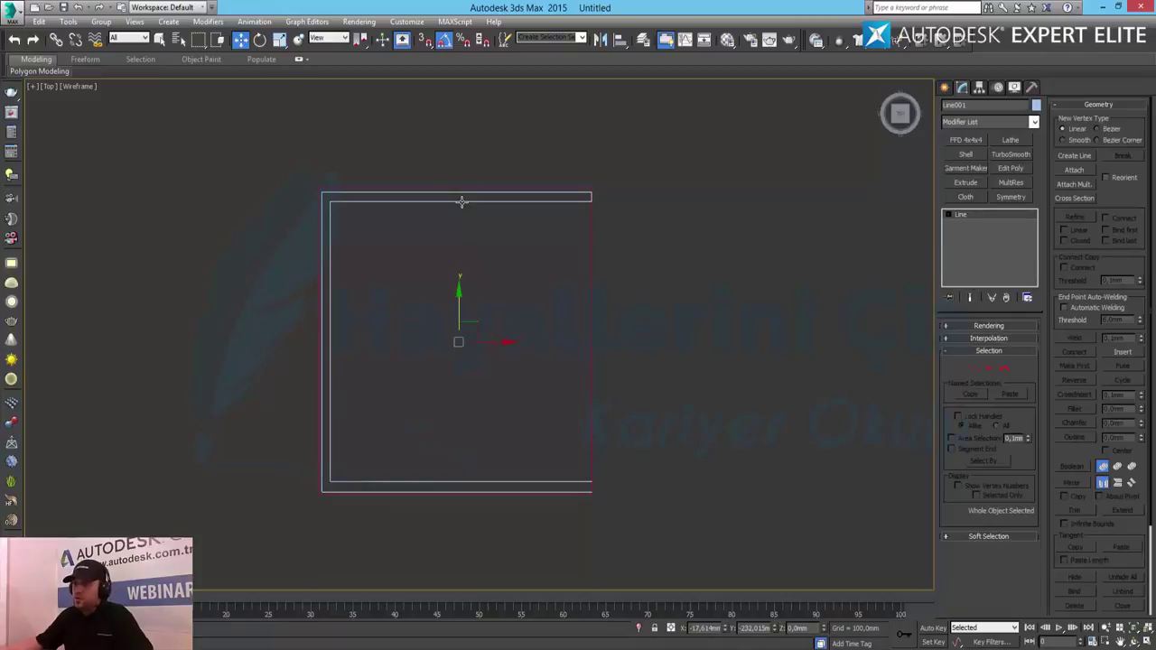
right_click(492, 349)
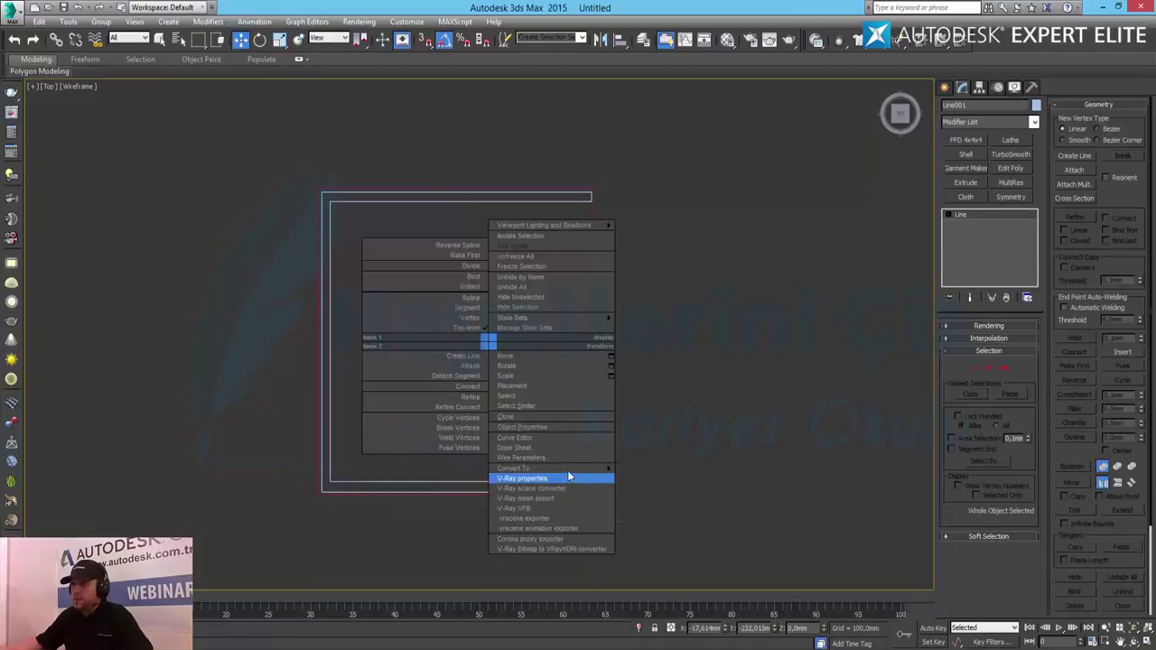
left_click(683, 493)
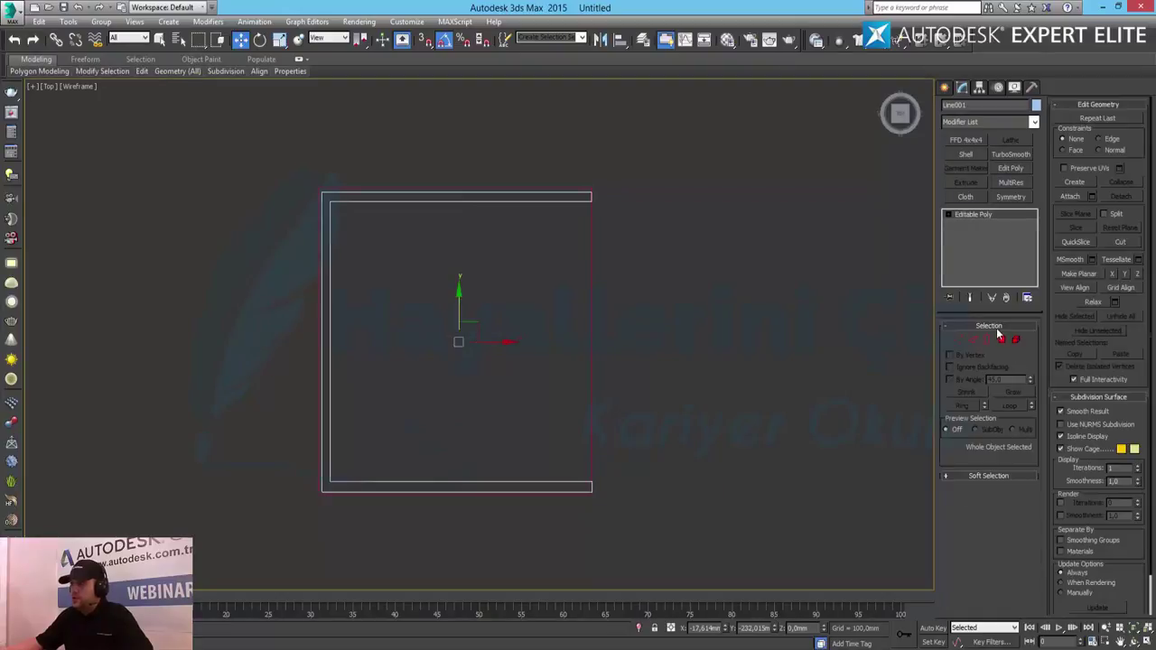
Extrude its polygon 2500 mm into walls and show all four viewports
key("4")
left_click(488, 199)
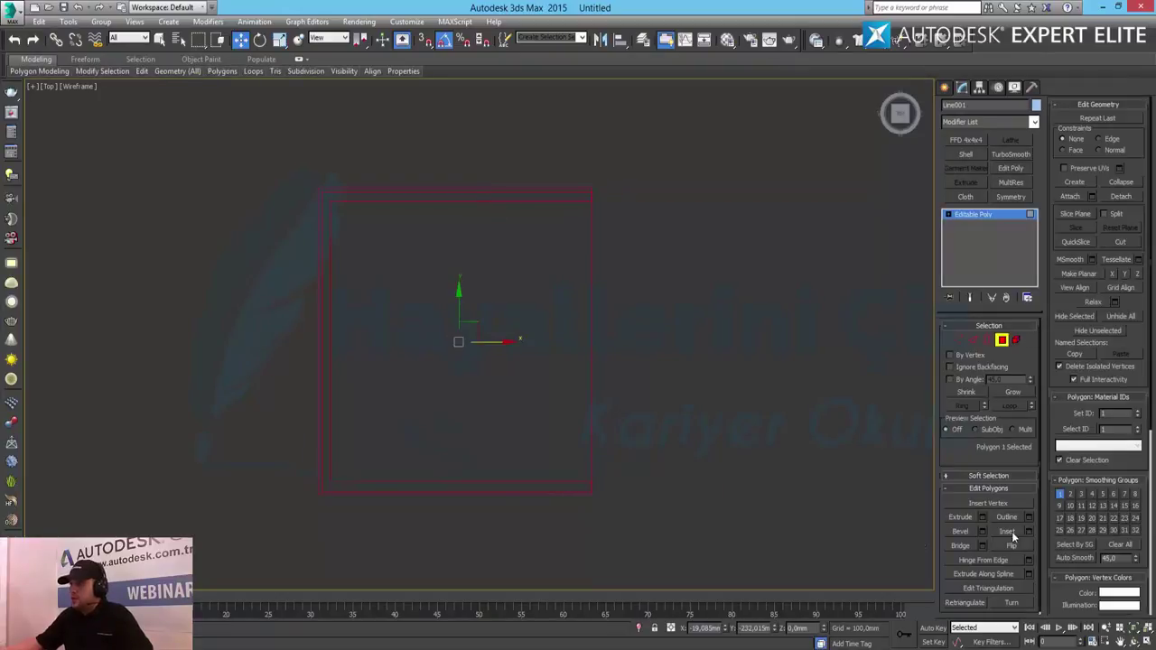
left_click(980, 519)
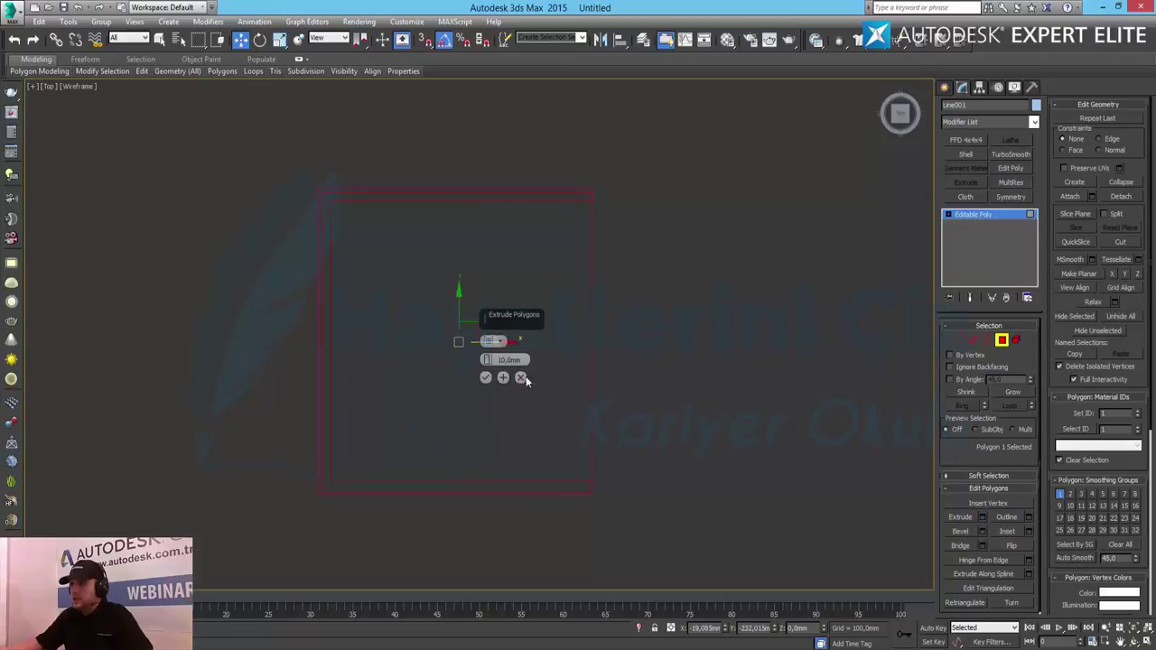
left_click(505, 359)
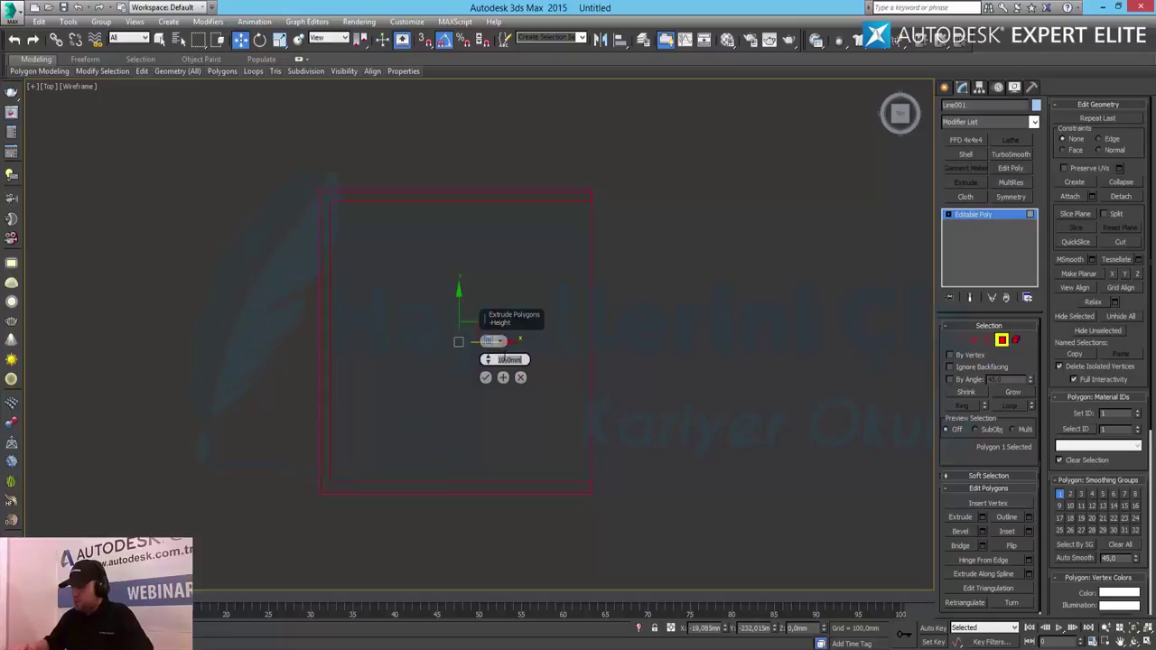
type("2500")
key("Return")
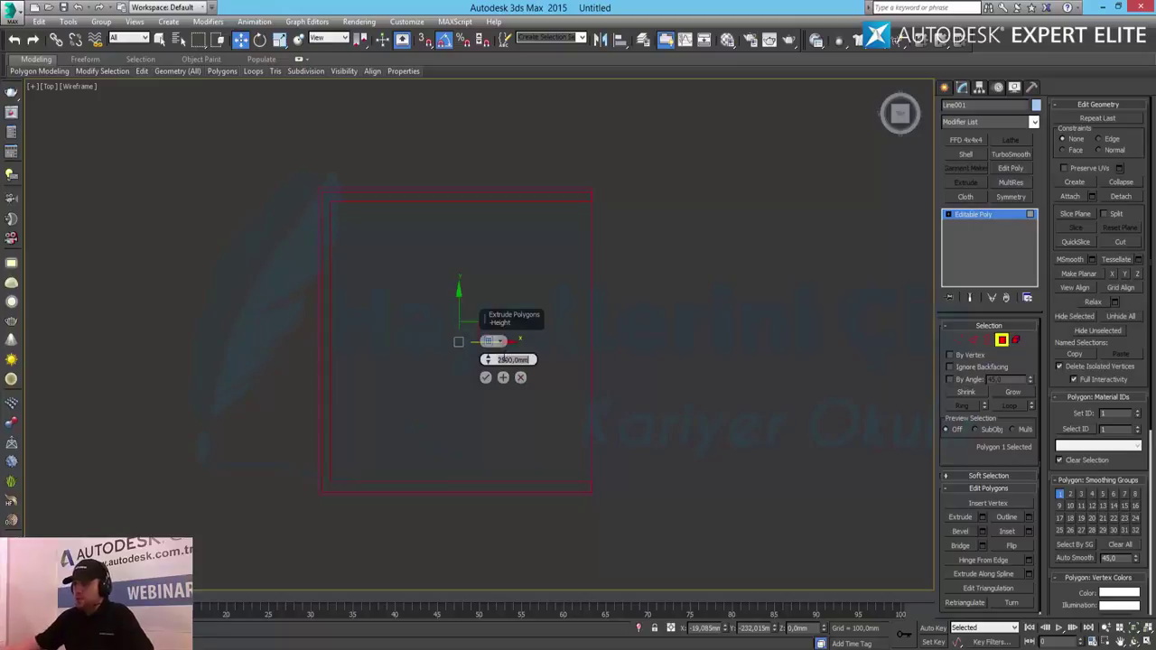
left_click(485, 379)
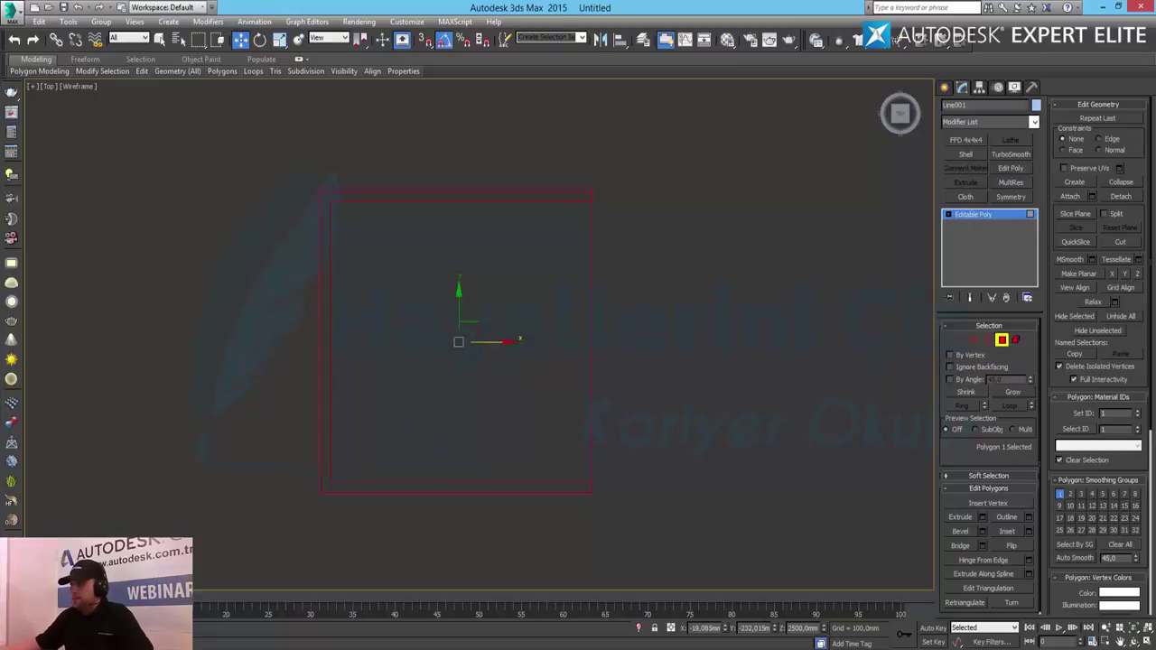
left_click(1002, 341)
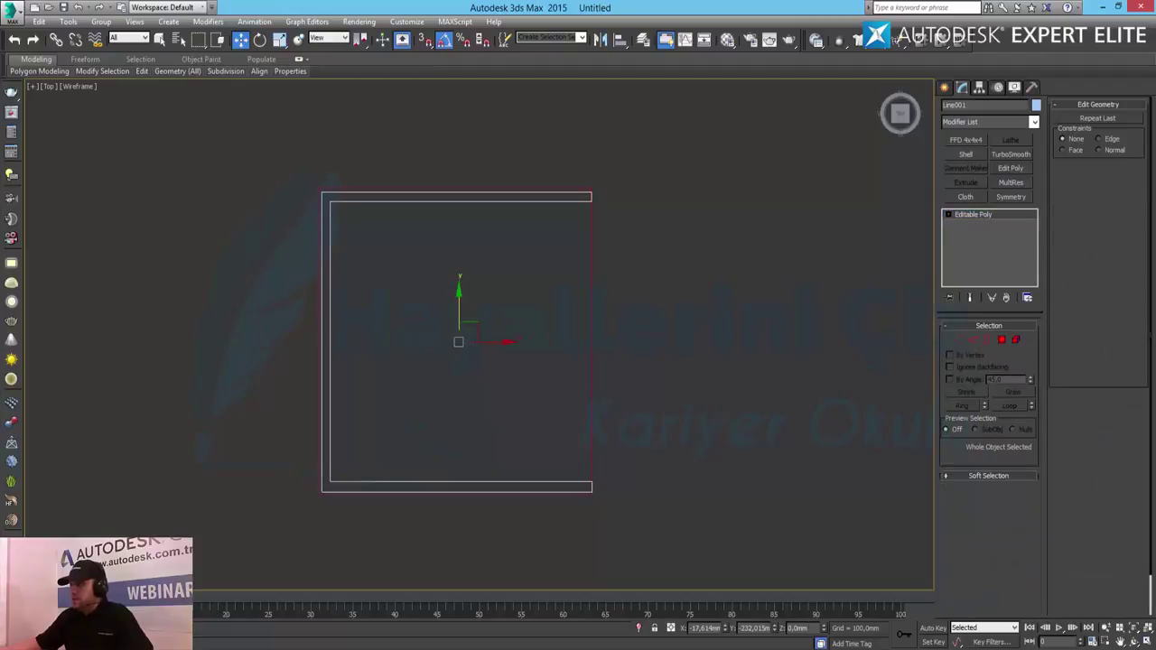
key("alt+w")
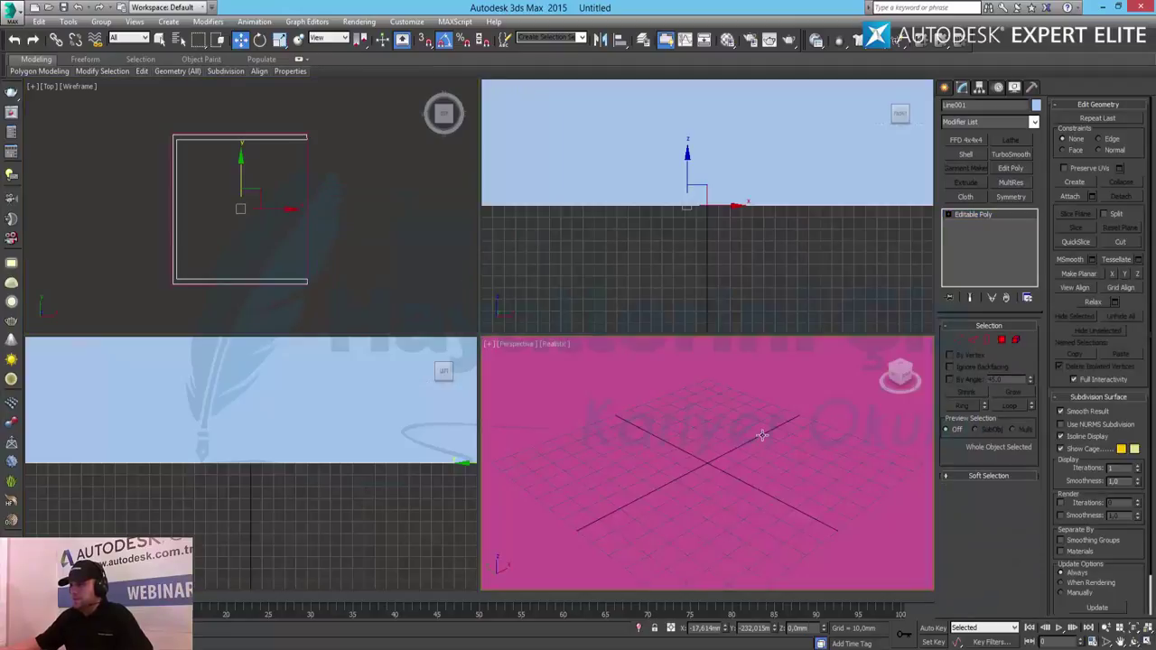
Extrude Line001's top polygon by another 500 mm
middle_click_drag(762, 433, 763, 436, "alt")
scroll(763, 436, "down", 5)
scroll(763, 436, "down", 2)
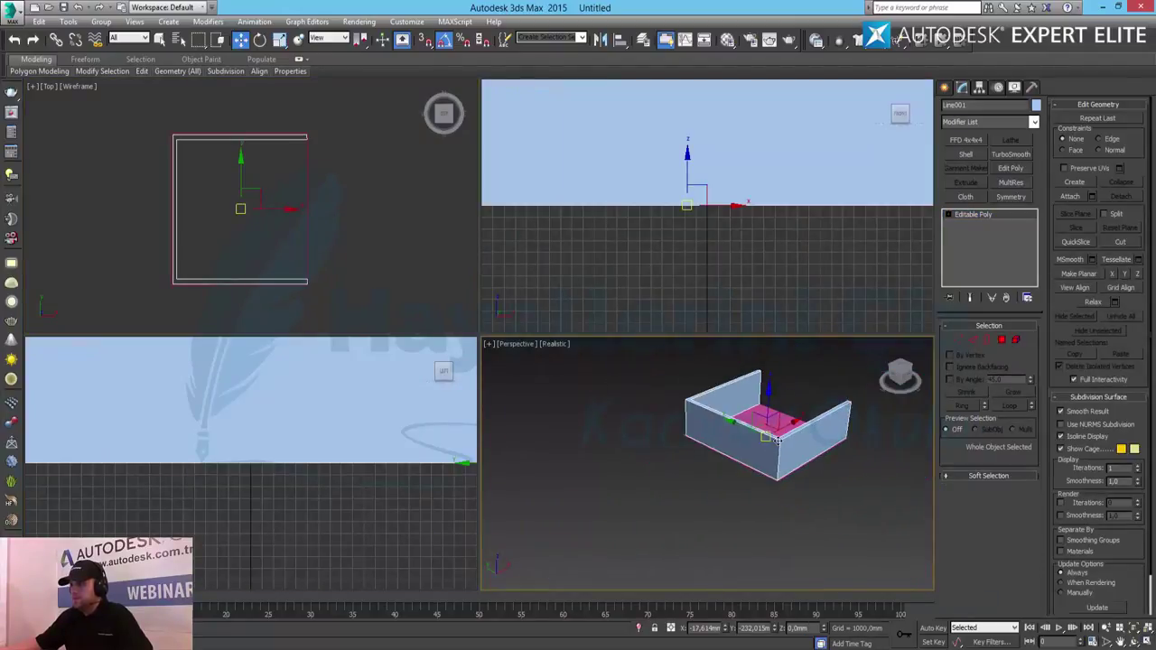
scroll(763, 436, "up", 3)
left_click(1001, 341)
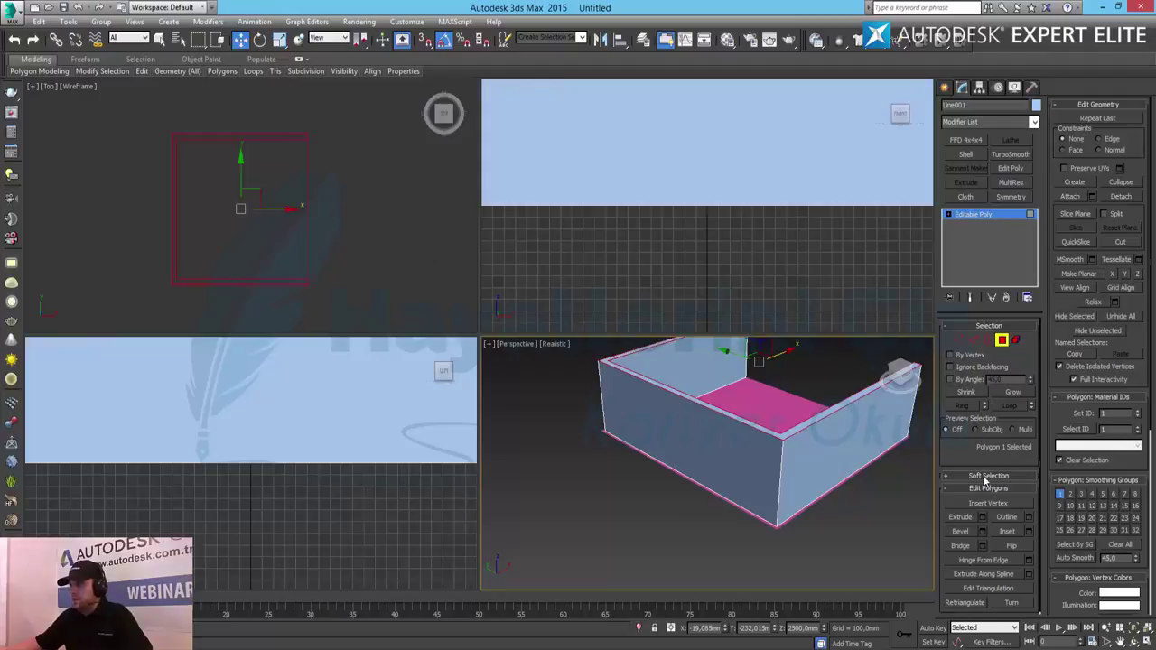
left_click(1028, 517)
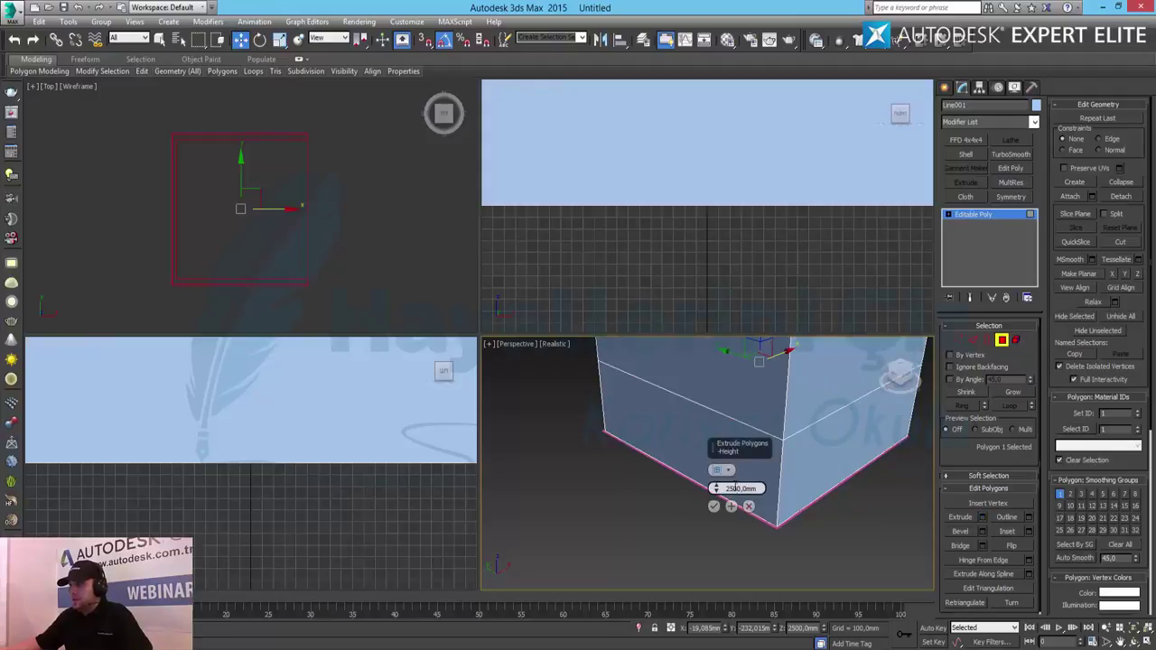
type("56")
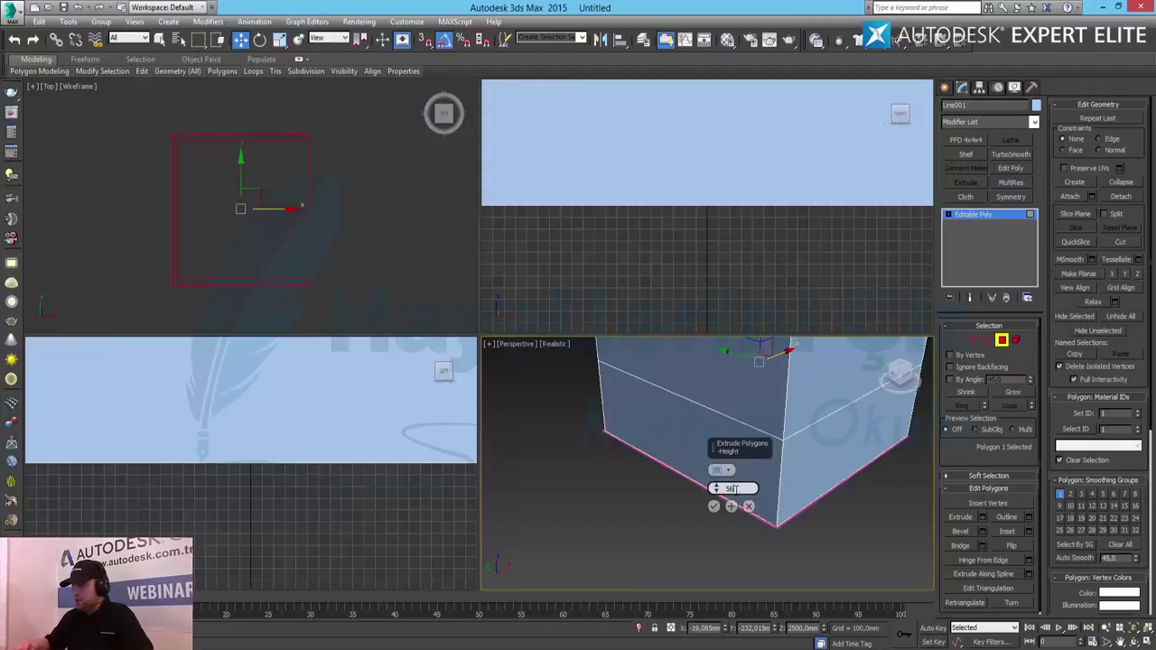
type("00")
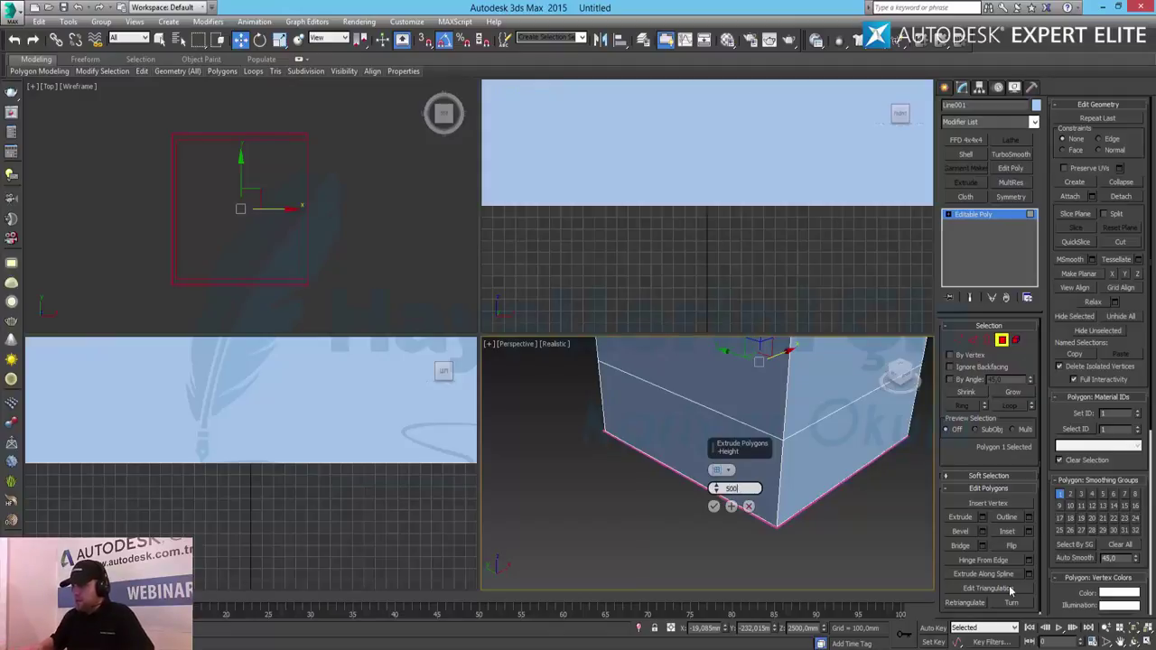
key("Return")
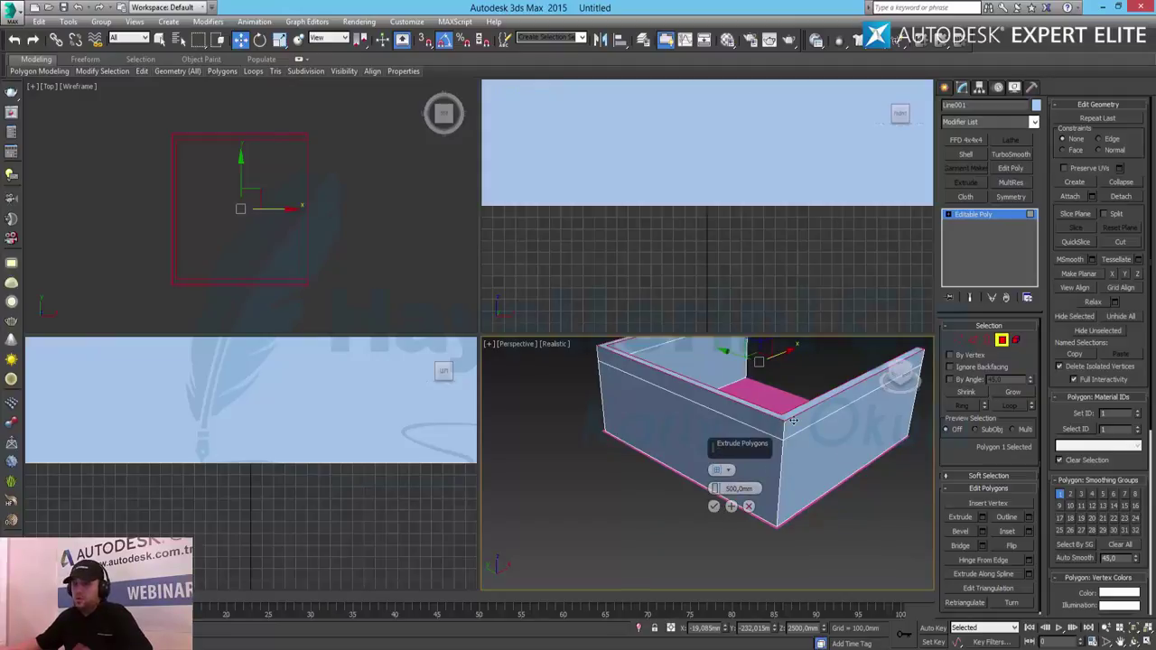
left_click(714, 506)
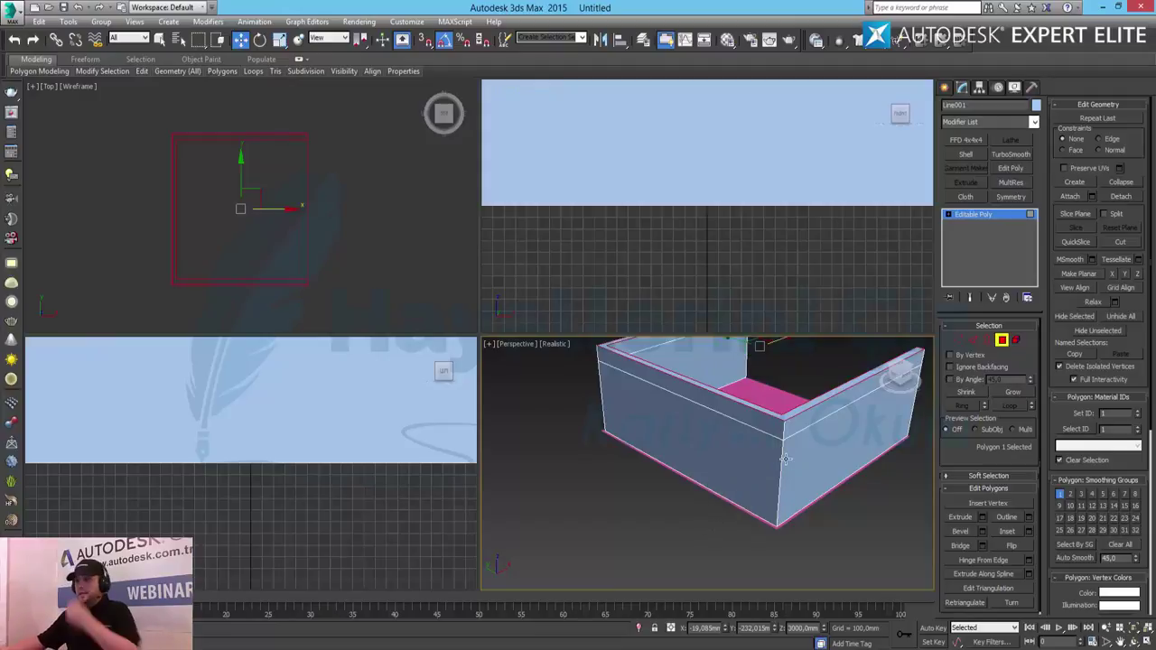
Exit Polygon level, deselect the walls, and orbit the maximized Perspective view with Edged Faces on
left_click(1003, 341)
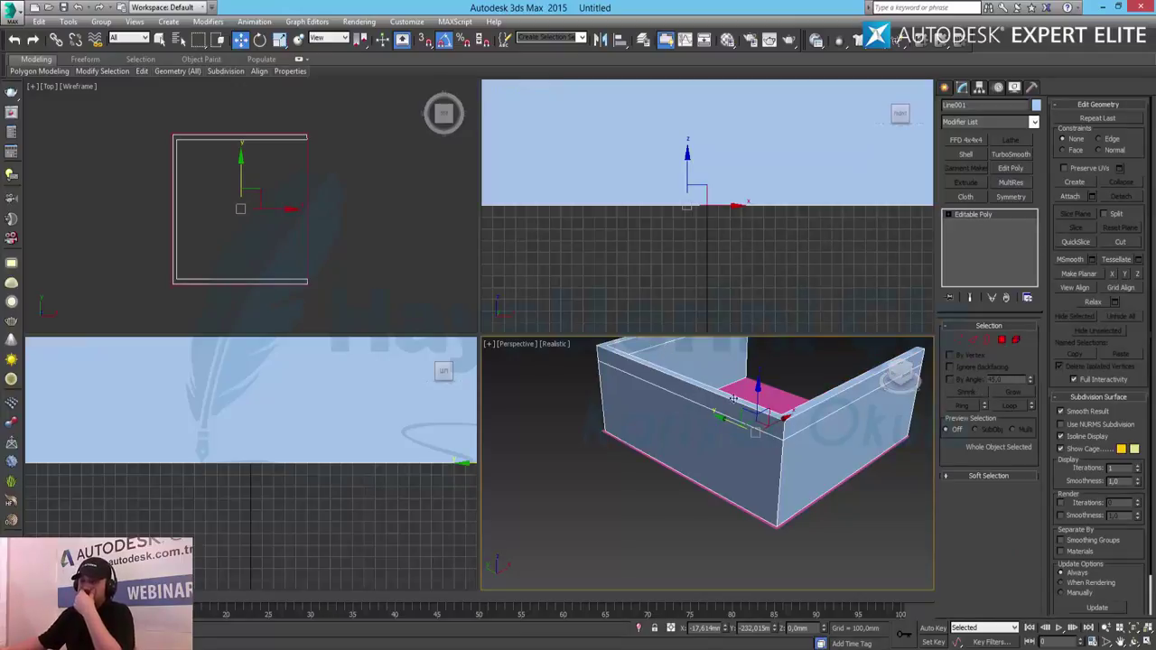
middle_click_drag(751, 407, 724, 446, "alt")
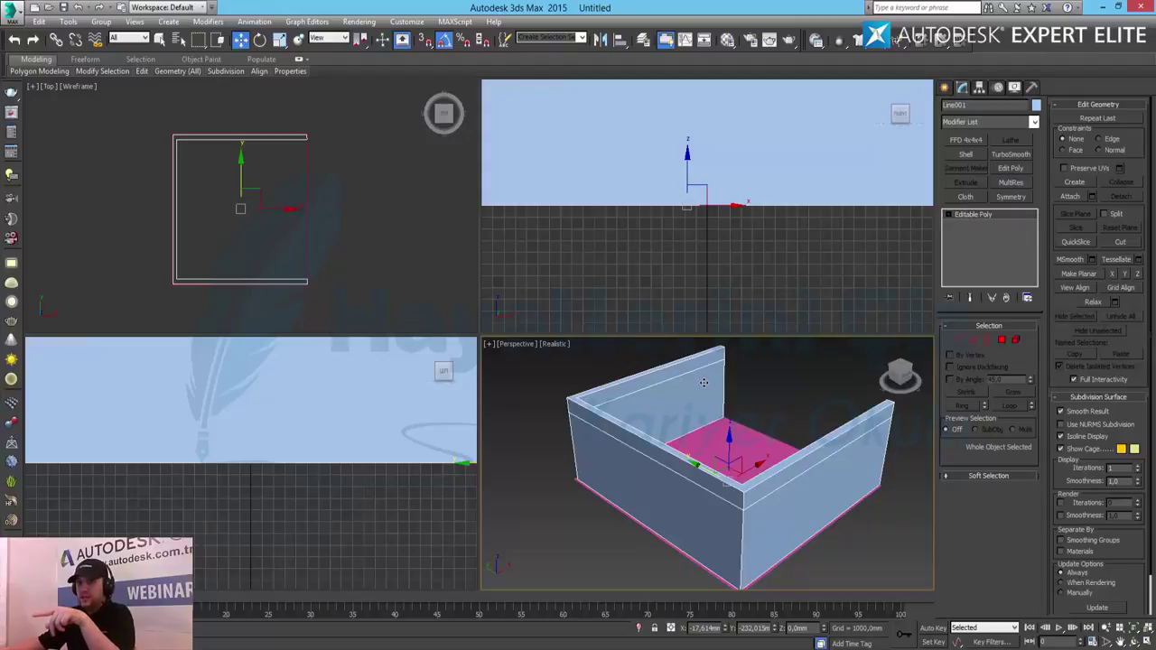
left_click(757, 384)
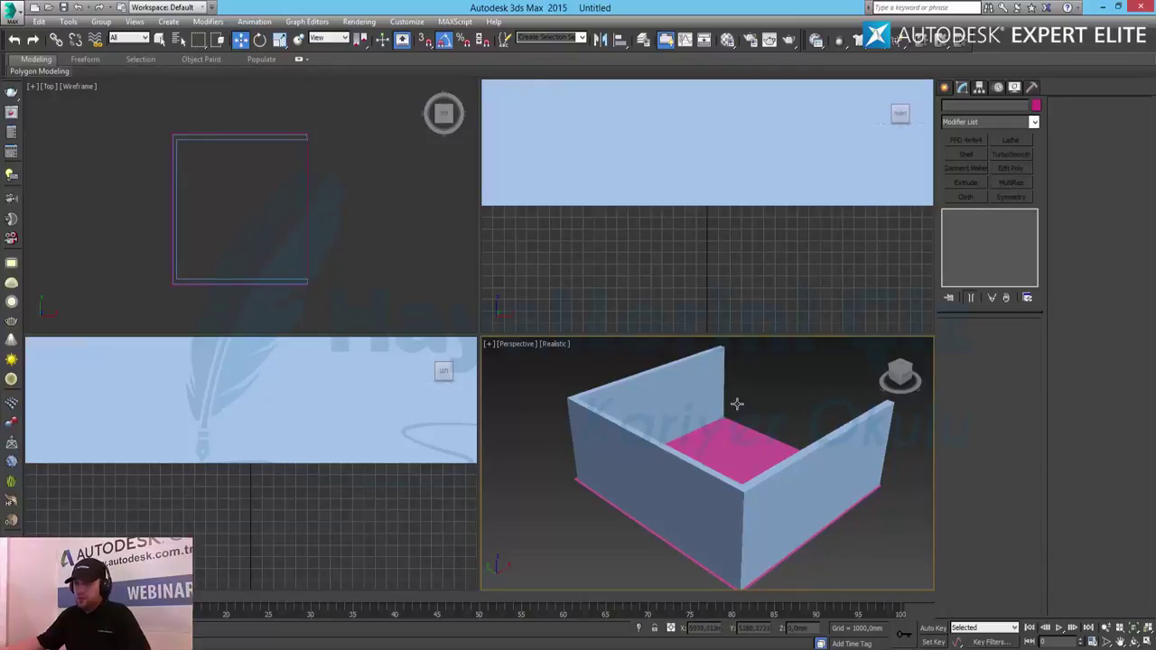
left_click(1146, 639)
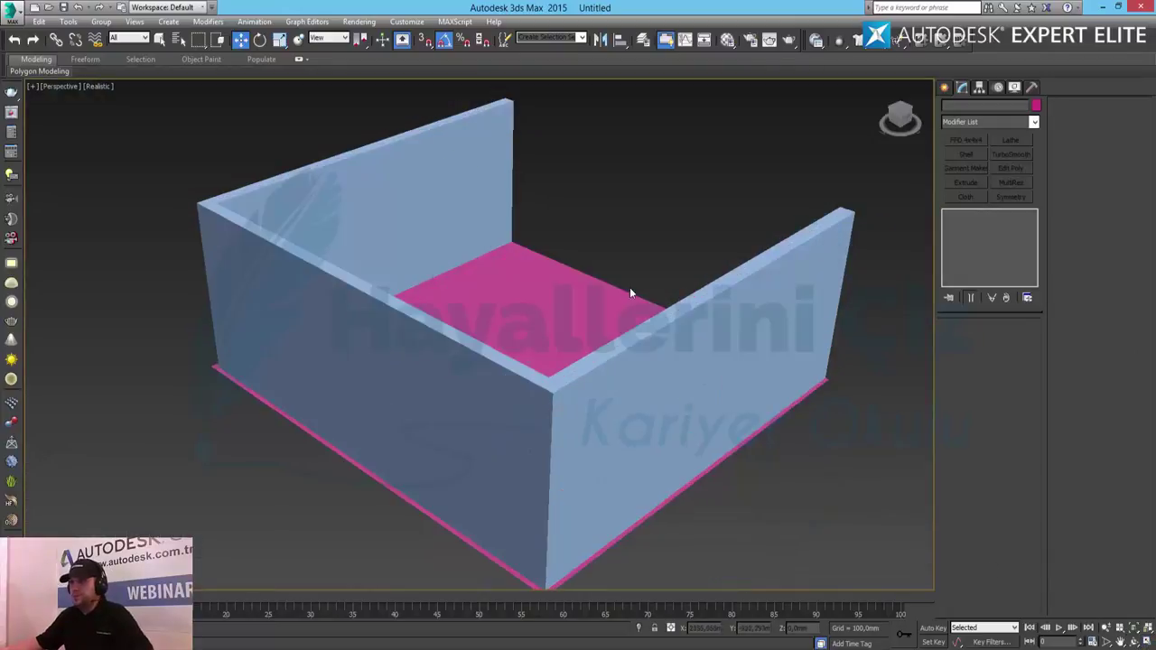
mouse_move(659, 235)
middle_mouse_down("alt")
mouse_move(598, 270)
mouse_move(609, 258)
middle_mouse_up("alt")
key("F4")
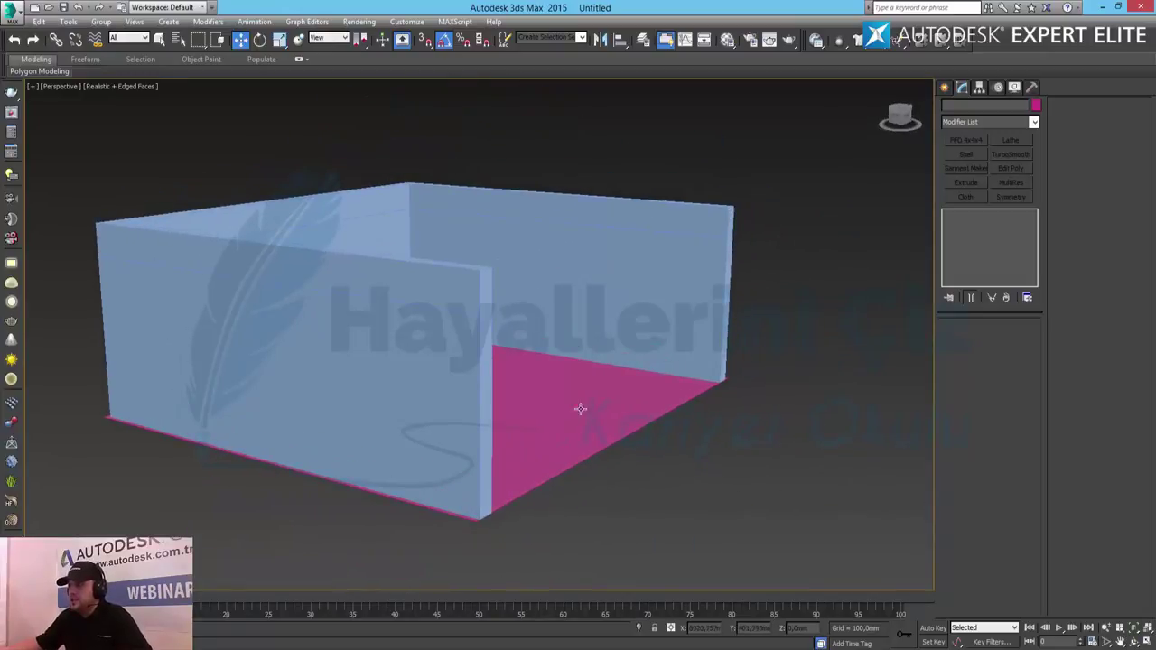
key("alt+w")
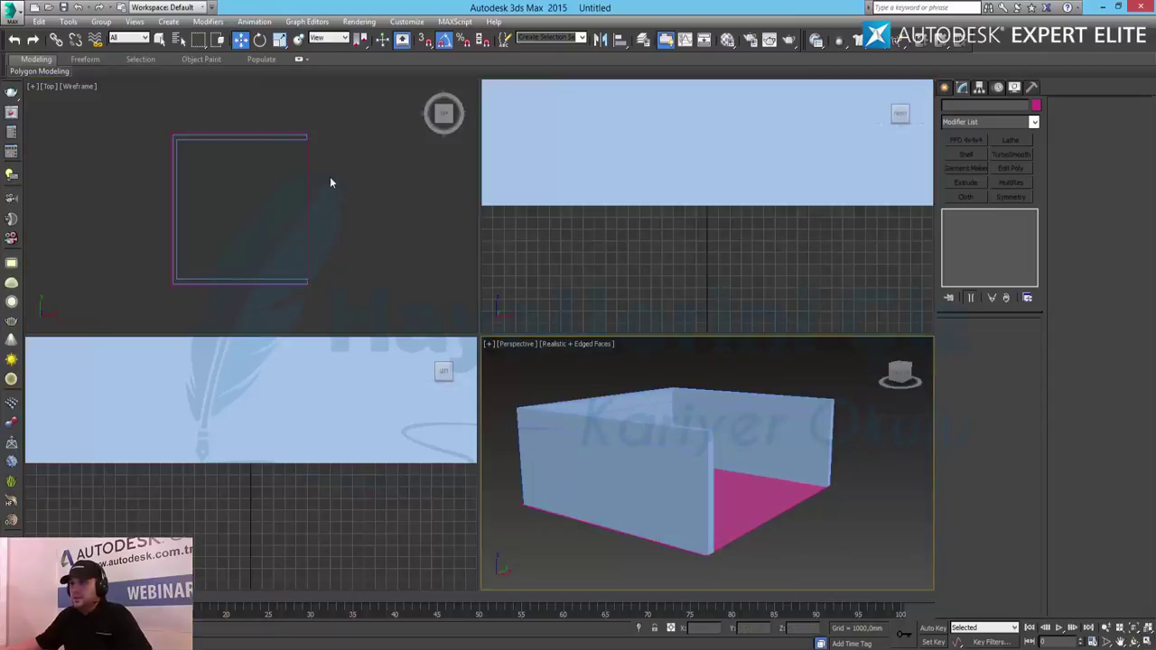
In the maximized Top view, draw thin Box001 along the room's open right side, 3600 mm high
right_click(330, 176)
key("alt+w")
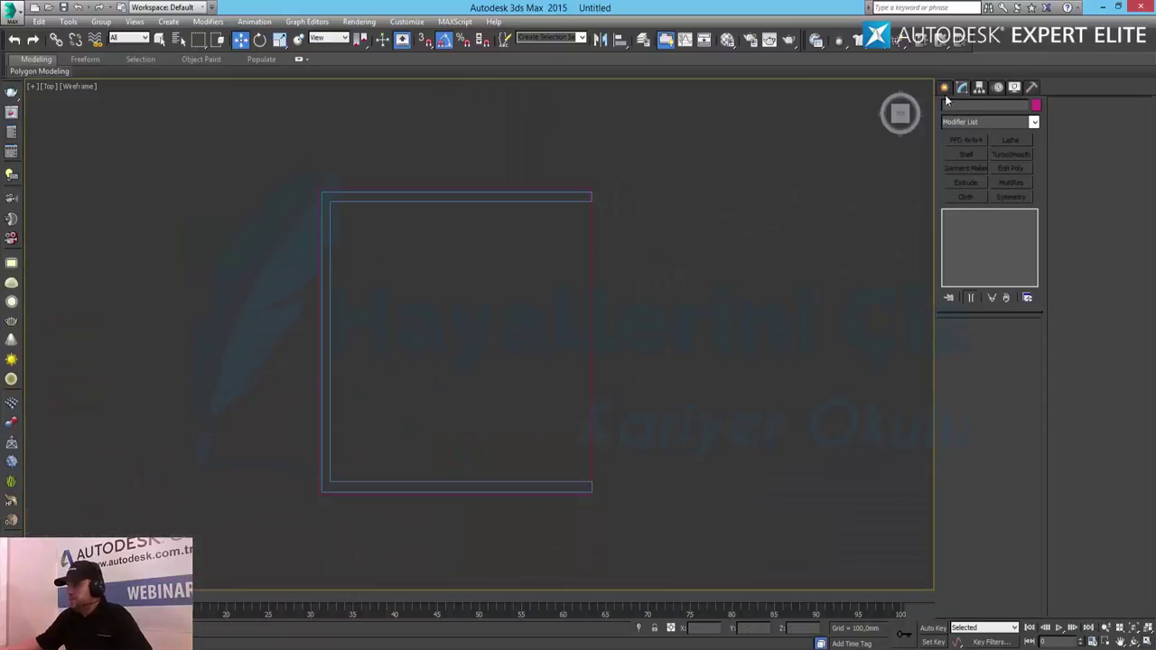
left_click(944, 88)
left_click(965, 168)
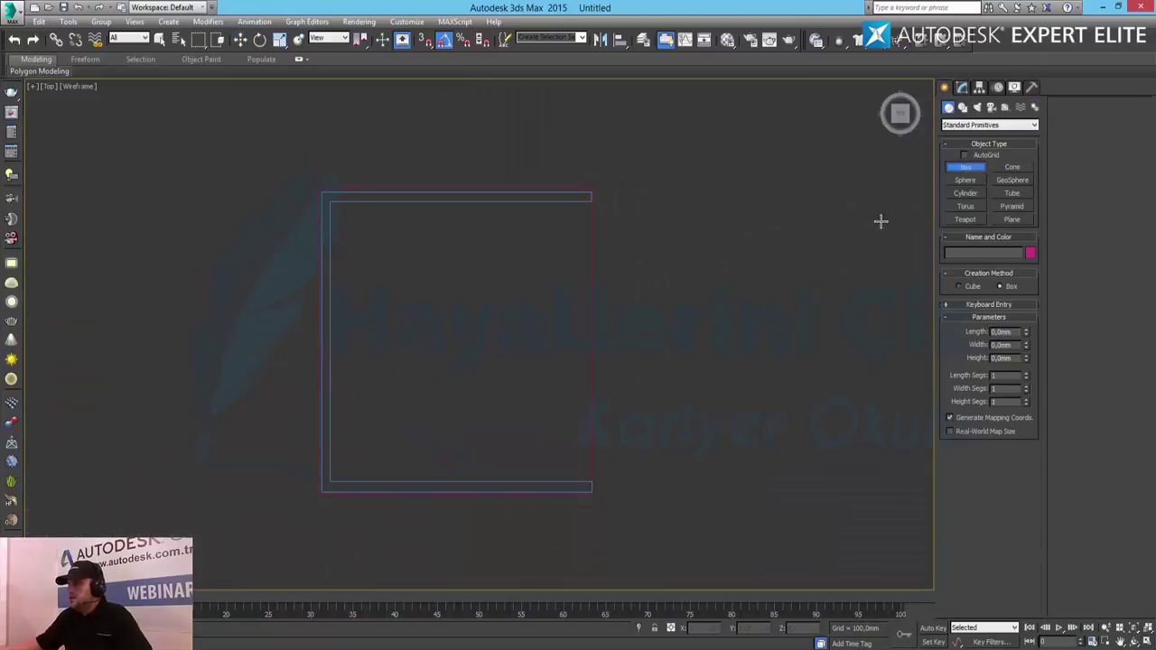
middle_click_drag(624, 225, 613, 184)
scroll(598, 189, "up", 2)
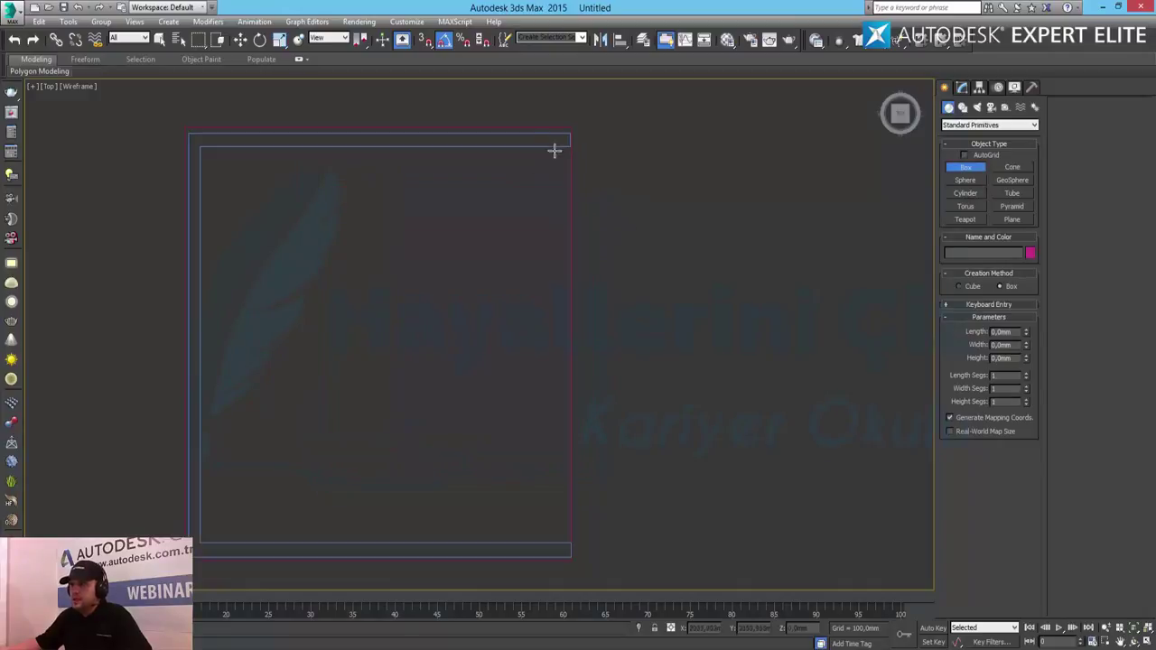
left_click_drag(566, 143, 567, 550)
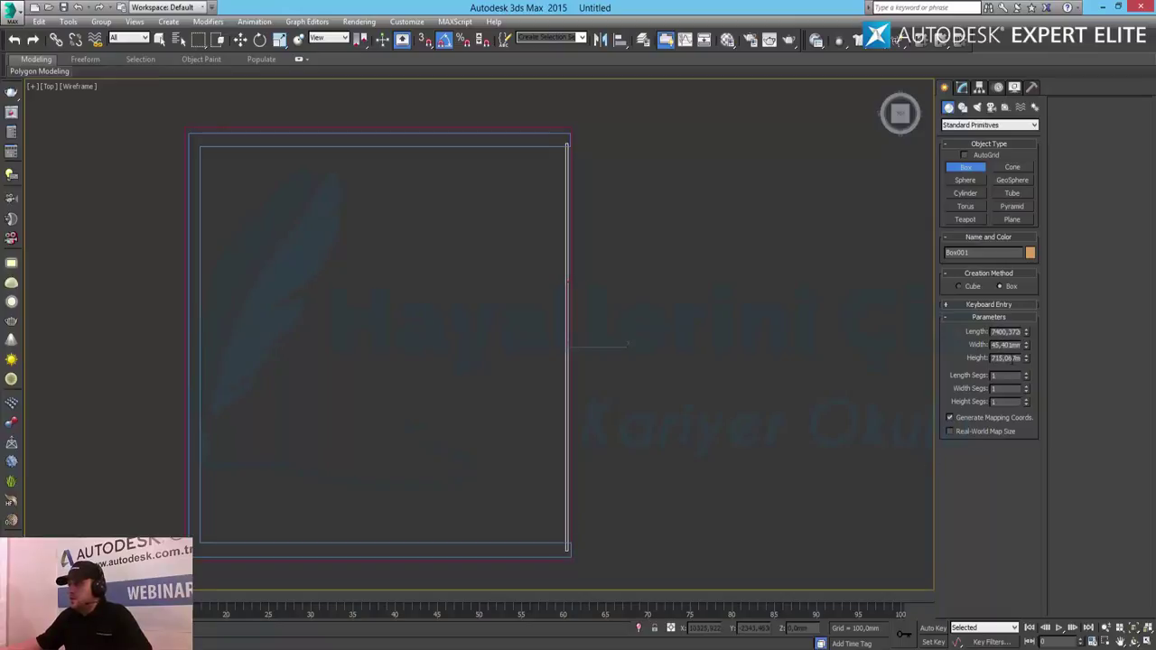
double_click(1005, 357)
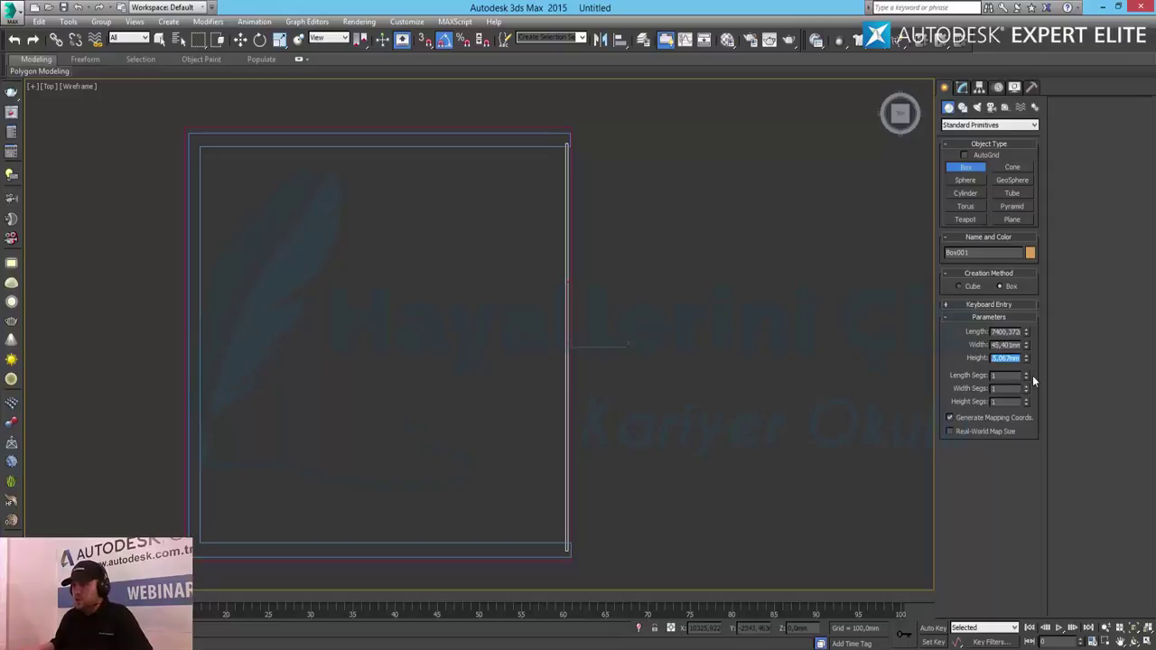
type("3600")
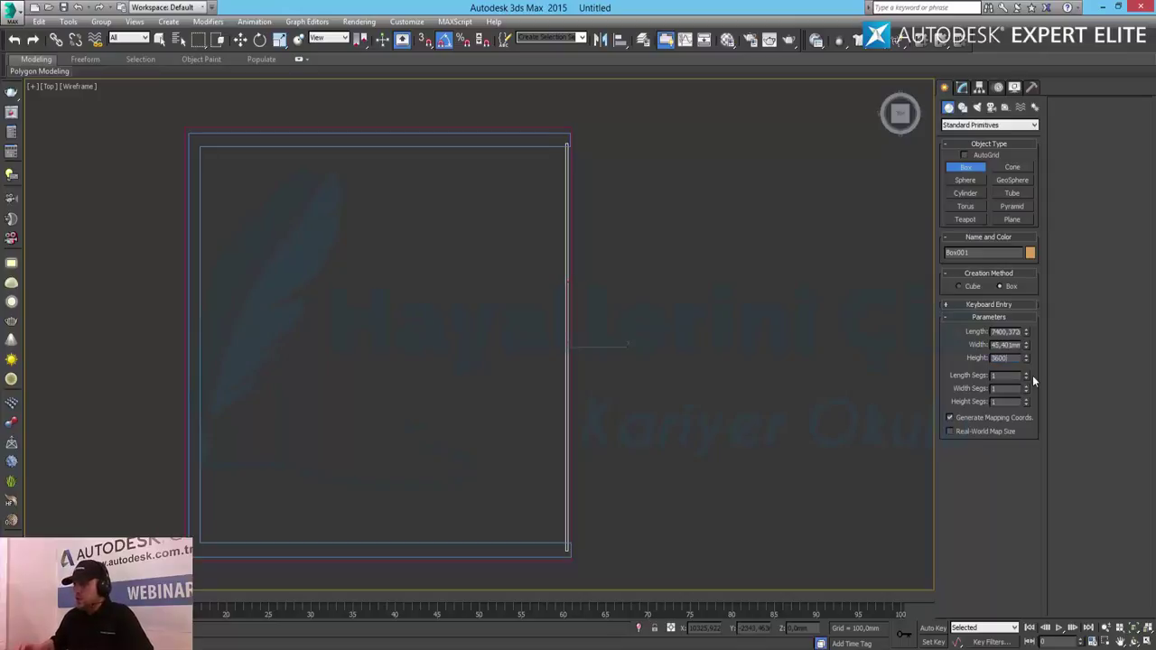
key("Return")
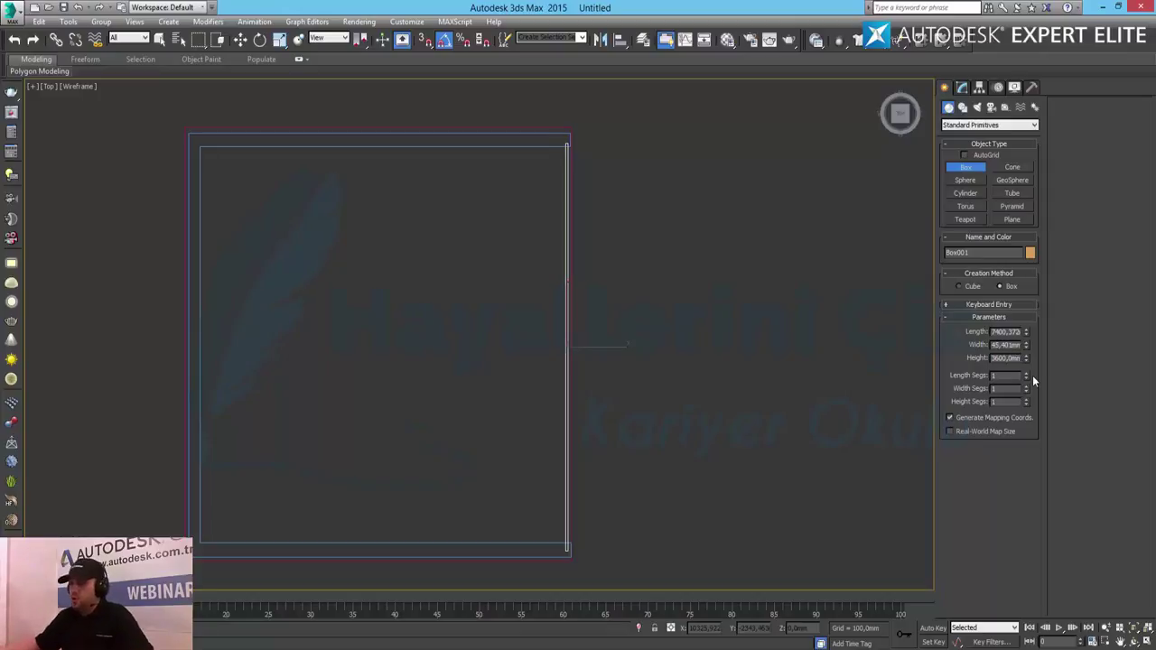
key("w")
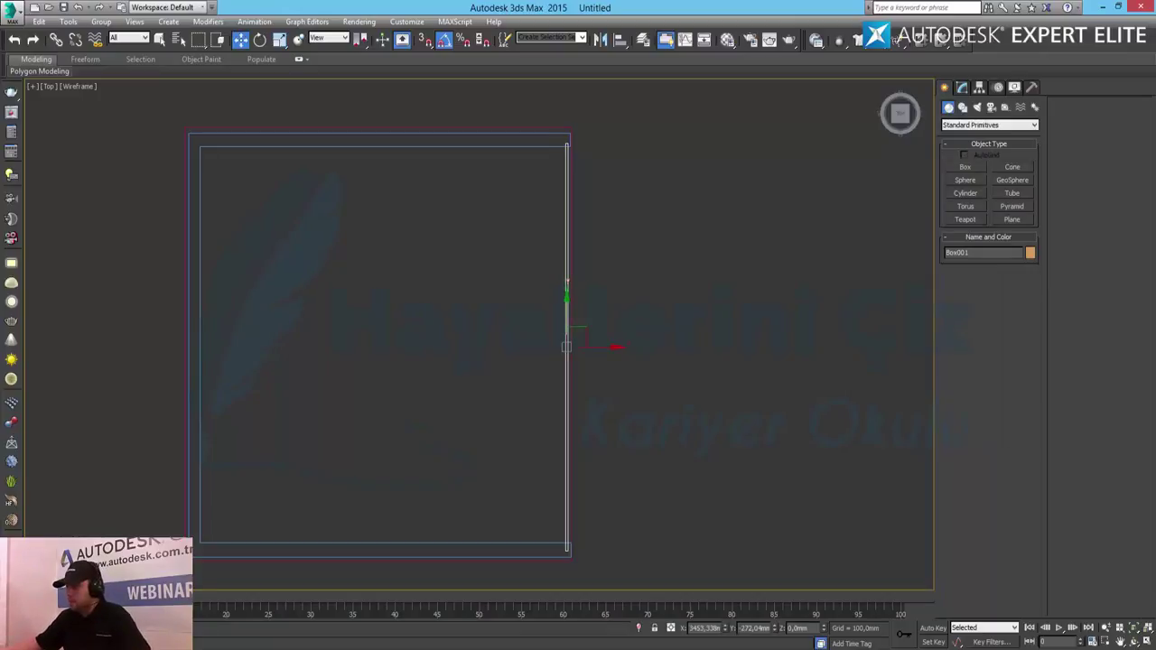
left_click(1146, 639)
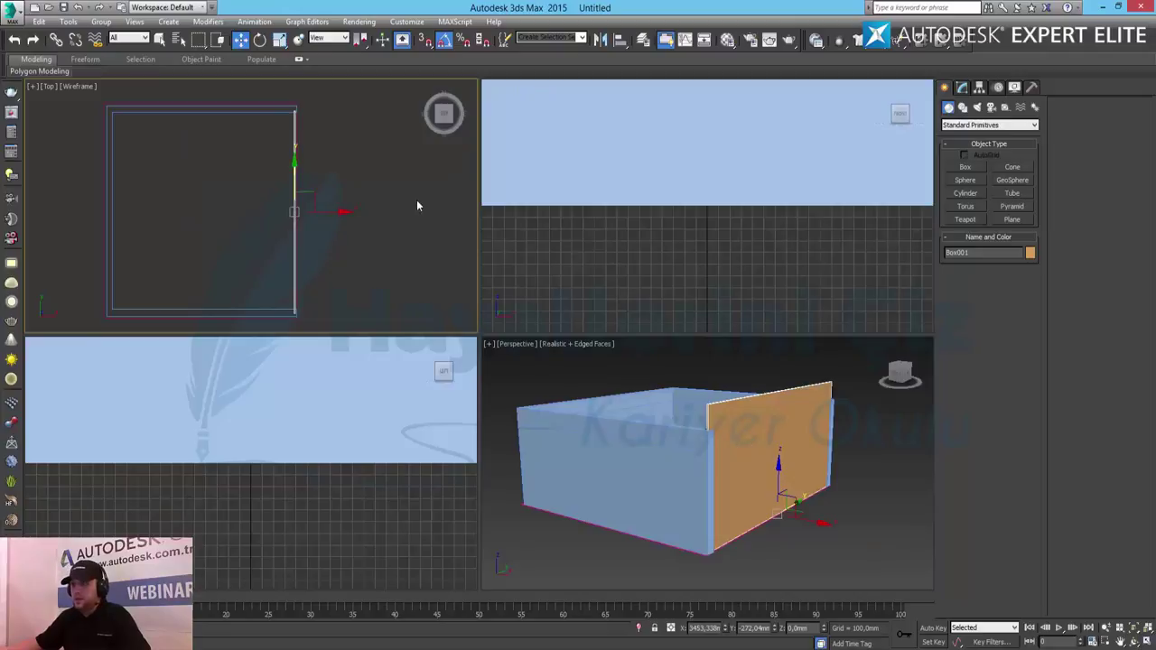
right_click(753, 273)
right_click(352, 451)
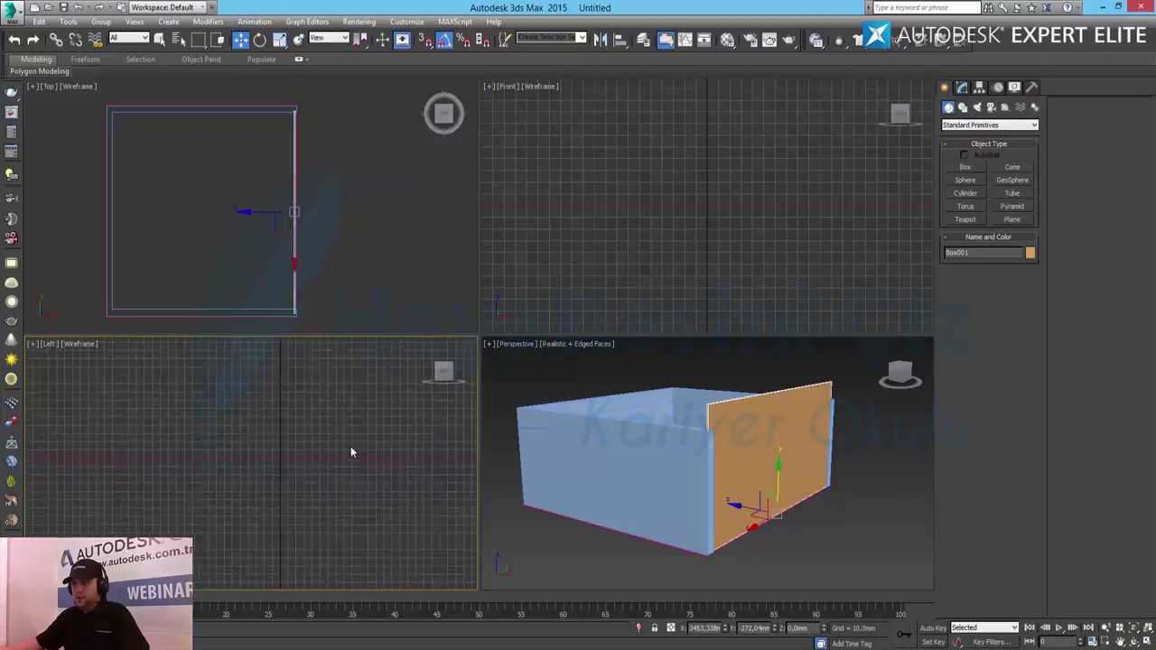
right_click(782, 280)
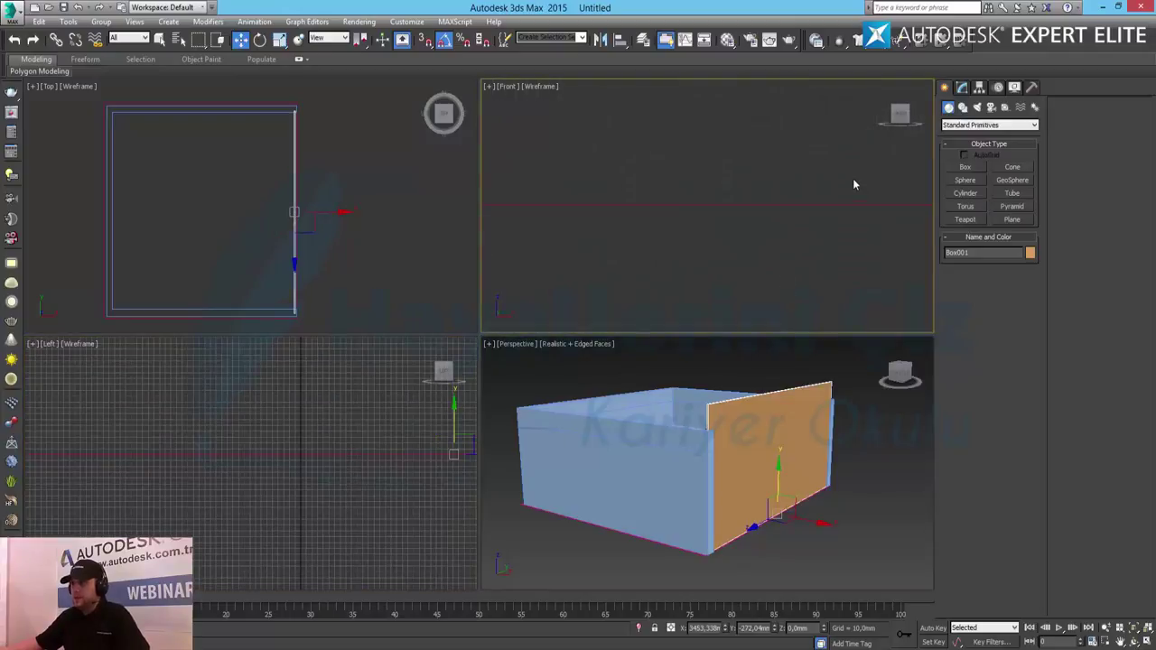
scroll(818, 221, "down", 5)
middle_click_drag(818, 220, 709, 253)
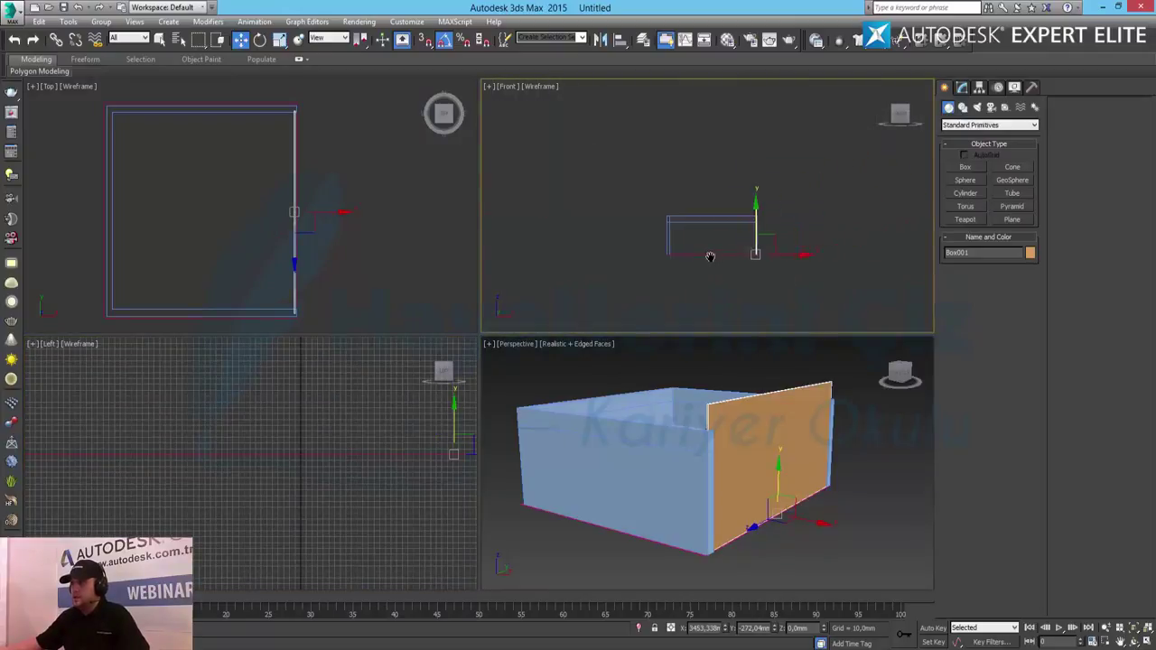
scroll(714, 264, "up", 2)
scroll(714, 264, "up", 1)
right_click(349, 434)
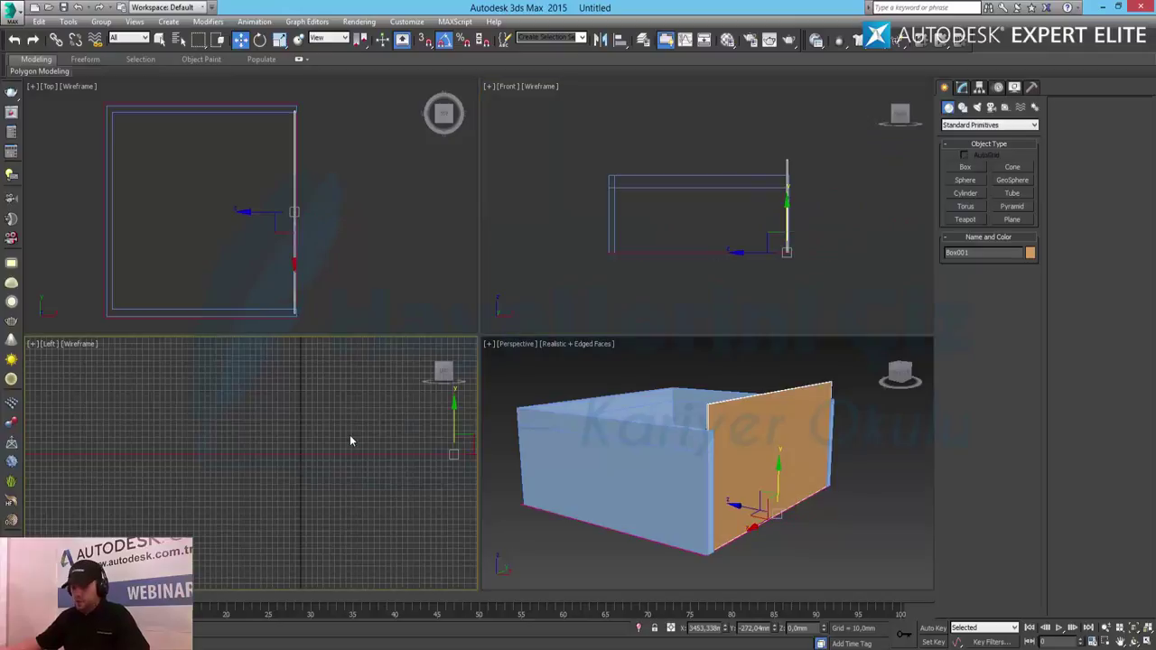
key("g")
scroll(350, 434, "down", 1)
scroll(349, 435, "down", 2)
scroll(351, 435, "down", 3)
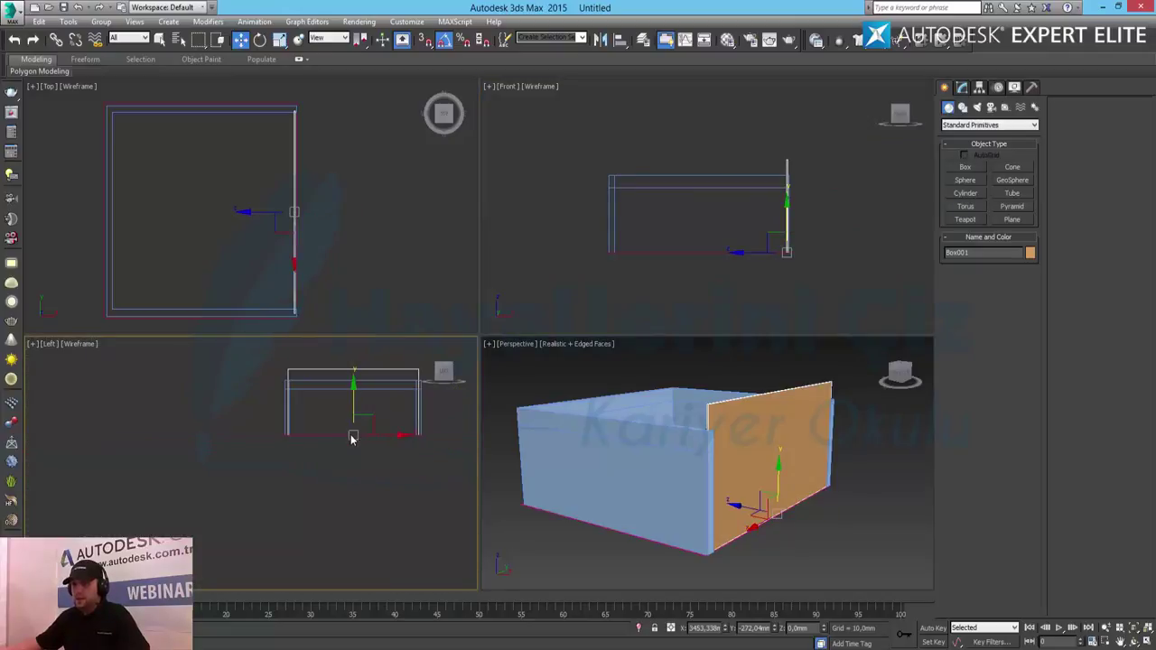
middle_click_drag(366, 432, 316, 434)
scroll(339, 449, "up", 2)
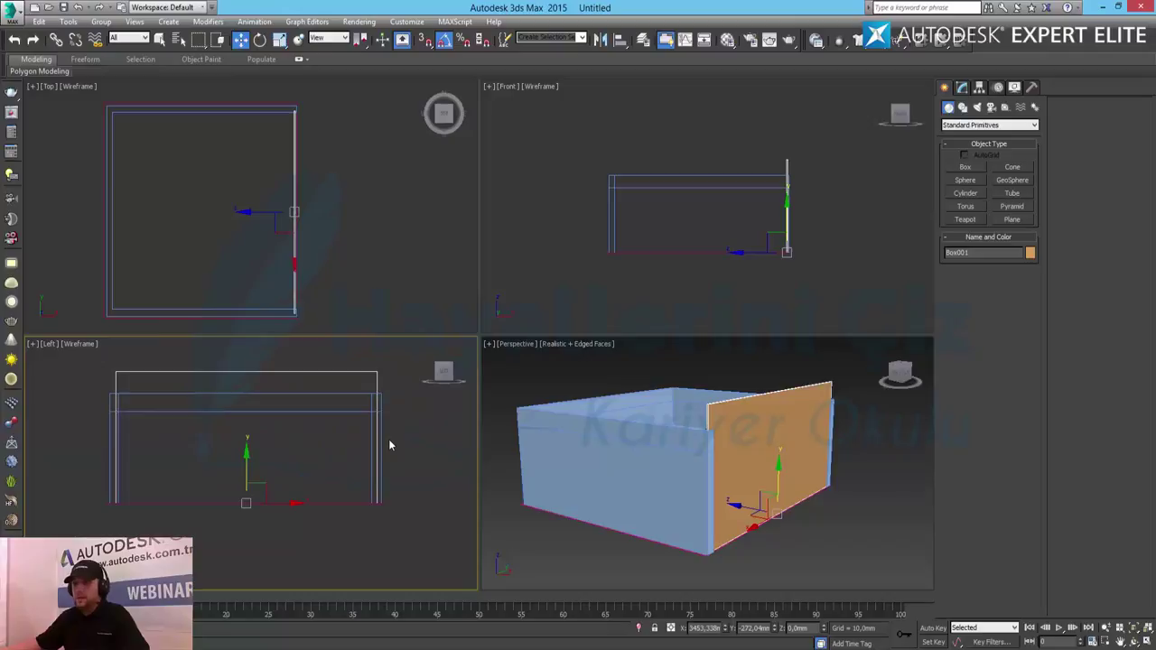
left_click(355, 234)
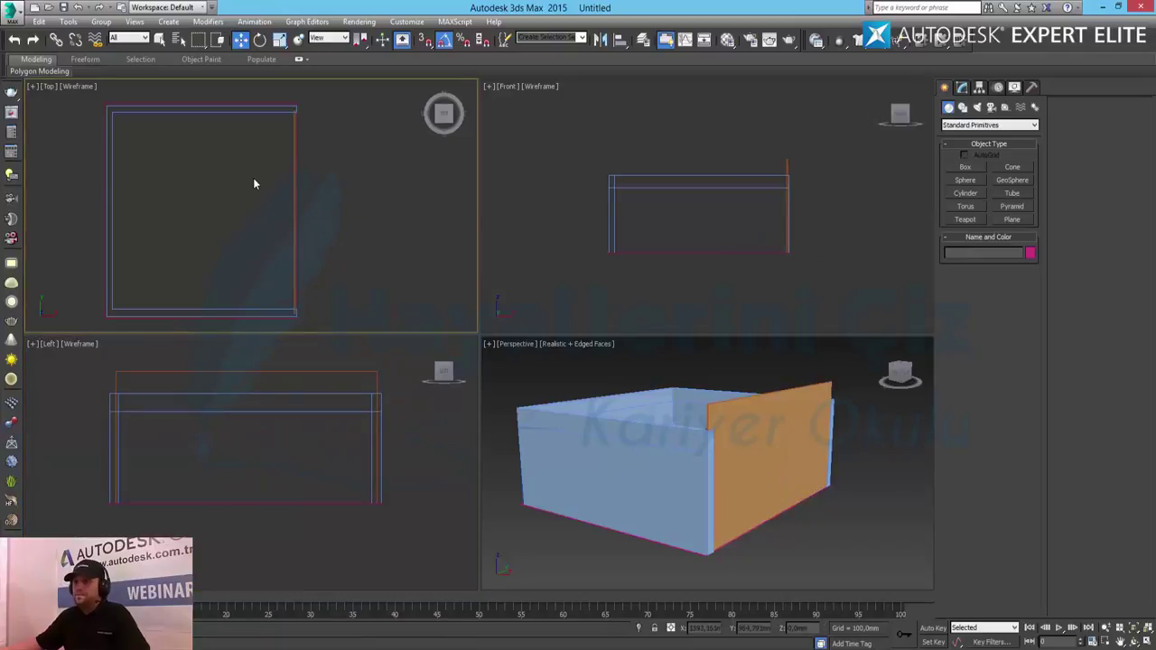
Draw a second thin box along the right wall in the maximized Top view
left_click(1145, 641)
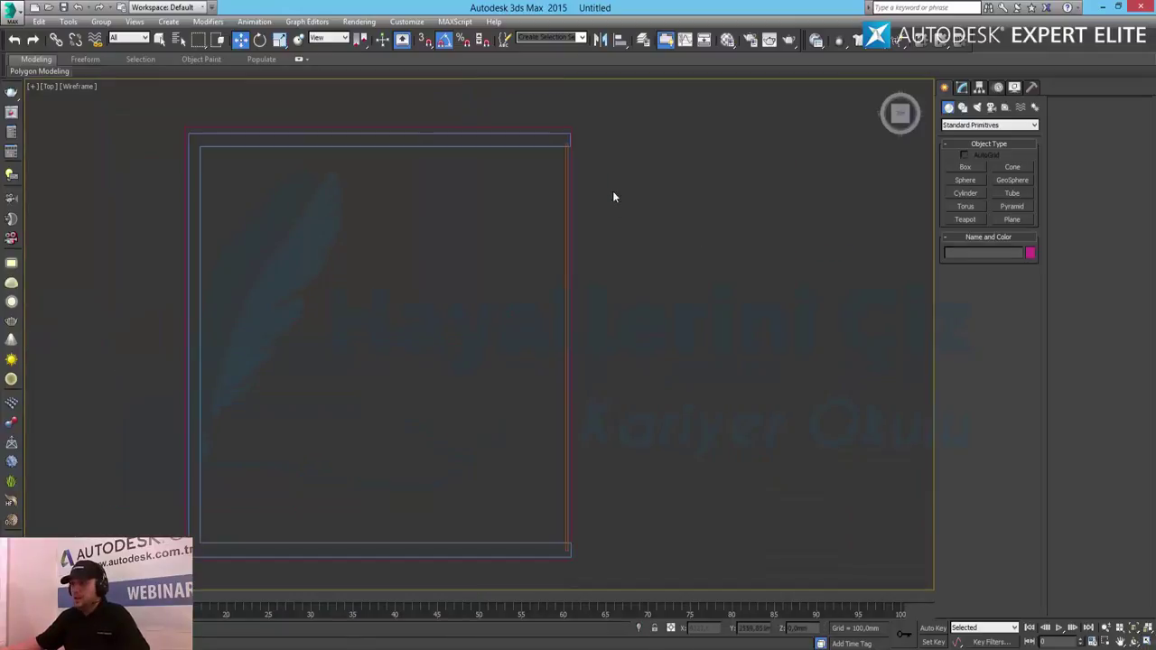
middle_click_drag(612, 193, 713, 196)
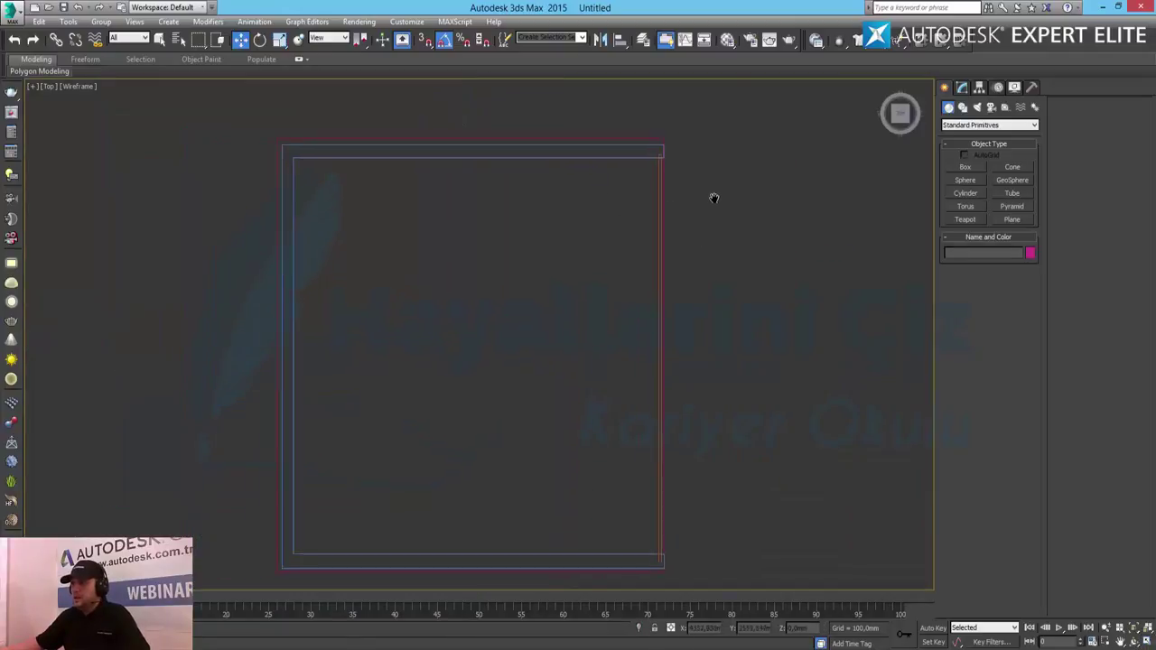
left_click(966, 167)
left_click_drag(667, 146, 673, 560)
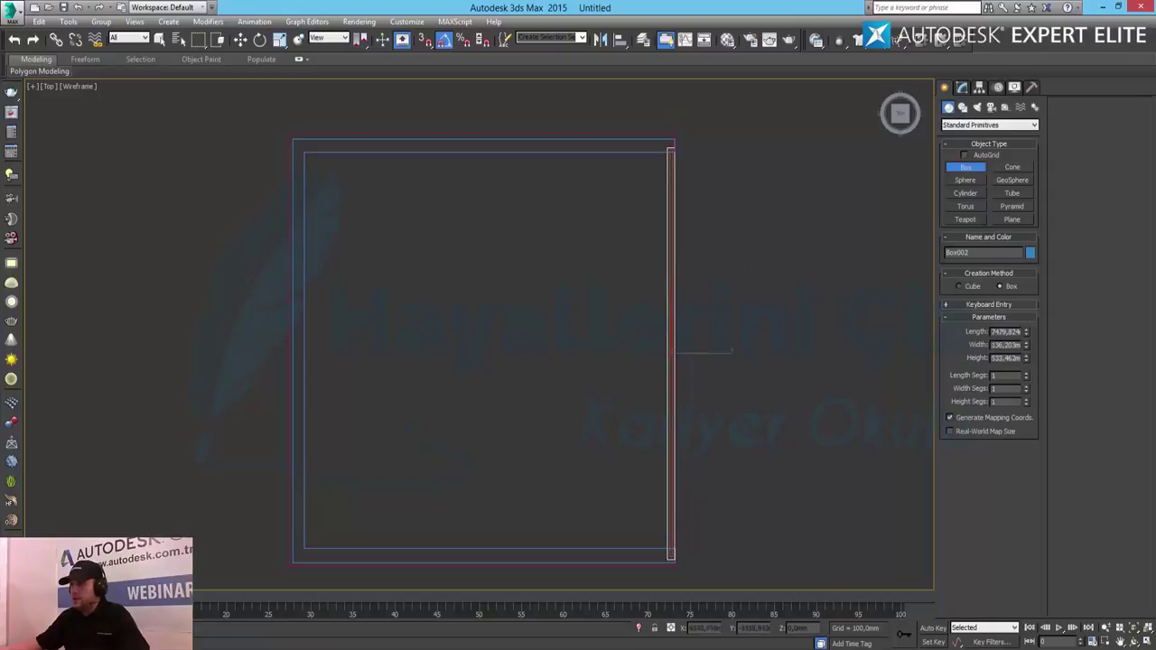
In the maximized Front view, set the new box Box002's height to 300 mm
left_click(1147, 641)
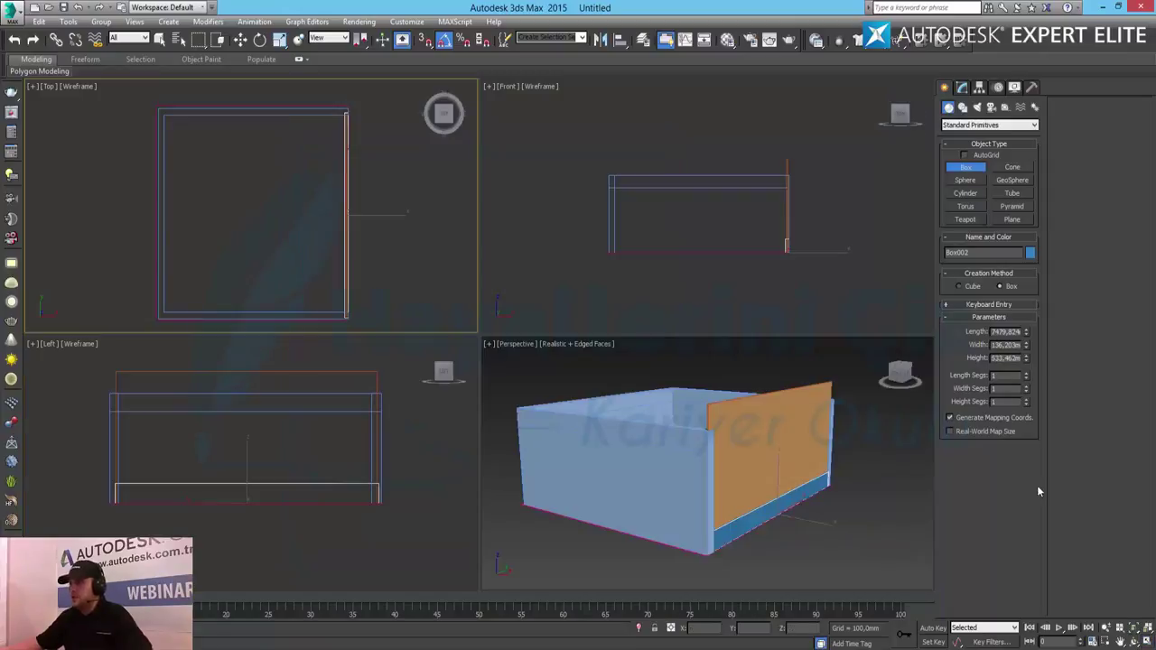
left_click(848, 236)
key("alt+w")
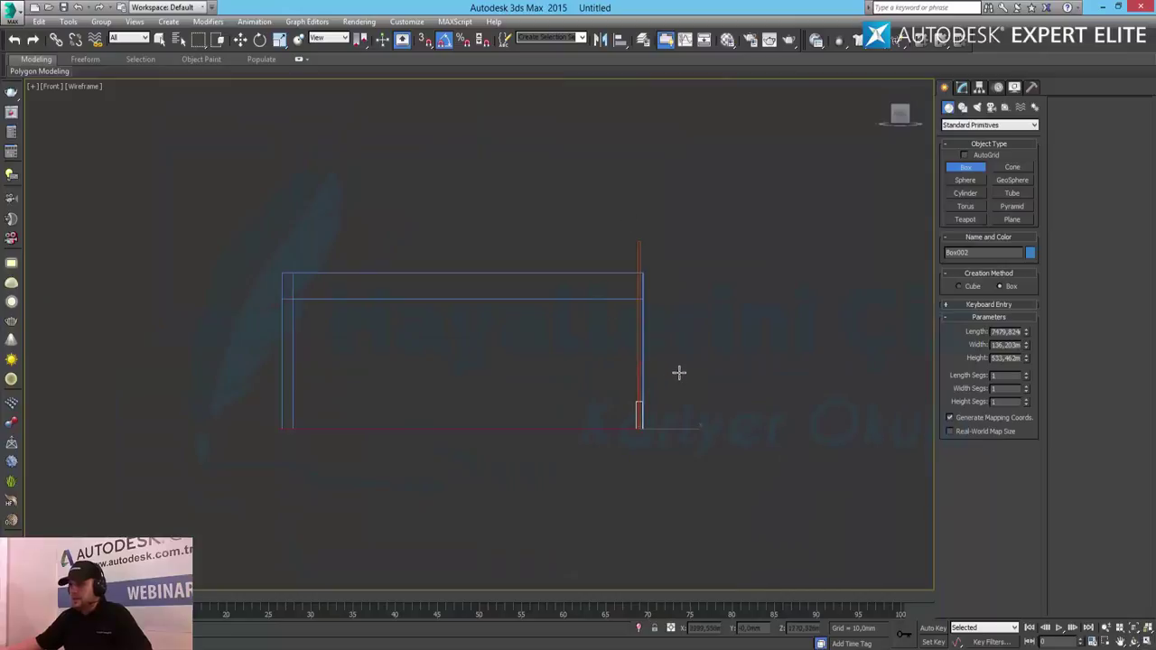
key("w")
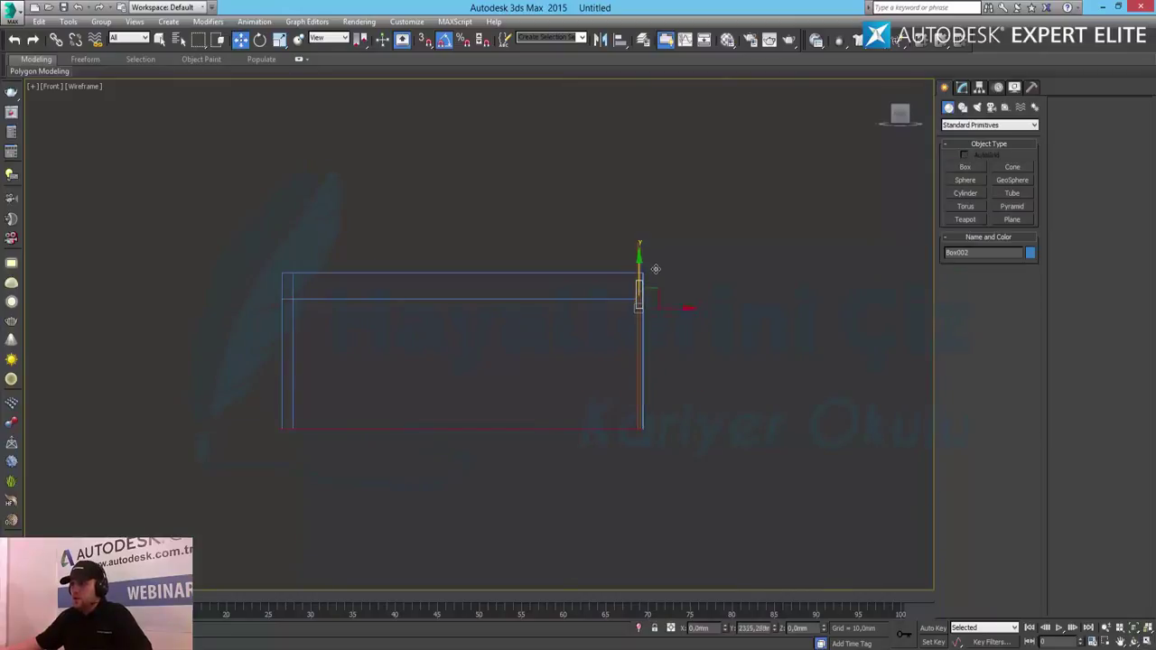
key("l")
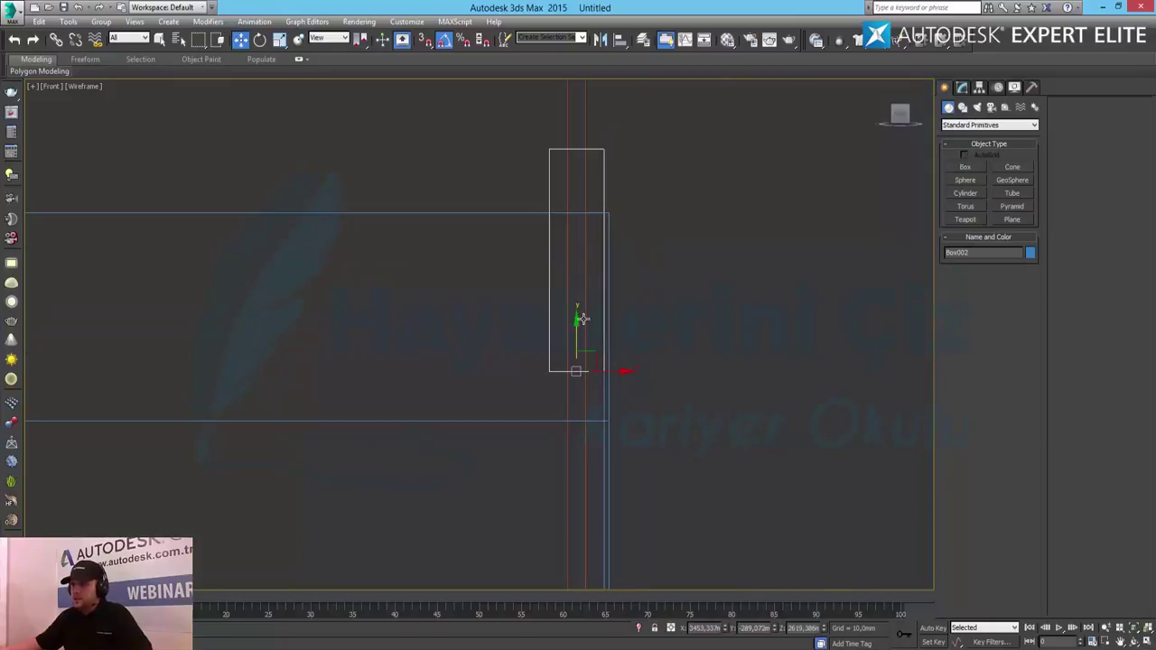
left_click_drag(576, 323, 715, 381)
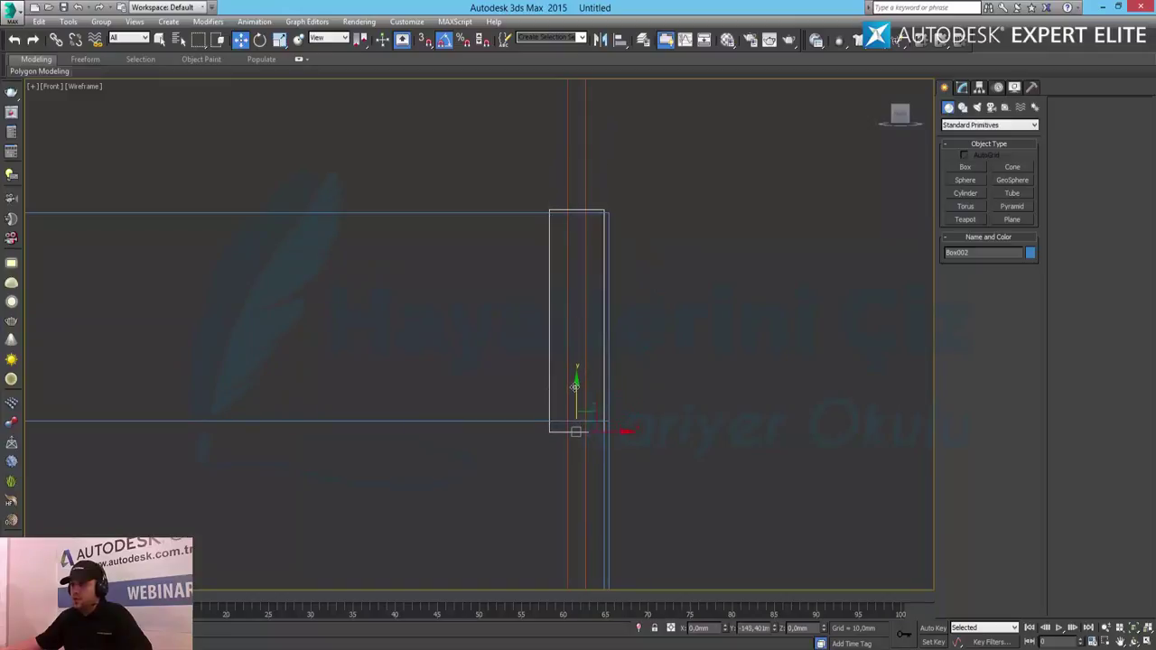
left_click(962, 87)
double_click(1006, 367)
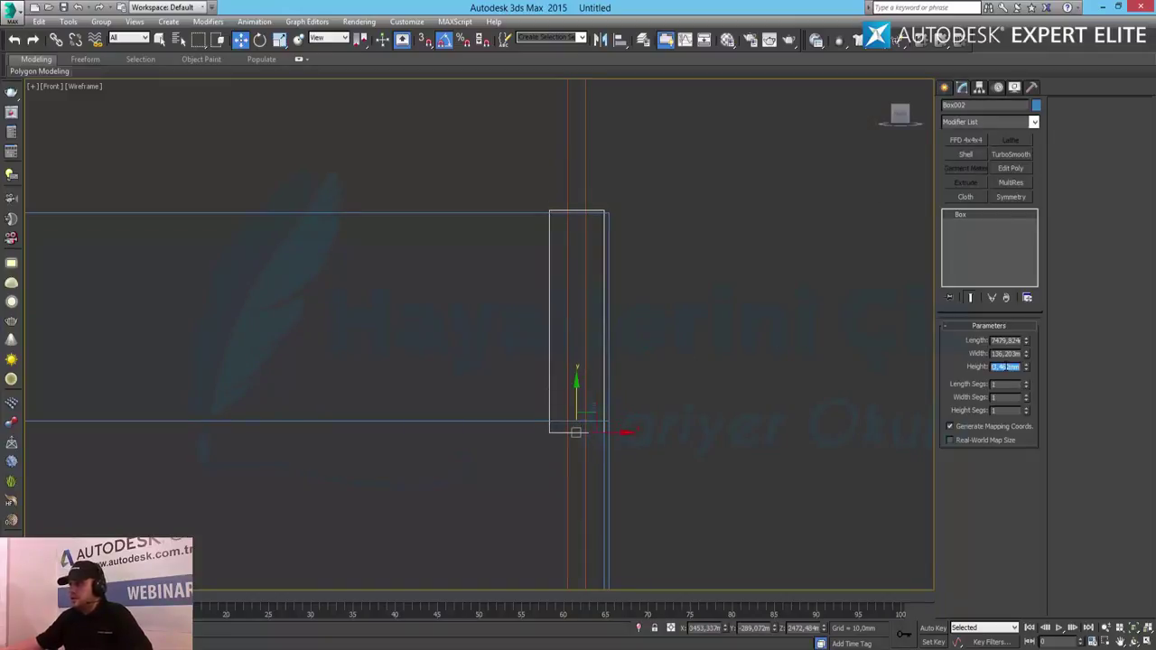
type("300")
key("Return")
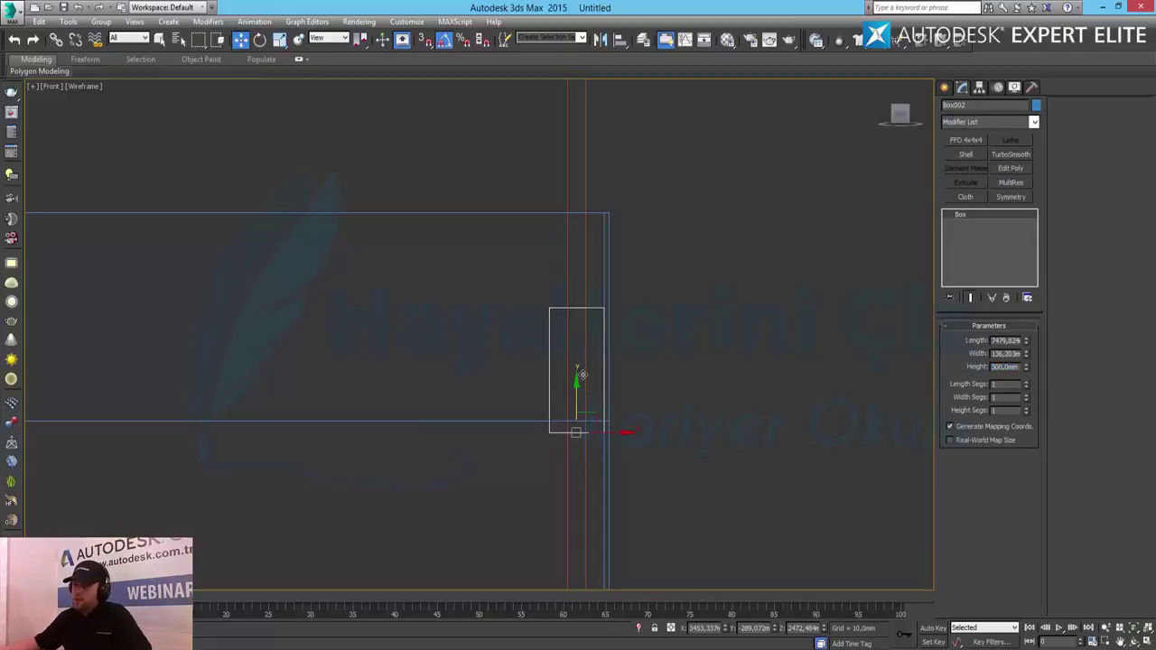
Raise the 300 mm box to the wall top and Shift-drag a copy down to floor level
left_click_drag(582, 375, 589, 293)
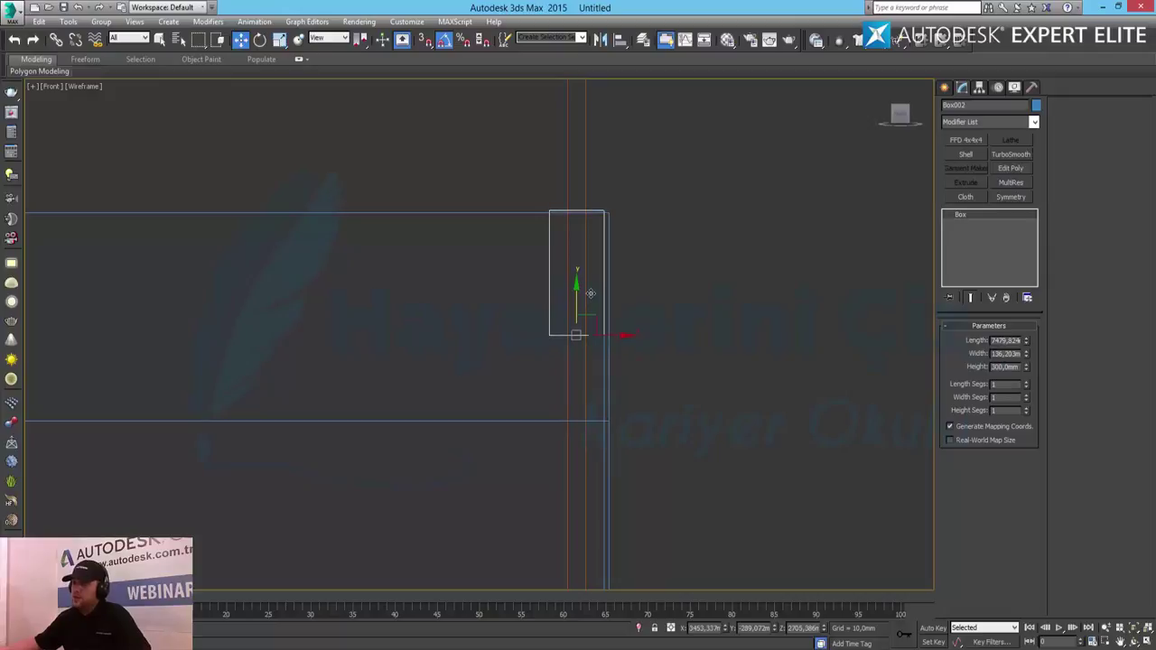
mouse_move(773, 429)
middle_mouse_down()
mouse_move(803, 289)
mouse_move(754, 340)
mouse_move(654, 290)
middle_mouse_up()
scroll(800, 295, "down", 5)
left_click_drag(624, 226, 637, 395, "shift")
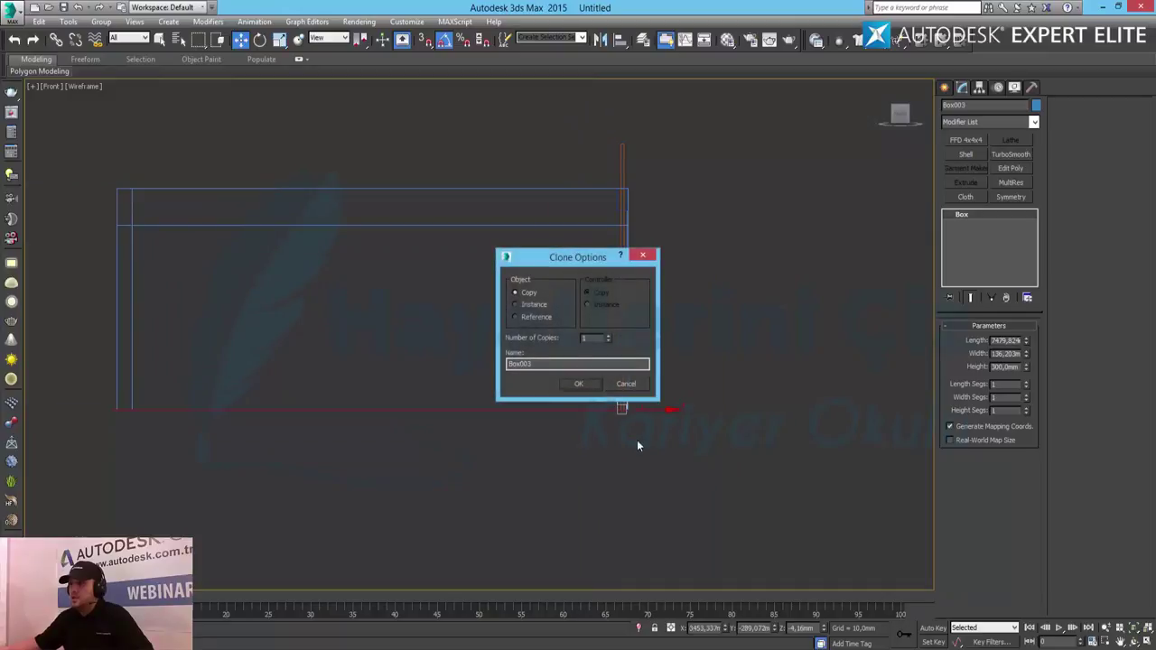
Confirm the copy Box003 and set its height to 75 mm
left_click(579, 385)
scroll(645, 436, "up", 3)
scroll(632, 420, "up", 2)
mouse_move(618, 405)
middle_mouse_down()
mouse_move(574, 357)
mouse_move(728, 511)
middle_mouse_up()
double_click(1005, 367)
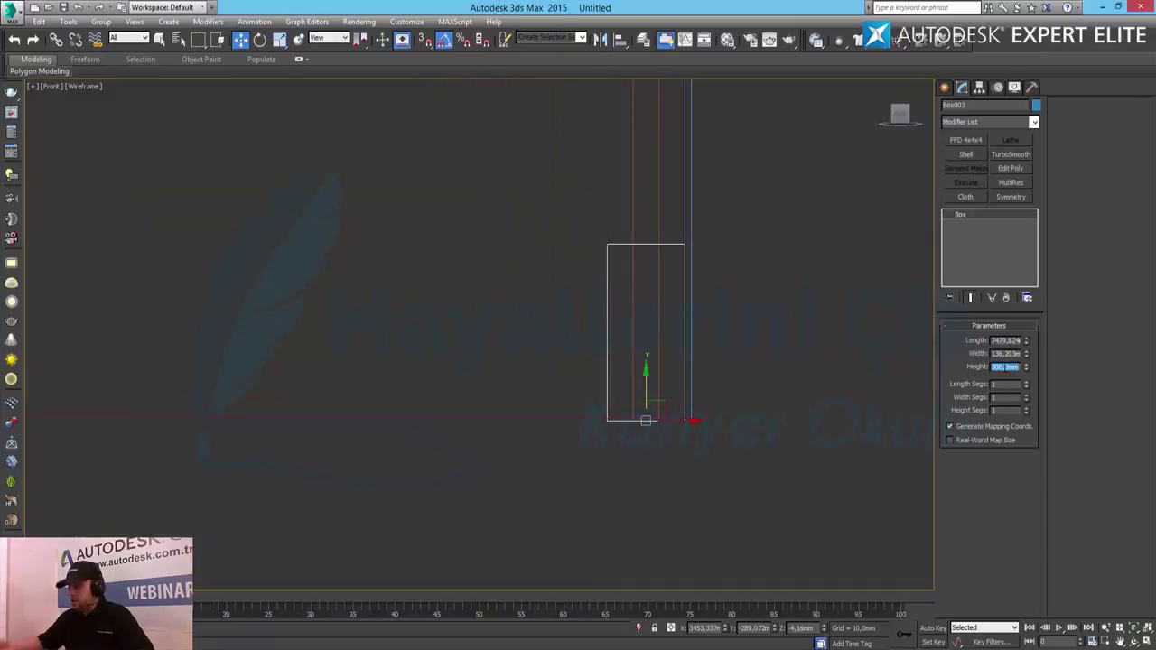
type("150")
key("Return")
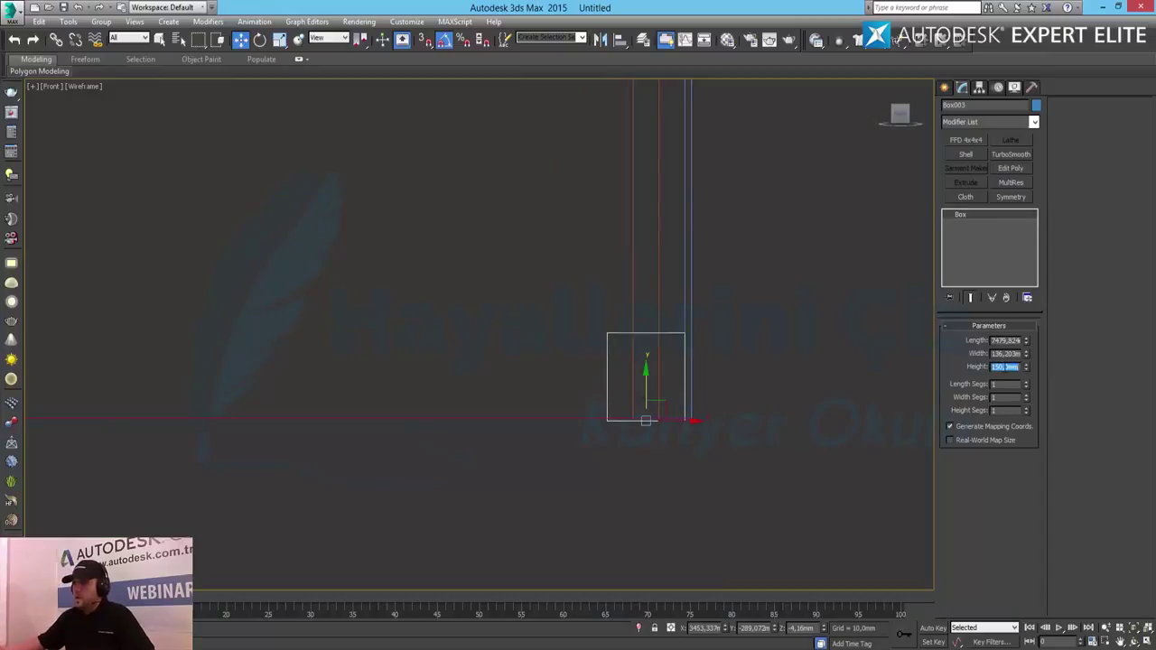
type("00")
key("Return")
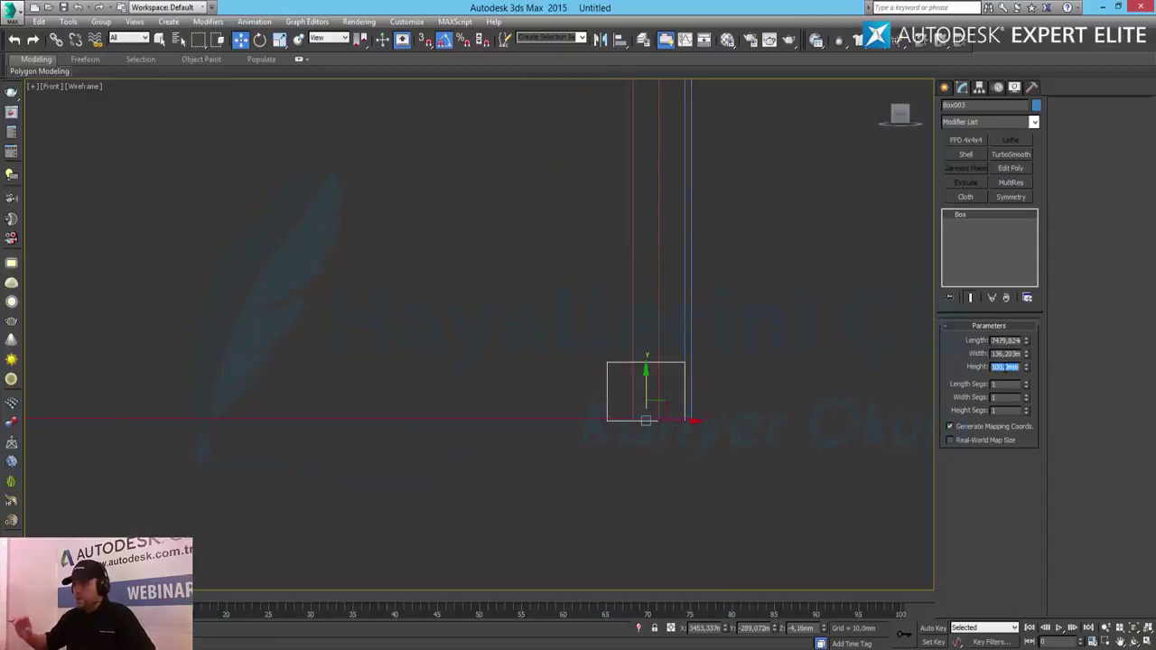
type("75")
key("Return")
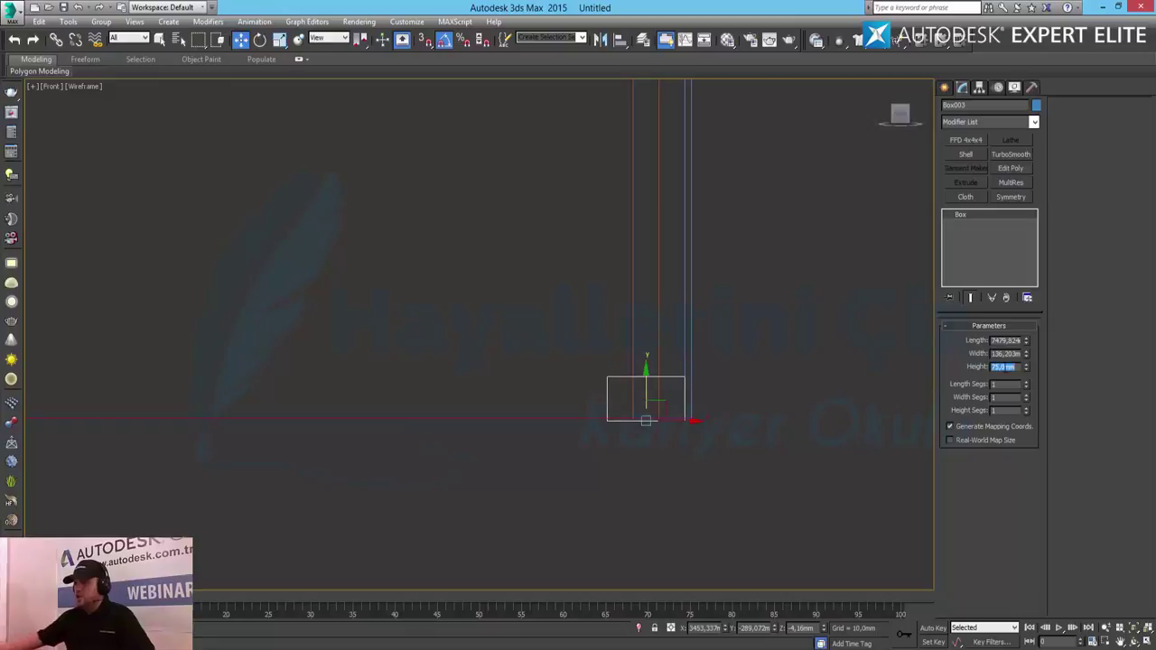
Set Box003's width to 60 mm
key("shift+Tab")
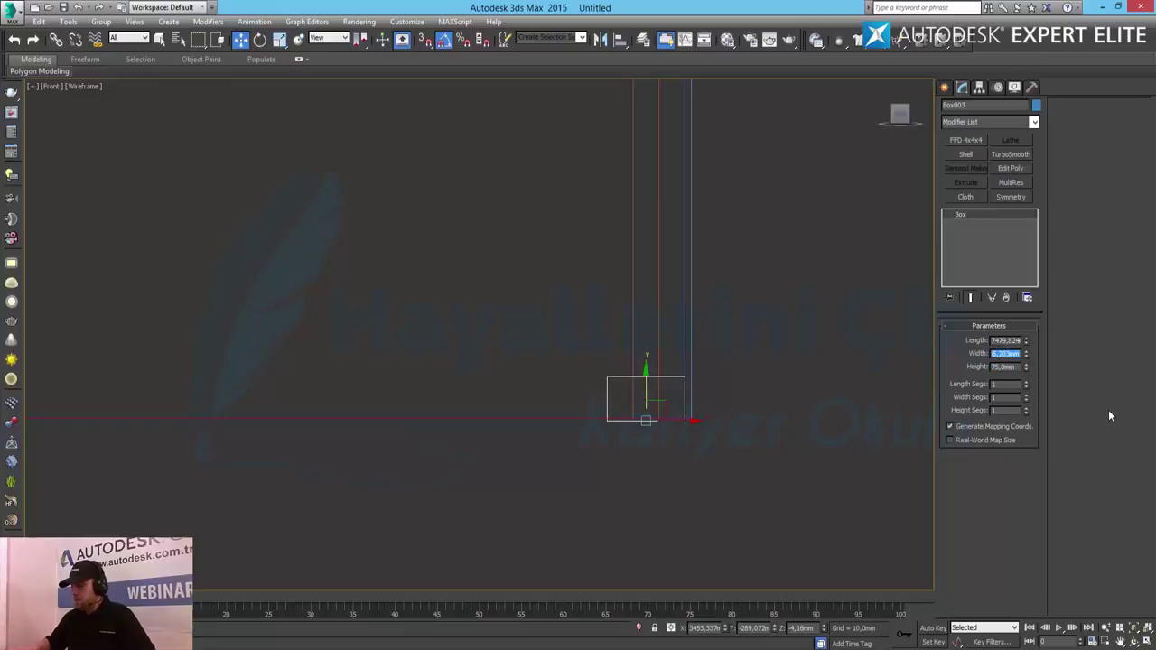
type("55")
key("Return")
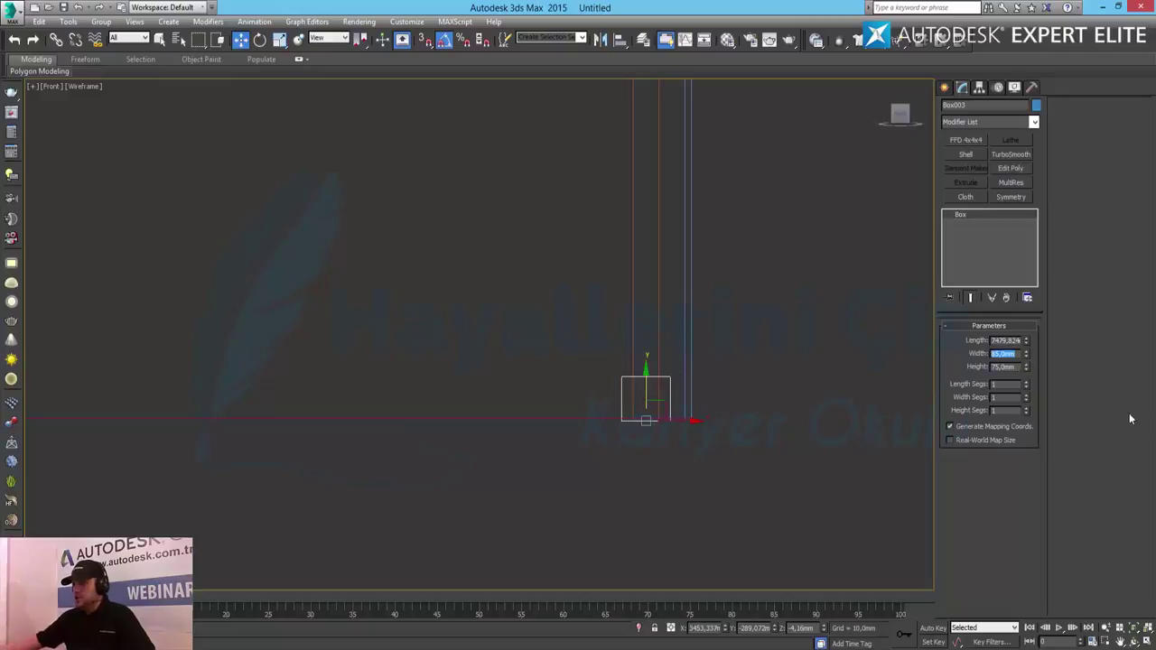
type("30")
key("Return")
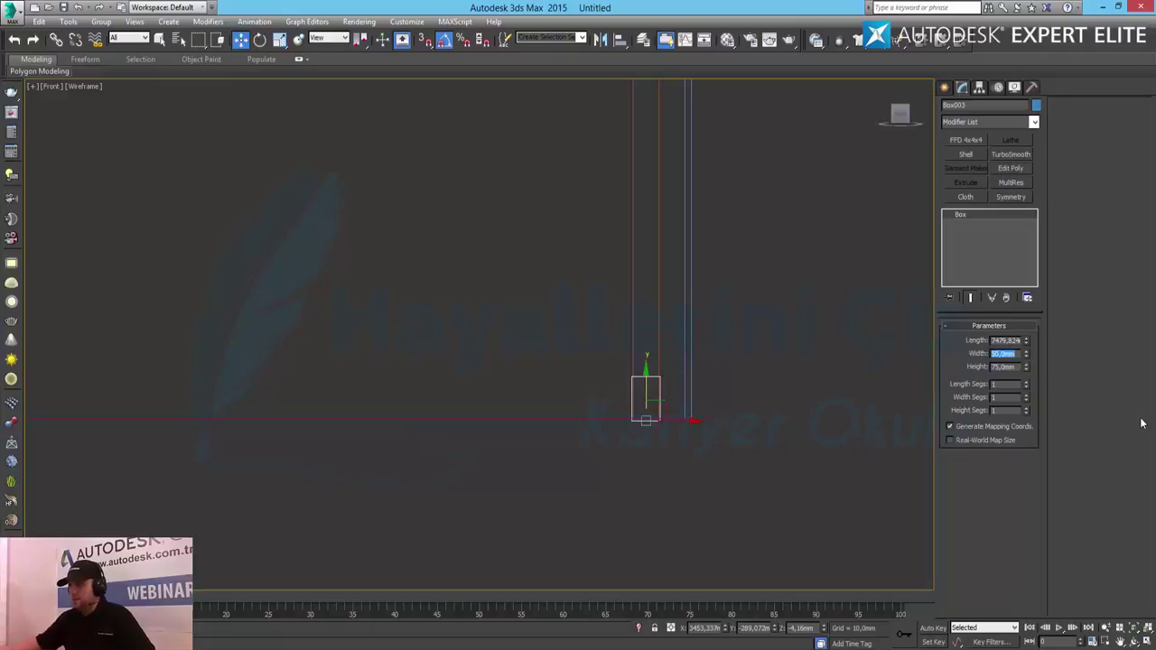
type("60")
key("Return")
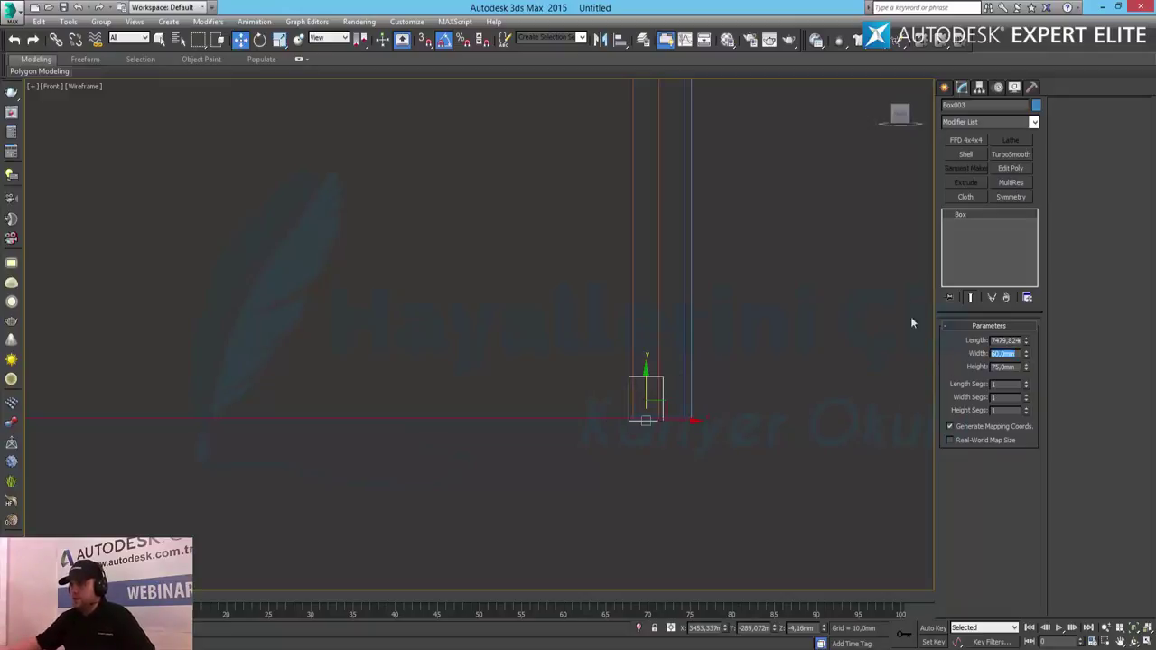
Select the tall 300 mm box at the wall top and set its width to 60 mm
scroll(798, 388, "down", 3)
scroll(841, 266, "down", 2)
middle_click_drag(841, 266, 748, 428)
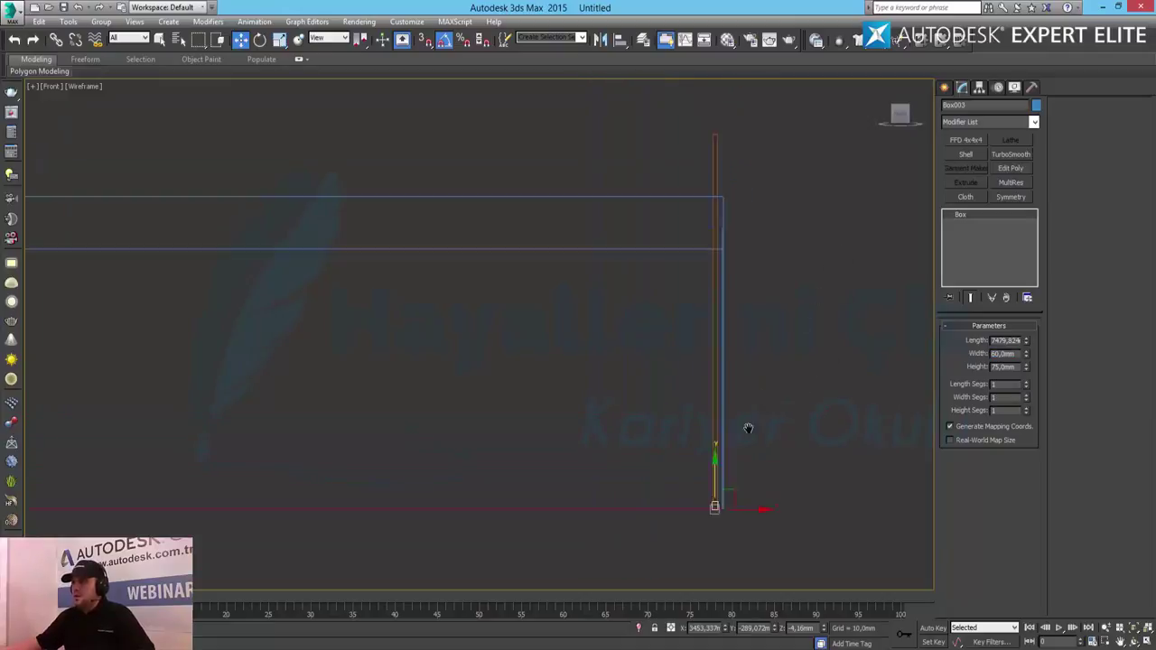
scroll(729, 289, "up", 2)
scroll(610, 194, "up", 2)
left_click_drag(601, 186, 639, 100)
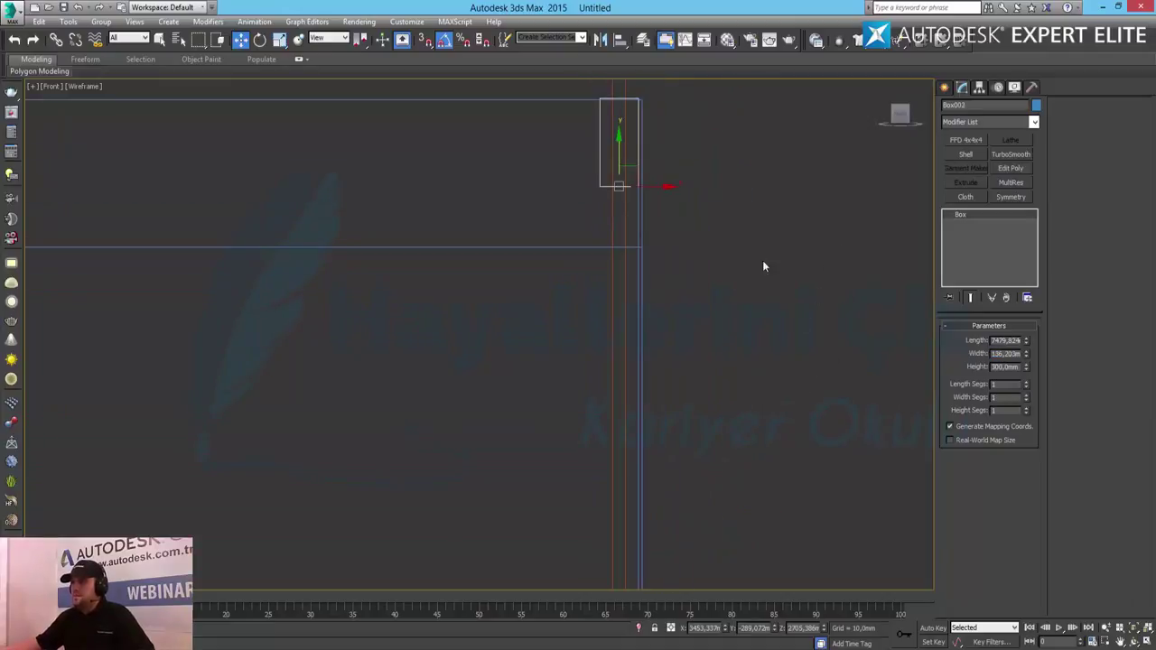
type("60")
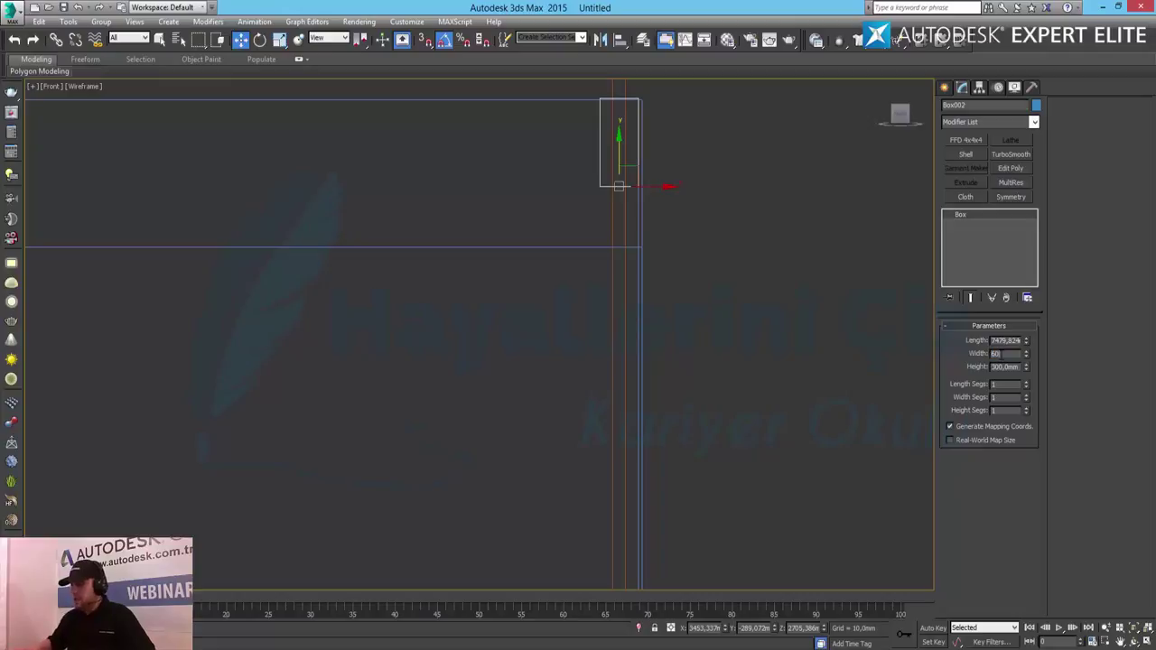
key("Return")
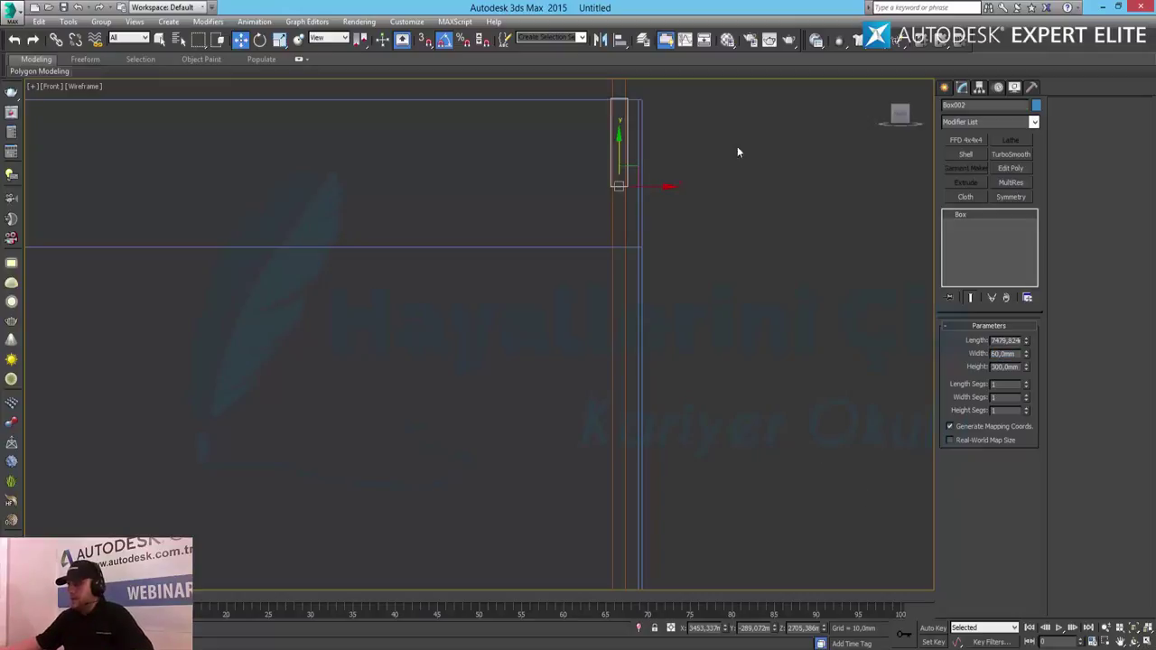
Clone the tall box as copy Box004 and rotate it 90 degrees
right_click(642, 190)
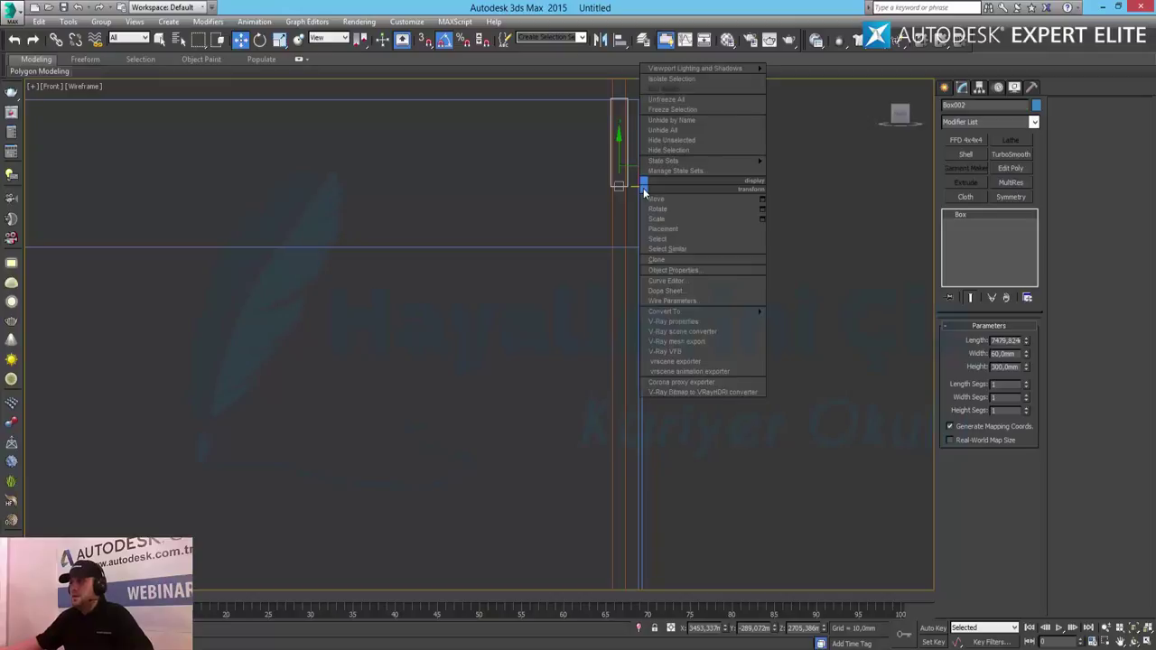
left_click(687, 262)
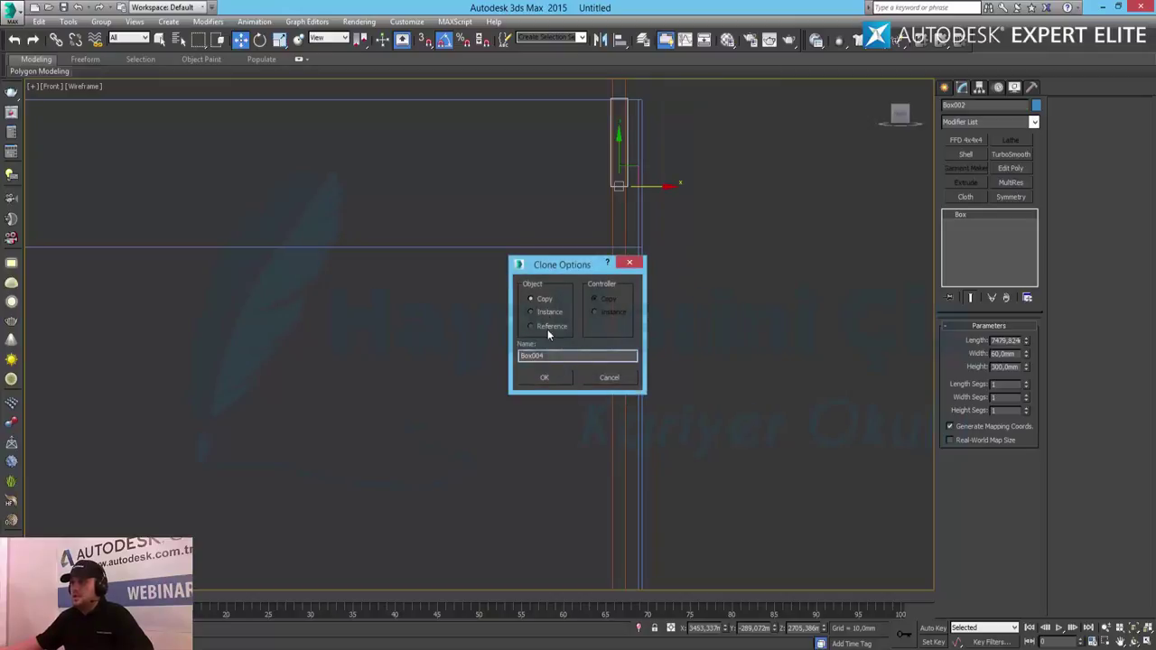
left_click(546, 378)
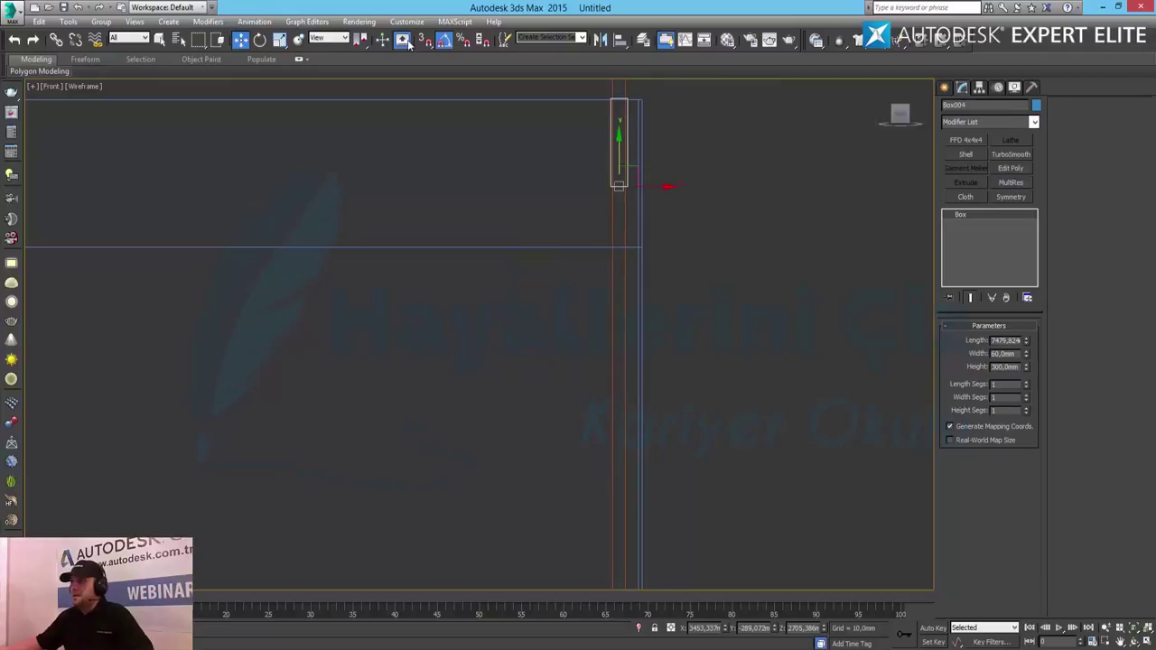
left_click(259, 40)
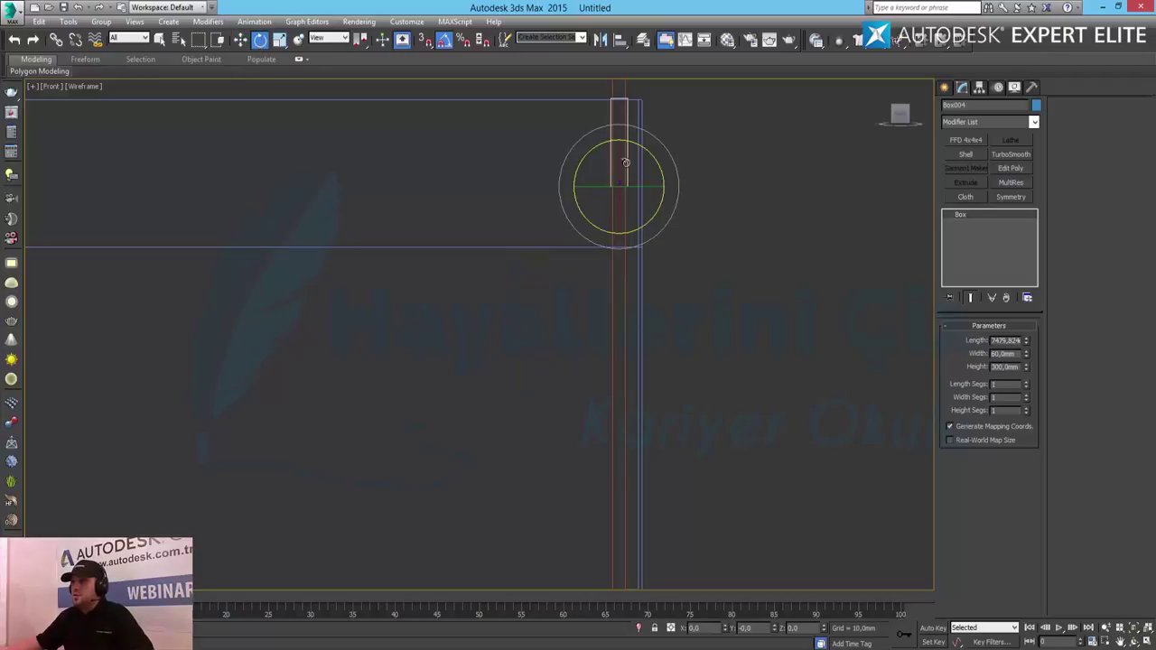
left_click_drag(625, 163, 754, 252)
key("w")
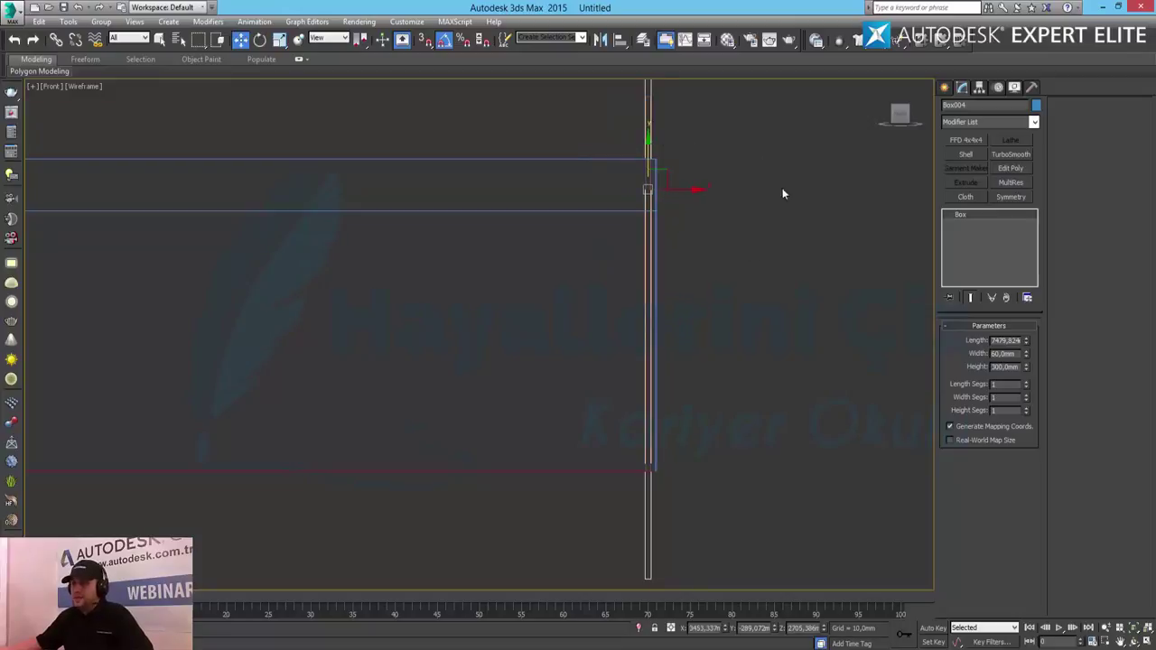
In the maximized Top view, move Box004 up toward the wall's top corner
key("alt+w")
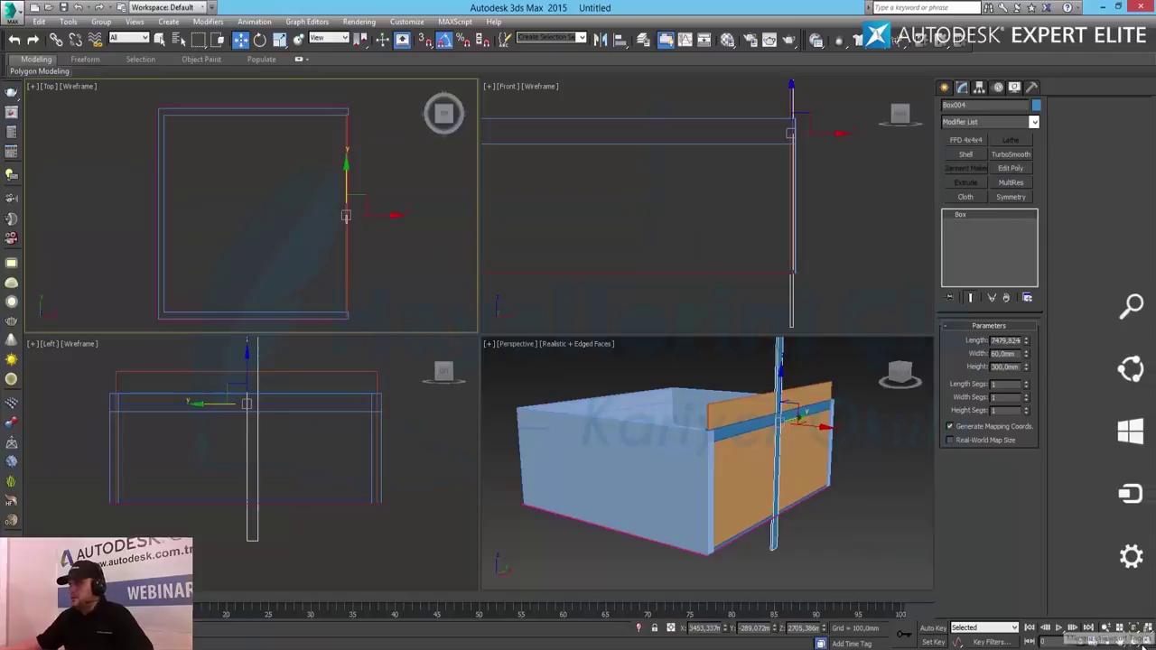
key("alt+w")
middle_click_drag(738, 331, 669, 389)
left_click_drag(668, 388, 670, 176)
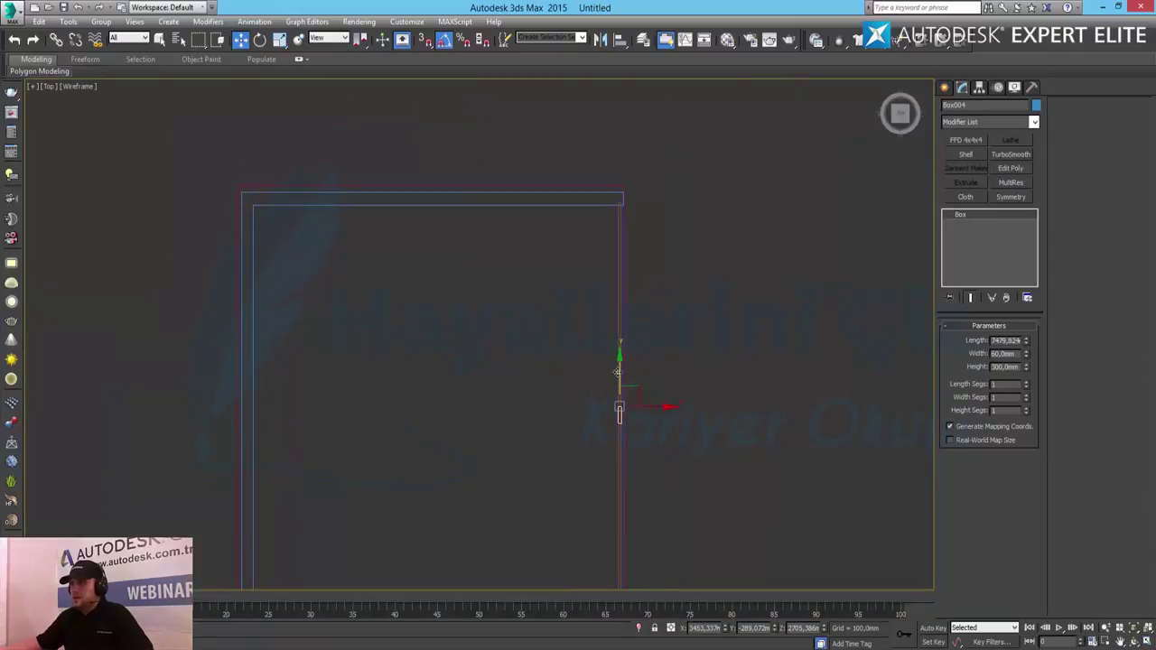
scroll(676, 219, "up", 5)
Slide Box004 up to the wall's top edge
scroll(676, 220, "up", 3)
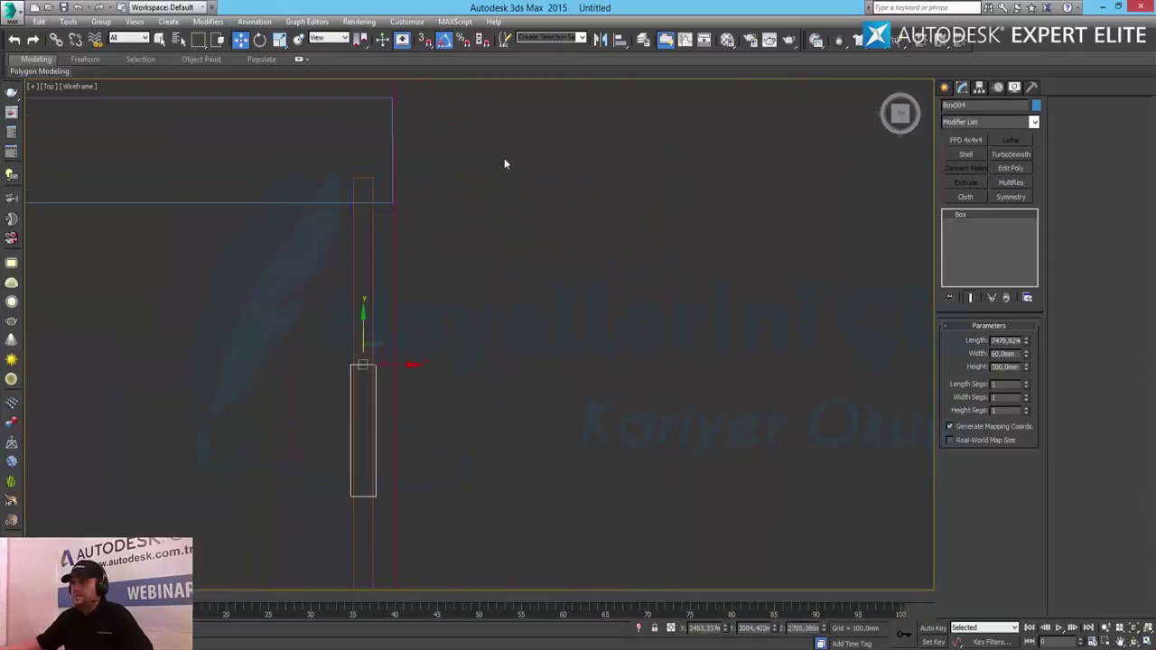
middle_click_drag(504, 163, 754, 251)
left_click_drag(650, 420, 671, 187)
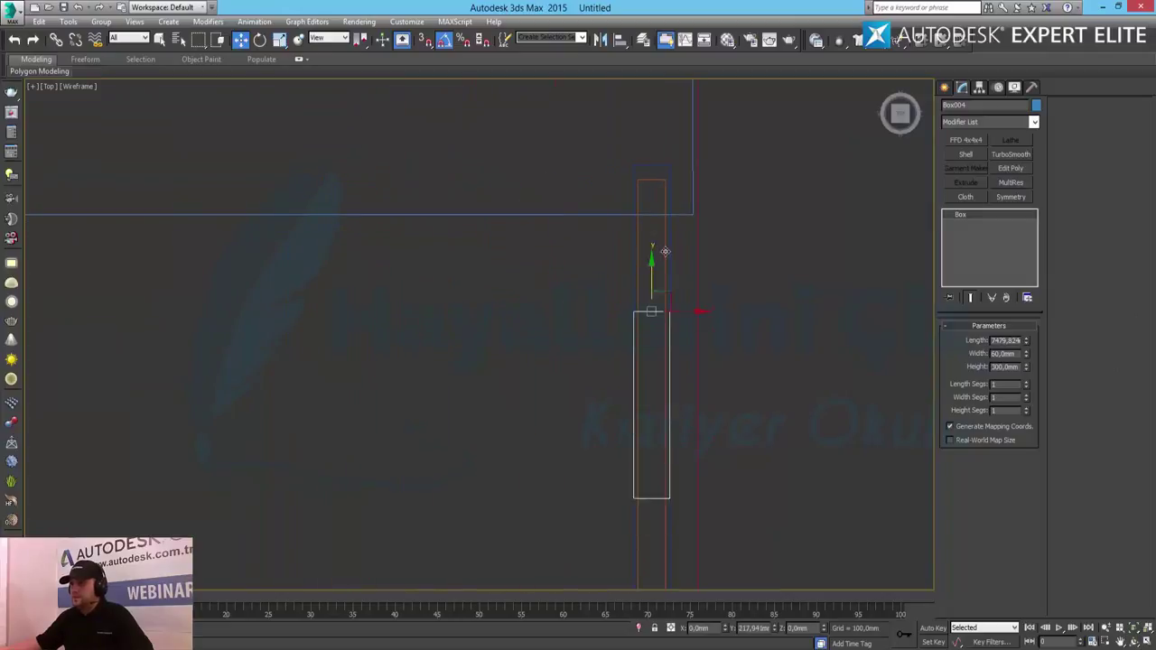
Set Box004's width to 60 mm and height to 60 mm
double_click(1001, 354)
type("30")
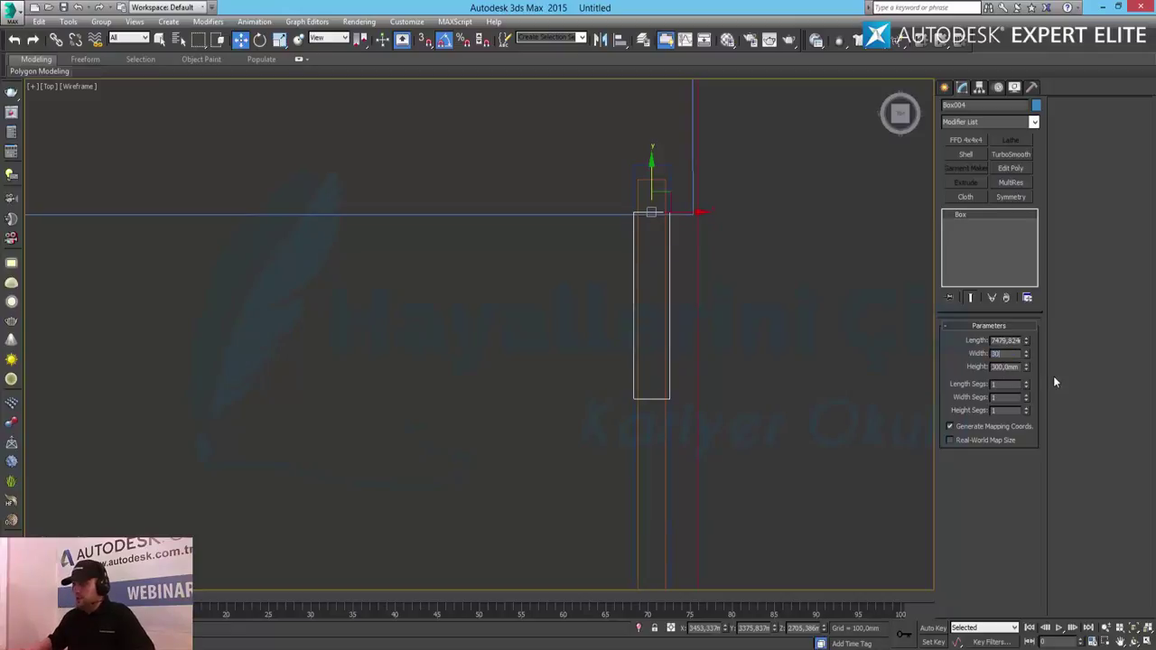
key("Return")
type("60")
key("Return")
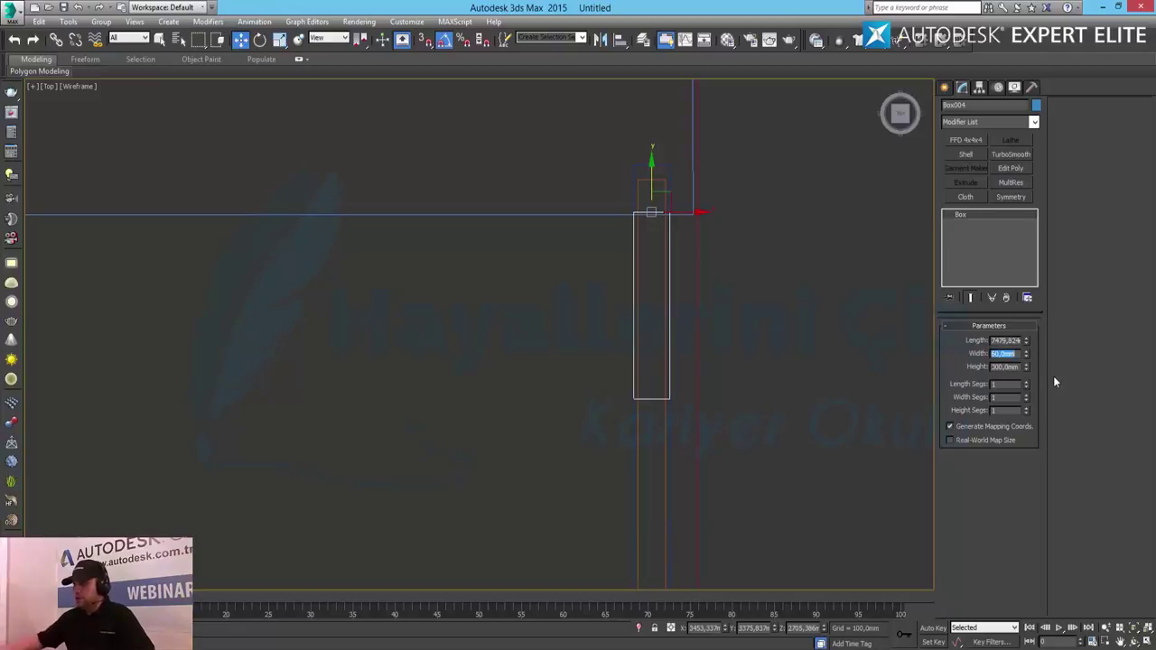
double_click(1004, 366)
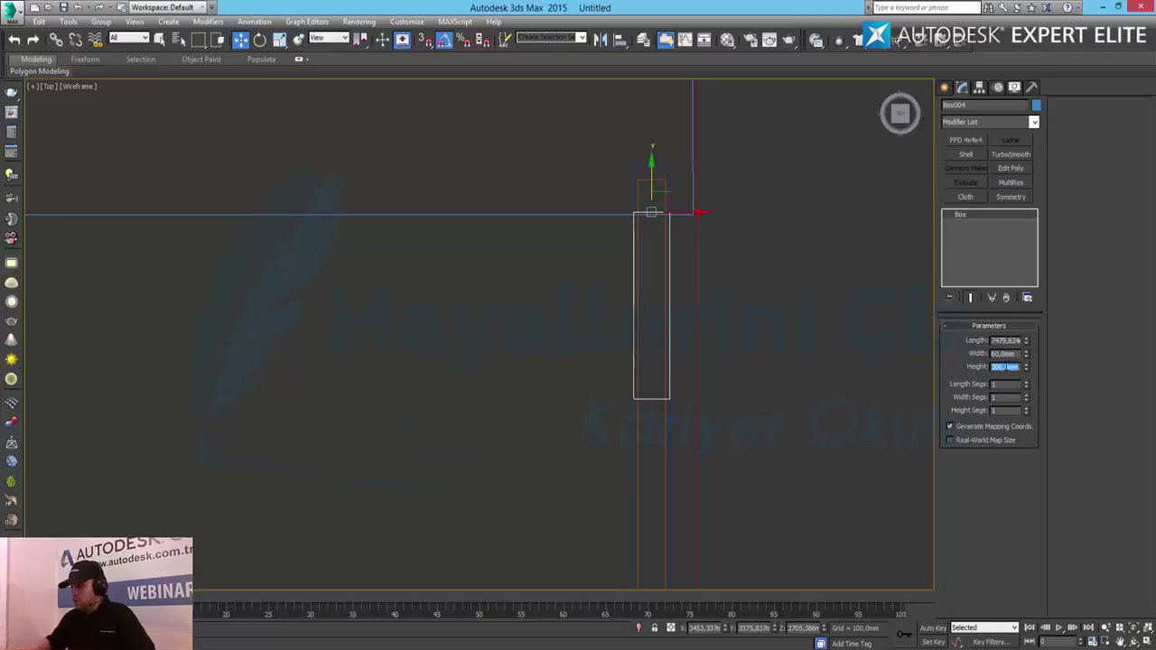
type("10")
key("Return")
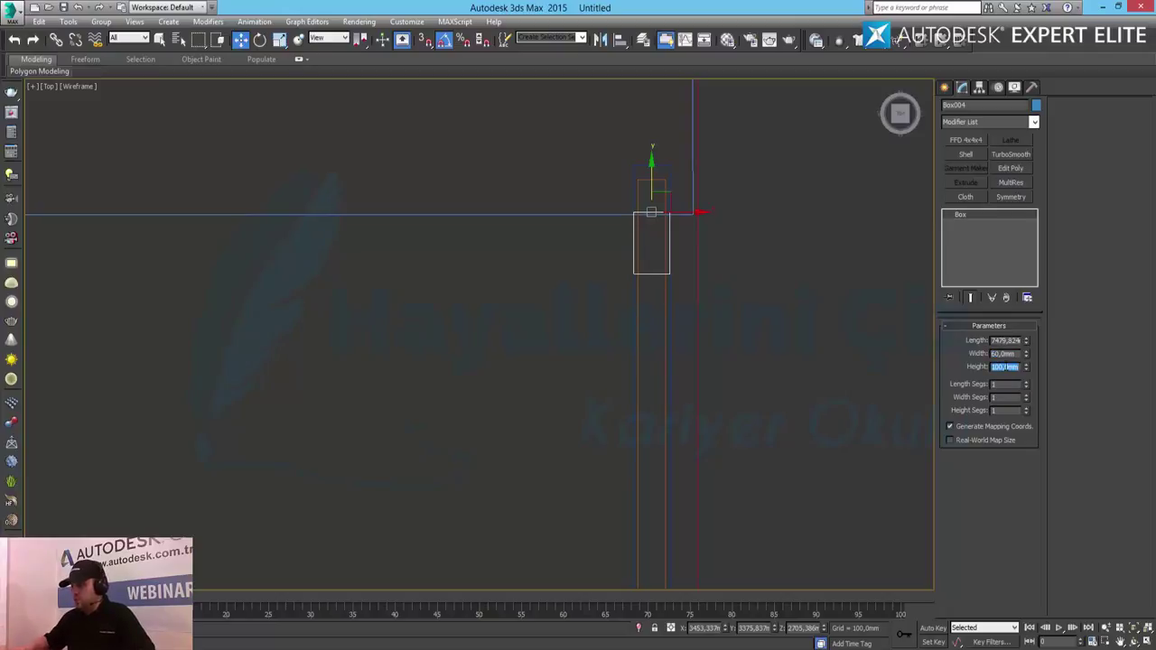
type("30")
key("Return")
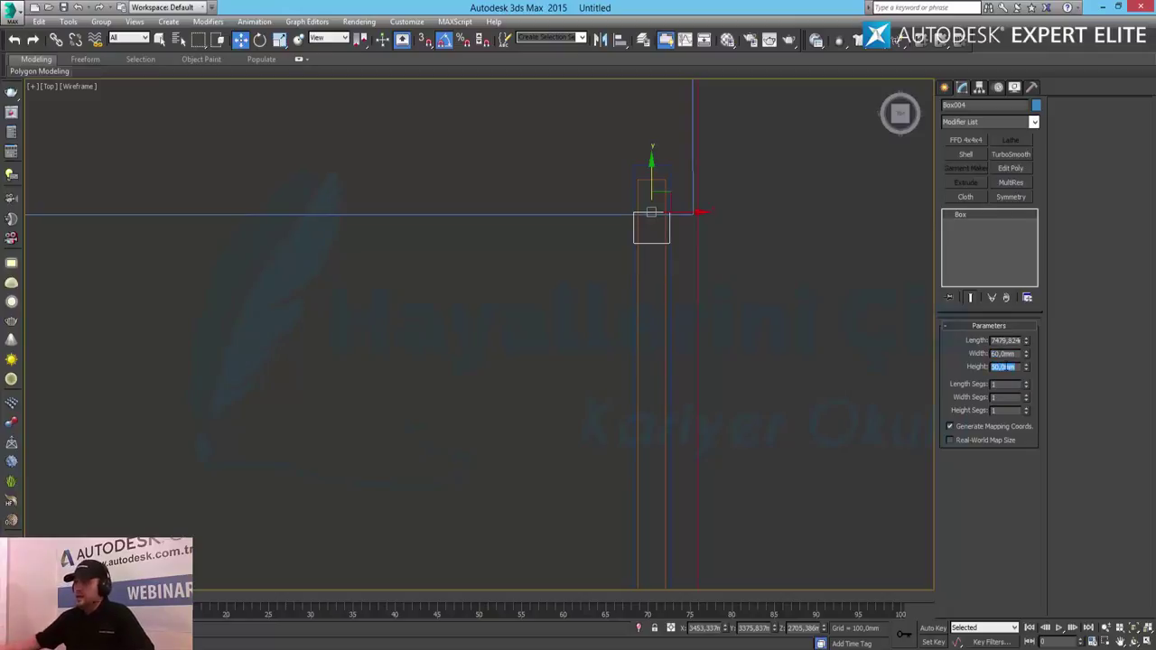
type("60")
key("Return")
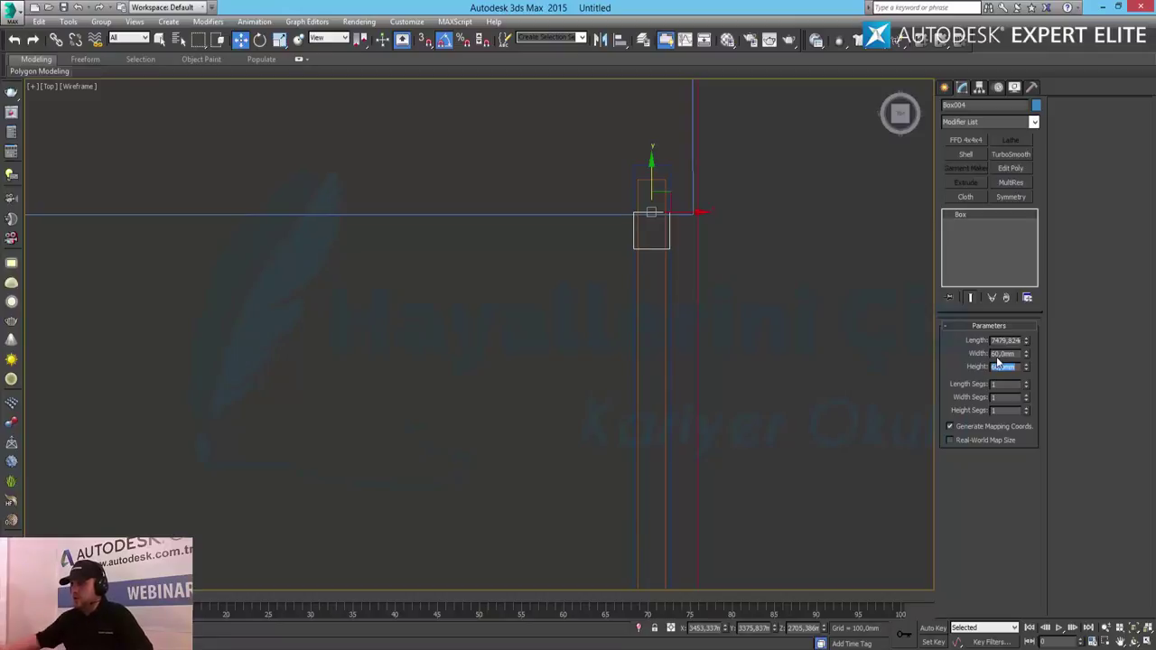
Shift-drag a copy Box005 of the 60 mm block down and place it at the lower wall corner
scroll(702, 271, "down", 2)
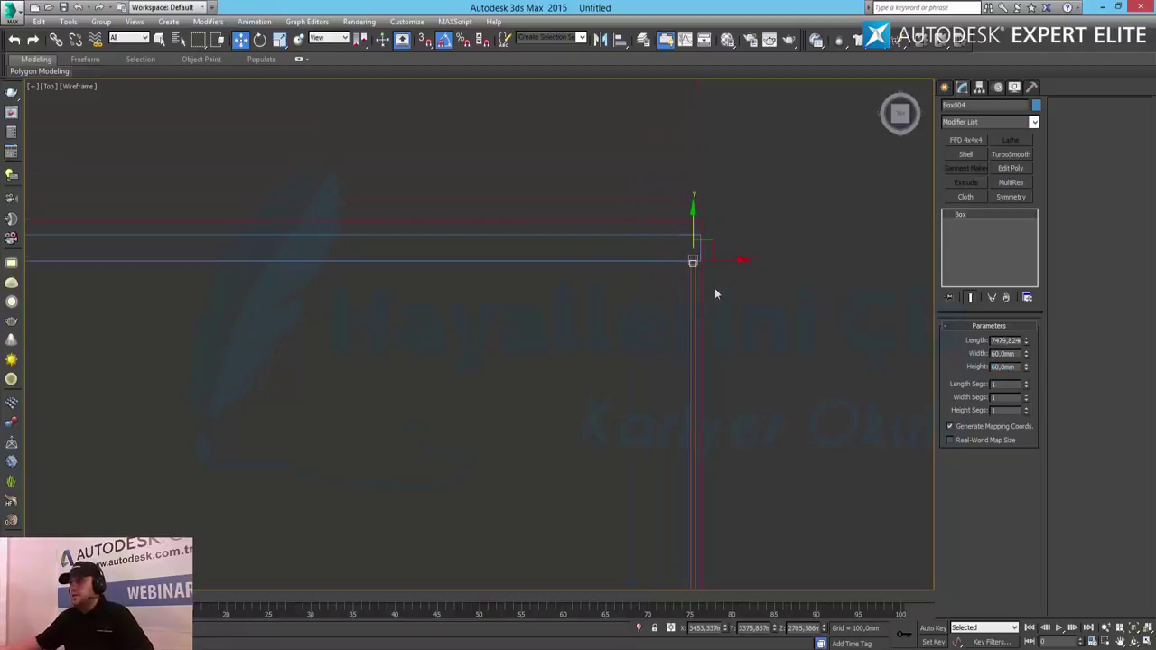
scroll(714, 289, "down", 2)
scroll(735, 302, "down", 1)
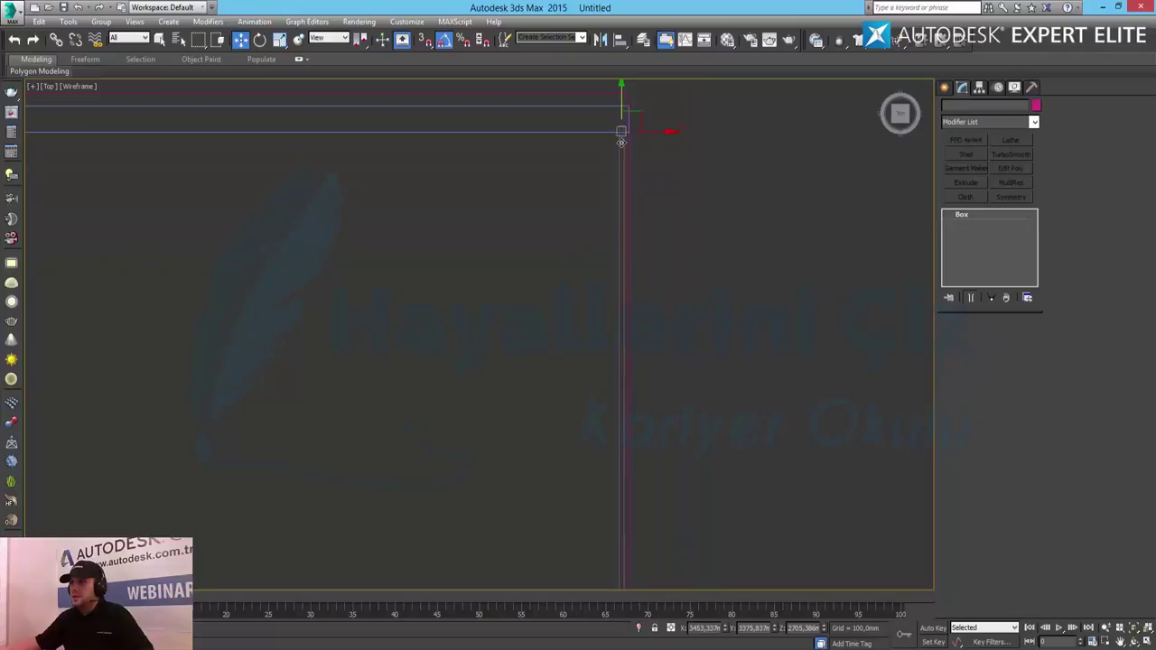
left_click_drag(623, 90, 623, 442, "shift")
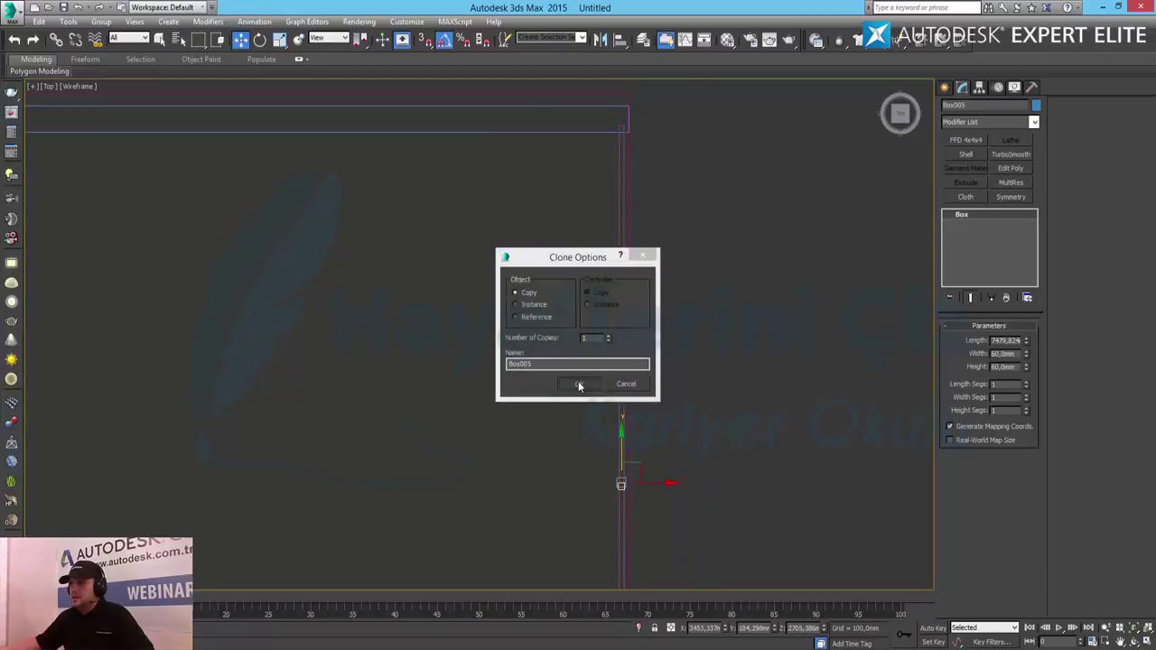
left_click(579, 386)
middle_click_drag(779, 558, 802, 262)
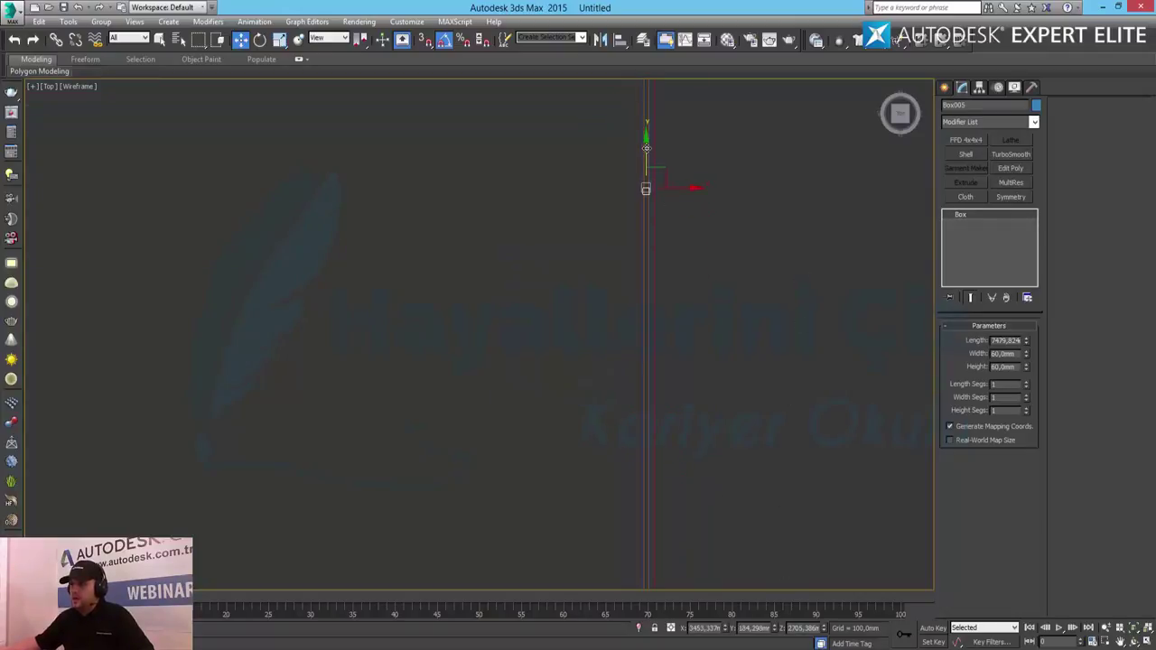
left_click_drag(646, 163, 646, 491)
middle_click_drag(761, 446, 764, 240)
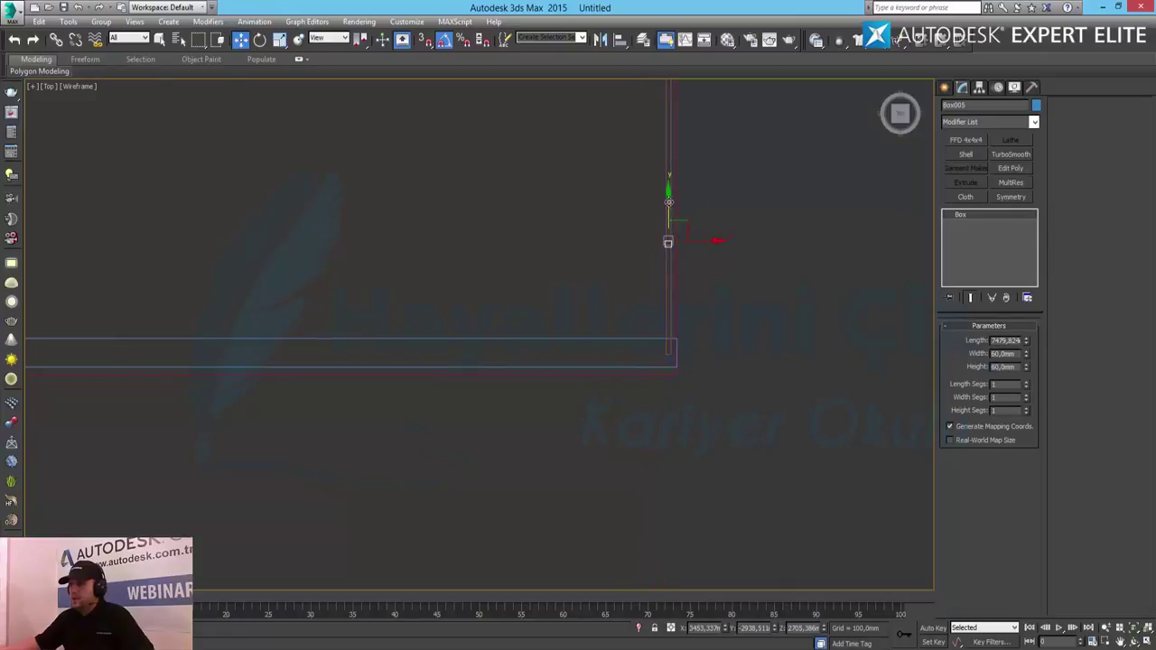
mouse_move(668, 200)
left_mouse_down()
mouse_move(669, 290)
mouse_move(690, 390)
left_mouse_up()
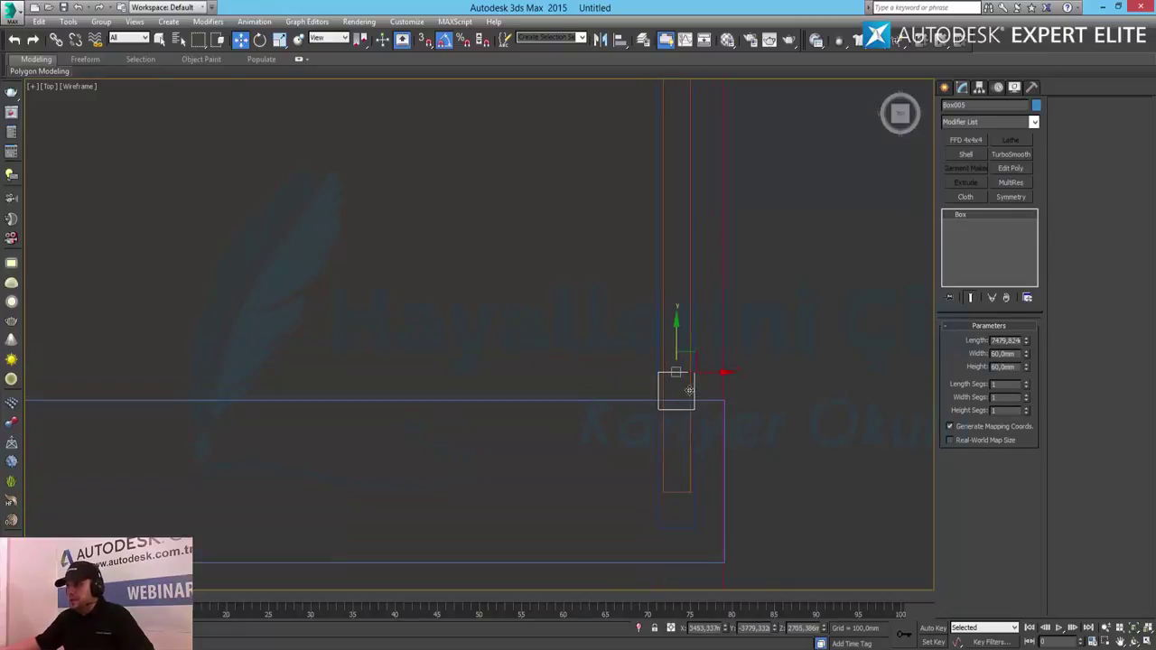
left_click_drag(676, 372, 675, 366)
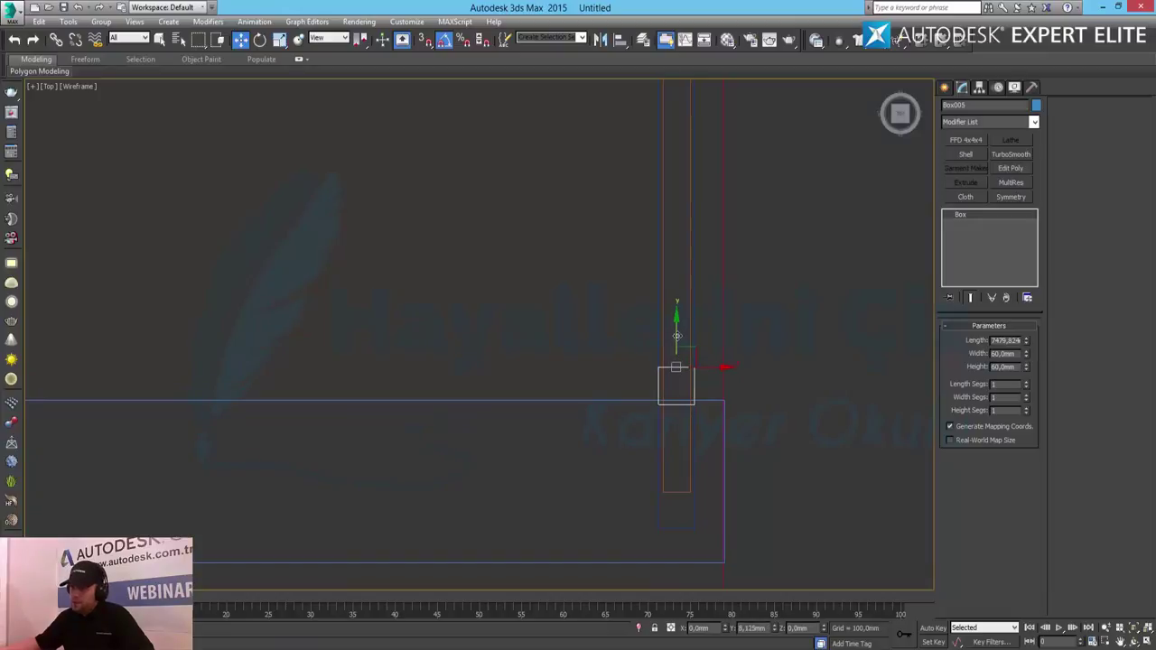
Orbit the Perspective view to look into the room and maximize it
key("alt+w")
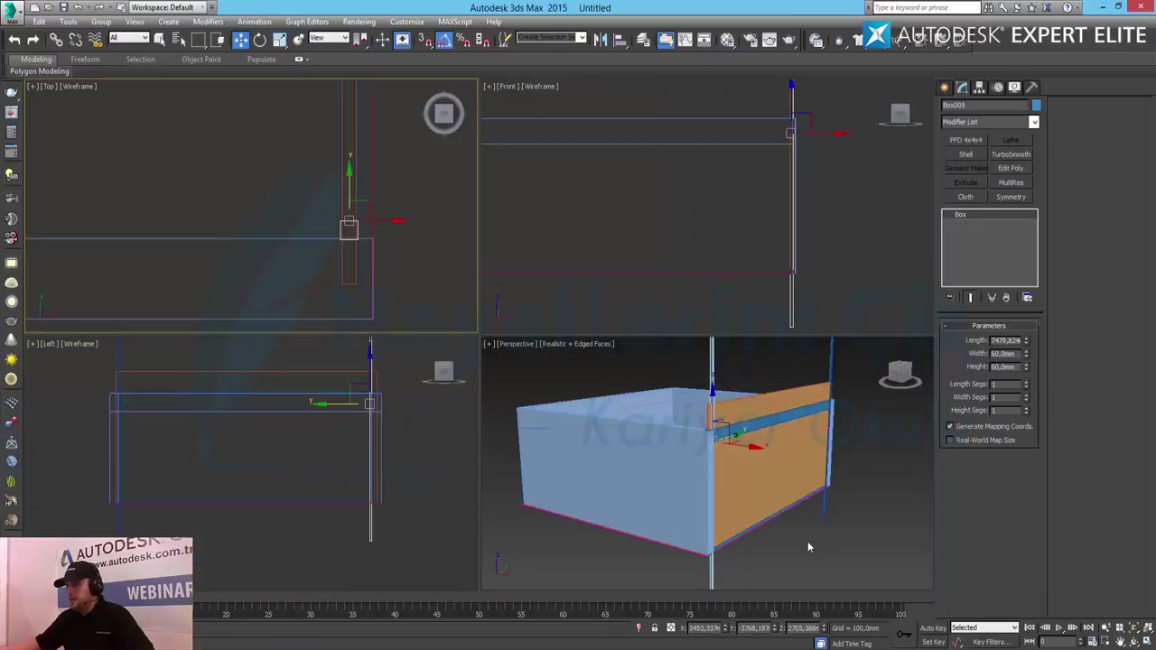
left_click(917, 508)
scroll(875, 488, "down", 3)
middle_click_drag(875, 496, 813, 533, "alt")
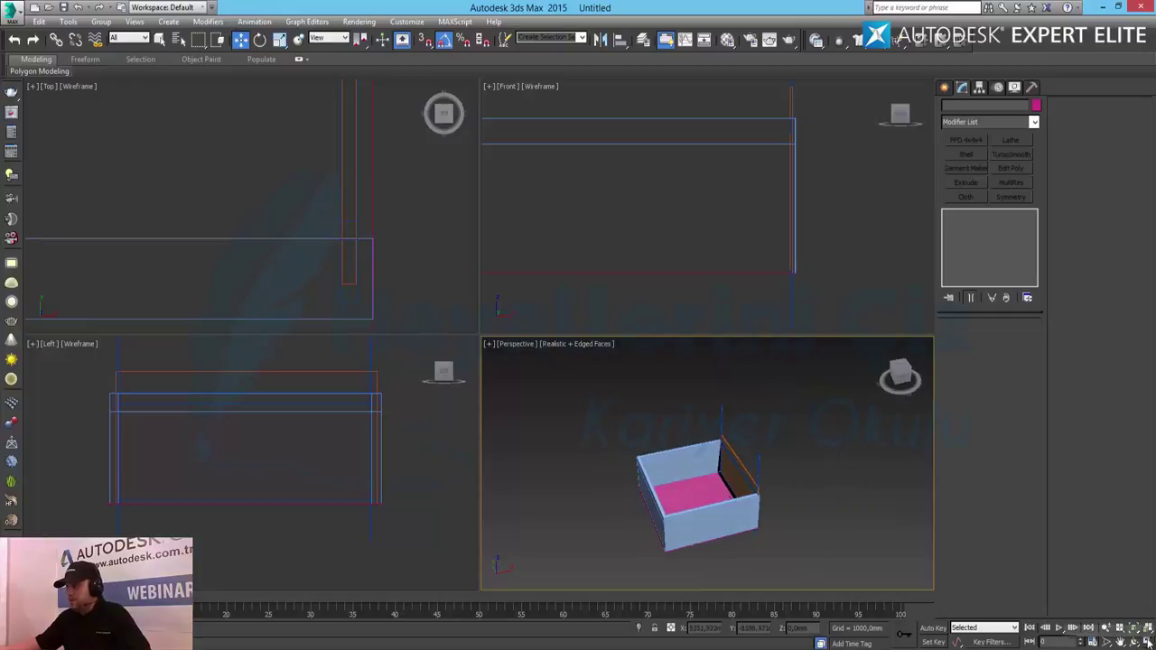
key("alt+w")
Shift-drag a copy of the pink floor plane up to the room top as ceiling Plane002
left_click(485, 400)
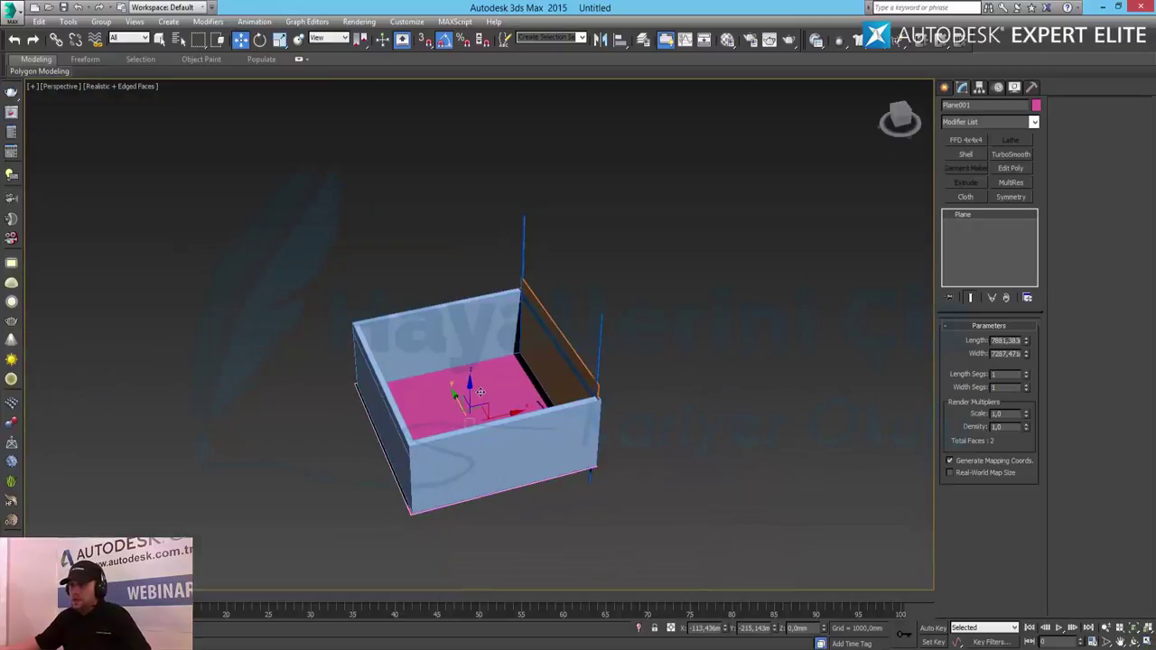
left_click_drag(470, 393, 469, 334, "shift")
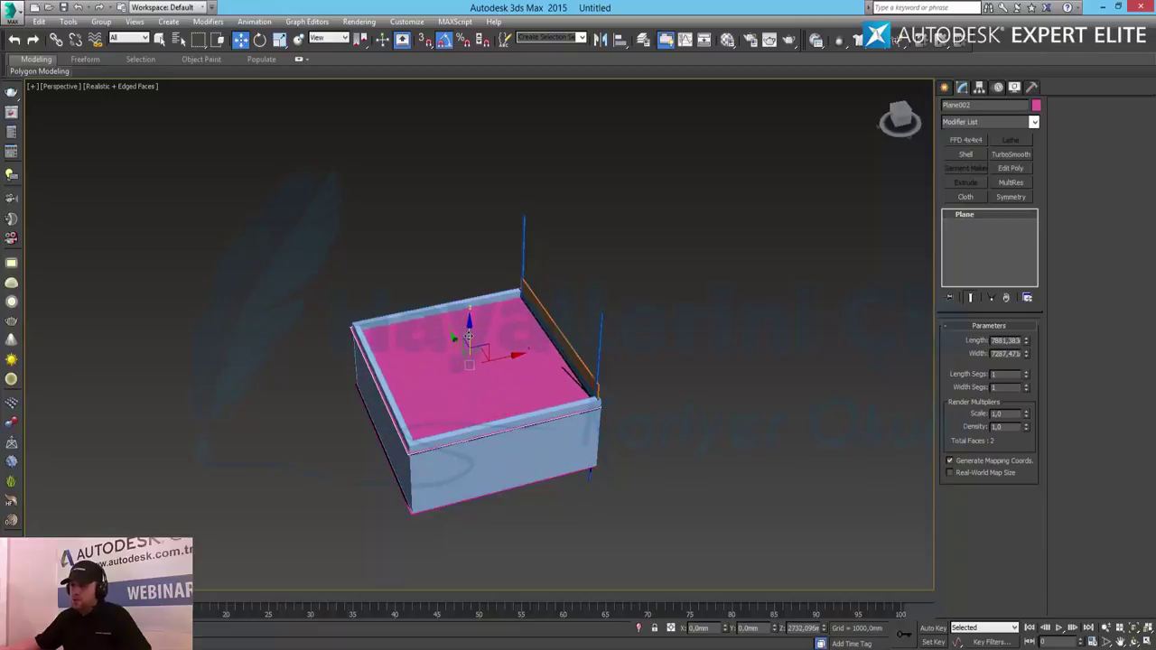
left_click(569, 384)
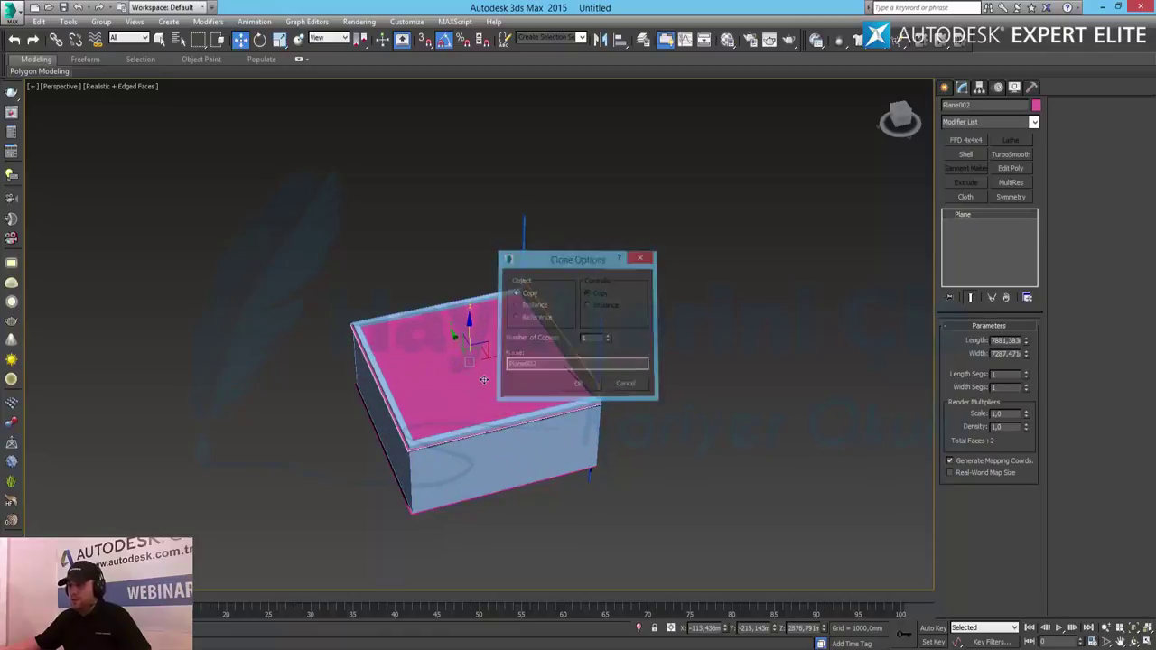
scroll(462, 380, "up", 3)
scroll(504, 363, "up", 2)
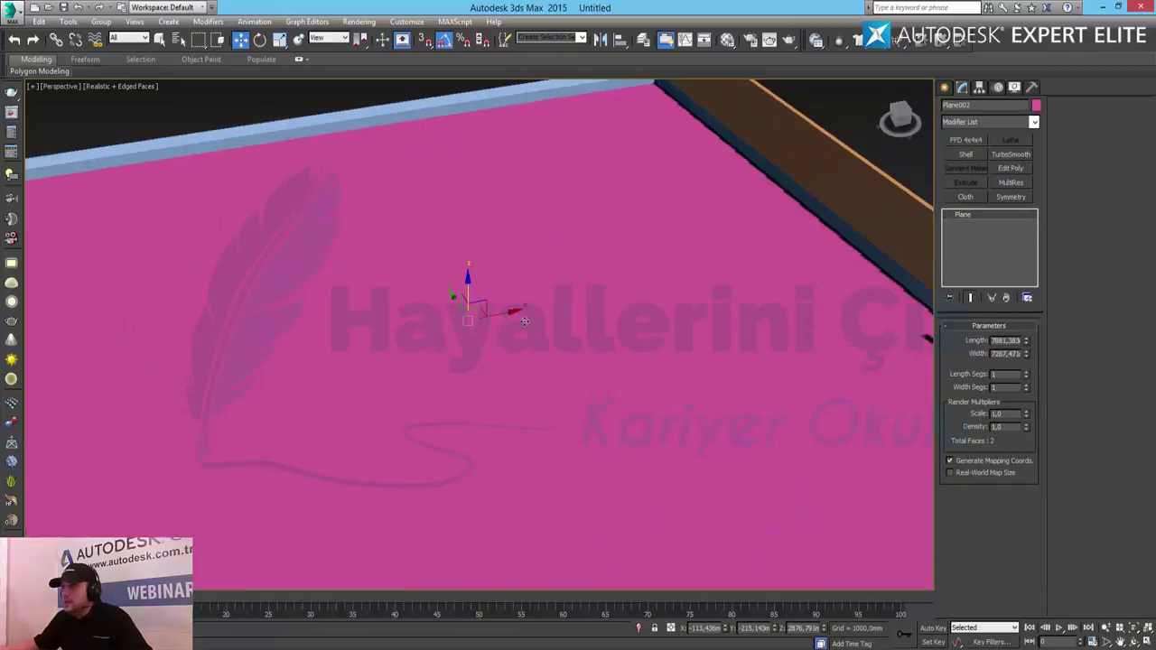
middle_click_drag(542, 307, 517, 359)
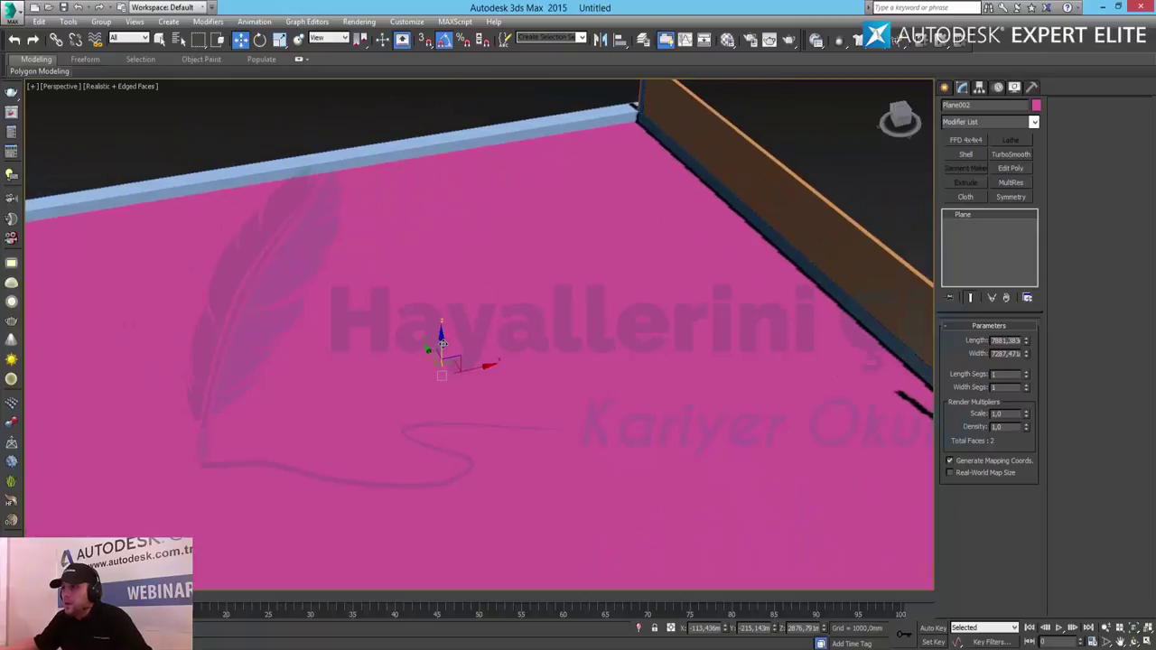
left_click_drag(443, 344, 443, 335)
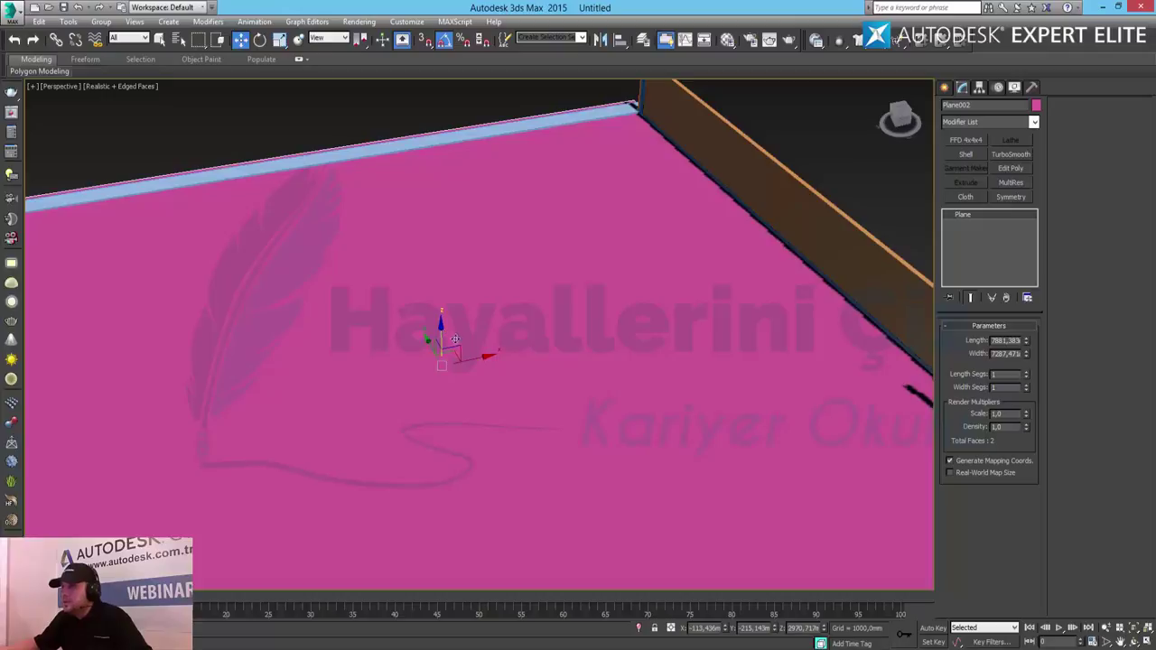
left_click(1147, 640)
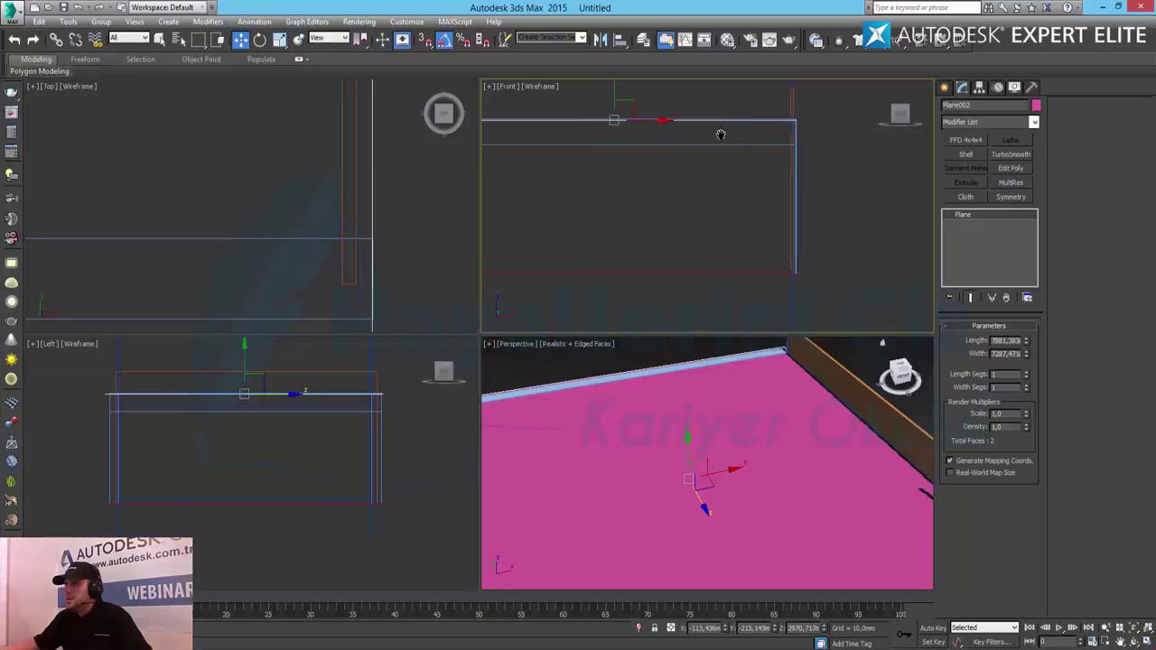
left_click(1147, 641)
mouse_move(758, 461)
middle_mouse_down()
mouse_move(633, 337)
mouse_move(774, 313)
mouse_move(335, 250)
middle_mouse_up()
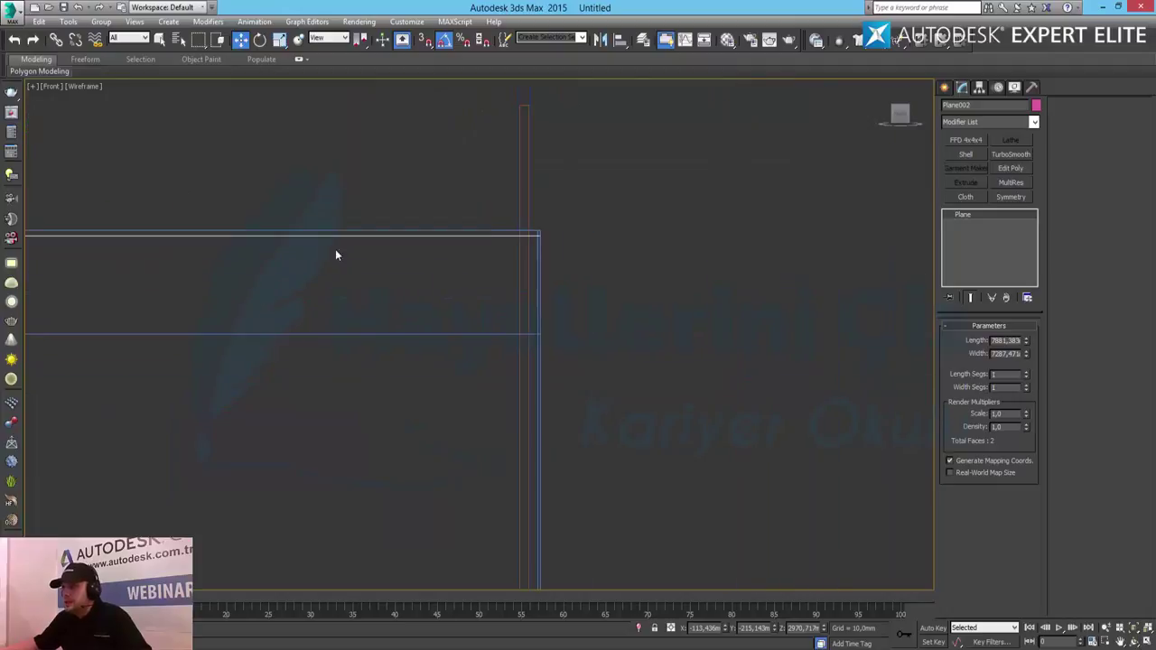
scroll(500, 229, "up", 5)
scroll(500, 229, "up", 4)
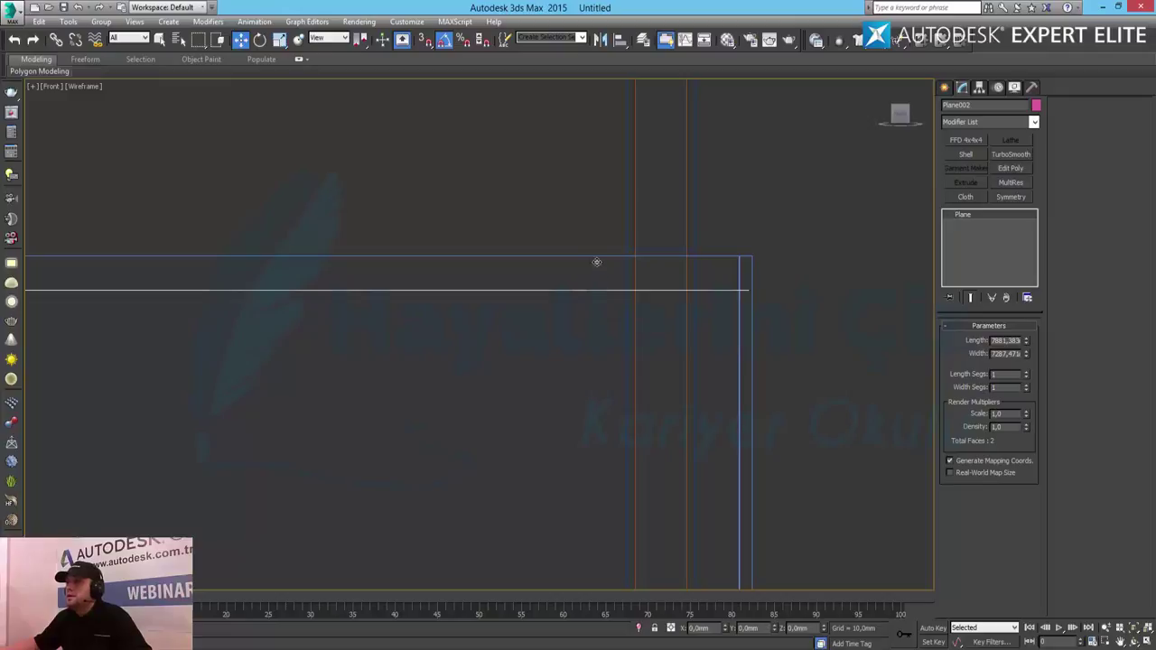
scroll(509, 346, "down", 3)
middle_click_drag(509, 346, 611, 384)
scroll(520, 362, "up", 4)
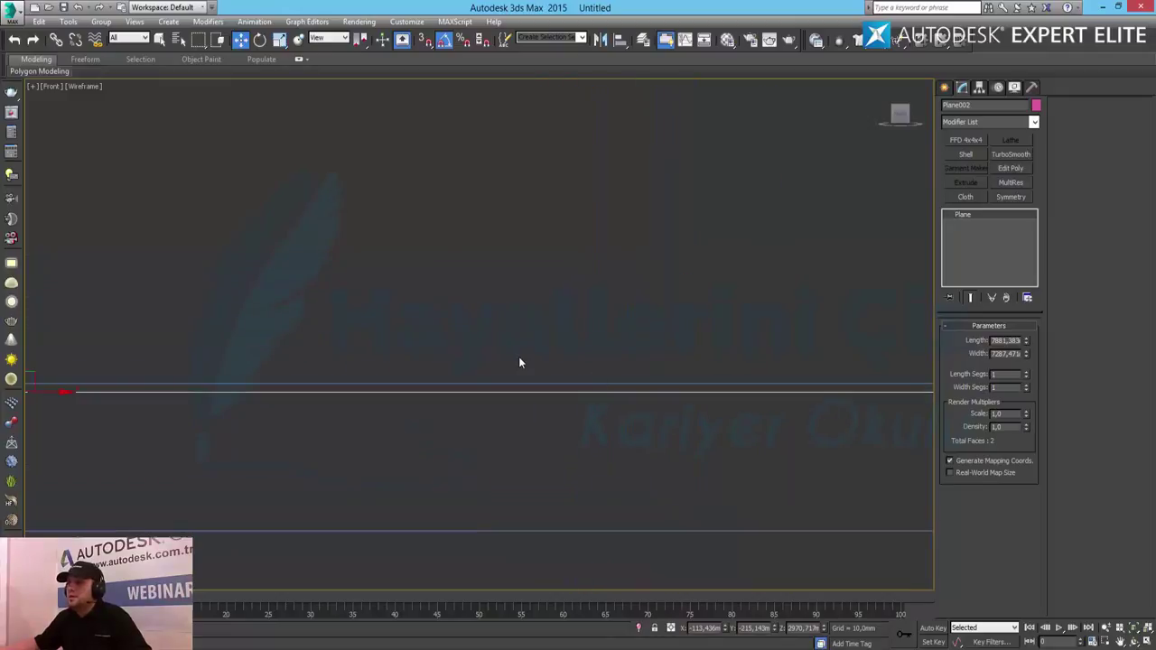
scroll(520, 362, "down", 3)
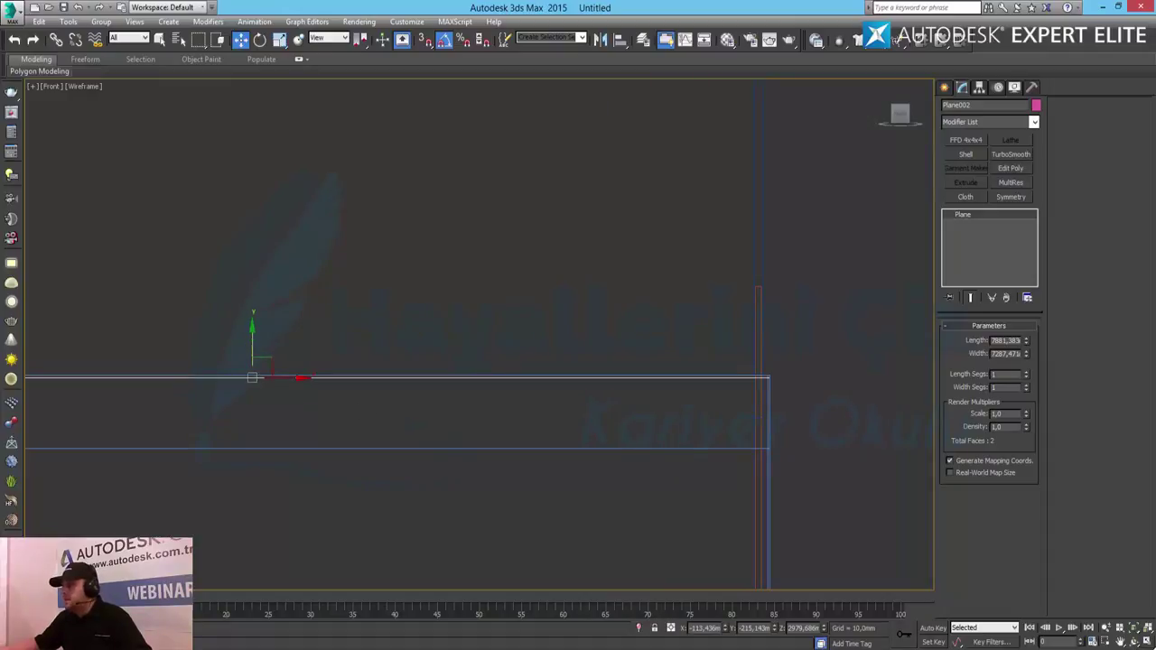
key("alt+w")
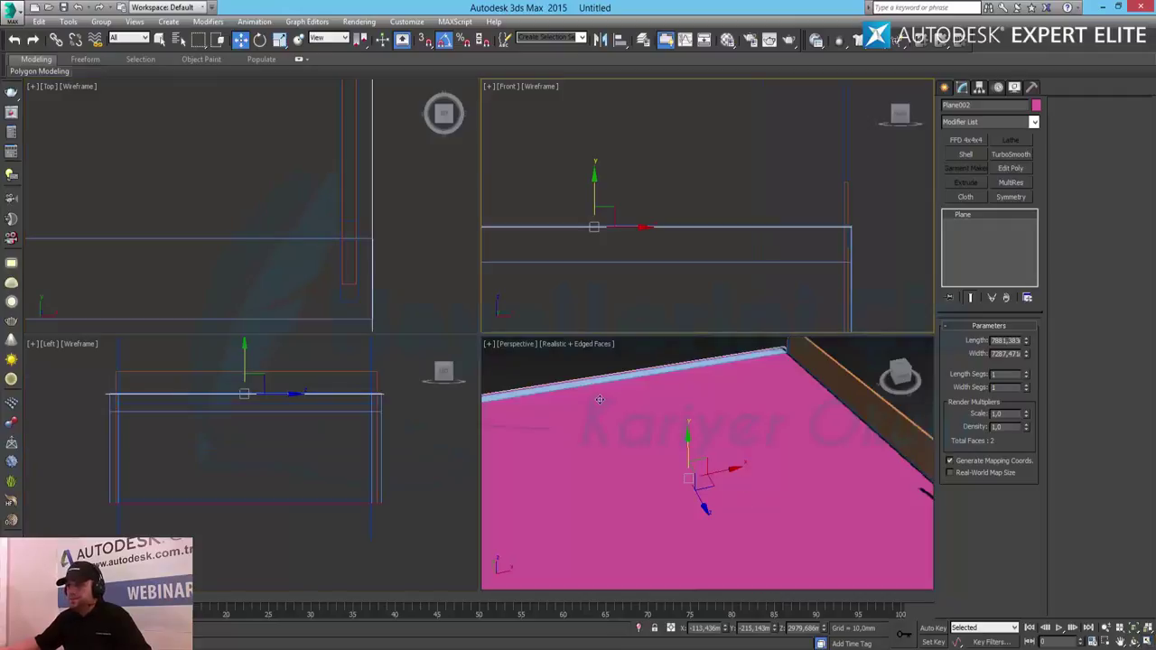
key("ctrl+d")
Create target camera Camera001 in the Top view, aimed across the room
left_click(270, 187)
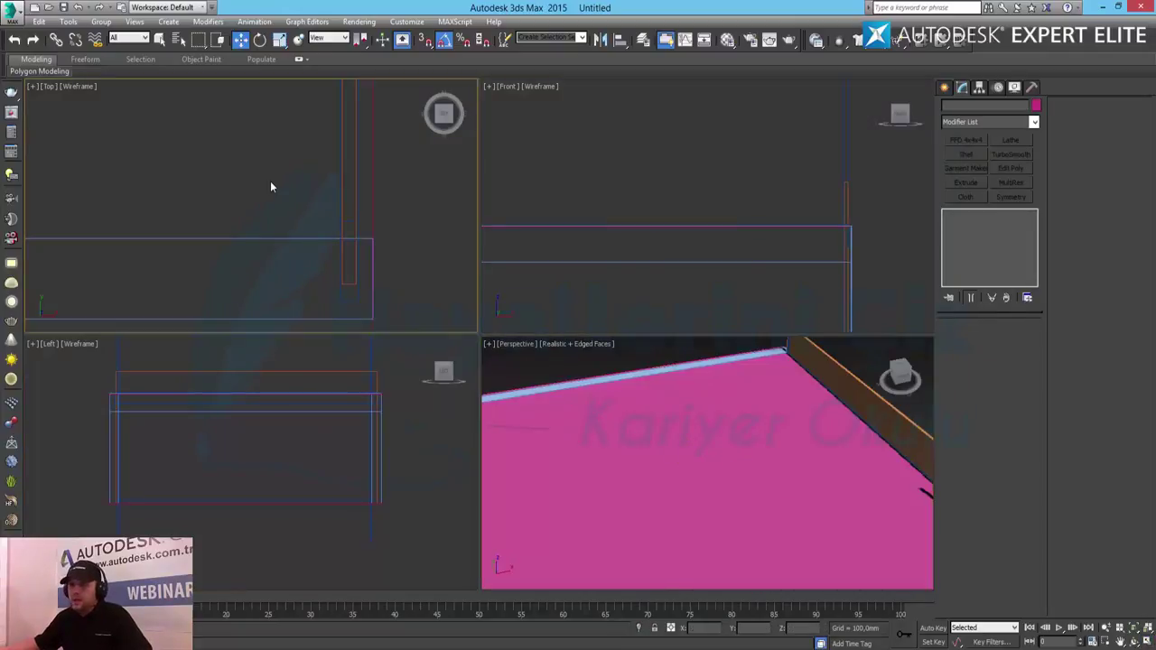
scroll(268, 183, "down", 5)
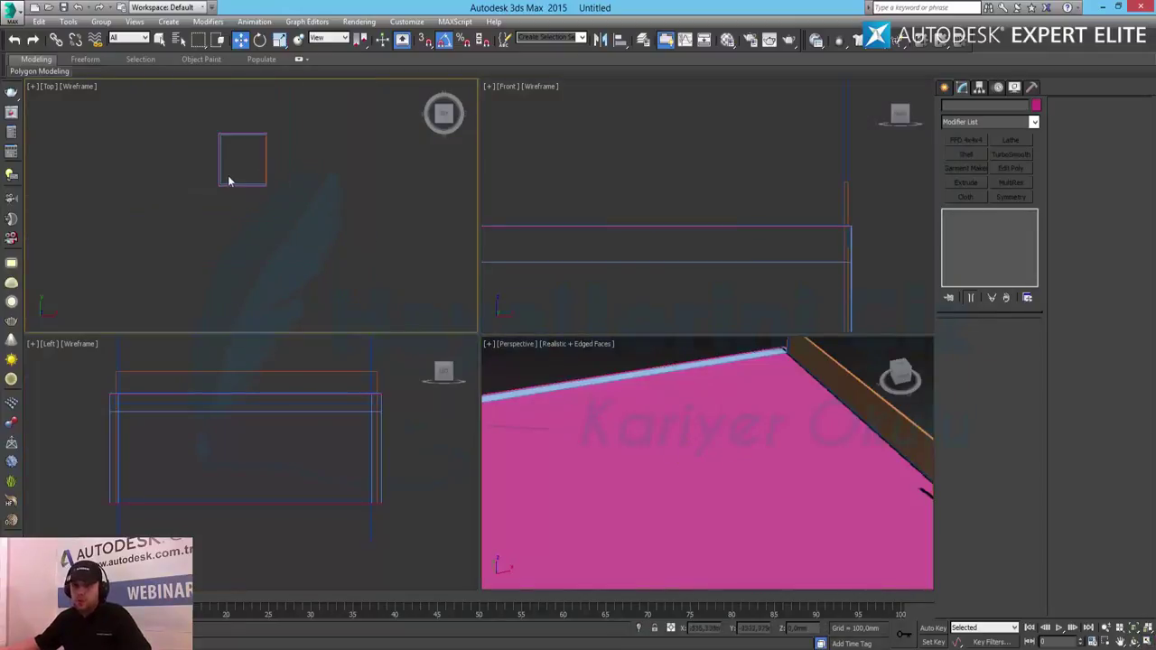
scroll(249, 180, "up", 2)
scroll(249, 179, "up", 2)
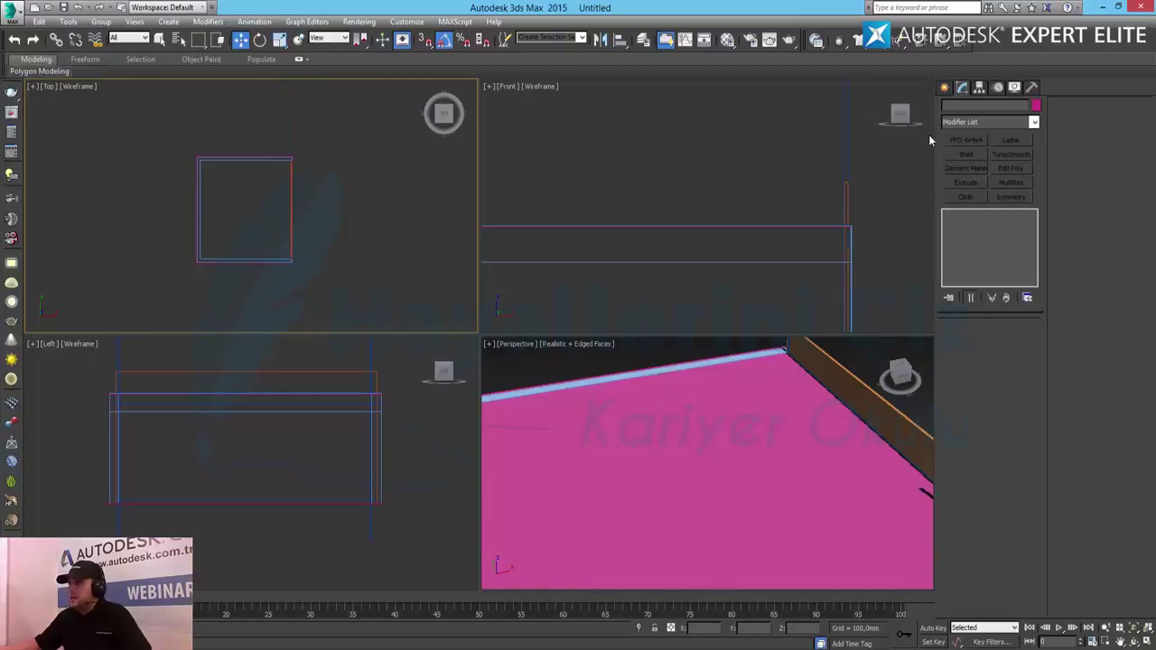
left_click(946, 87)
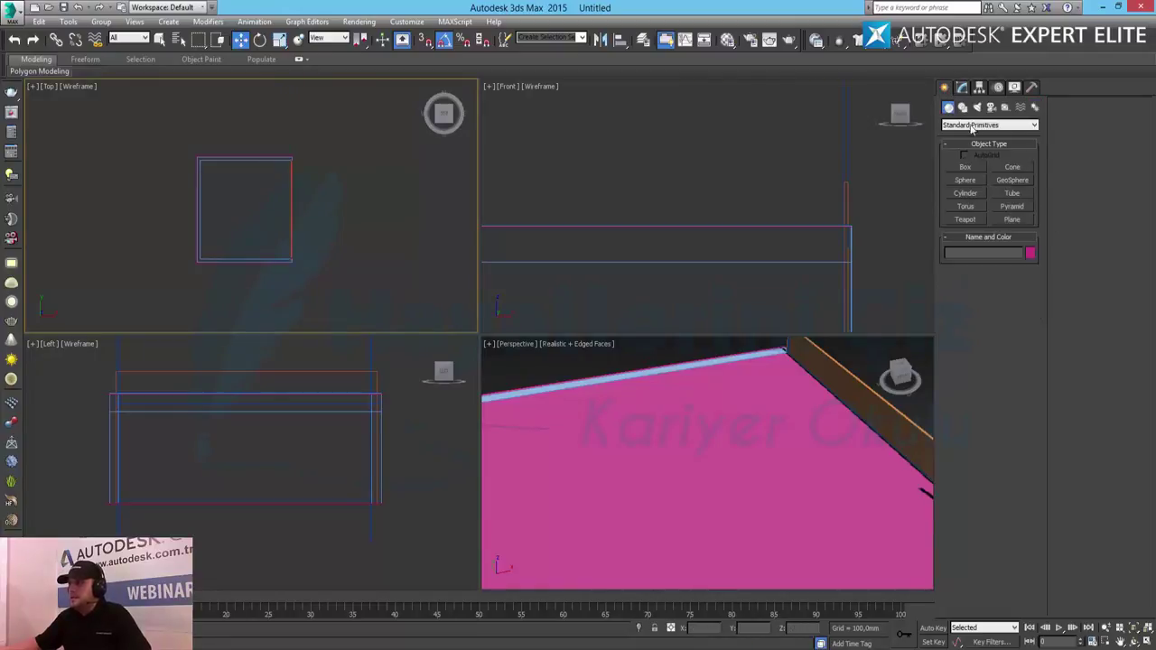
left_click(990, 106)
left_click(966, 168)
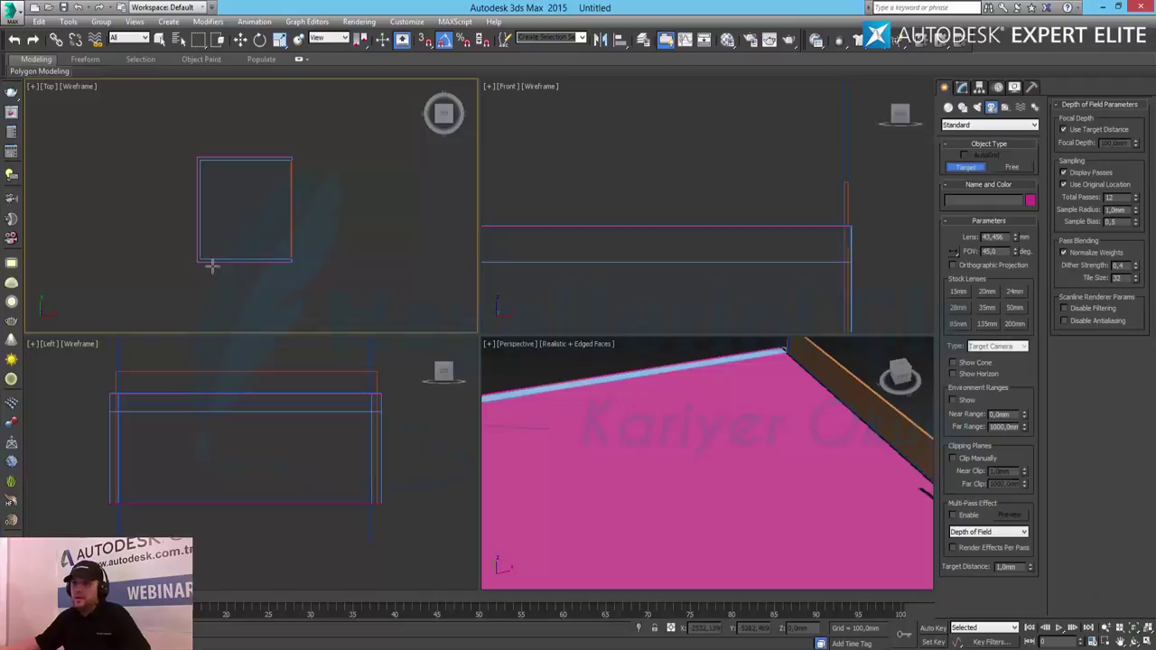
left_click_drag(194, 259, 254, 200)
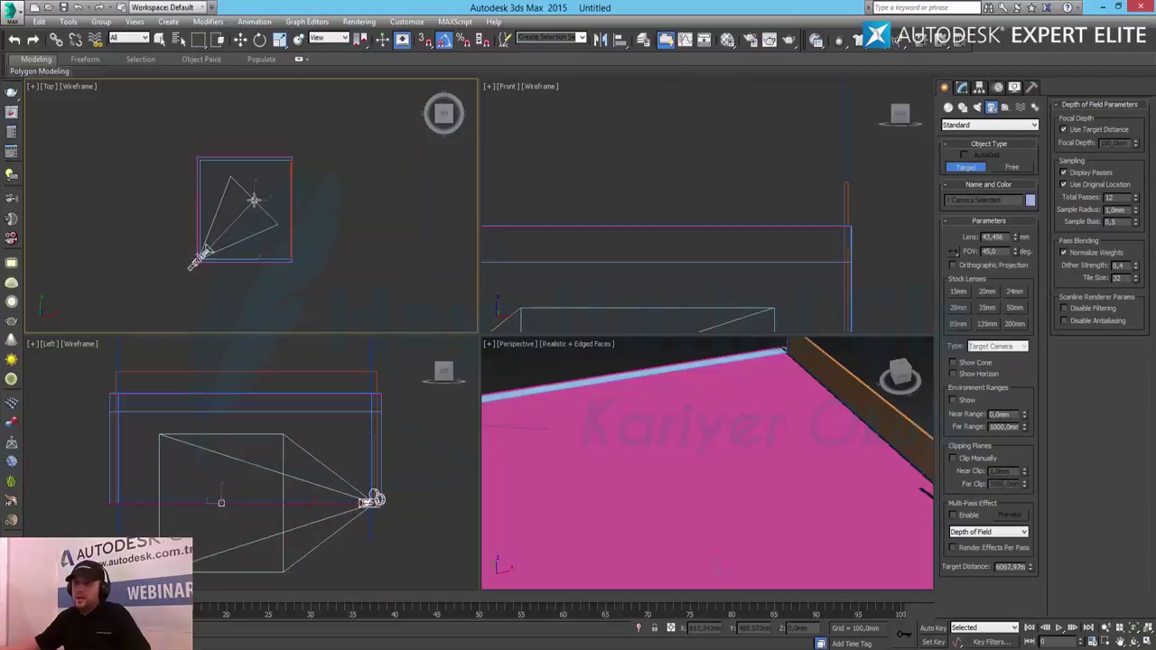
Switch Perspective to the Camera001 view, maximize it, and truck the camera to frame the room
right_click(761, 553)
key("c")
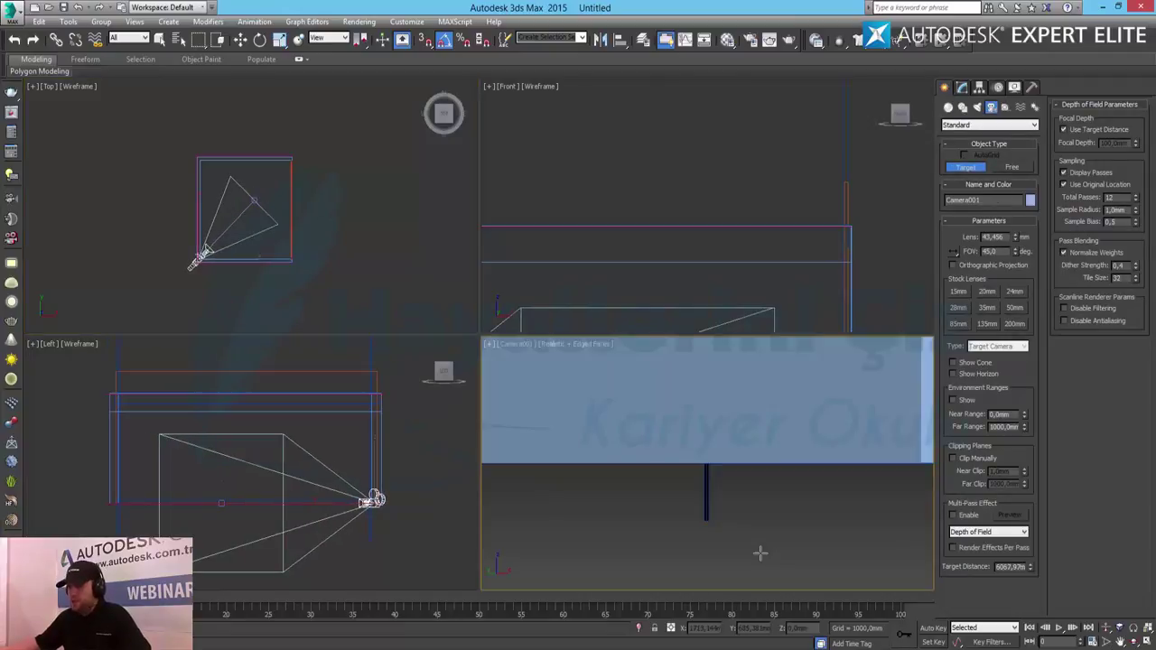
key("alt+w")
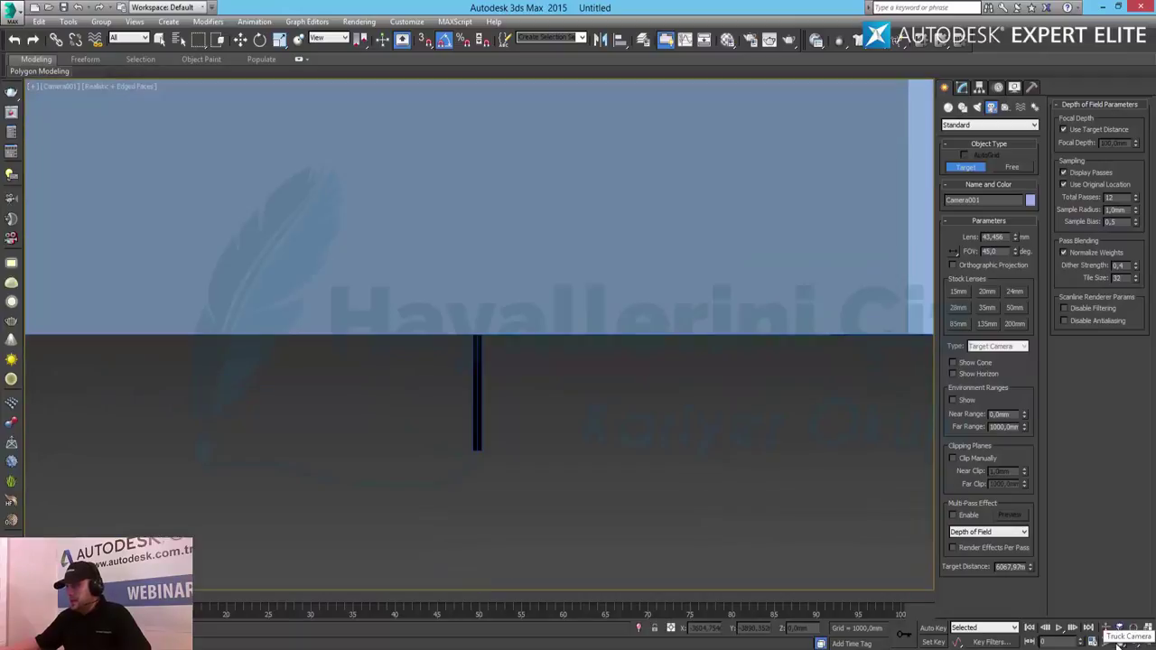
mouse_move(407, 240)
left_mouse_down()
mouse_move(404, 385)
mouse_move(366, 381)
mouse_move(384, 381)
left_mouse_up()
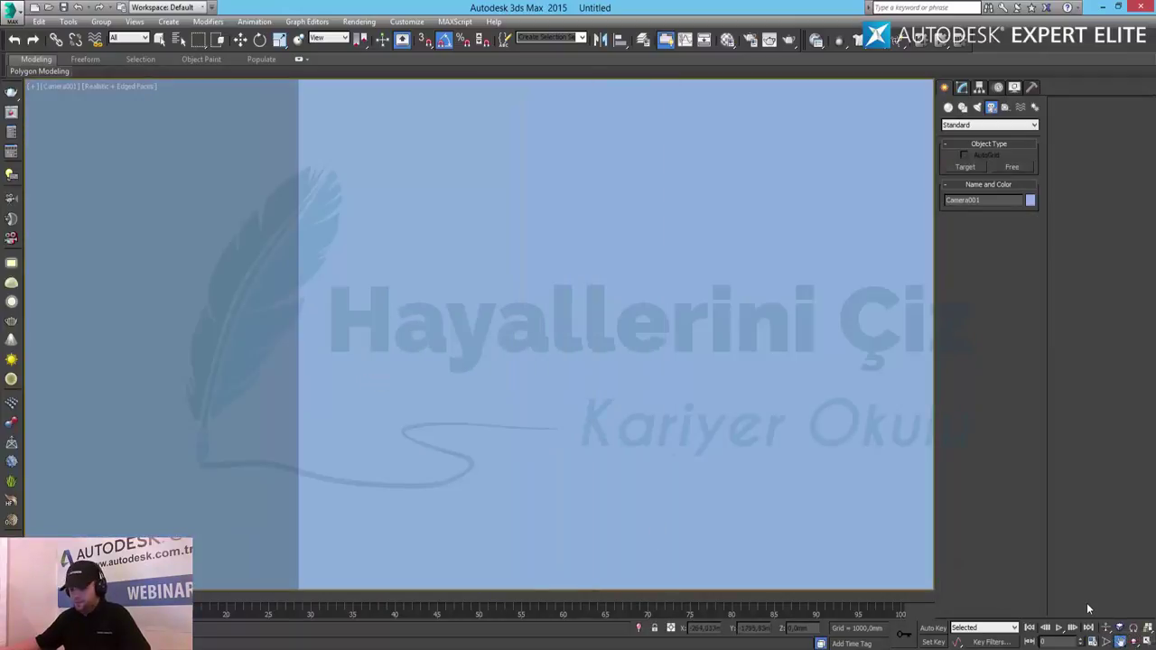
Turn on safe frames, adjust the Camera001 view, and set the viewport to shaded display
key("shift+f")
left_click(1105, 627)
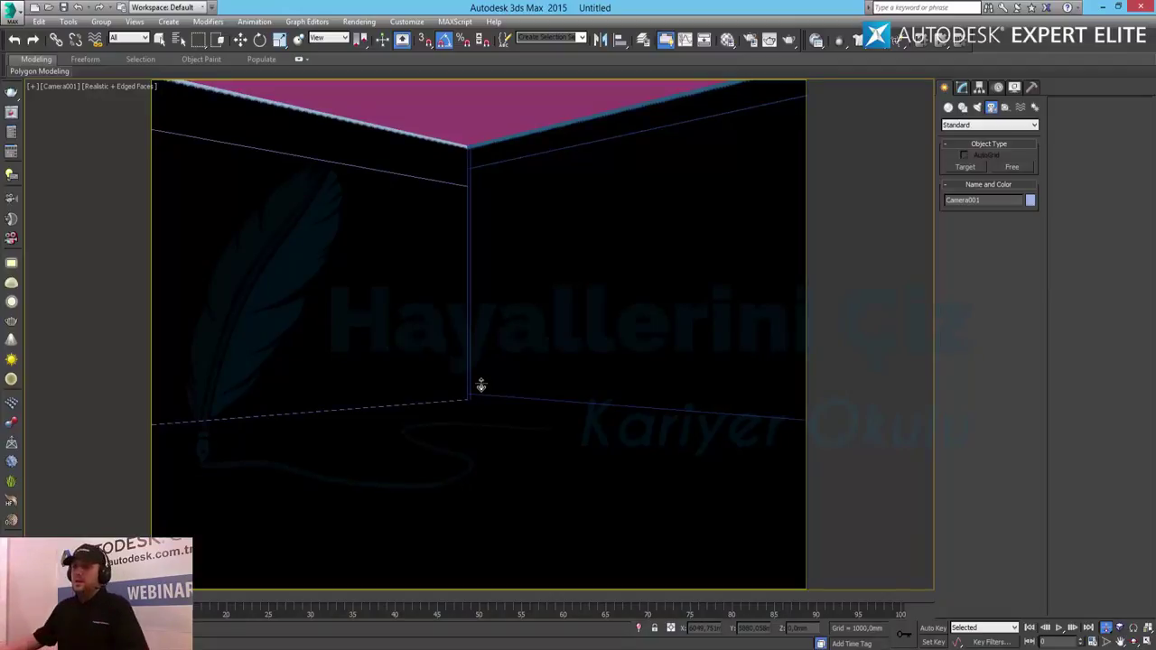
key("w")
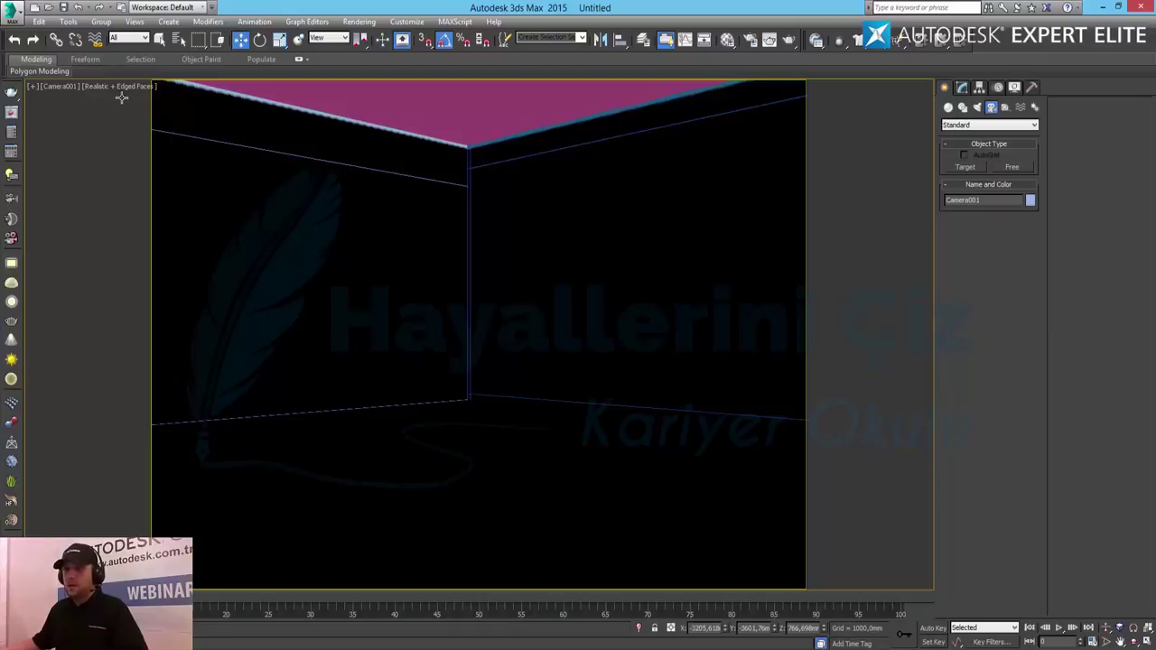
left_click(96, 88)
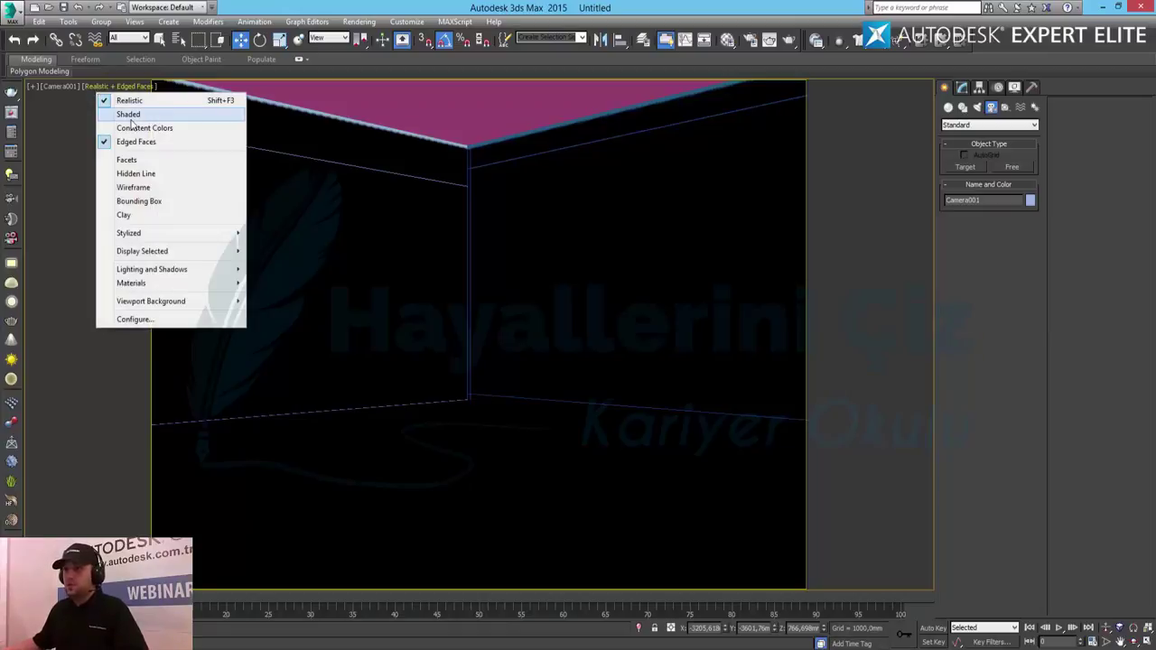
left_click(115, 107)
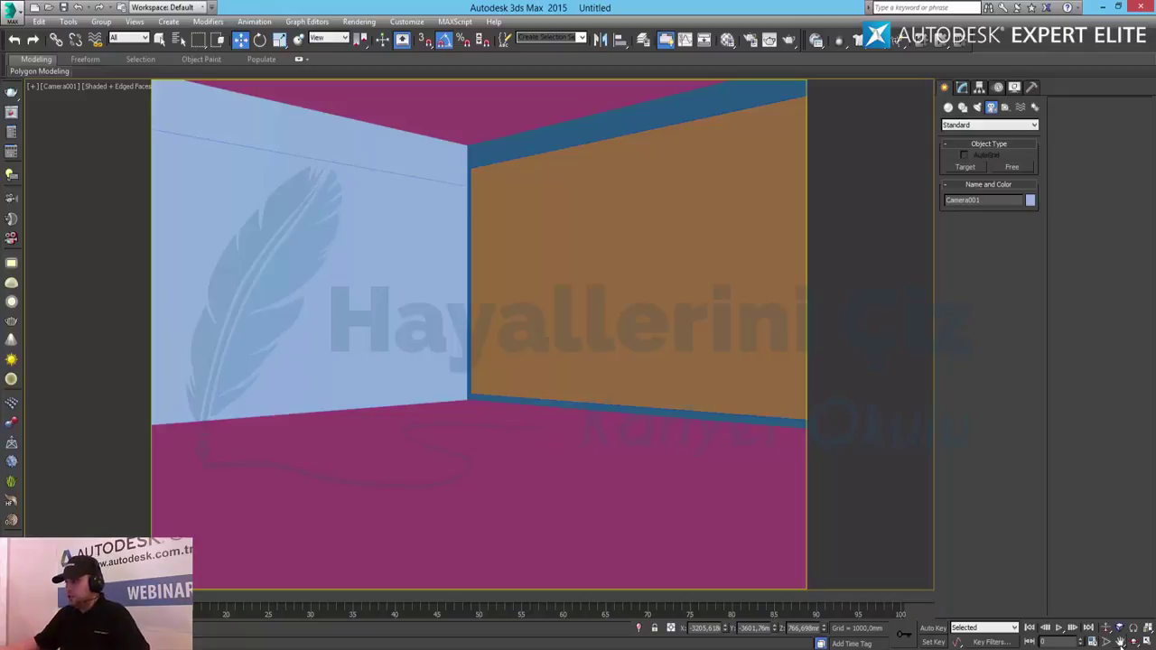
Zoom the Perspective view in on the wall corner and floor edge, then restore four views
key("p")
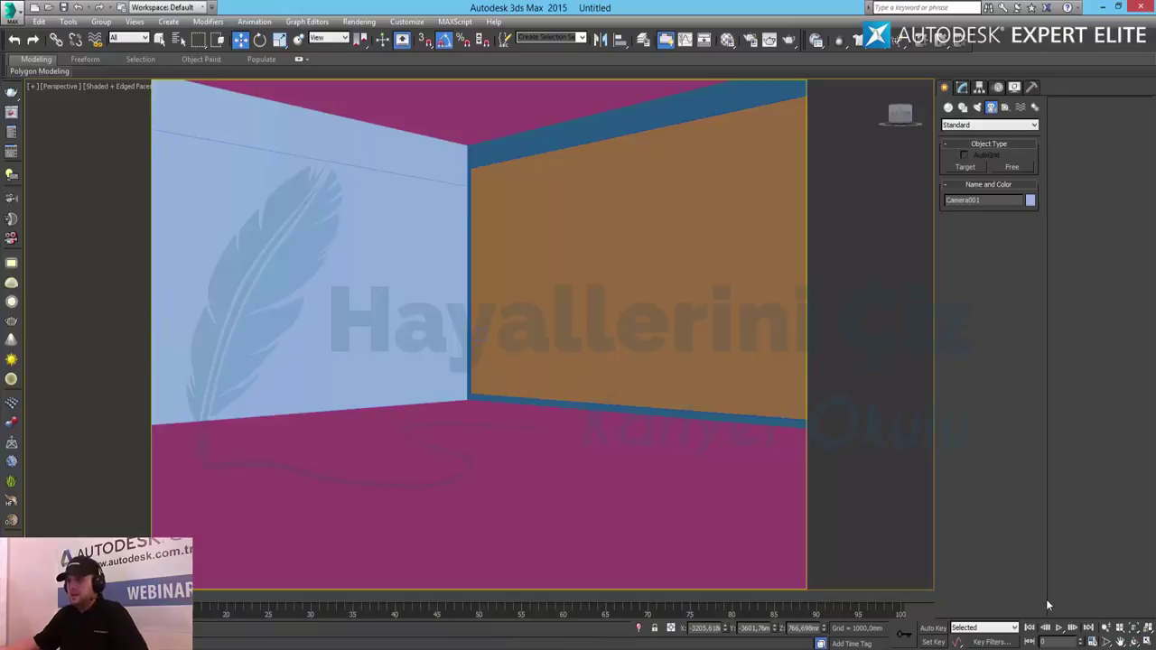
left_click(1106, 627)
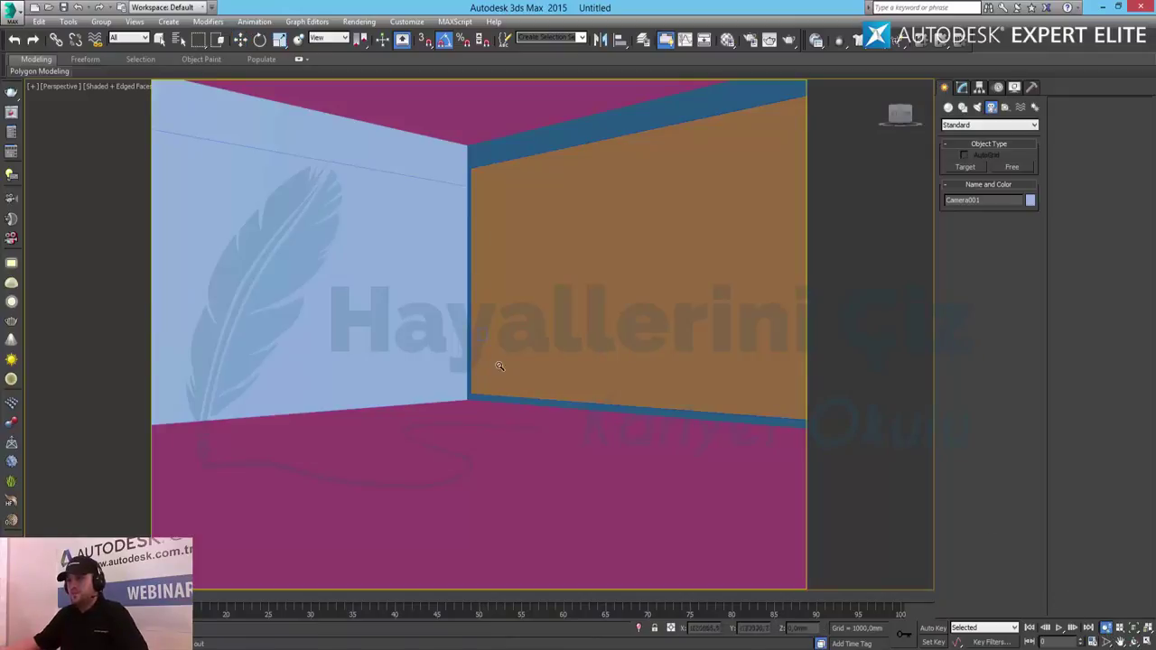
left_click_drag(436, 410, 438, 386)
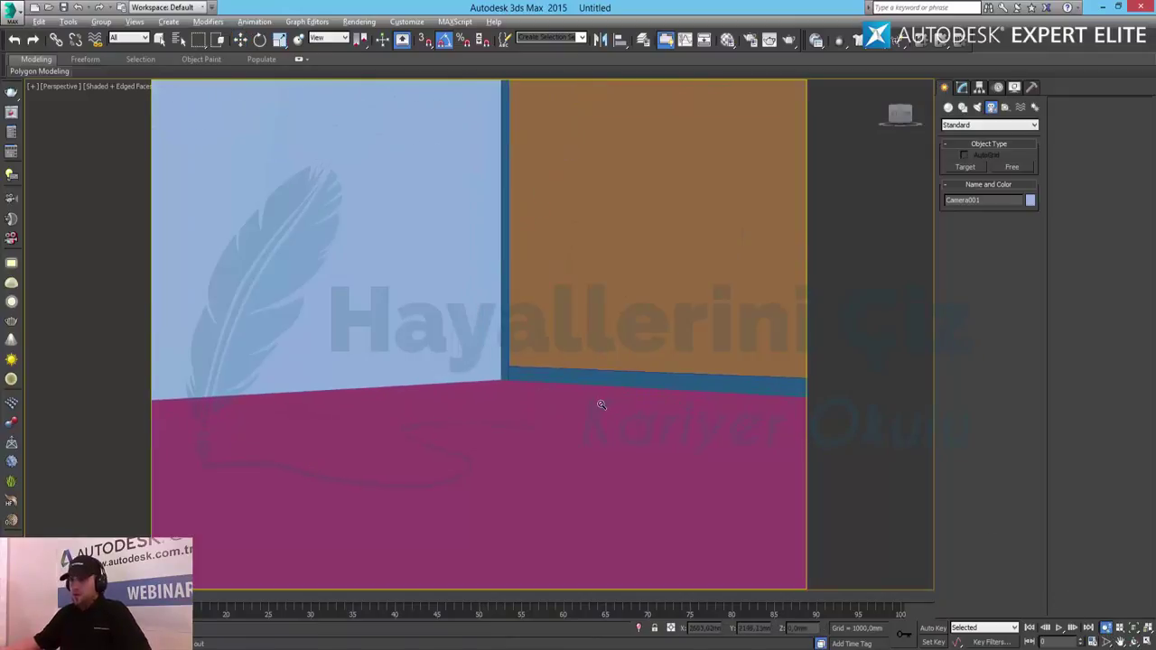
mouse_move(598, 405)
left_mouse_down()
mouse_move(599, 366)
mouse_move(258, 442)
left_mouse_up()
mouse_move(768, 439)
left_mouse_down()
mouse_move(725, 449)
mouse_move(743, 405)
mouse_move(485, 377)
mouse_move(533, 309)
mouse_move(497, 335)
mouse_move(506, 295)
left_mouse_up()
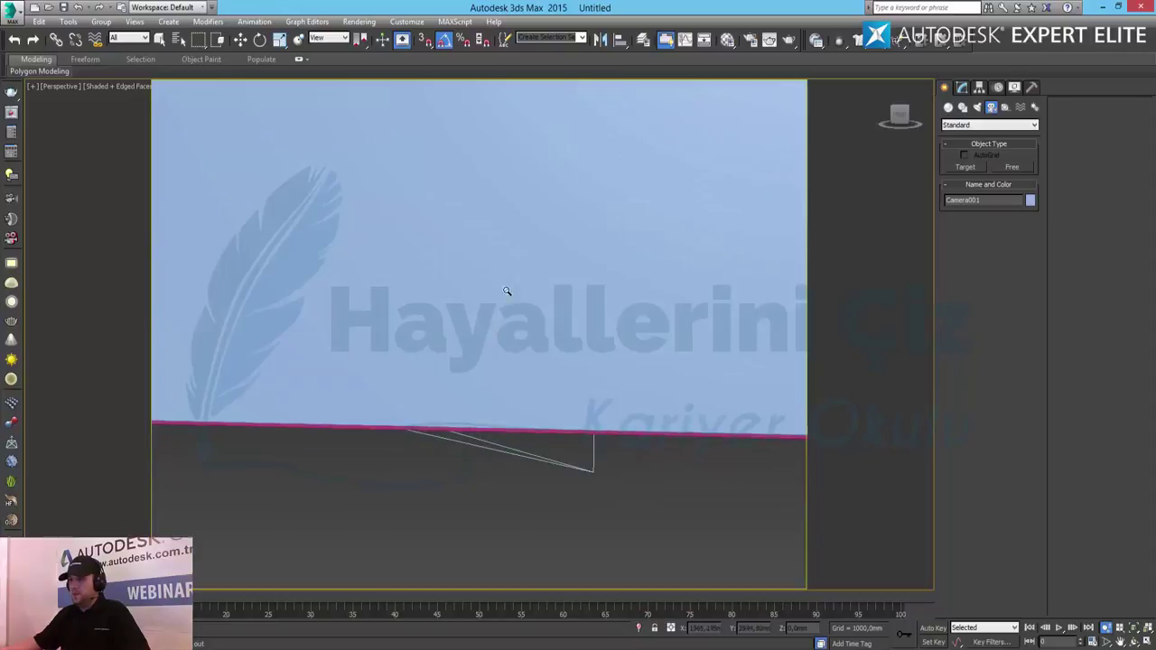
left_click(1147, 642)
left_click_drag(681, 236, 687, 271)
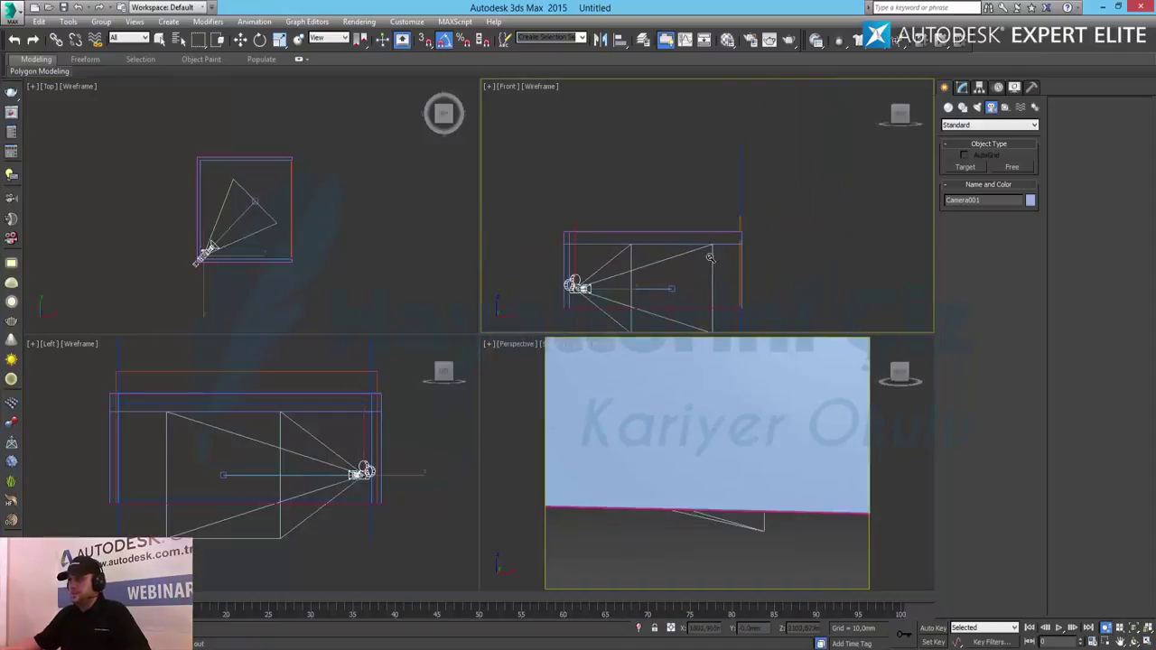
Deselect the camera, maximize the Front view and select Line001 with the room centred
key("w")
left_click(679, 198)
key("alt+w")
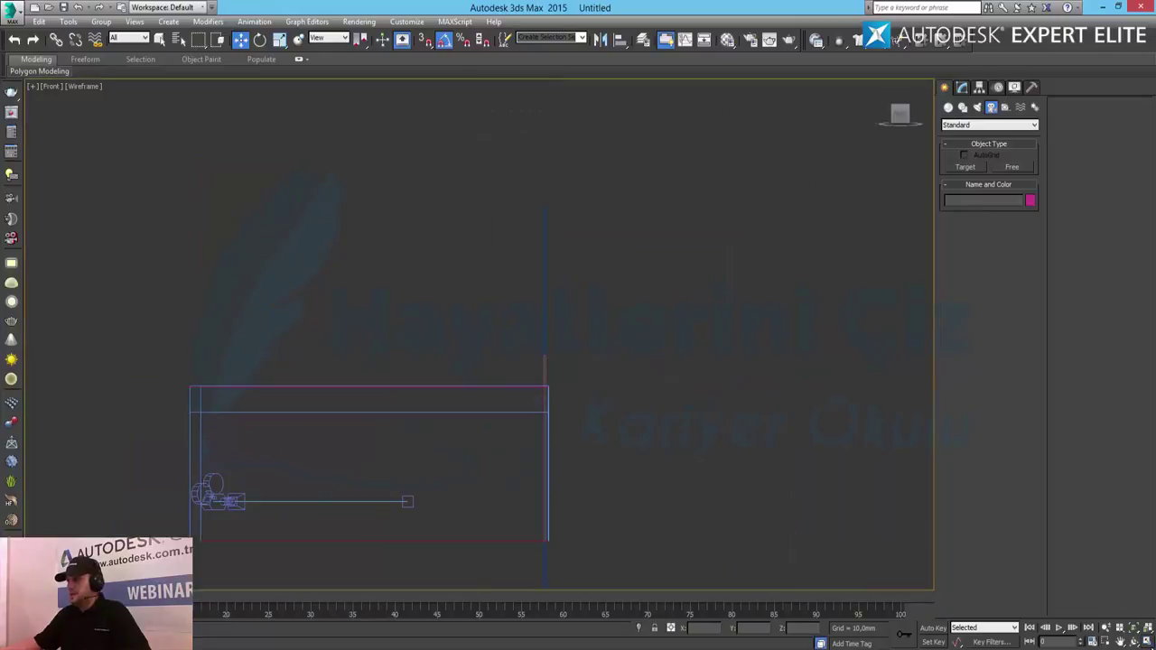
middle_click_drag(524, 405, 583, 309)
scroll(543, 323, "up", 3)
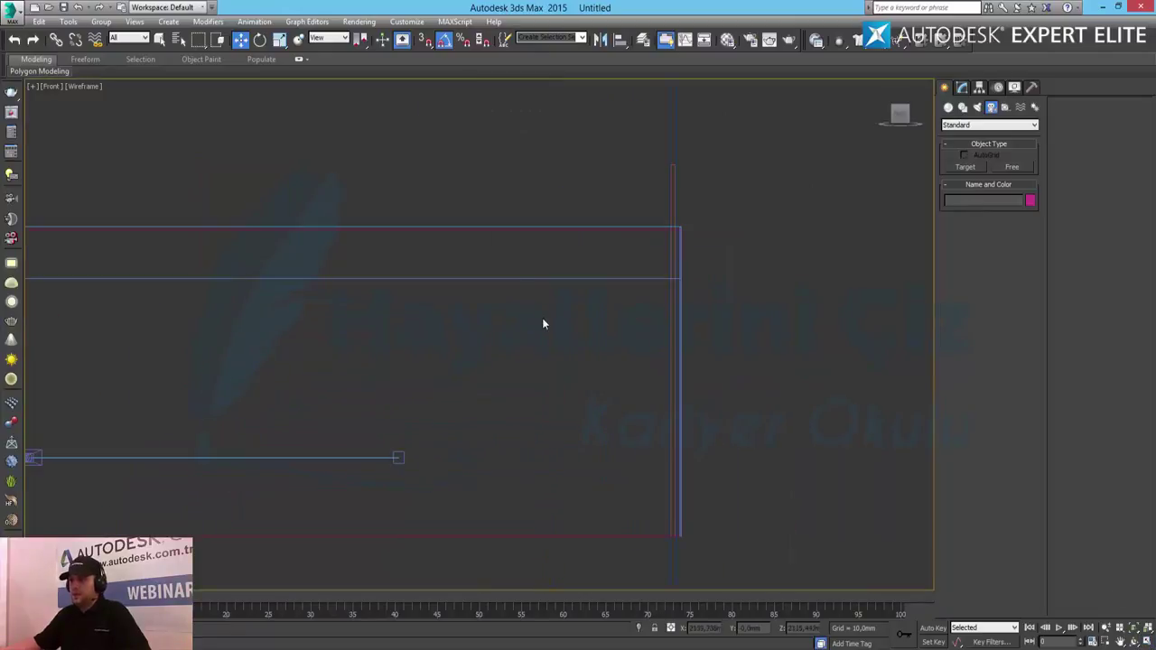
left_click(515, 280)
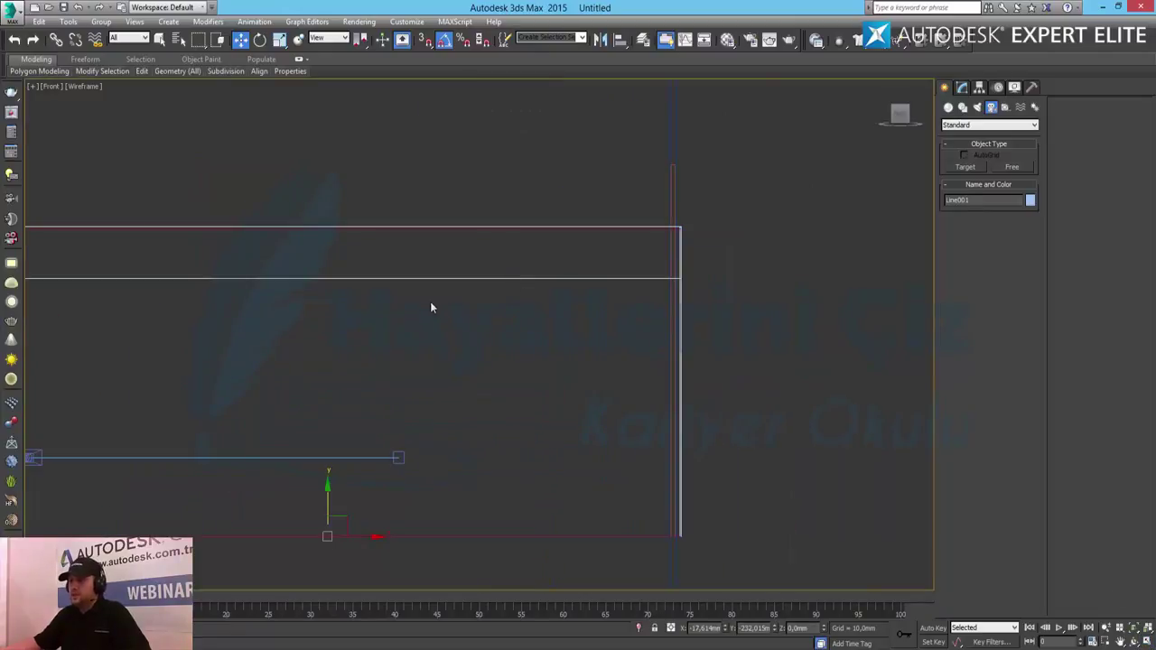
middle_click_drag(430, 300, 581, 283)
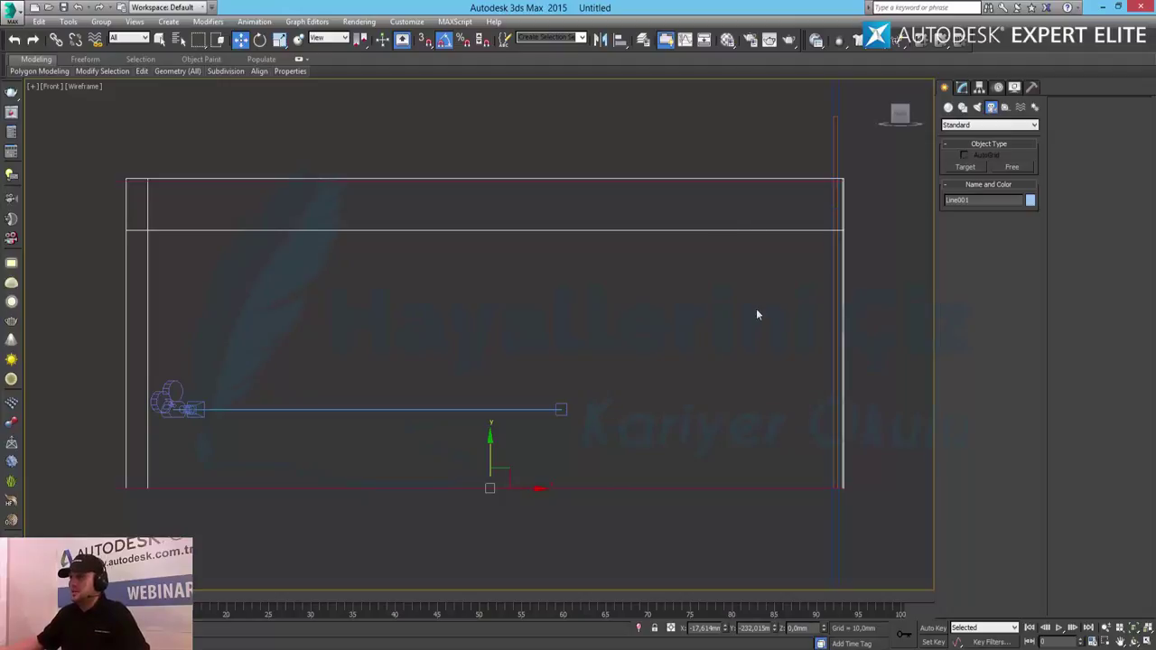
Draw Rectangle001 above the wall's middle in the Front view with a 400 mm width
left_click(962, 107)
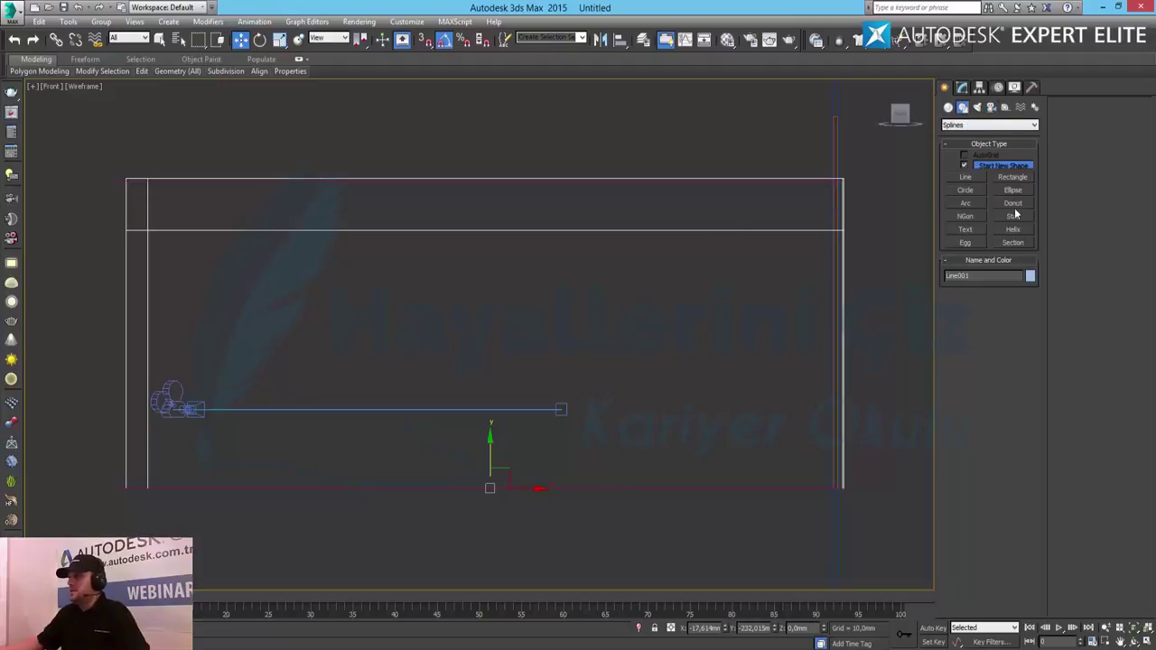
left_click(1012, 178)
left_click_drag(545, 286, 613, 308)
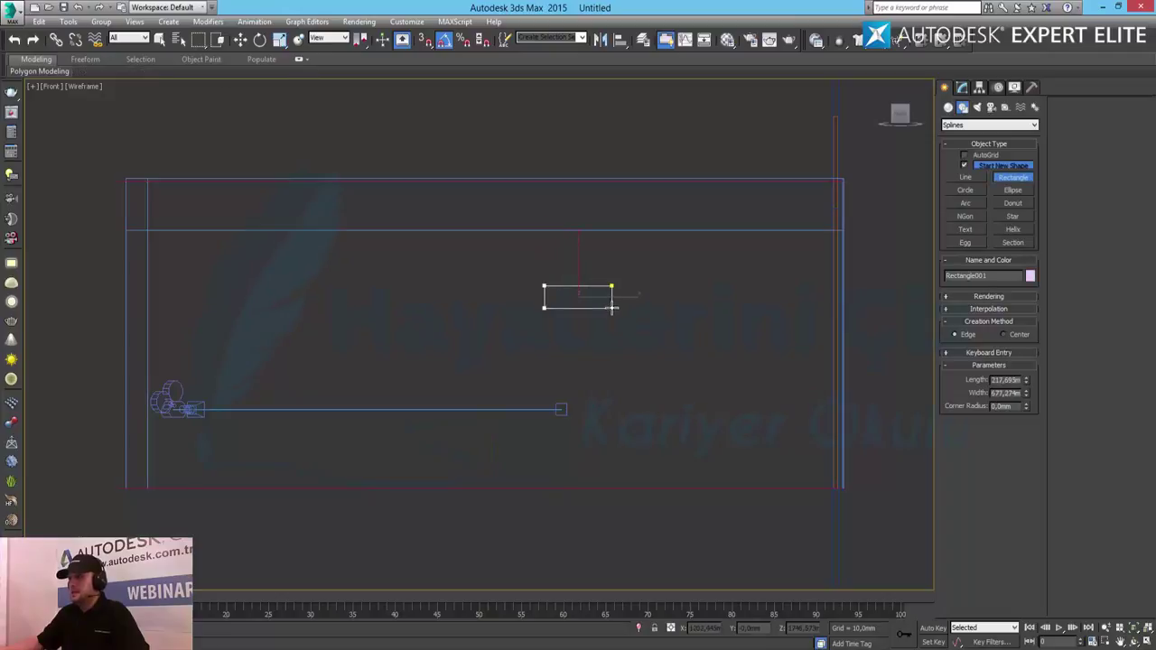
double_click(1005, 393)
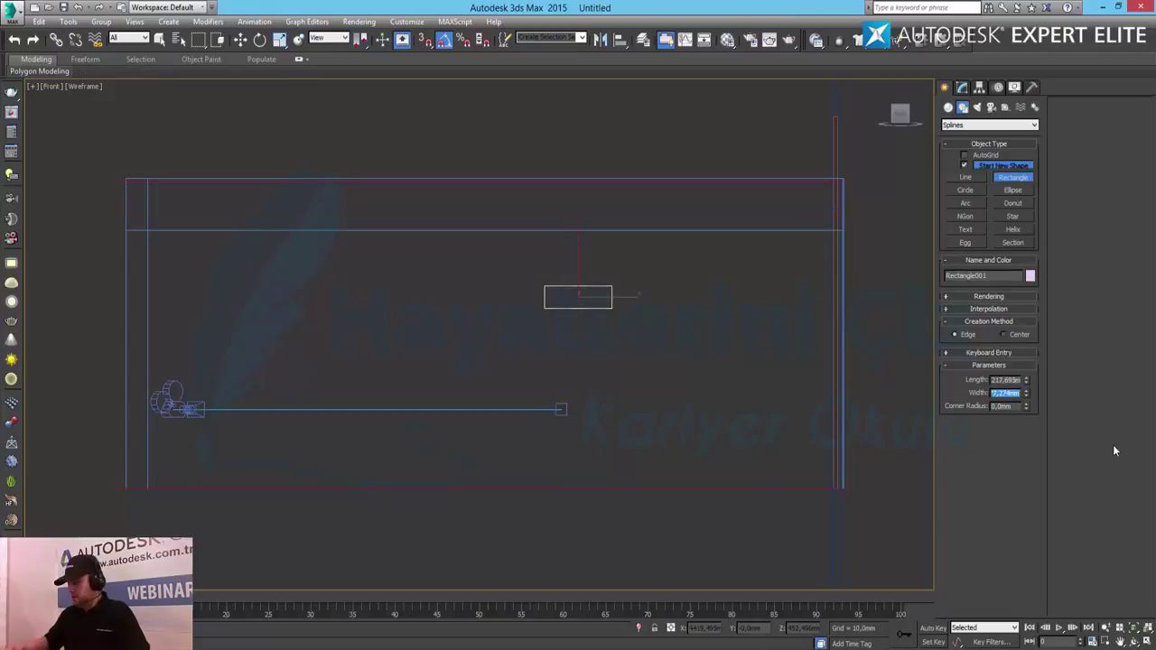
type("500")
key("Return")
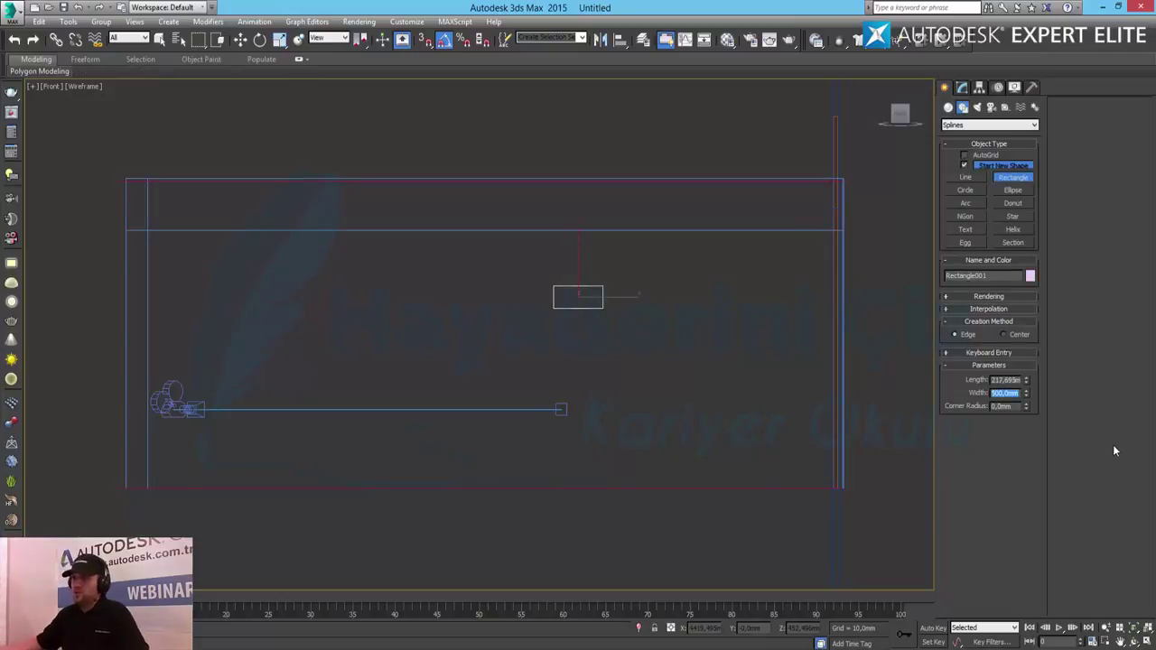
type("450")
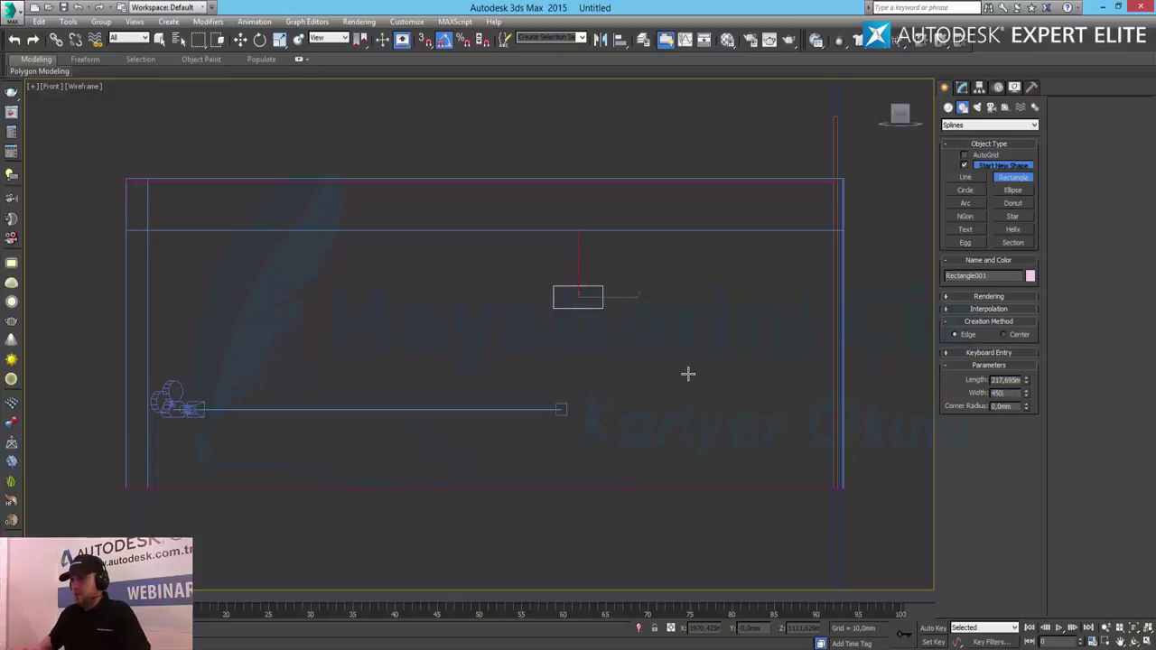
key("Return")
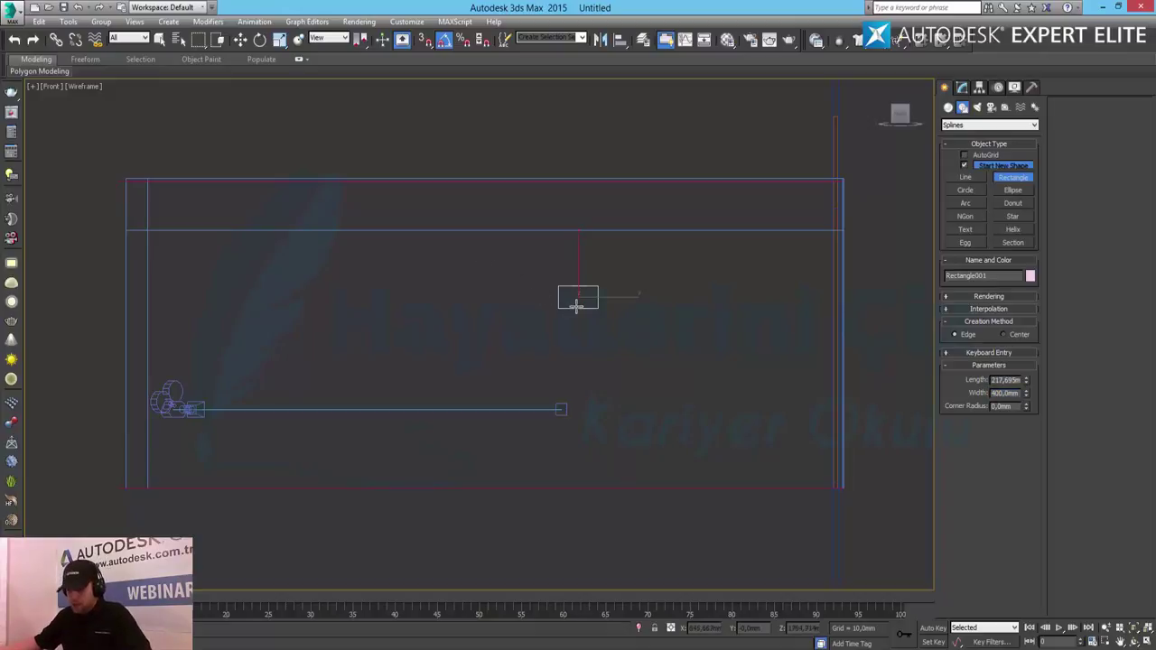
scroll(596, 312, "up", 2)
End rectangle creation and select a ring of horizontal edges on the Line001 wall
right_click(654, 380)
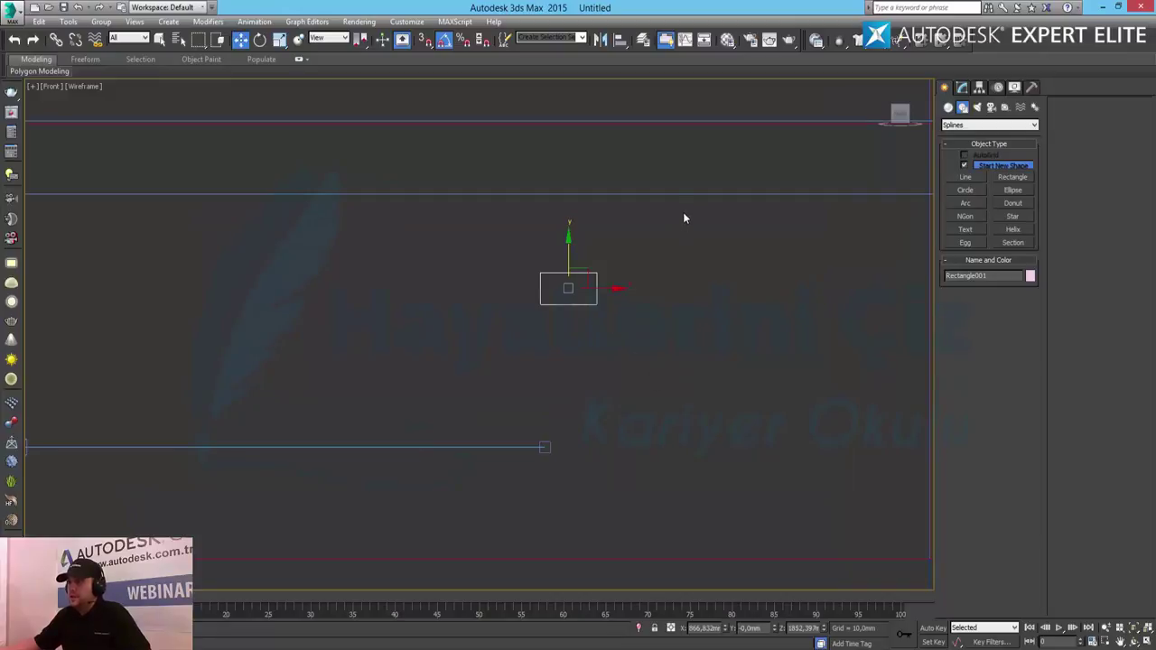
left_click(684, 194)
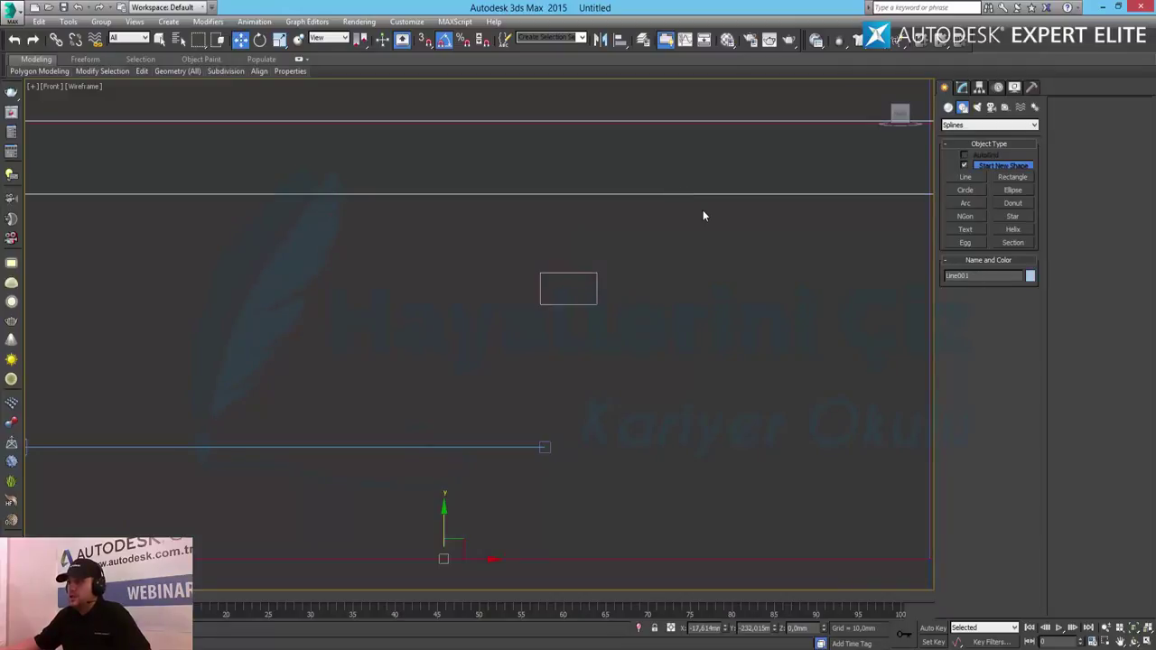
left_click(962, 87)
left_click(972, 340)
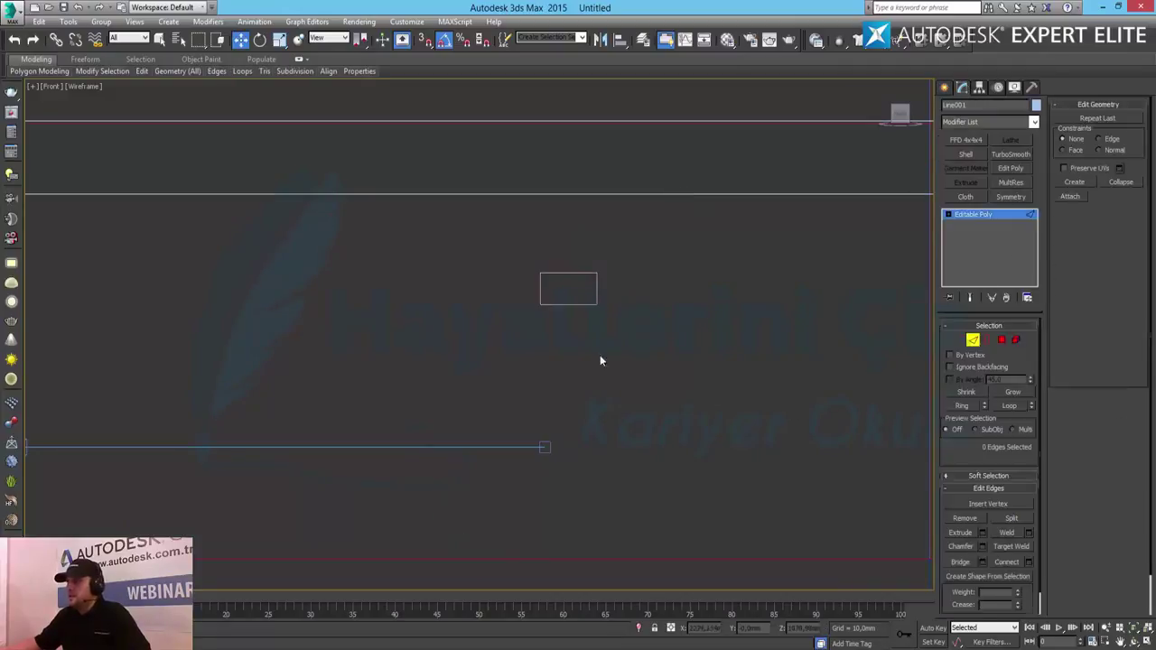
left_click(607, 194)
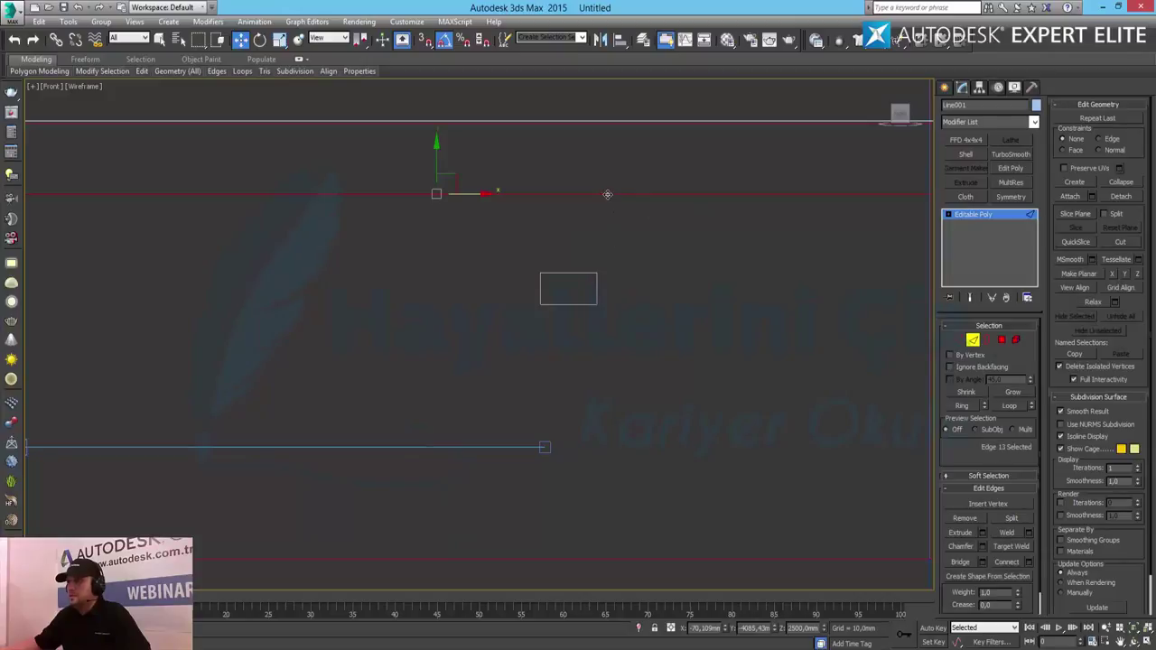
left_click(963, 408)
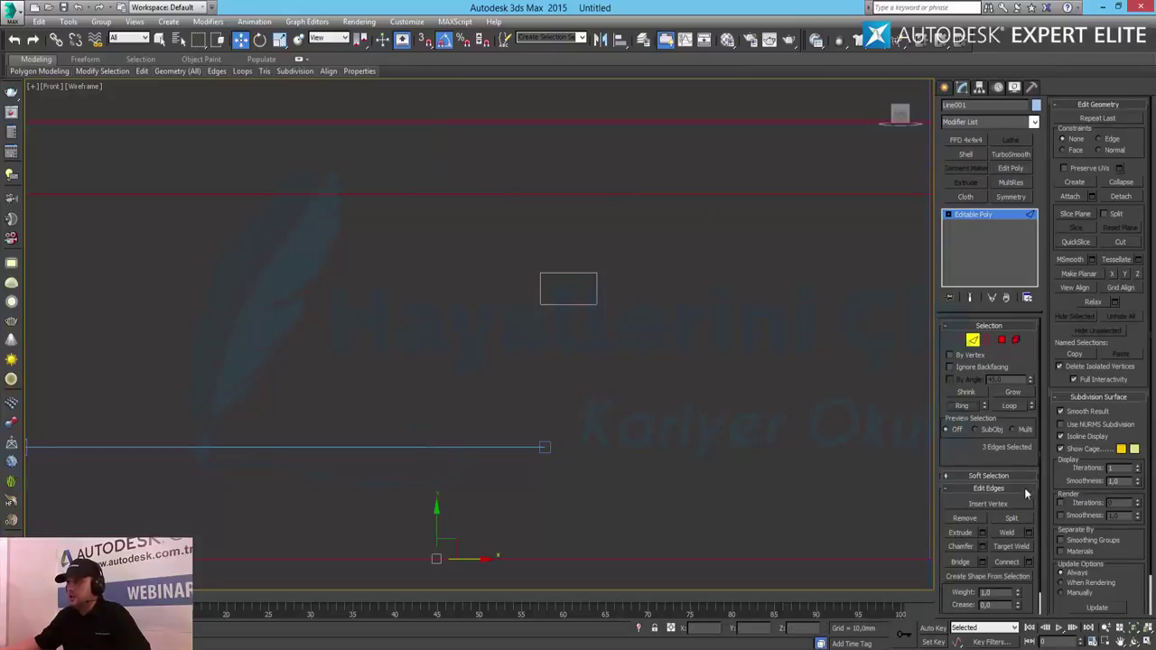
Preview Connect Edges with 2 segments and slide 185, adjusting the pinch
left_click(1028, 561)
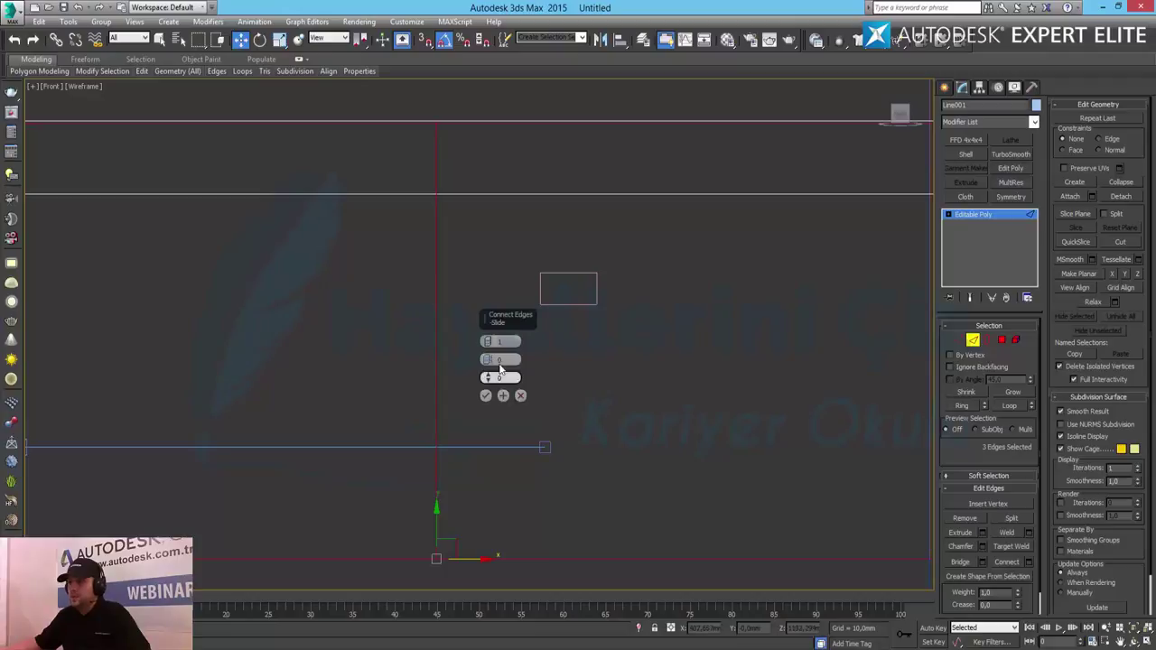
left_click_drag(487, 342, 545, 428)
left_click_drag(487, 359, 542, 516)
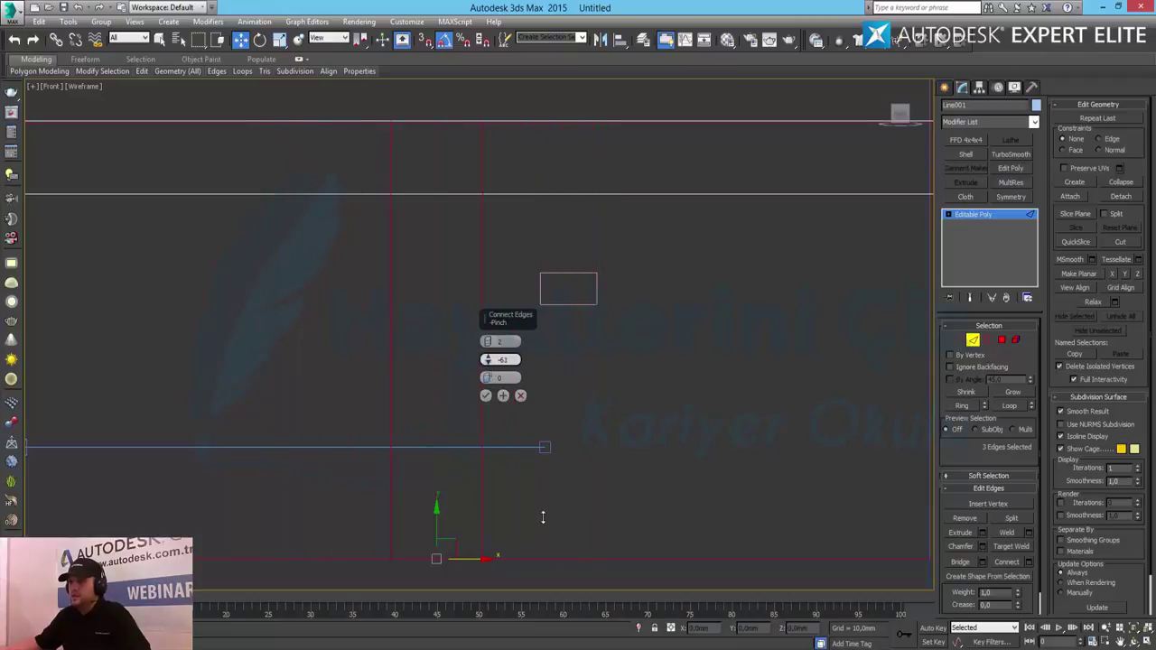
mouse_move(488, 377)
left_mouse_down()
mouse_move(542, 644)
mouse_move(560, 592)
left_mouse_up()
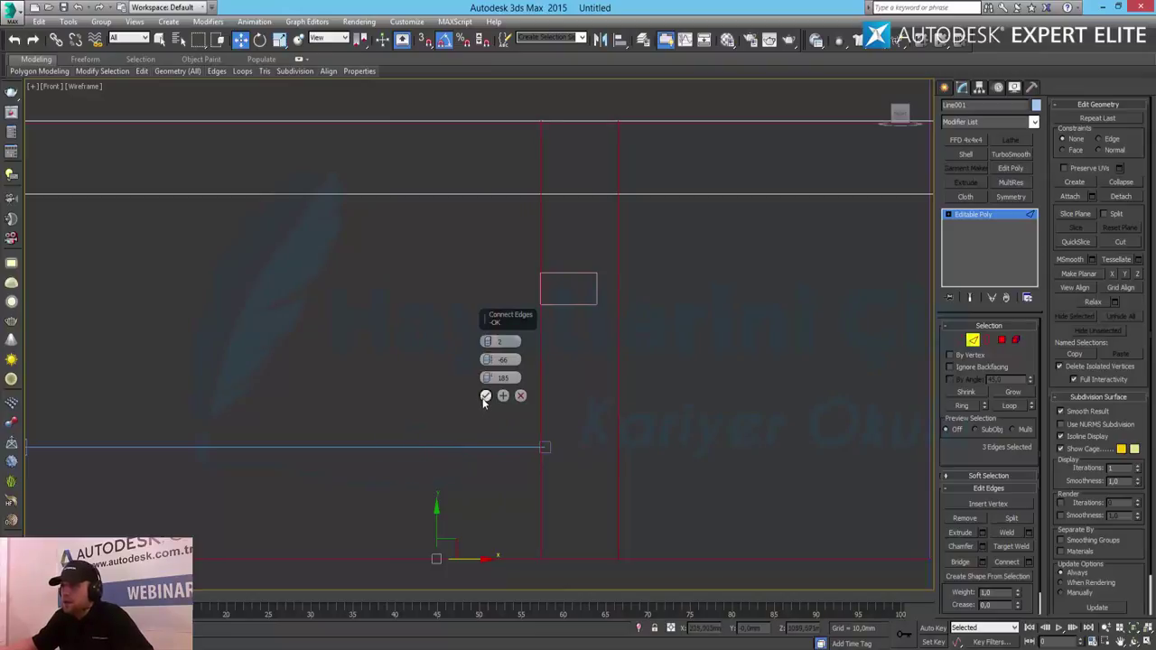
Commit the two connected edges and zoom in on the rectangle area
left_click(486, 396)
middle_click_drag(623, 291, 614, 333)
scroll(614, 332, "up", 3)
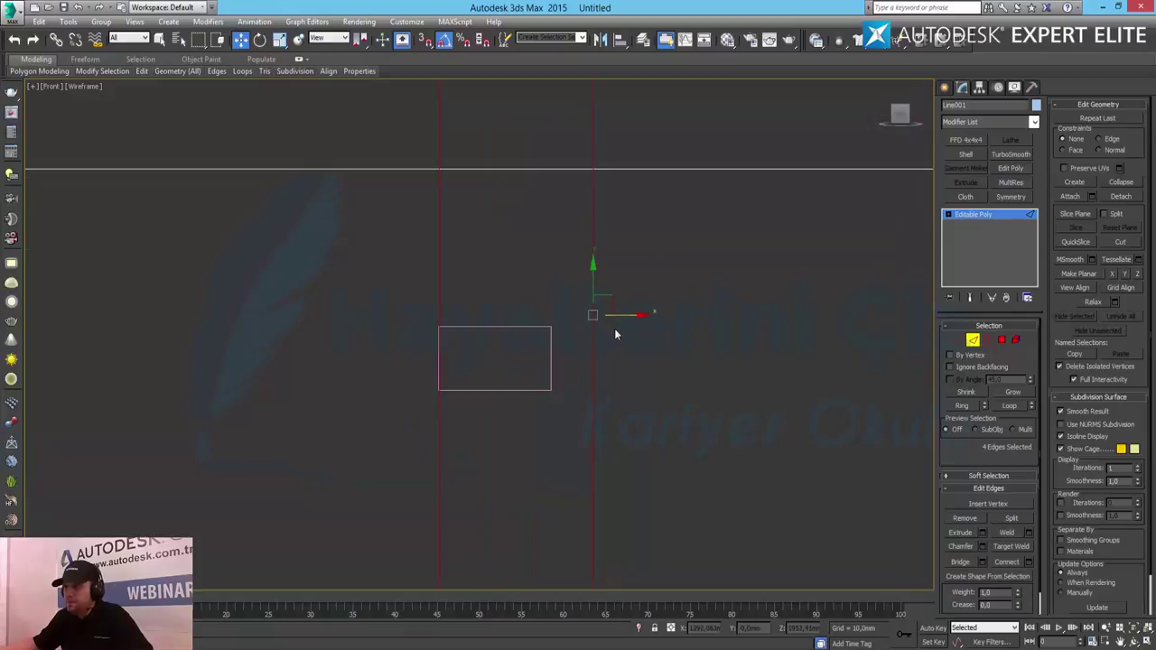
scroll(612, 334, "up", 2)
left_click_drag(628, 309, 624, 310)
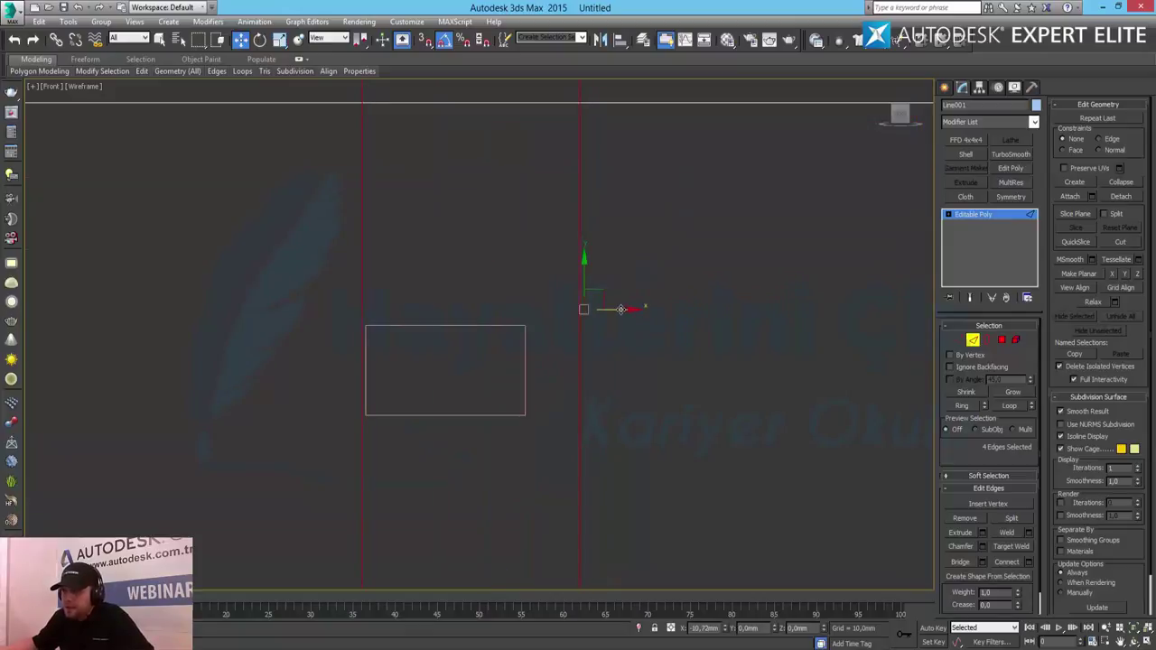
Align the right vertical edge loop with Rectangle001's right side, then select the rectangle
left_click(584, 358)
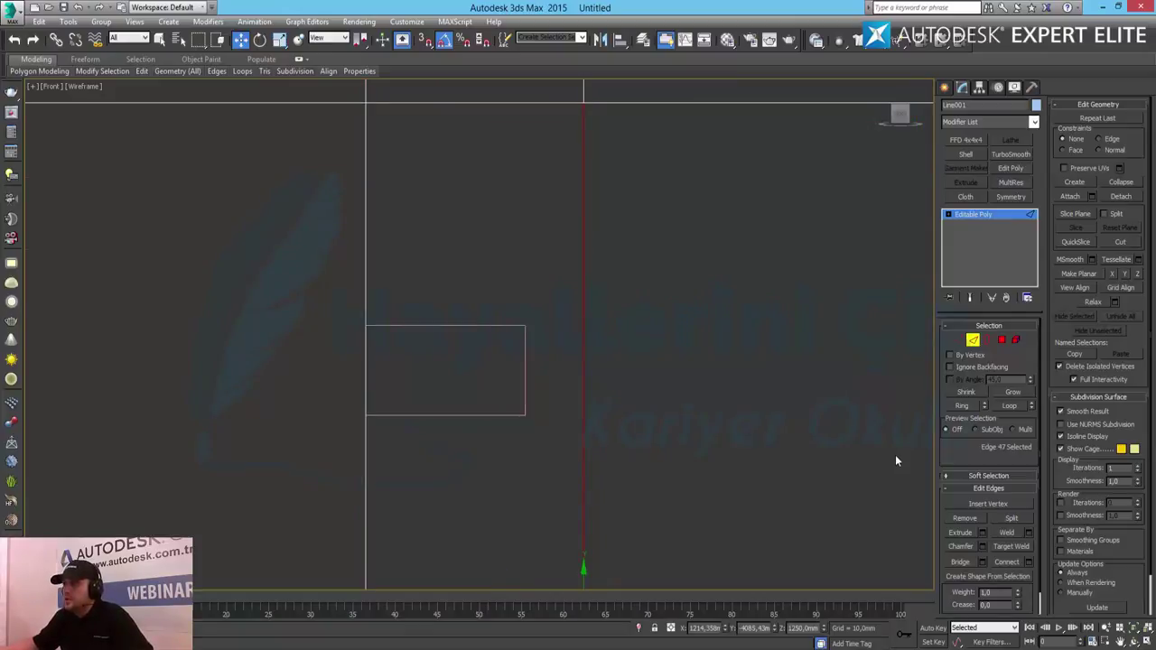
left_click(1005, 406)
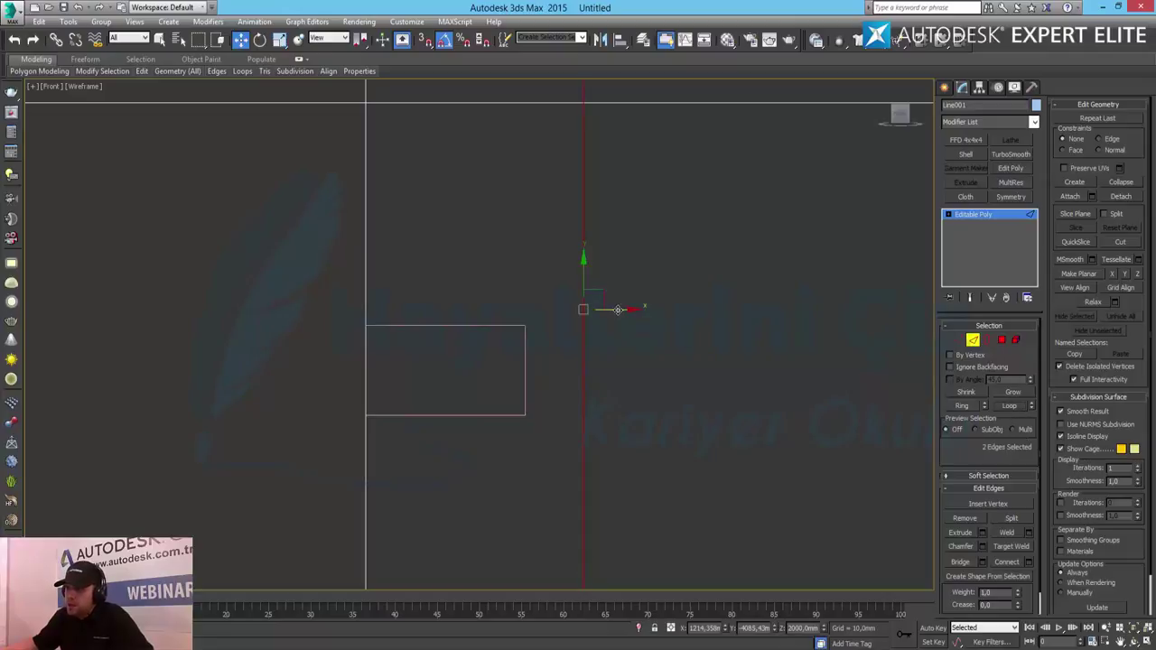
left_click_drag(618, 310, 560, 311)
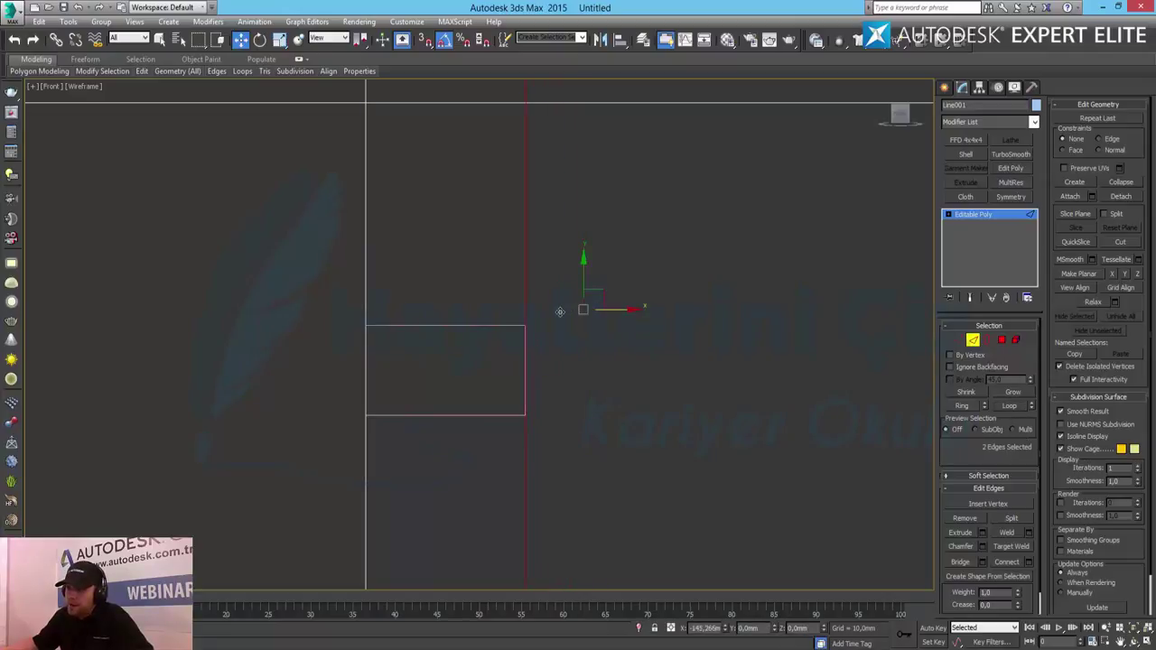
left_click_drag(559, 312, 558, 312)
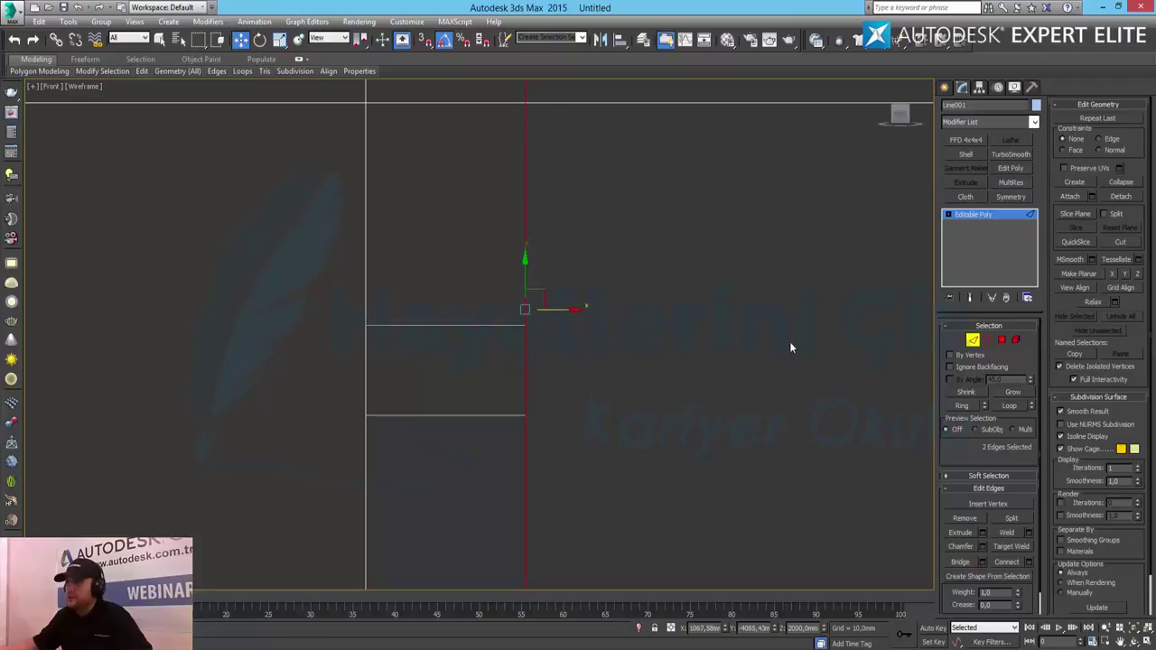
left_click(973, 340)
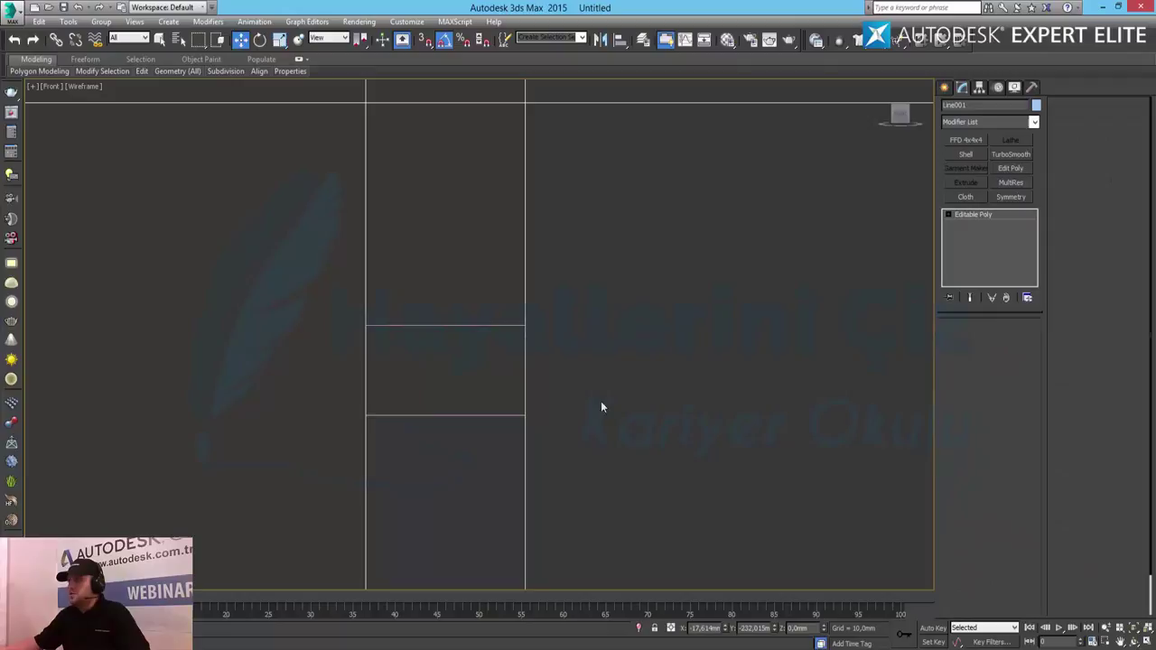
left_click(453, 416)
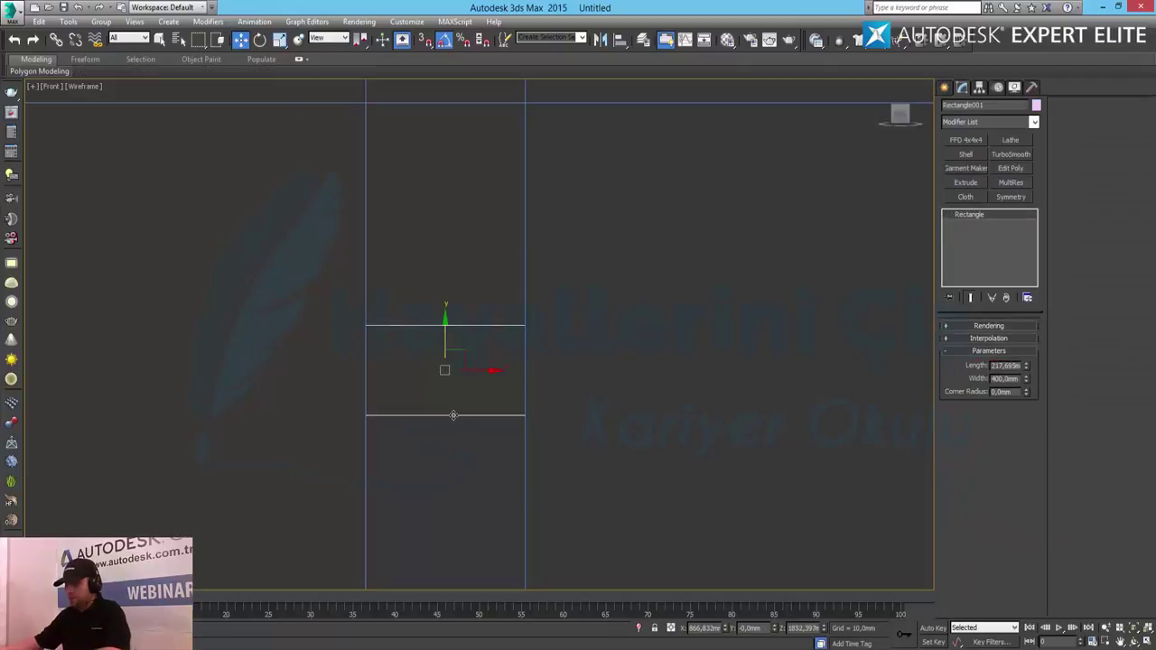
Delete the guide rectangle and select the Line001 wall
key("Delete")
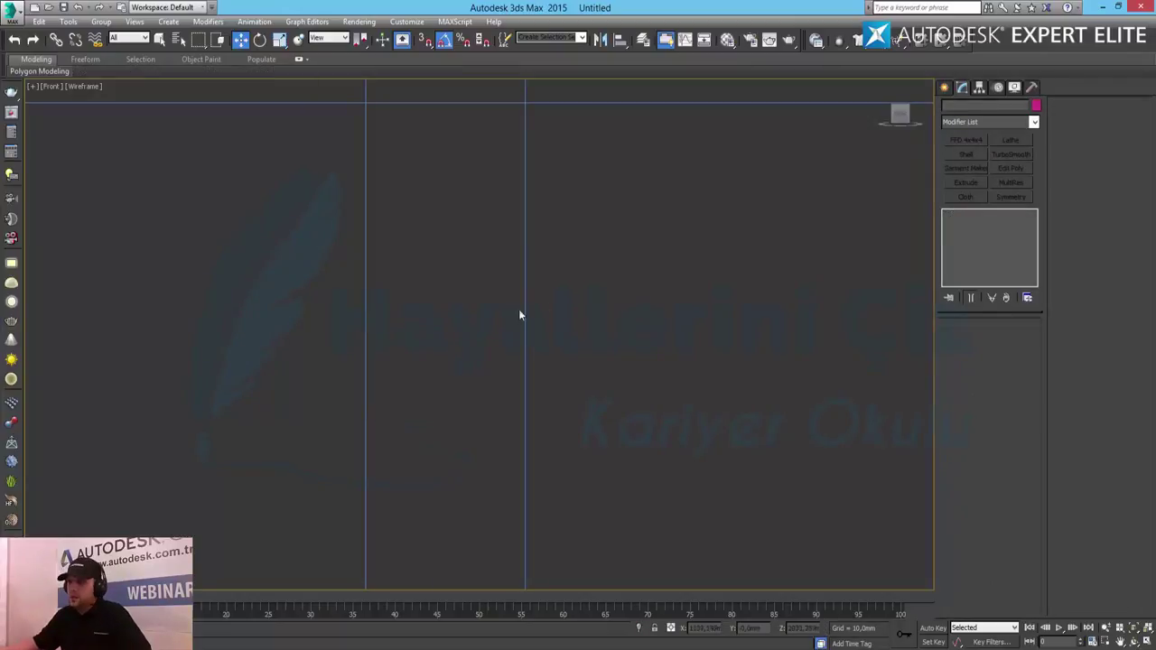
scroll(520, 314, "down", 5)
scroll(544, 247, "down", 2)
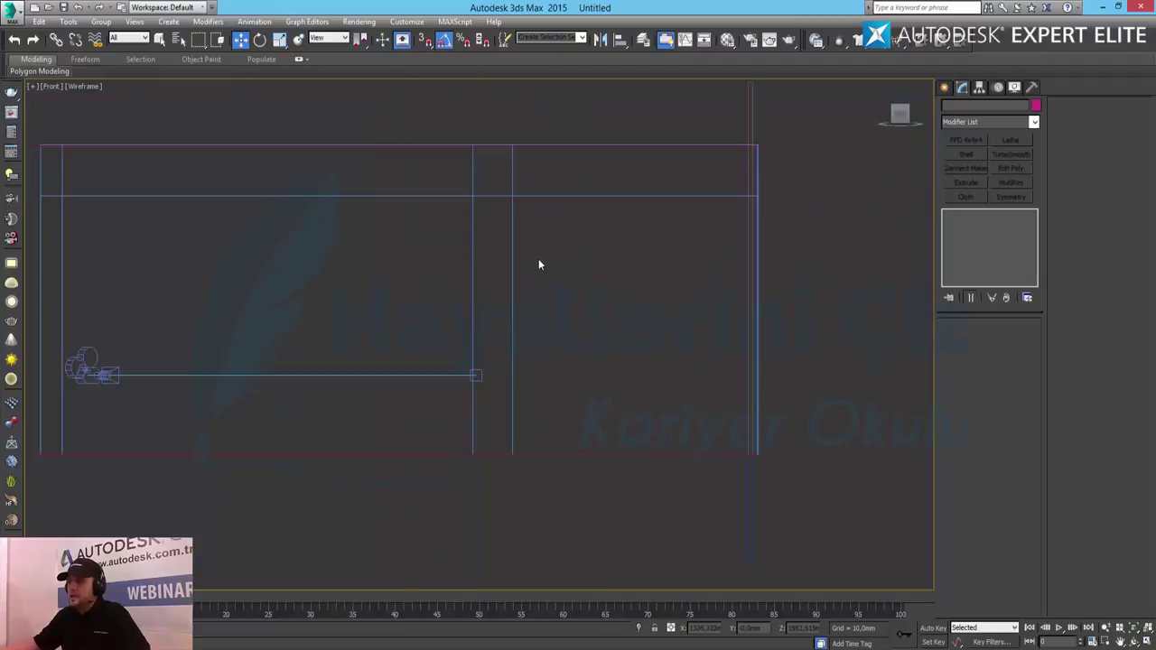
scroll(538, 262, "up", 2)
left_click(501, 171)
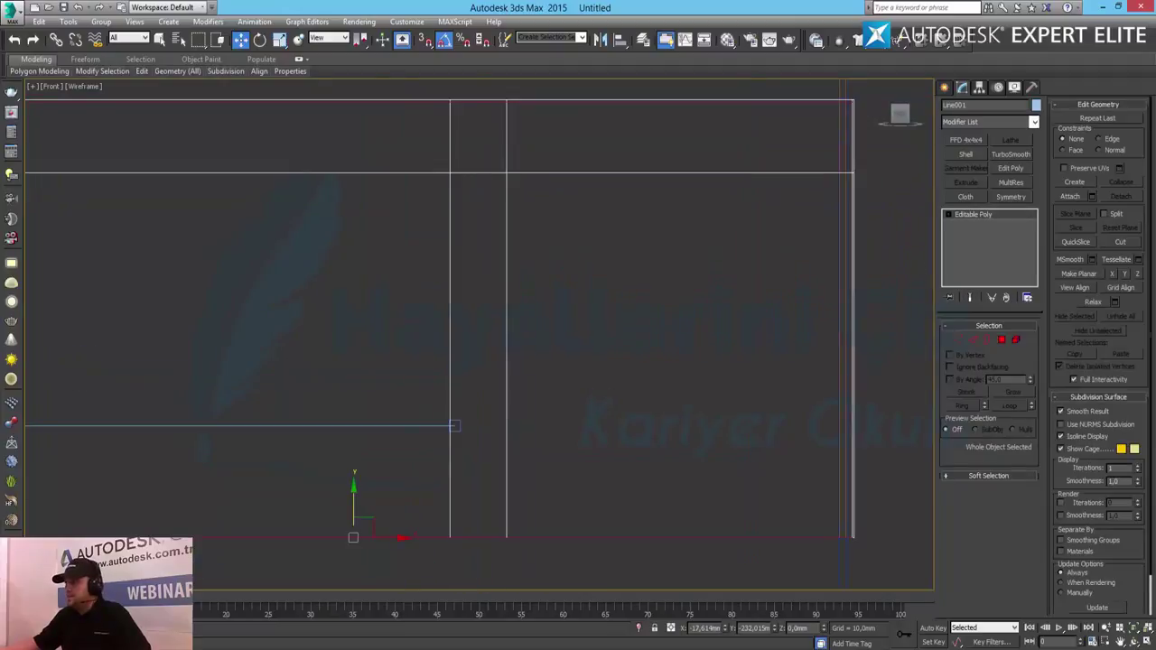
Maximize the Perspective view, reframe it on the floor and walls, then return to four views
left_click(1145, 639)
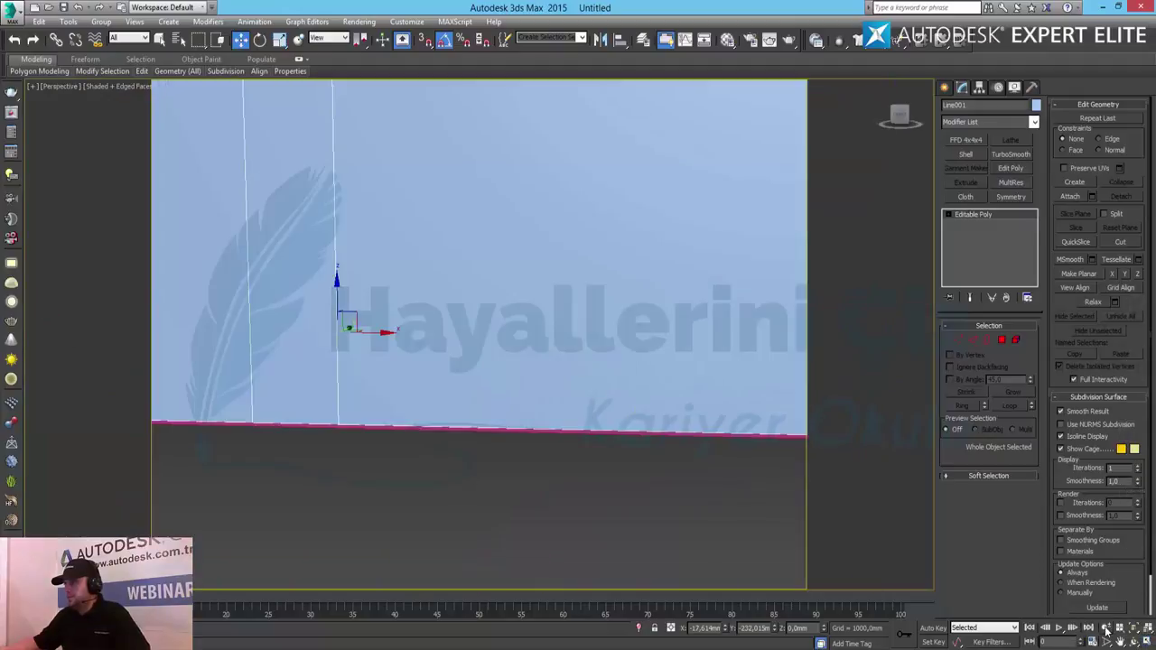
left_click(1145, 640)
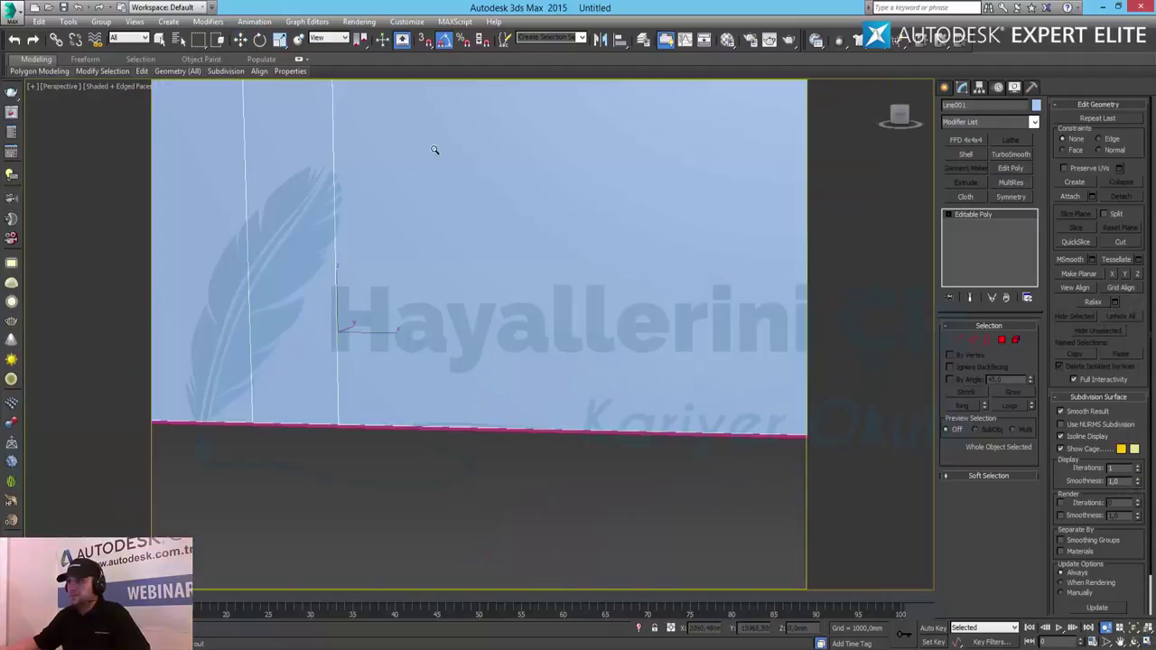
scroll(395, 256, "up", 5)
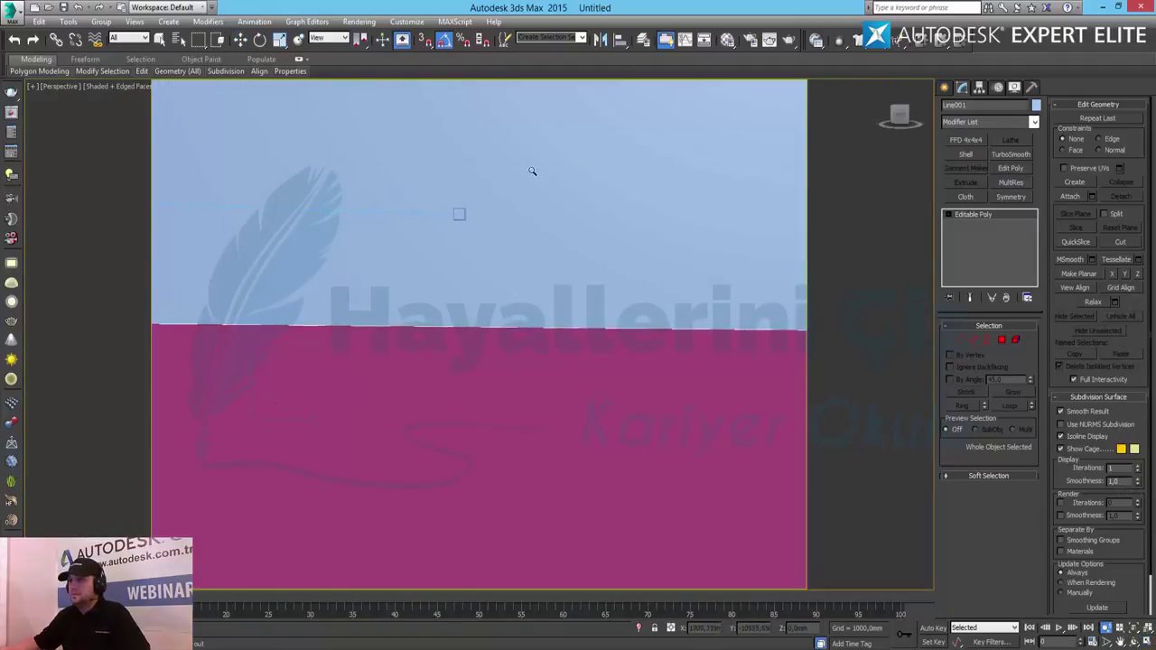
mouse_move(532, 172)
middle_mouse_down()
mouse_move(488, 410)
mouse_move(466, 330)
middle_mouse_up()
scroll(467, 330, "up", 2)
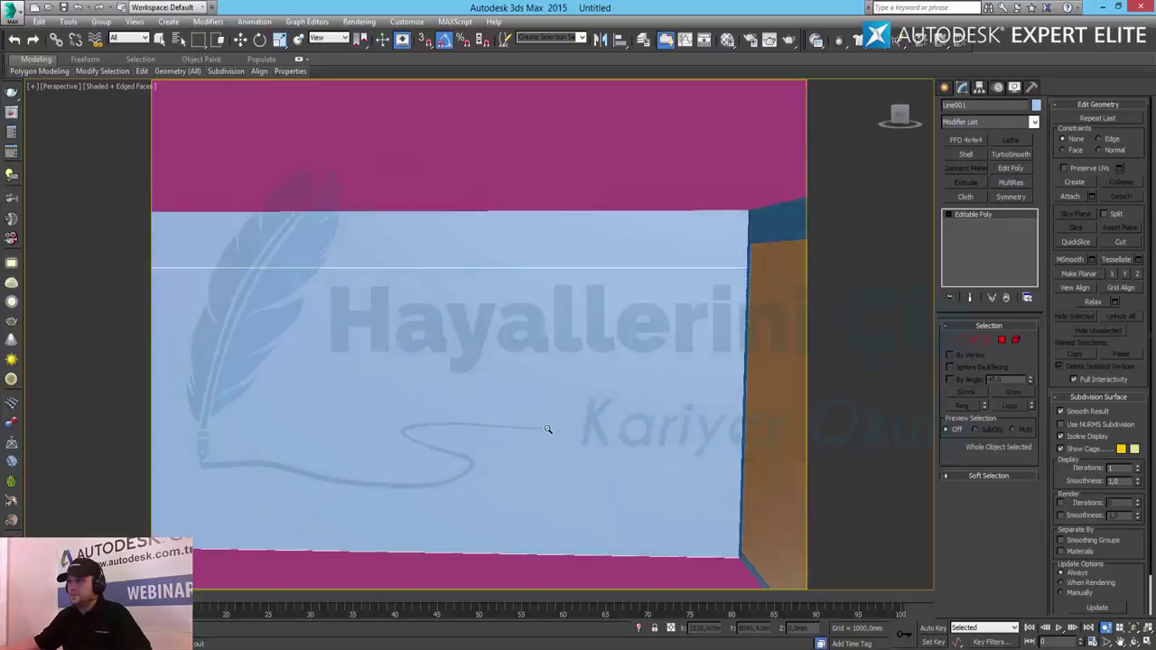
scroll(563, 427, "up", 3)
scroll(560, 429, "down", 2)
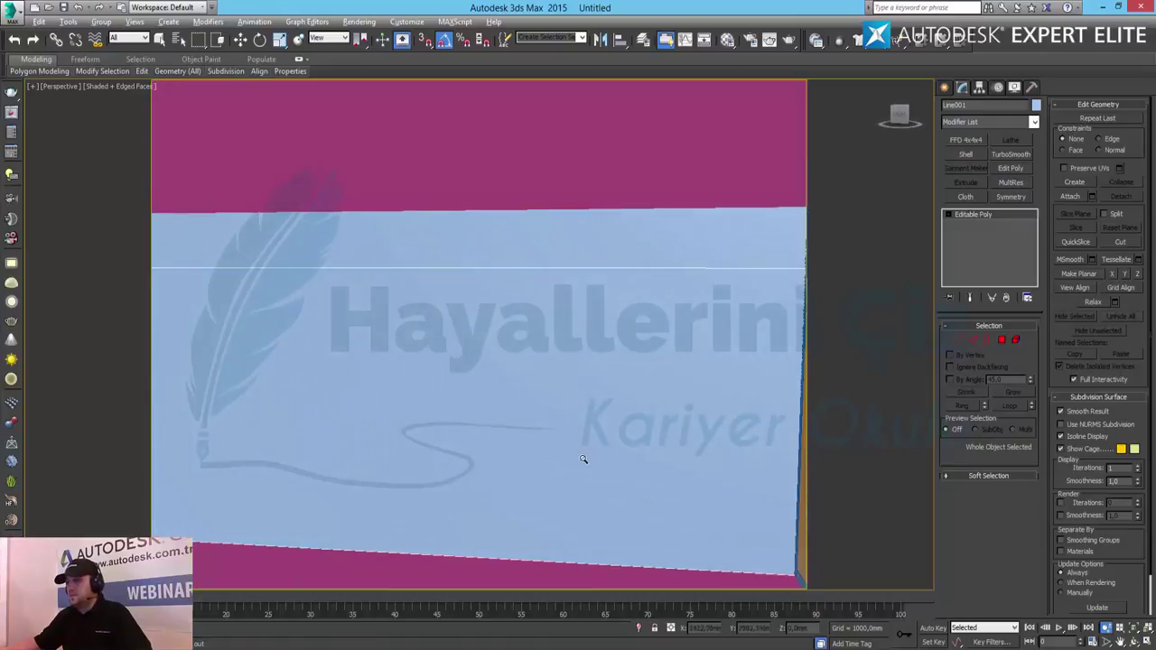
scroll(560, 452, "down", 2)
scroll(596, 451, "down", 2)
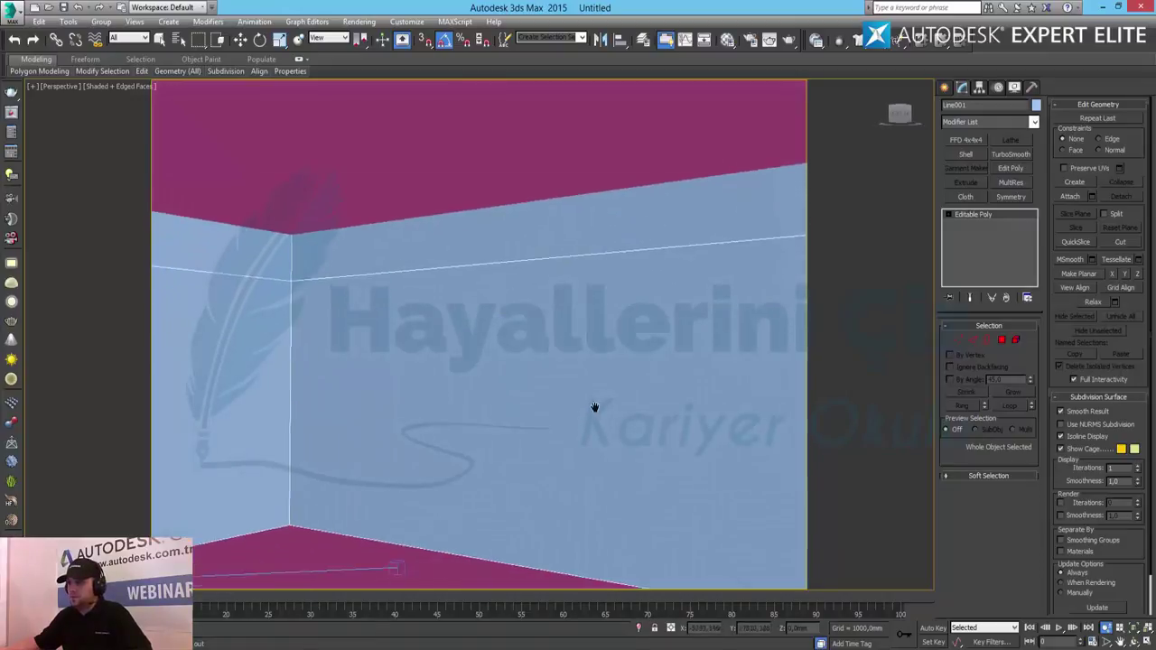
scroll(539, 380, "up", 2)
scroll(536, 392, "up", 2)
middle_click_drag(536, 392, 569, 400)
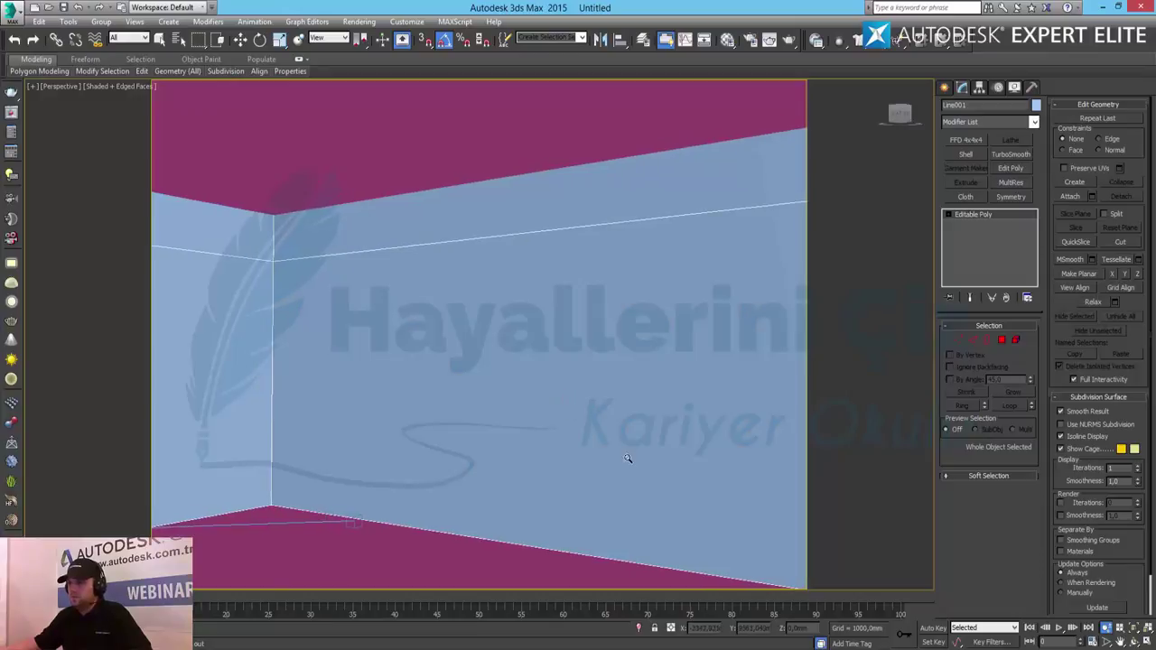
scroll(623, 451, "up", 3)
scroll(523, 428, "down", 3)
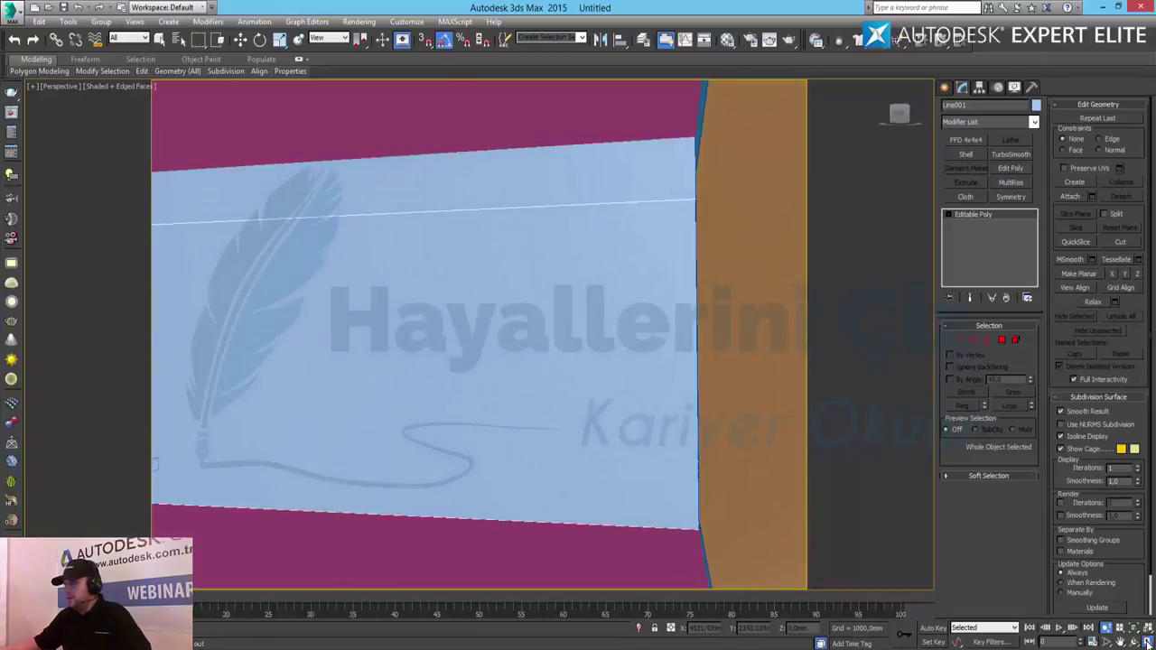
key("alt+w")
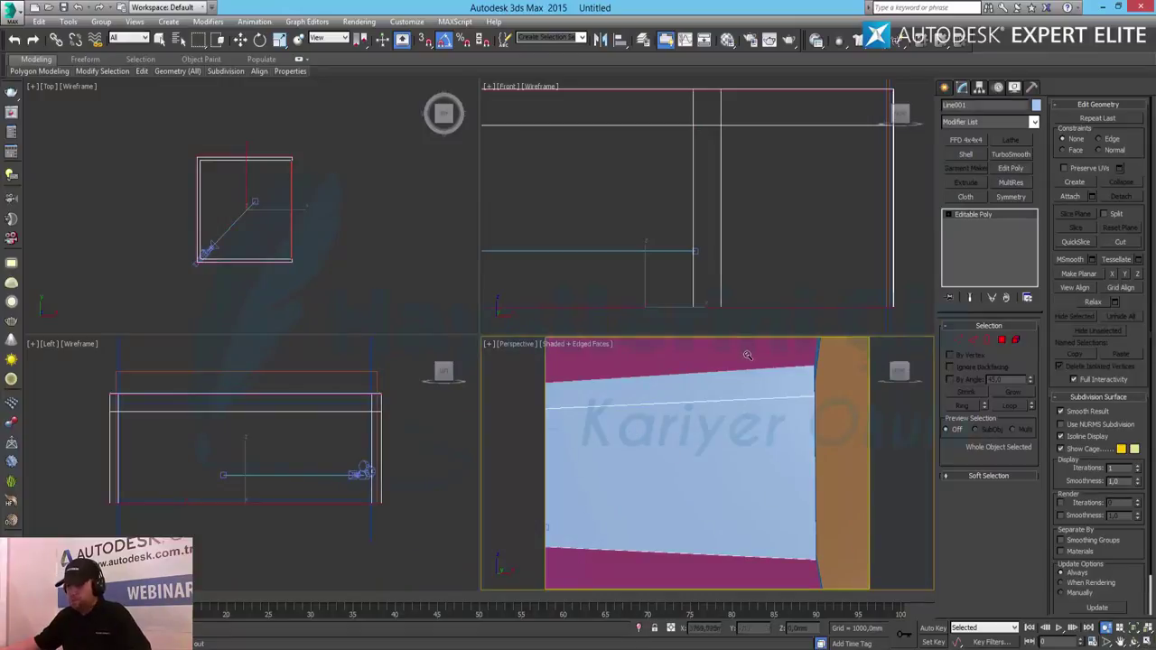
Connect a ring of horizontal wall edges with two new vertical edges
key("2")
key("w")
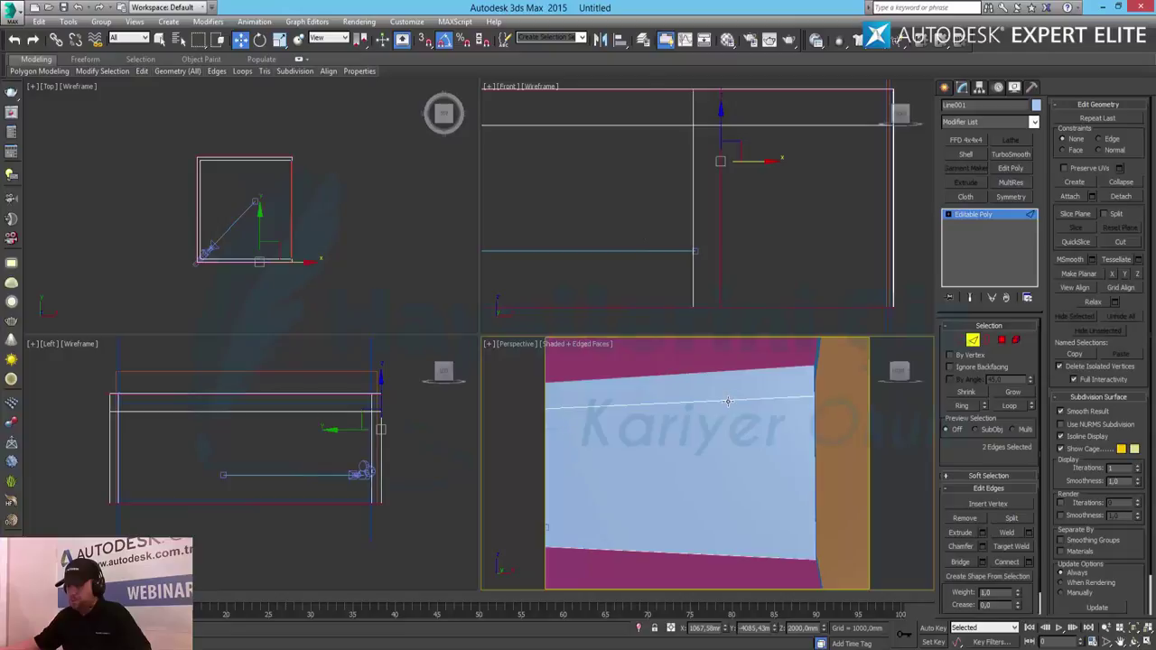
left_click(728, 401)
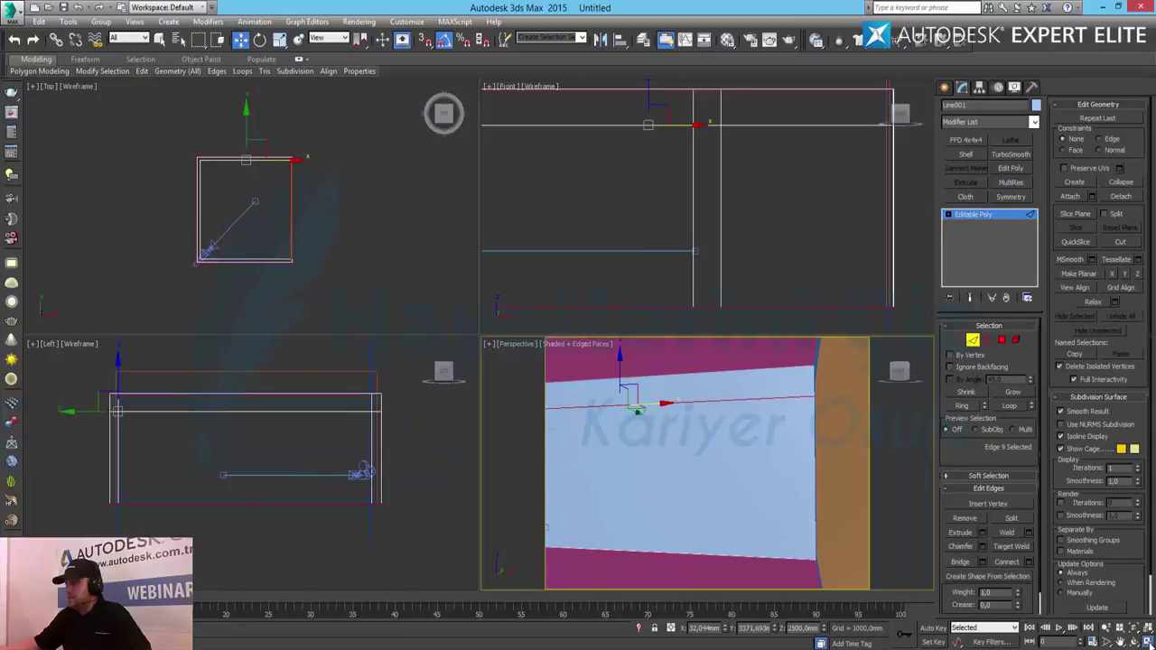
key("alt+w")
left_click(965, 406)
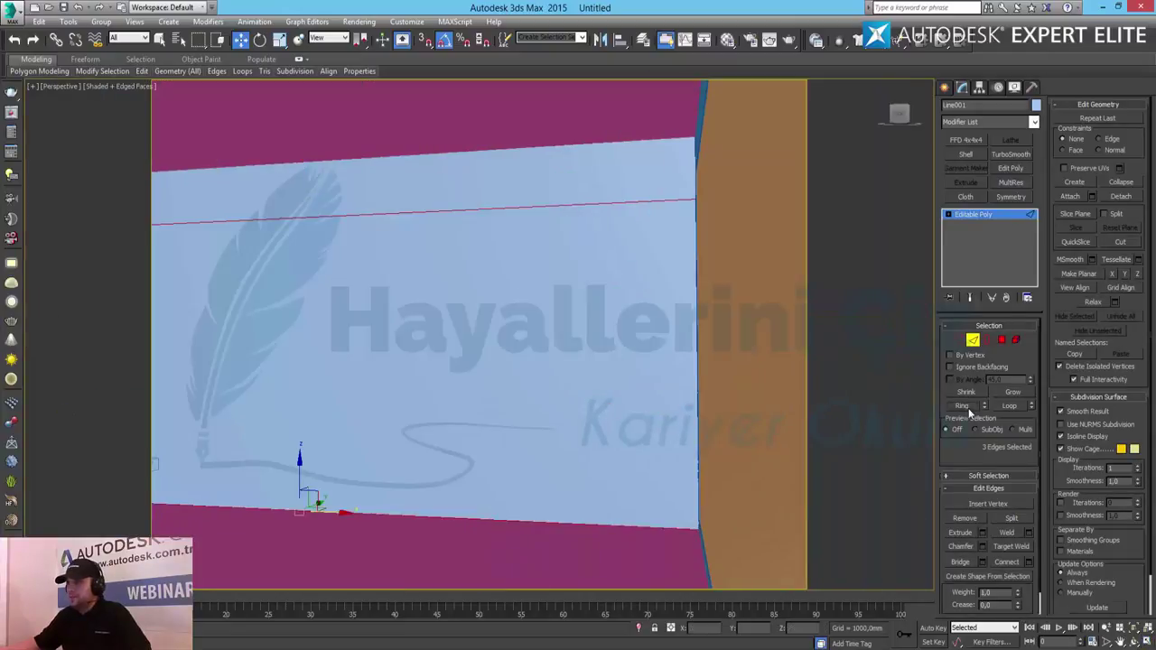
left_click(1029, 562)
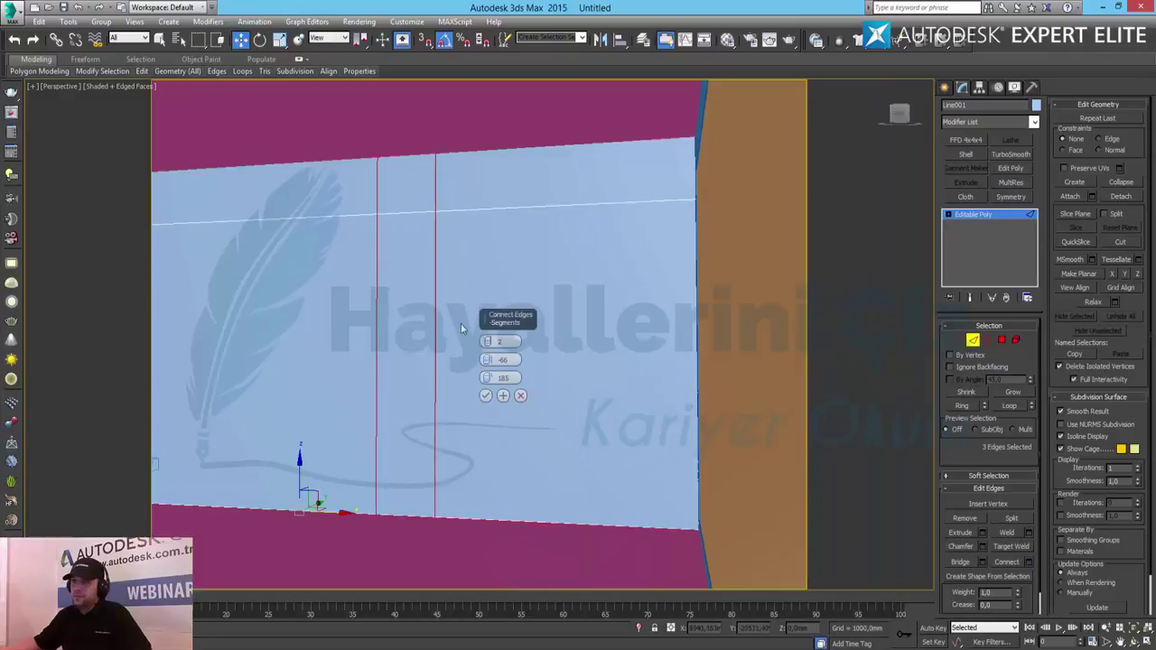
left_click(486, 396)
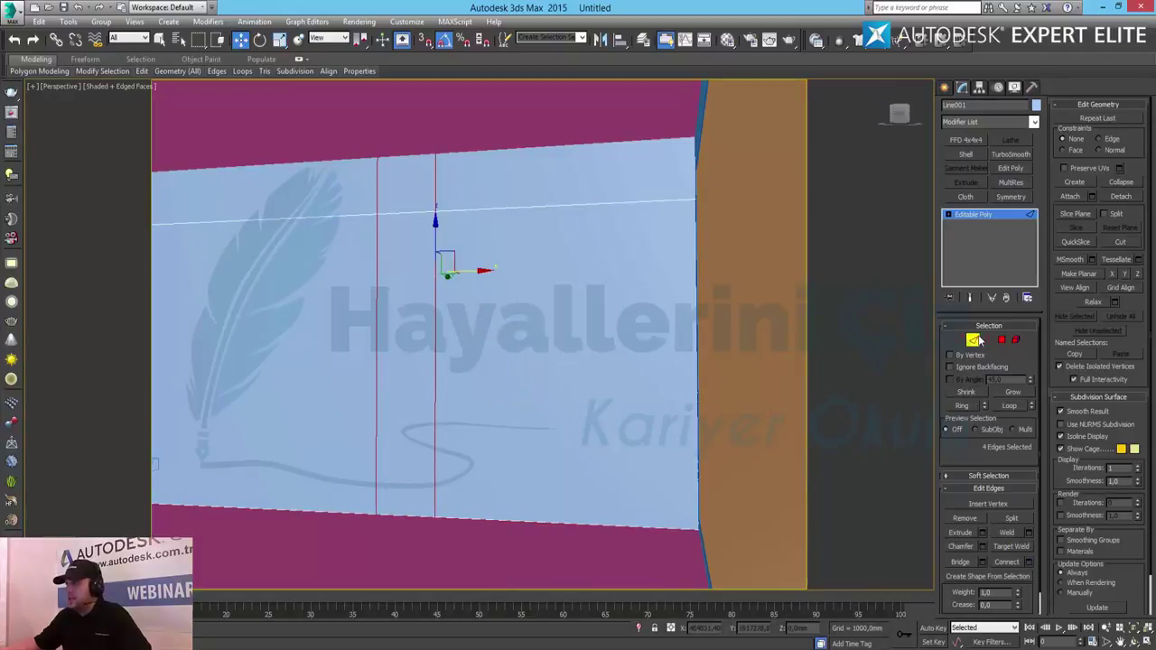
Select the two strip polygons between the new edges and extrude them inward, trying -200
left_click(1002, 340)
left_click(419, 188)
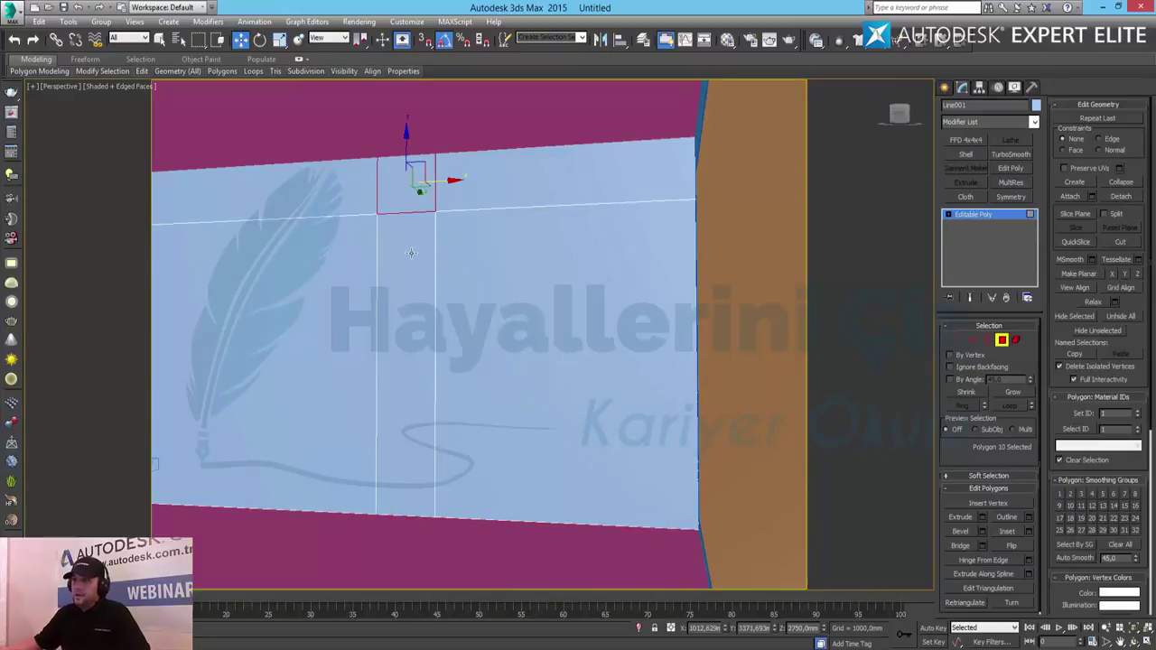
left_click(411, 261, "ctrl")
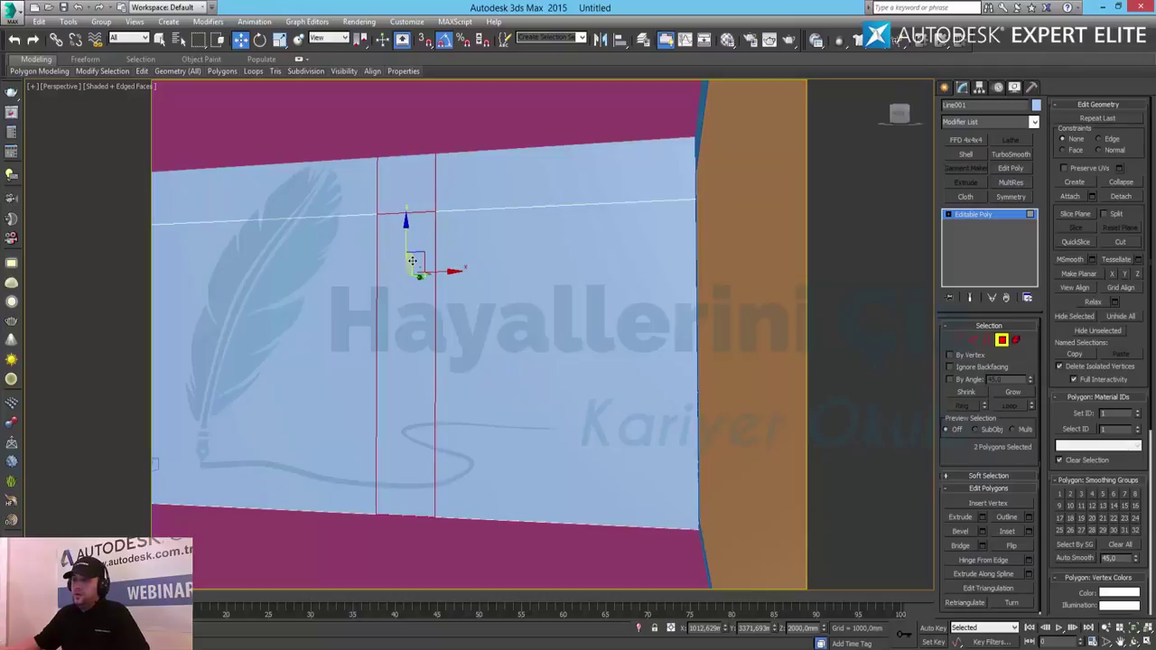
left_click(982, 517)
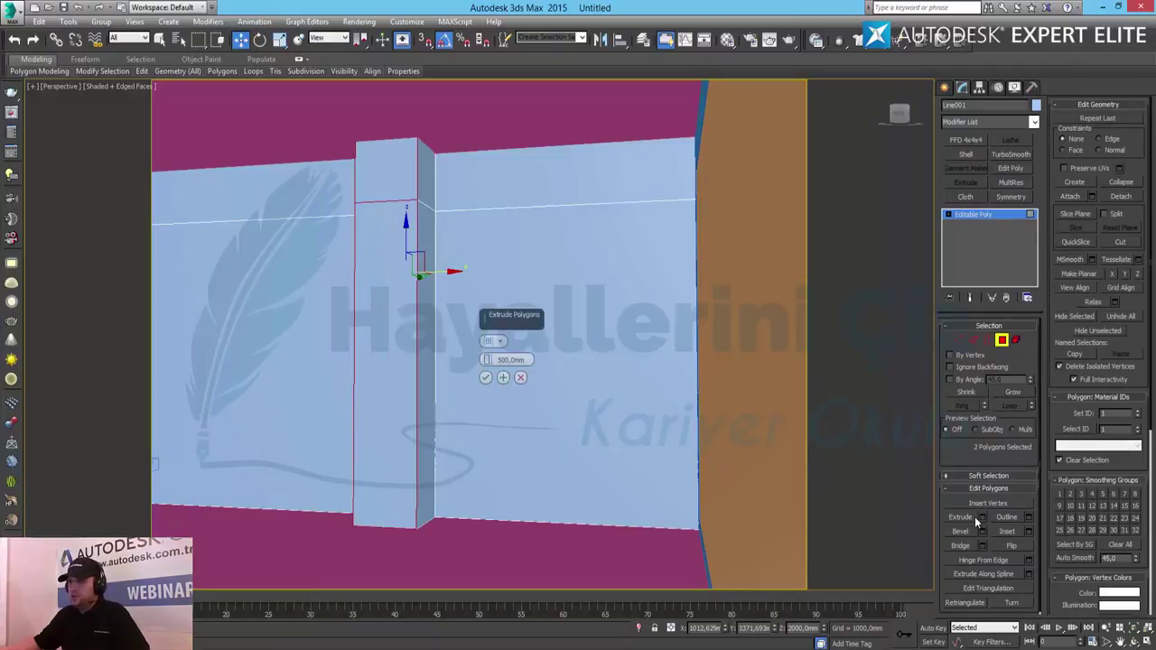
double_click(503, 360)
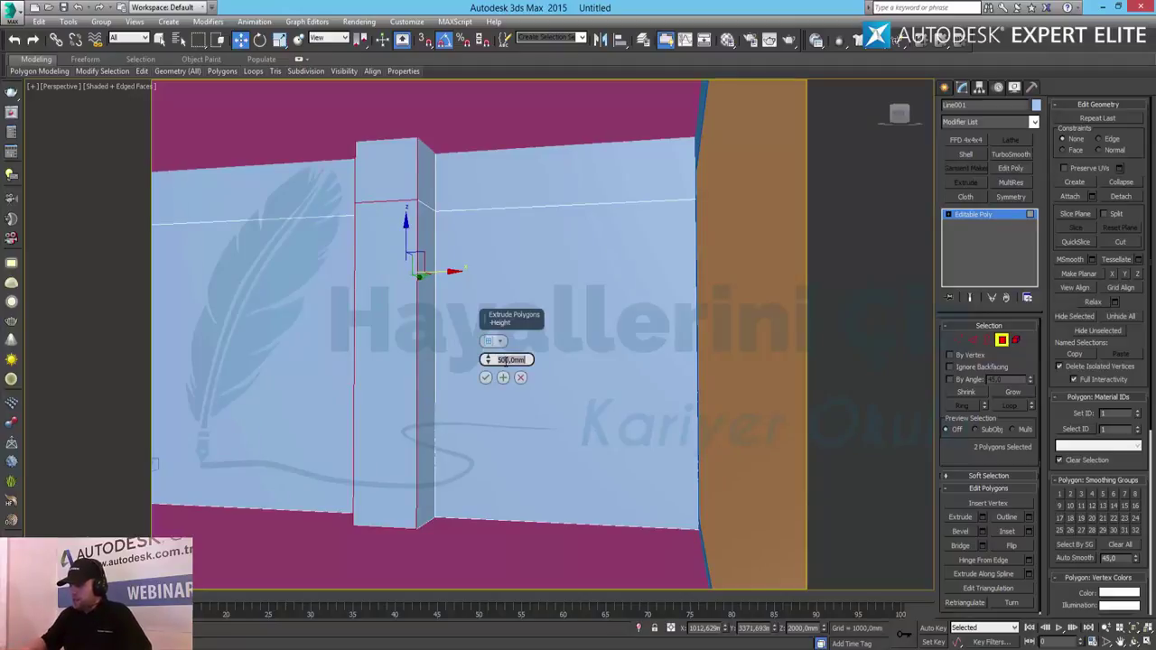
type("-")
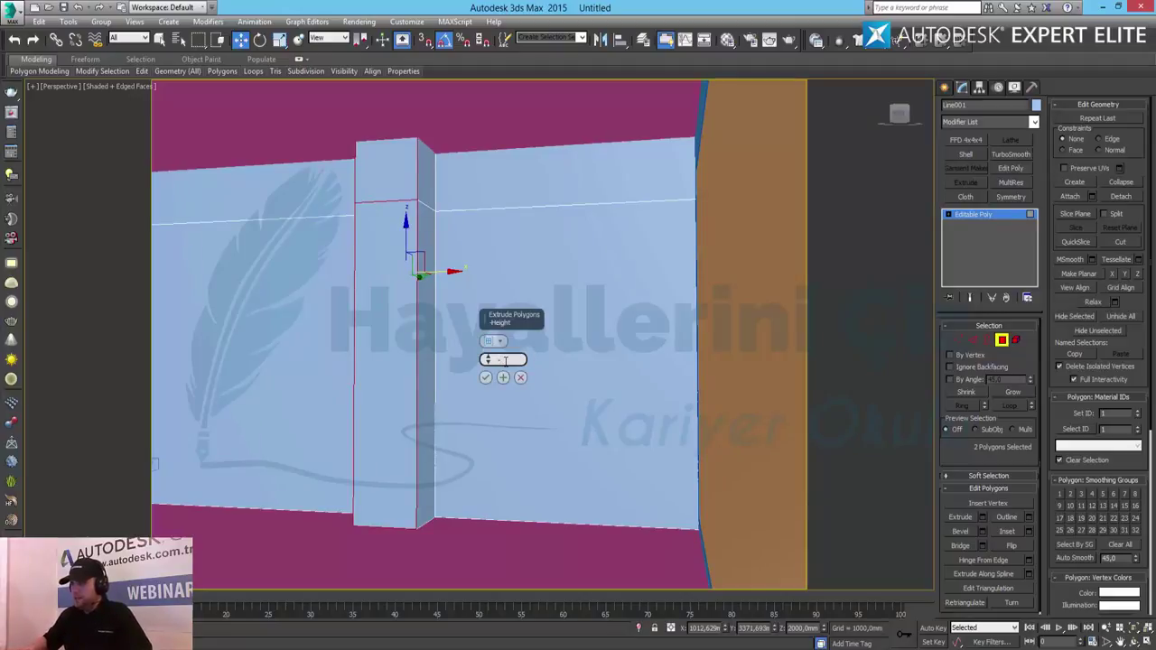
type("200")
key("Return")
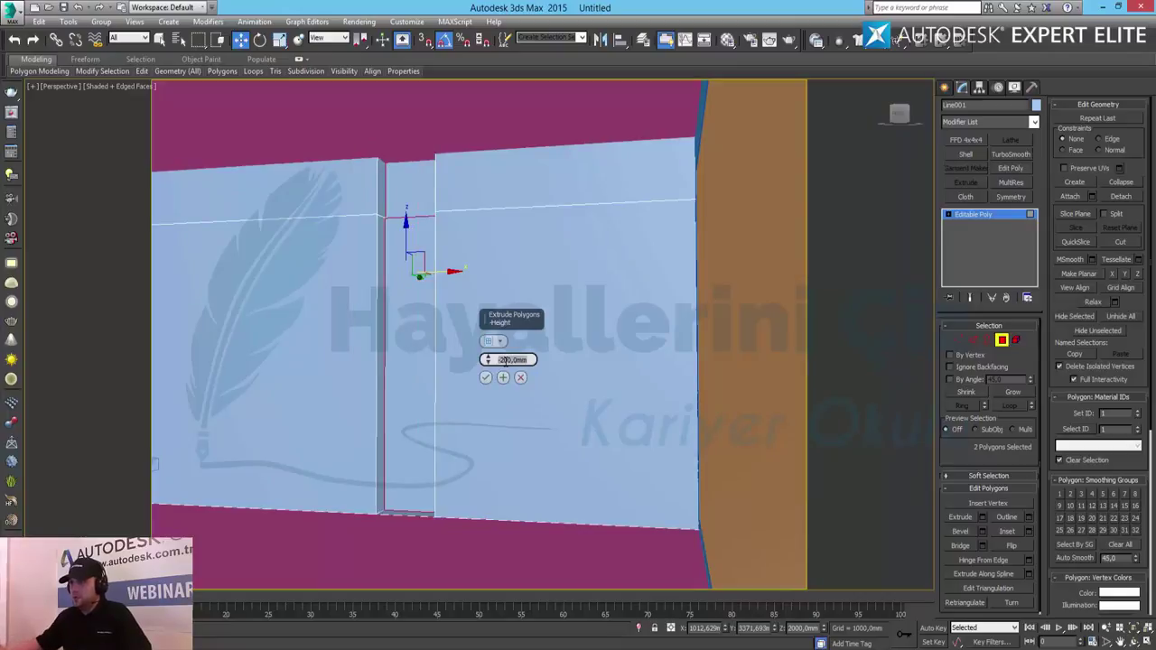
Settle the extrusion height at -60 mm and confirm the niche
type("-100")
key("Return")
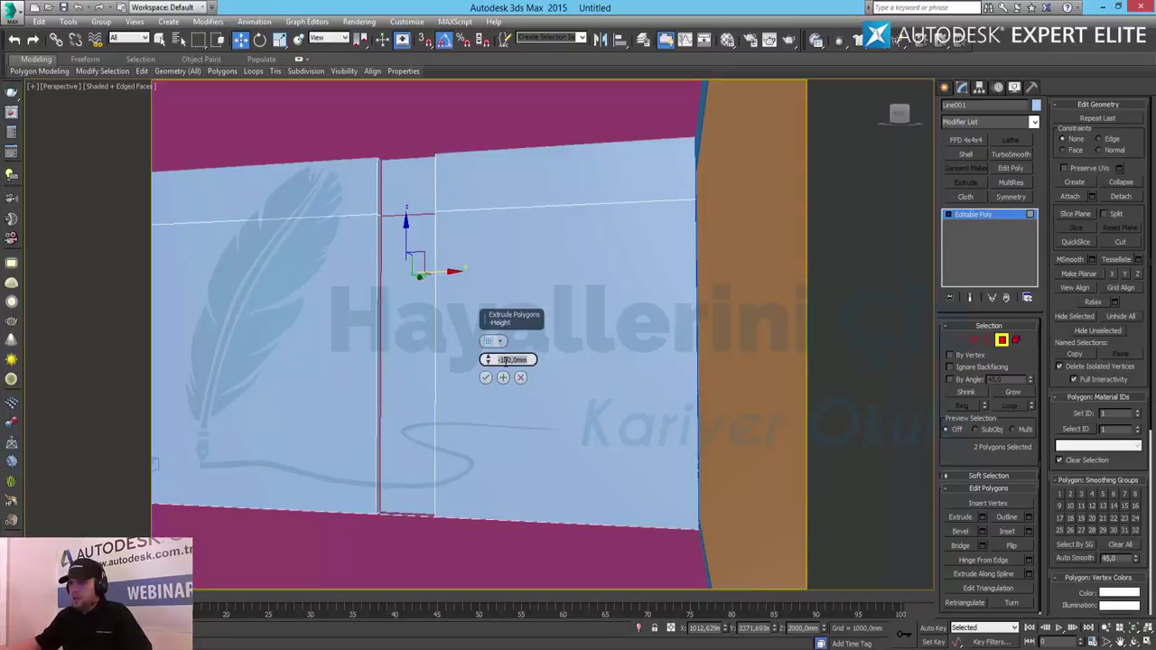
type("-1")
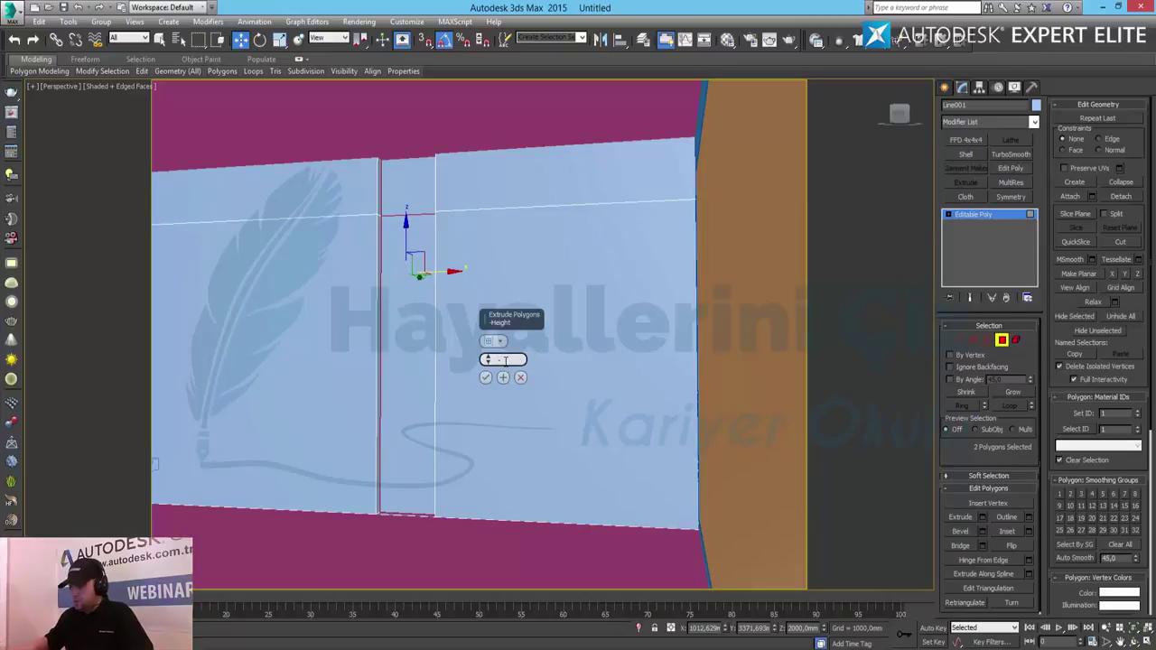
type("50")
key("Return")
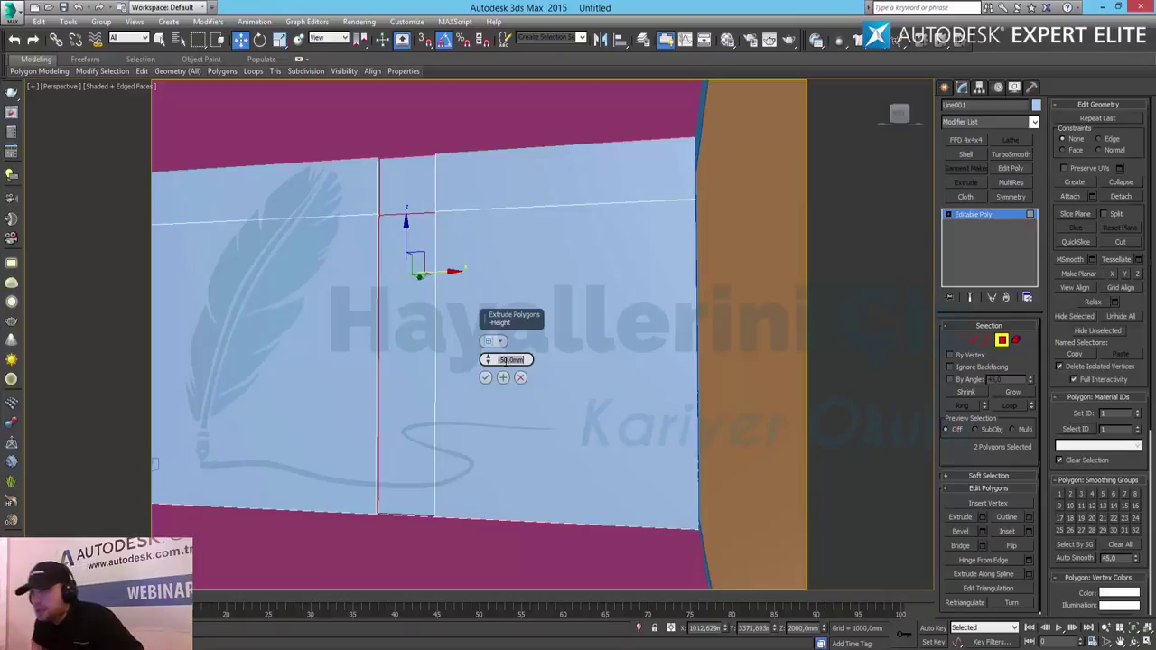
type("-55")
key("Return")
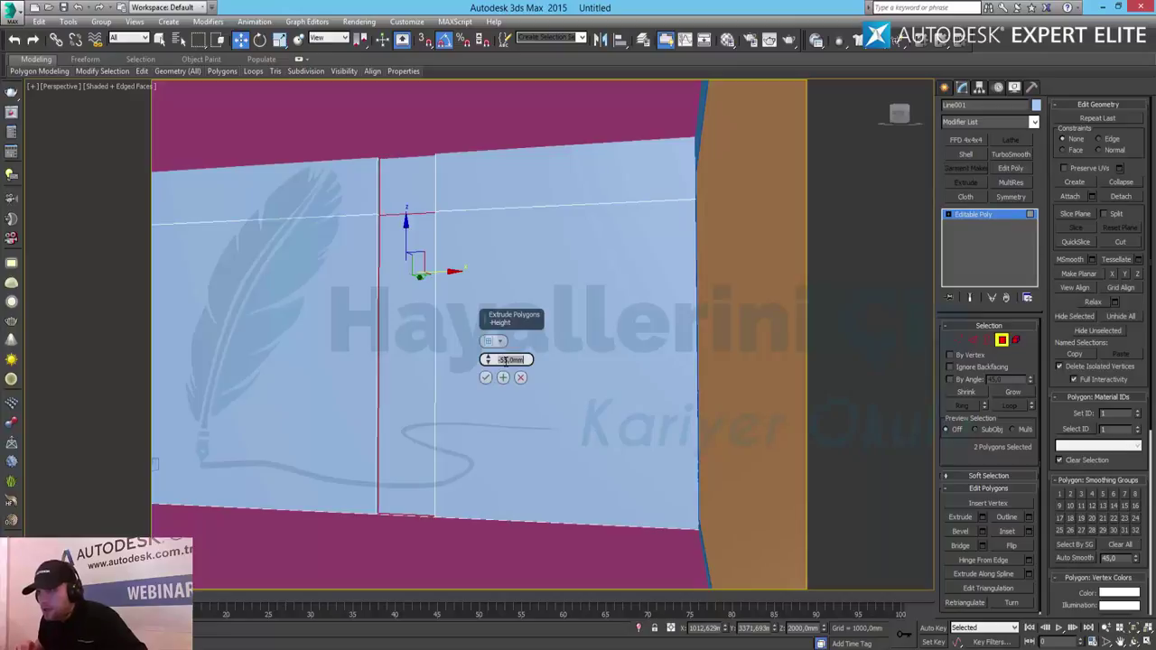
type("-60")
key("Return")
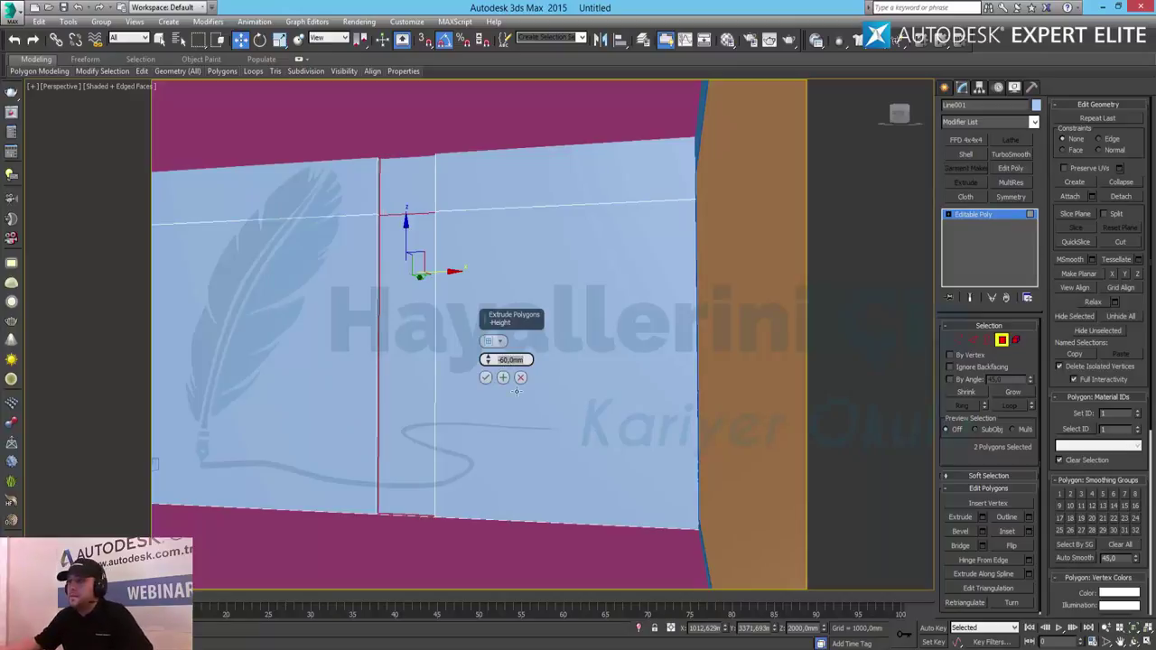
left_click(487, 378)
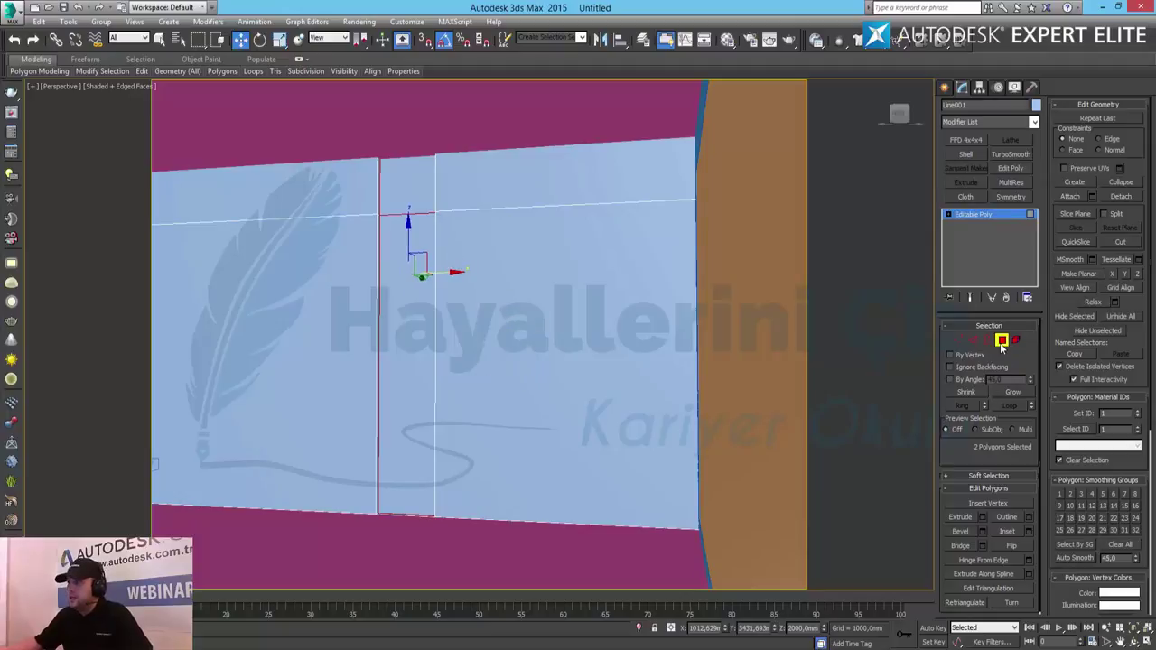
Leave Polygon mode and set the walls' object colour to grey
left_click(1001, 340)
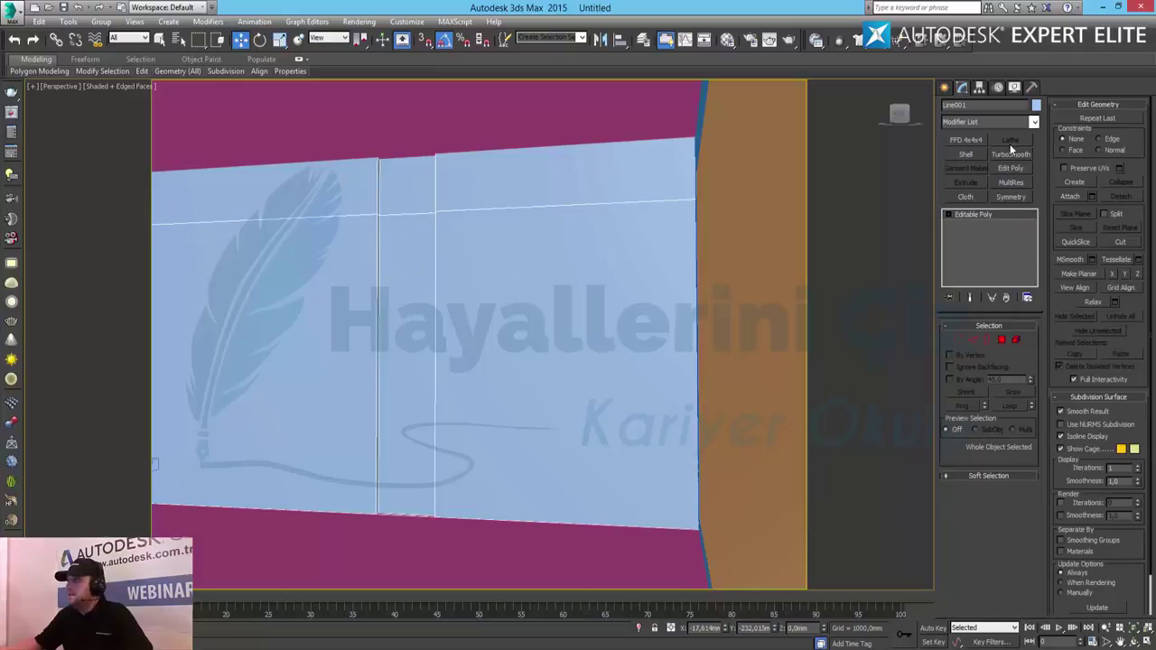
left_click(1035, 106)
left_click(659, 359)
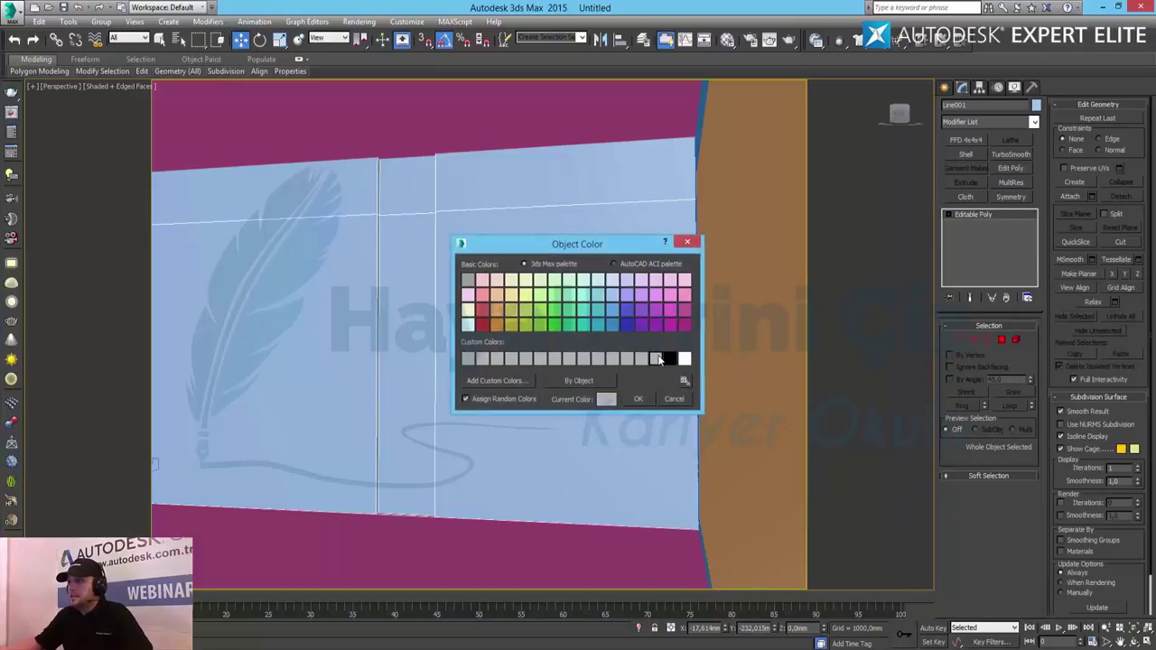
left_click(637, 399)
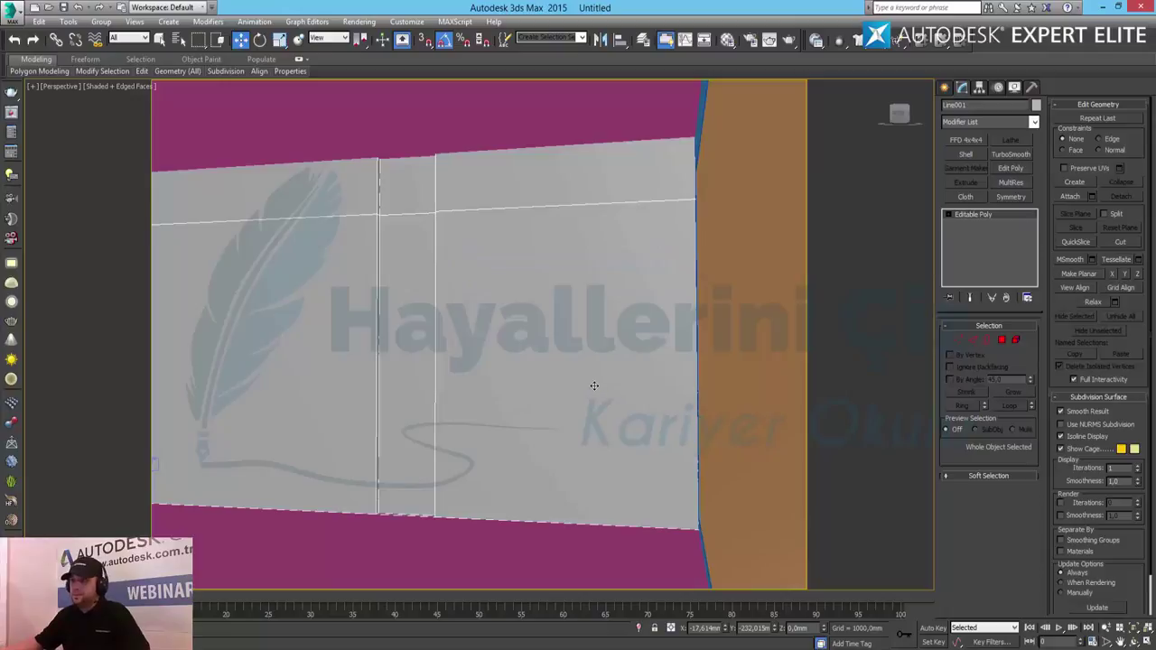
Set the ceiling plane Plane002's object colour to white
left_click(580, 103)
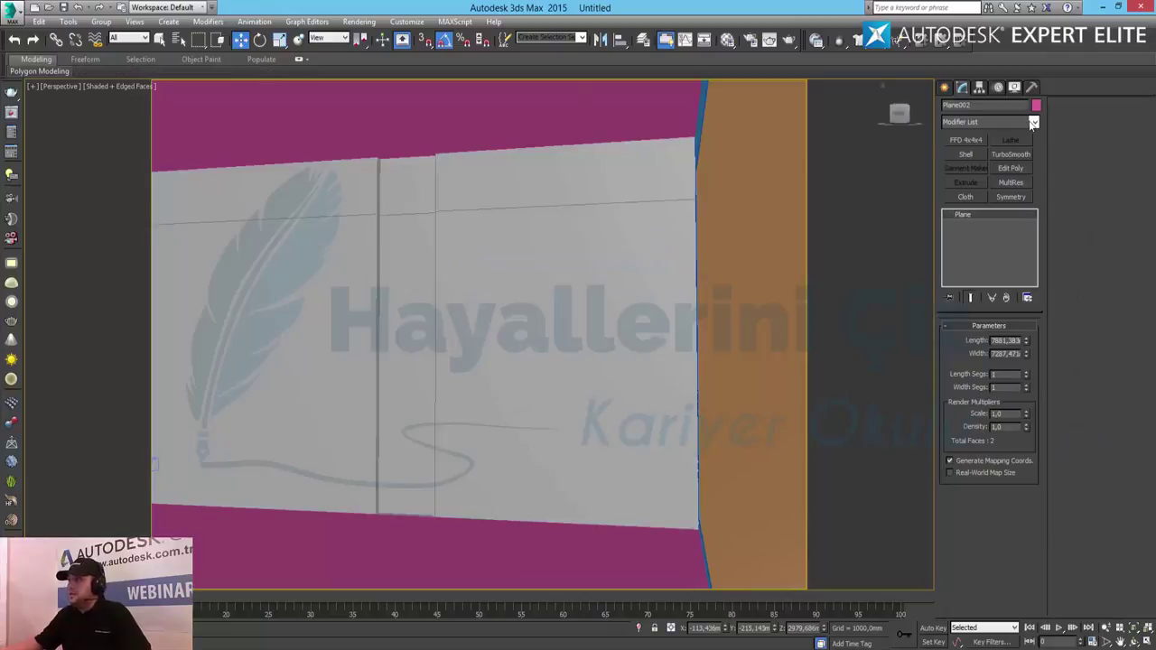
left_click(1036, 106)
left_click(684, 359)
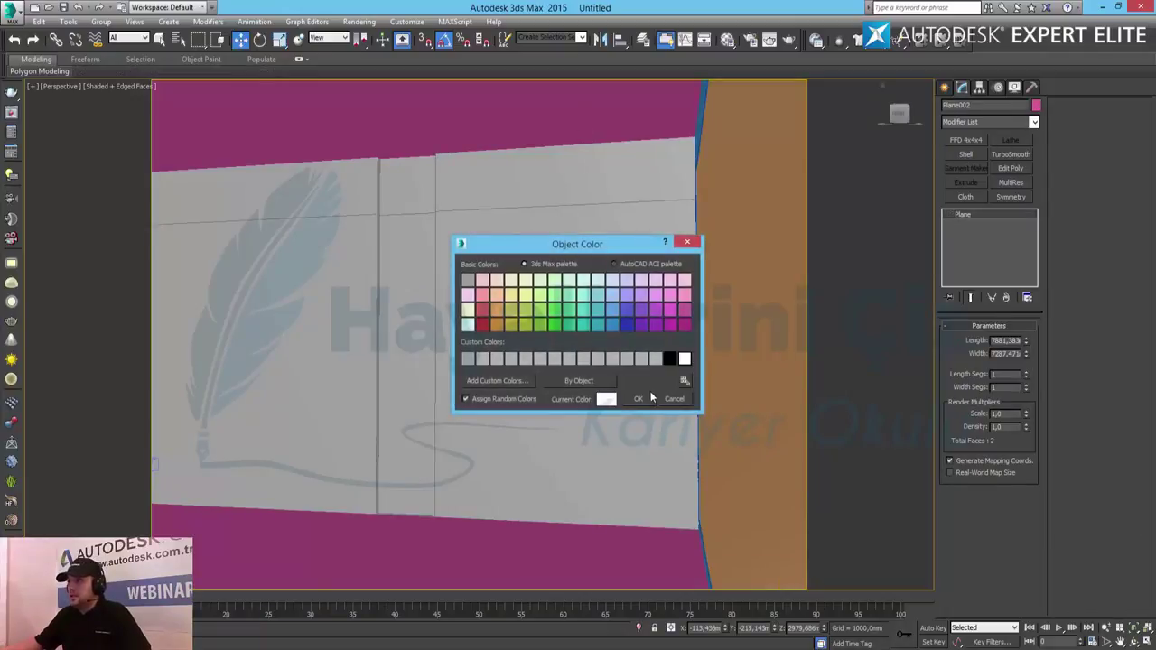
left_click(638, 399)
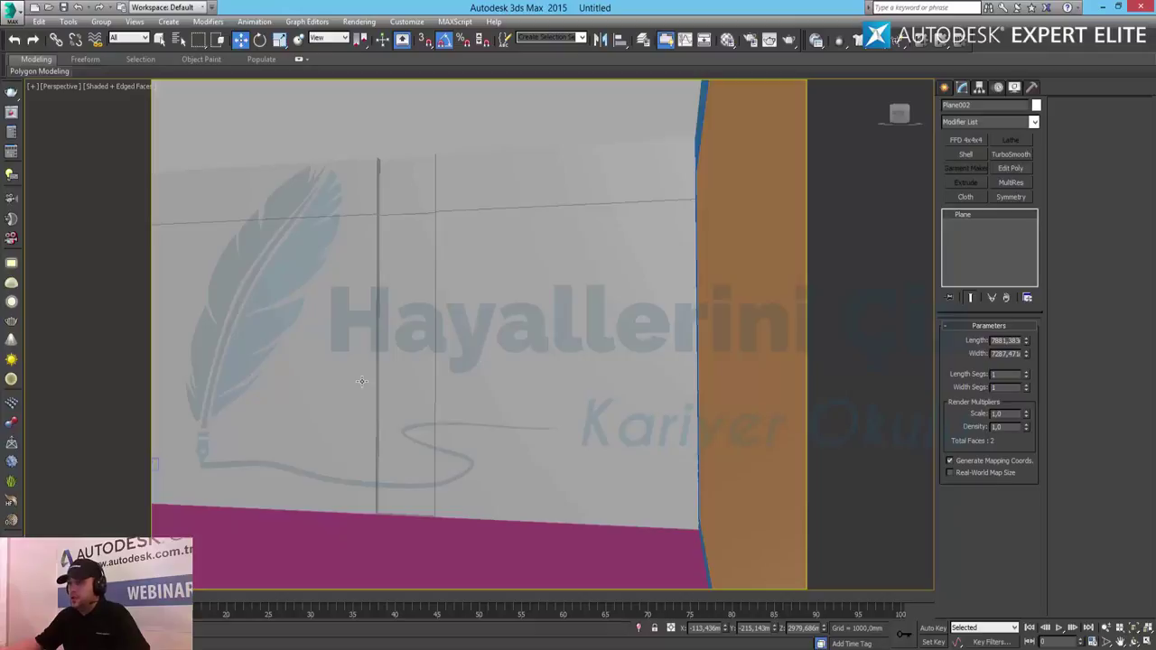
middle_click_drag(363, 382, 493, 384)
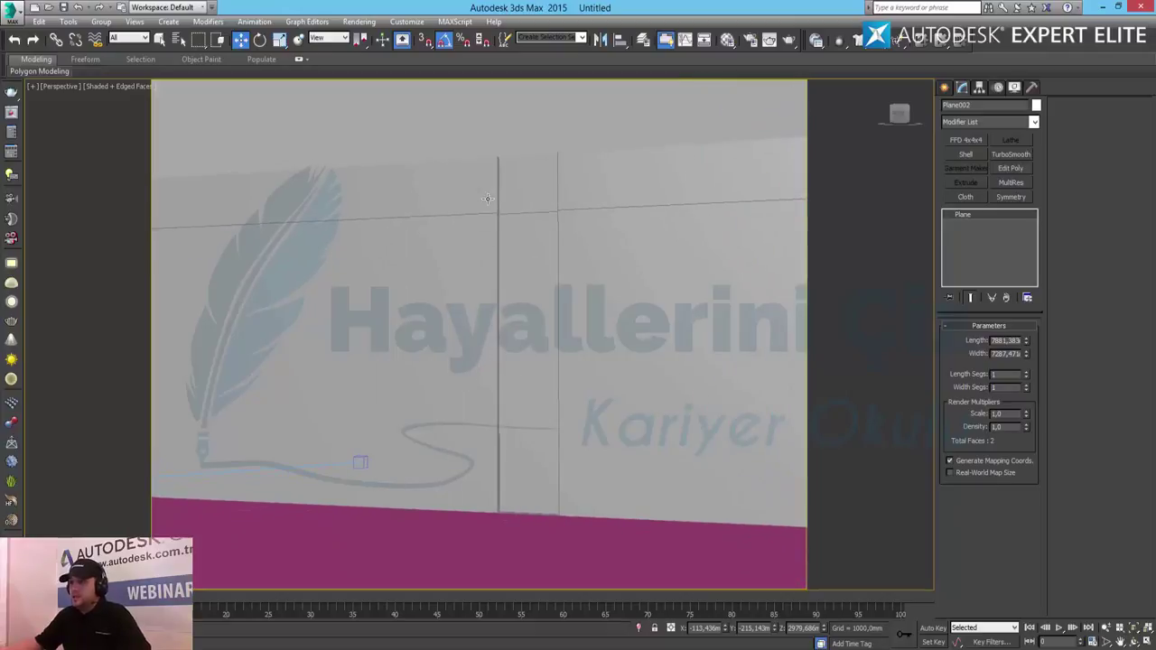
middle_click_drag(662, 387, 593, 391)
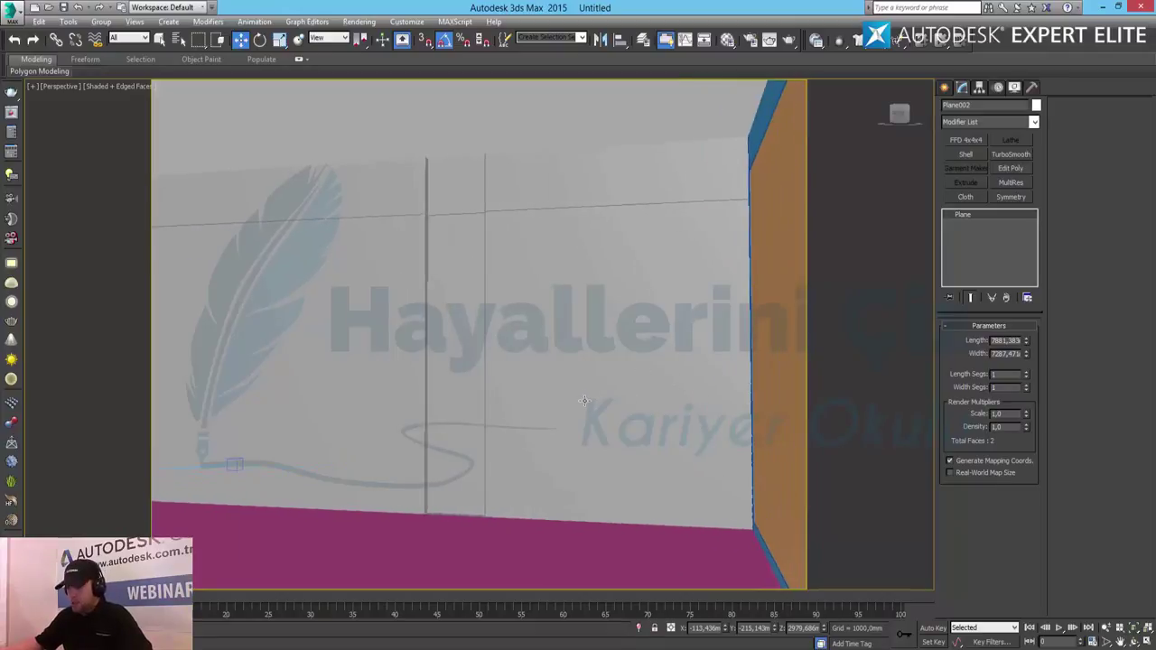
scroll(580, 403, "up", 4)
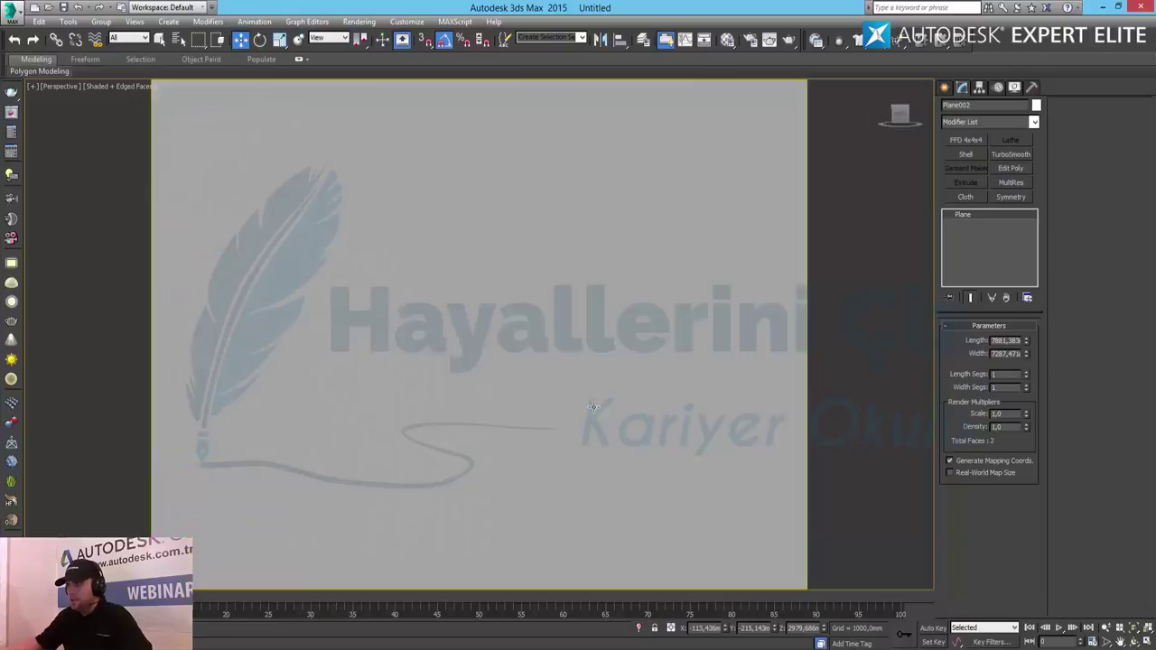
left_click(1105, 628)
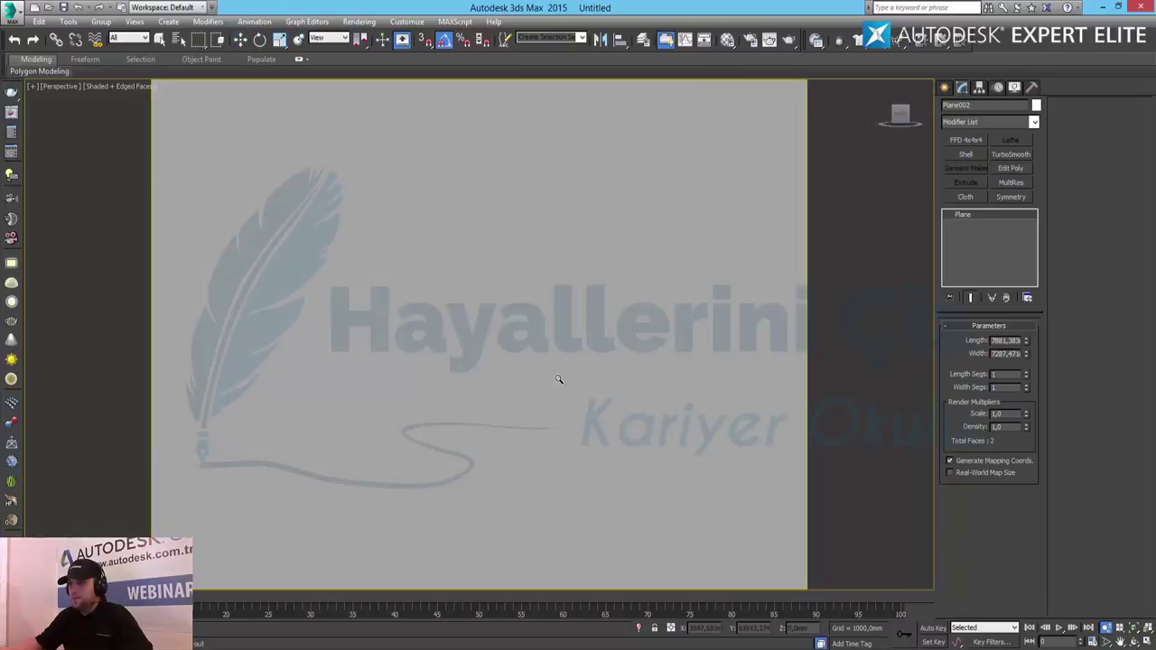
mouse_move(564, 413)
left_mouse_down()
mouse_move(578, 401)
mouse_move(586, 423)
left_mouse_up()
scroll(585, 423, "down", 3)
right_click(585, 423)
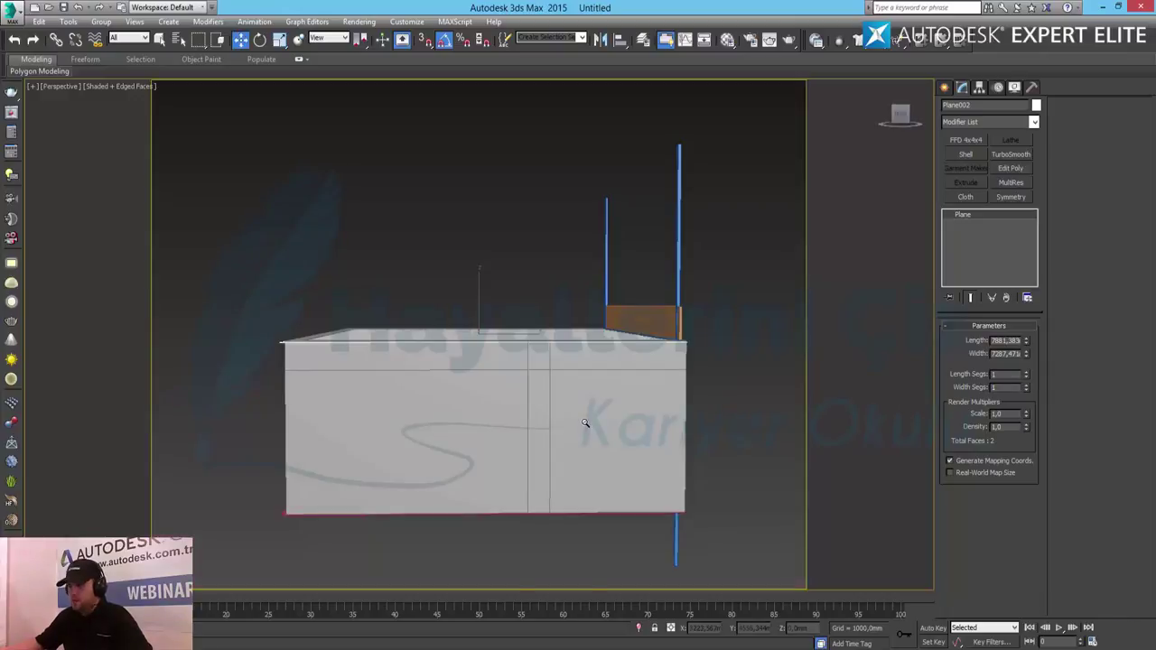
scroll(585, 422, "up", 5)
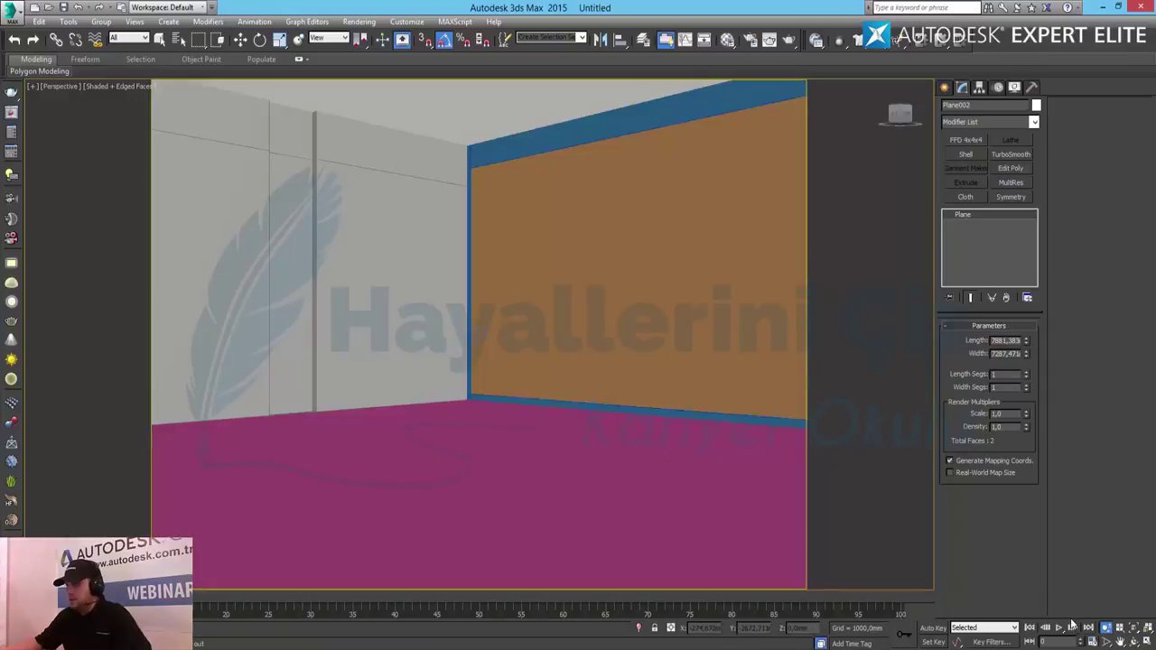
left_click(1105, 628)
mouse_move(400, 284)
left_mouse_down()
mouse_move(394, 343)
mouse_move(557, 405)
left_mouse_up()
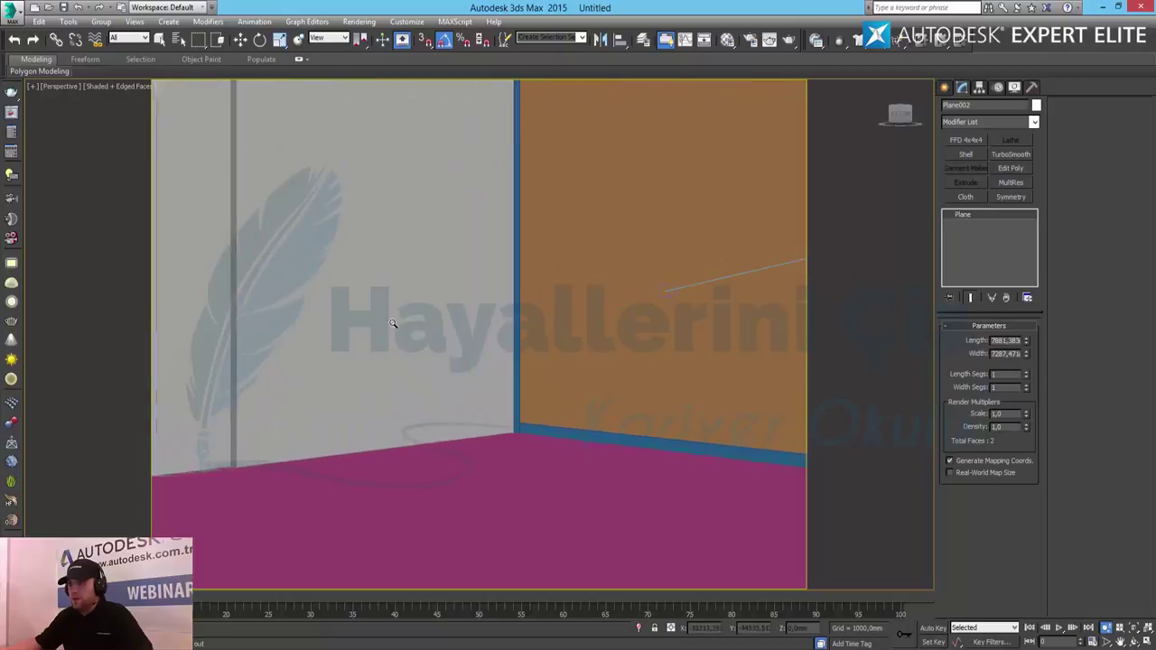
scroll(542, 416, "up", 6)
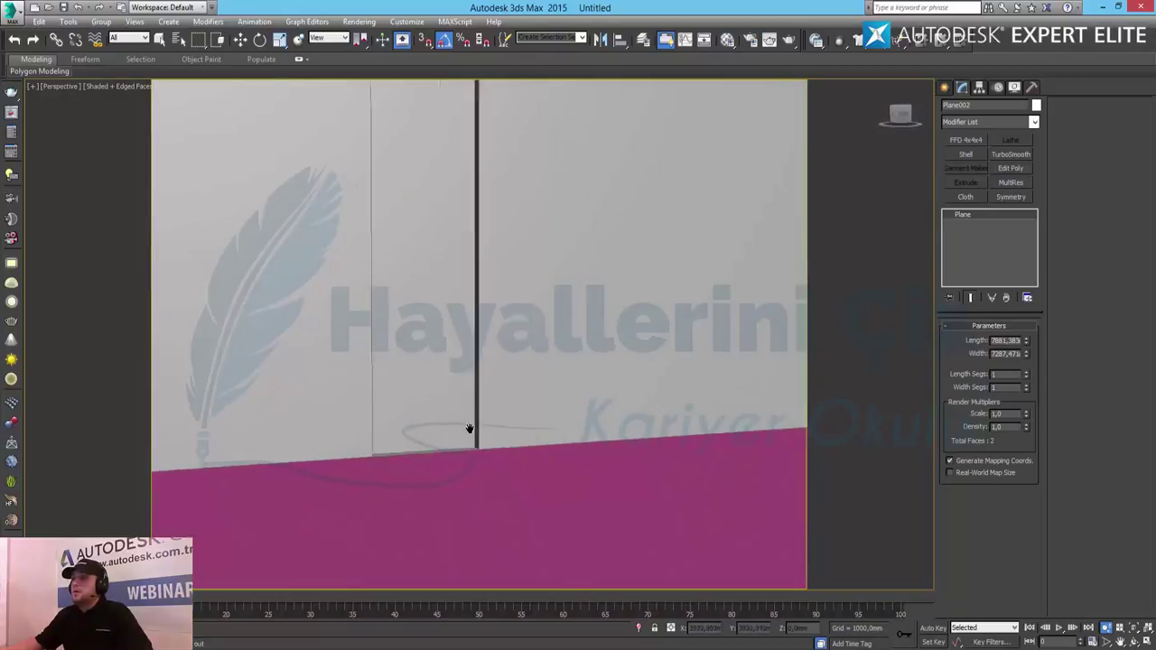
scroll(442, 442, "down", 3)
scroll(443, 461, "up", 2)
scroll(456, 470, "up", 3)
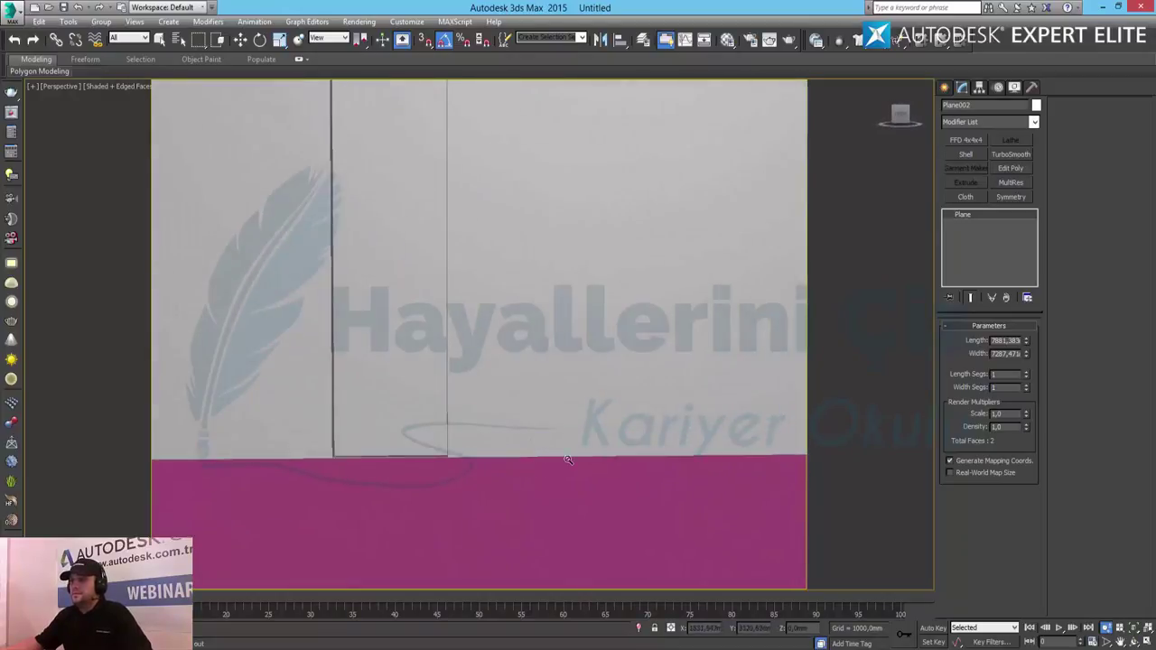
scroll(451, 470, "down", 2)
scroll(488, 506, "down", 2)
scroll(491, 512, "up", 1)
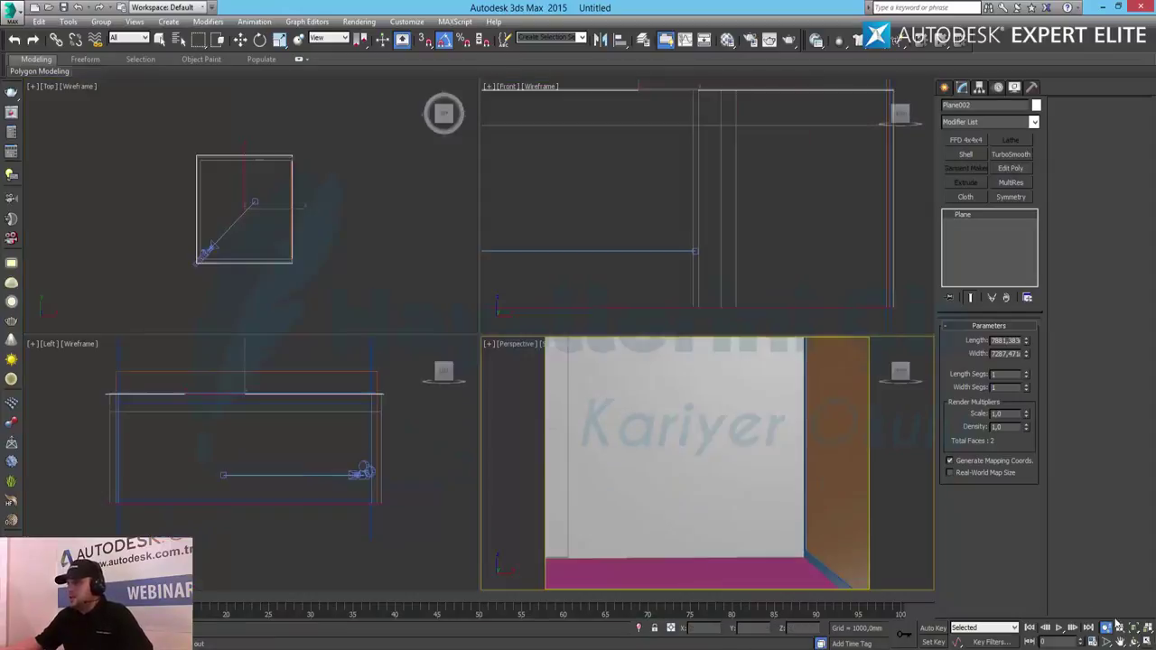
Maximize the Front view with nothing selected and show the 2D spline shape types
key("alt+w")
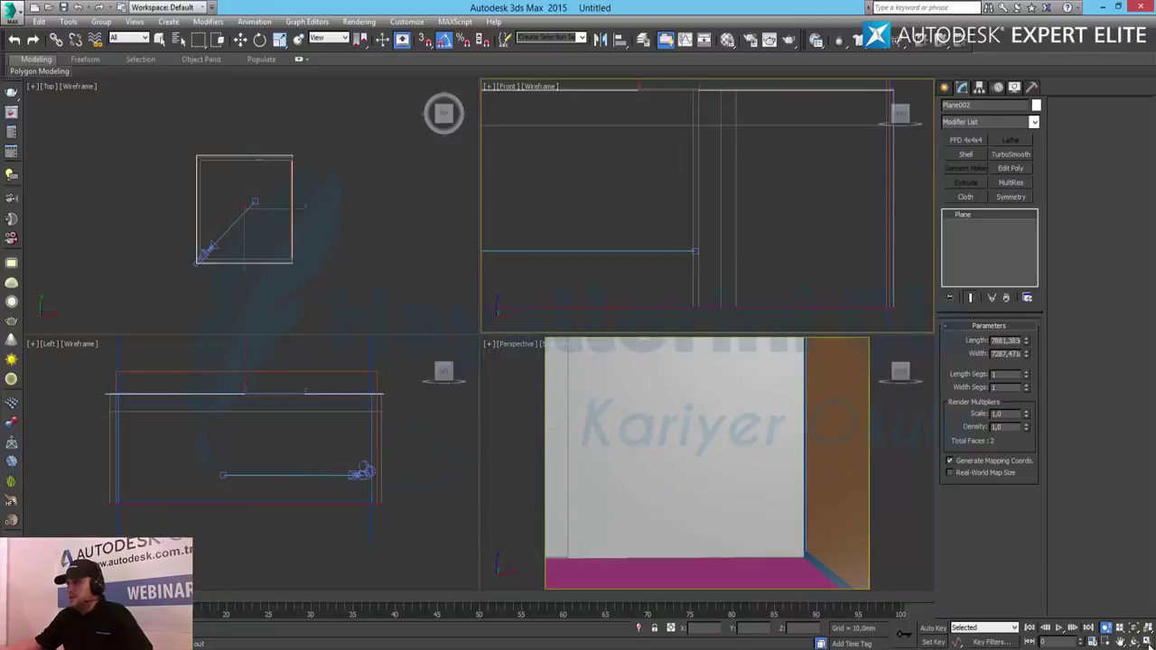
key("alt+w")
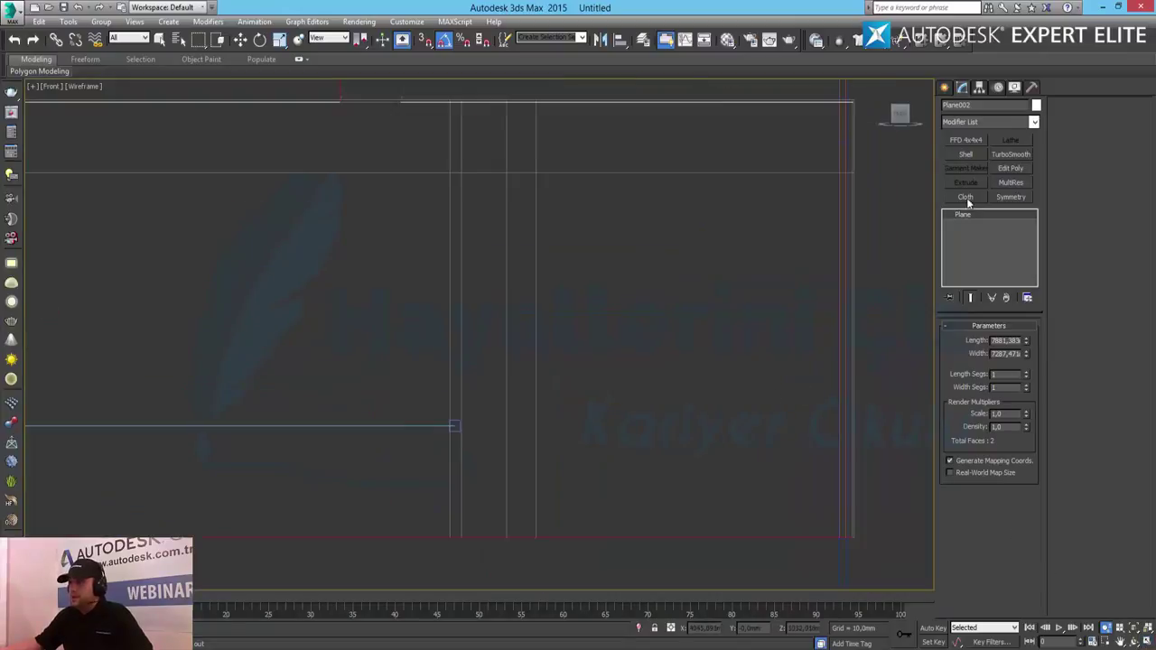
left_click(946, 89)
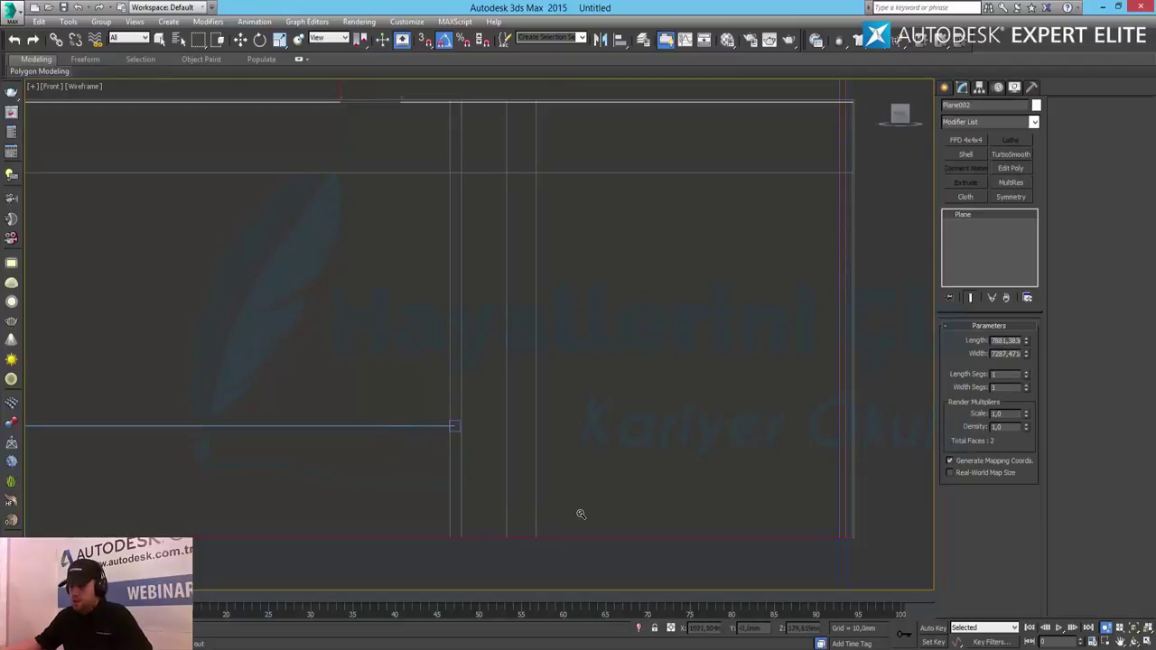
key("w")
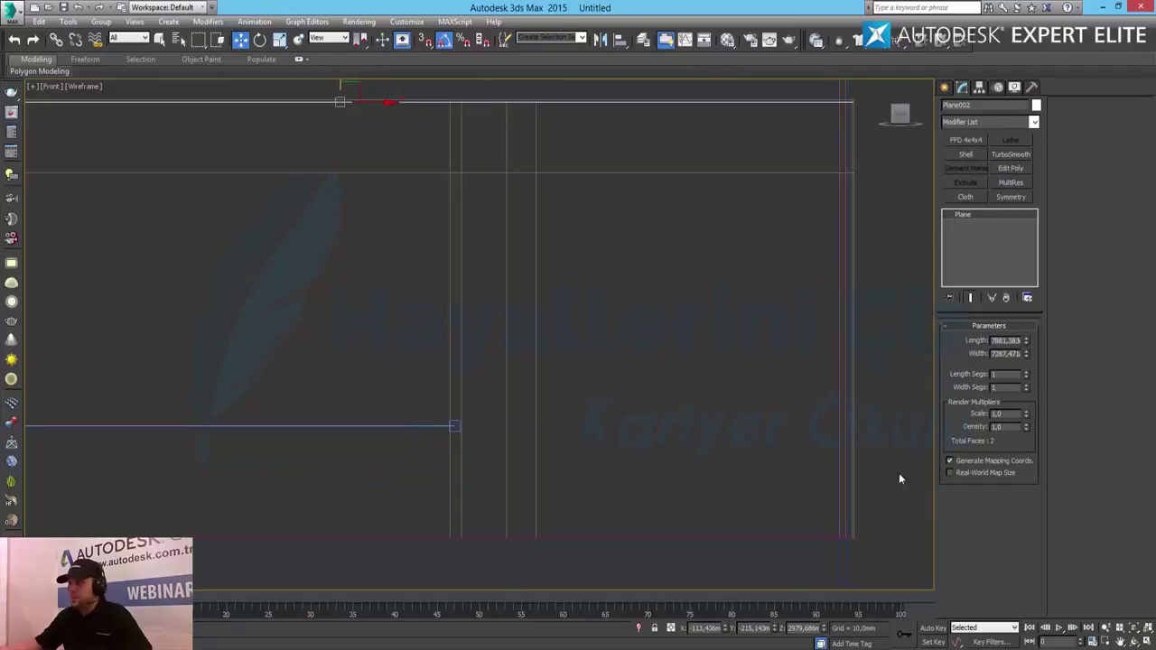
left_click(905, 466)
left_click(944, 88)
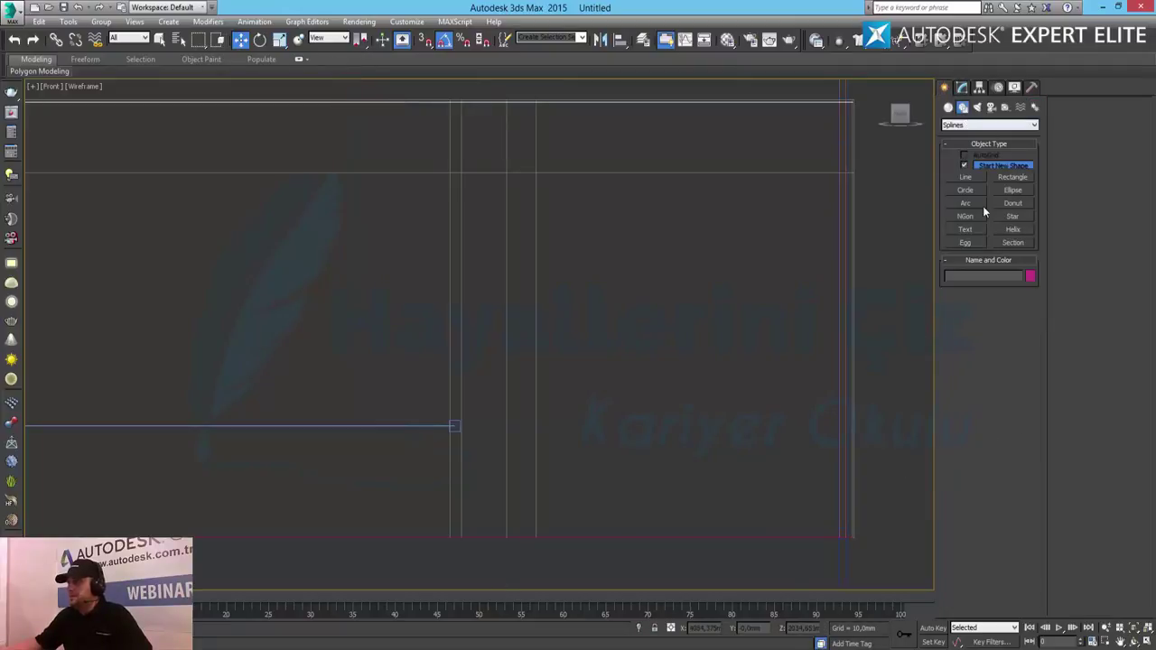
left_click(1011, 177)
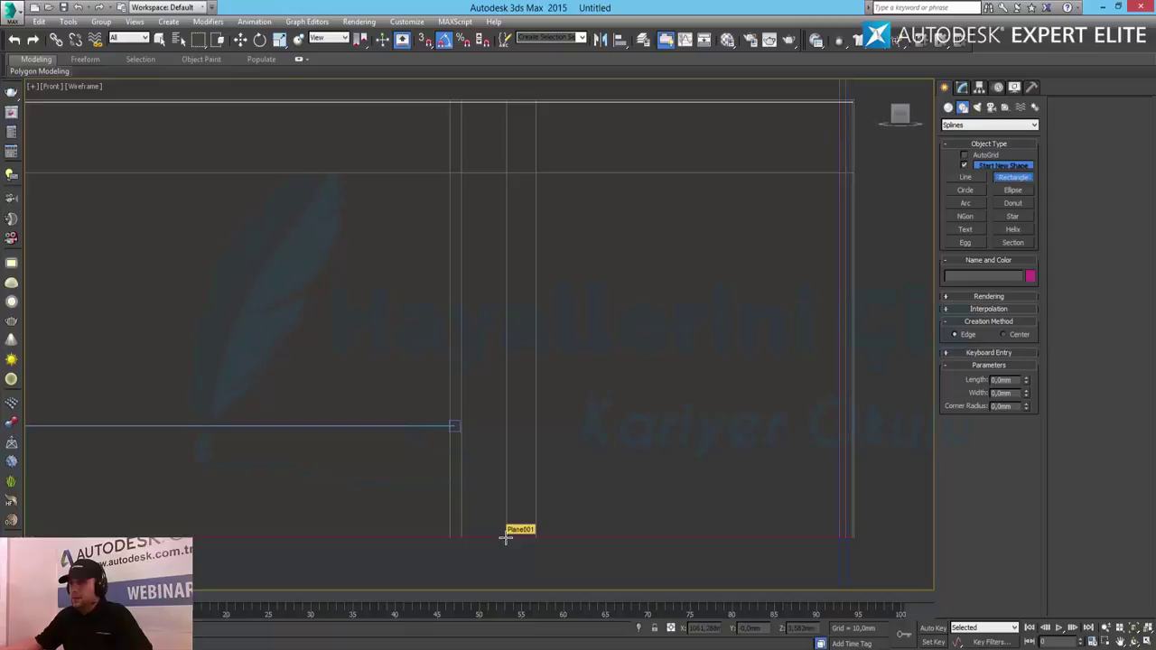
left_click_drag(505, 537, 839, 585)
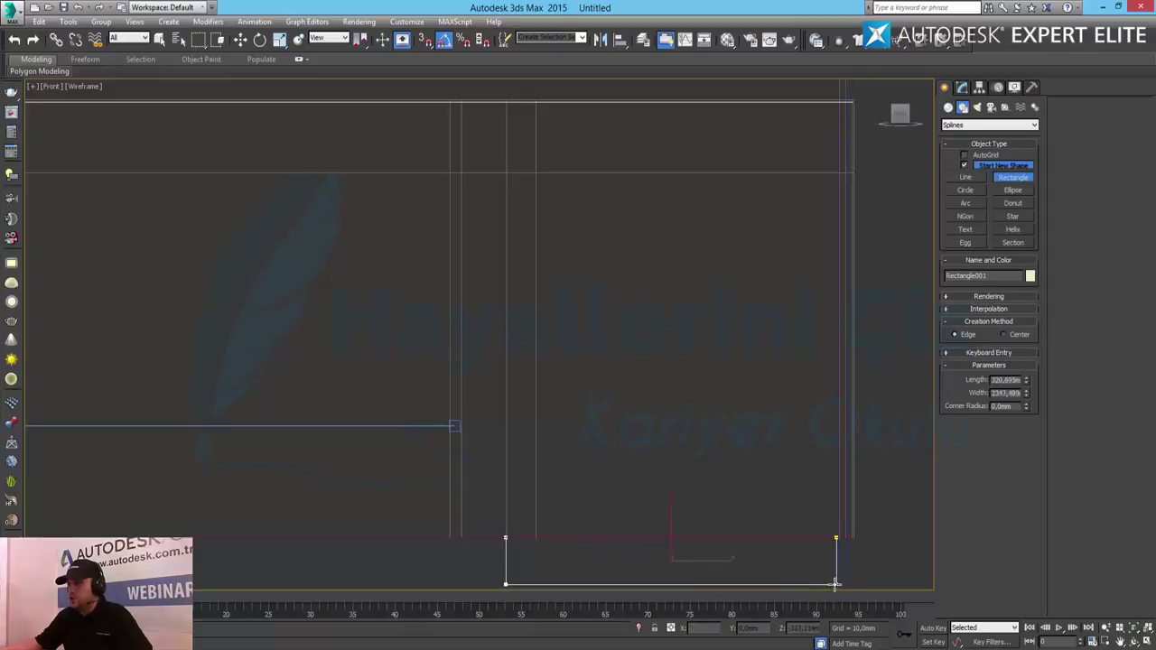
left_click_drag(839, 585, 834, 582)
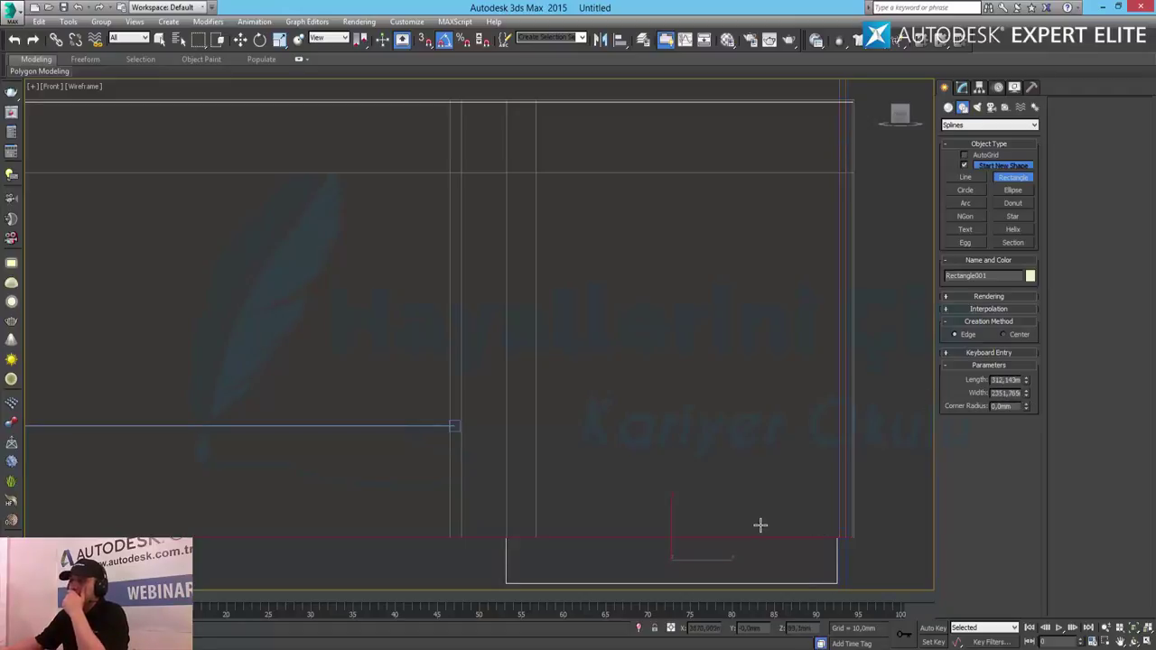
key("ctrl+z")
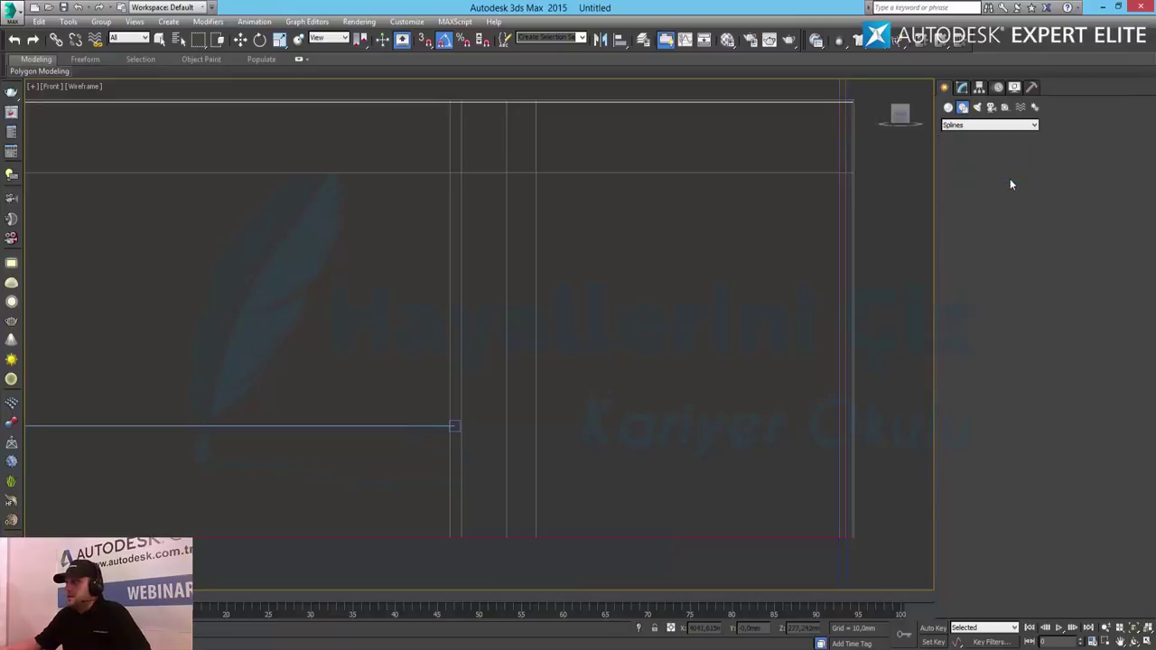
Draw a box in the Front view and give it a height of 4 mm
left_click(949, 108)
left_click(965, 167)
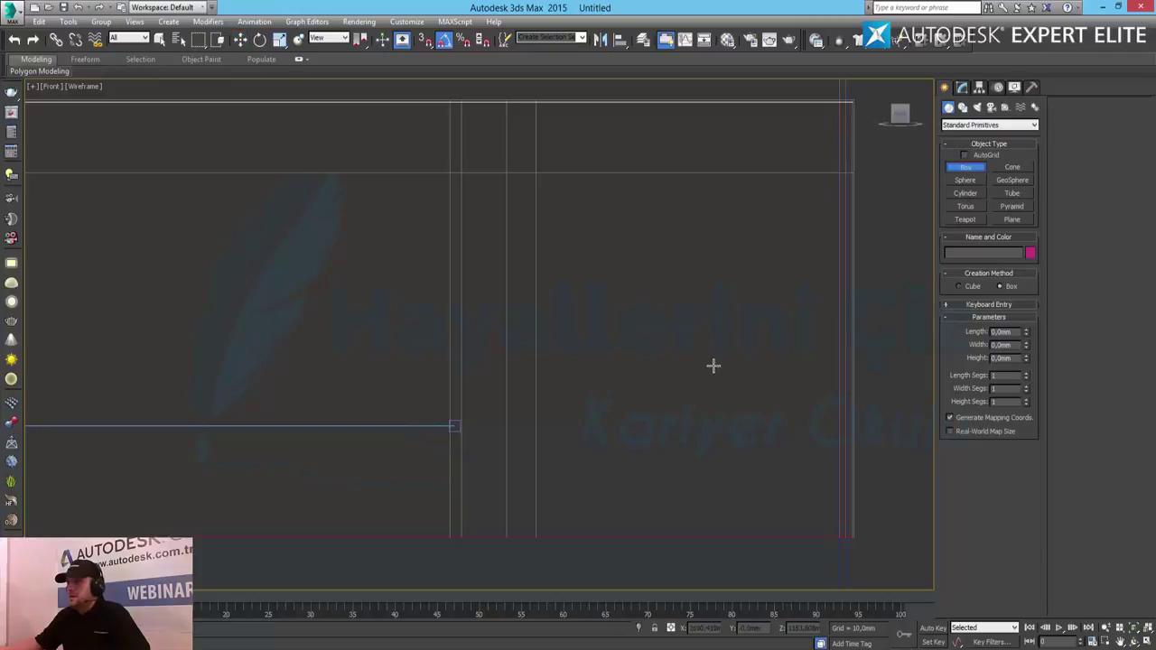
left_click_drag(692, 342, 754, 411)
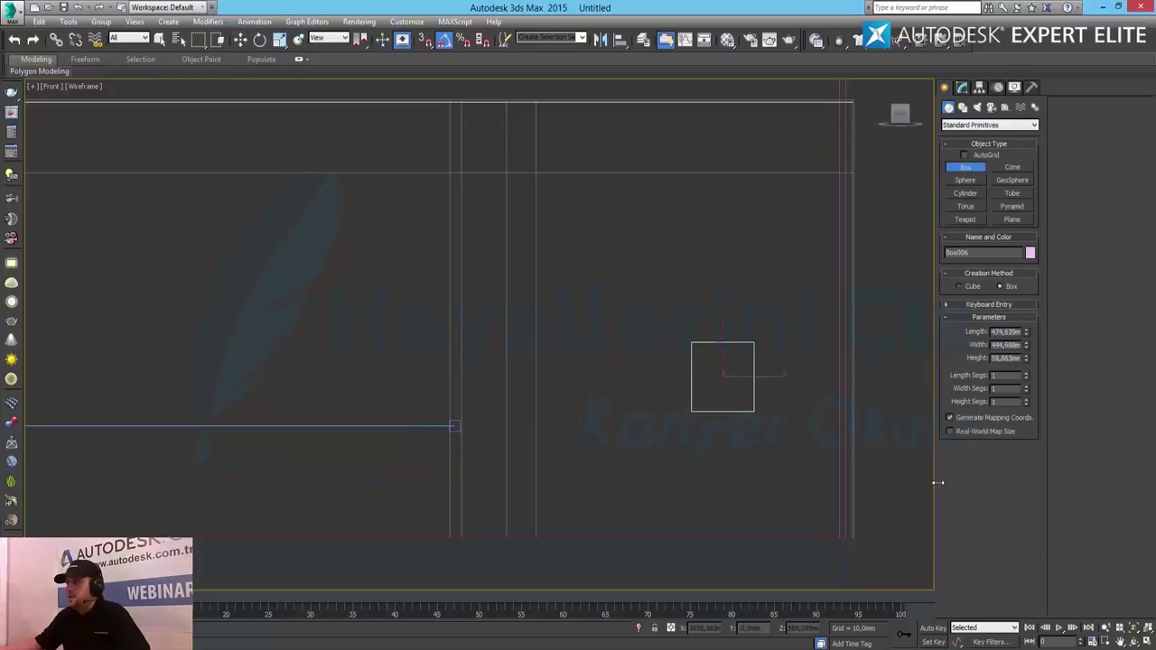
type("45")
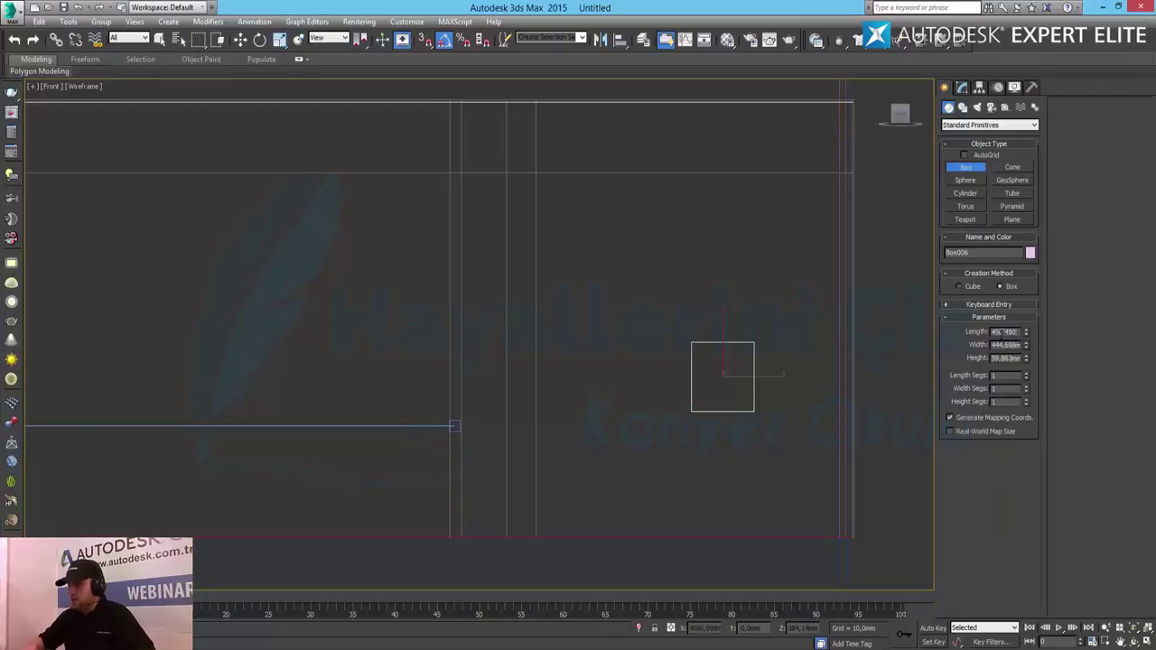
key("Tab")
type("4")
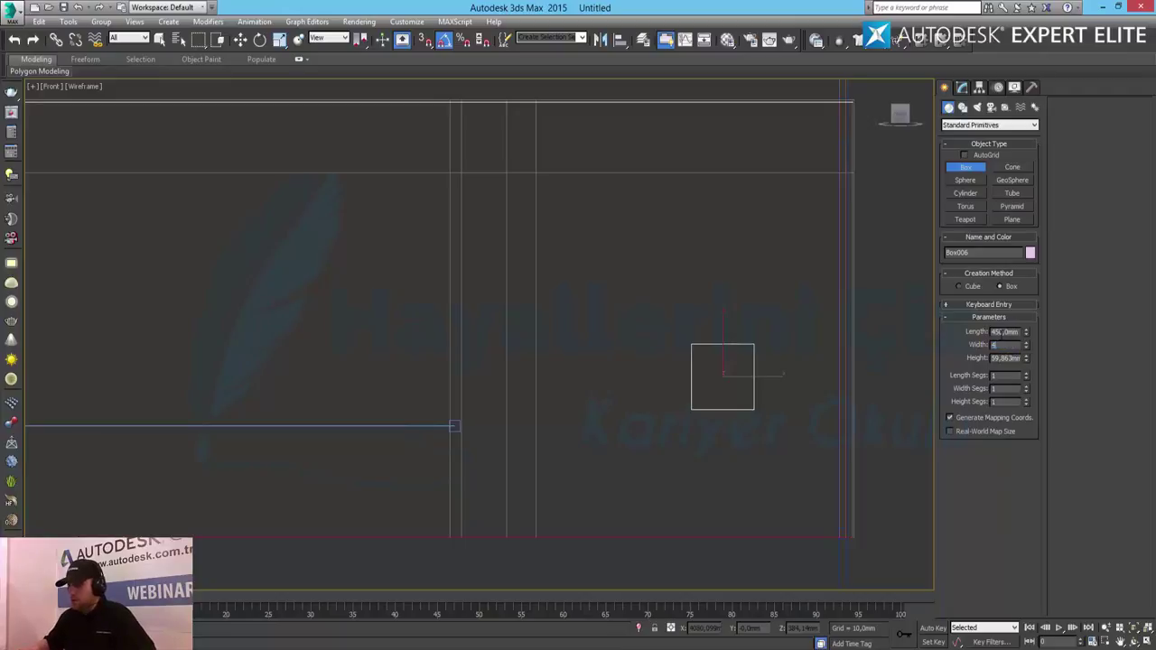
key("Return")
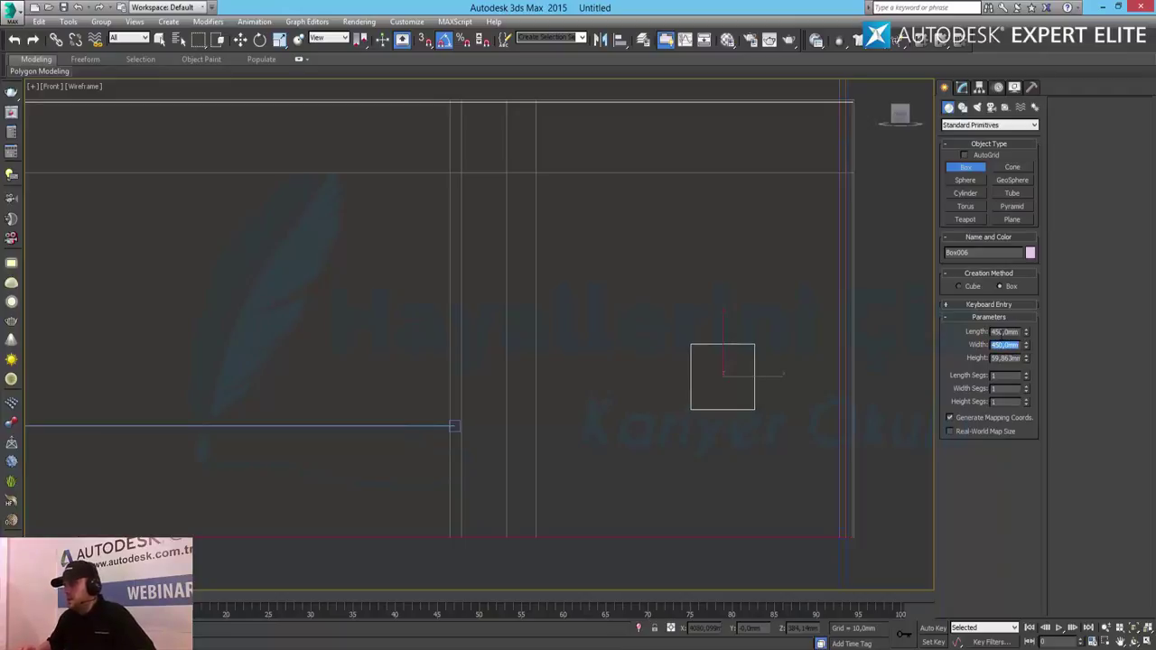
key("Tab")
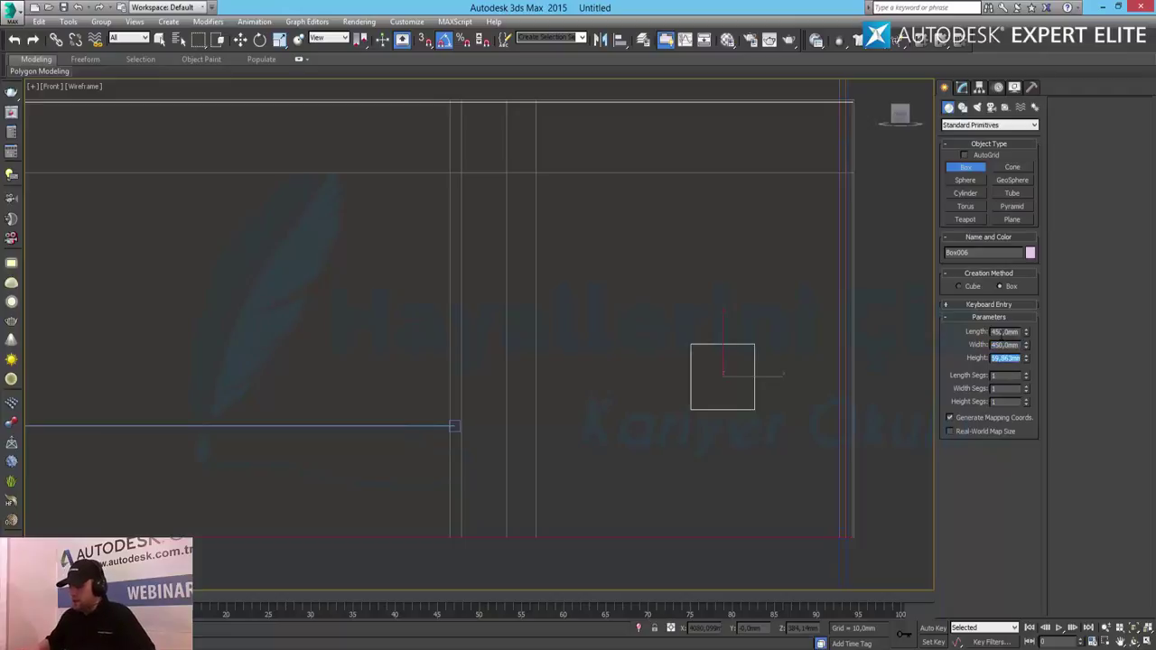
type("4")
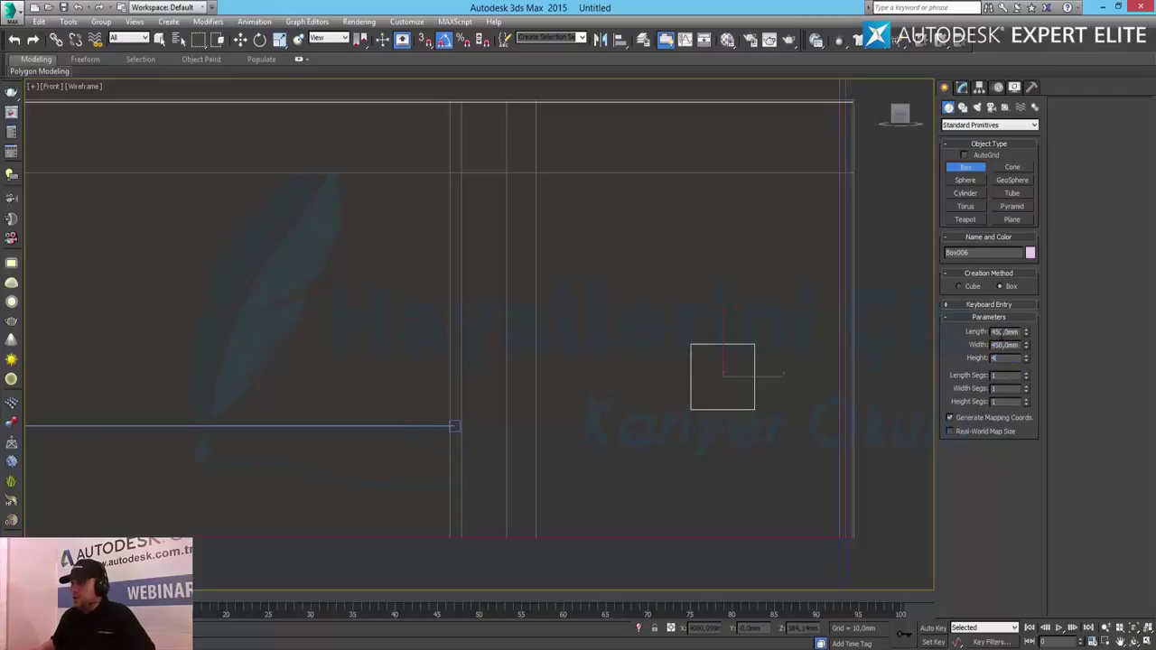
key("Return")
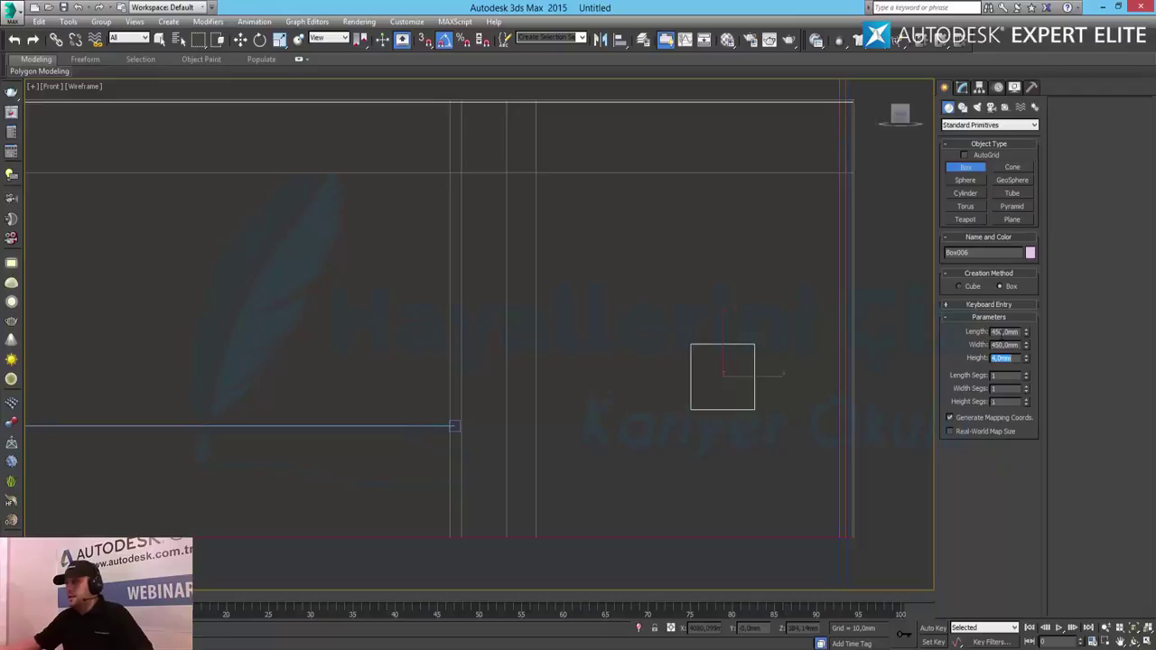
Change the box's length and width to 600 mm each
left_click(1000, 332)
type("600")
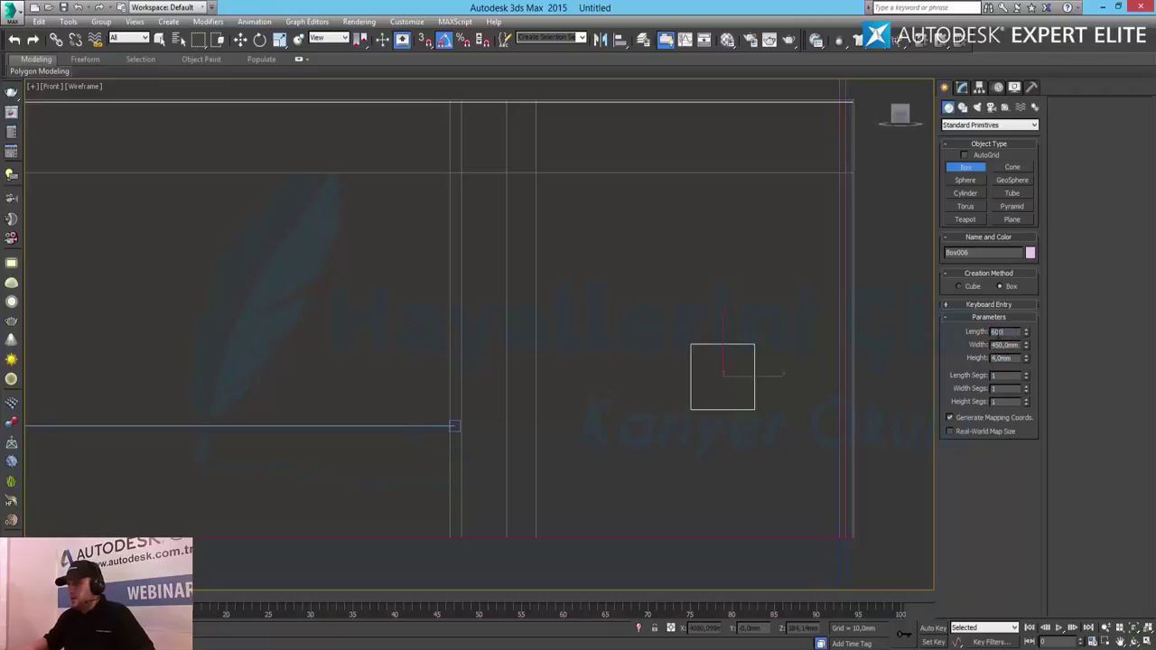
key("Tab")
type("6")
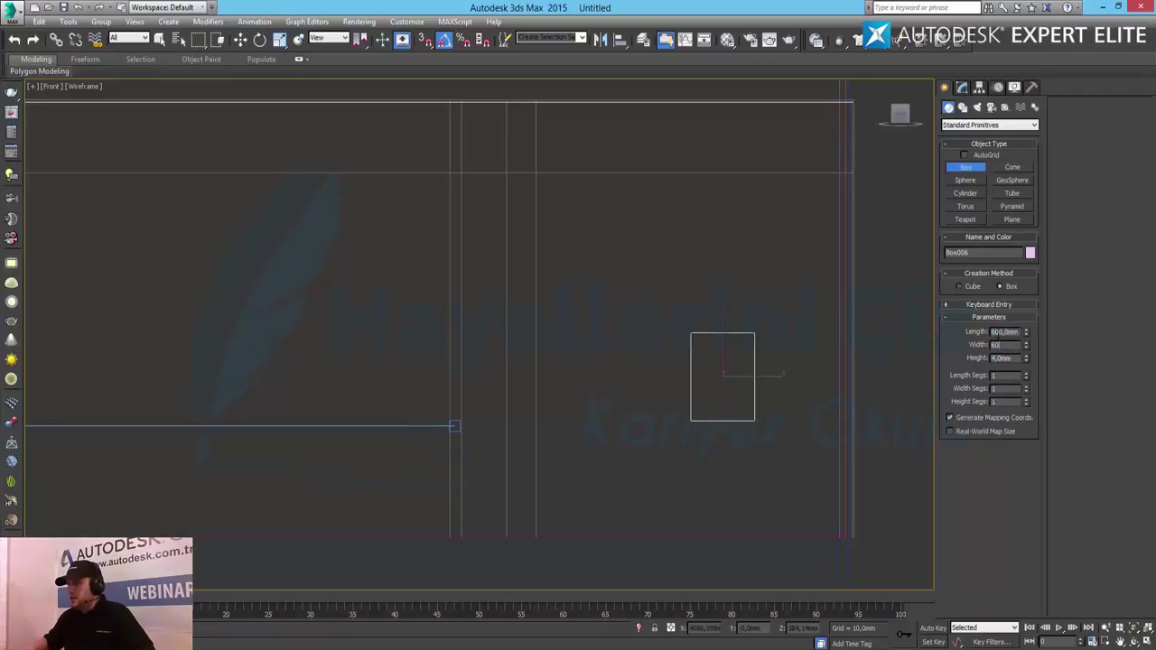
type("0")
key("Tab")
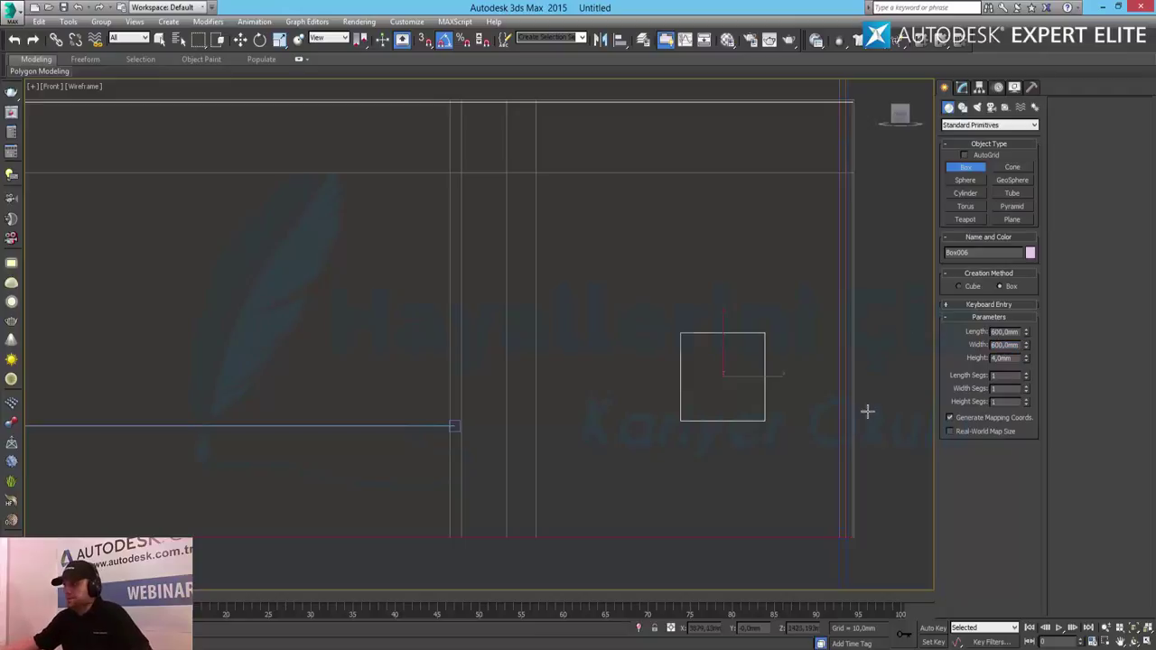
Move the 600 × 600 box to the lower right of the room
middle_click_drag(805, 482, 678, 405)
scroll(665, 394, "up", 2)
scroll(665, 394, "up", 2)
key("w")
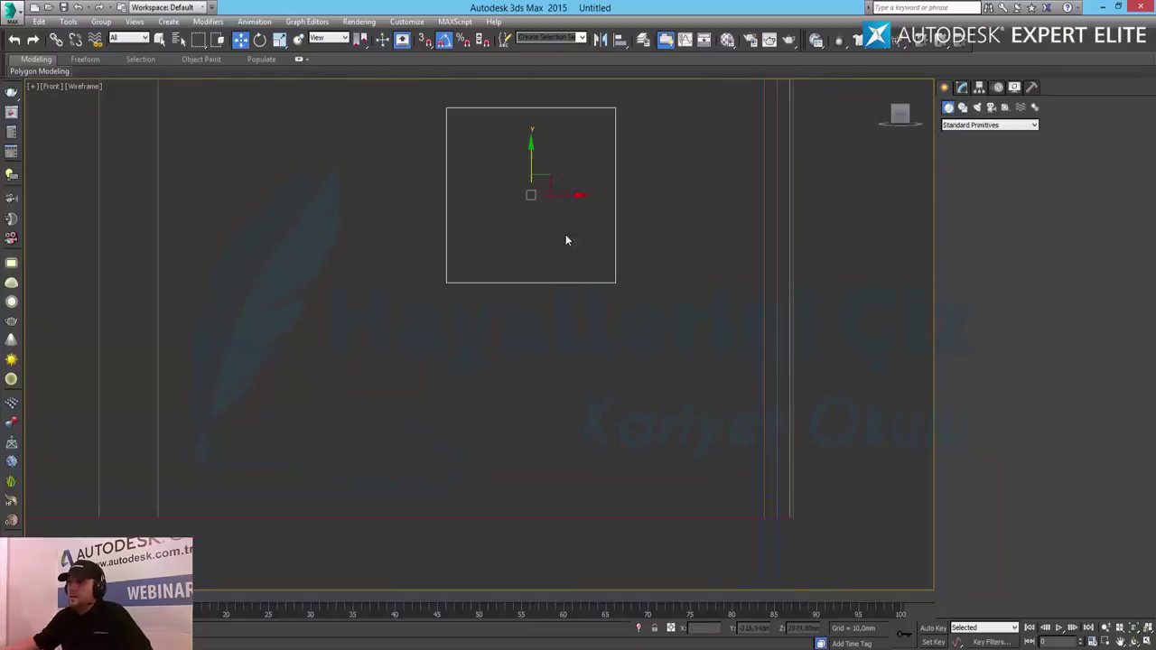
left_click_drag(546, 179, 693, 412)
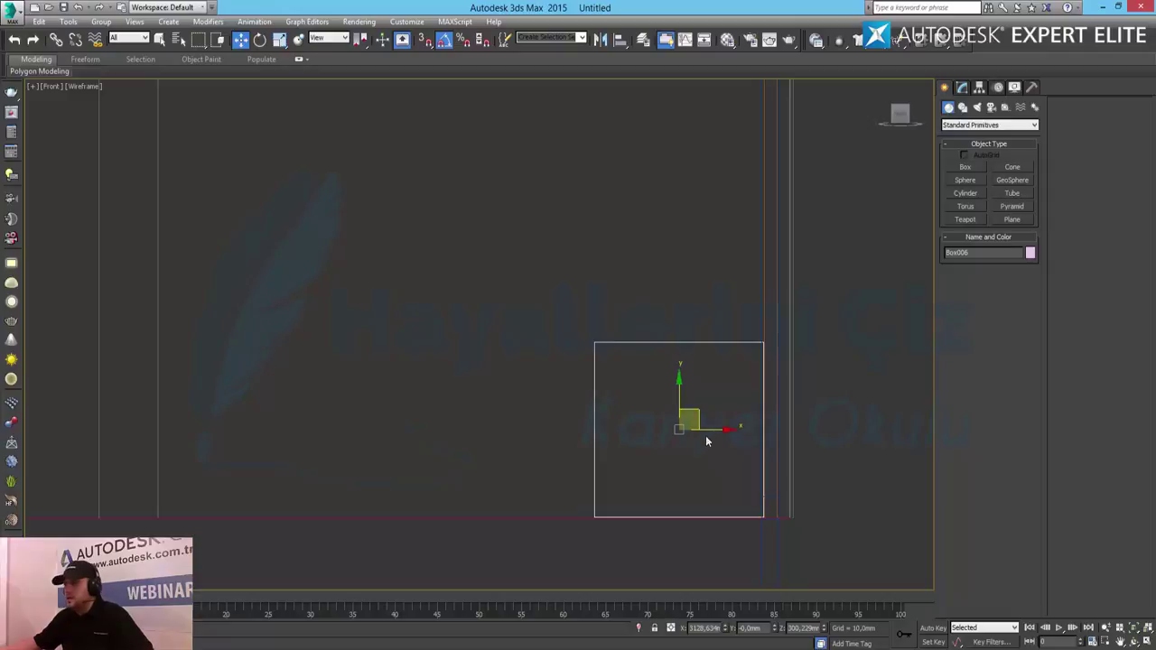
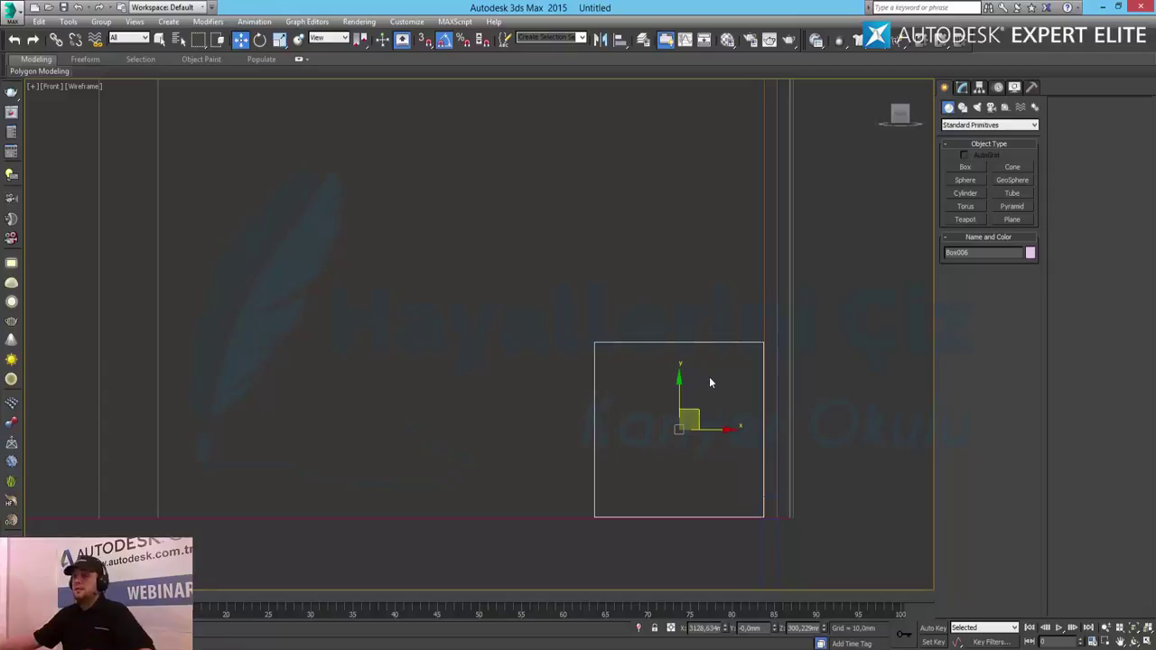
Draw a 4 mm by 4 mm rectangle spline above the panel box
scroll(721, 387, "up", 2)
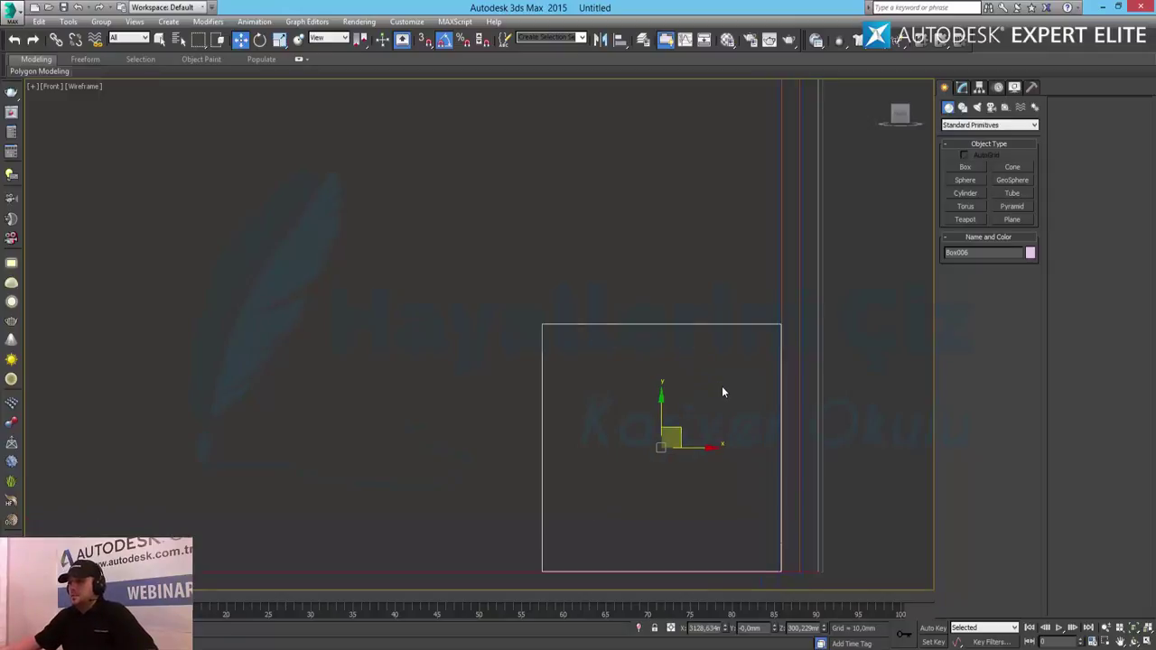
scroll(721, 387, "up", 2)
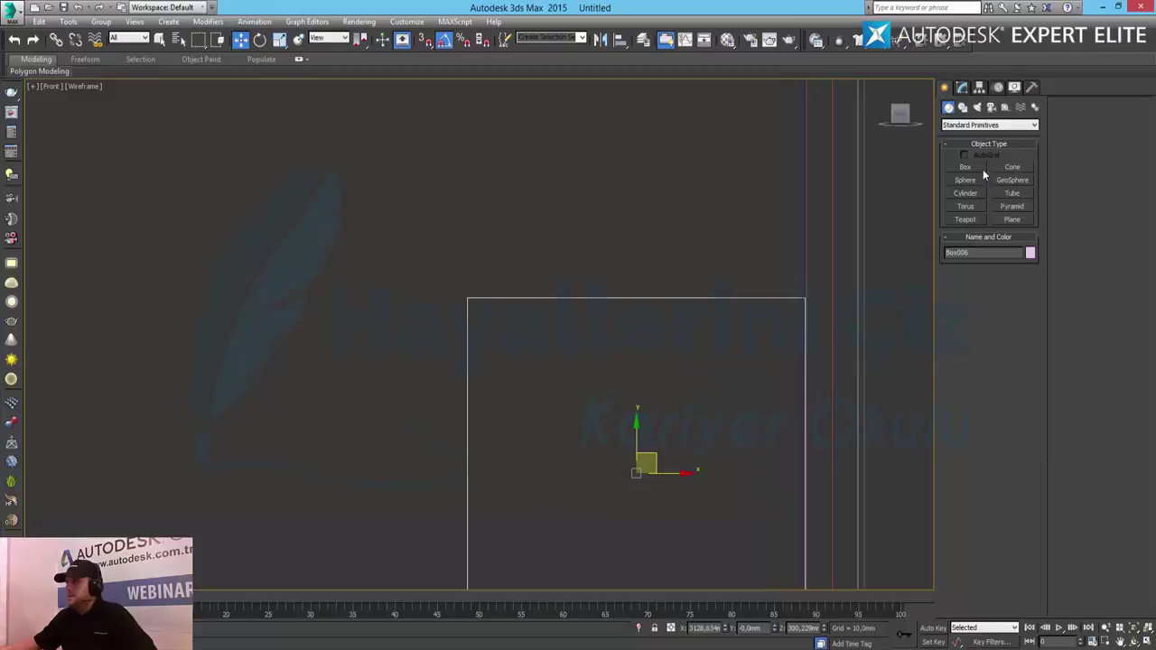
left_click(963, 108)
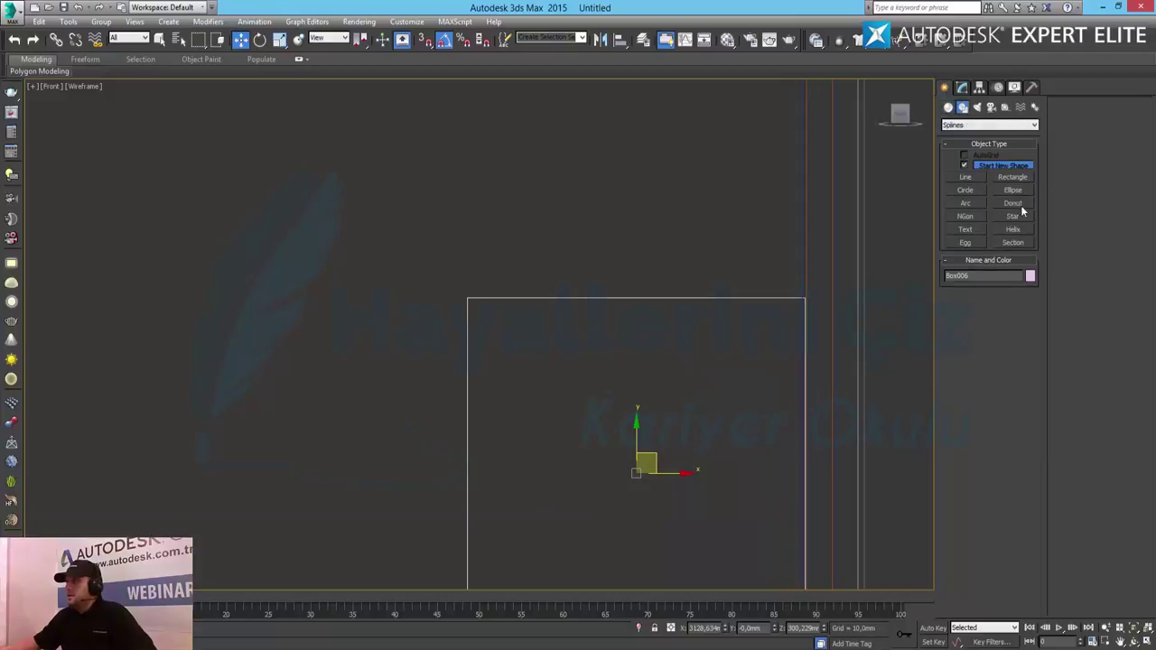
left_click(1013, 177)
left_click_drag(665, 214, 696, 239)
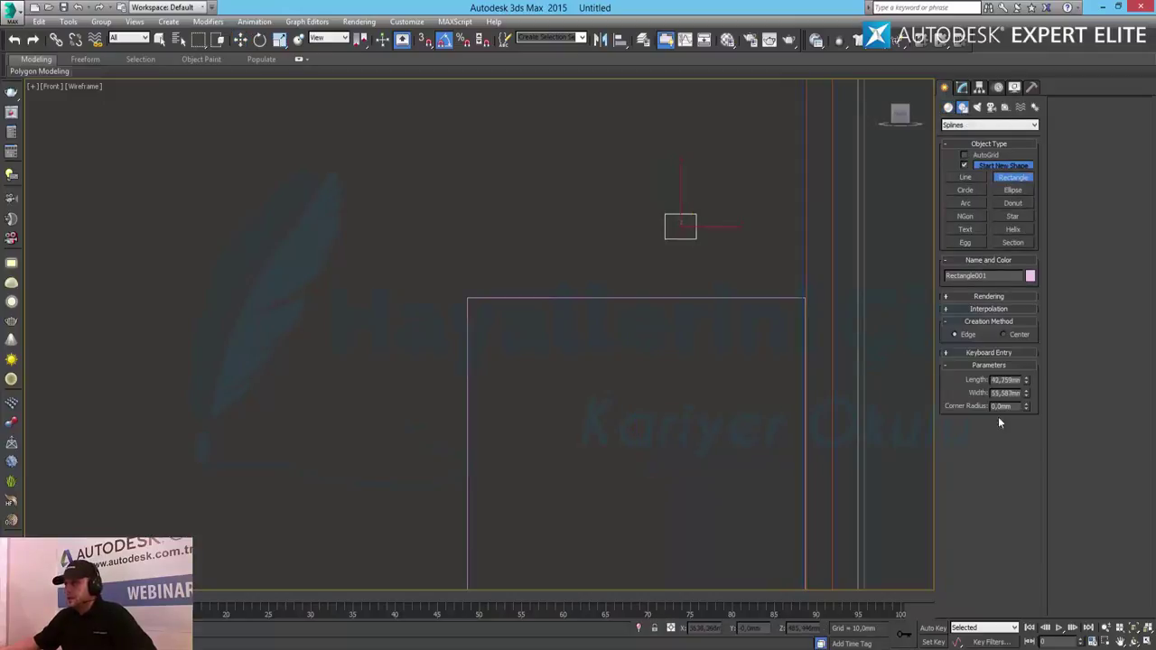
type("4")
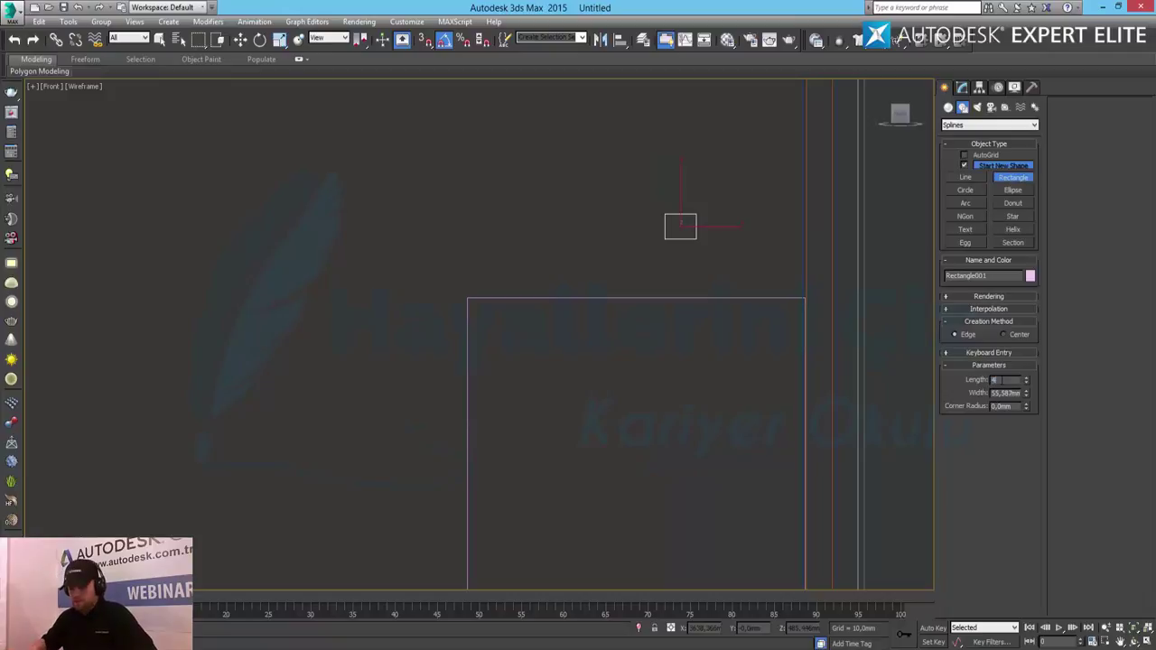
key("Tab")
type("4")
key("Return")
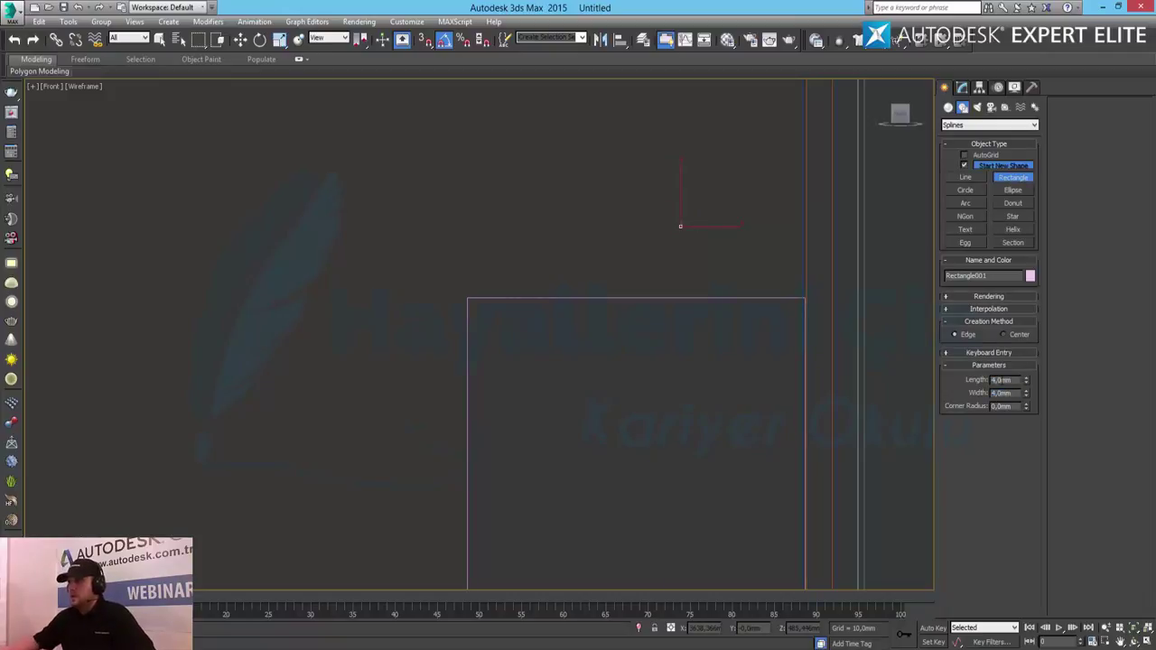
Move the small rectangle onto the box's top edge, then select the large panel box
key("w")
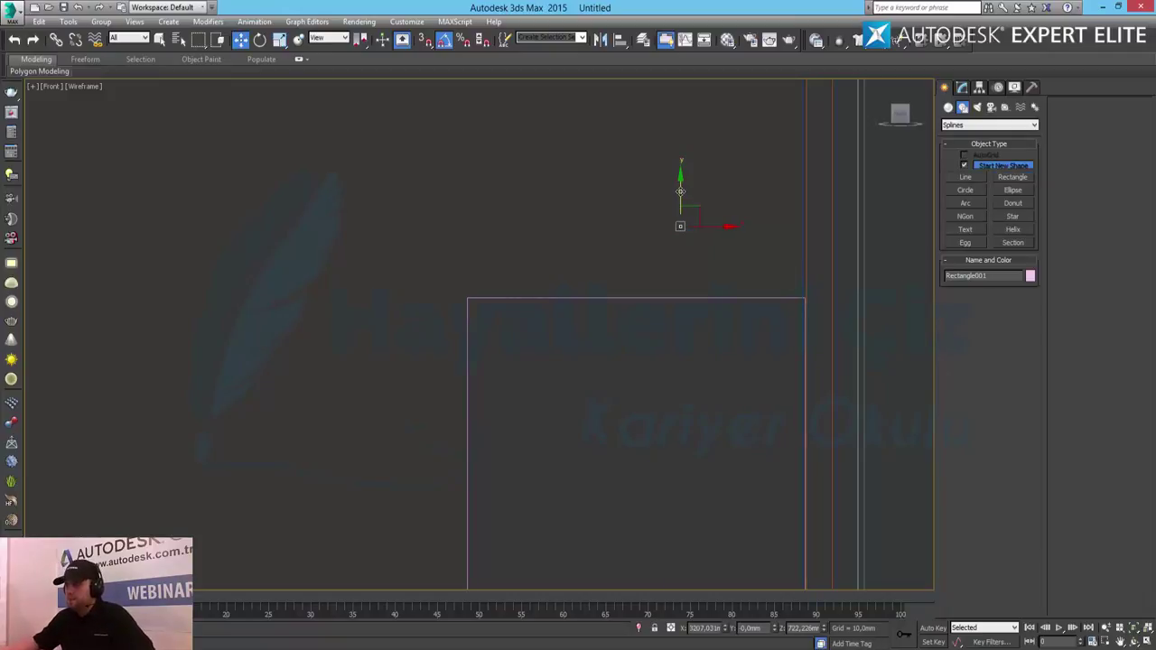
left_click_drag(680, 191, 687, 287)
scroll(687, 287, "up", 5)
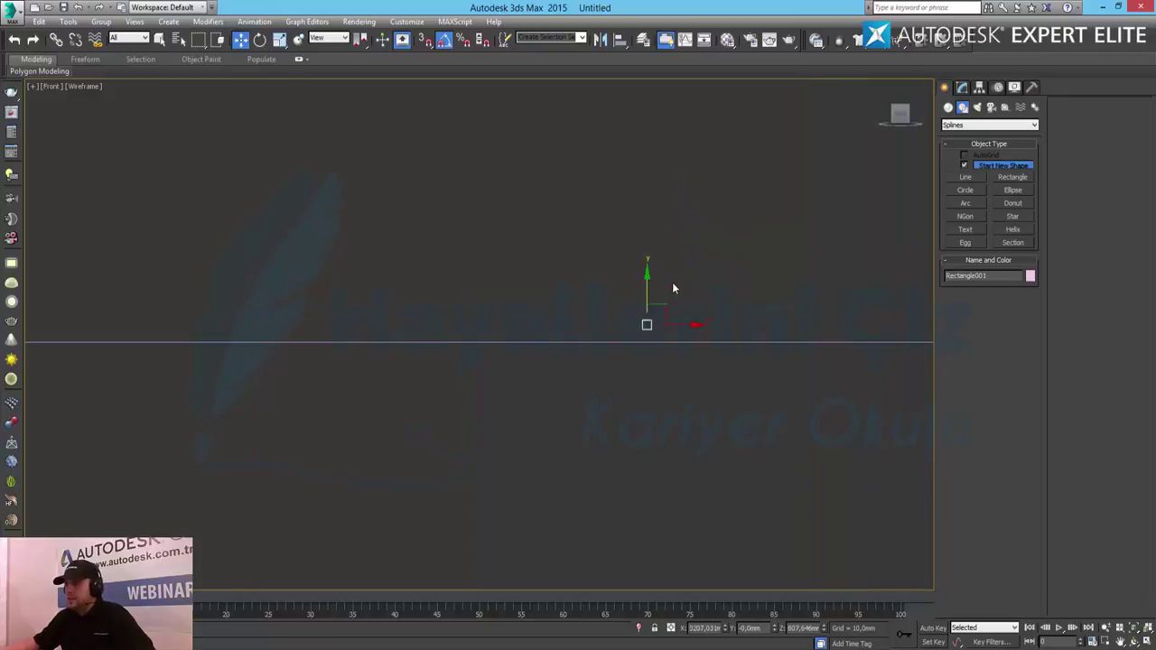
scroll(672, 287, "up", 4)
left_click_drag(623, 326, 622, 354)
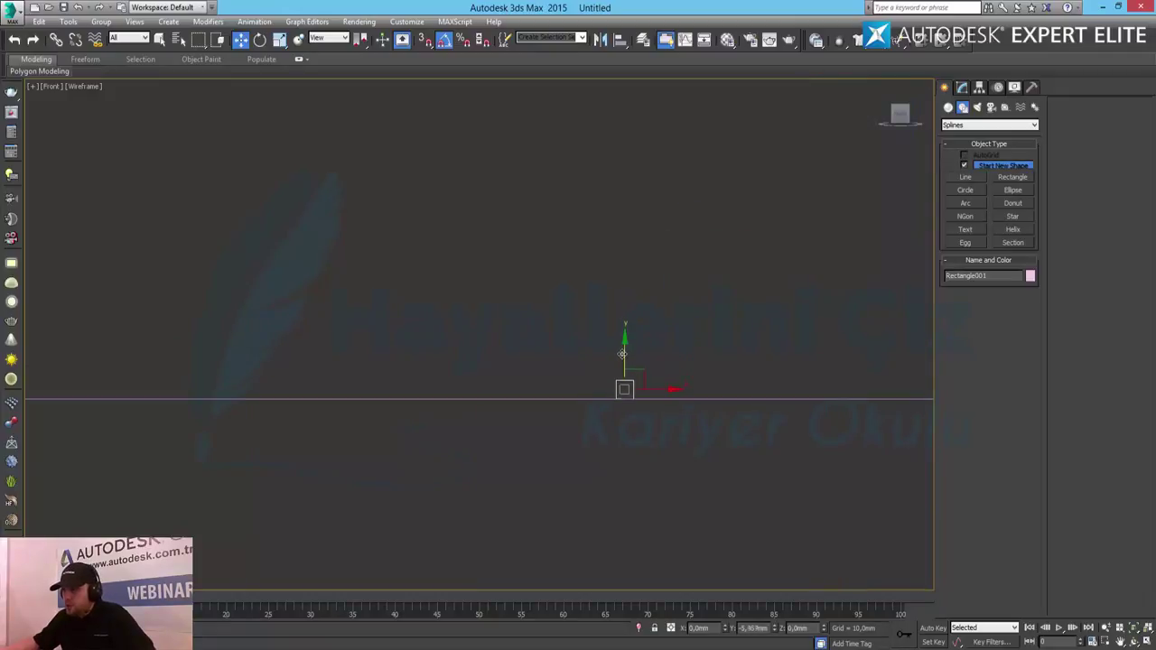
scroll(646, 367, "down", 4)
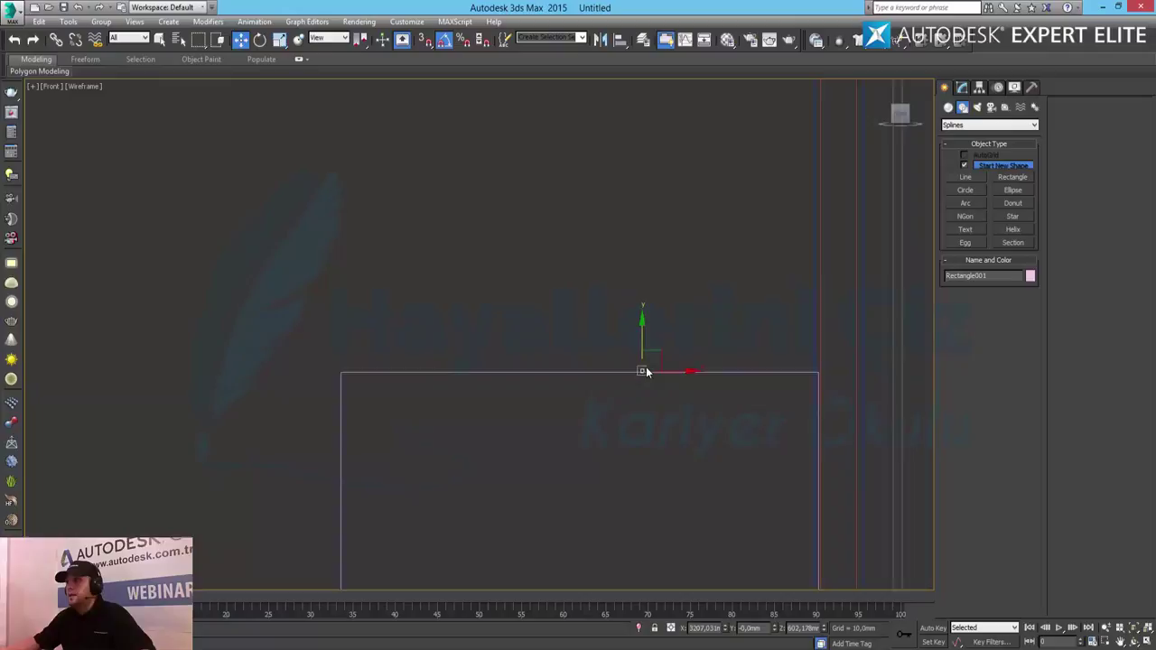
left_click(588, 368)
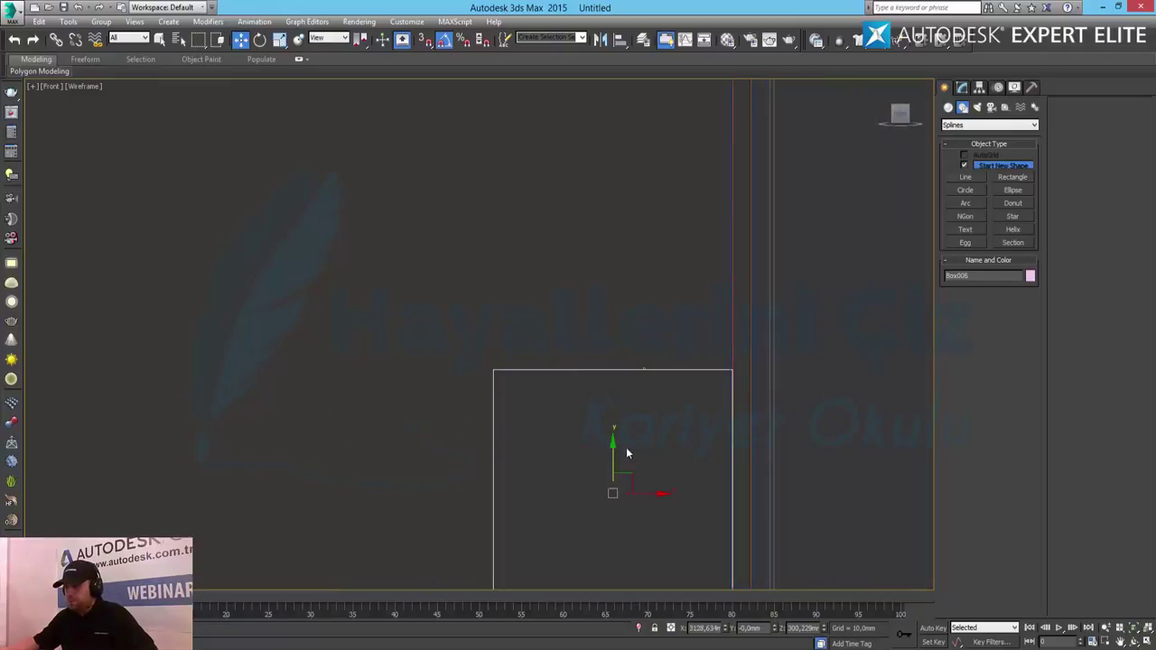
Make a single upward copy of the panel box, then undo it
left_click_drag(613, 449, 617, 203, "shift")
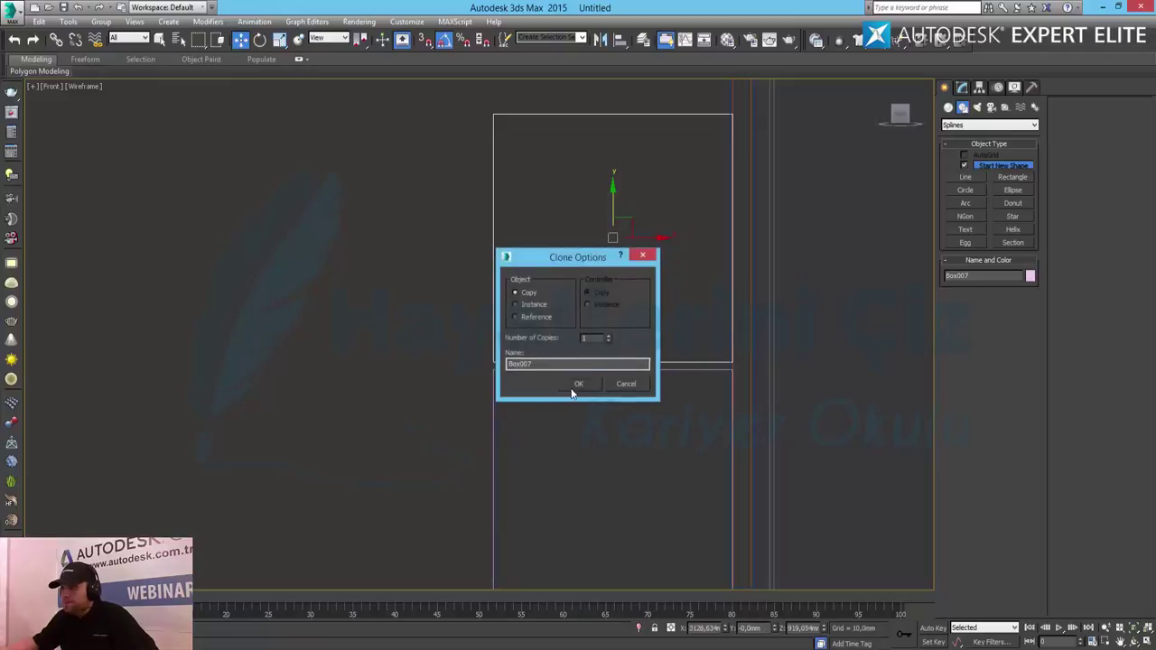
left_click(577, 383)
middle_click_drag(658, 301, 625, 340)
scroll(625, 352, "up", 2)
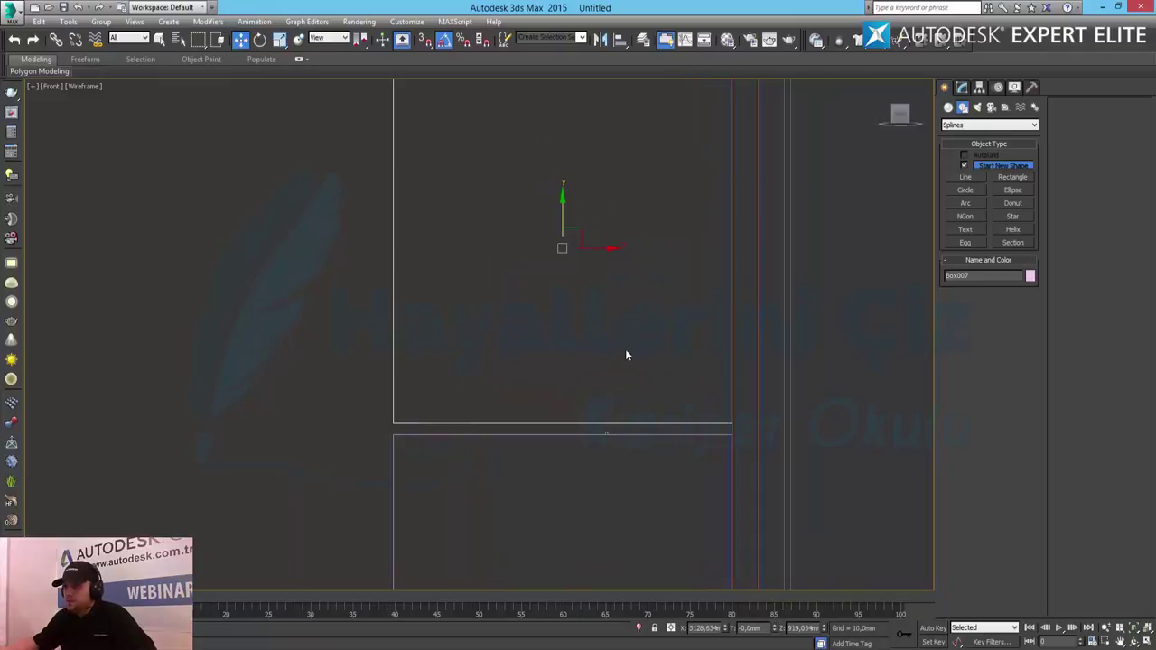
key("ctrl+z")
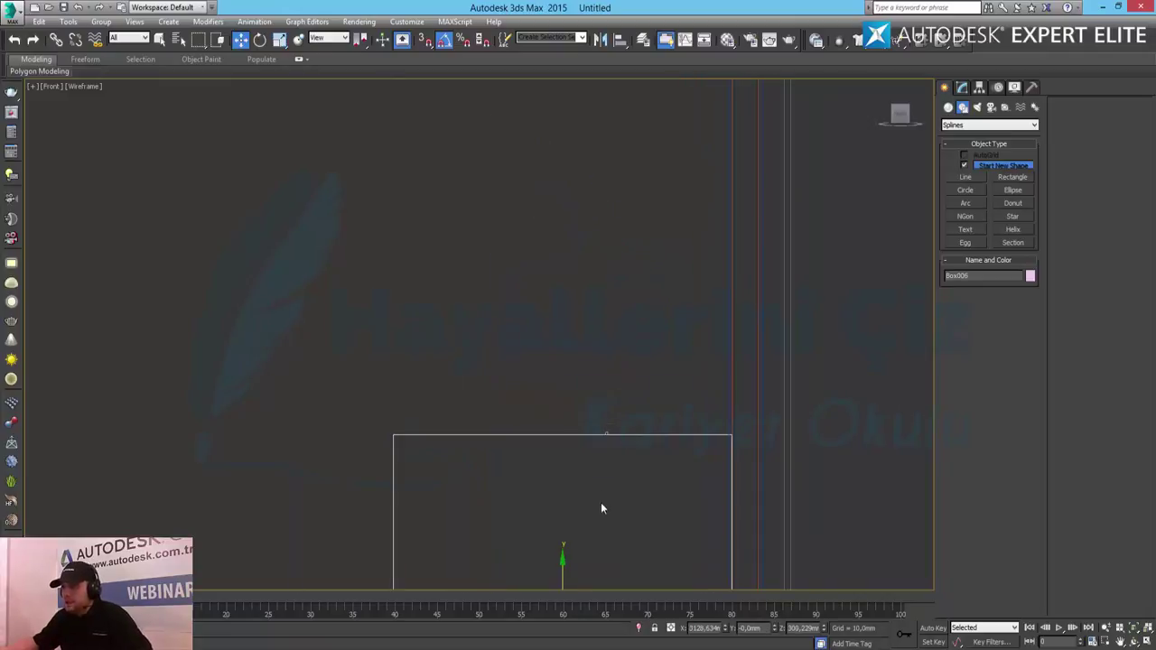
Clone the panel box upward into 10 stacked copies and zoom out
left_click_drag(562, 578, 575, 226, "shift")
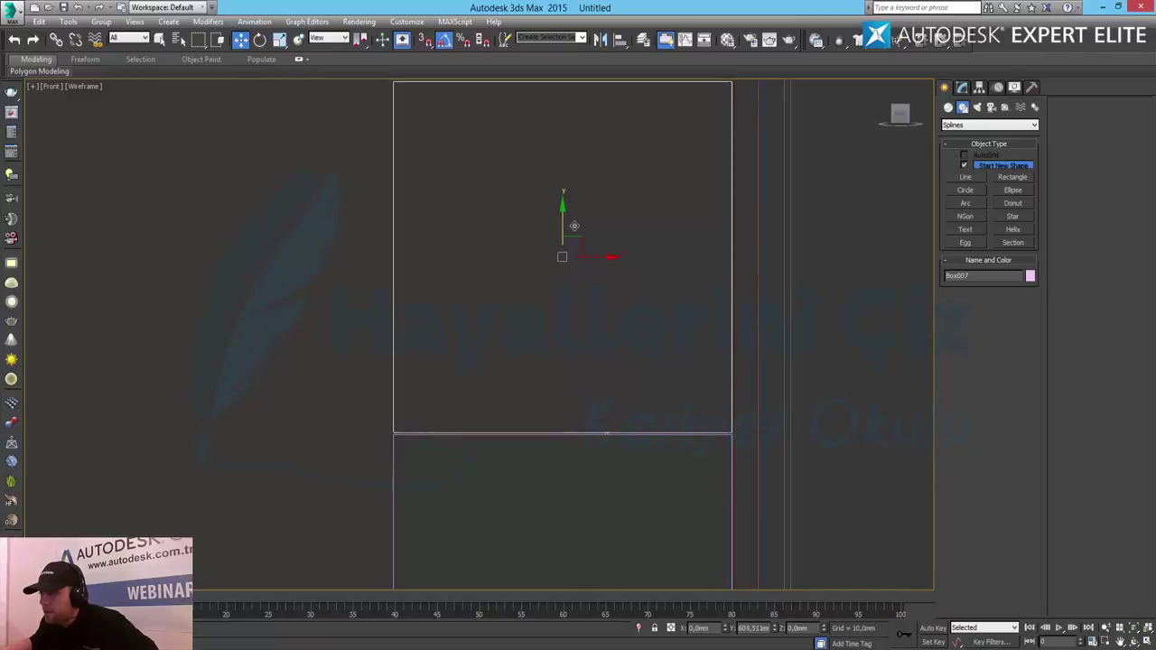
left_click_drag(574, 226, 574, 227, "shift")
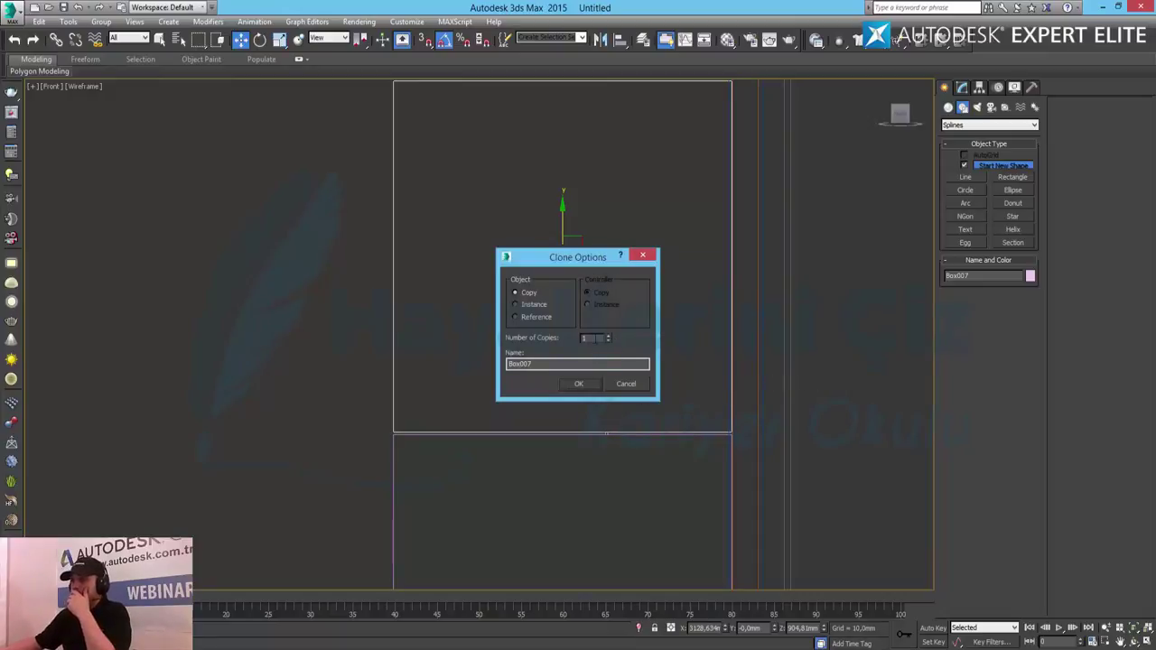
type("10")
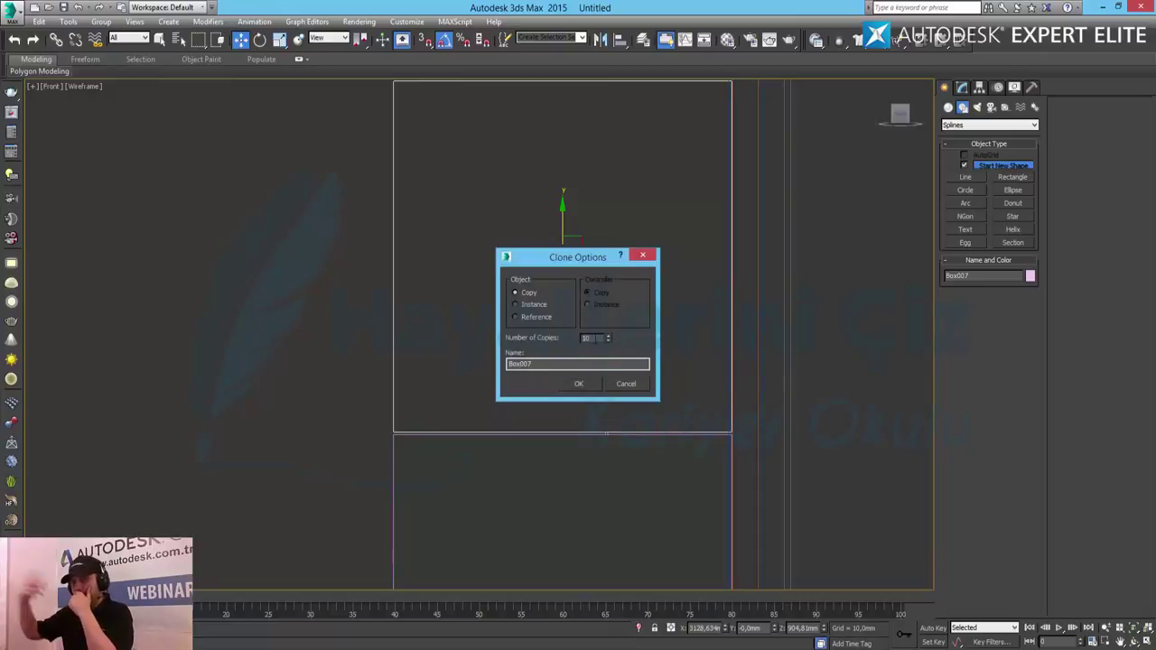
left_click(582, 387)
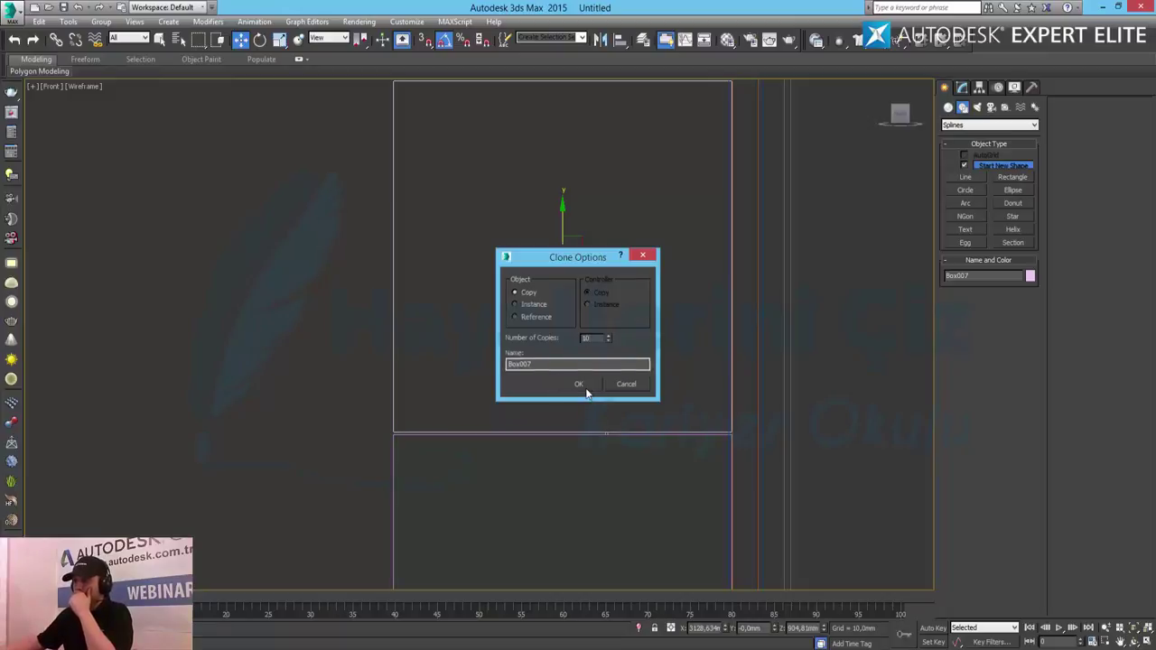
scroll(749, 366, "down", 3)
scroll(749, 366, "down", 5)
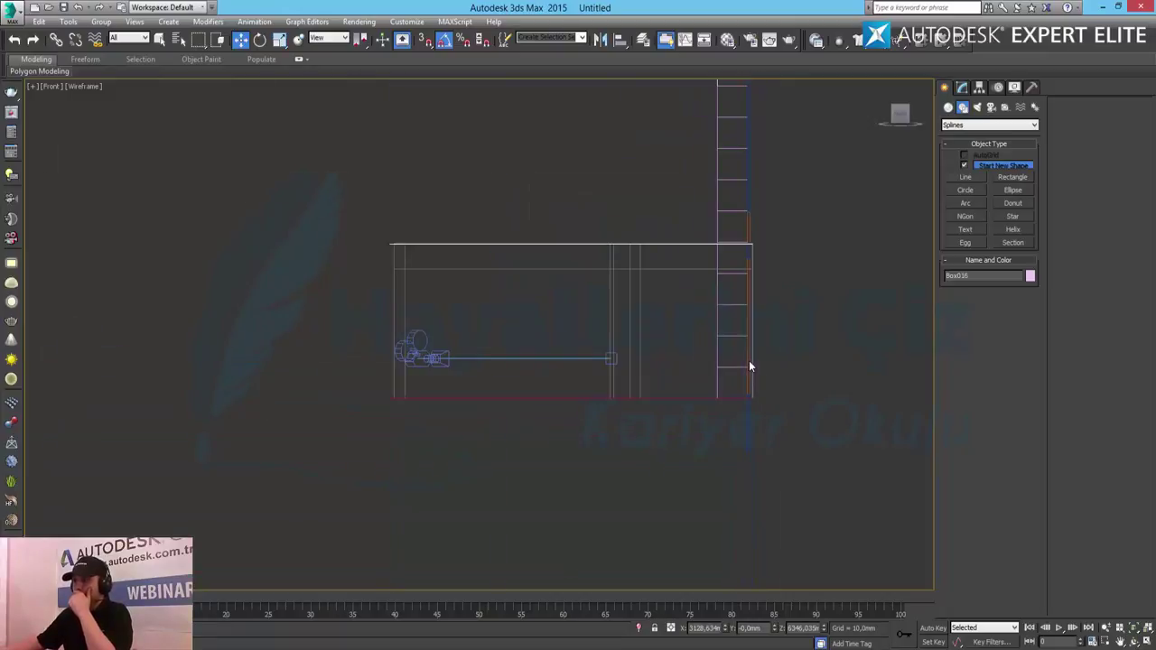
scroll(730, 402, "down", 2)
left_click(493, 208)
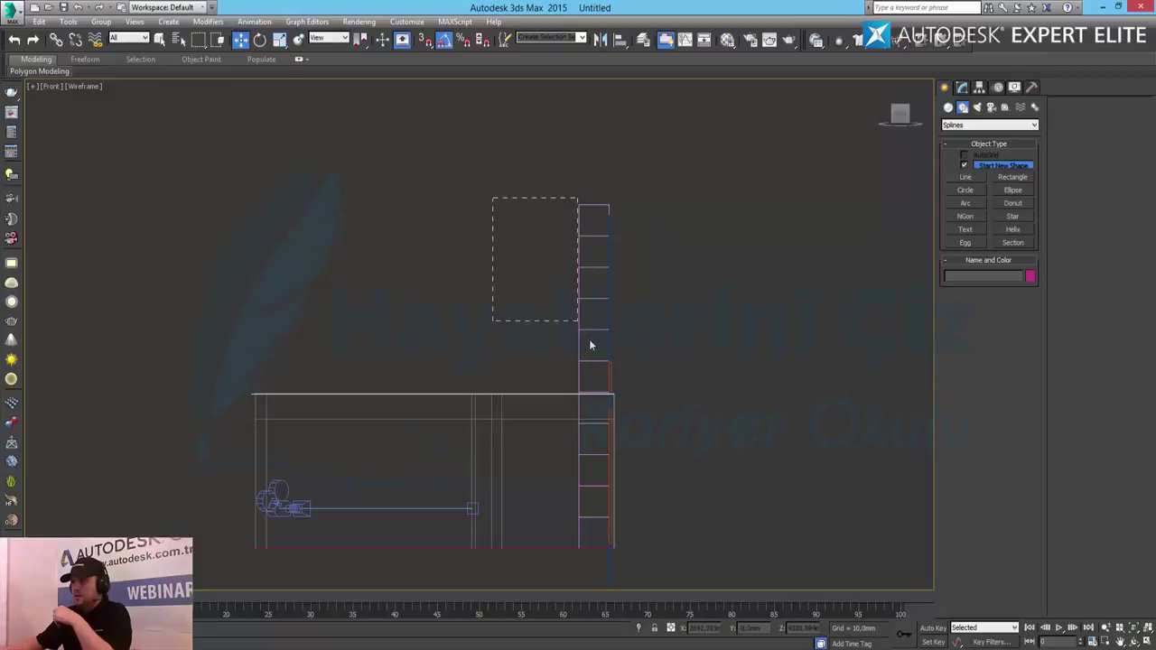
Delete the panels sticking out above the wall
left_click_drag(589, 343, 598, 366)
key("Delete")
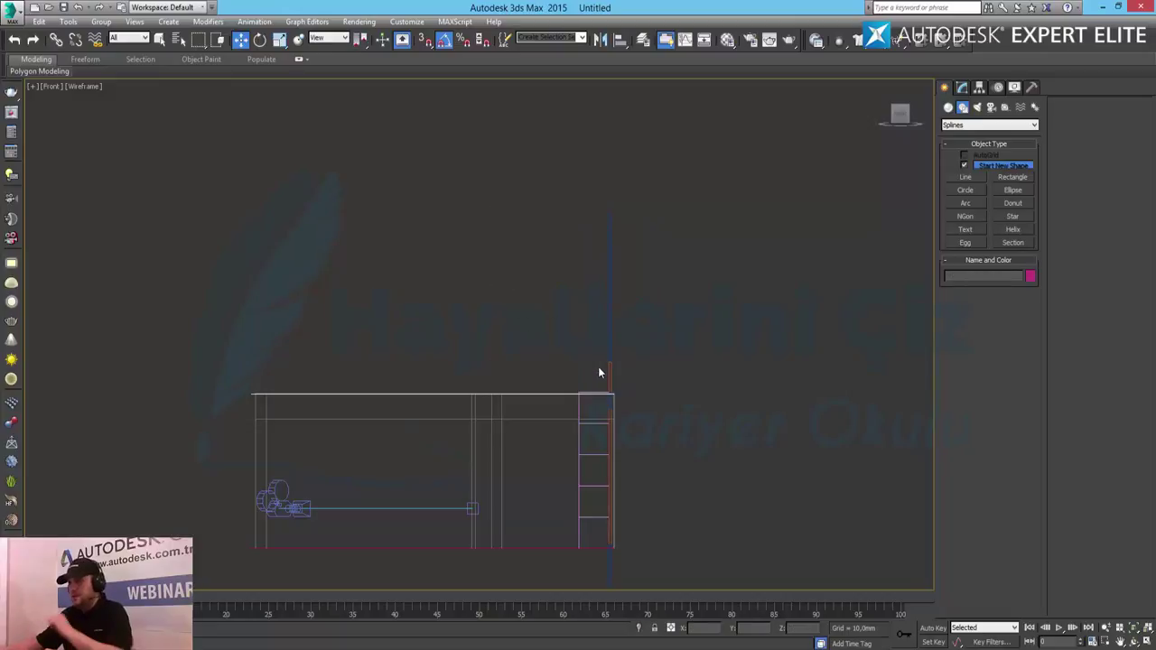
scroll(624, 356, "up", 2)
scroll(625, 361, "up", 3)
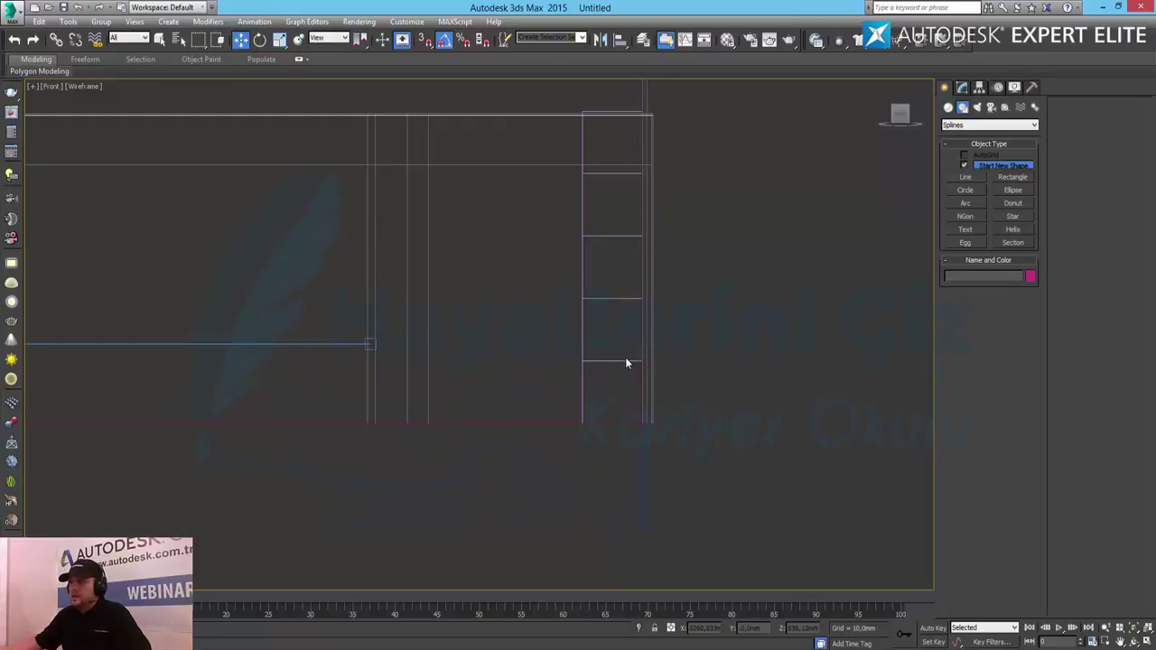
scroll(626, 362, "up", 4)
scroll(620, 363, "up", 4)
scroll(587, 407, "up", 3)
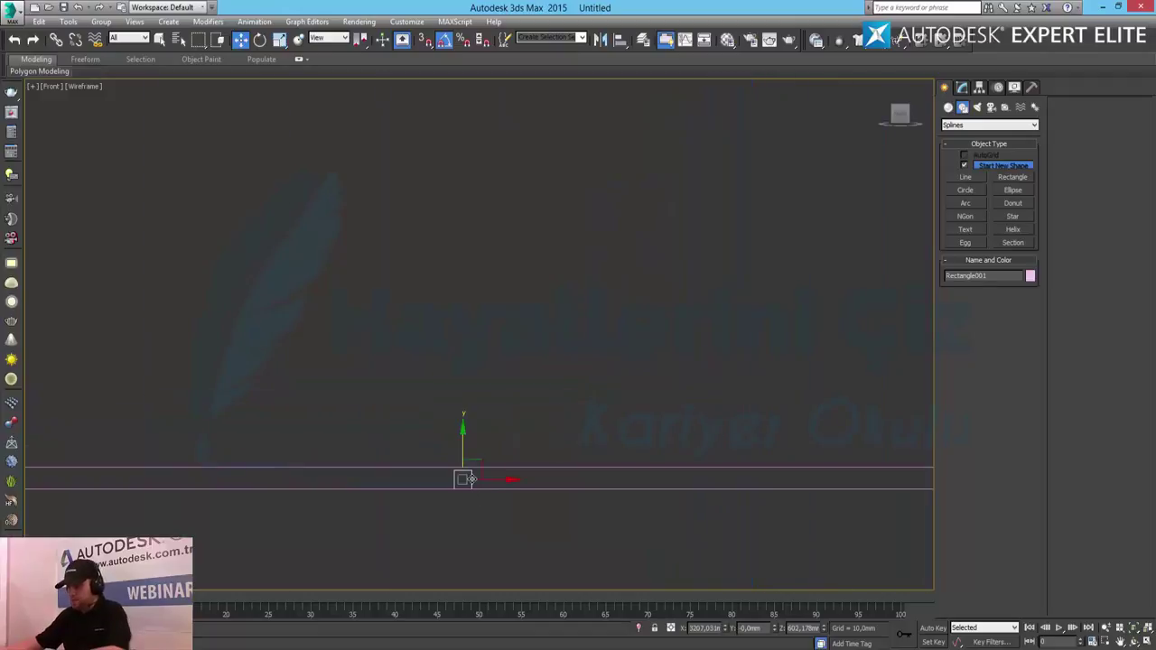
scroll(479, 441, "down", 3)
scroll(479, 426, "down", 3)
scroll(479, 426, "down", 2)
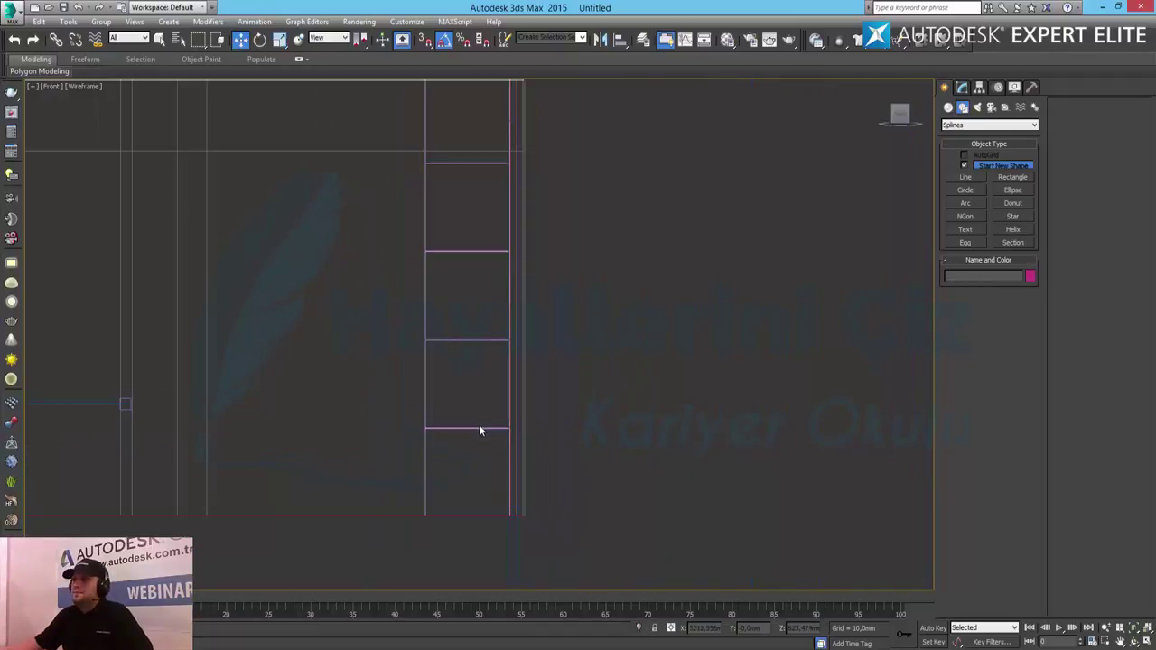
middle_click_drag(480, 377, 606, 435)
scroll(605, 432, "down", 2)
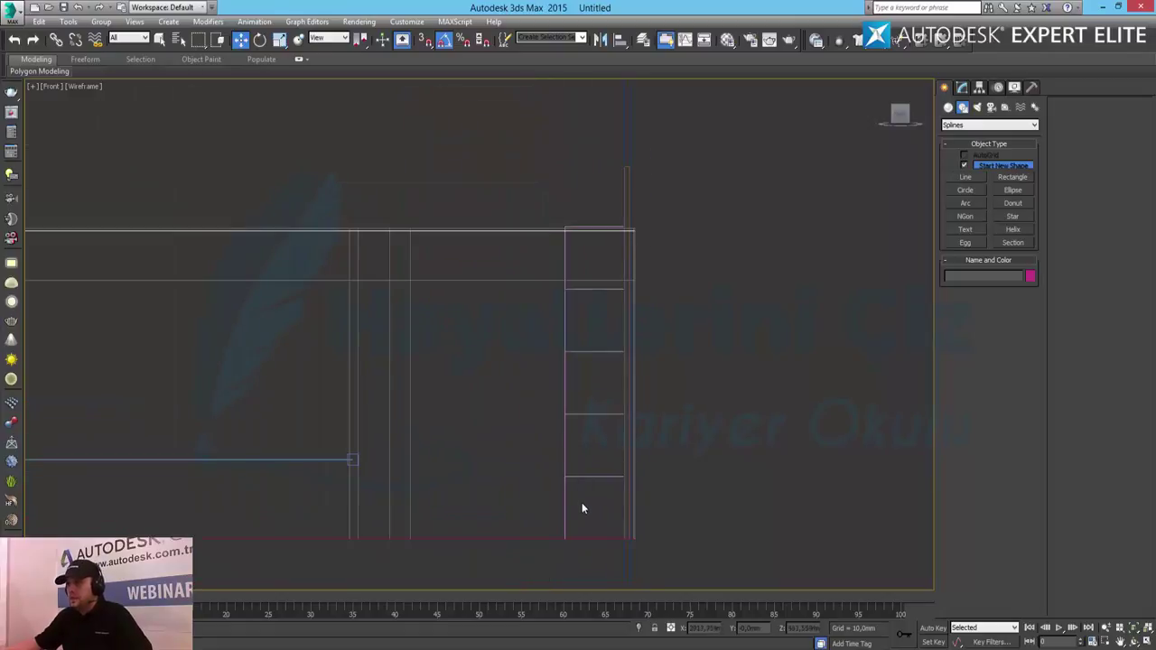
Group the remaining panel column under the name 60x60
left_click_drag(531, 379, 513, 289)
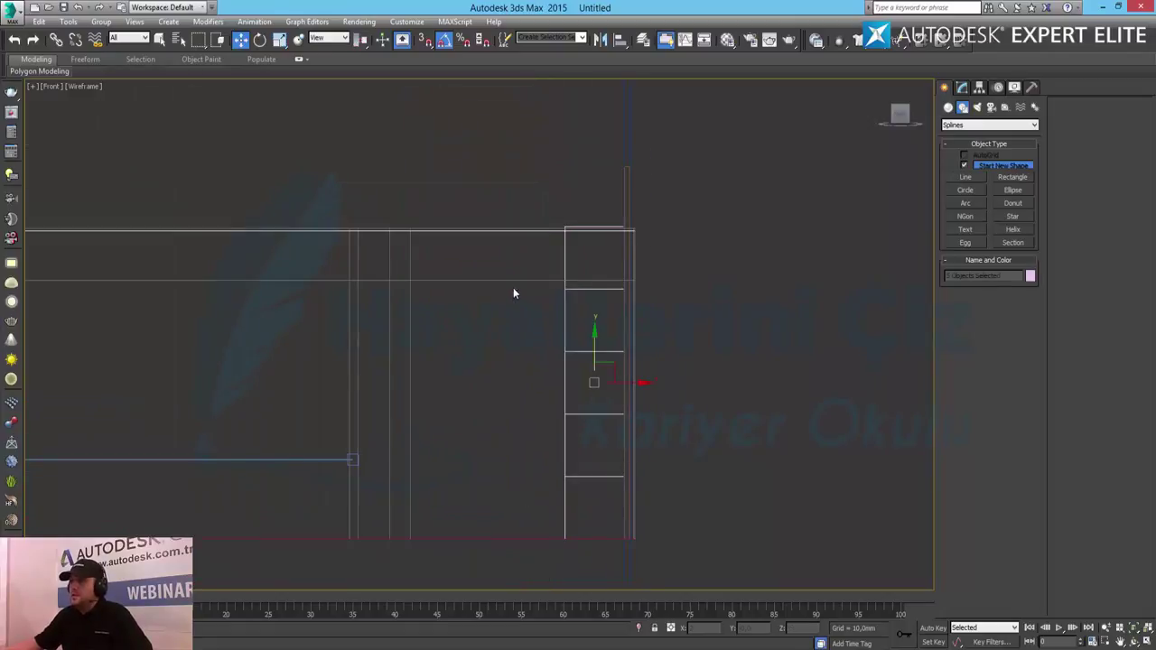
left_click(100, 21)
left_click(114, 38)
type("60x60")
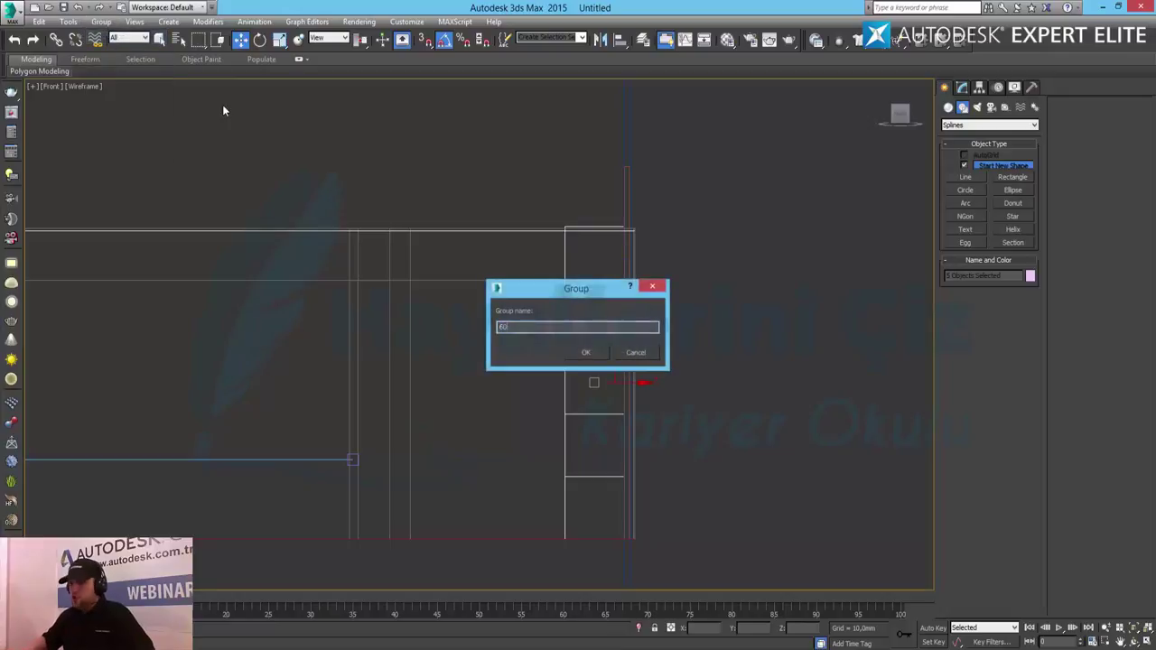
key("Return")
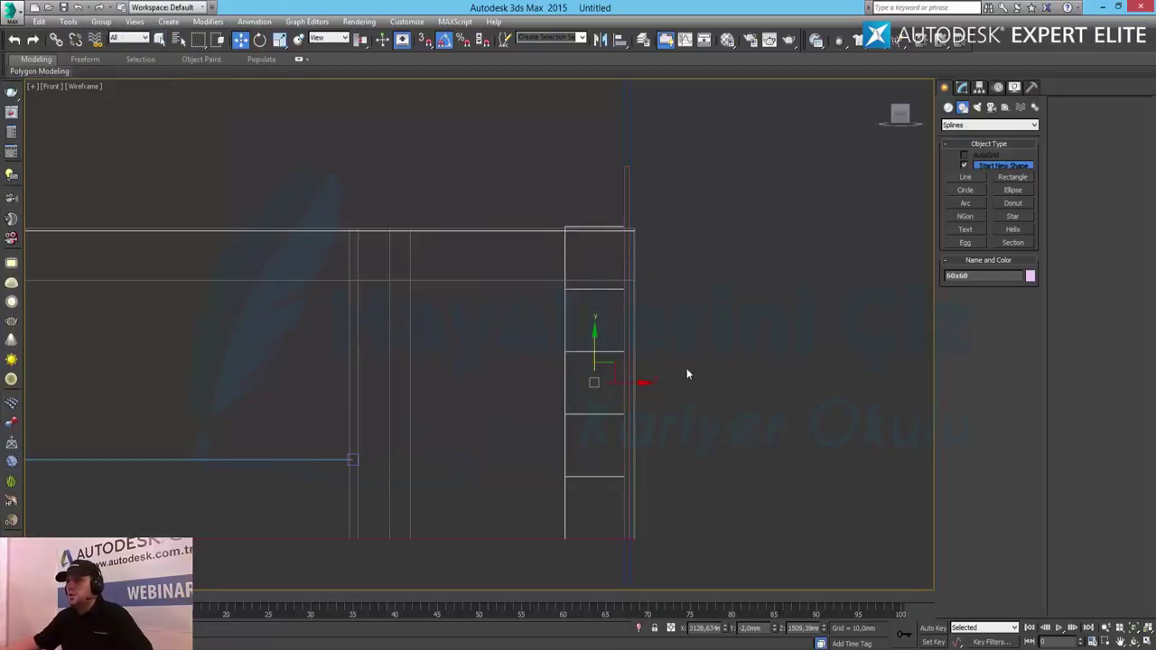
Clone the 60x60 group sideways into 15 copies along the wall
middle_click_drag(686, 373, 761, 323)
scroll(687, 343, "up", 1)
scroll(683, 364, "up", 5)
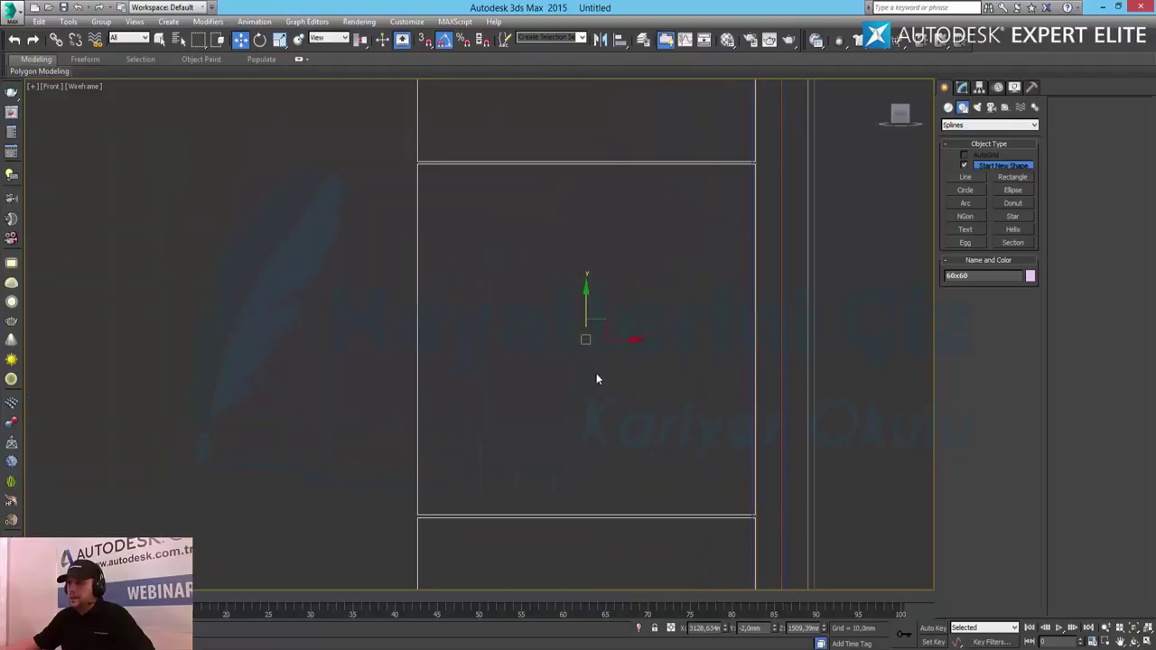
middle_click_drag(596, 378, 677, 418)
scroll(668, 406, "up", 2)
left_click_drag(666, 382, 196, 316)
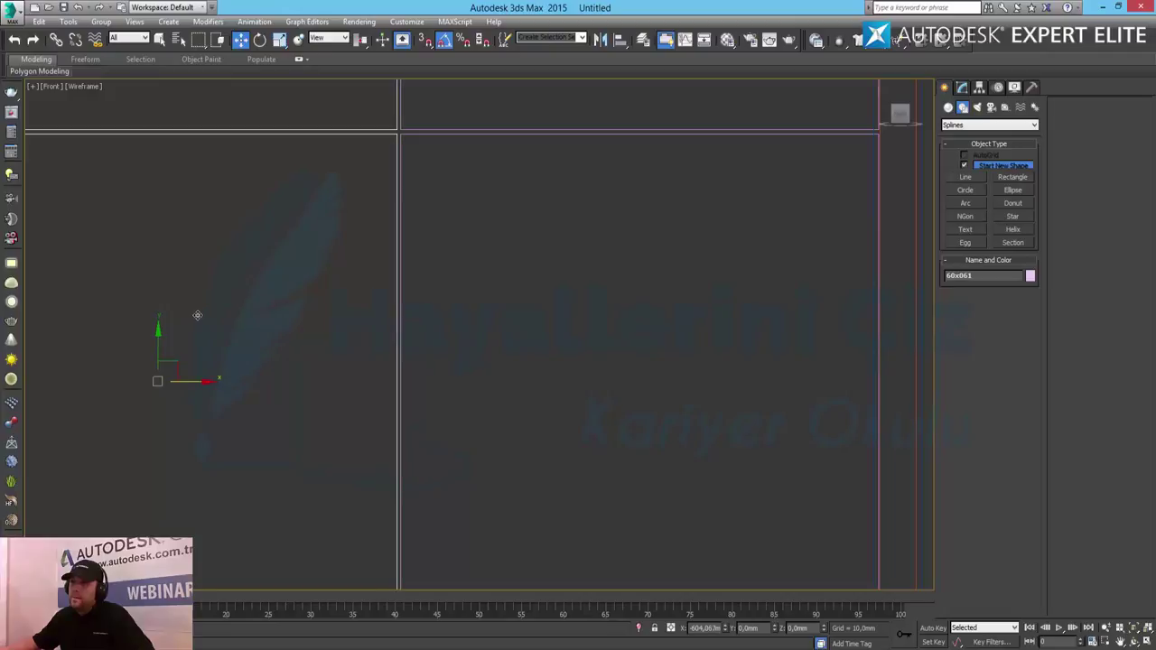
left_click_drag(197, 316, 199, 315, "shift")
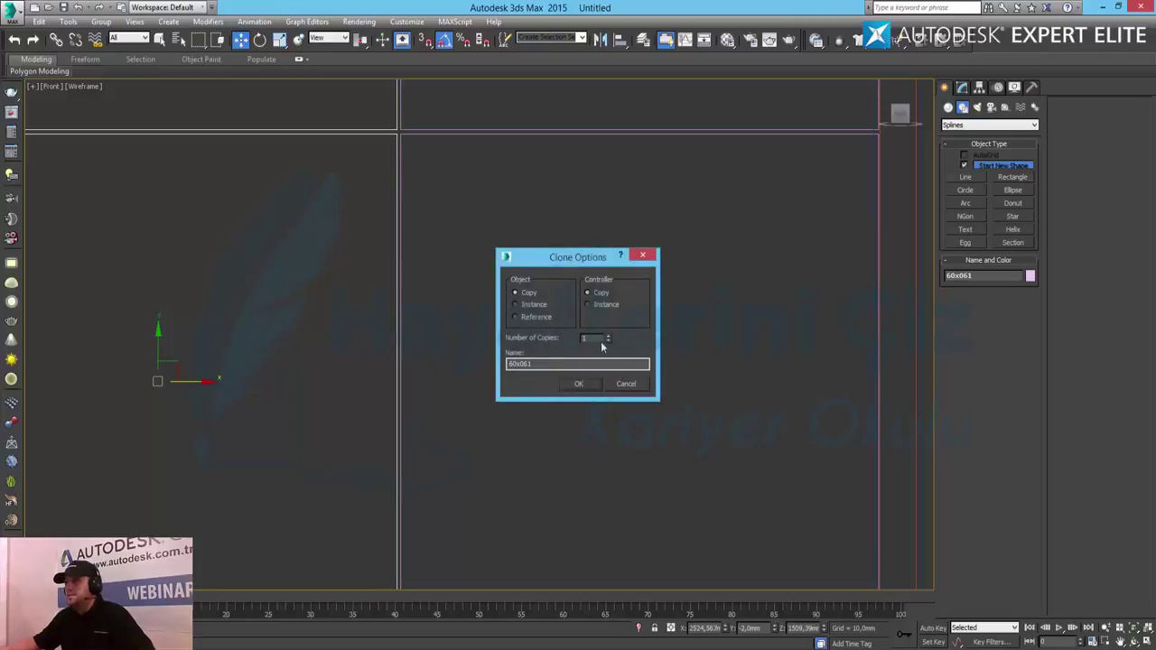
type("15")
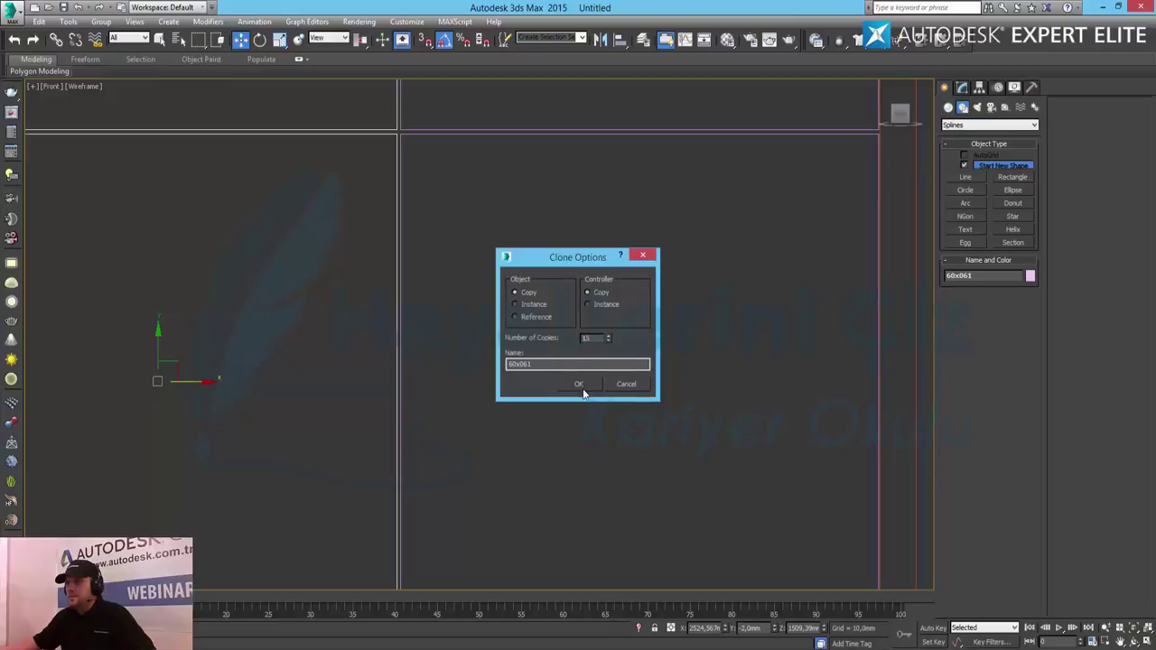
left_click(578, 384)
scroll(550, 360, "down", 5)
scroll(549, 360, "down", 3)
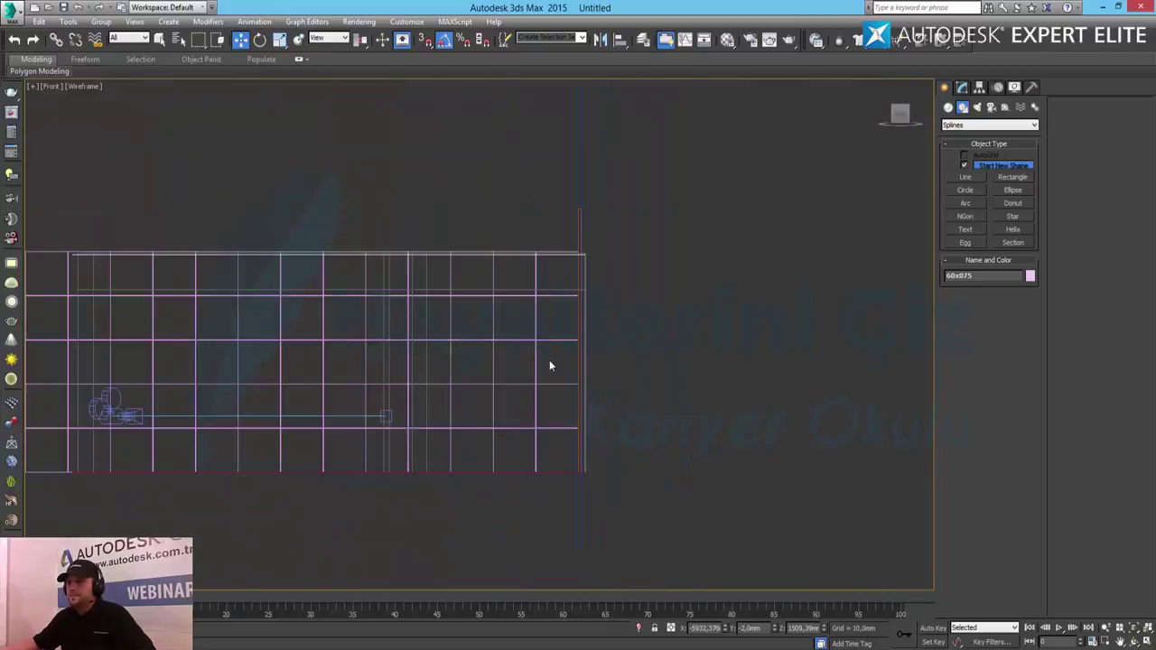
middle_click_drag(403, 419, 797, 379)
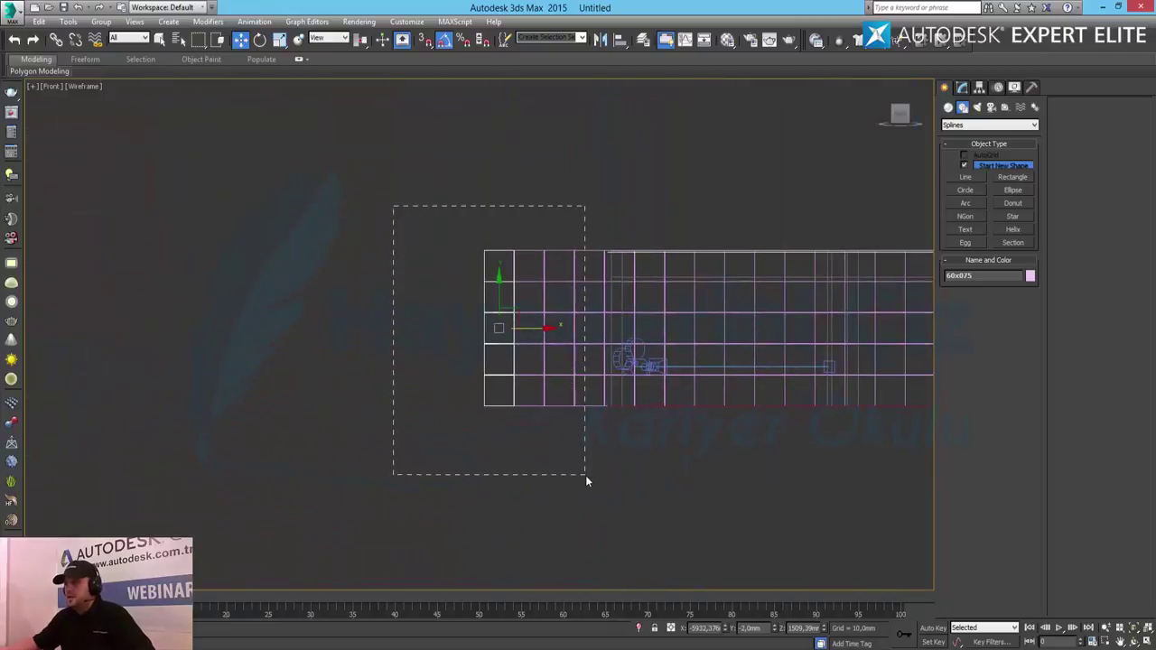
Delete the surplus rectangle columns left of the wall
left_click_drag(393, 206, 586, 475)
key("Delete")
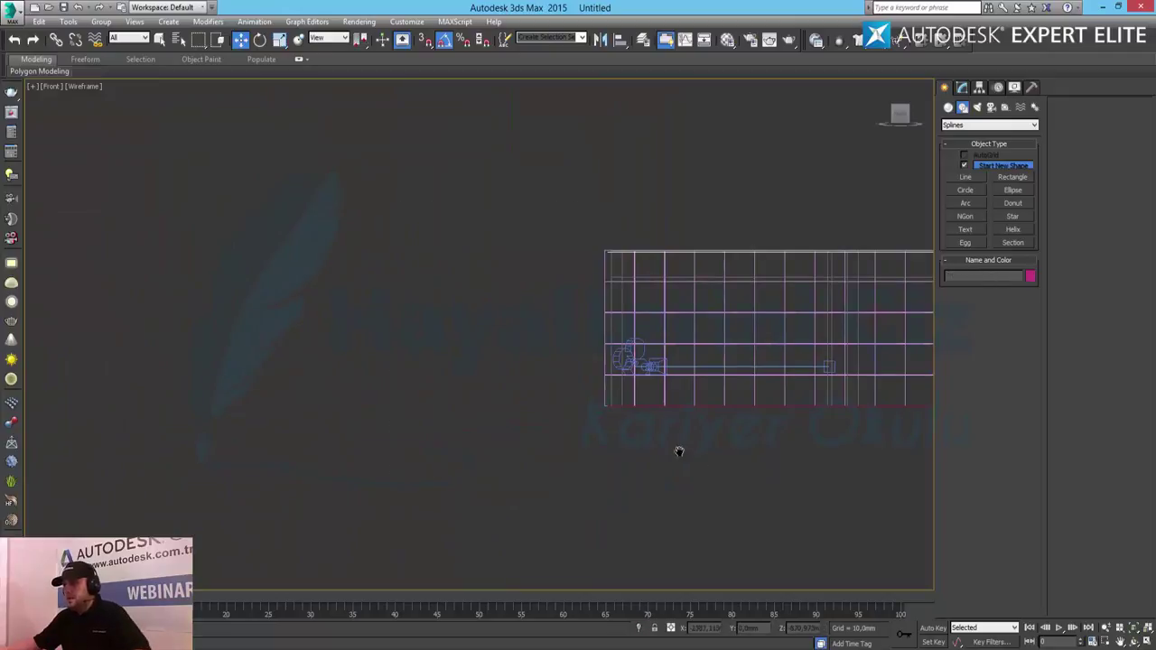
middle_click_drag(679, 452, 487, 435)
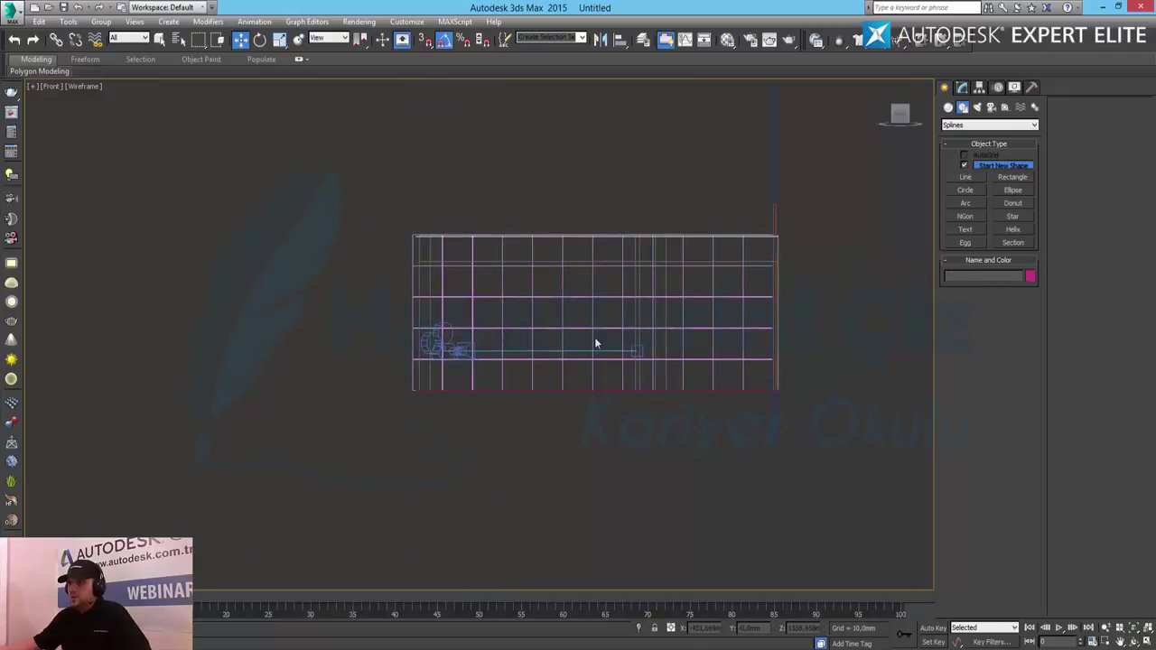
Select all remaining grid columns and restore the four-viewport layout
mouse_move(601, 341)
left_mouse_down()
mouse_move(502, 254)
mouse_move(502, 266)
left_mouse_up()
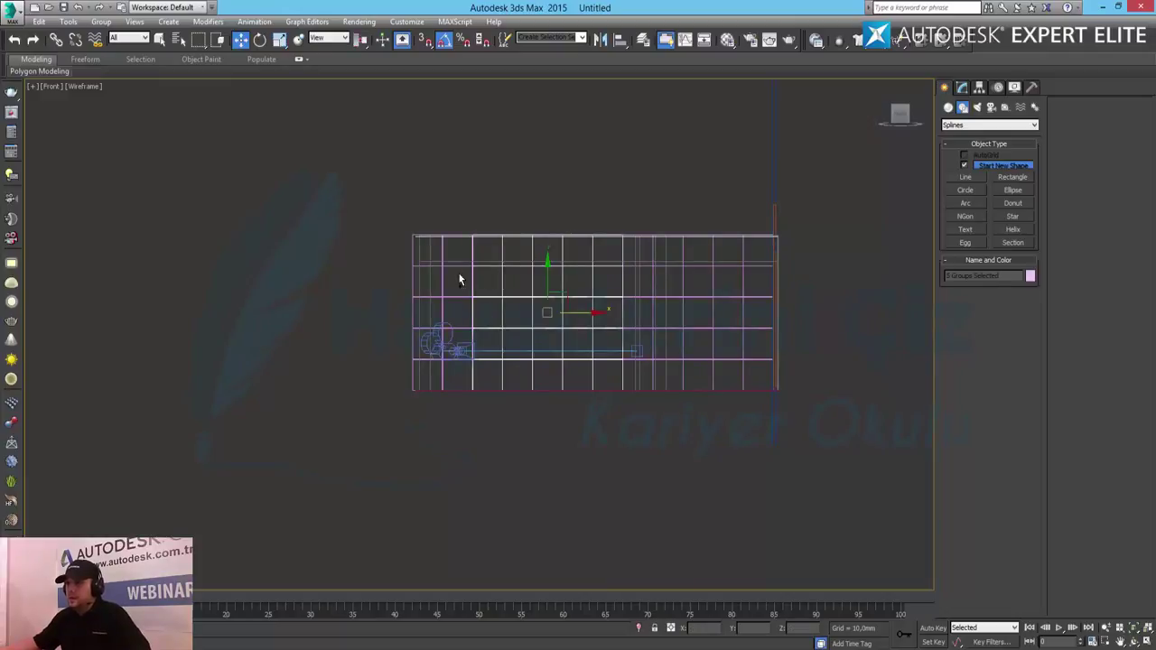
left_click_drag(439, 296, 438, 293, "ctrl")
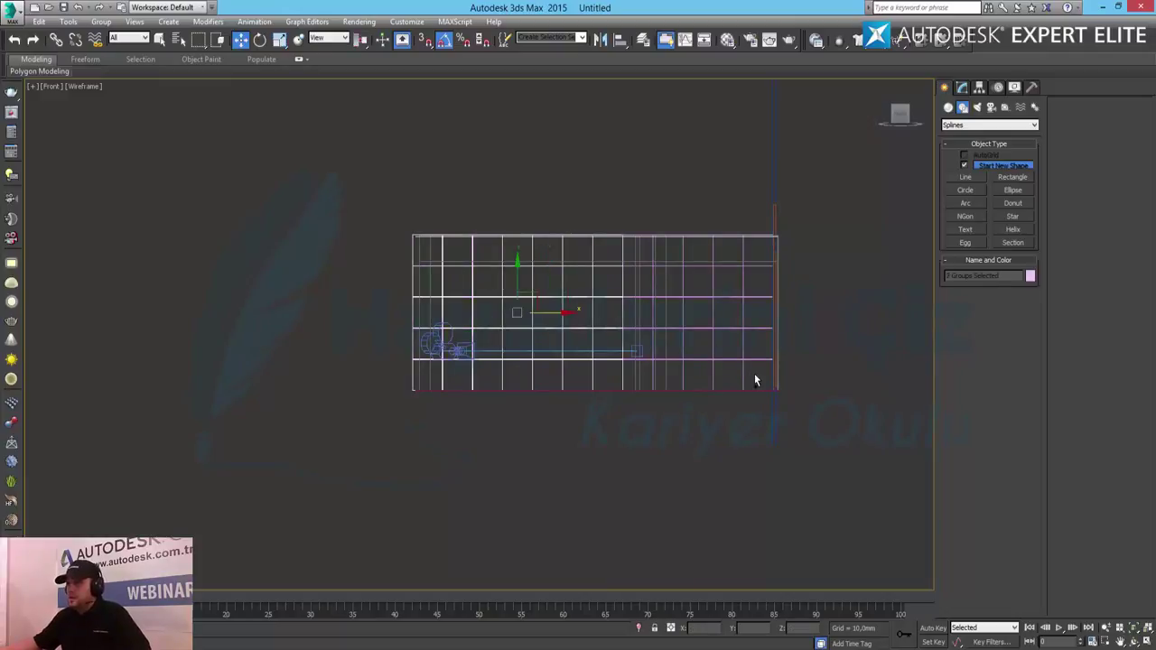
left_click_drag(751, 371, 680, 286, "ctrl")
scroll(671, 334, "up", 2)
scroll(596, 316, "up", 5)
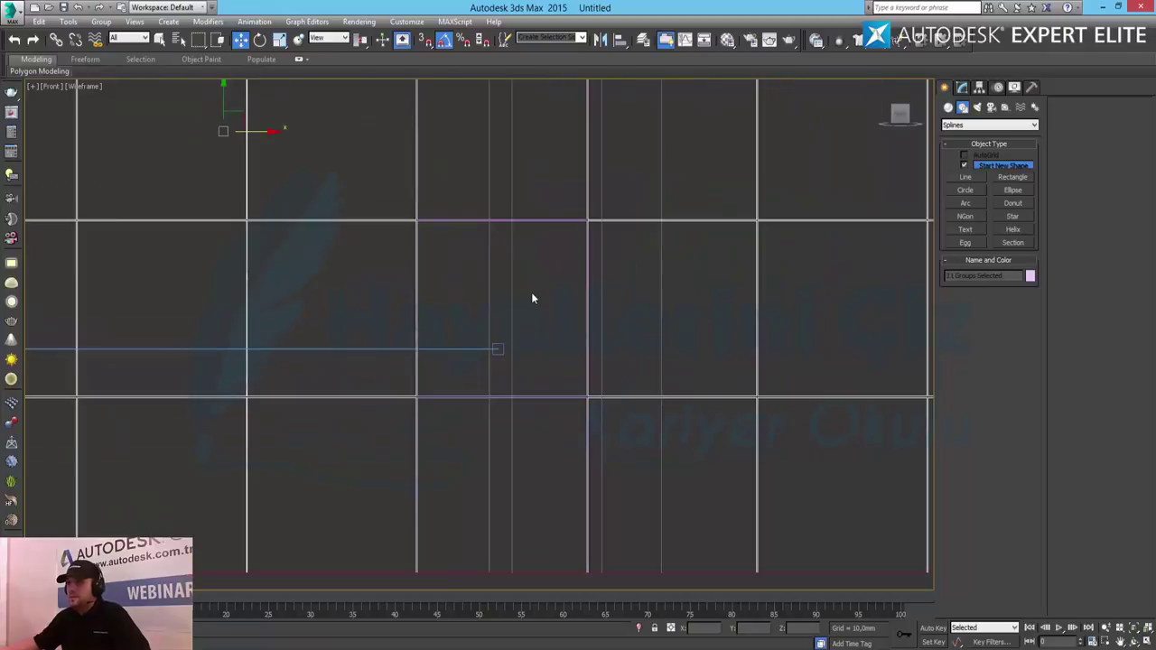
left_click(573, 364, "ctrl")
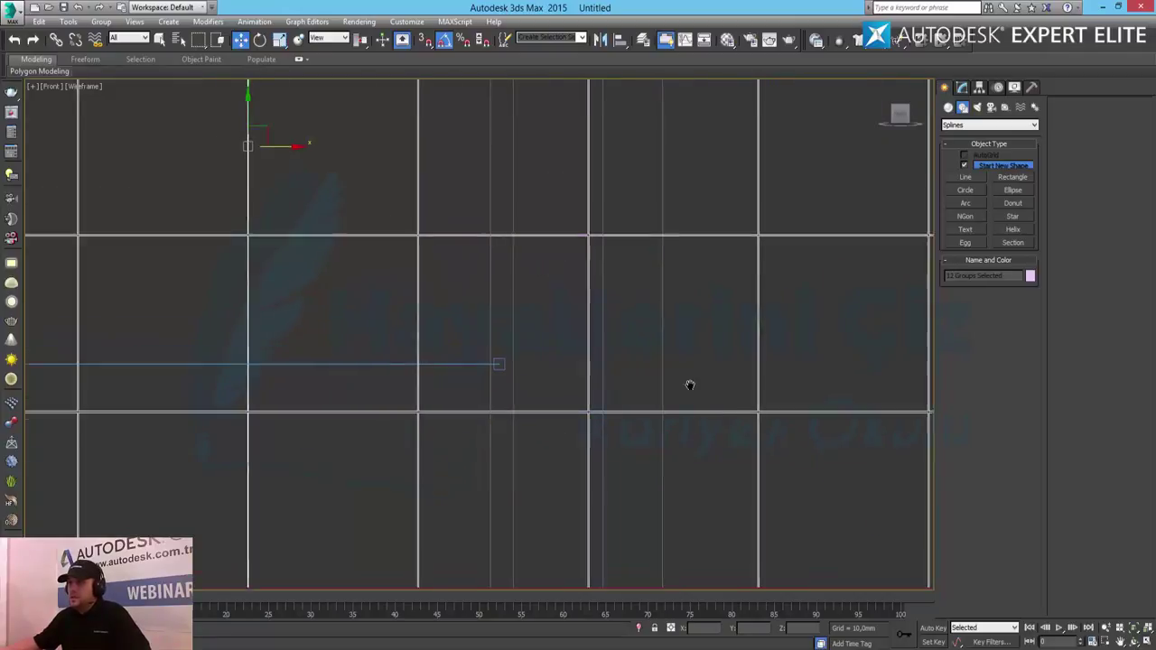
scroll(658, 197, "down", 5)
middle_click_drag(689, 196, 607, 320)
scroll(605, 320, "up", 4)
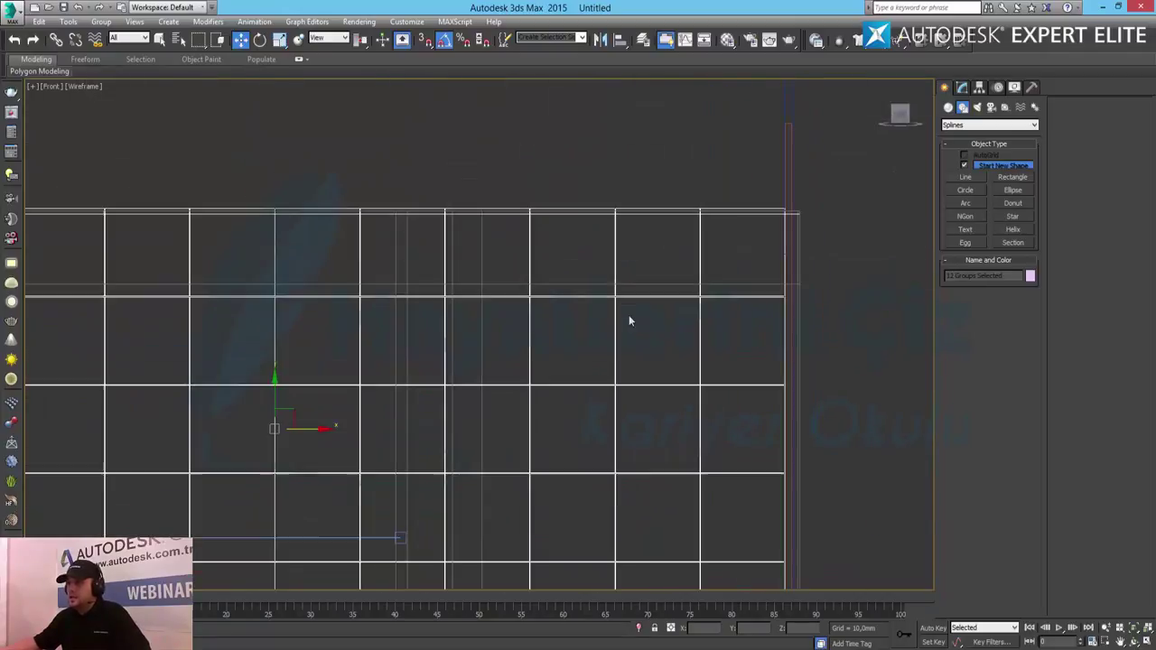
middle_click_drag(455, 429, 643, 284)
scroll(623, 289, "down", 2)
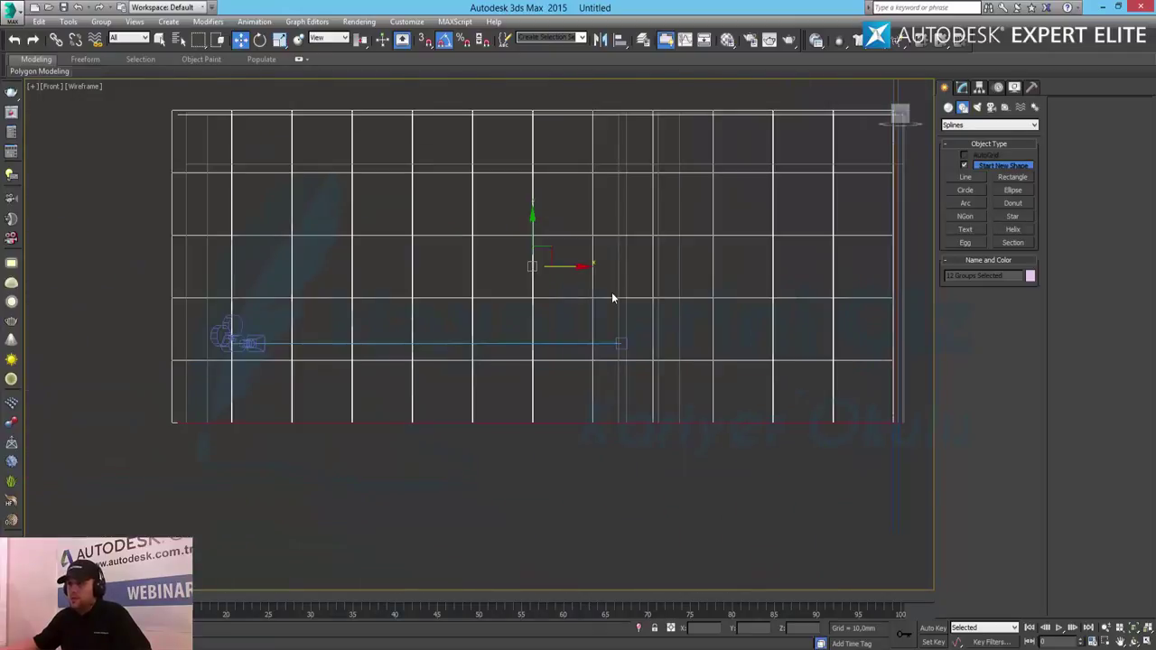
scroll(612, 292, "down", 2)
left_click(1147, 640)
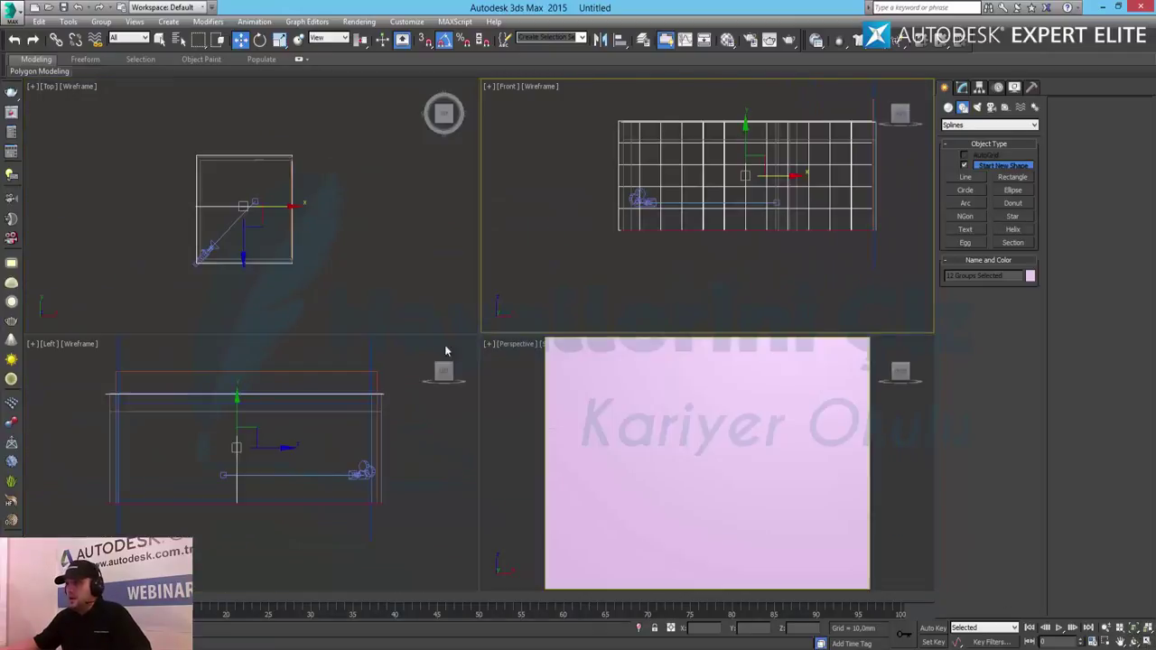
In a maximized Top view, move the panel grid up onto the wall face
left_click(1147, 640)
middle_click_drag(501, 260, 533, 335)
scroll(533, 334, "up", 5)
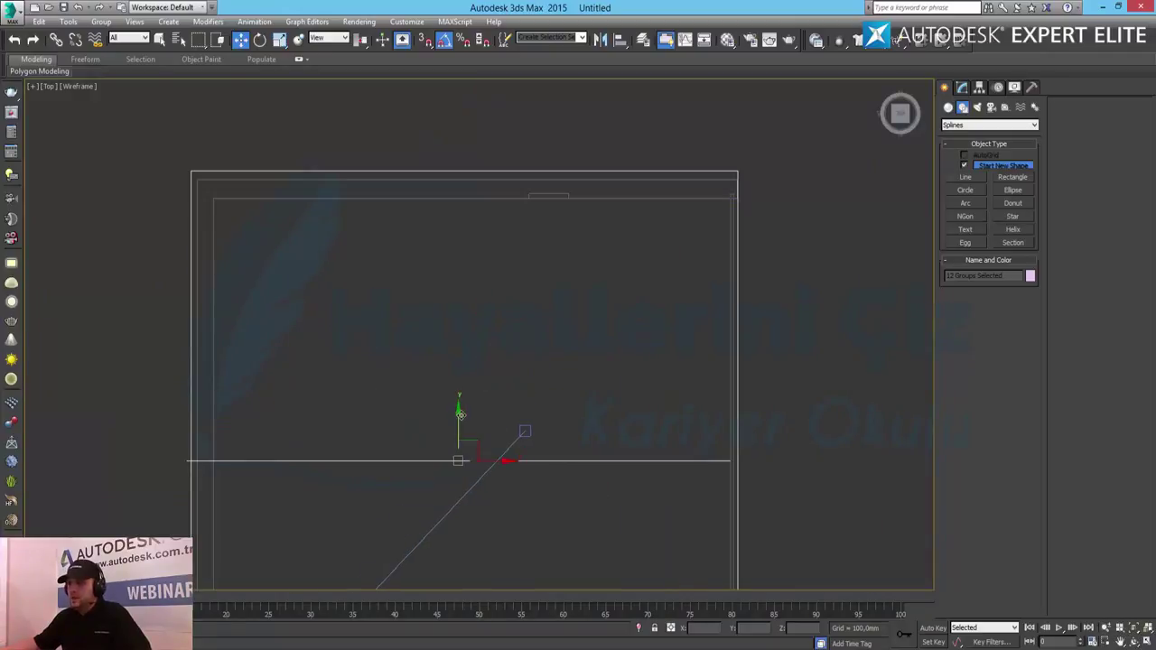
left_click_drag(477, 414, 477, 163)
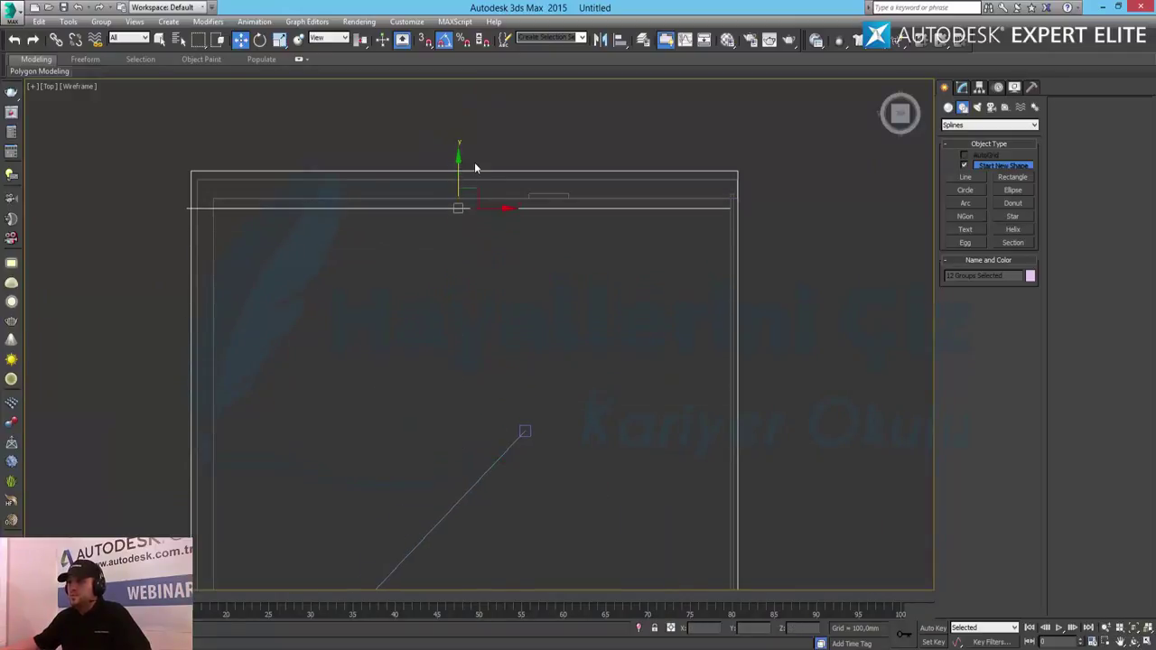
scroll(474, 163, "up", 5)
scroll(474, 162, "up", 2)
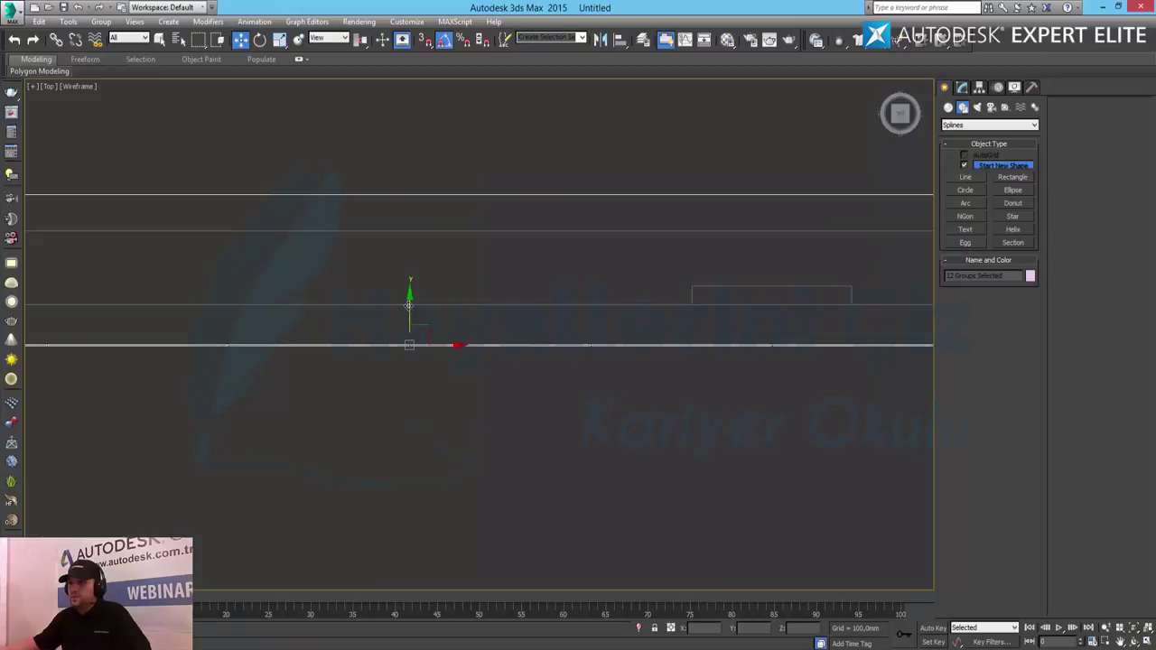
left_click_drag(411, 306, 418, 270)
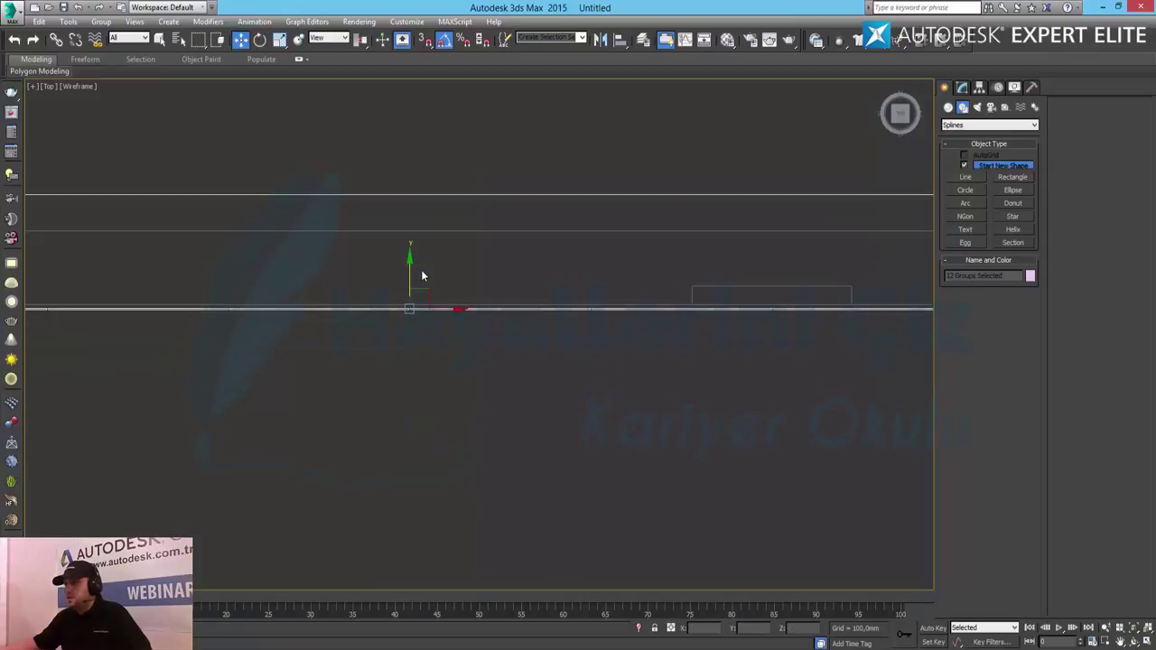
Zoom and pan the Top view to check the grid sits flush with the wall
scroll(421, 269, "up", 1)
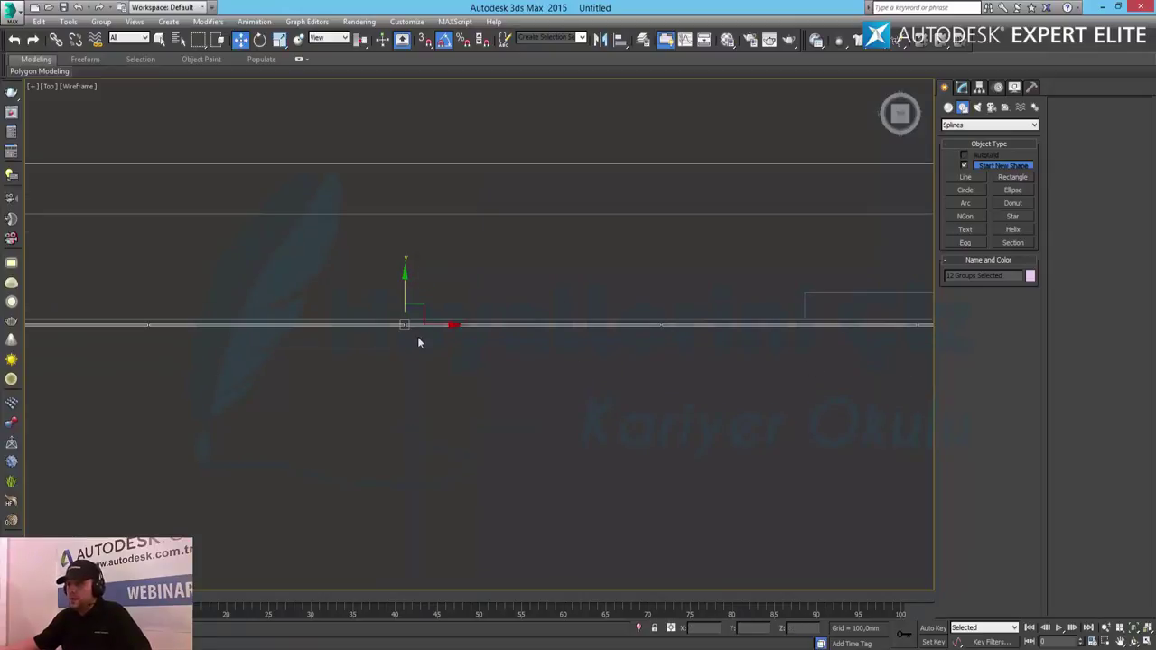
scroll(446, 342, "up", 1)
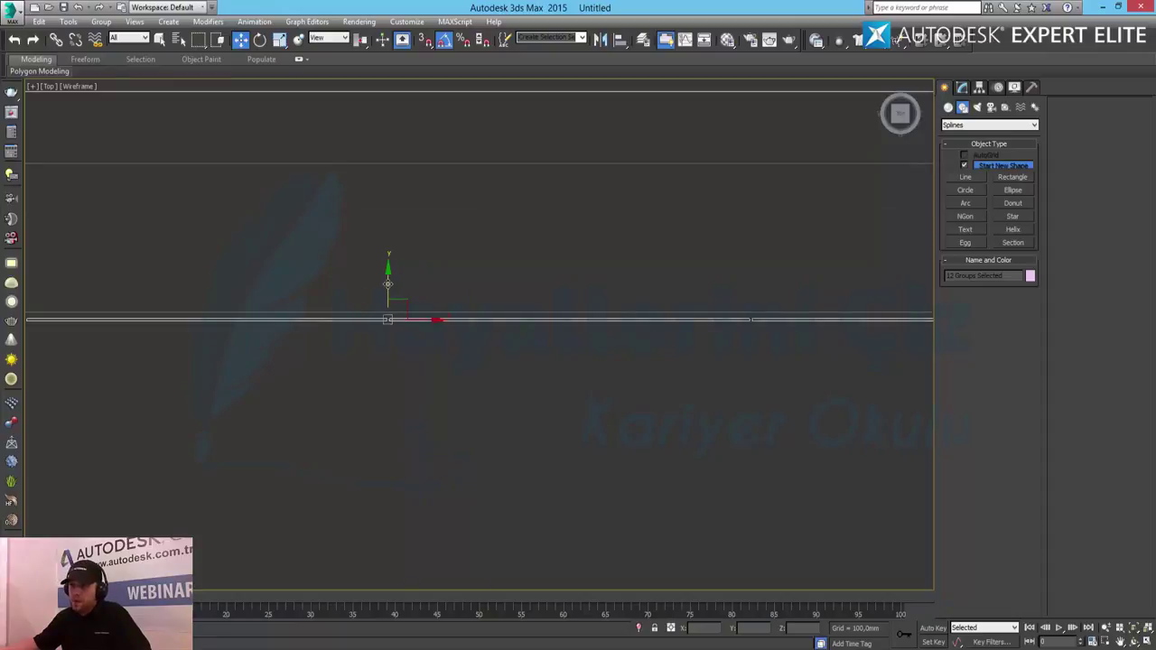
scroll(379, 328, "up", 1)
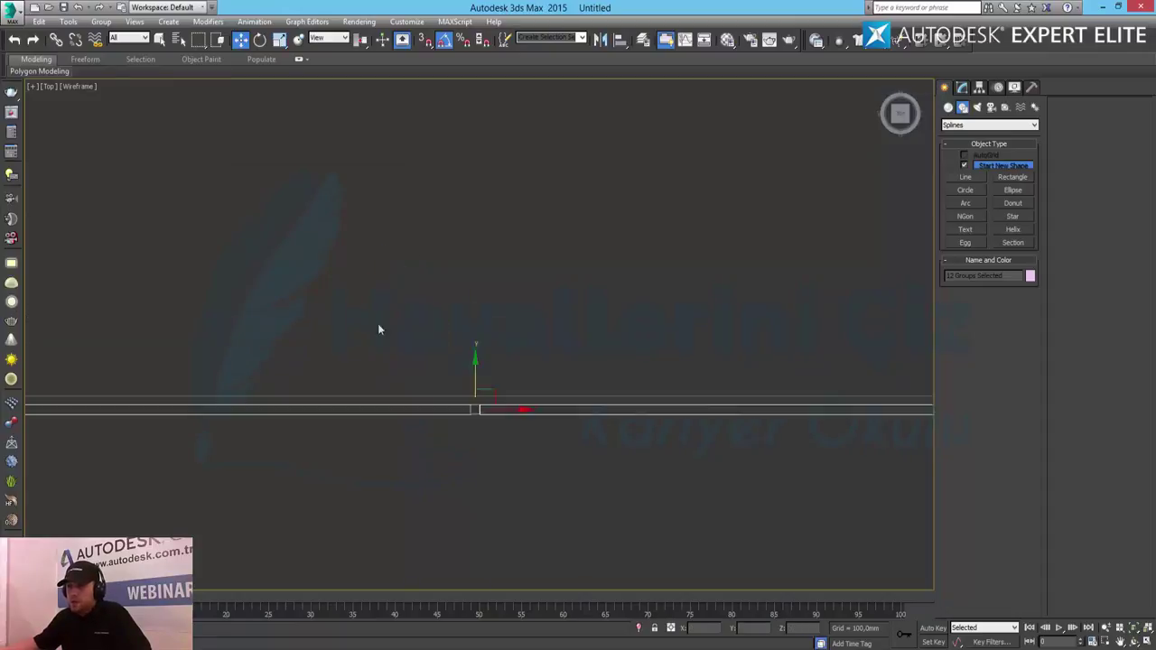
middle_click_drag(466, 452, 511, 495)
scroll(512, 494, "up", 1)
scroll(587, 242, "up", 2)
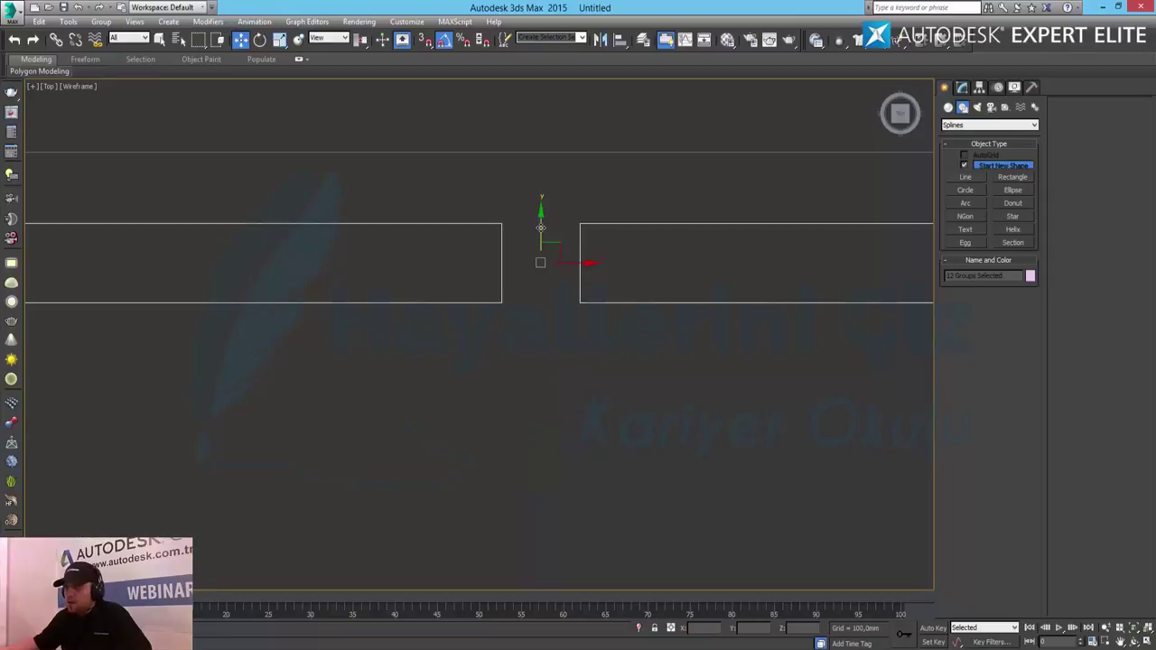
mouse_move(632, 285)
middle_mouse_down()
mouse_move(573, 449)
mouse_move(518, 378)
middle_mouse_up()
scroll(518, 378, "down", 1)
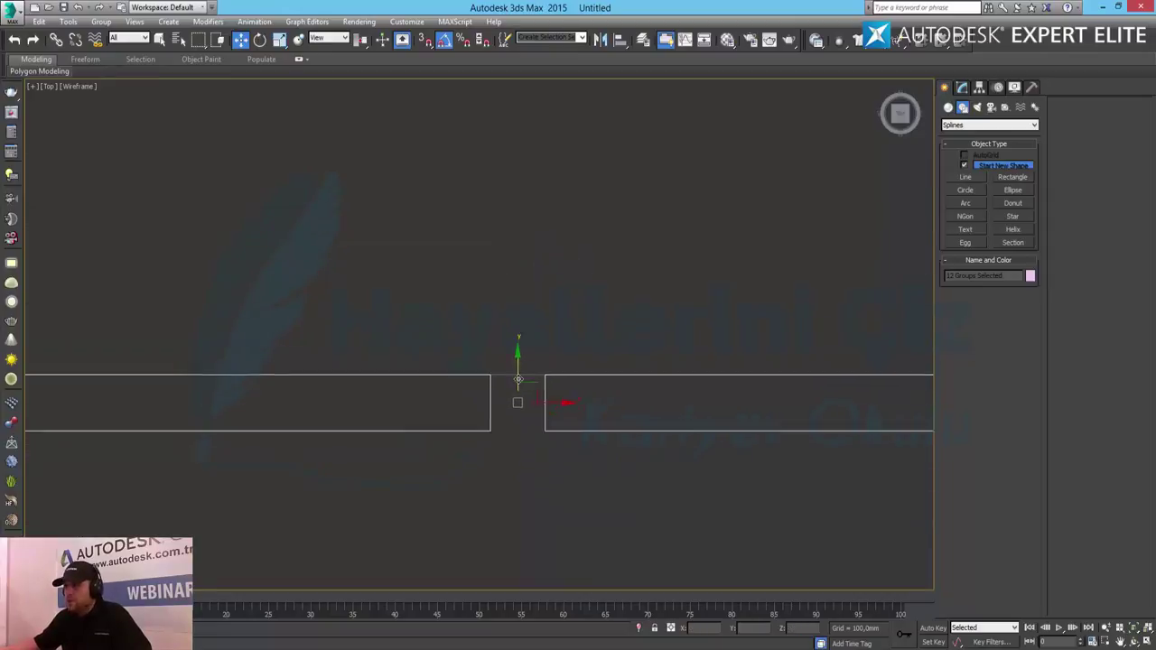
scroll(517, 381, "down", 3)
scroll(517, 383, "up", 2)
scroll(517, 383, "down", 2)
scroll(517, 383, "down", 1)
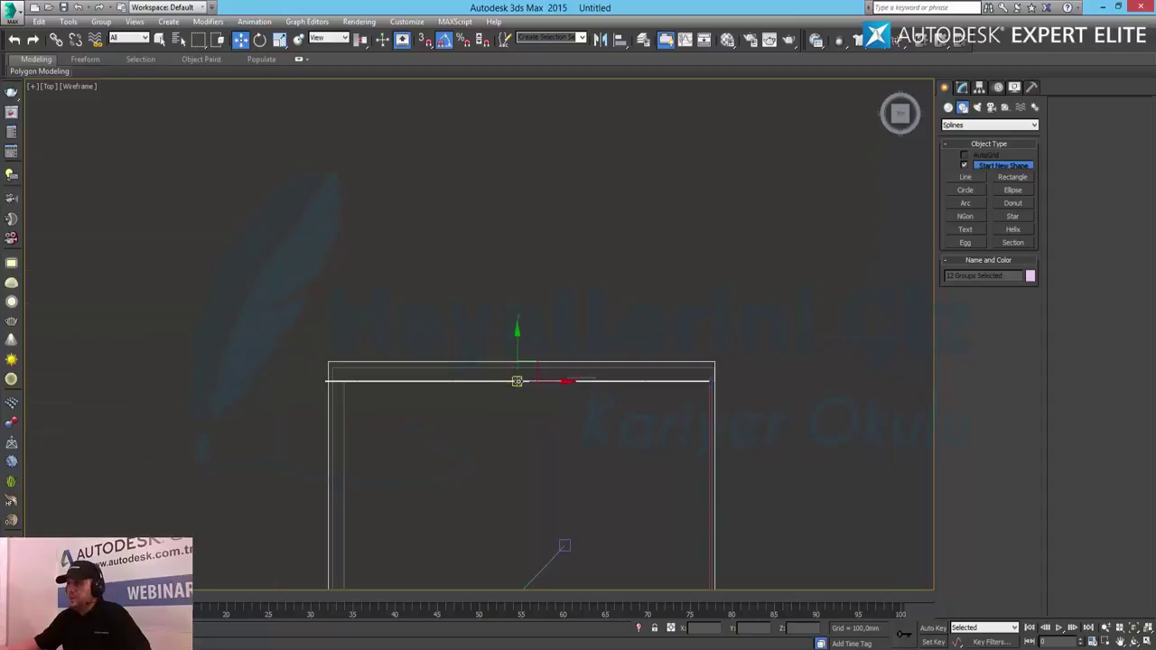
In the camera view, select all 12 panel groups and group them as 60x60
key("alt+w")
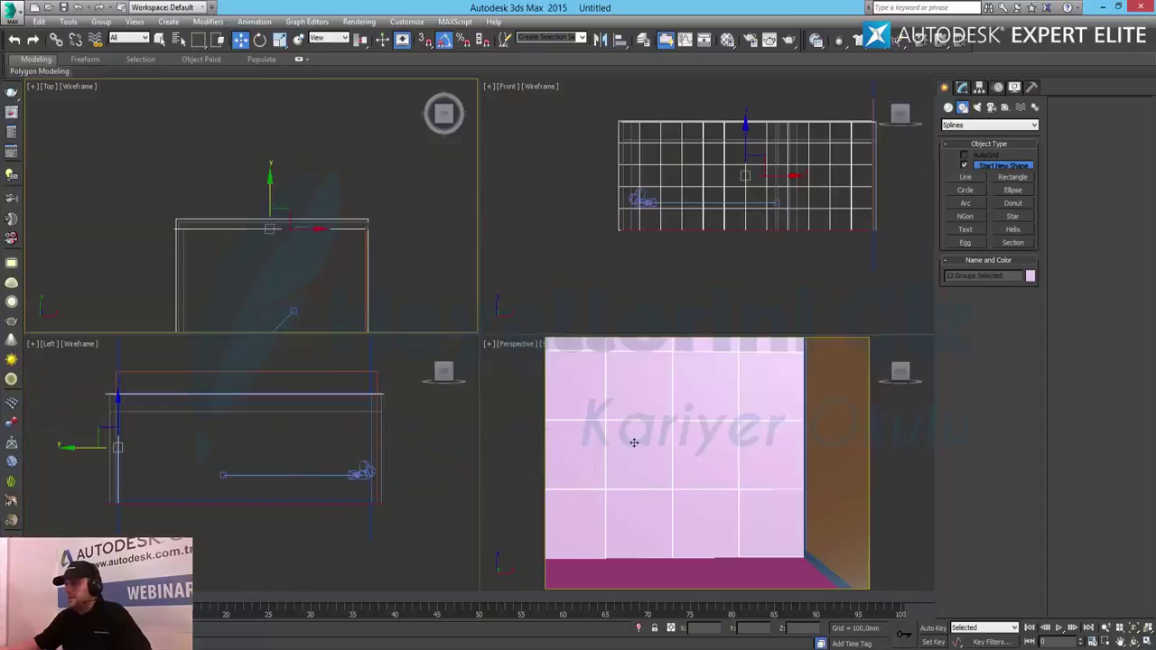
key("alt+w")
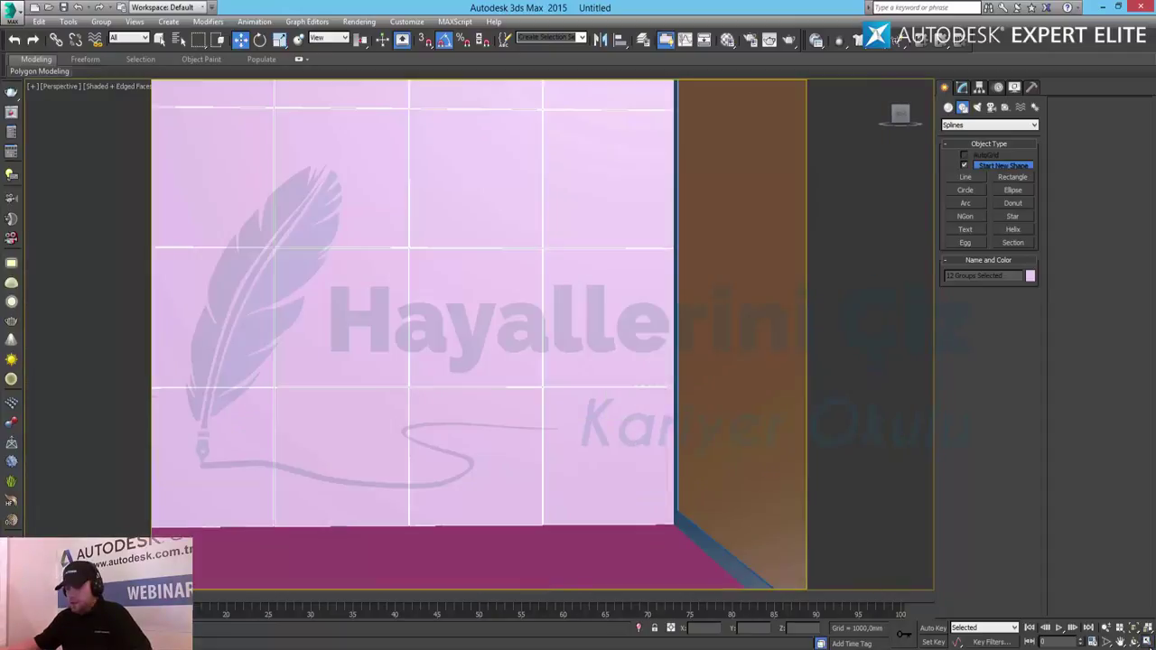
key("c")
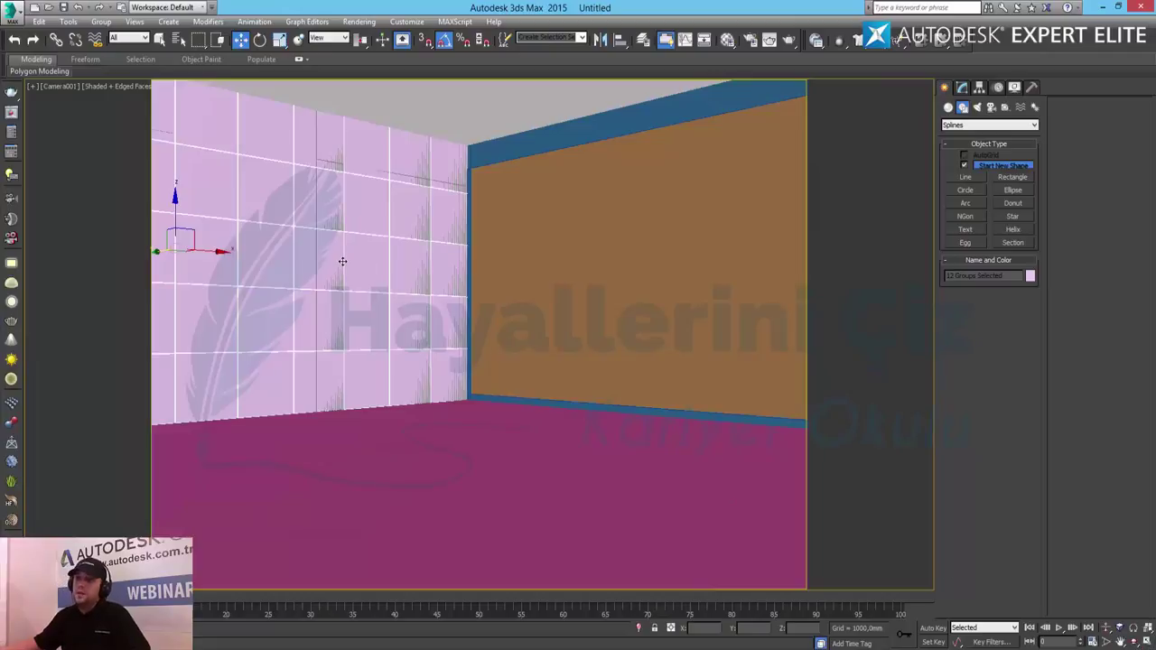
left_click(334, 204)
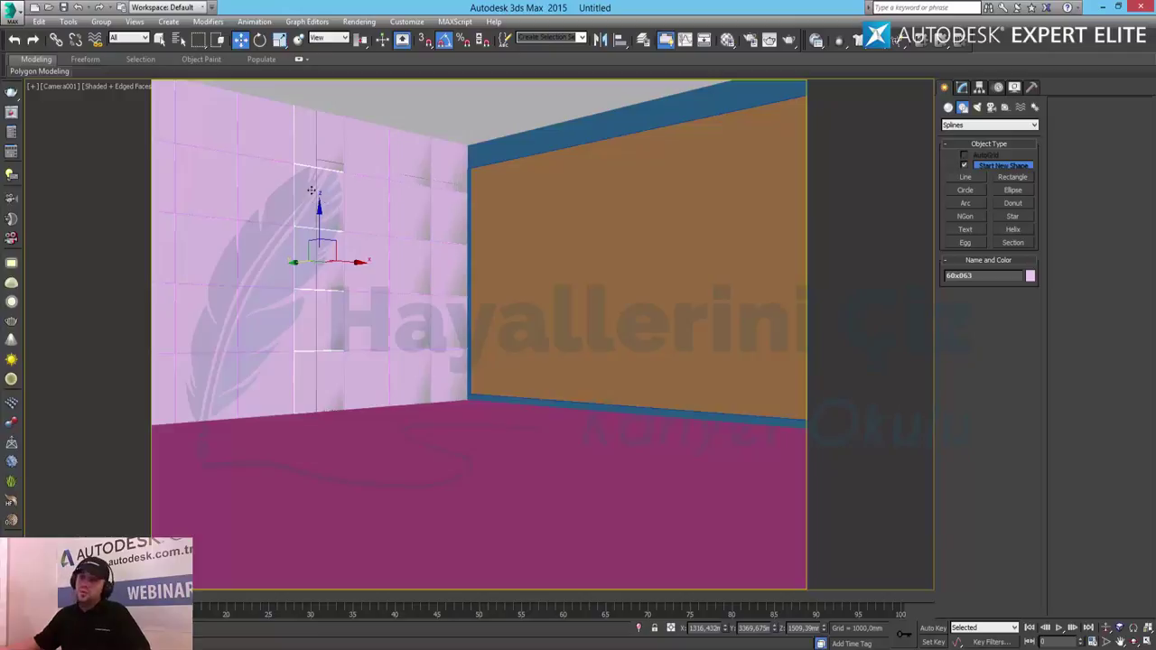
key("ctrl+a")
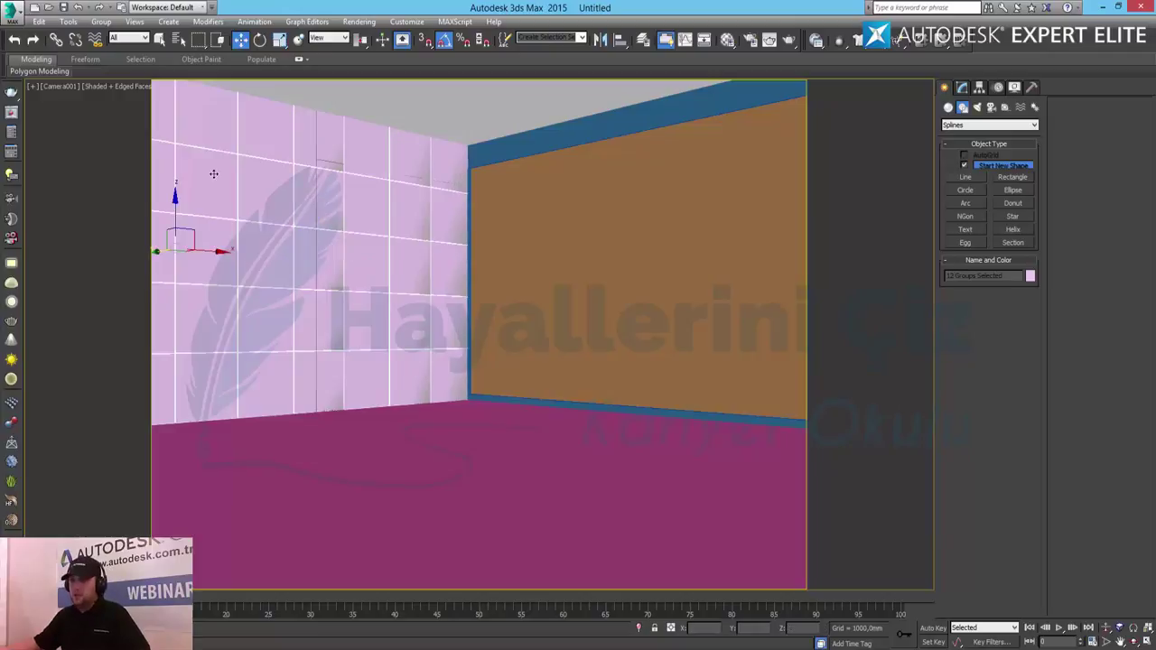
left_click(100, 21)
left_click(115, 37)
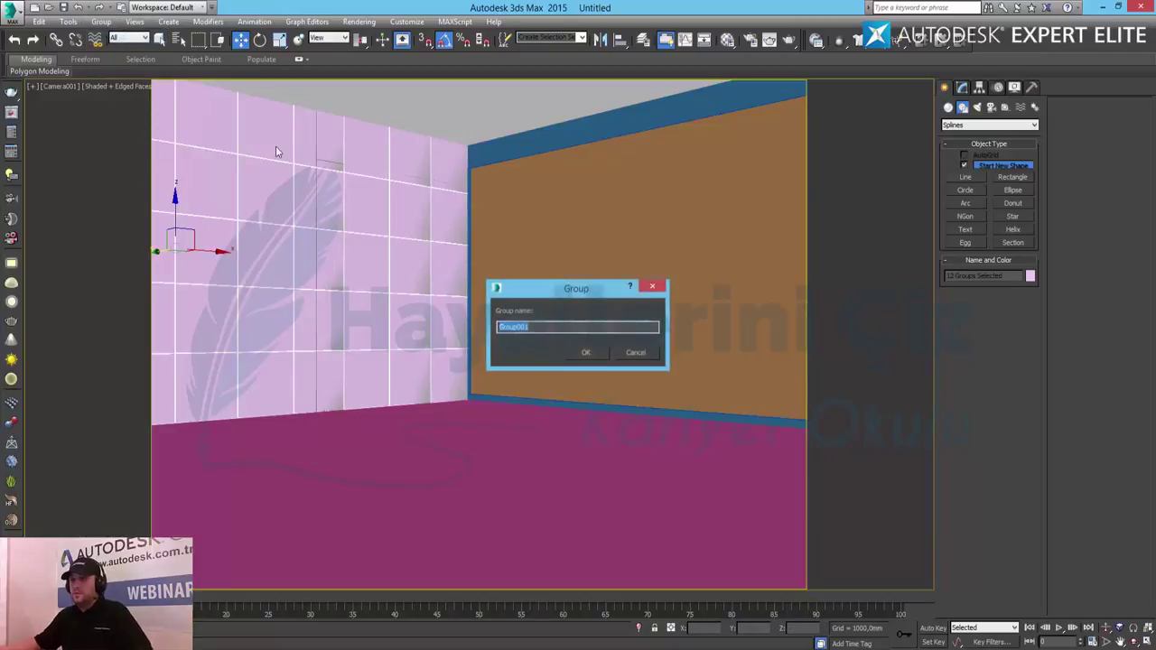
type("60x60")
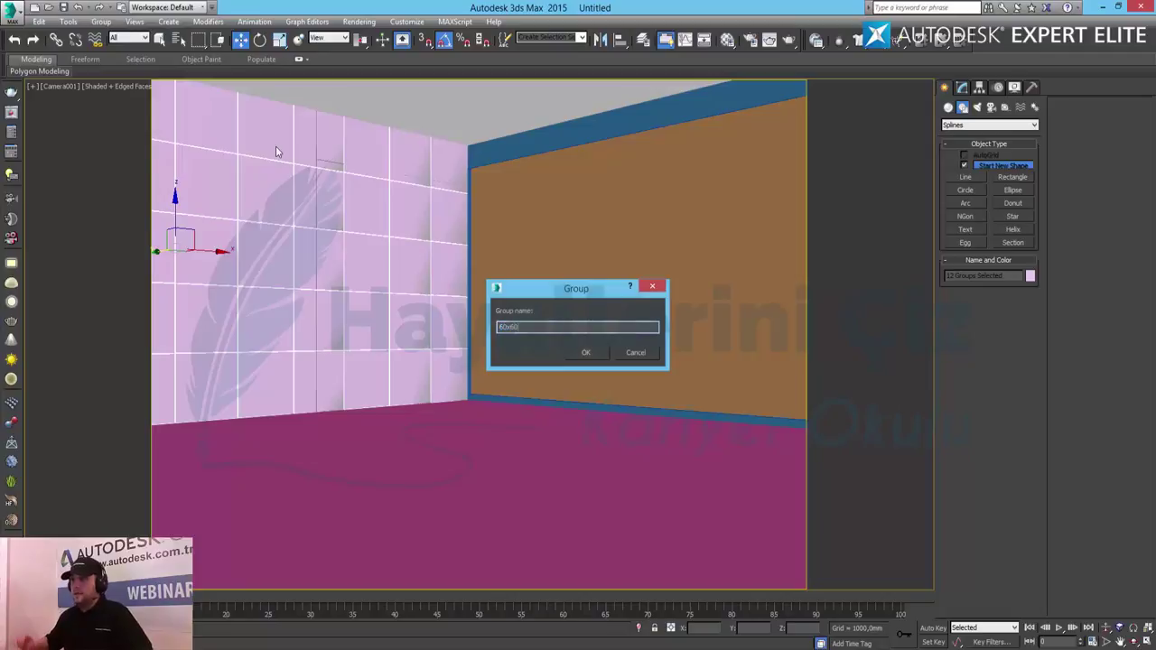
key("Return")
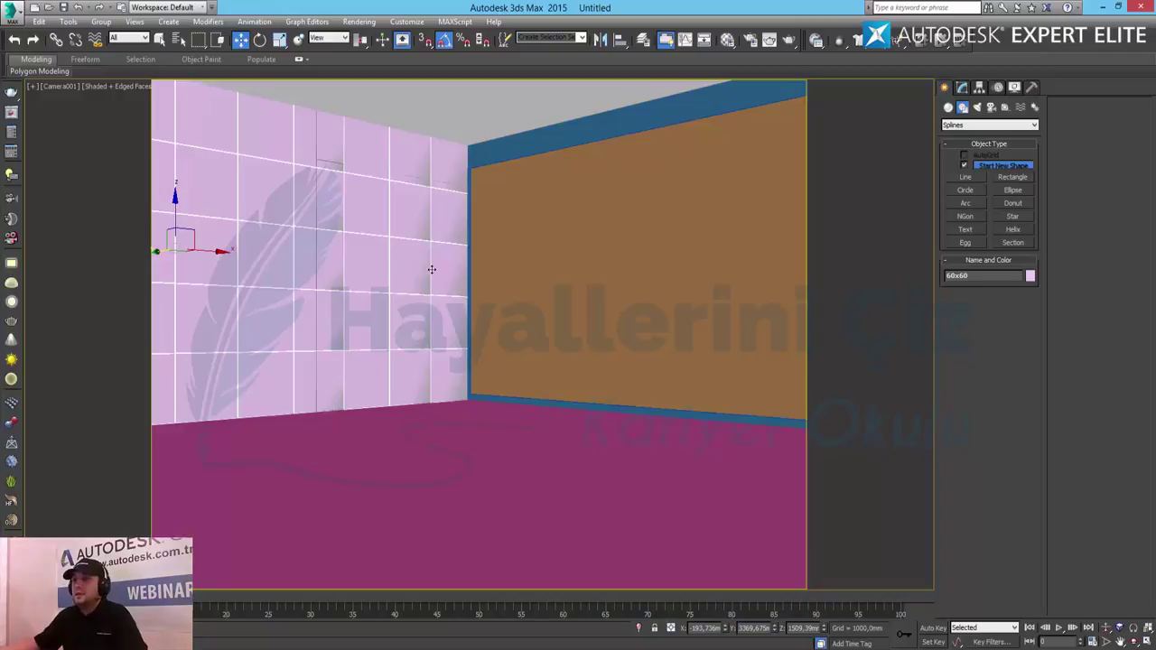
Open the 60x60 group and zoom the Perspective view close to the pink wall
left_click(100, 20)
left_click(126, 71)
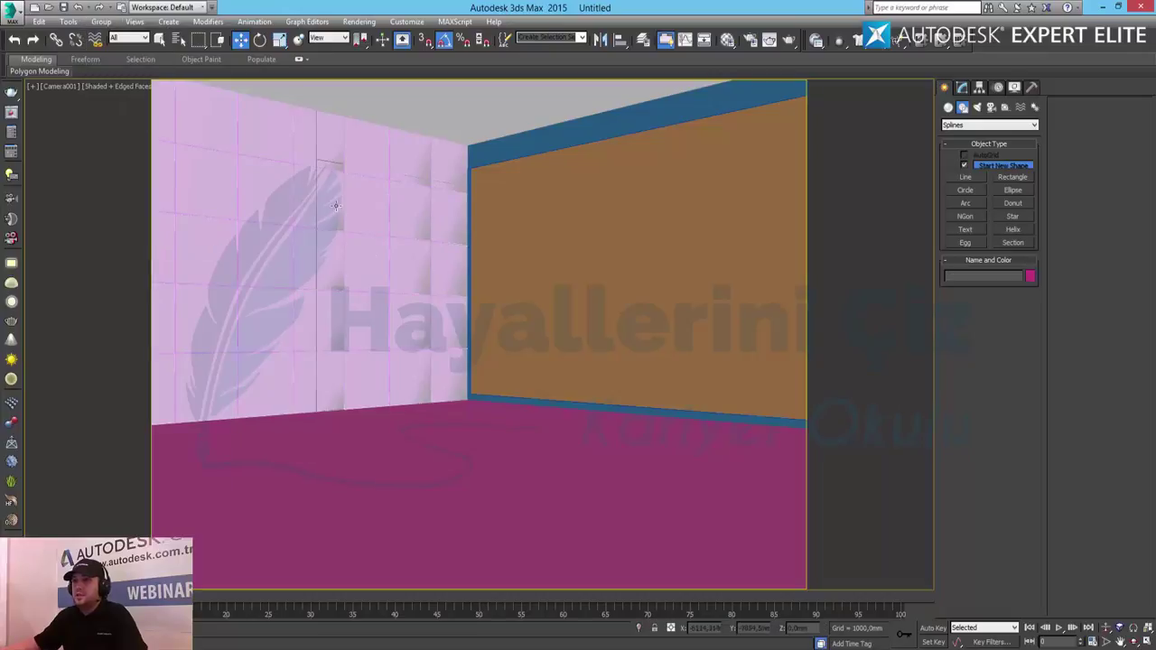
left_click(334, 205)
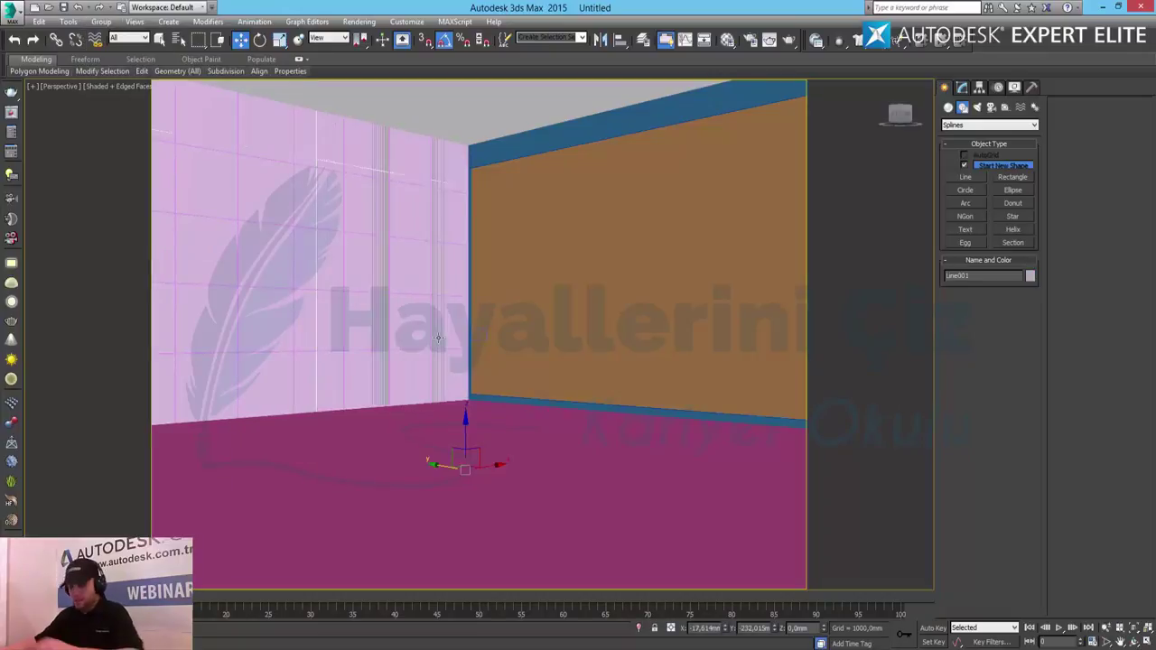
key("p")
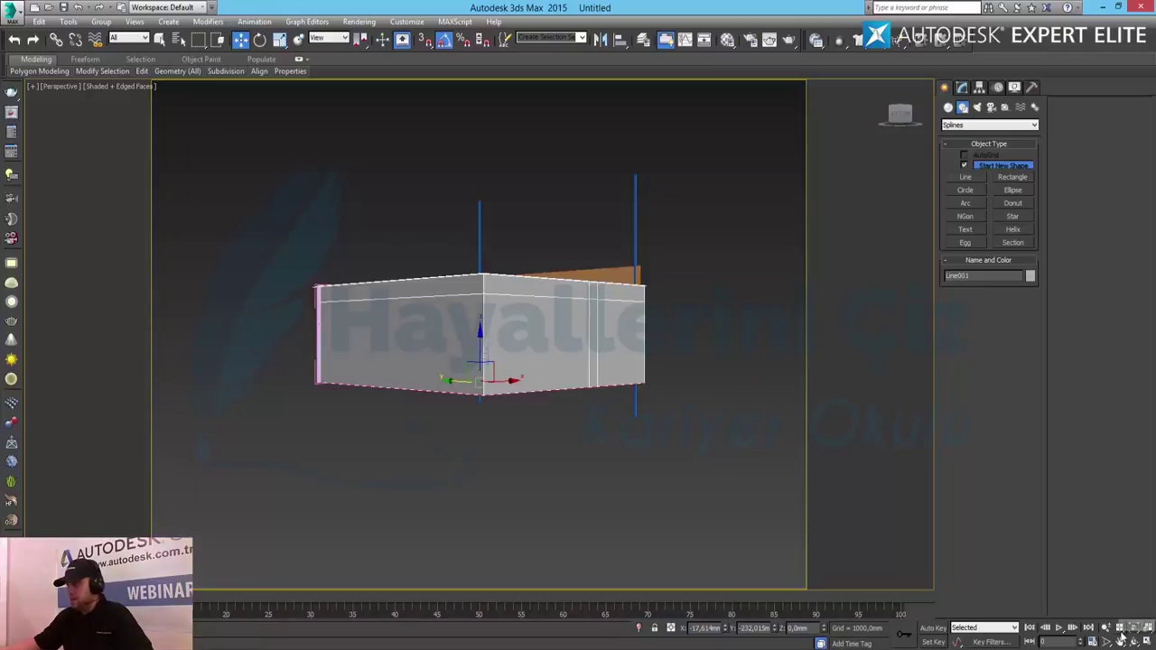
left_click(1105, 626)
left_click_drag(513, 375, 482, 310)
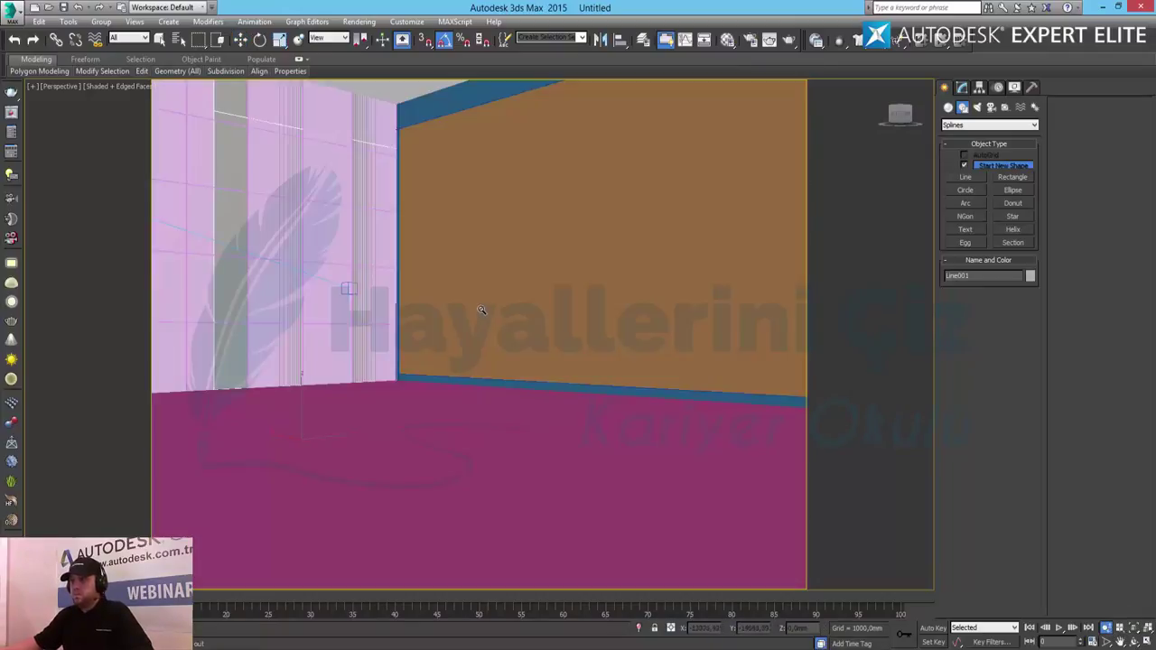
mouse_move(348, 188)
left_mouse_down()
mouse_move(572, 382)
mouse_move(549, 408)
mouse_move(556, 355)
left_mouse_up()
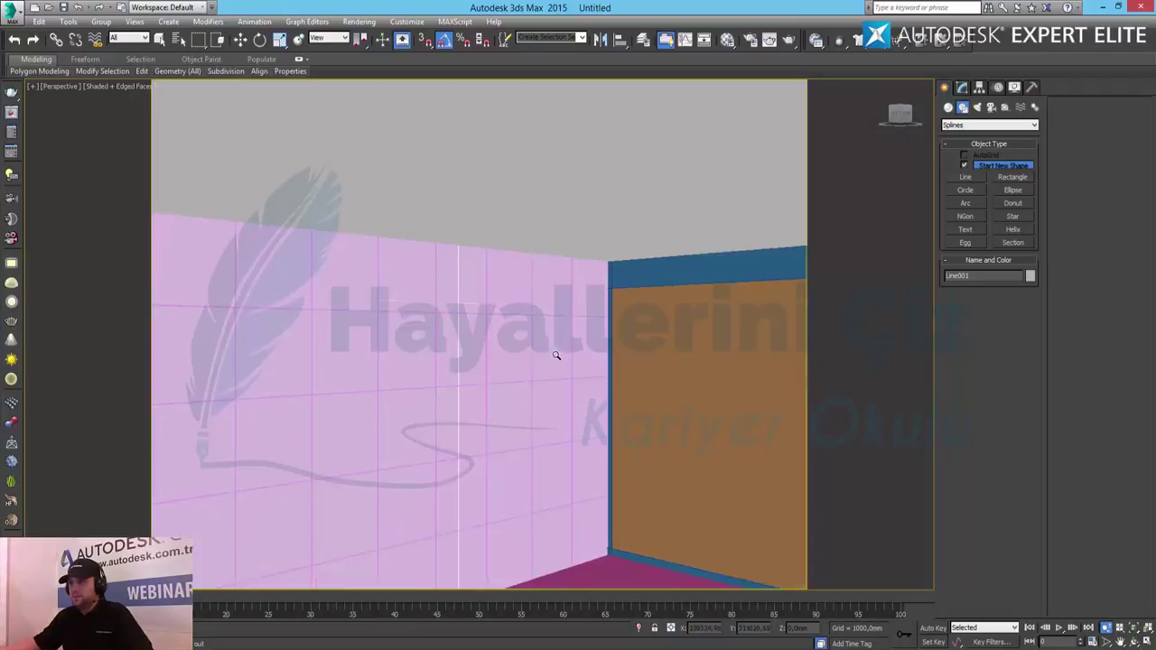
left_click_drag(496, 419, 490, 323)
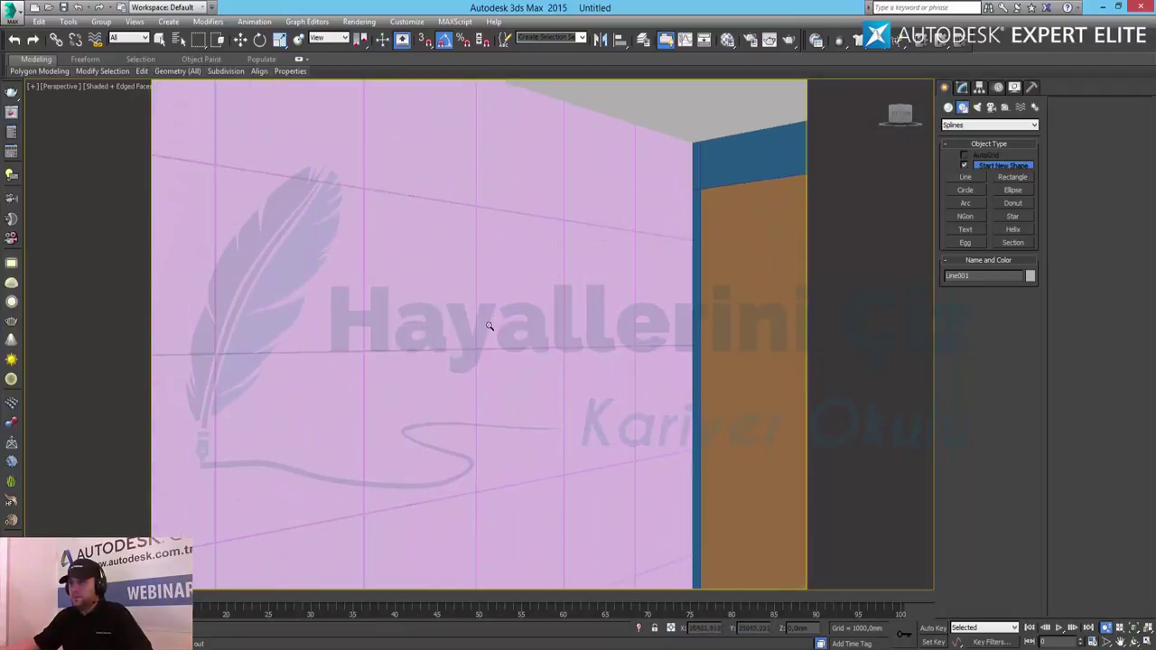
Open the panel column above the pillar and delete its top panel
key("w")
left_click(415, 177)
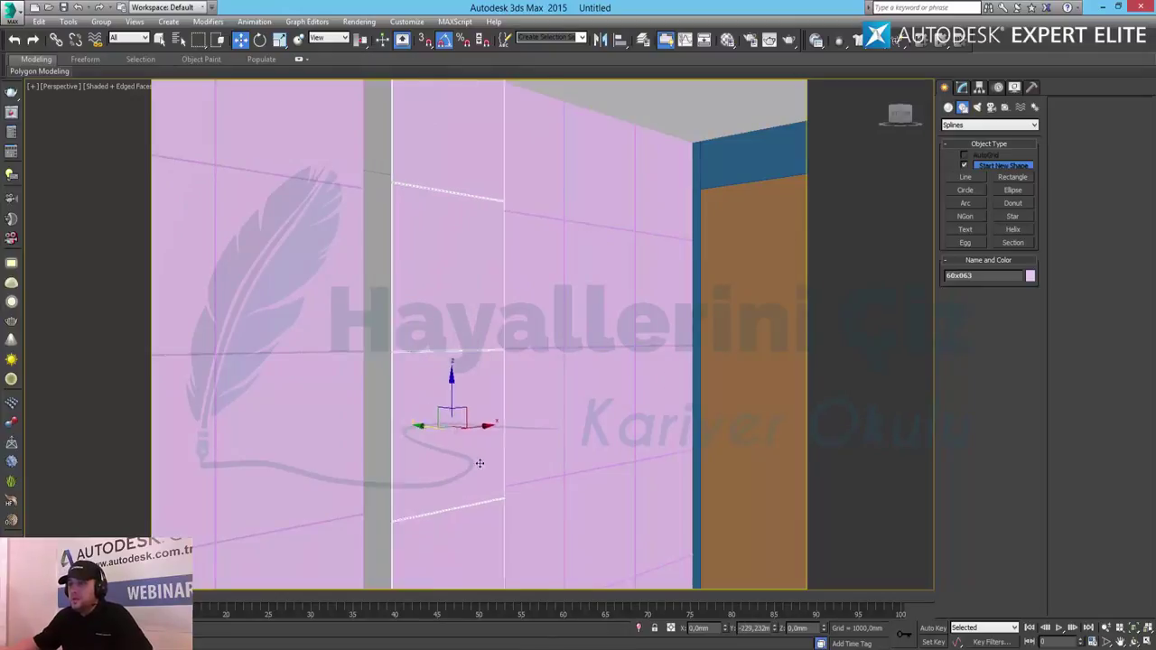
left_click_drag(394, 422, 544, 487)
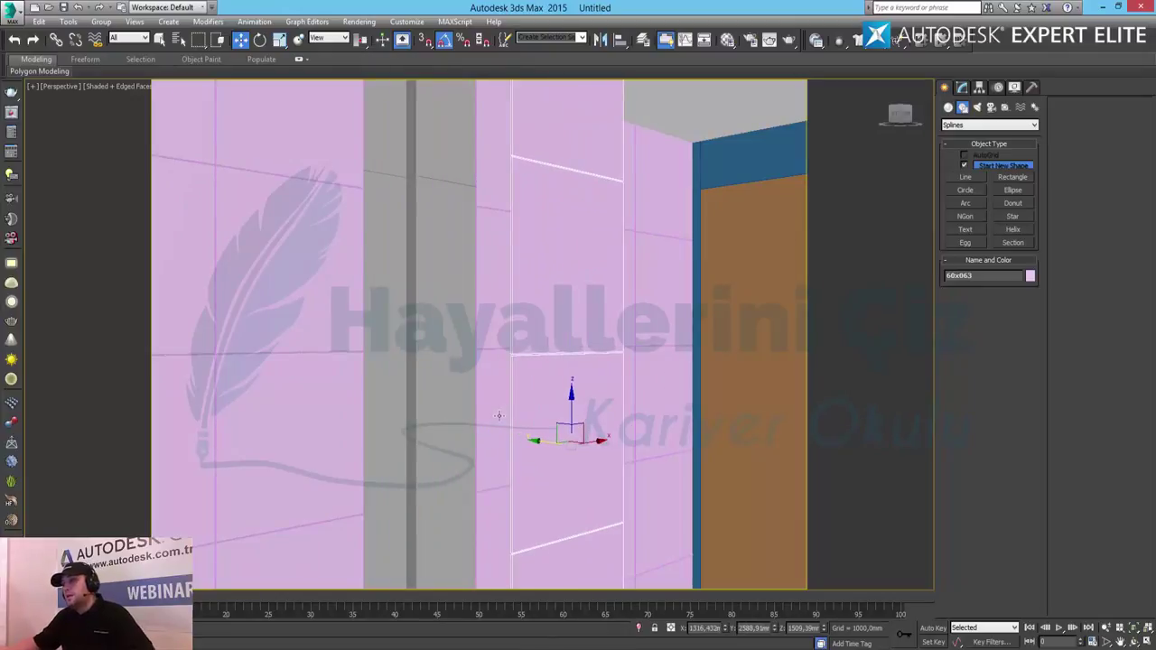
key("ctrl+z")
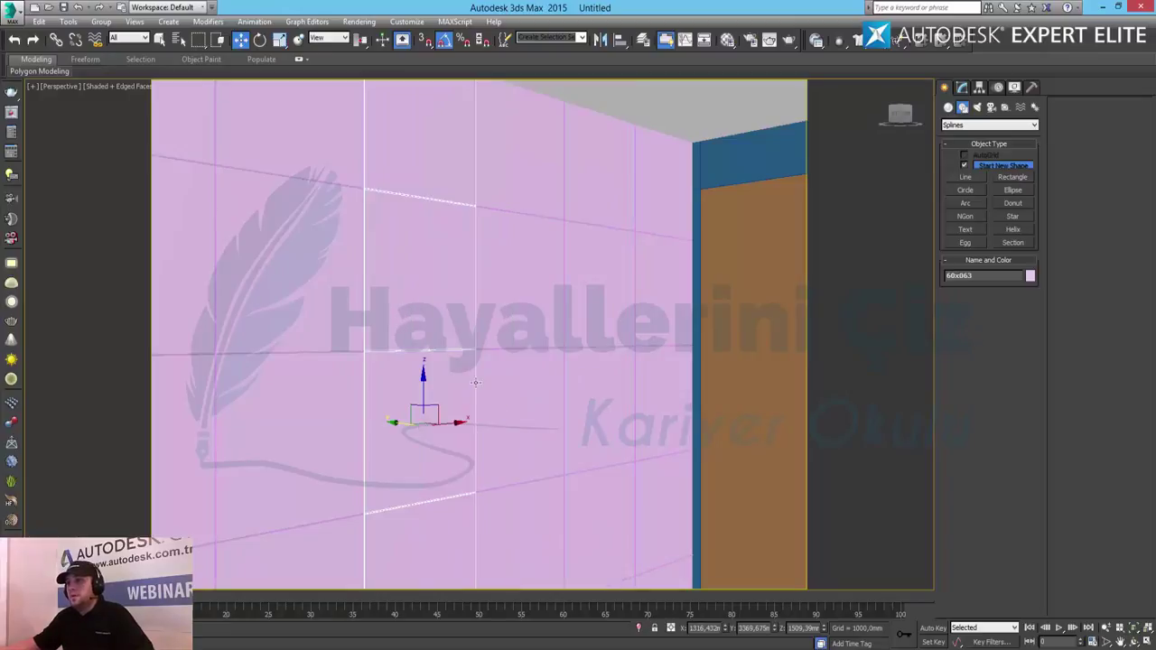
left_click(102, 21)
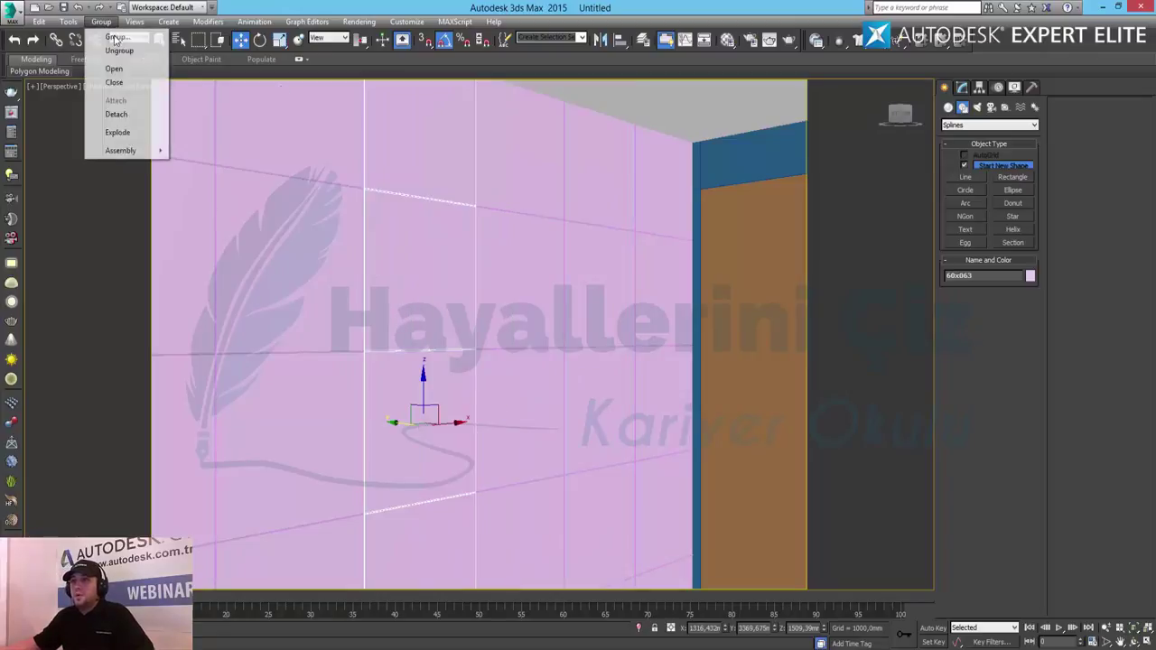
left_click(110, 71)
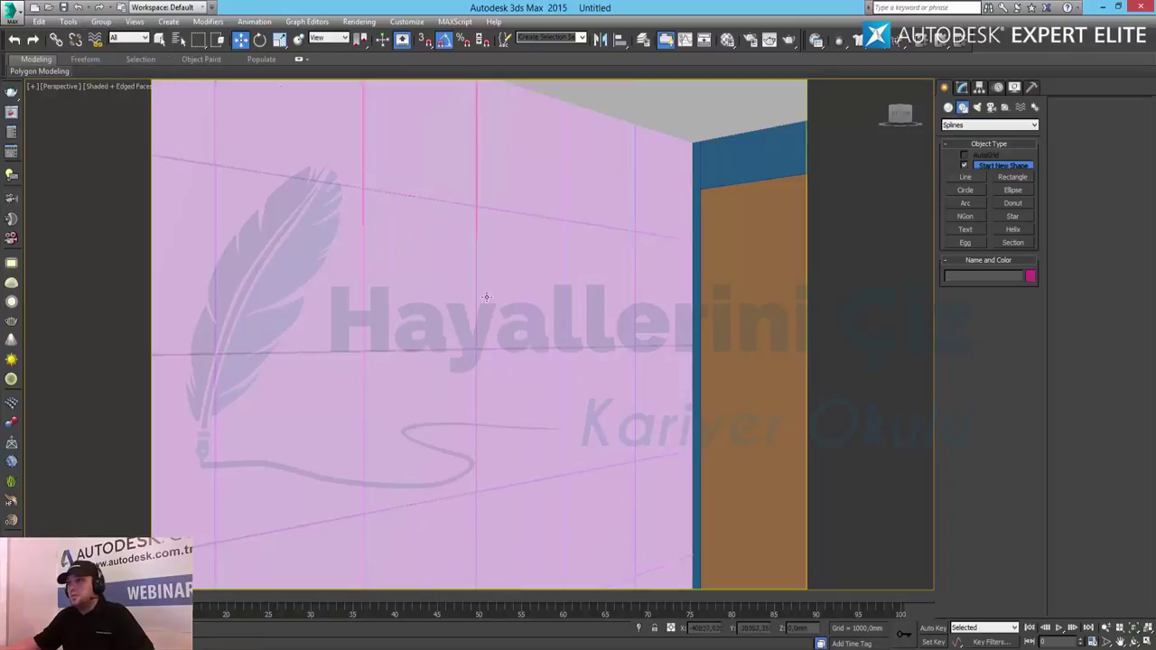
left_click(425, 170)
key("Delete")
Delete the remaining panels in that column covering the pillar
left_click(428, 258)
key("Delete")
left_click(425, 406)
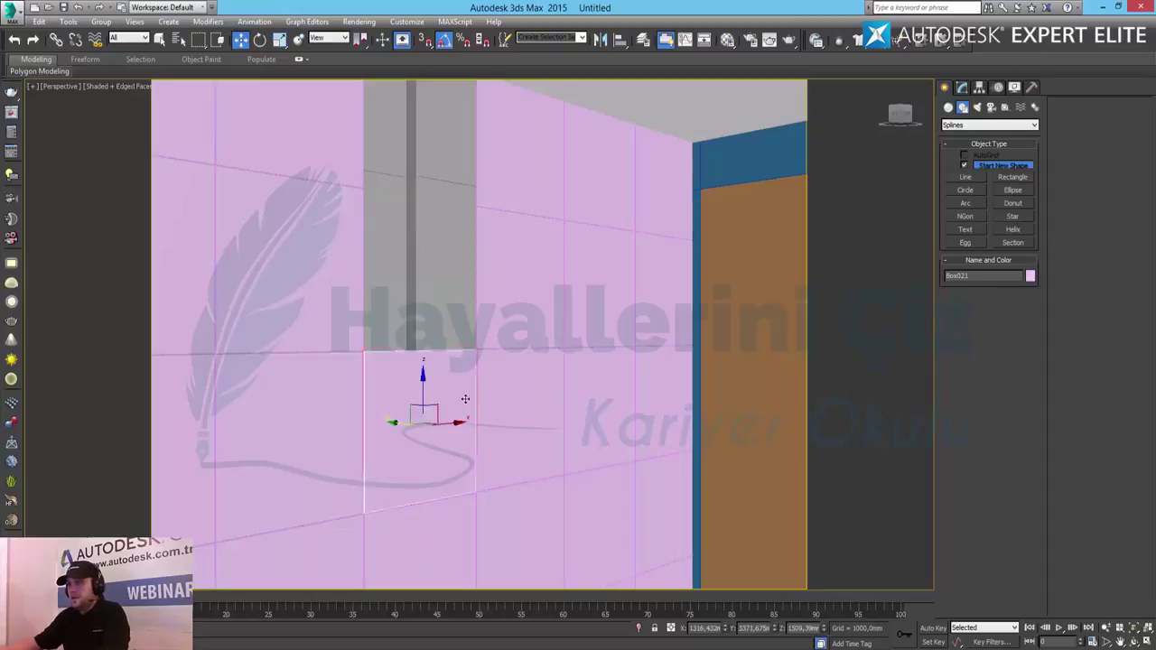
key("Delete")
middle_click_drag(542, 224, 548, 190)
left_click(441, 338)
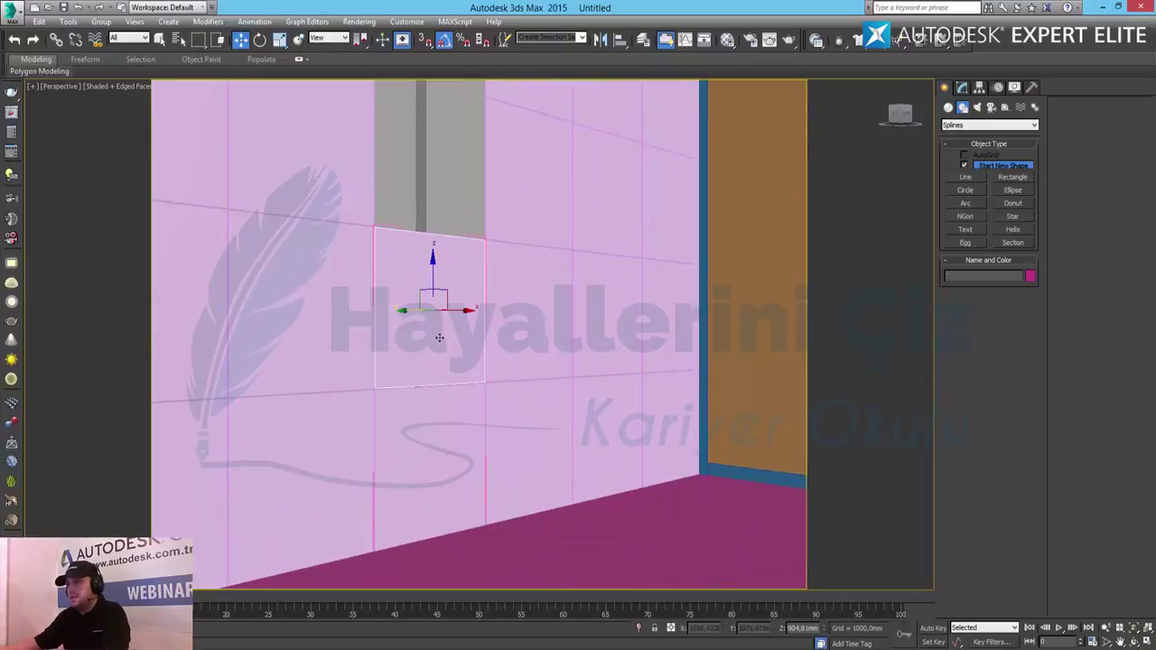
key("Delete")
Open the group left of the pillar and delete its panels over the pillar
left_click(304, 434)
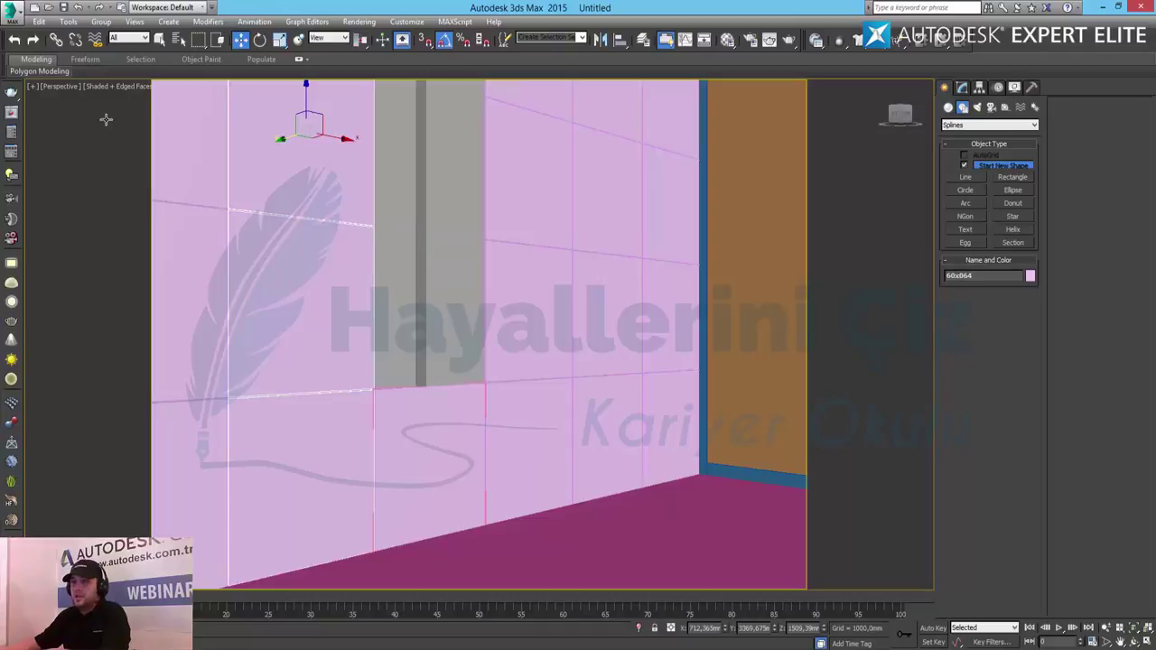
left_click(100, 22)
left_click(126, 70)
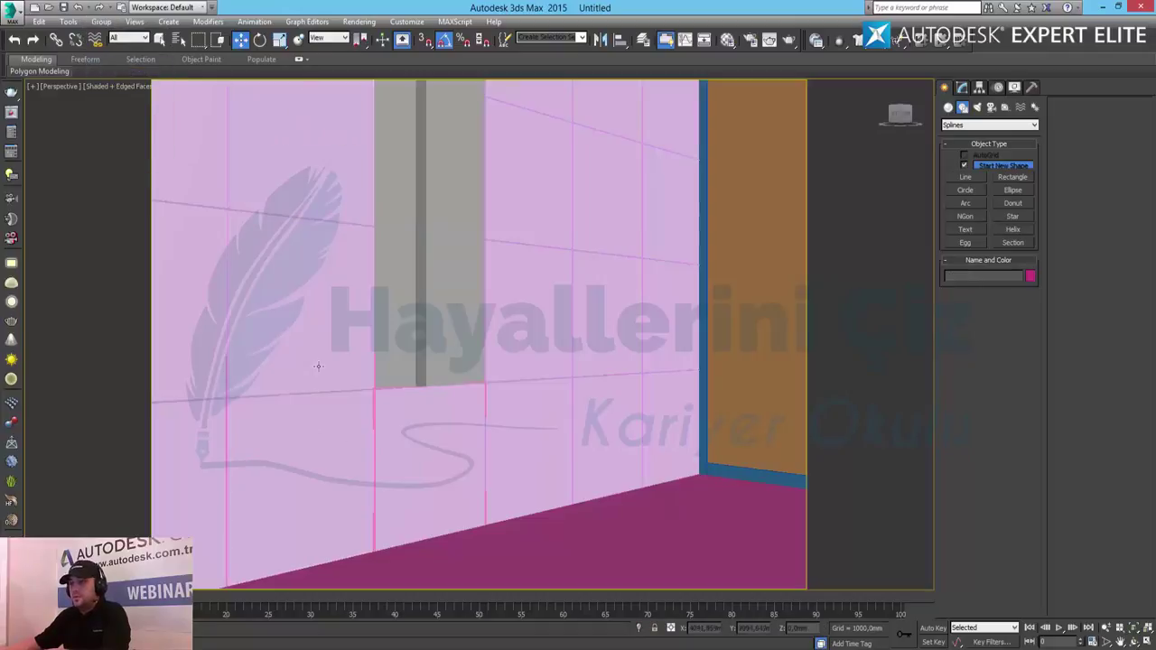
left_click(318, 366)
key("Delete")
left_click(311, 191)
key("Delete")
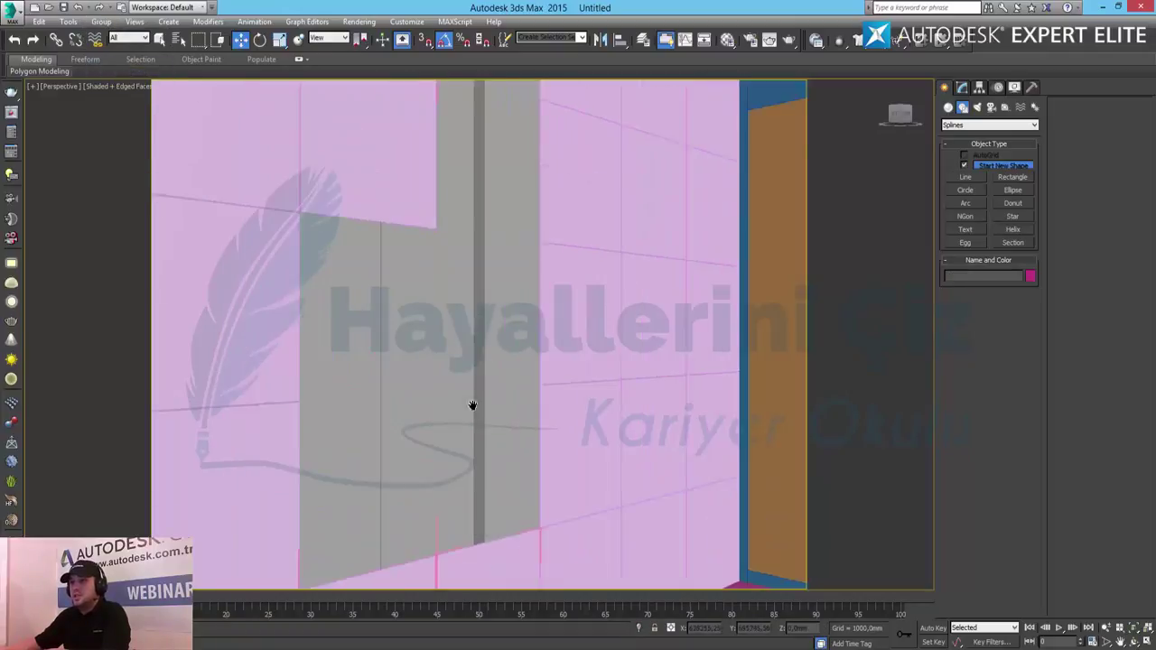
Delete the last pink panels over the pillar and select the bottom panel beside it
middle_click_drag(310, 191, 392, 201, "alt")
left_click(392, 200)
key("Delete")
left_click(389, 157)
key("Delete")
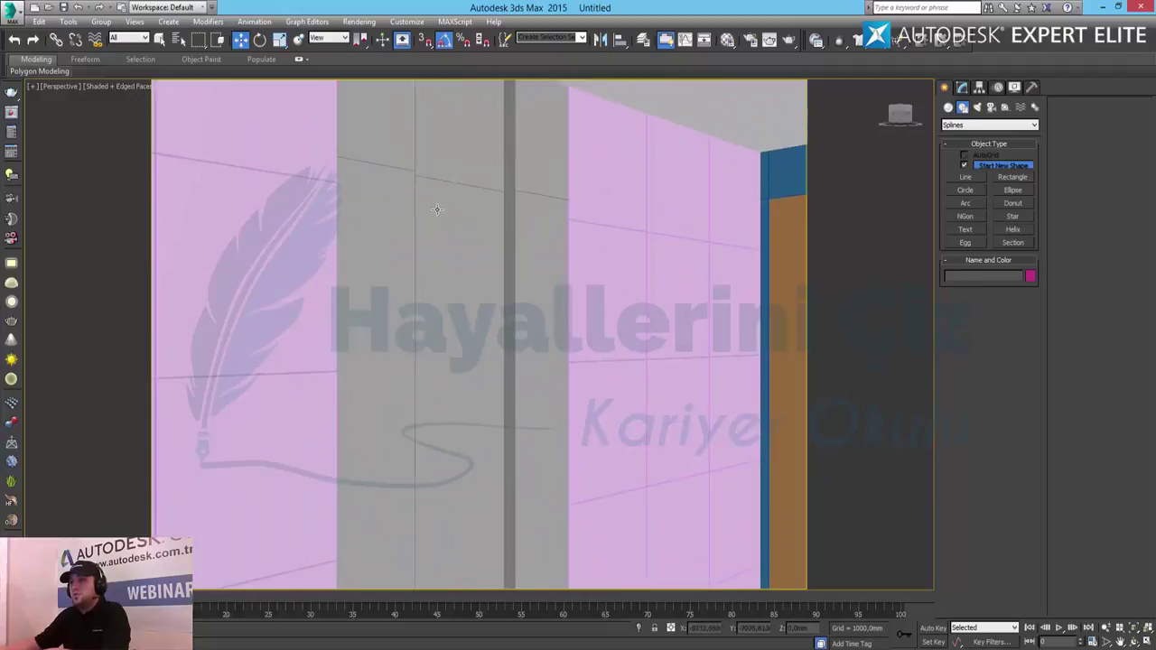
mouse_move(590, 434)
middle_mouse_down("alt")
mouse_move(573, 301)
mouse_move(611, 470)
mouse_move(604, 316)
mouse_move(498, 440)
middle_mouse_up("alt")
left_click(355, 377)
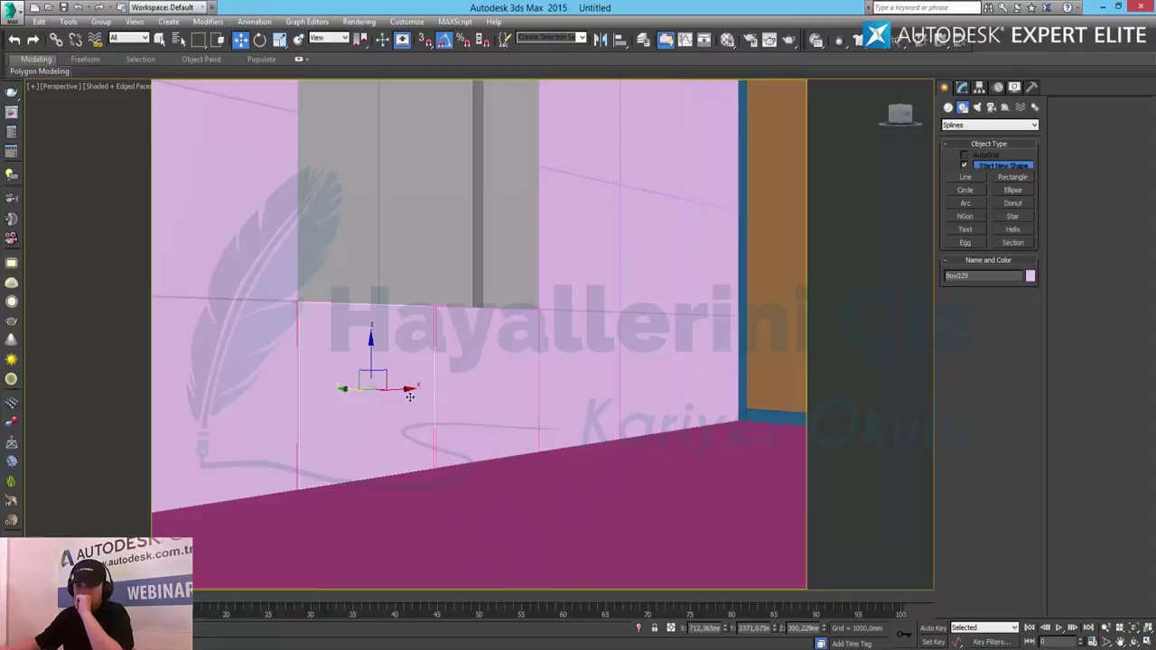
Convert the bottom panel beside the pillar to an editable poly and select its right-edge vertices
right_click(399, 388)
mouse_move(425, 510)
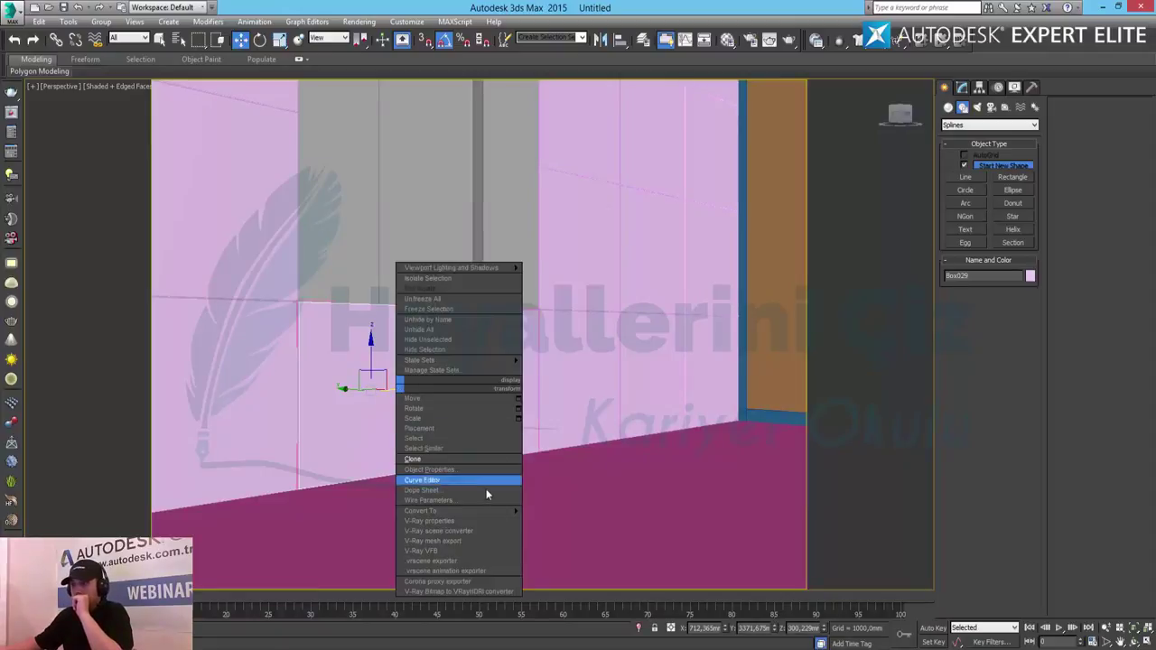
left_click(566, 522)
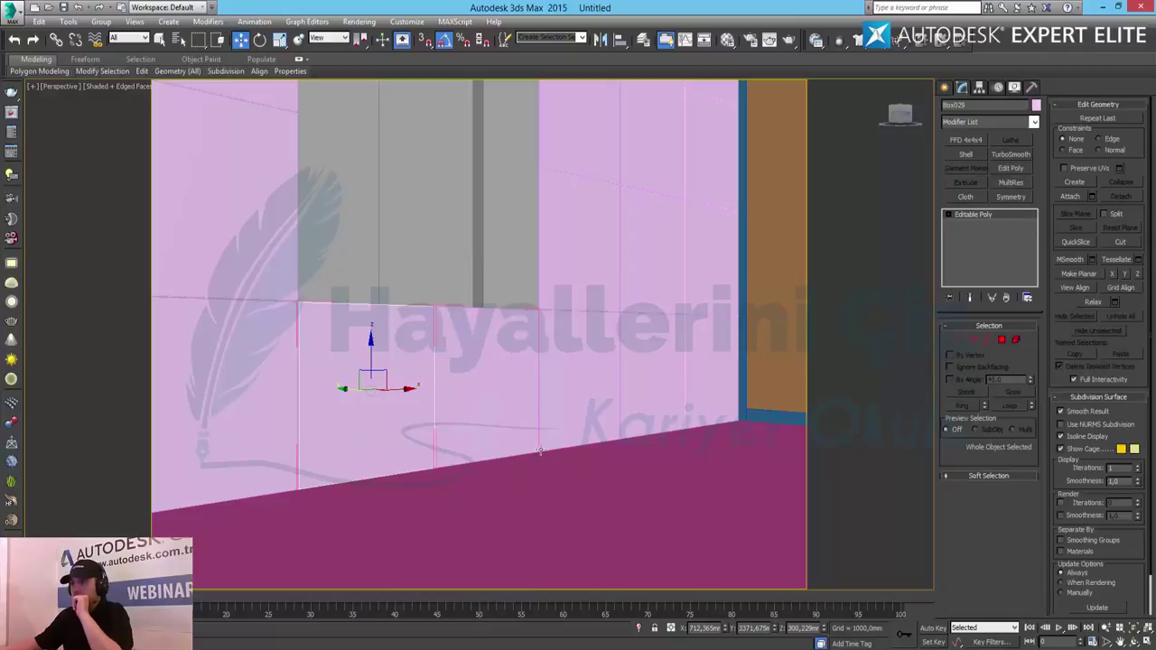
left_click(958, 341)
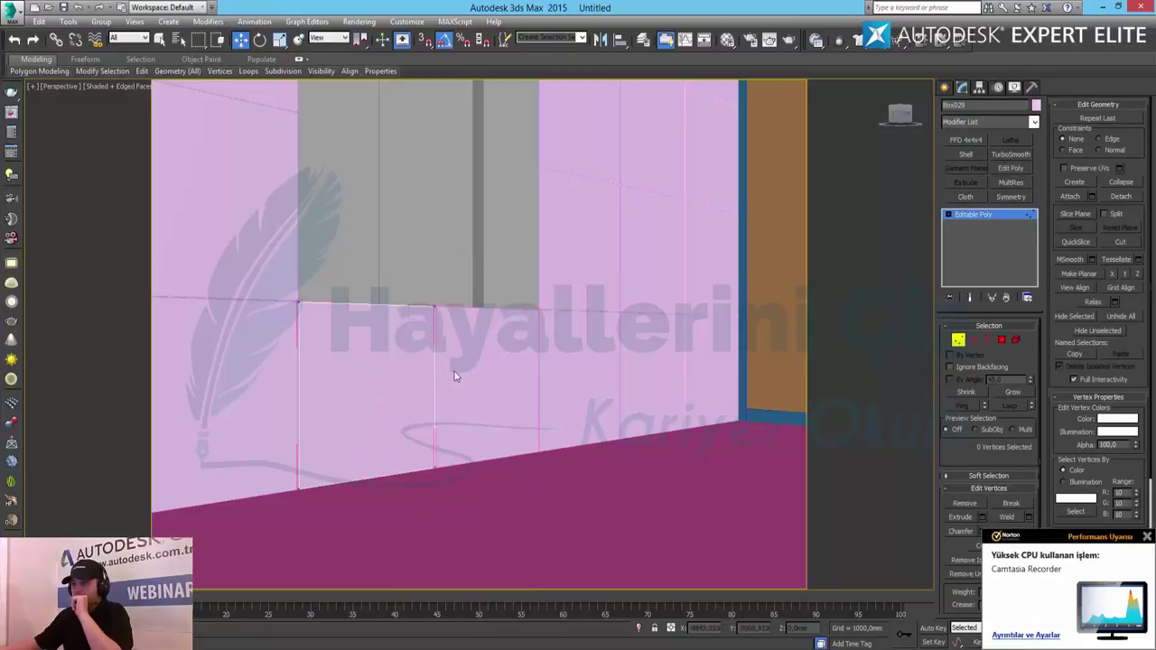
left_click_drag(449, 496, 448, 497)
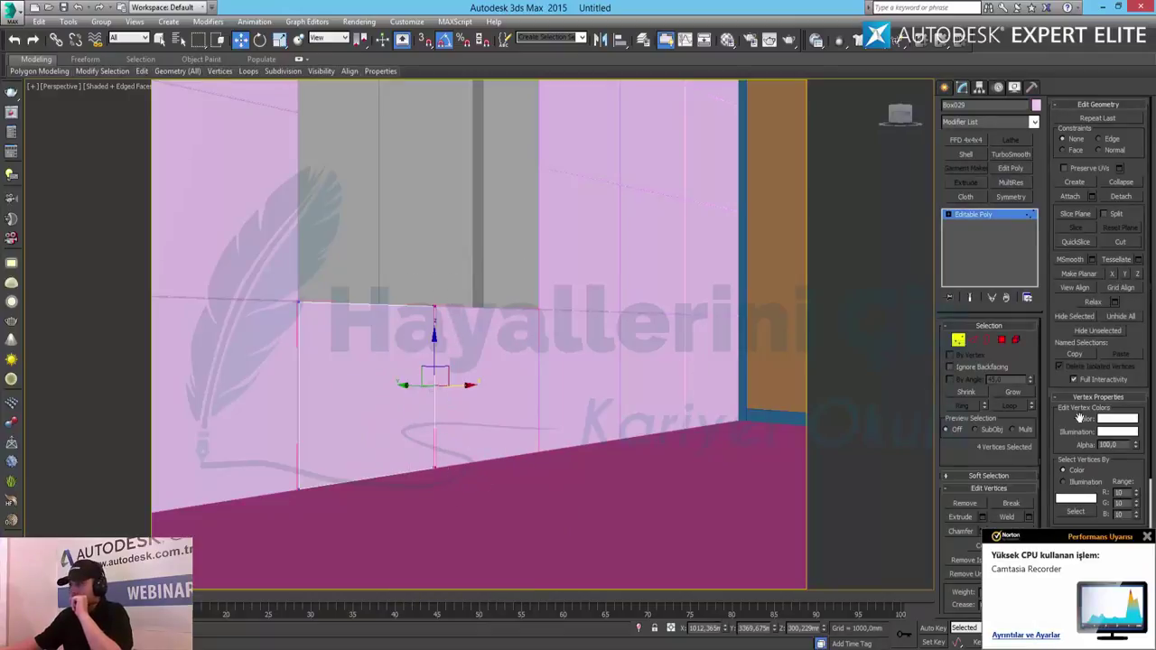
left_click(1147, 537)
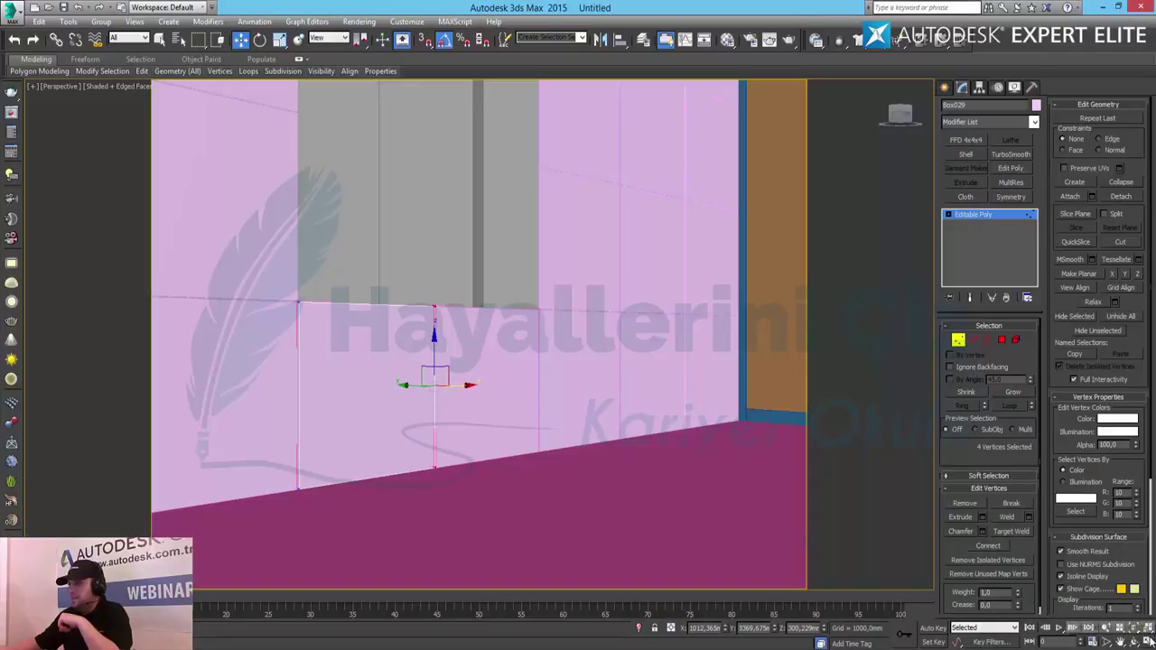
In the Front view, pull the panel's right edge left to the pillar, then check it in perspective
key("alt+w")
right_click(778, 176)
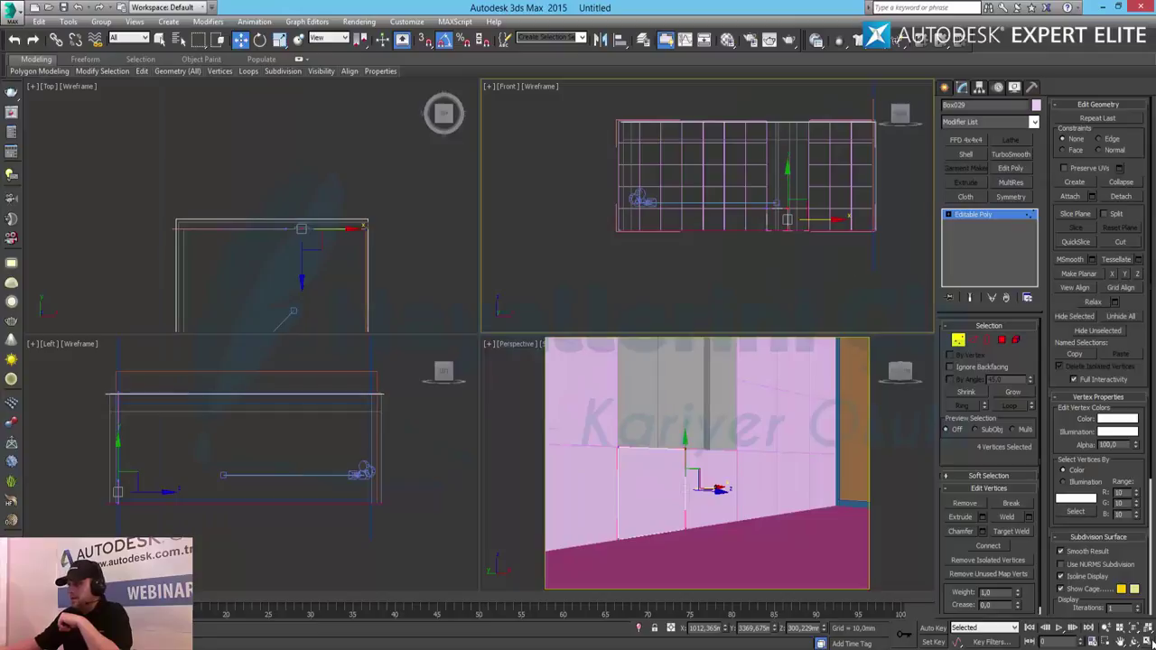
middle_click_drag(761, 187, 758, 187)
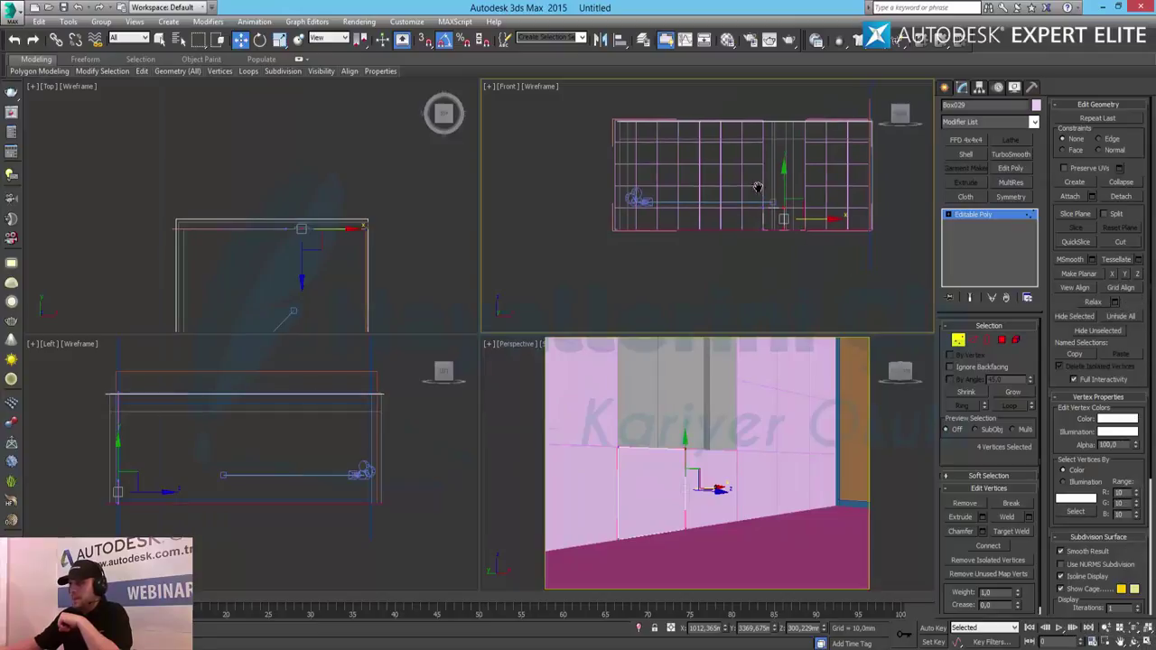
scroll(757, 187, "up", 5)
scroll(786, 240, "down", 2)
scroll(778, 231, "down", 2)
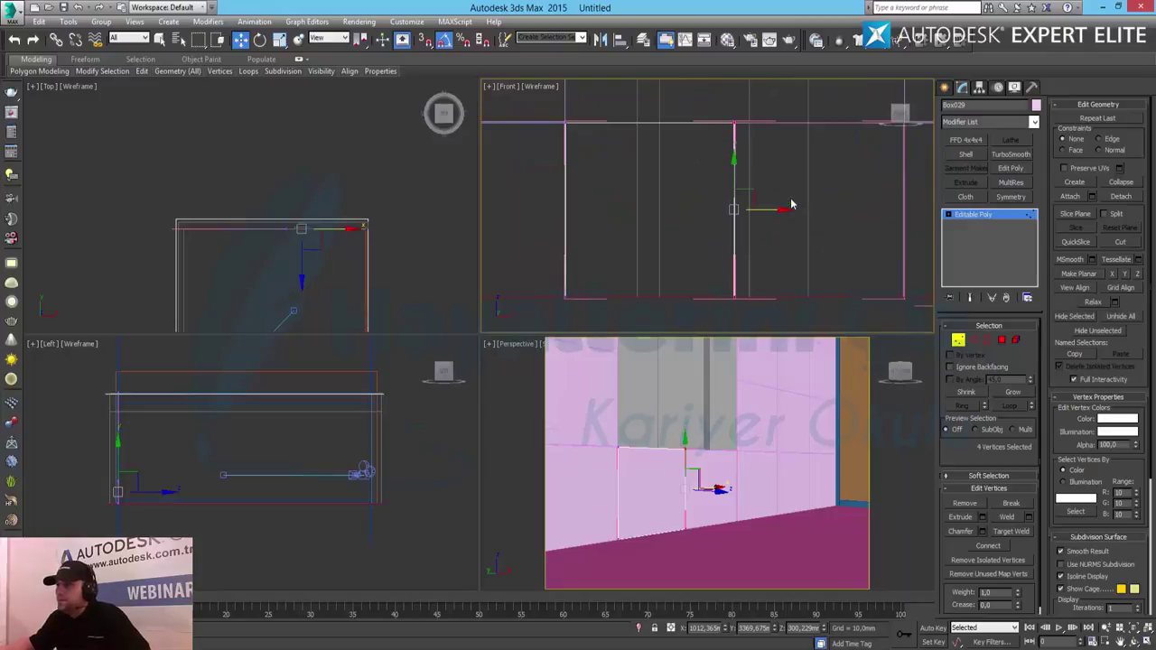
left_click_drag(774, 210, 700, 215)
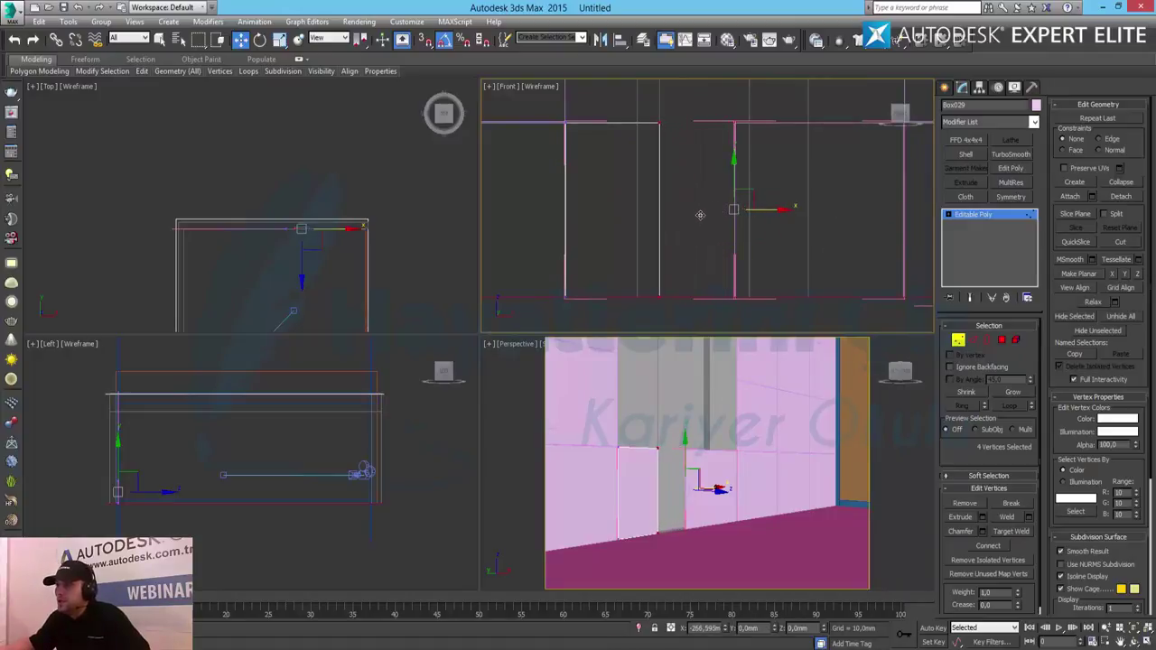
right_click(747, 454)
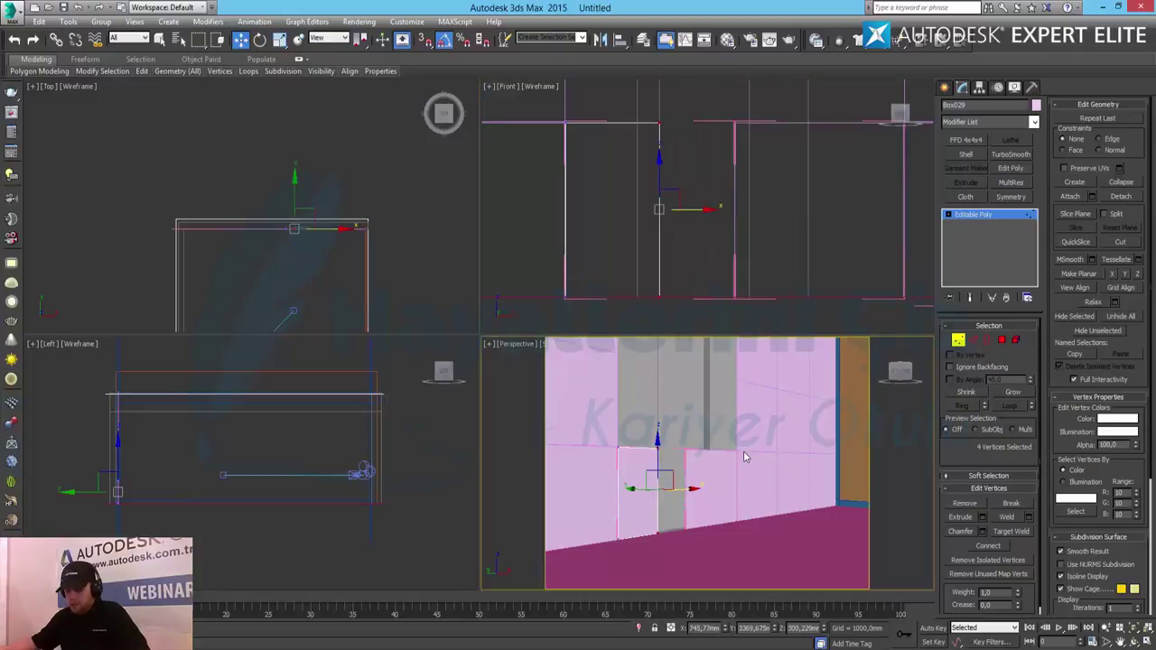
mouse_move(734, 474)
middle_mouse_down("alt")
mouse_move(645, 476)
mouse_move(723, 470)
middle_mouse_up("alt")
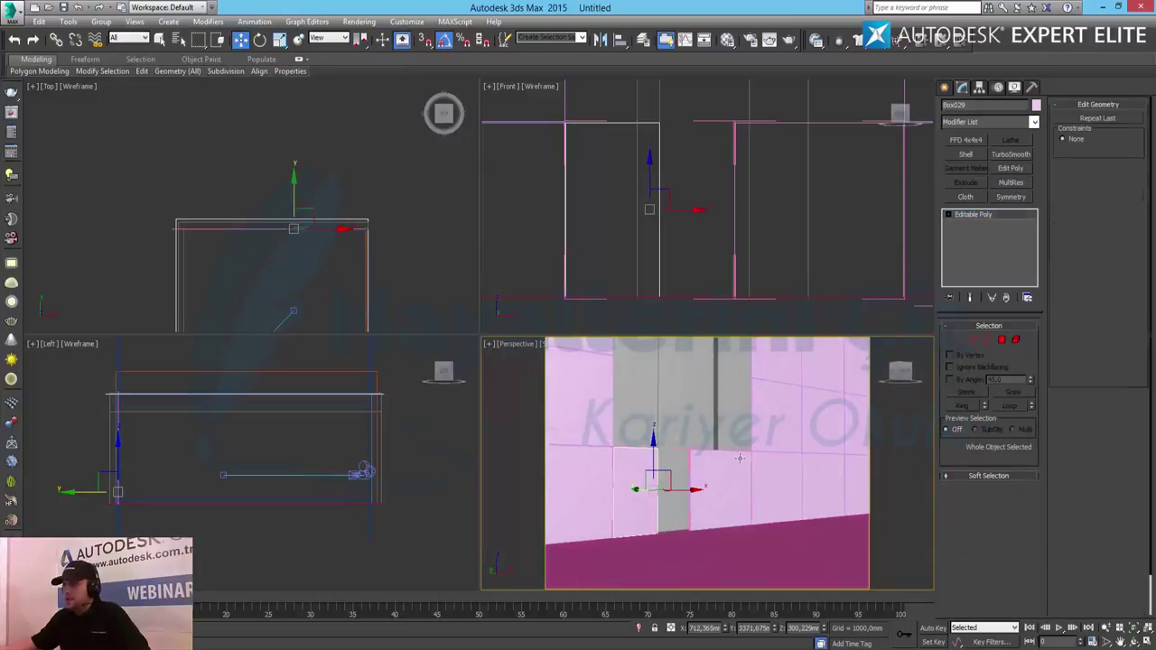
Convert the short panel Box024 to an editable poly and select its four edge vertices
left_click(722, 469)
right_click(727, 440)
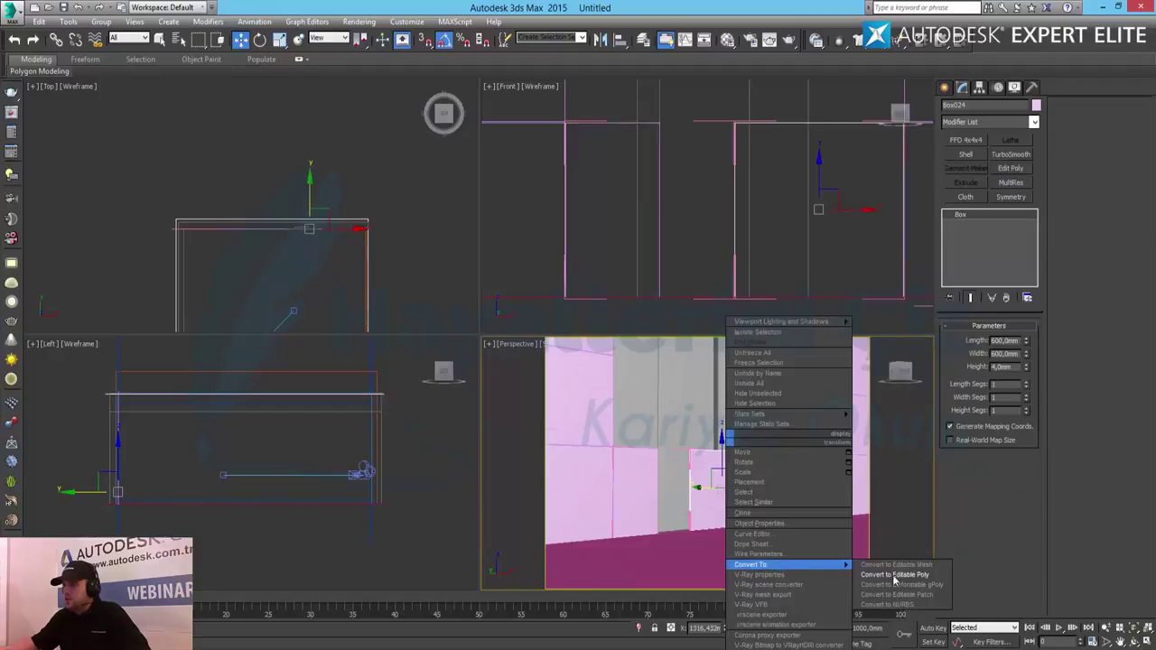
left_click(918, 580)
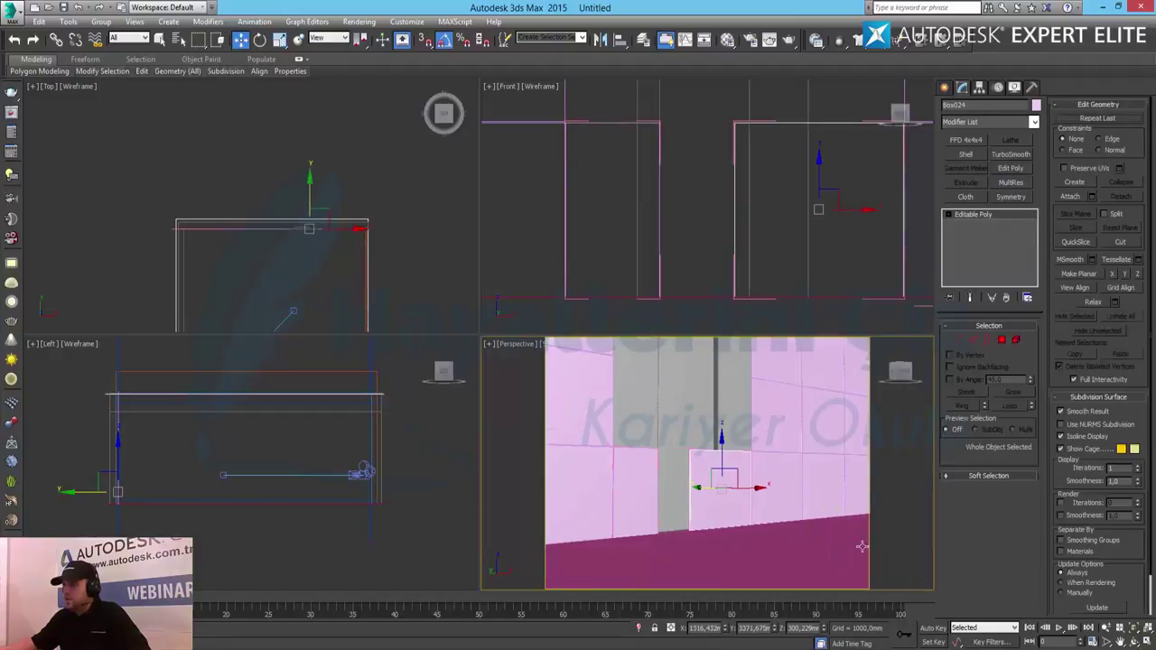
left_click(957, 339)
left_click_drag(715, 572, 716, 569)
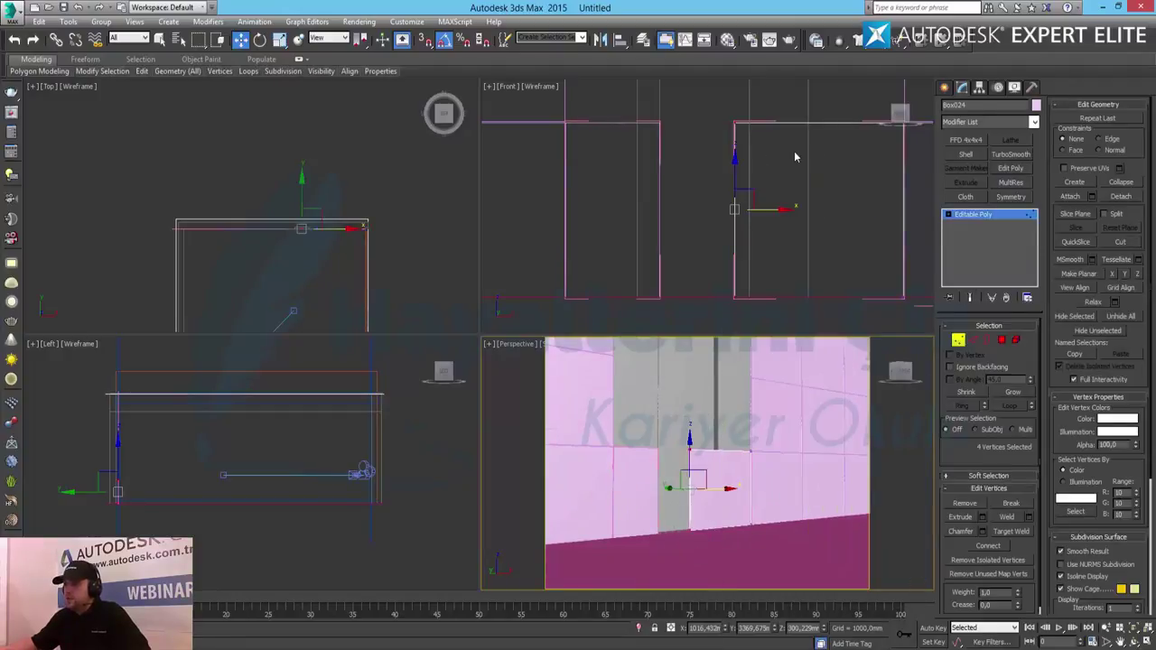
Move those vertices right along X in the Front view so the panel meets the pillar
right_click(796, 182)
left_click_drag(775, 209, 849, 221)
left_click(959, 340)
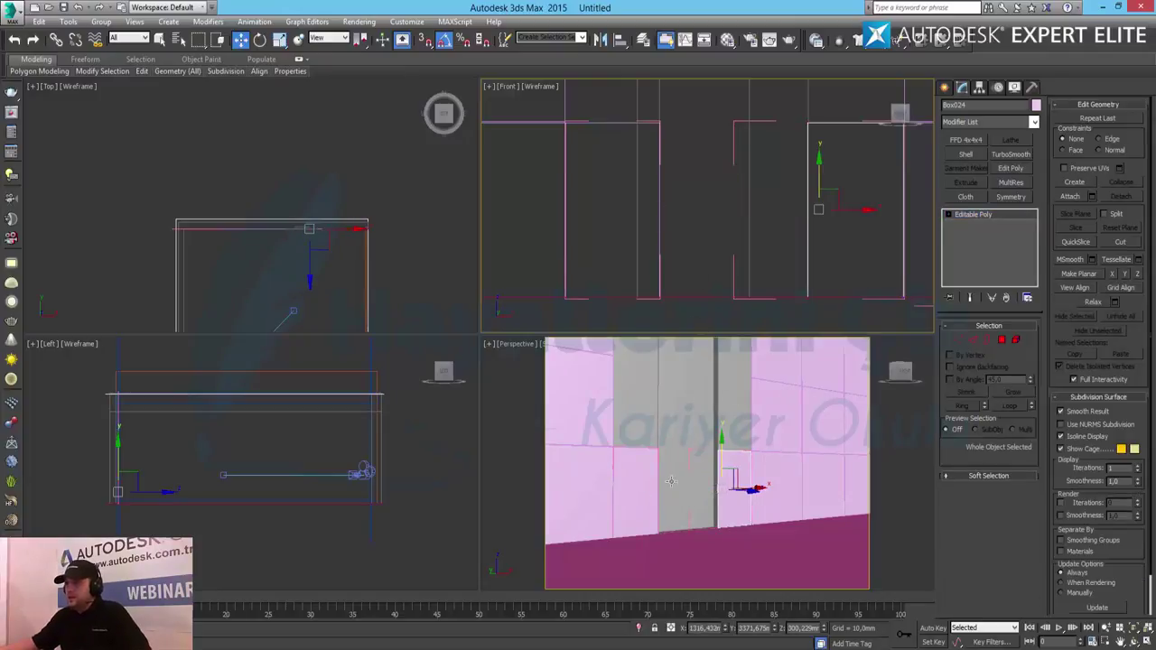
middle_click_drag(843, 180, 653, 226)
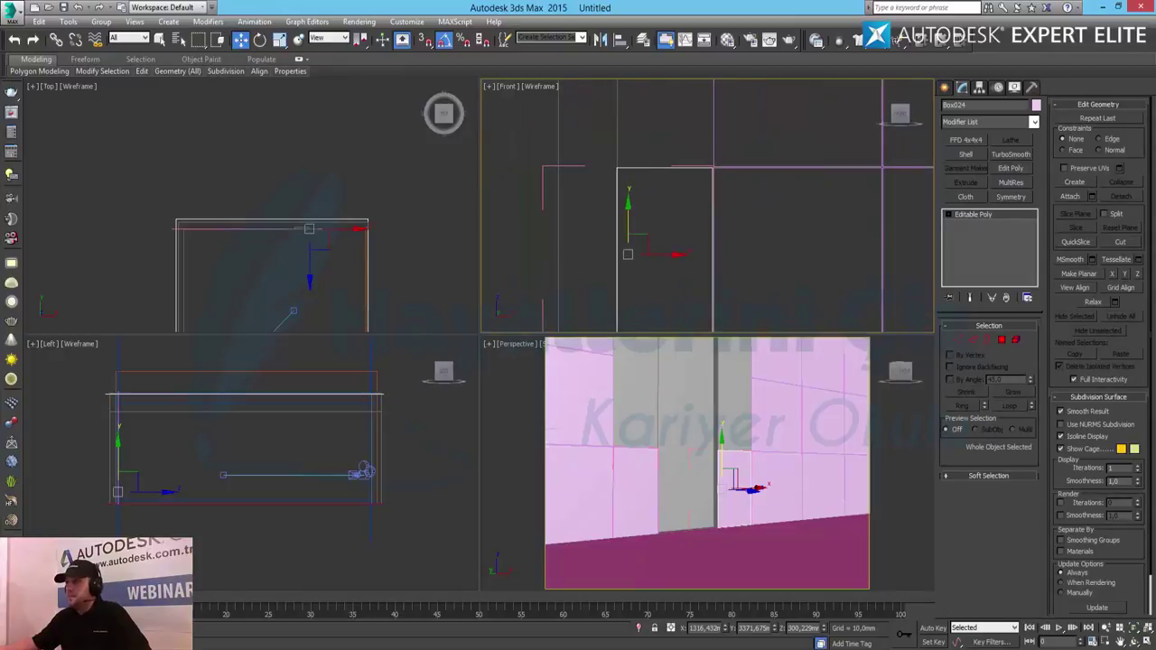
left_click(1147, 643)
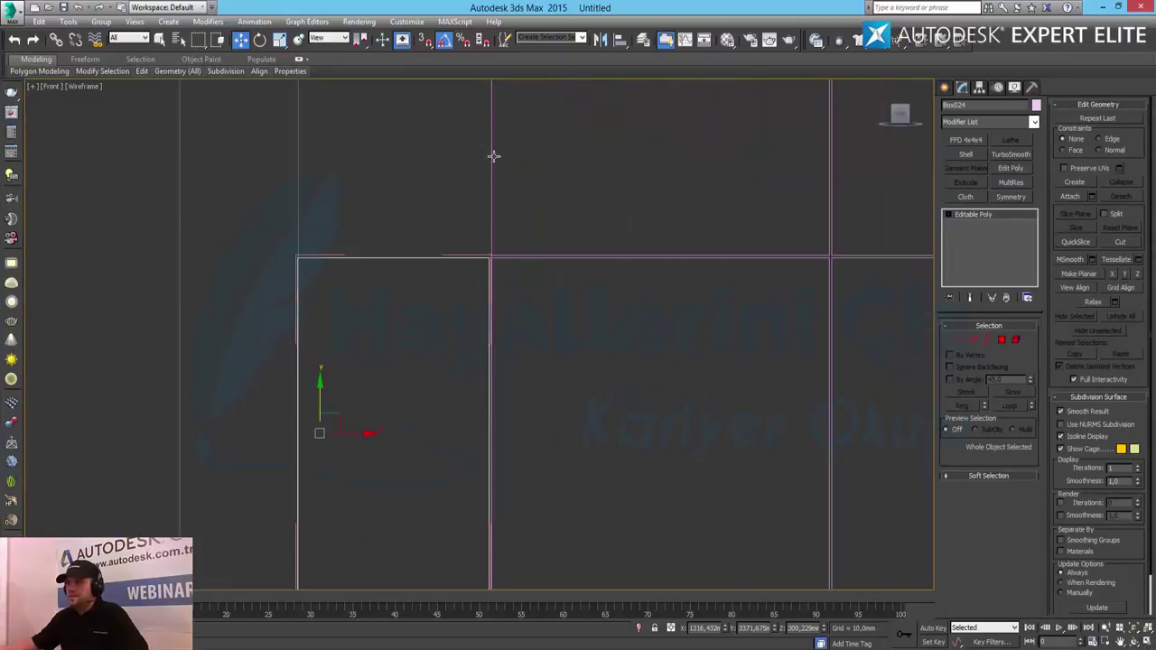
Shift-clone the narrow filler panel upward into a column, then select the two copies above the wall top
middle_click_drag(520, 248, 611, 352)
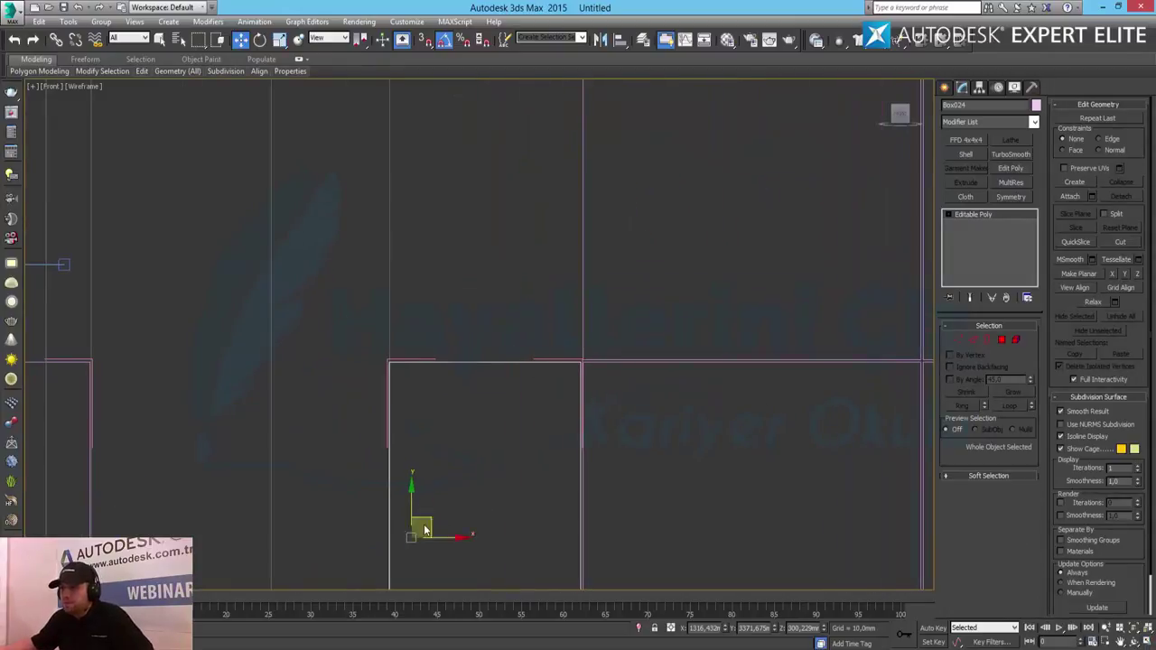
left_click_drag(409, 495, 404, 143, "shift")
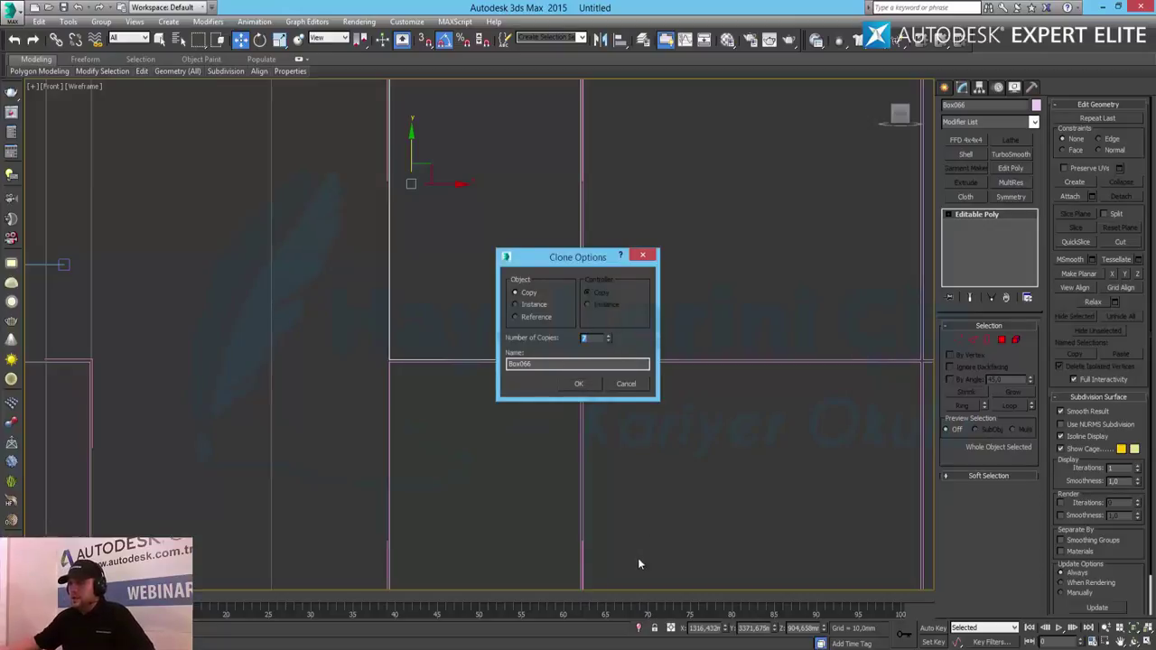
left_click(579, 384)
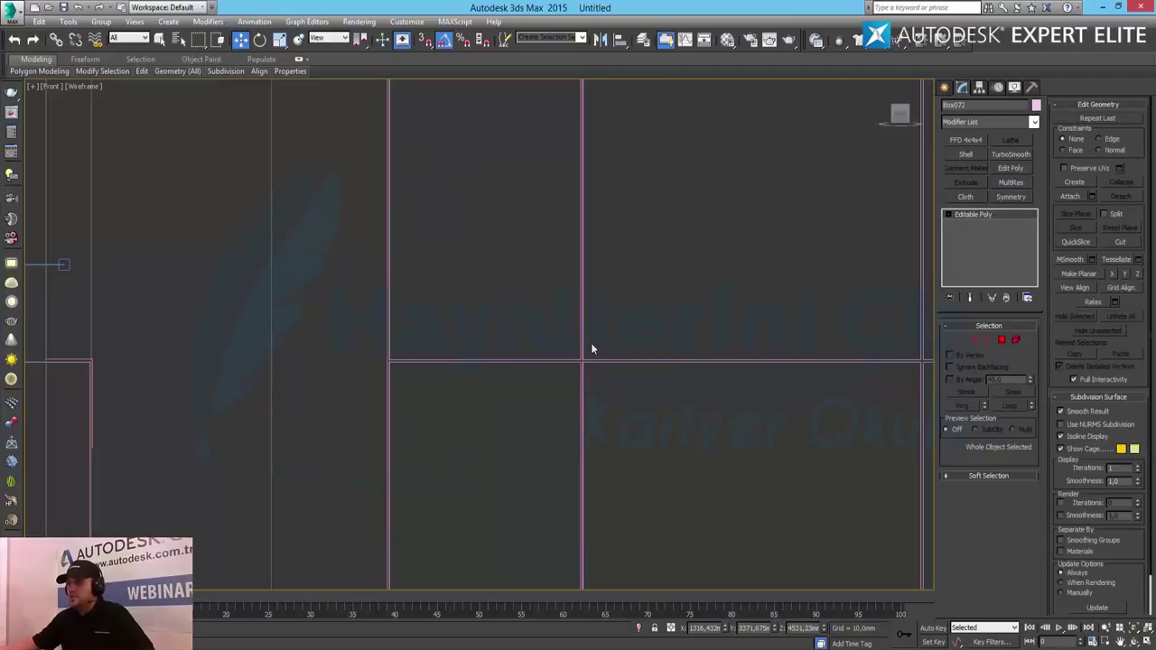
scroll(591, 343, "down", 5)
scroll(592, 341, "down", 2)
middle_click_drag(592, 340, 527, 353)
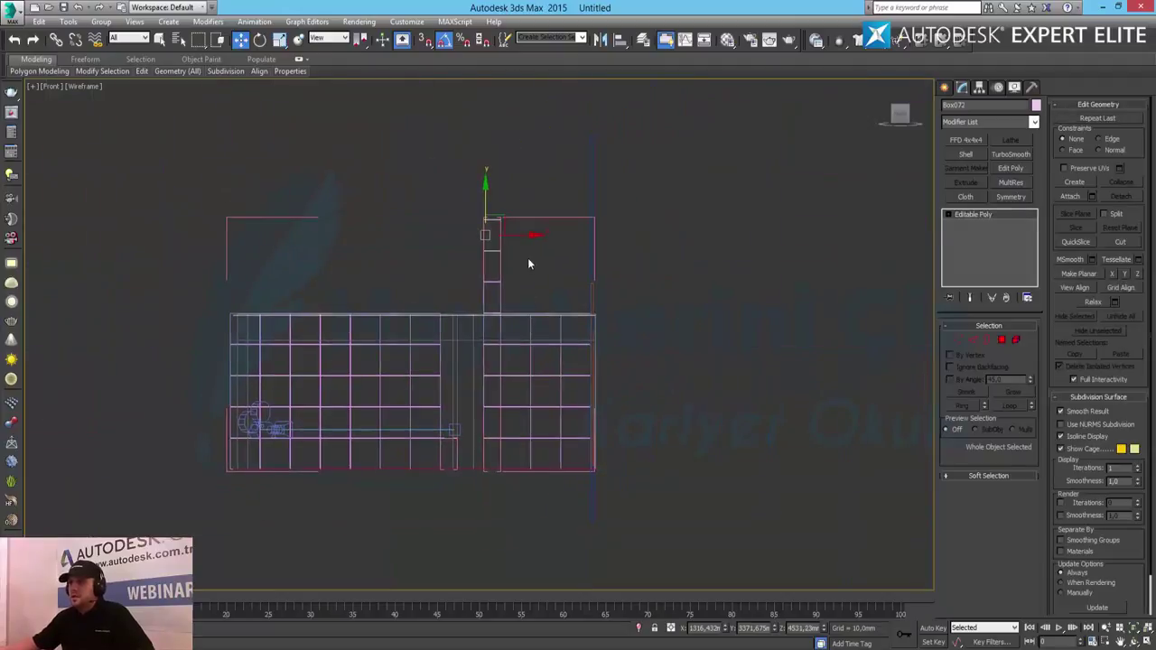
scroll(527, 257, "up", 3)
left_click(456, 226, "ctrl")
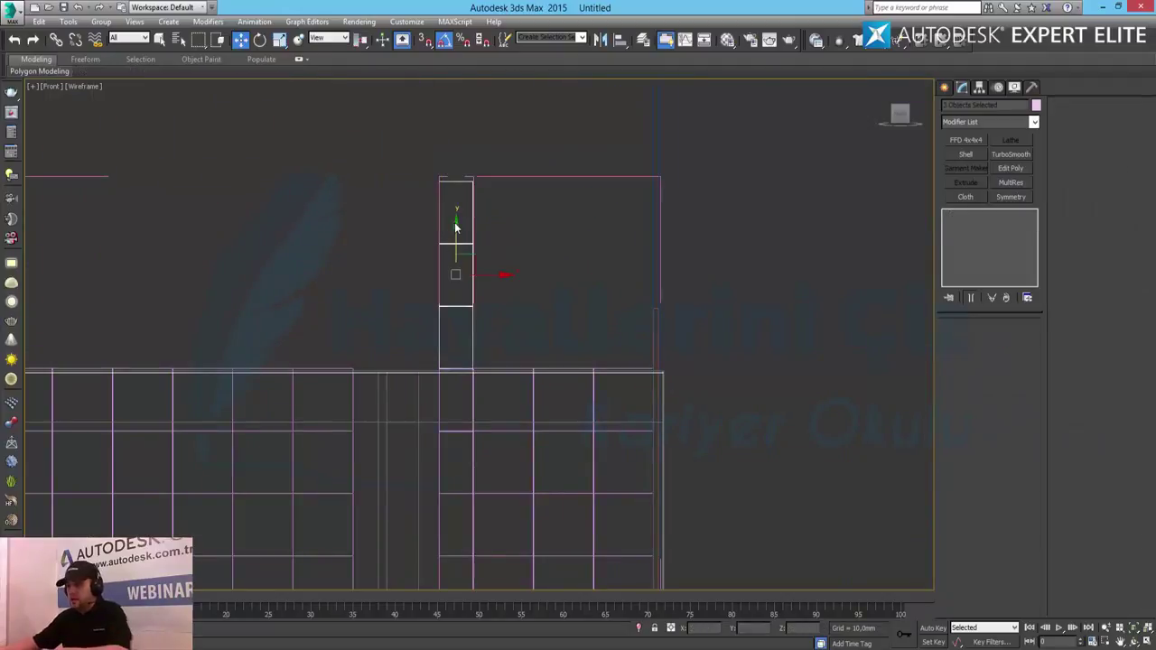
Delete the two surplus panels above the wall top
key("Delete")
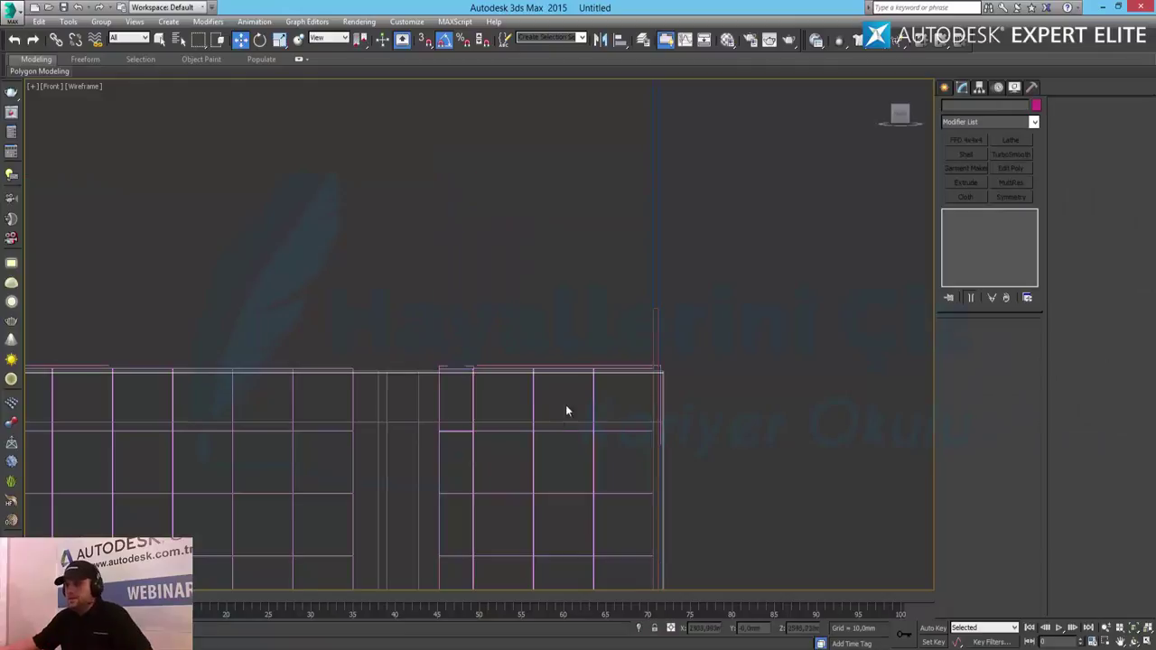
middle_click_drag(566, 408, 647, 126)
scroll(445, 362, "up", 2)
scroll(444, 361, "up", 2)
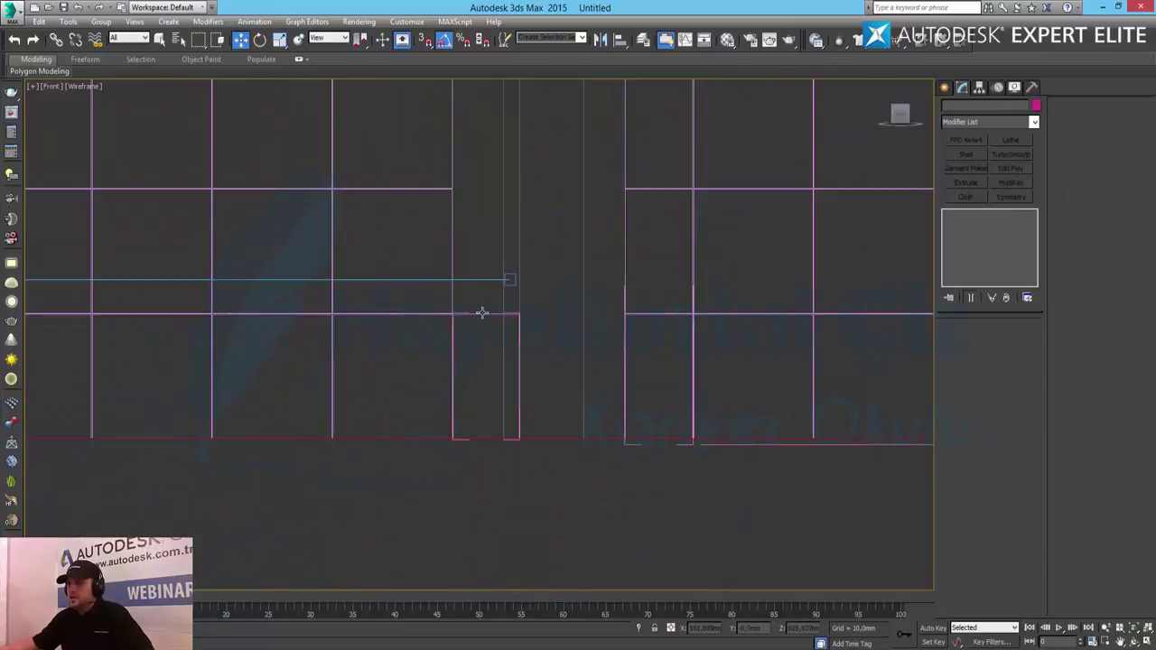
Clone the narrow panel Box029 on the pillar's other side upward as 5 copies
left_click(482, 312)
middle_click_drag(555, 285, 553, 400)
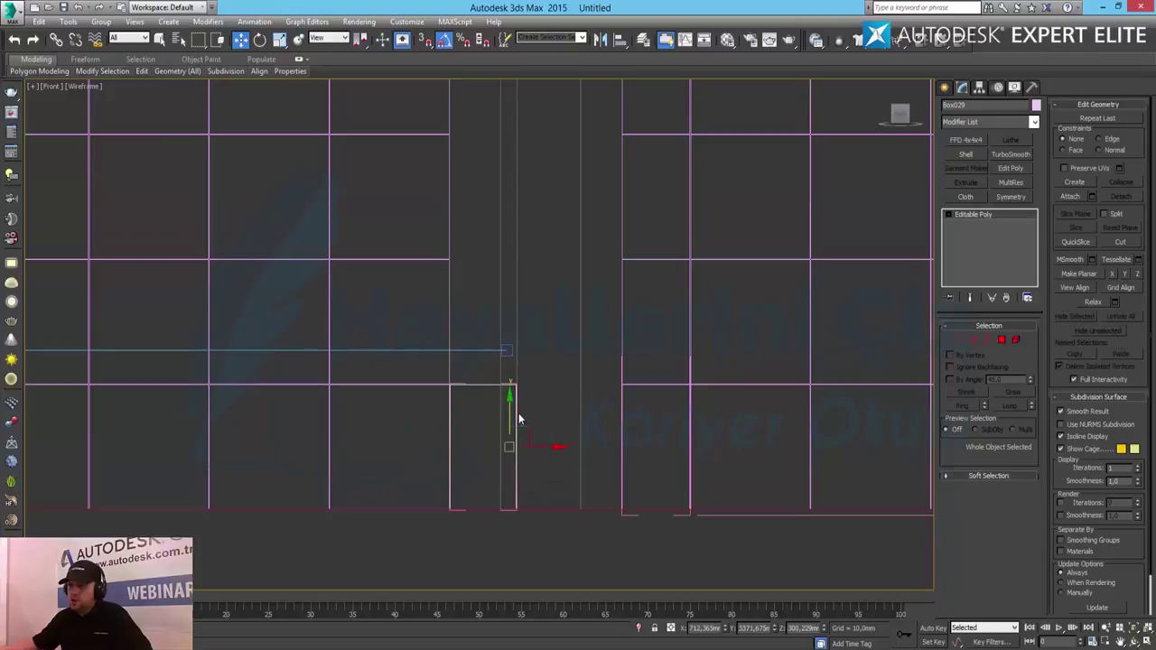
scroll(496, 438, "up", 3)
scroll(493, 444, "up", 3)
middle_click_drag(641, 336, 623, 457)
left_click(539, 444, "ctrl")
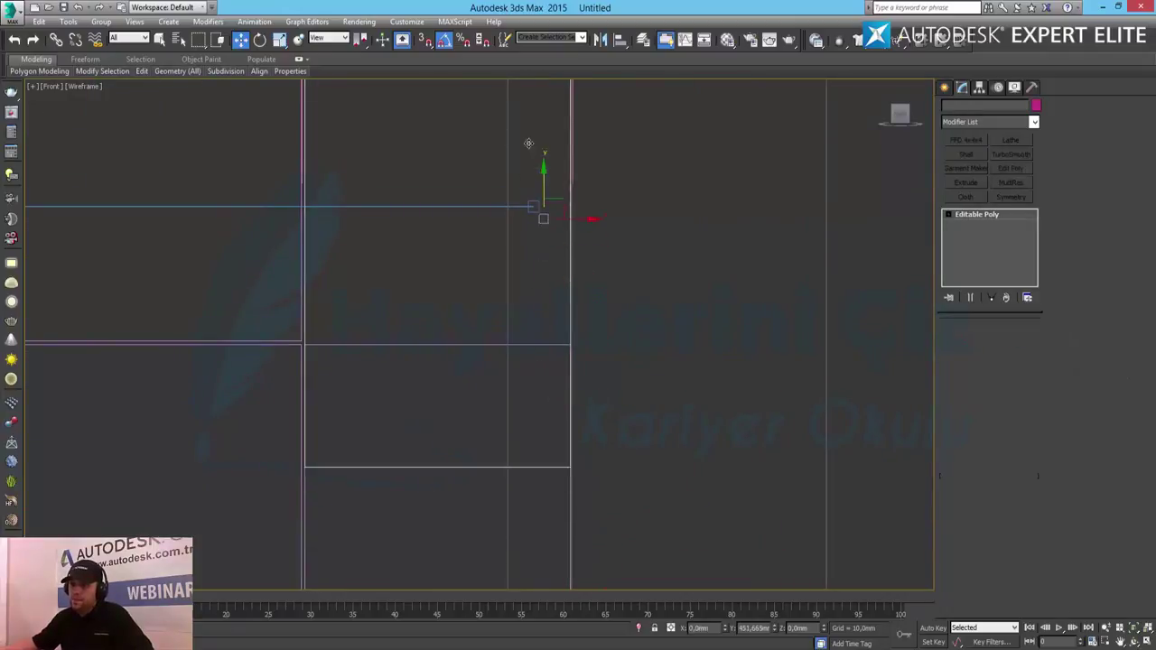
left_click_drag(529, 143, 573, 60)
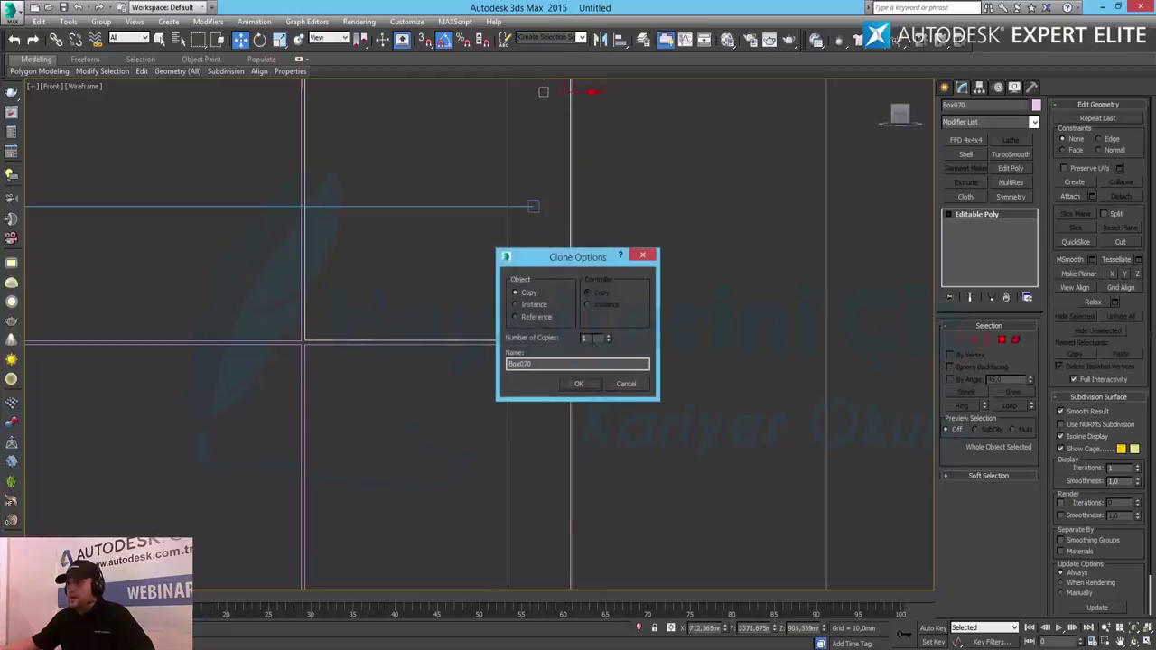
type("5")
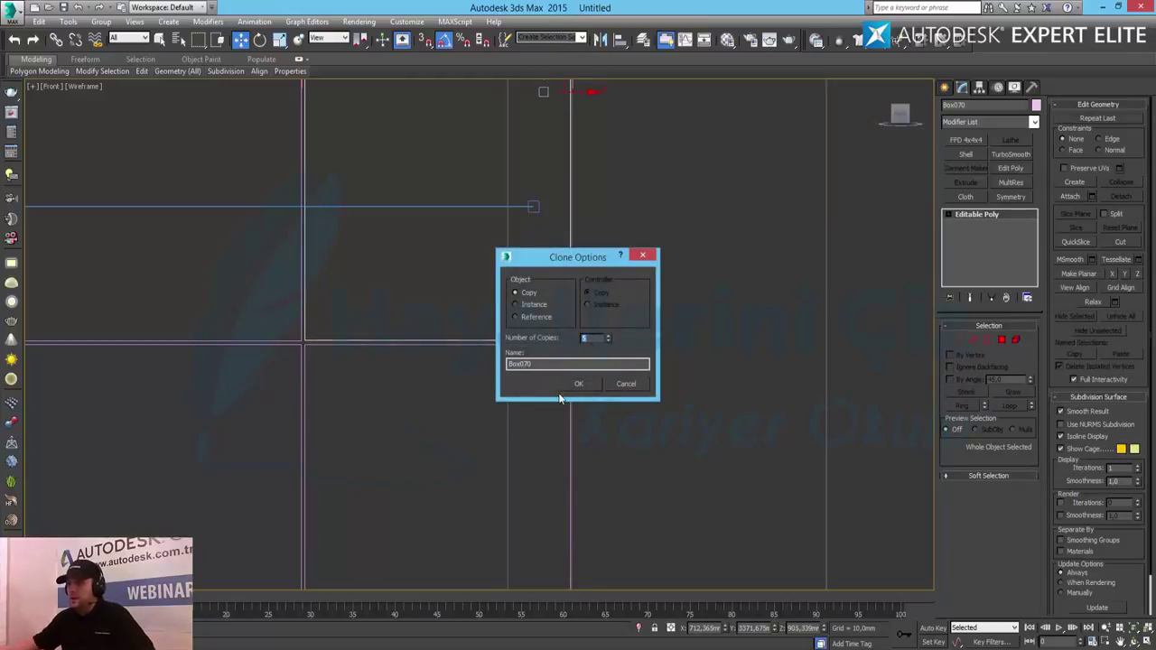
left_click(579, 383)
Delete the top copy that overshoots the wall
scroll(580, 388, "down", 2)
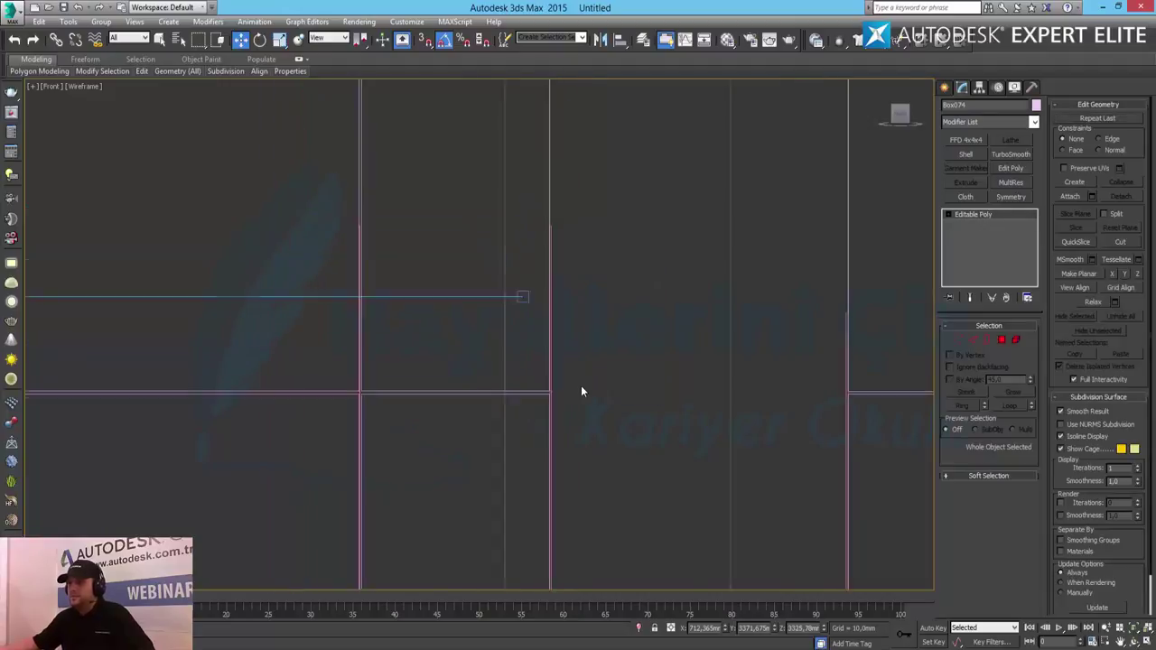
scroll(581, 391, "down", 2)
scroll(596, 367, "down", 2)
scroll(593, 419, "down", 2)
scroll(591, 418, "down", 2)
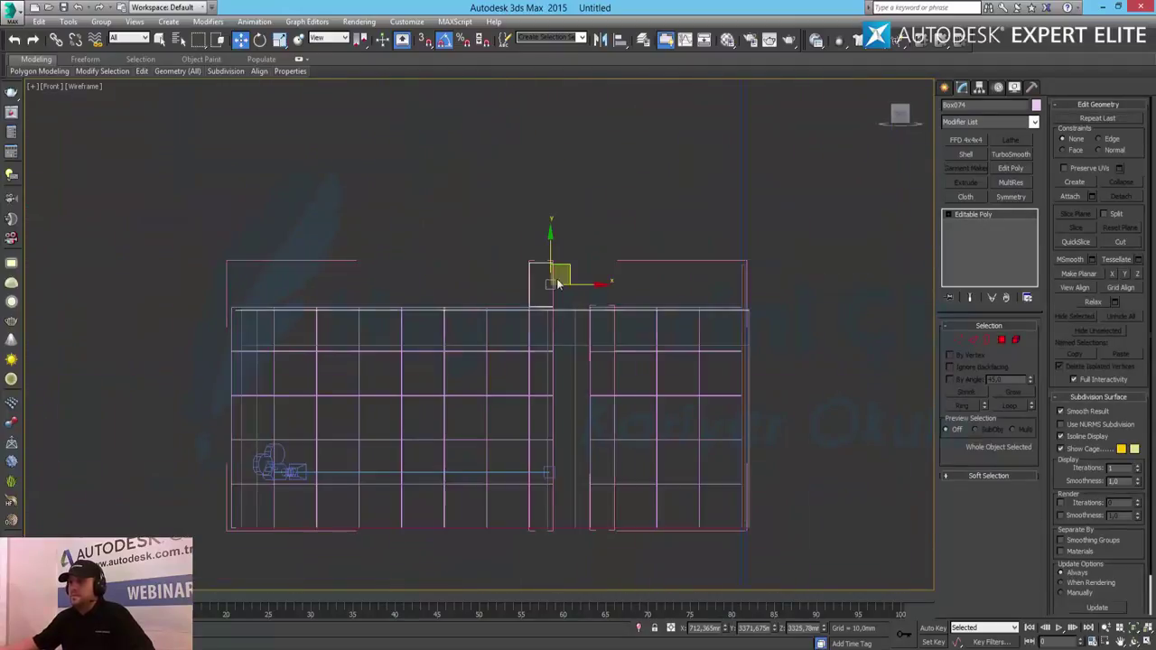
scroll(512, 273, "up", 5)
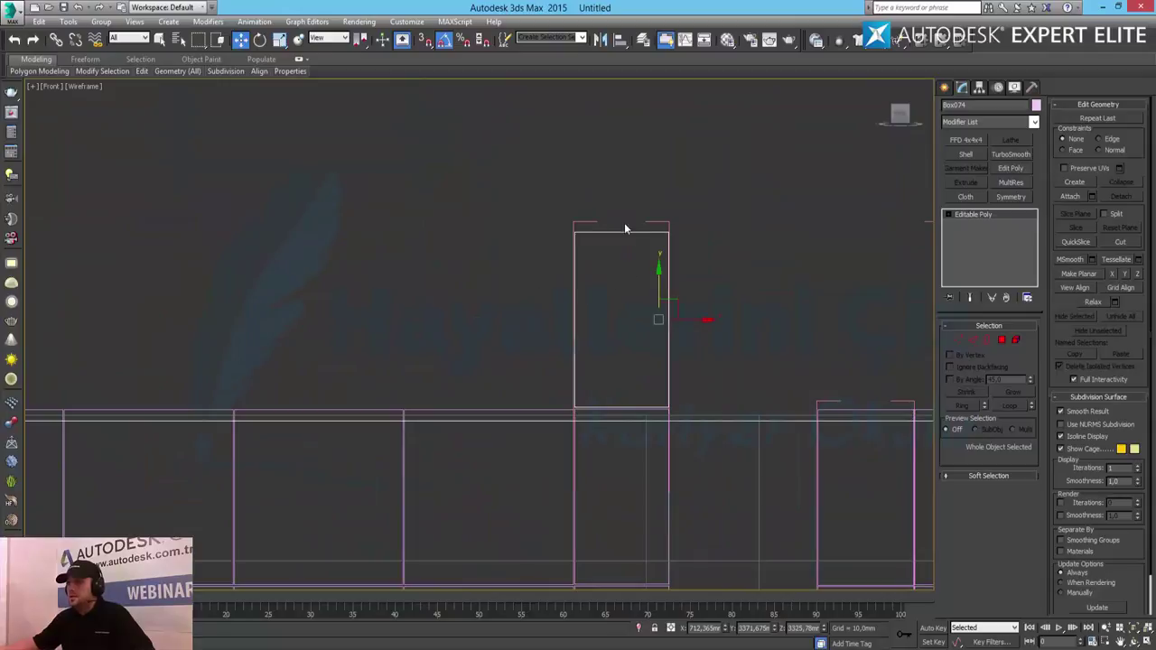
key("Delete")
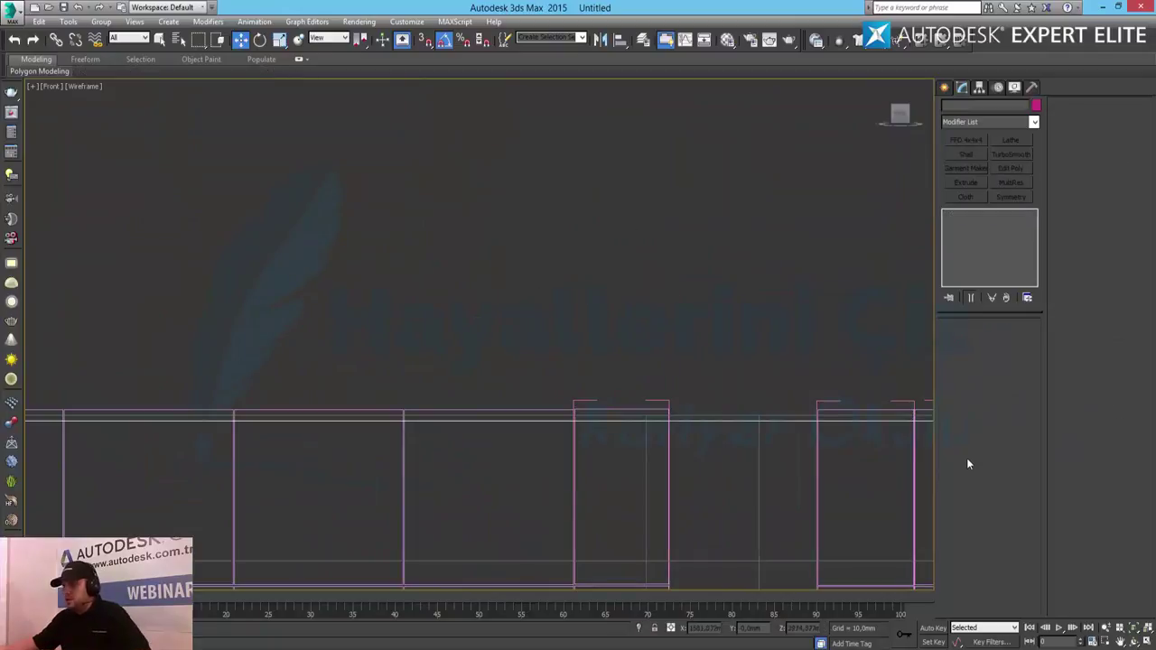
Maximize the Perspective view and orbit to inspect the trimmed panel columns against the grey pillar
left_click(1147, 640)
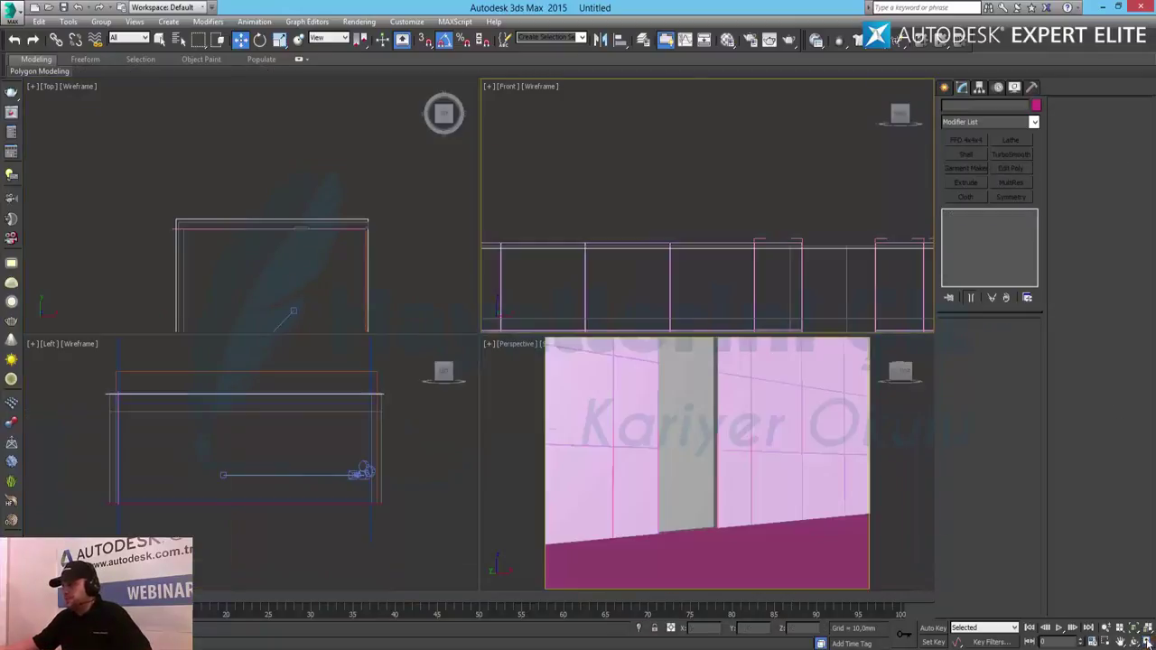
right_click(799, 470)
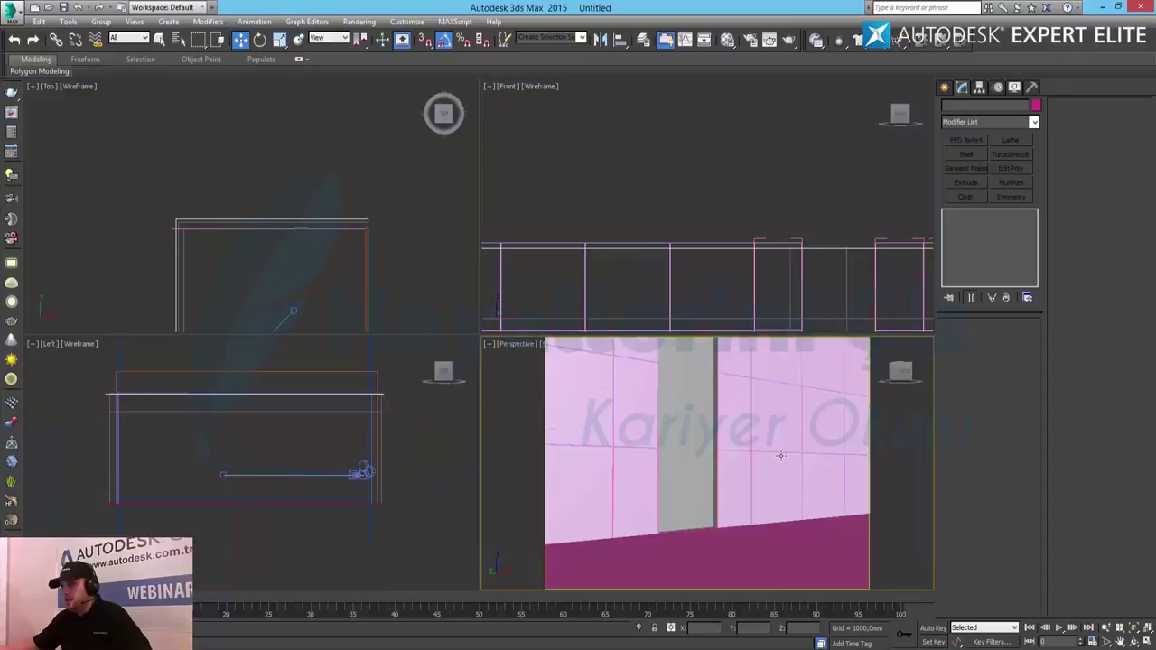
left_click(1147, 641)
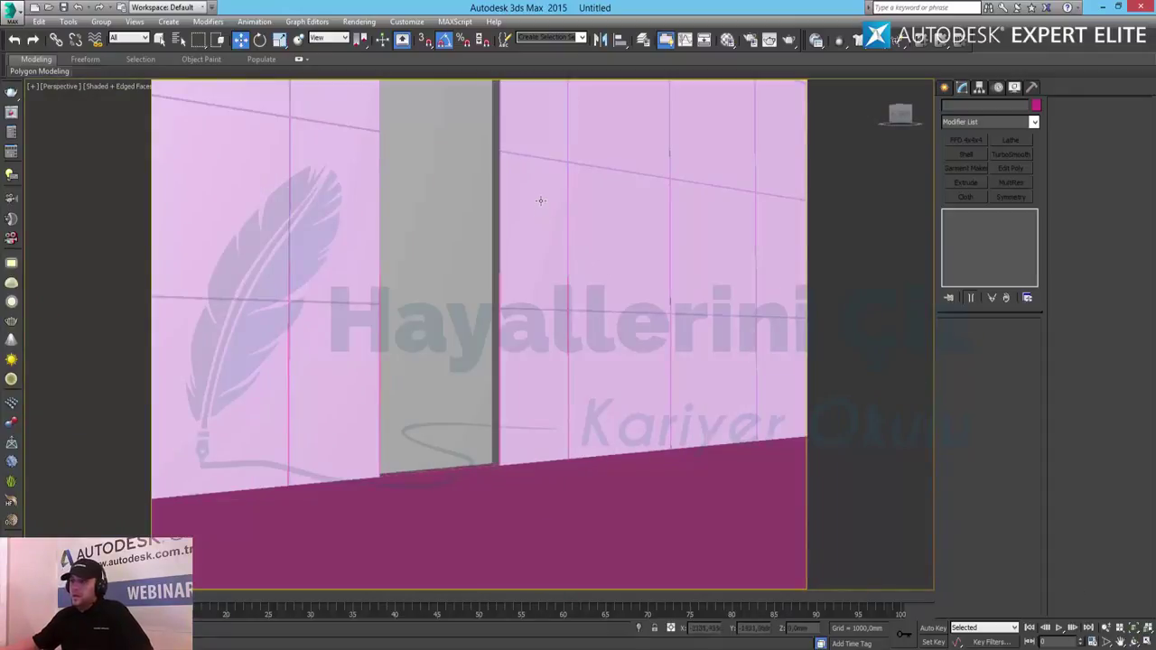
middle_click_drag(541, 201, 546, 325, "alt")
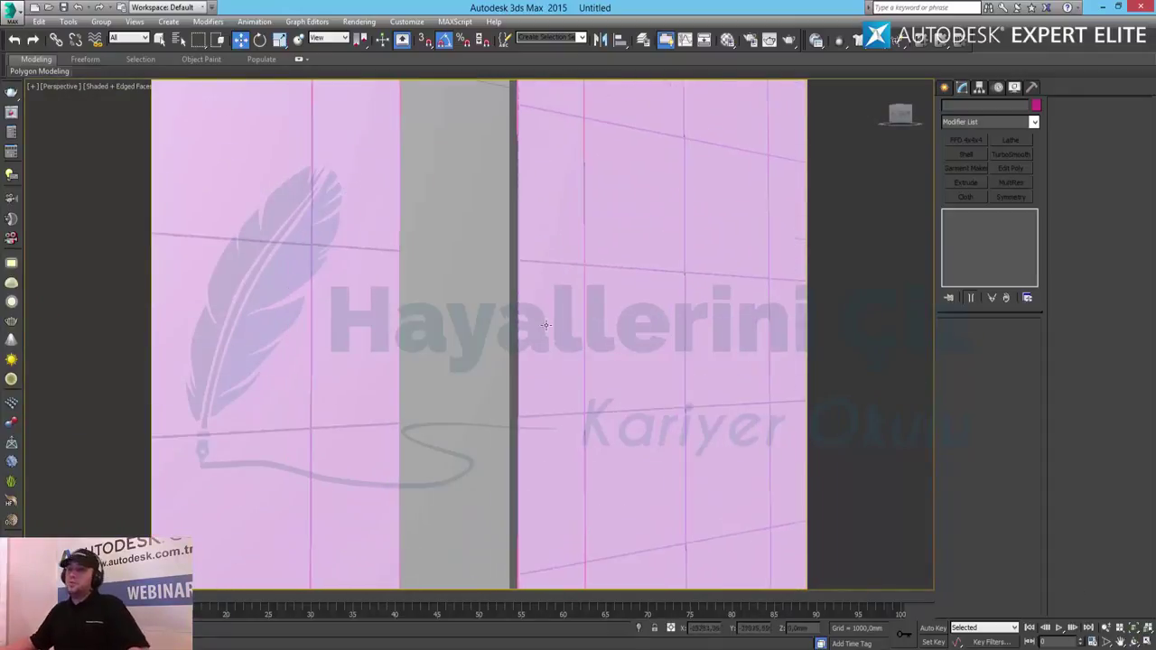
mouse_move(545, 325)
middle_mouse_down("alt")
mouse_move(545, 389)
mouse_move(567, 309)
mouse_move(606, 344)
mouse_move(580, 217)
mouse_move(617, 342)
middle_mouse_up("alt")
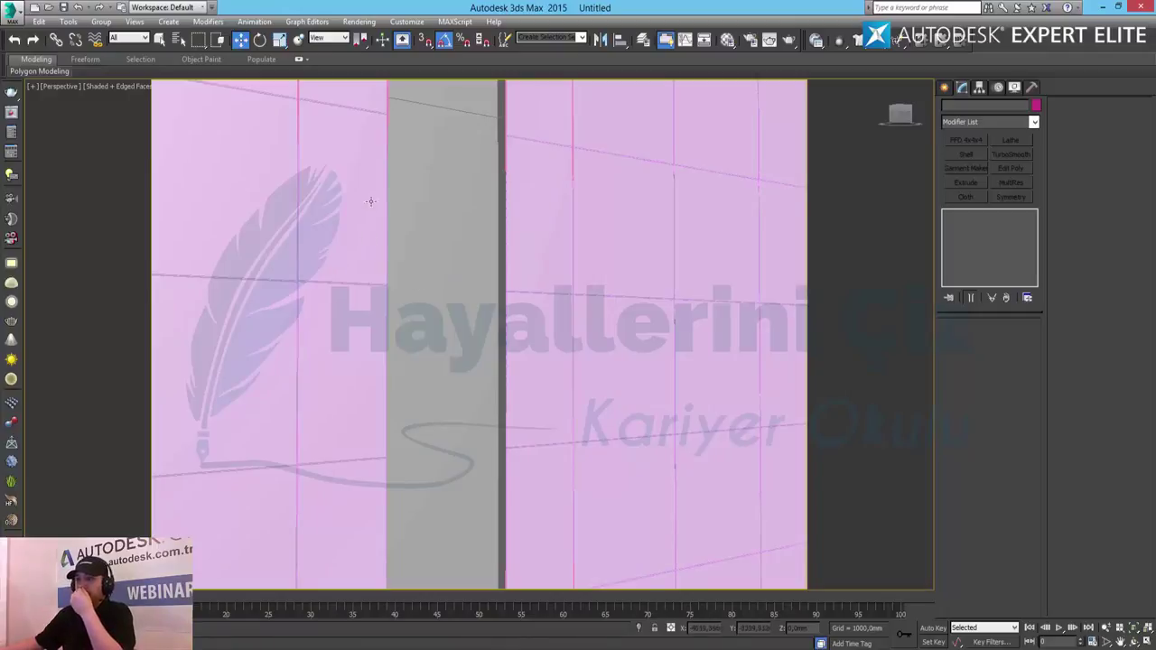
mouse_move(423, 124)
middle_mouse_down("alt")
mouse_move(494, 170)
mouse_move(481, 306)
middle_mouse_up("alt")
Shift-drag a wall panel beside the pillar gap to make a copy
left_click(374, 425)
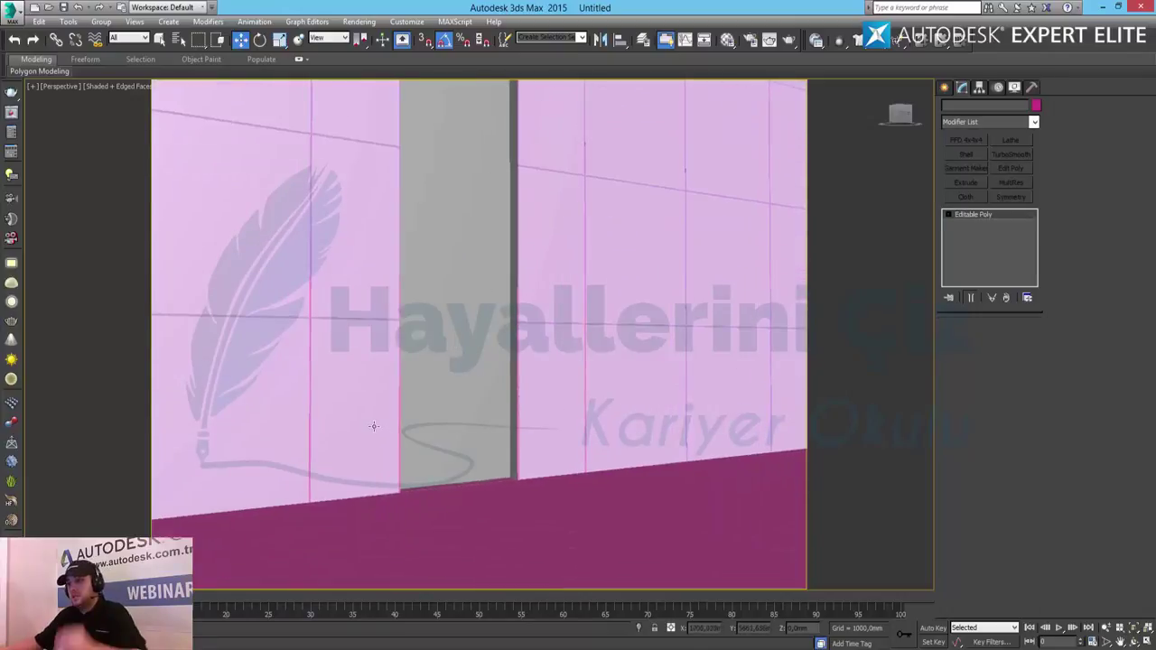
scroll(373, 426, "up", 3)
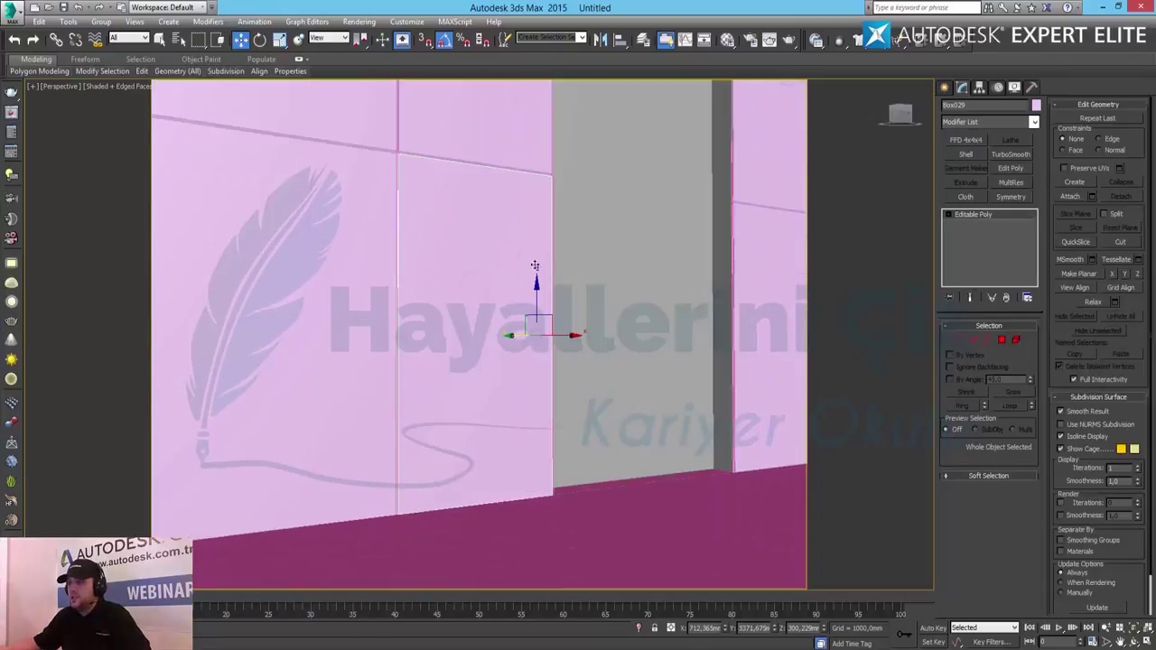
middle_click_drag(535, 265, 517, 344, "alt")
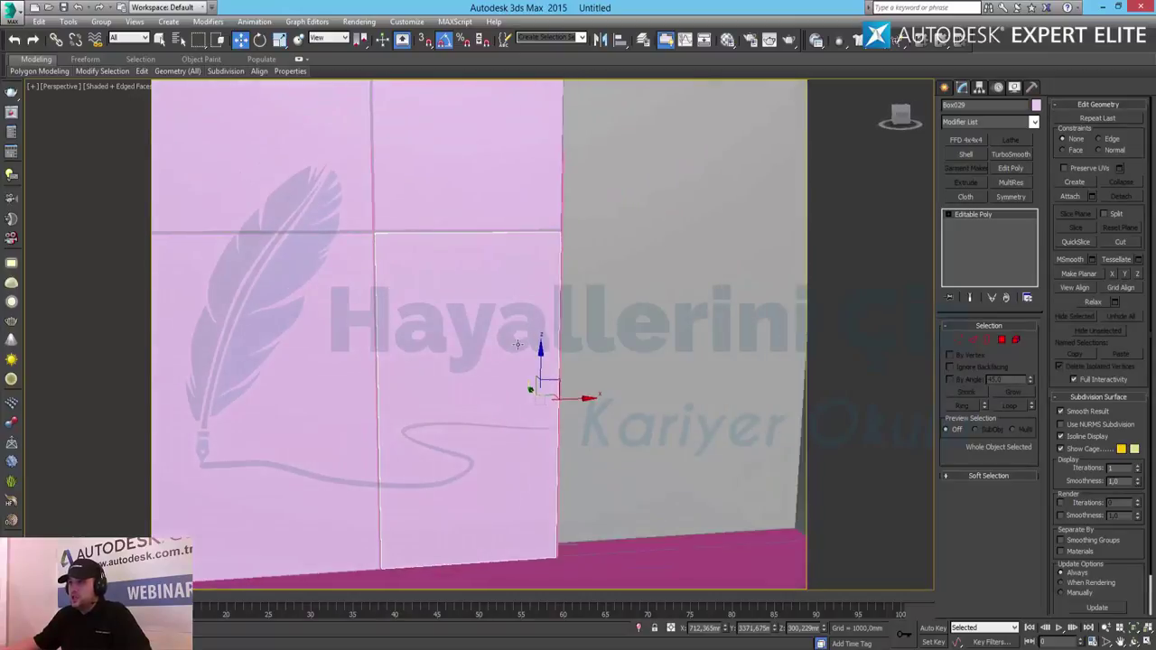
middle_click_drag(507, 366, 554, 378, "alt")
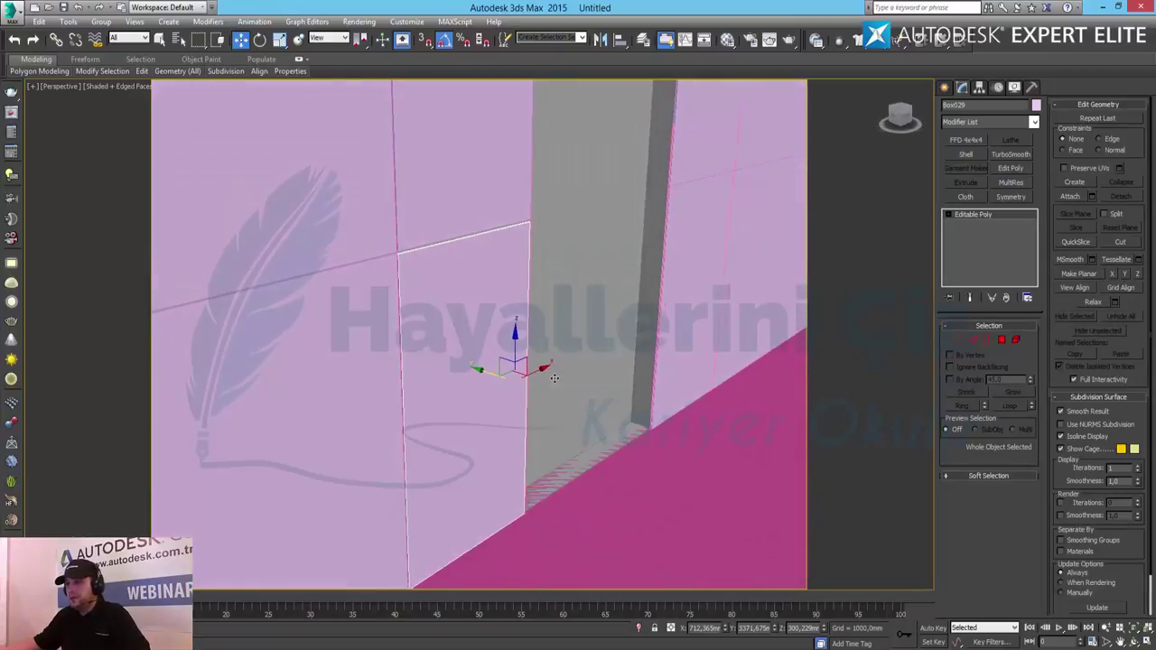
left_click_drag(494, 373, 524, 379, "shift")
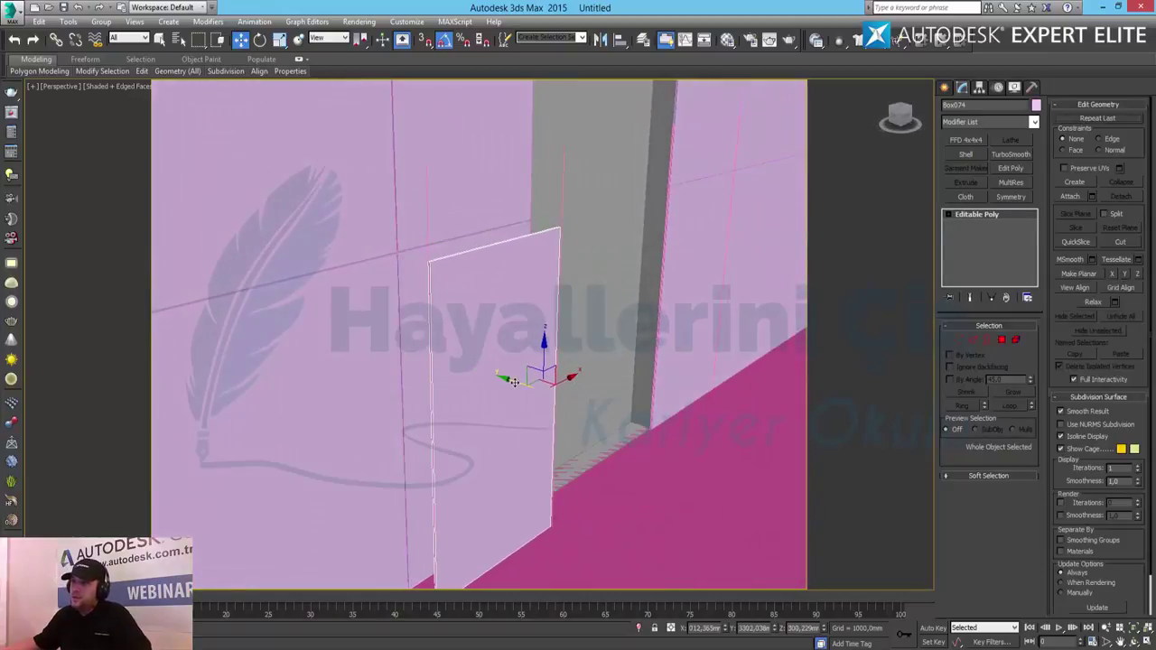
left_click(579, 385)
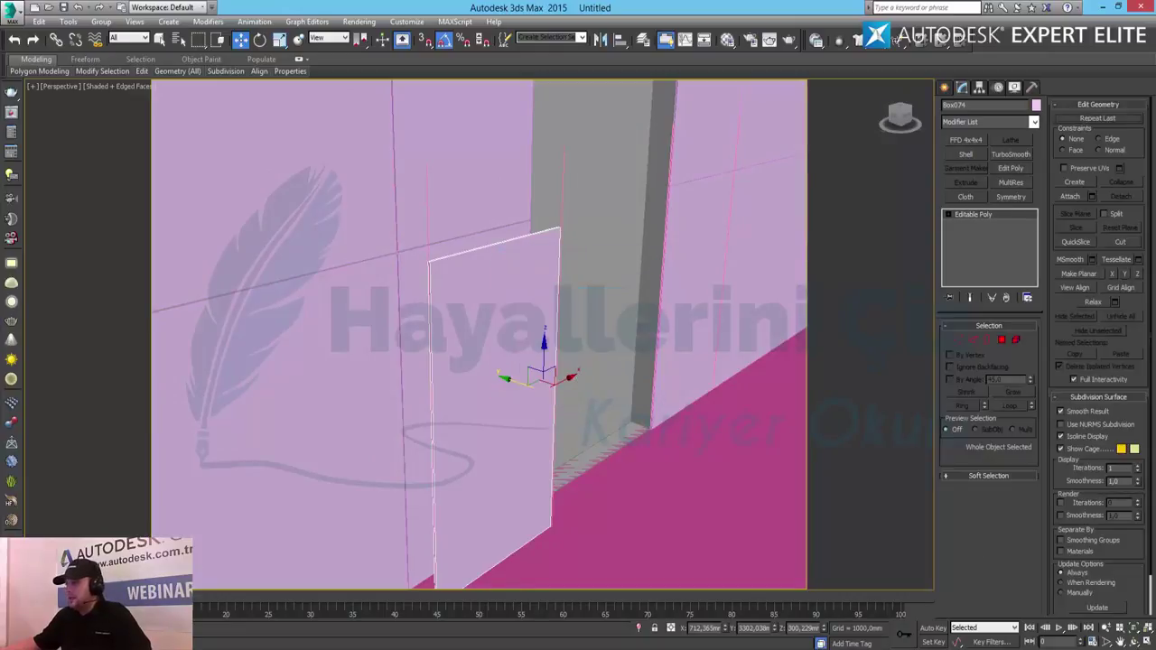
Narrow the copied panel Box074 by sliding its left-edge vertices right in the Front view
key("alt+w")
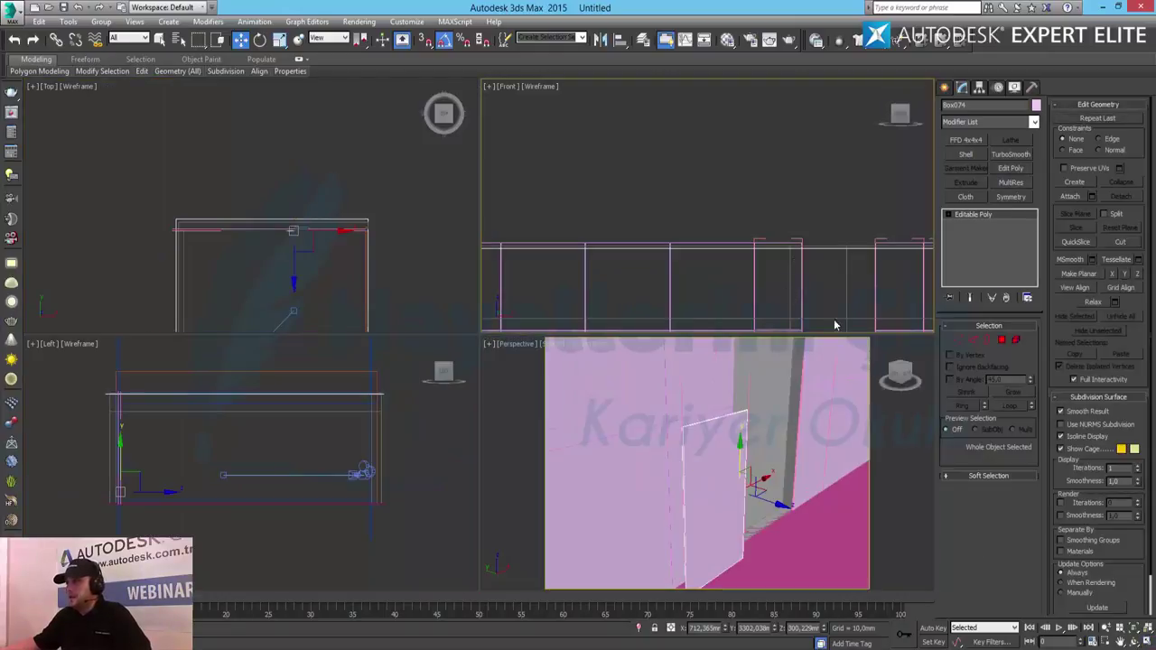
middle_click_drag(726, 169, 724, 166)
key("z")
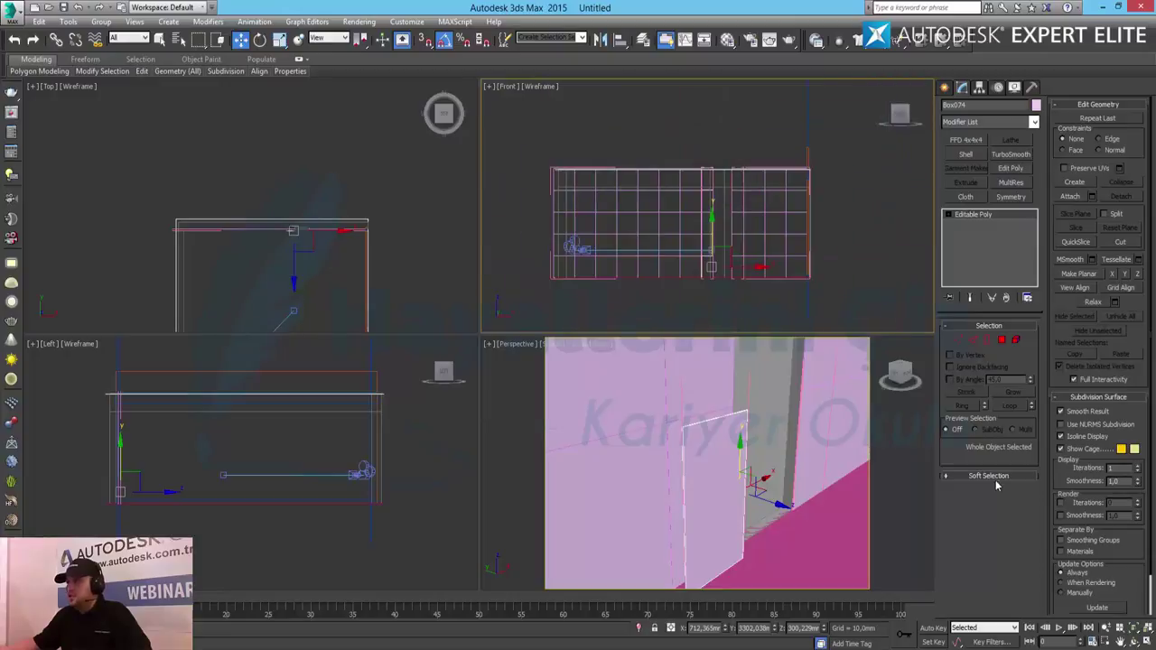
key("alt+w")
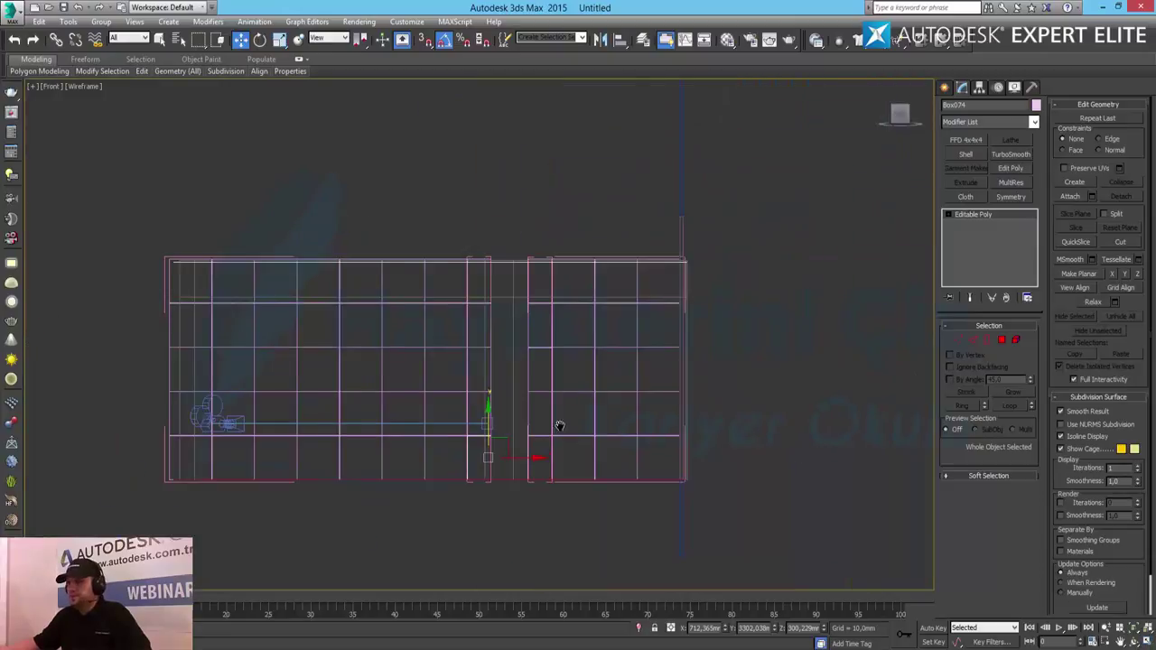
scroll(511, 339, "up", 2)
scroll(508, 329, "up", 3)
scroll(507, 329, "up", 3)
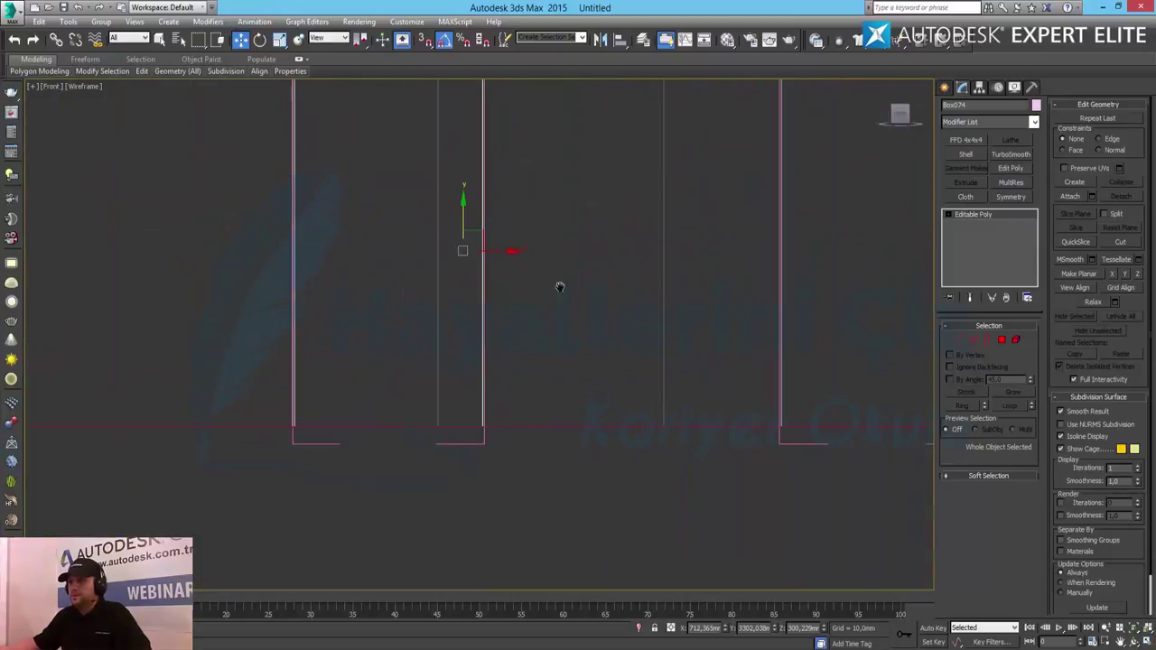
middle_click_drag(560, 284, 623, 366)
left_click(954, 340)
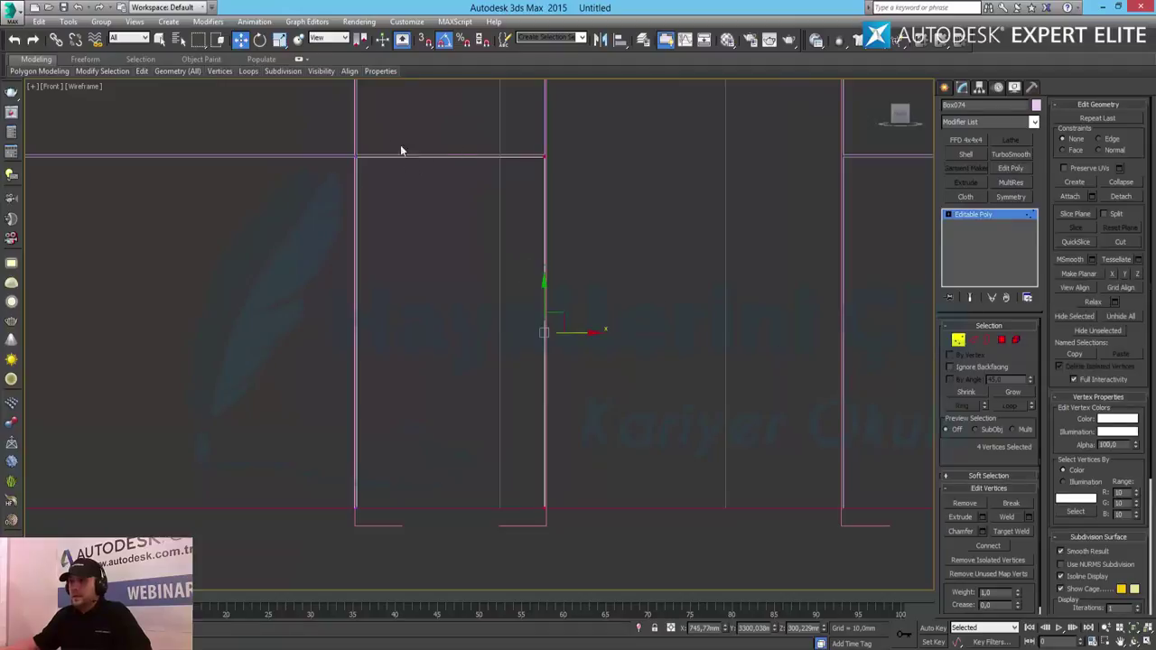
left_click_drag(440, 579, 441, 579)
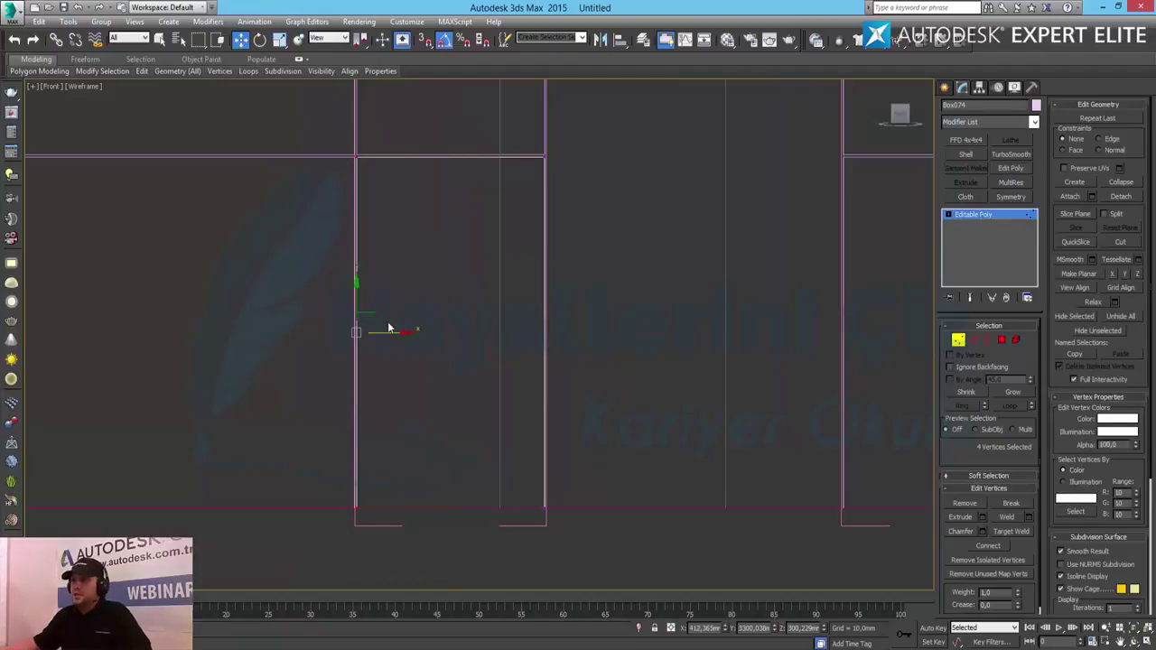
left_click_drag(395, 333, 490, 343)
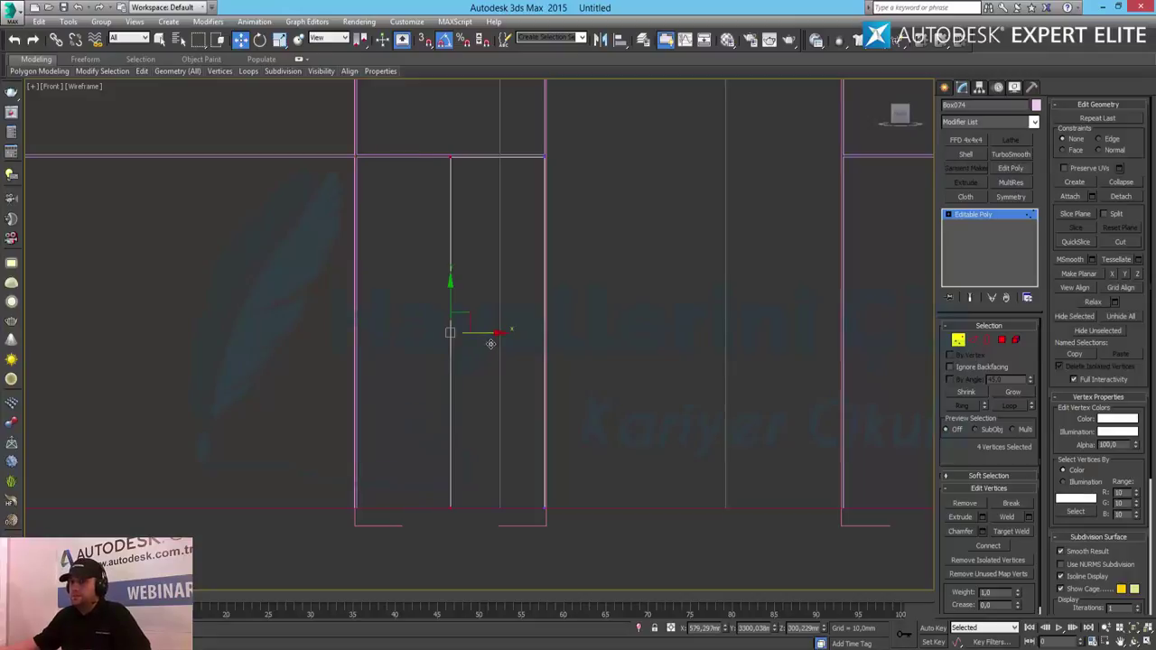
left_click(960, 344)
Move strip Box074 along Y in the maximized Top view until it sits on the wall line
key("alt+w")
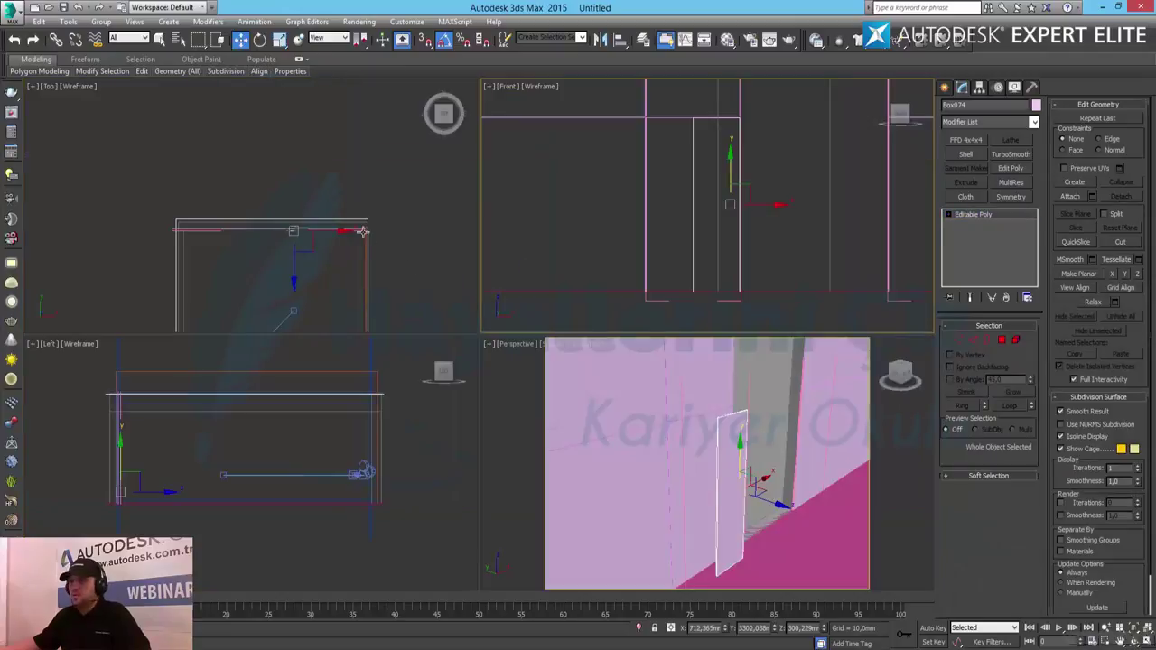
key("alt+w")
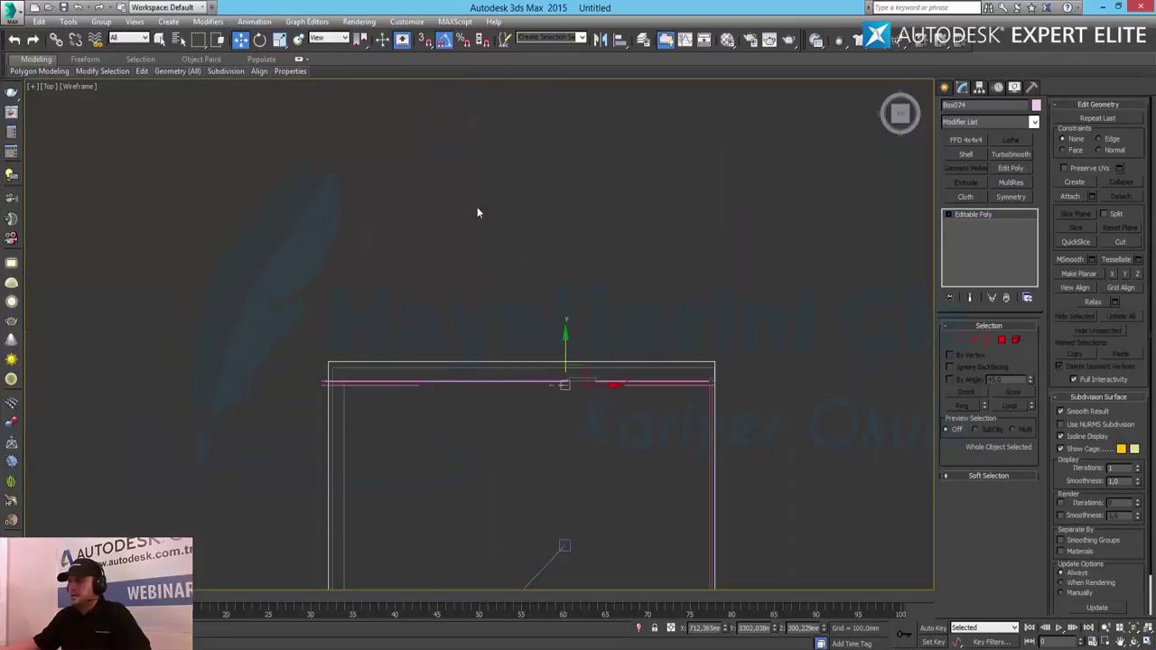
scroll(580, 355, "up", 3)
scroll(579, 355, "down", 3)
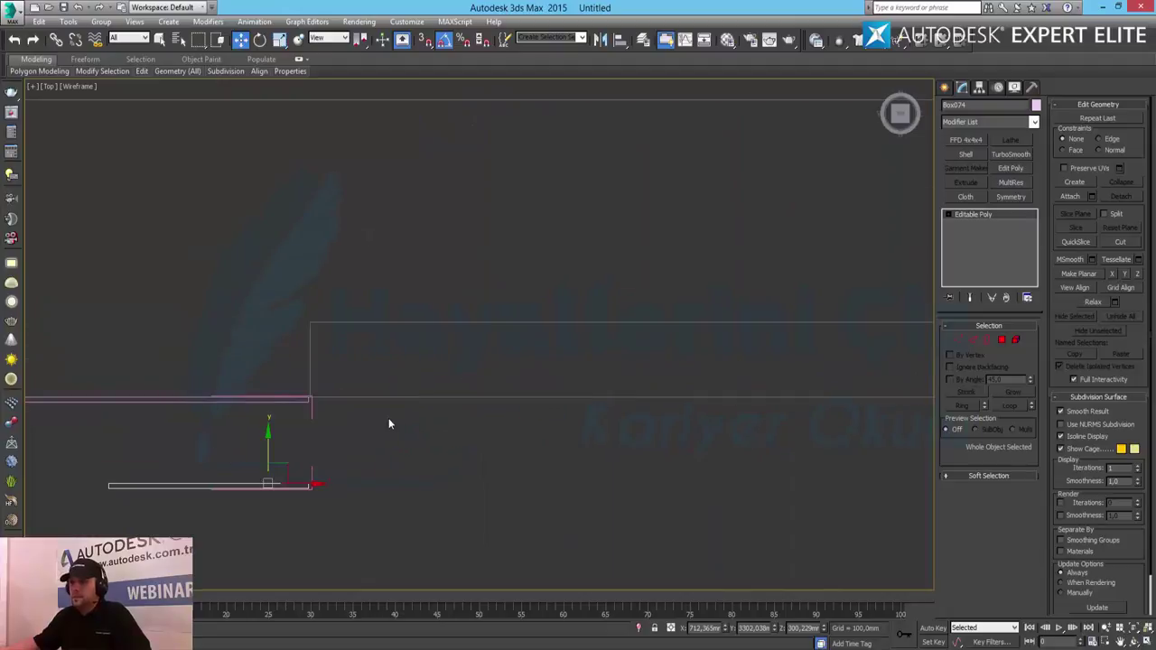
middle_click_drag(389, 418, 455, 479)
left_click_drag(492, 404, 492, 326)
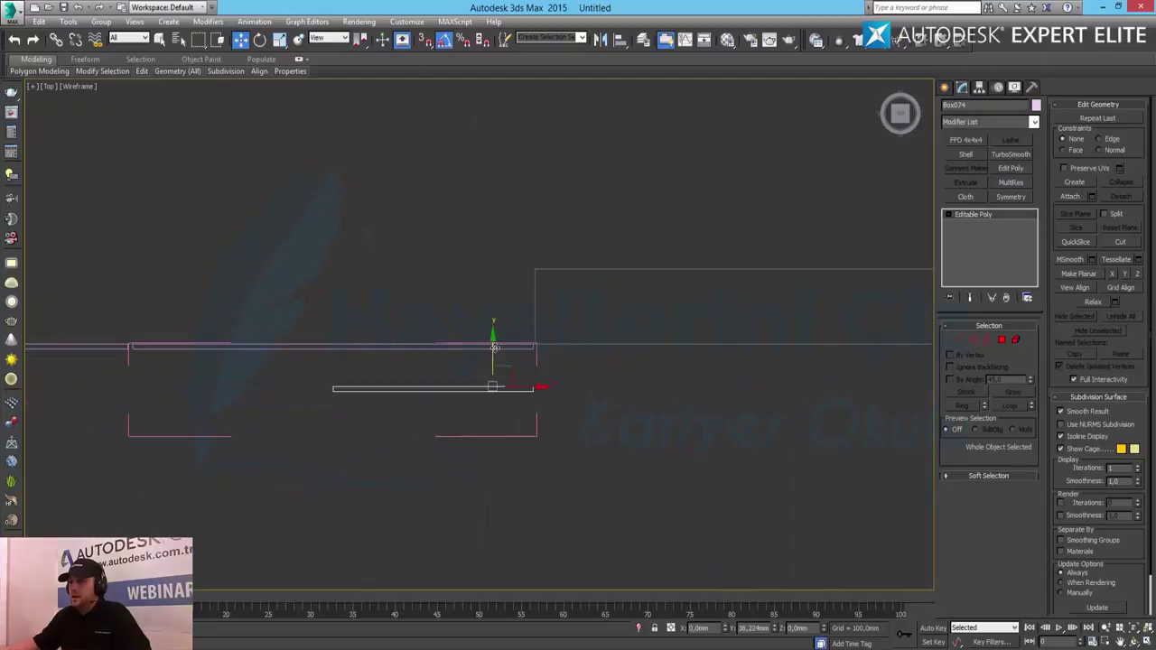
scroll(459, 357, "up", 2)
scroll(459, 357, "up", 2)
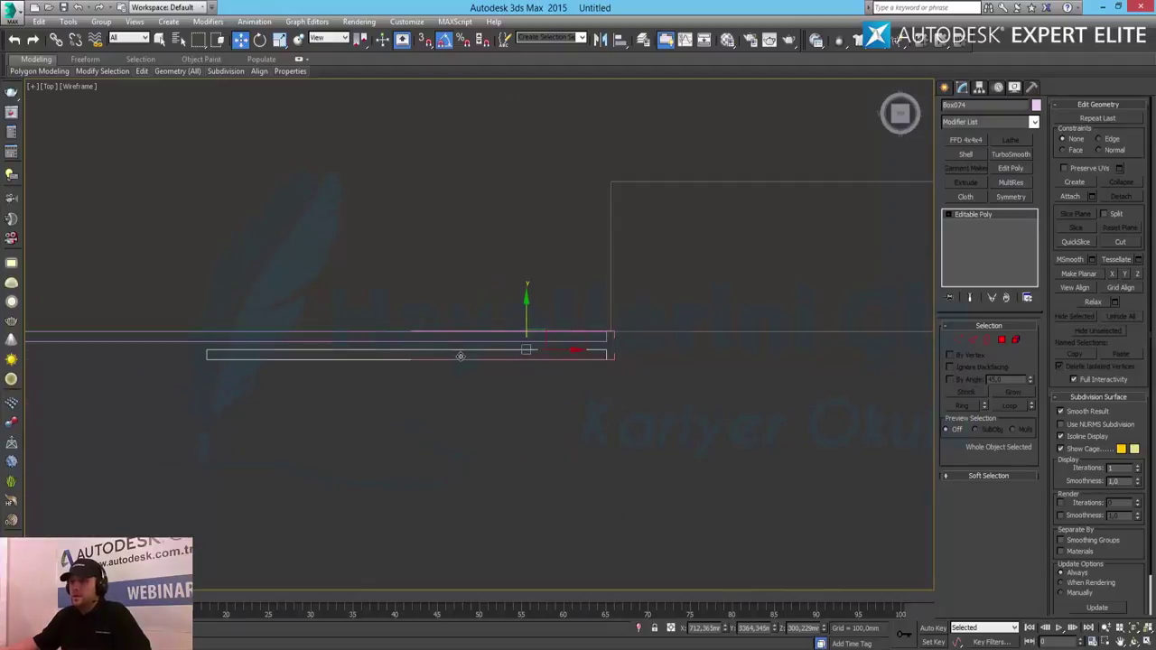
left_click_drag(525, 316, 525, 309)
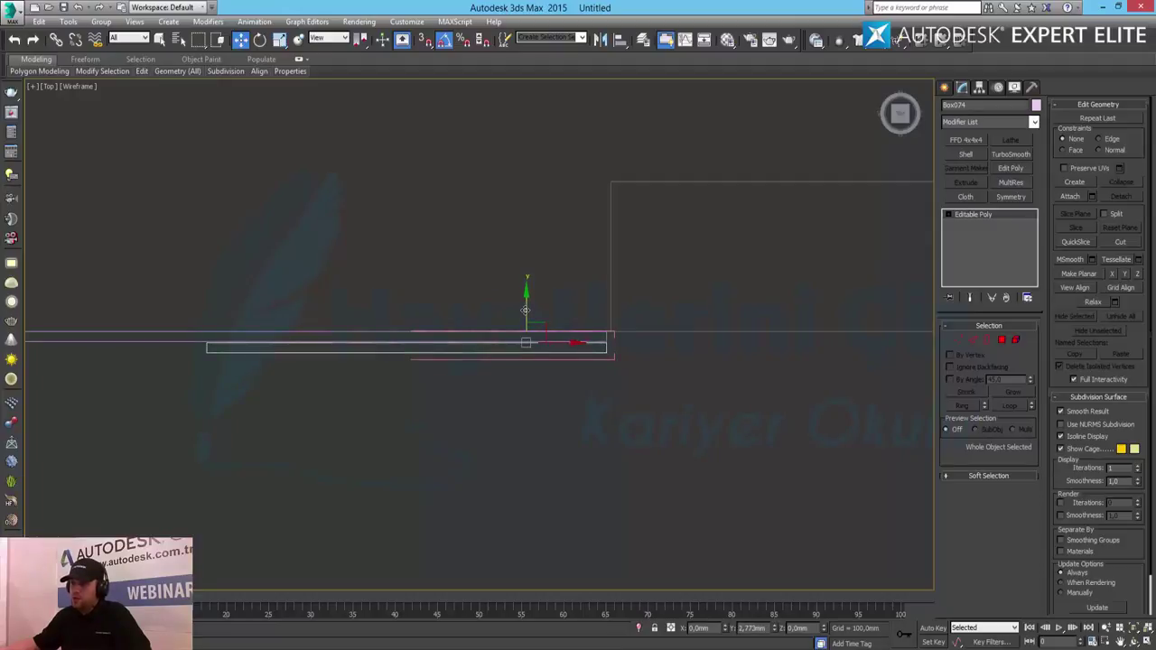
left_click_drag(525, 310, 525, 309)
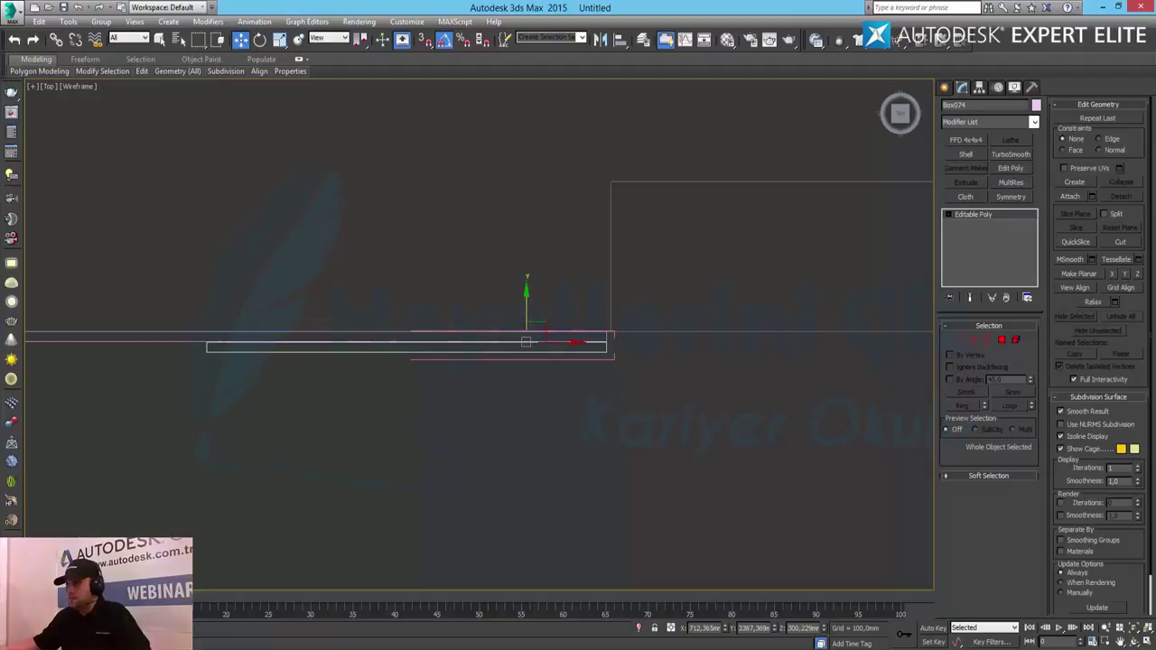
left_click(1145, 641)
left_click(742, 468)
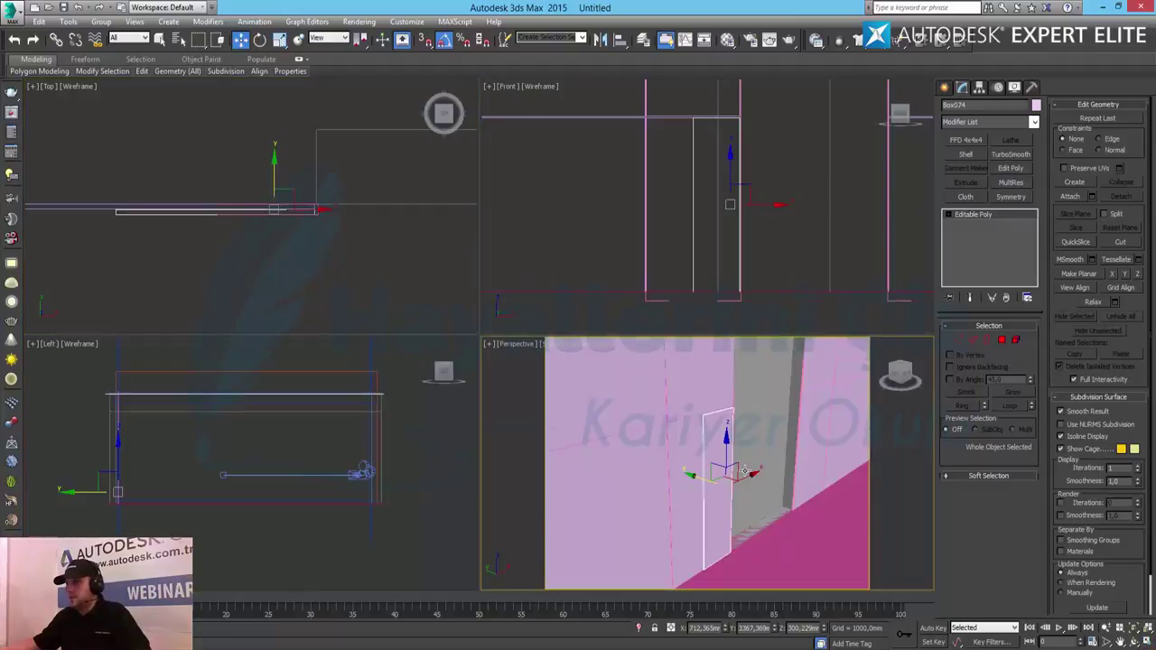
right_click(810, 245)
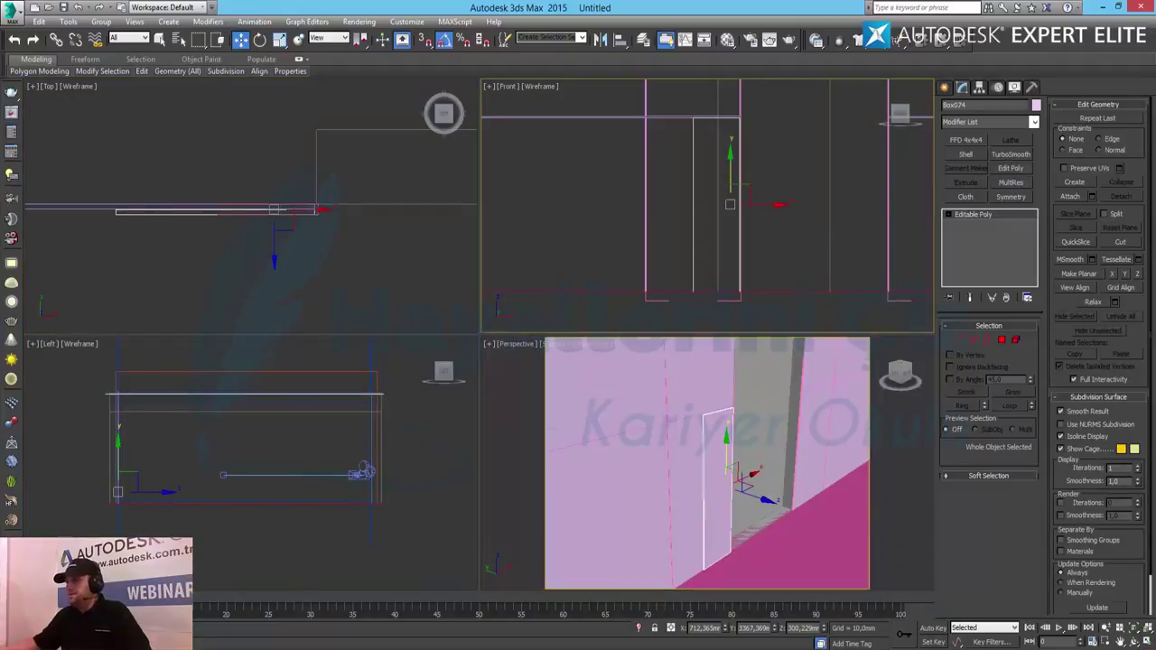
Shift-move a copy of the narrow strip to the pillar's other side
left_click(1146, 635)
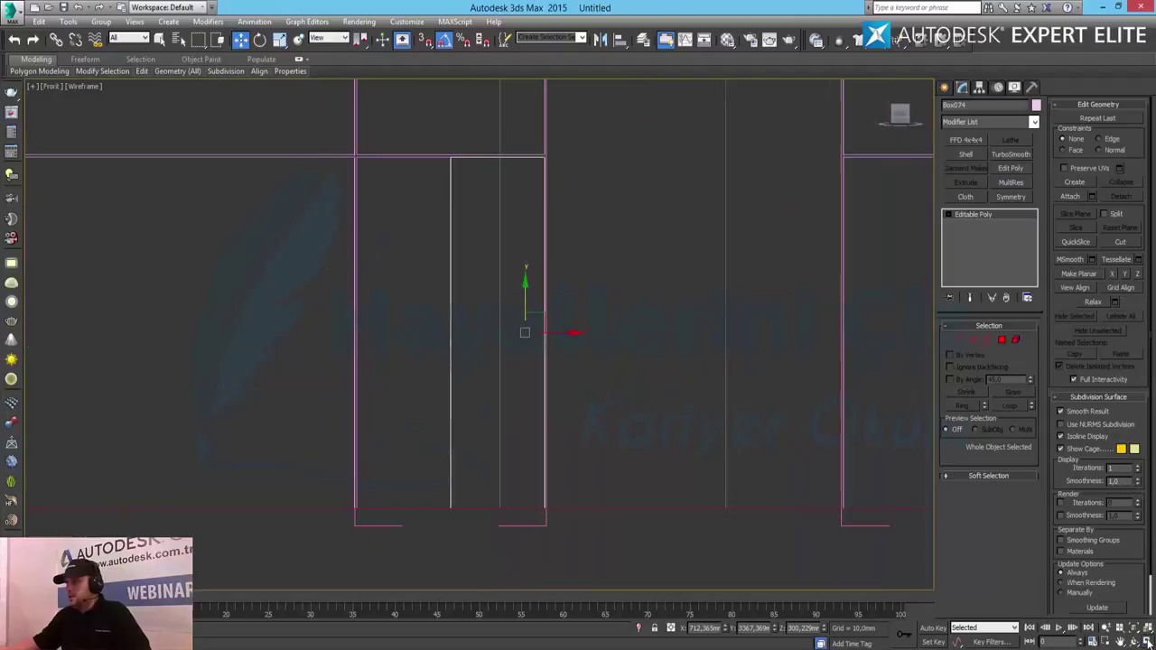
middle_click_drag(668, 276, 458, 276)
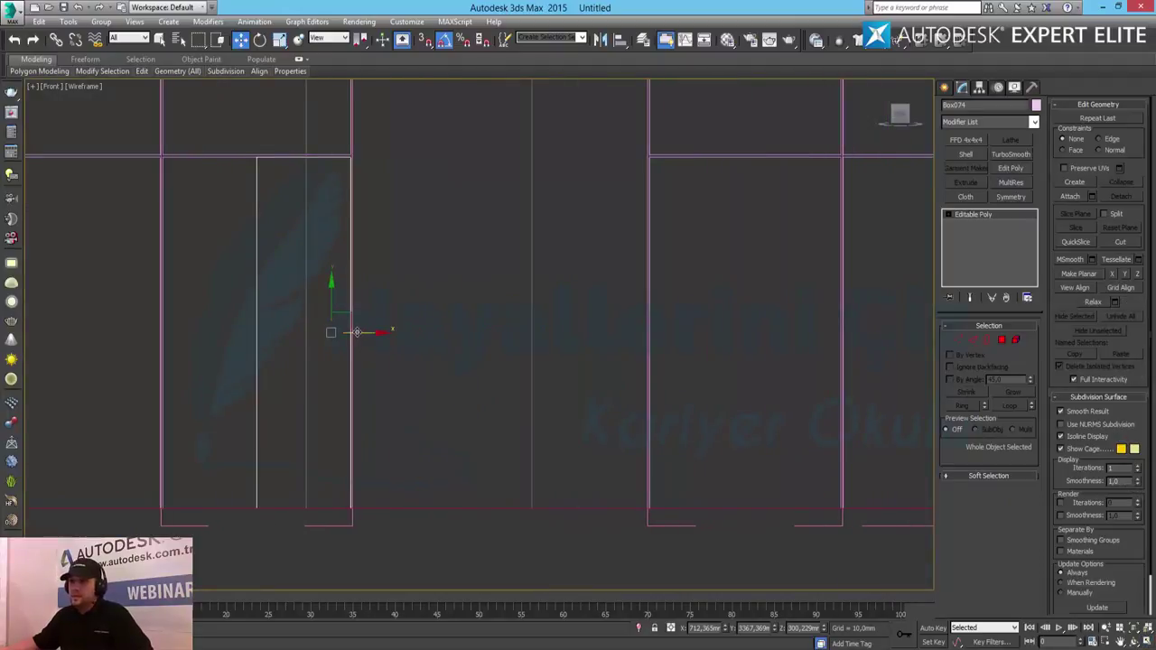
left_click_drag(357, 333, 753, 404, "shift")
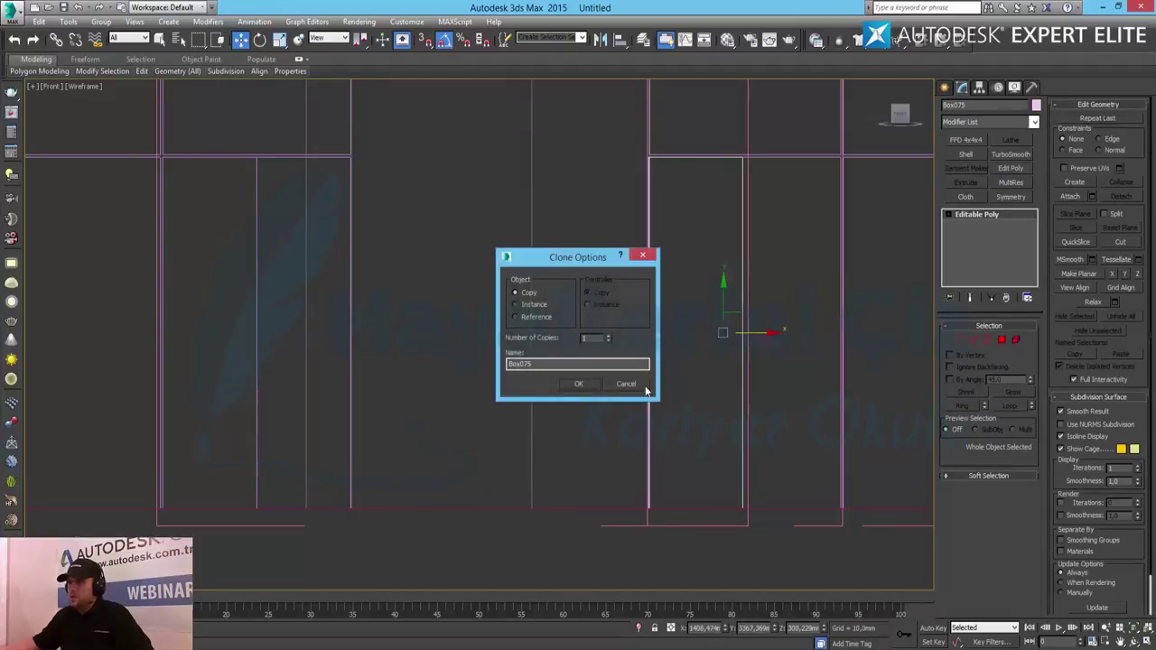
left_click(584, 384)
Select both strips and clone them upward along Y as 4 copies
left_click(257, 400, "ctrl")
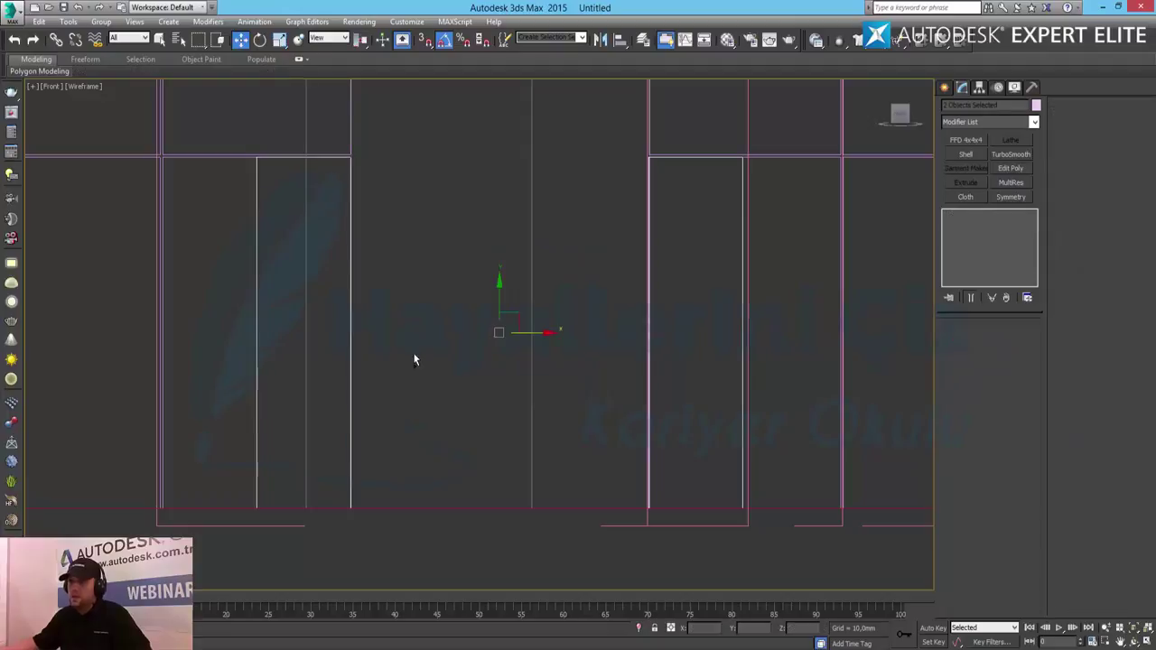
middle_click_drag(586, 298, 589, 406)
scroll(599, 311, "down", 3)
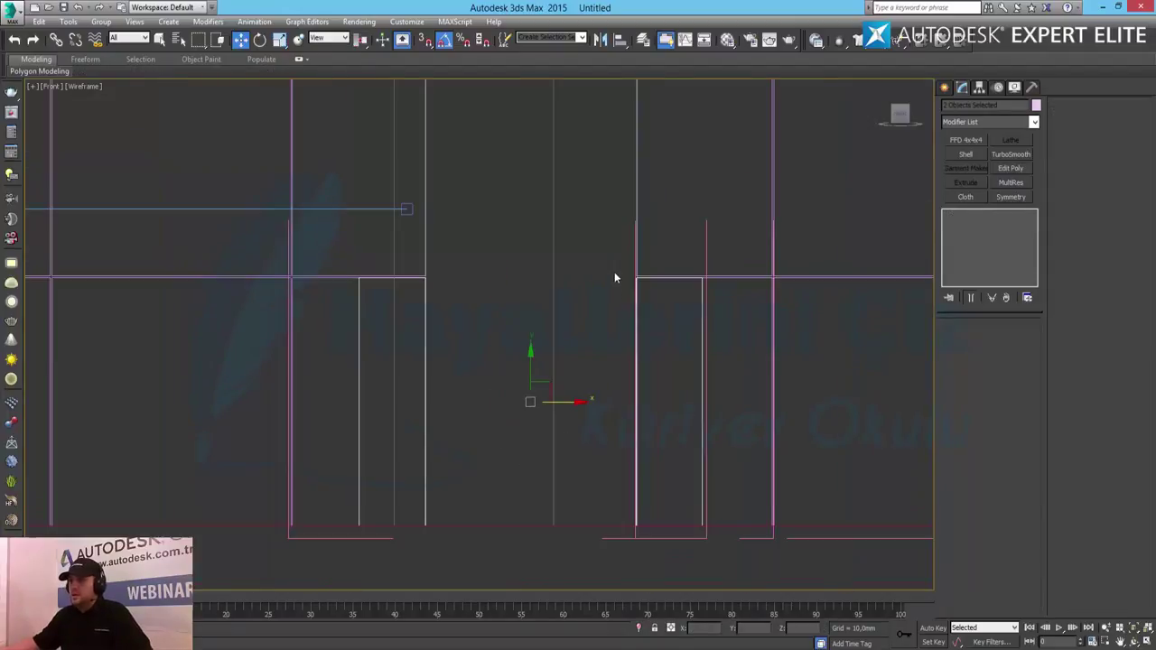
middle_click_drag(614, 277, 619, 344)
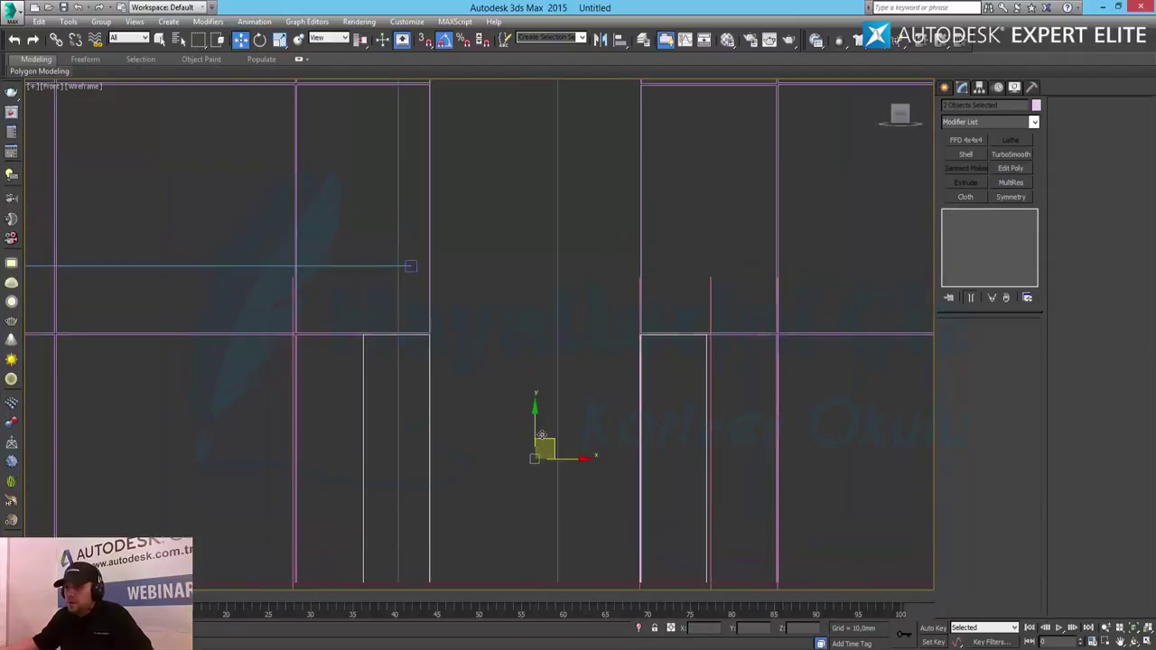
left_click_drag(538, 429, 560, 178)
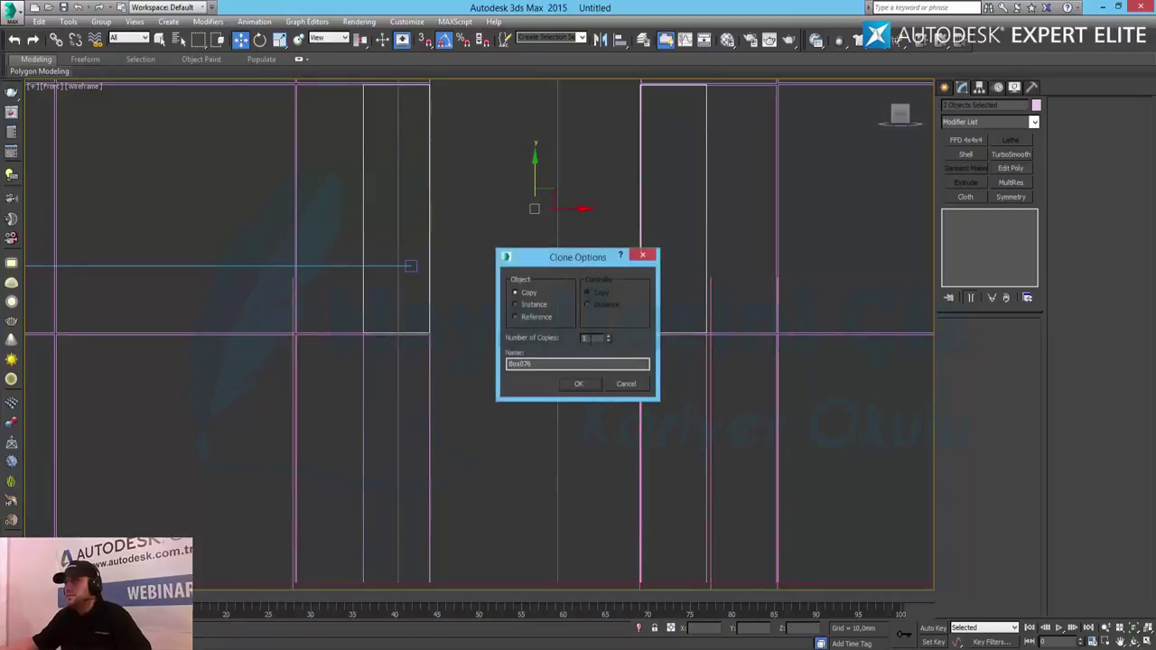
type("4")
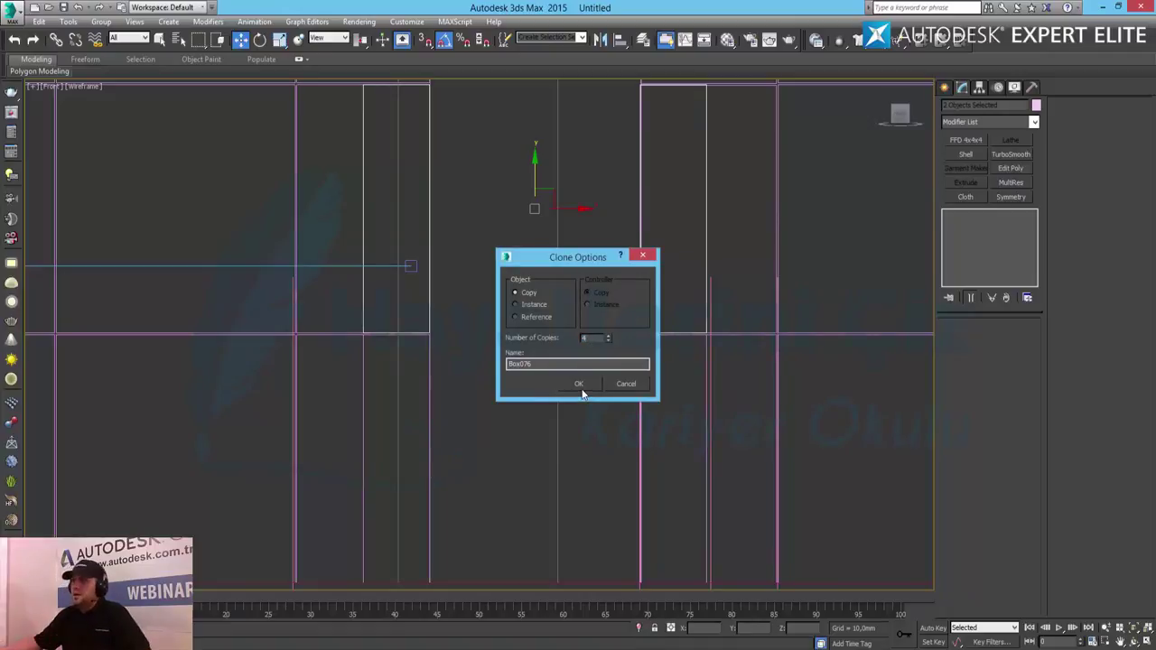
left_click(580, 386)
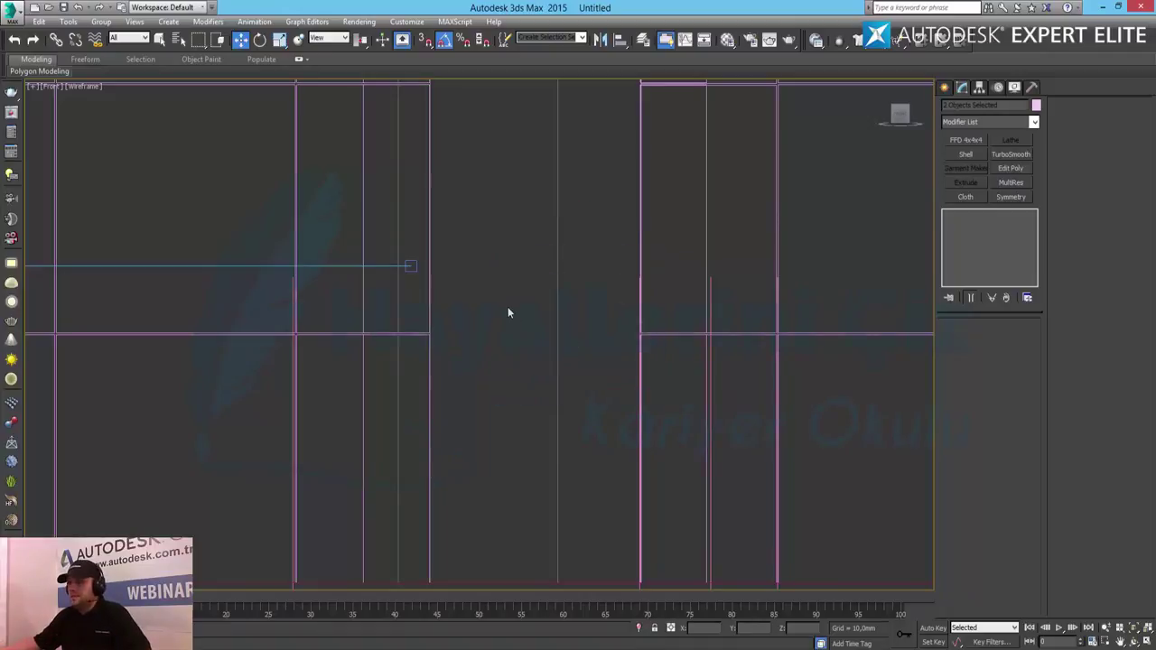
scroll(507, 307, "down", 2)
Maximize the Perspective view and select the narrow filler strips left of the pillar
scroll(519, 322, "down", 2)
middle_click_drag(548, 268, 537, 389)
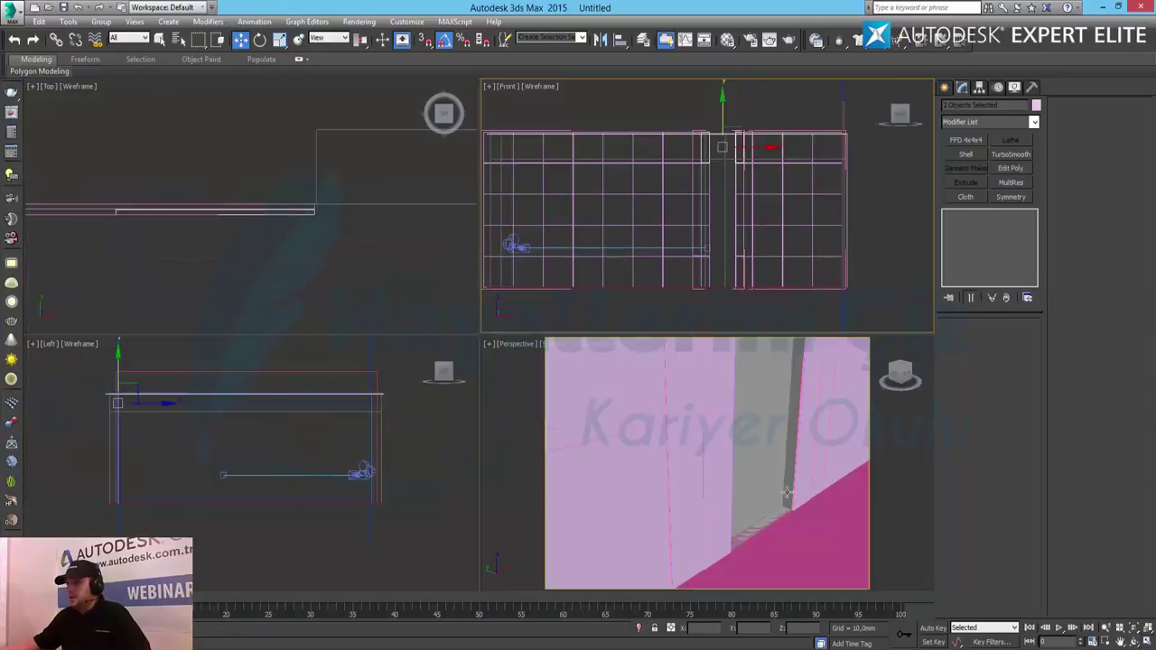
left_click(1134, 641)
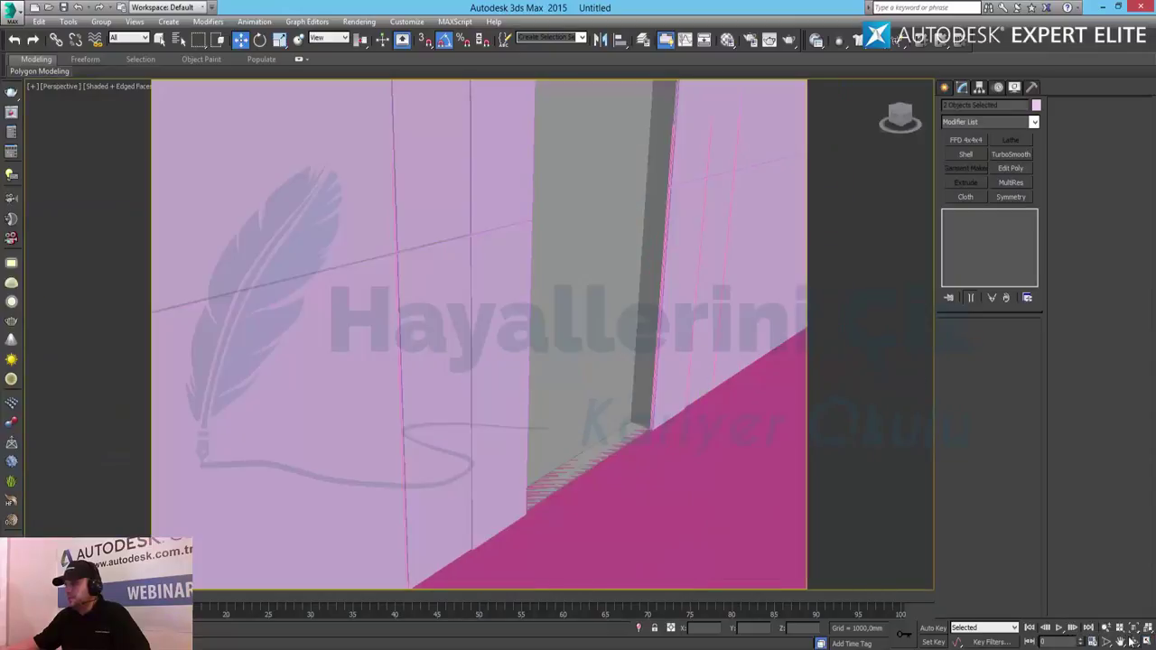
left_click(1108, 628)
scroll(624, 437, "up", 2)
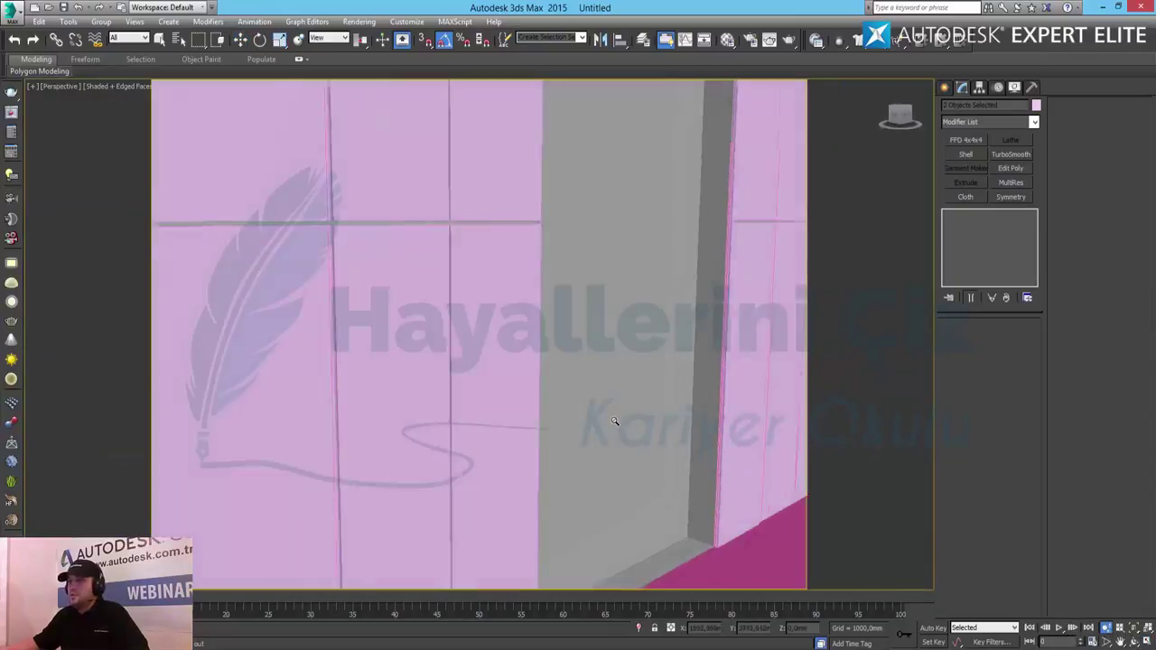
scroll(614, 419, "up", 1)
scroll(588, 324, "up", 2)
scroll(588, 324, "down", 2)
scroll(604, 364, "down", 1)
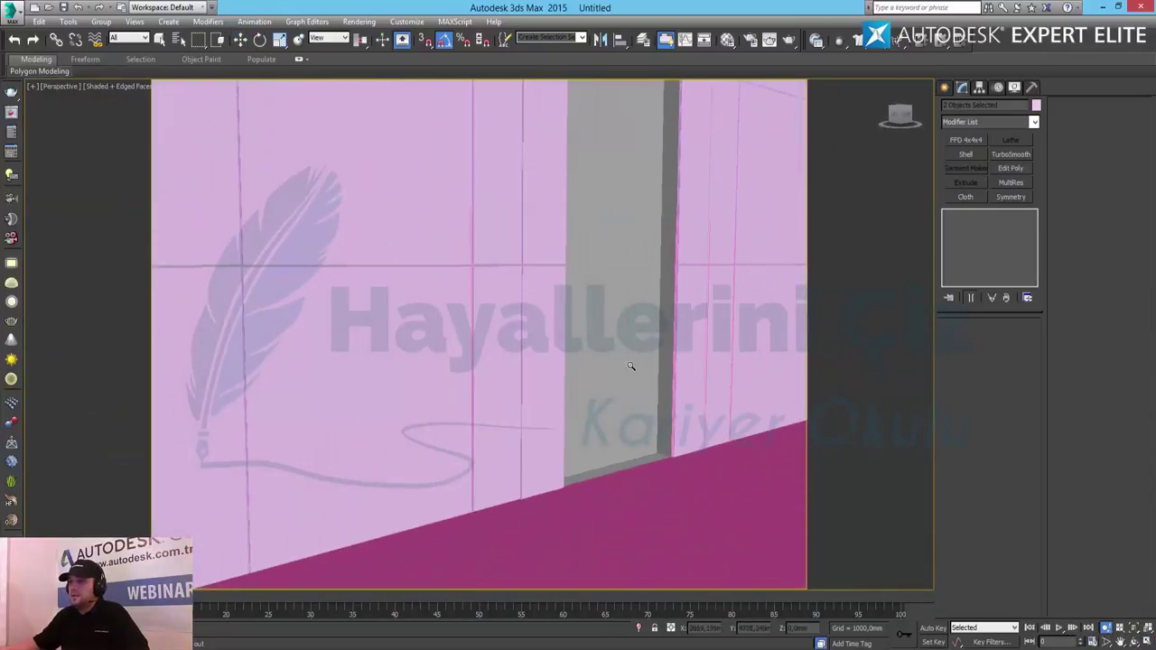
middle_click_drag(632, 364, 518, 400)
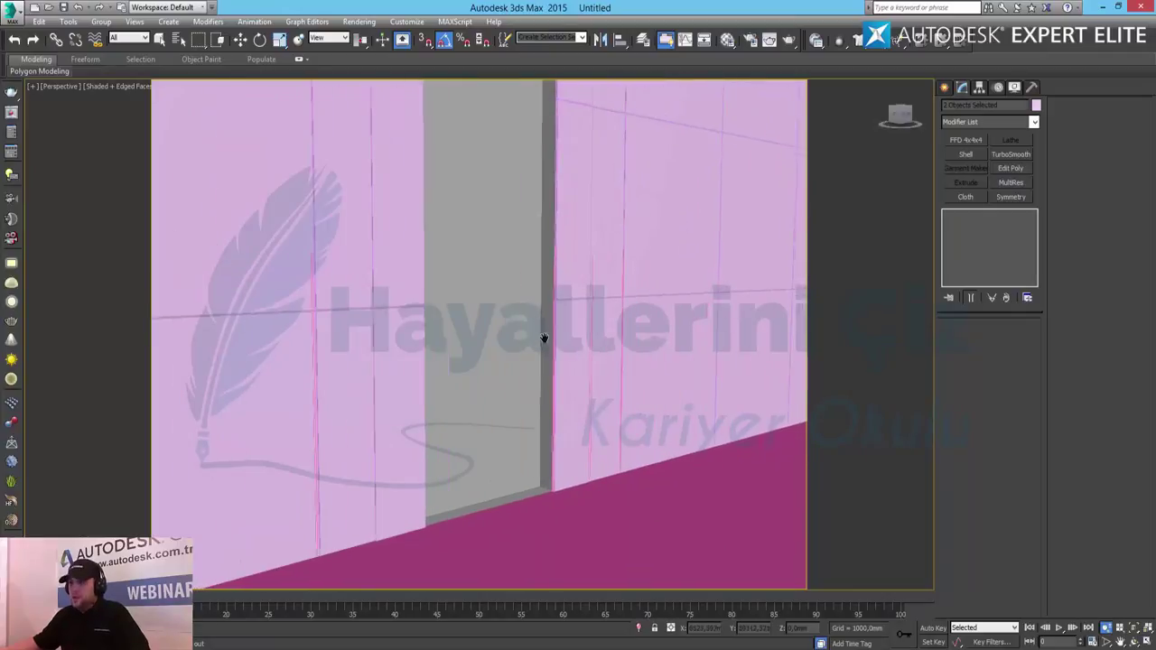
scroll(546, 361, "up", 2)
scroll(592, 370, "down", 1)
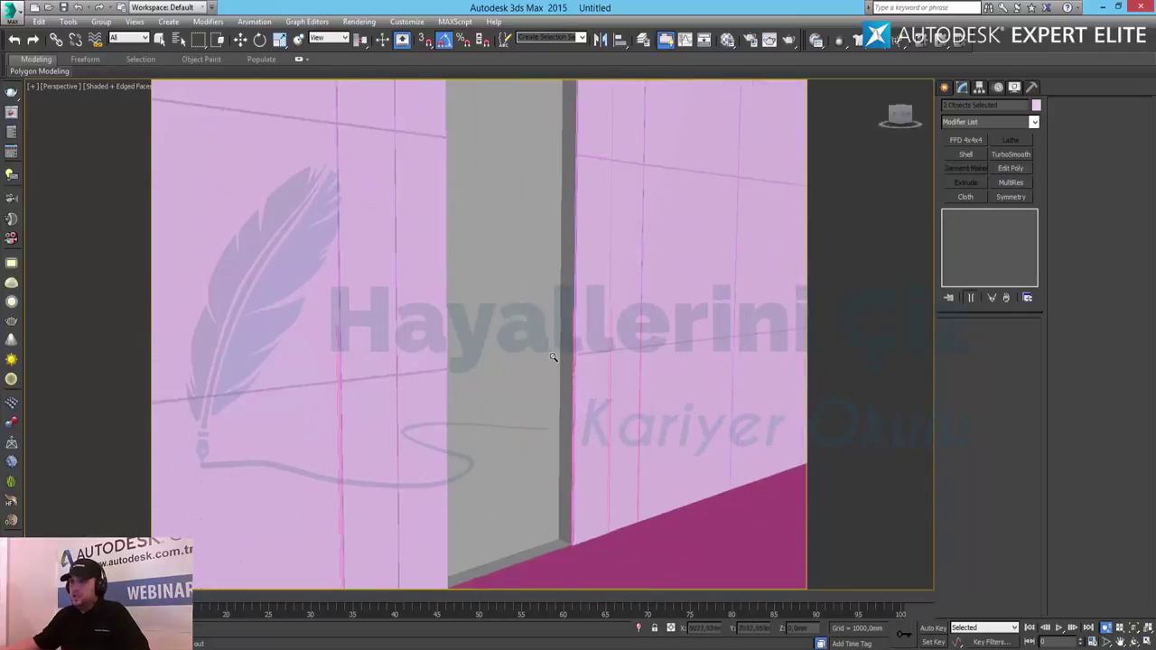
key("w")
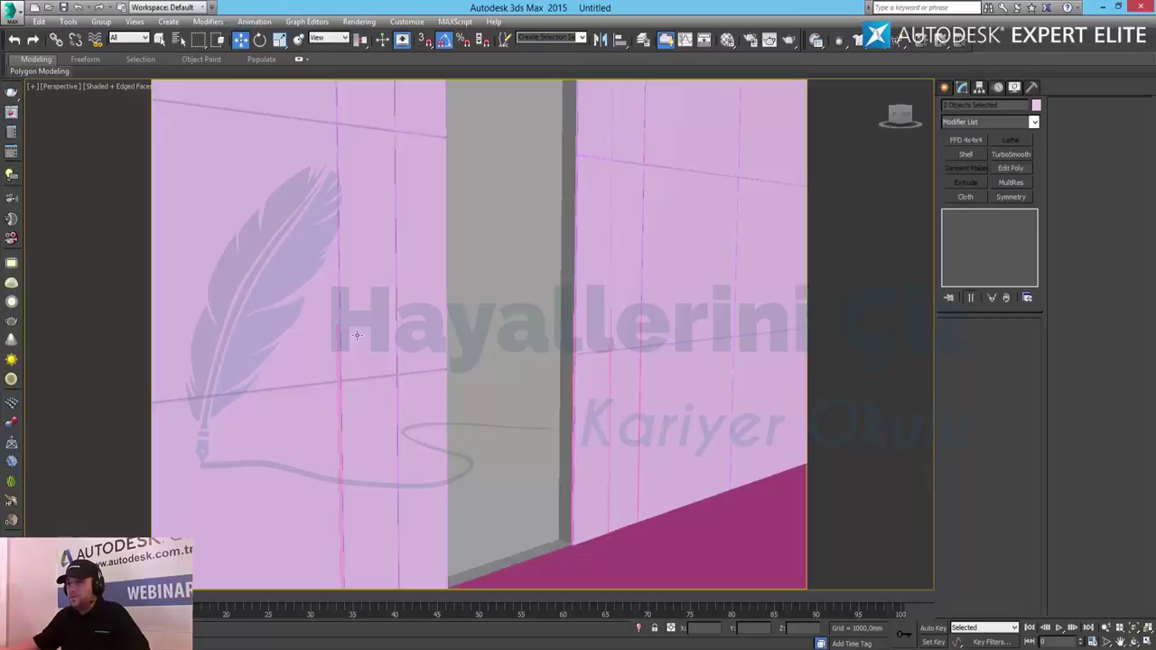
left_click(366, 420)
left_click(398, 424, "ctrl")
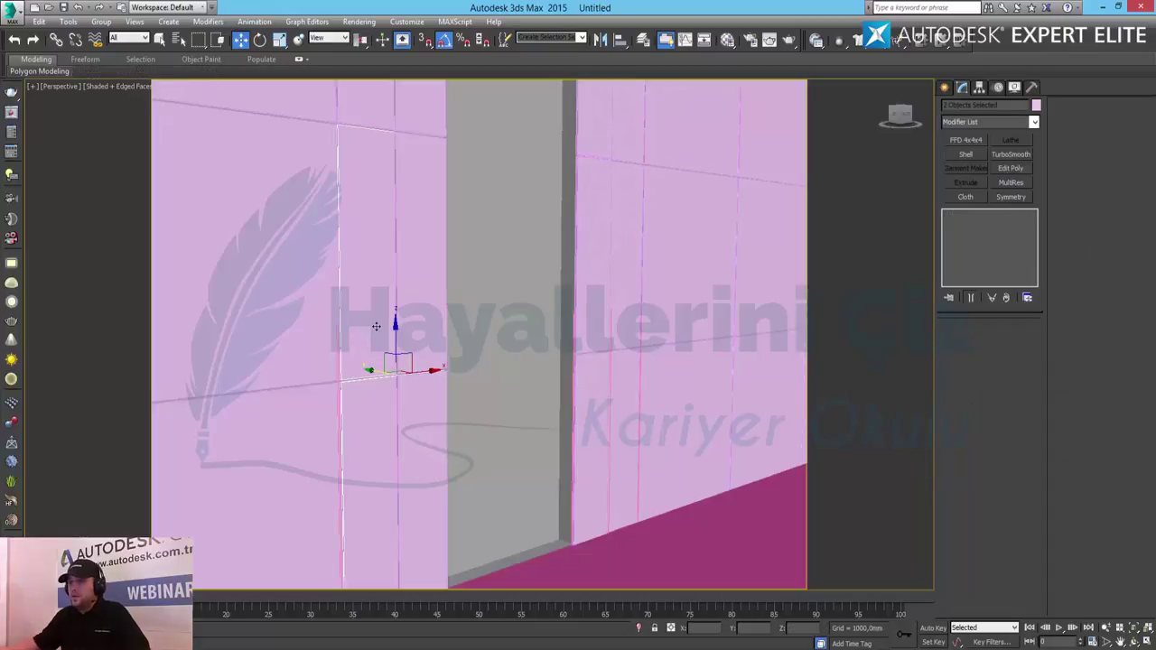
left_click(428, 414)
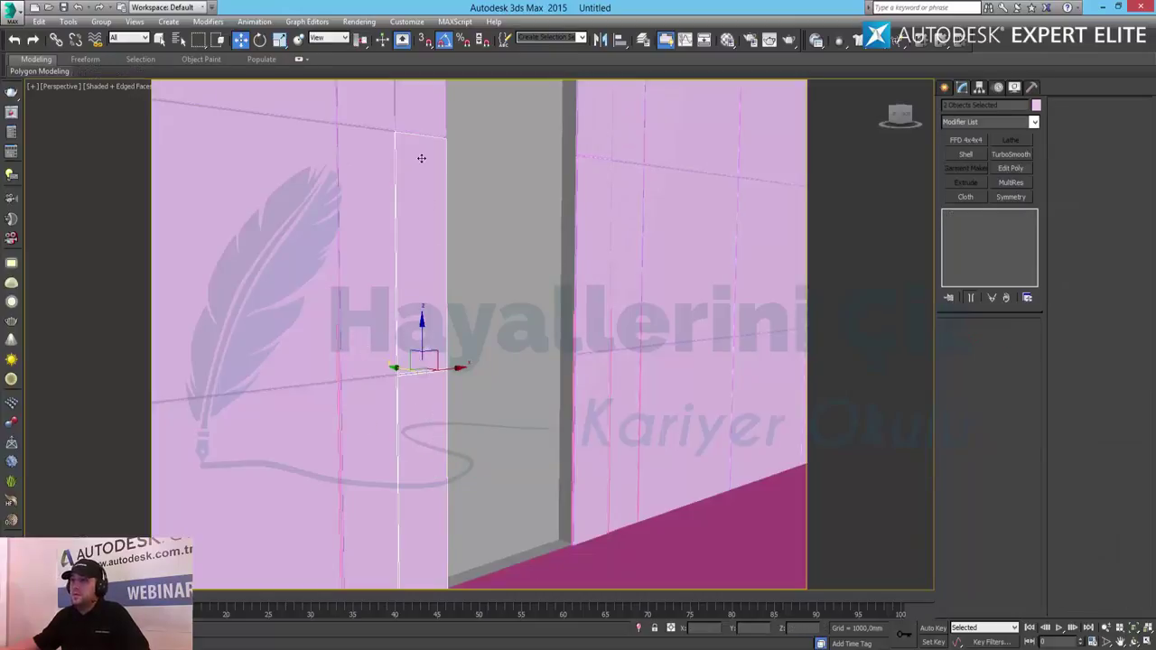
left_click(422, 127, "ctrl")
Add the strips right of the pillar and the remaining pieces to the selection
left_click(597, 232)
left_click(595, 285, "ctrl")
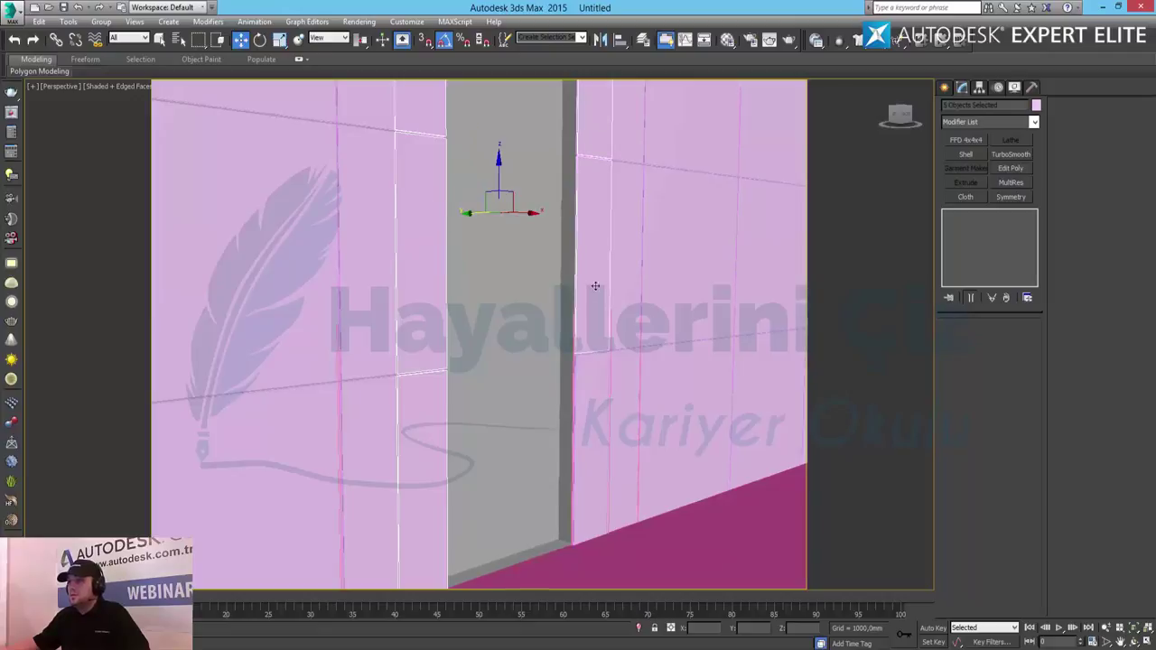
middle_click_drag(591, 222, 597, 447)
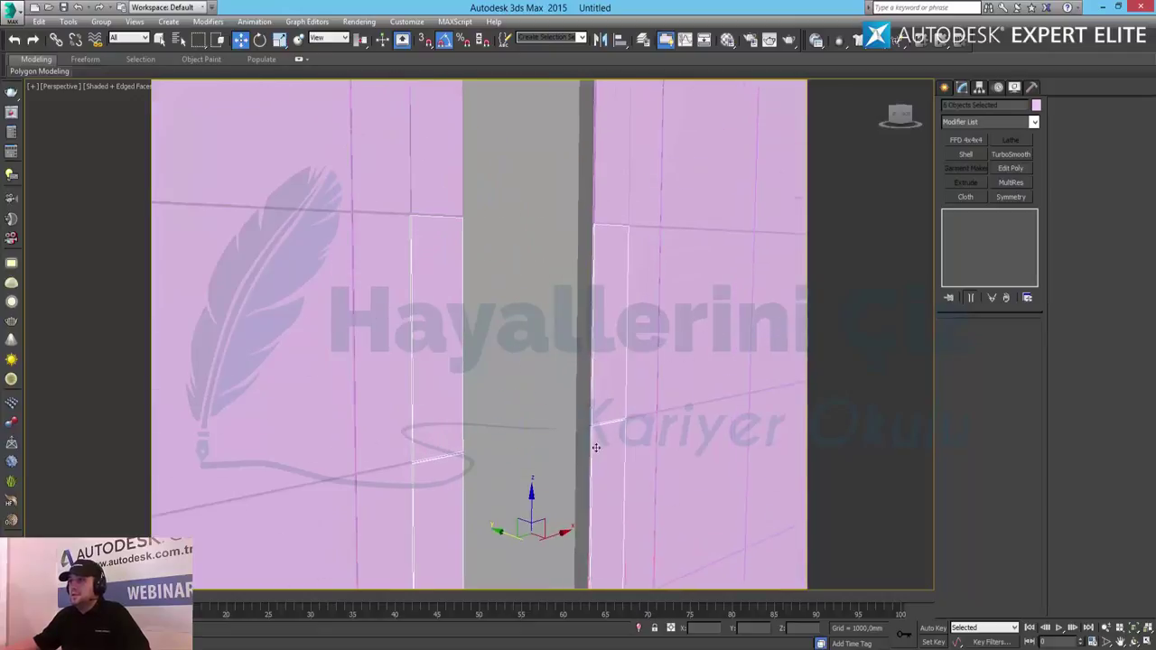
middle_click_drag(579, 337, 583, 261)
left_click(620, 291)
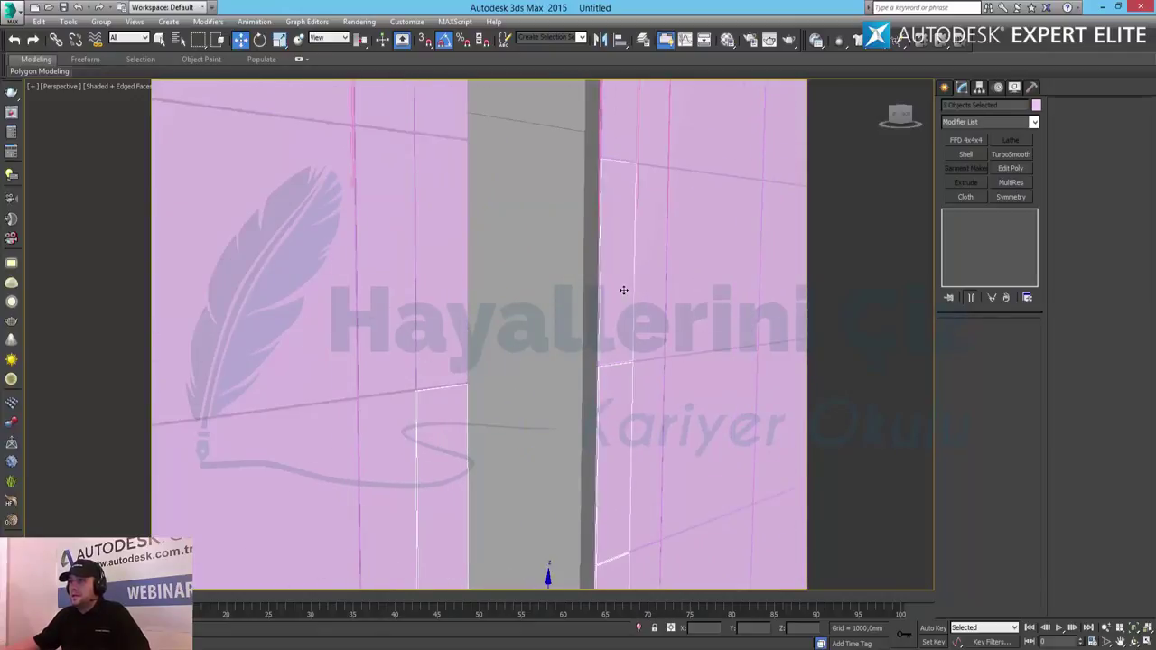
left_click(418, 277, "ctrl")
middle_click_drag(512, 283, 535, 401)
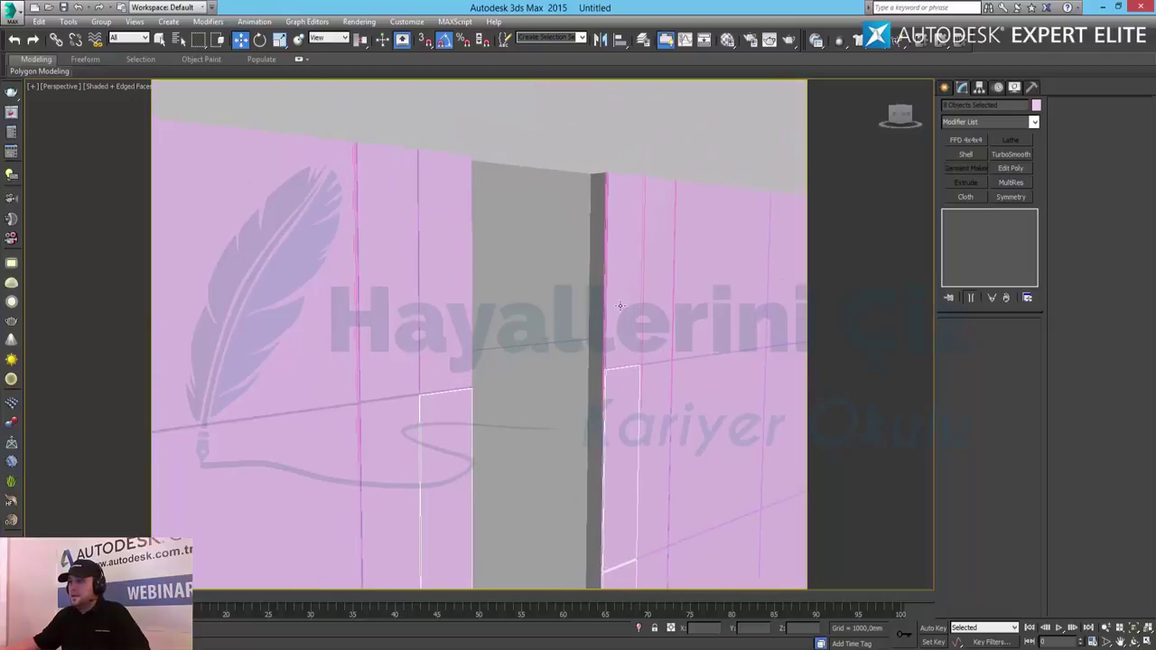
left_click(620, 305, "ctrl")
Set the selected strips' object colour to green, then start saving to the Desktop
left_click(1036, 105)
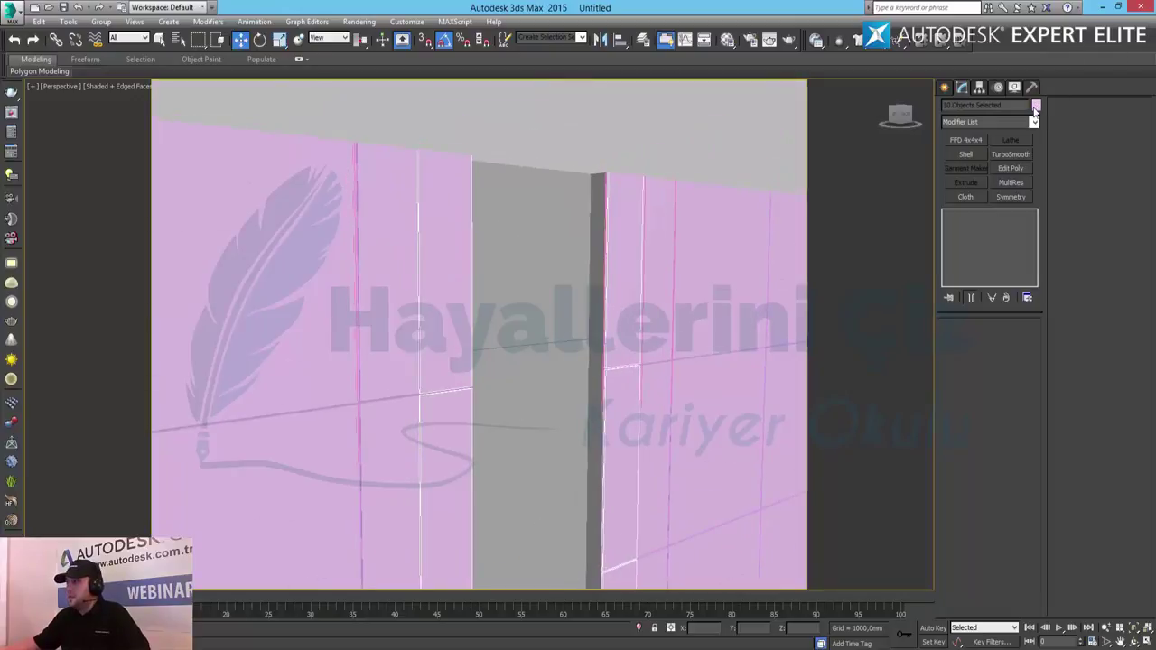
left_click(556, 325)
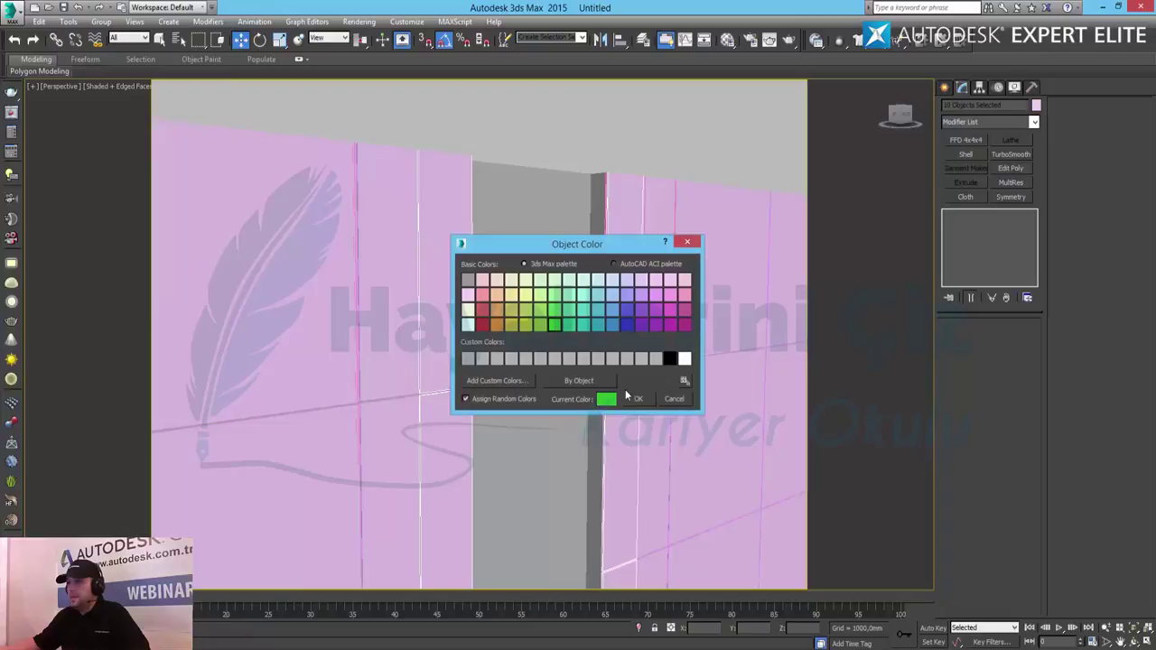
left_click(637, 399)
mouse_move(679, 332)
middle_mouse_down()
mouse_move(659, 240)
mouse_move(654, 276)
middle_mouse_up()
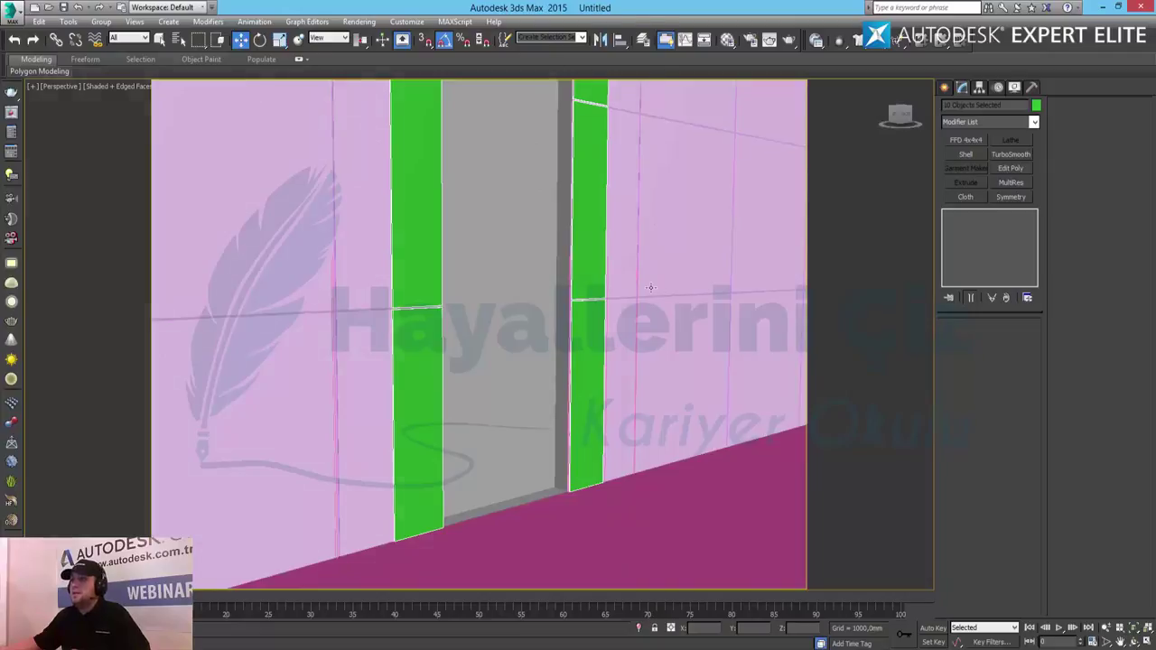
key("ctrl+s")
left_click(36, 134)
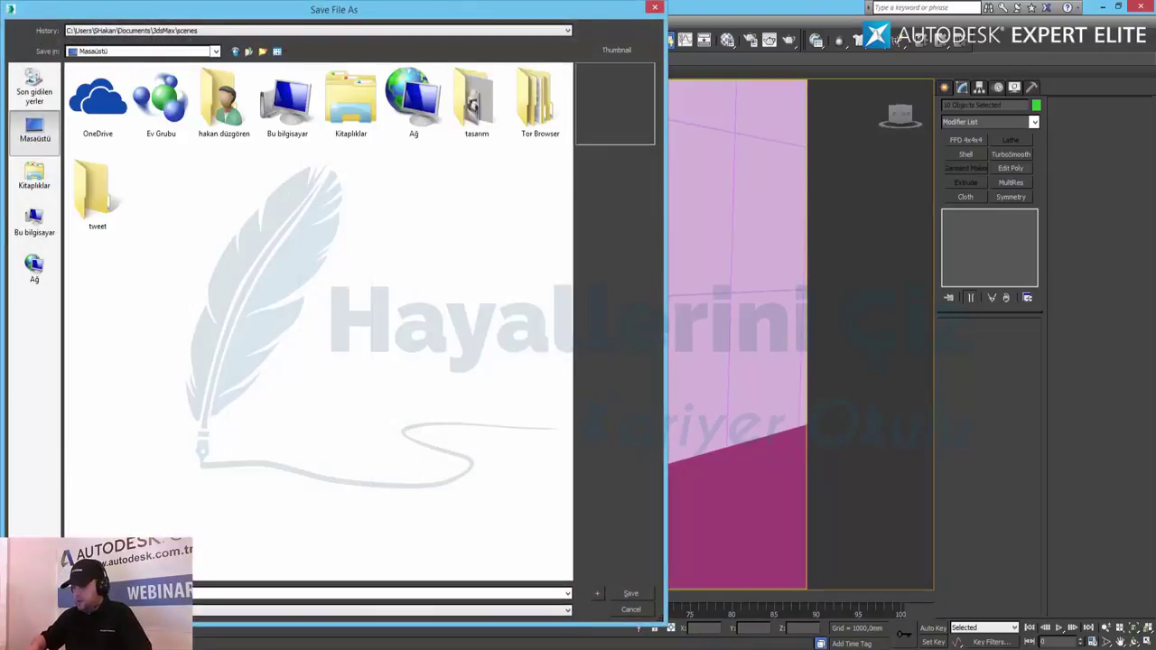
Save the scene as banyo.max on the Desktop and switch to the Camera001 view
key("Return")
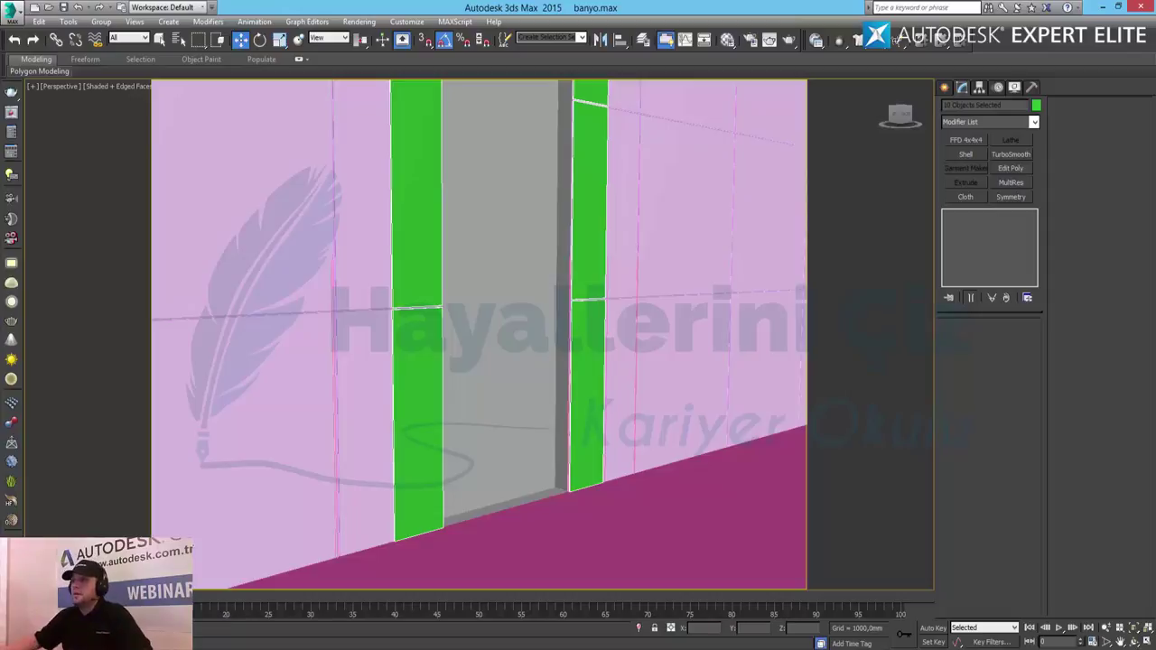
key("c")
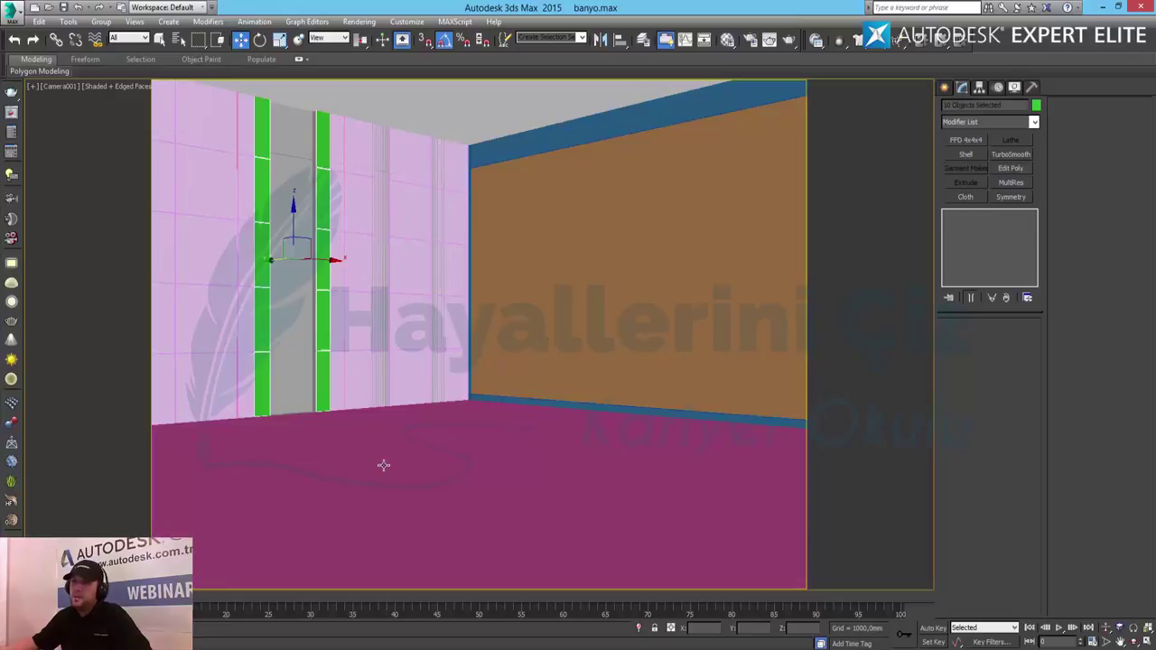
Close the open 60x60 wall panel group, reopen and re-close it, then show four viewports
left_click(408, 173)
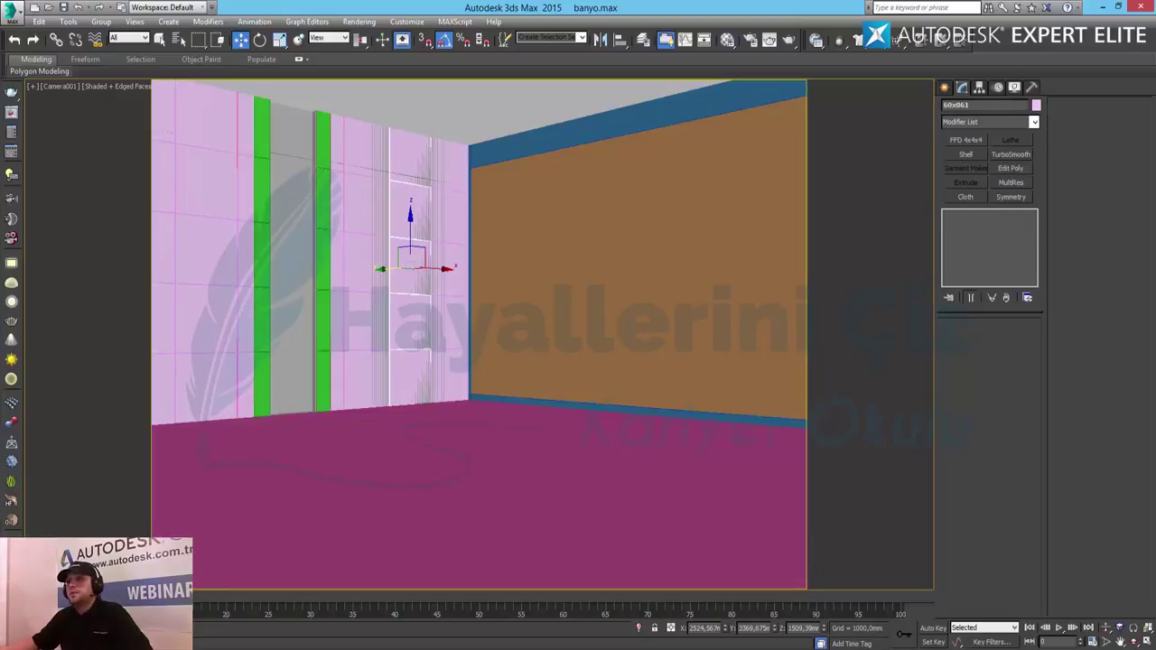
left_click(101, 22)
left_click(134, 86)
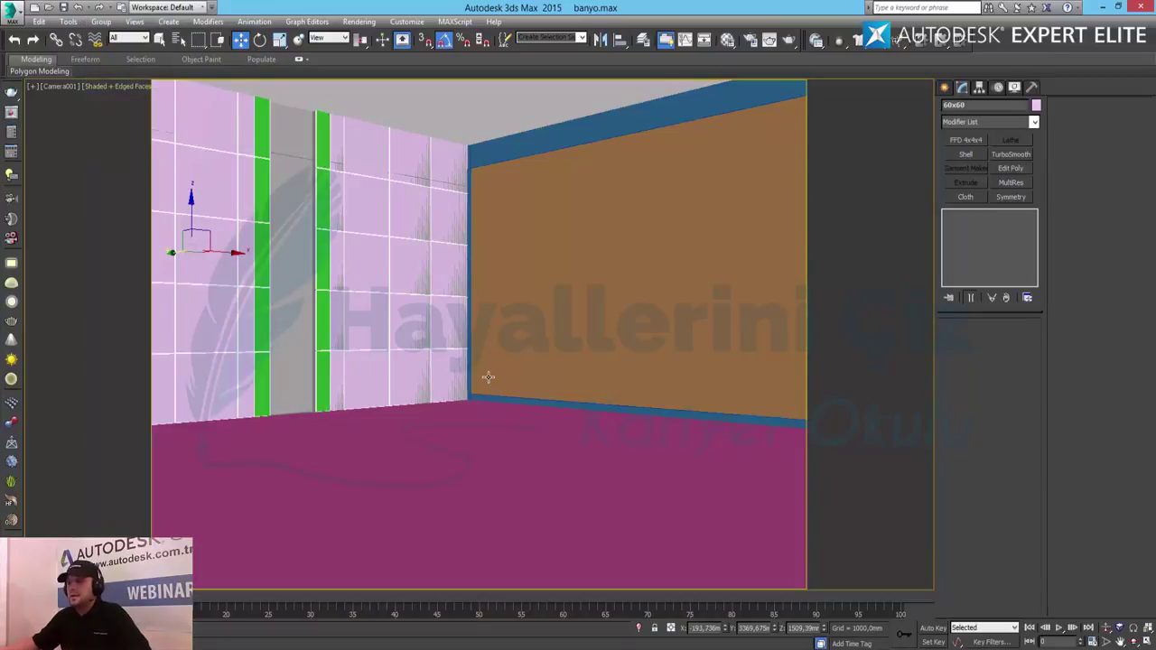
left_click(453, 380)
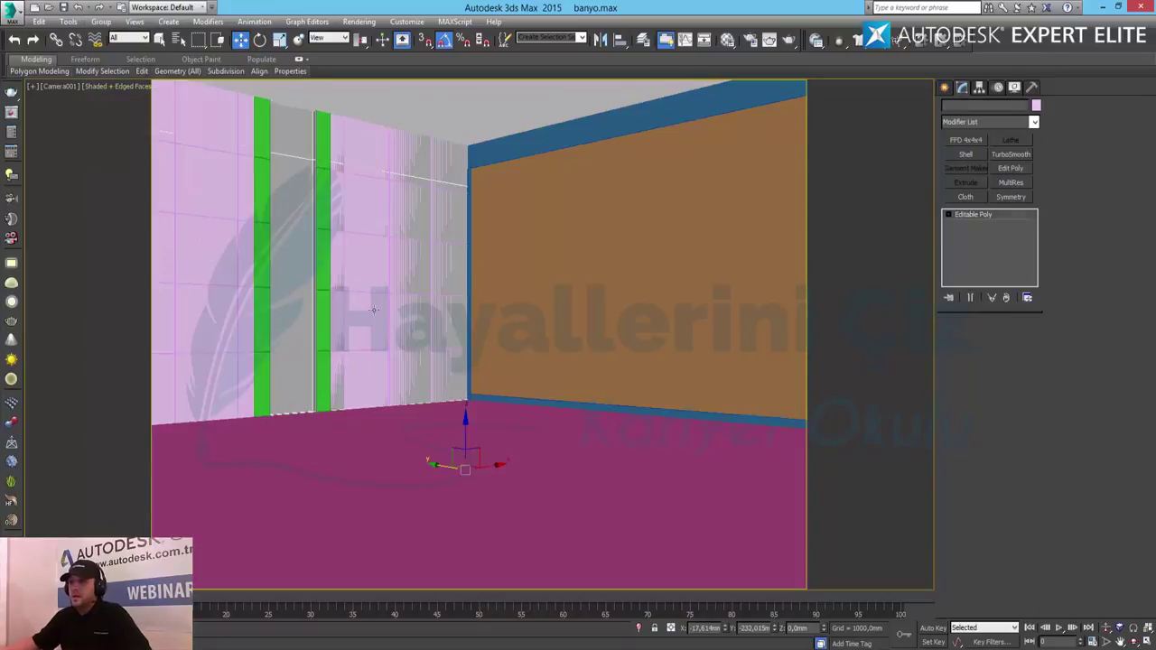
left_click(406, 287)
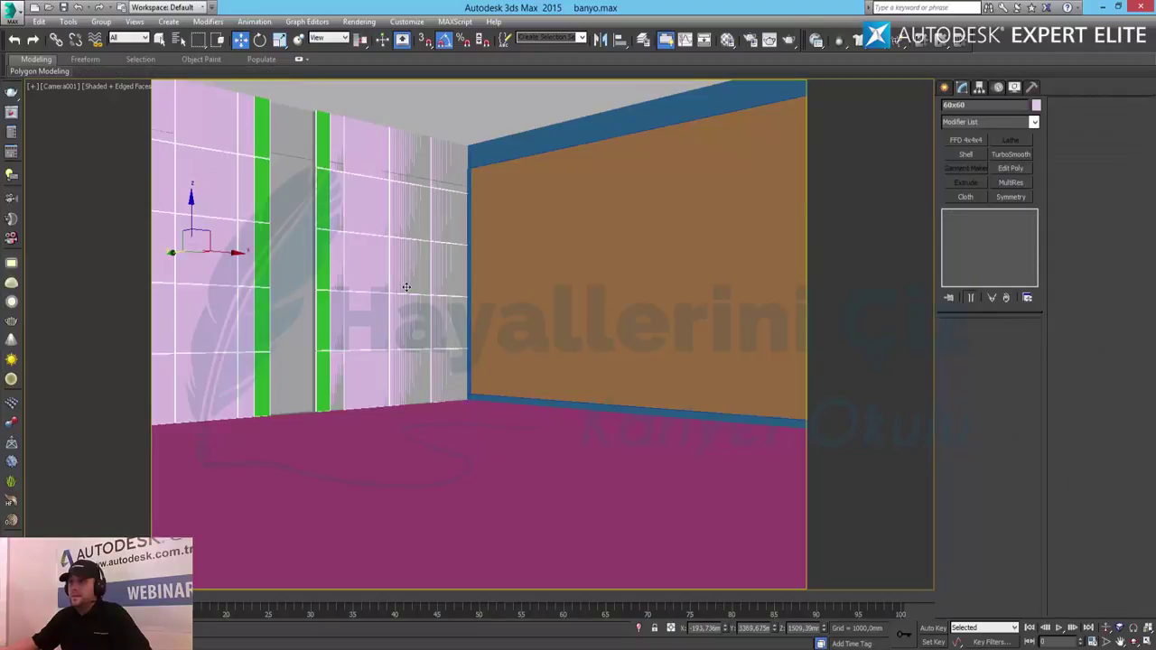
left_click(101, 22)
left_click(118, 52)
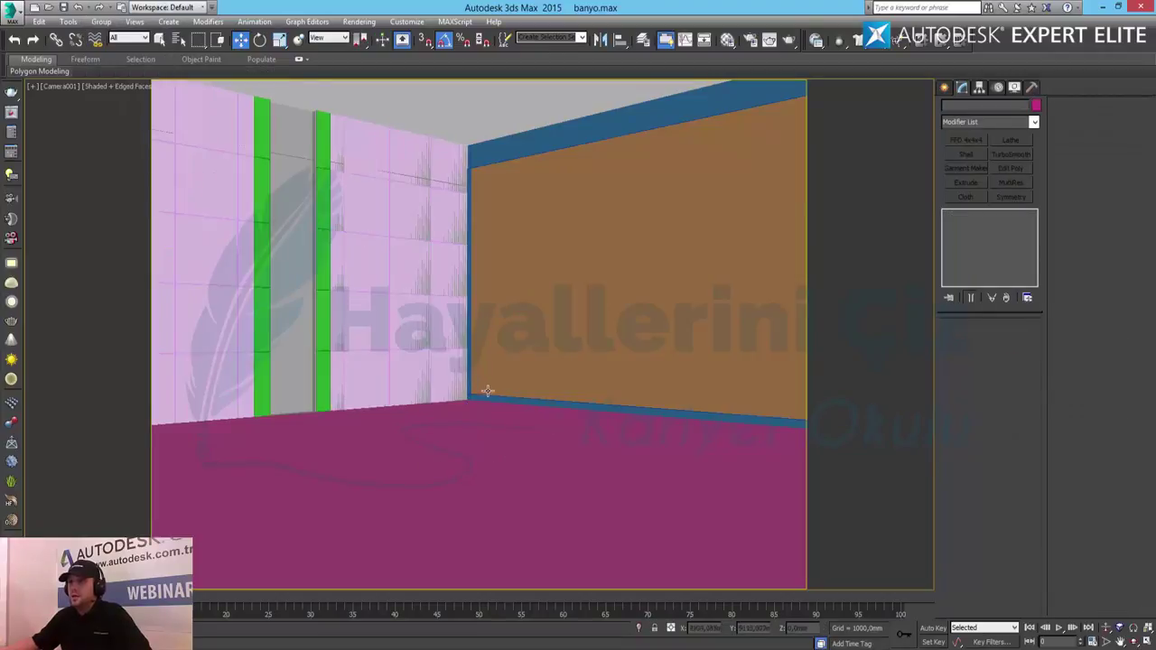
left_click(449, 370)
left_click(439, 306)
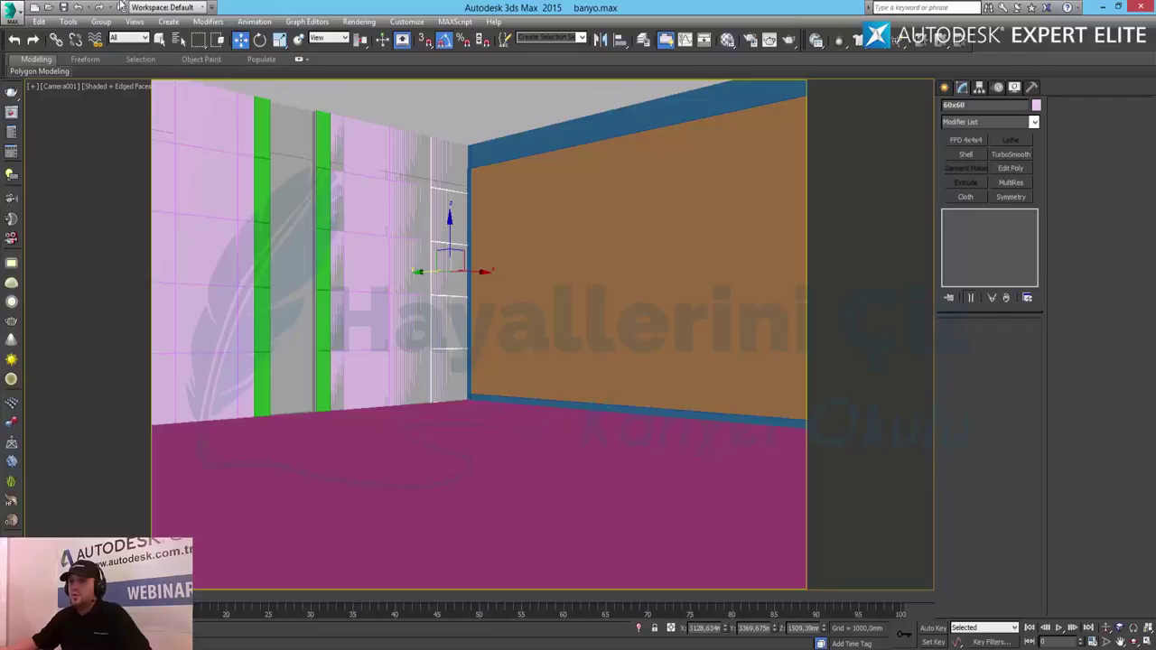
left_click(101, 21)
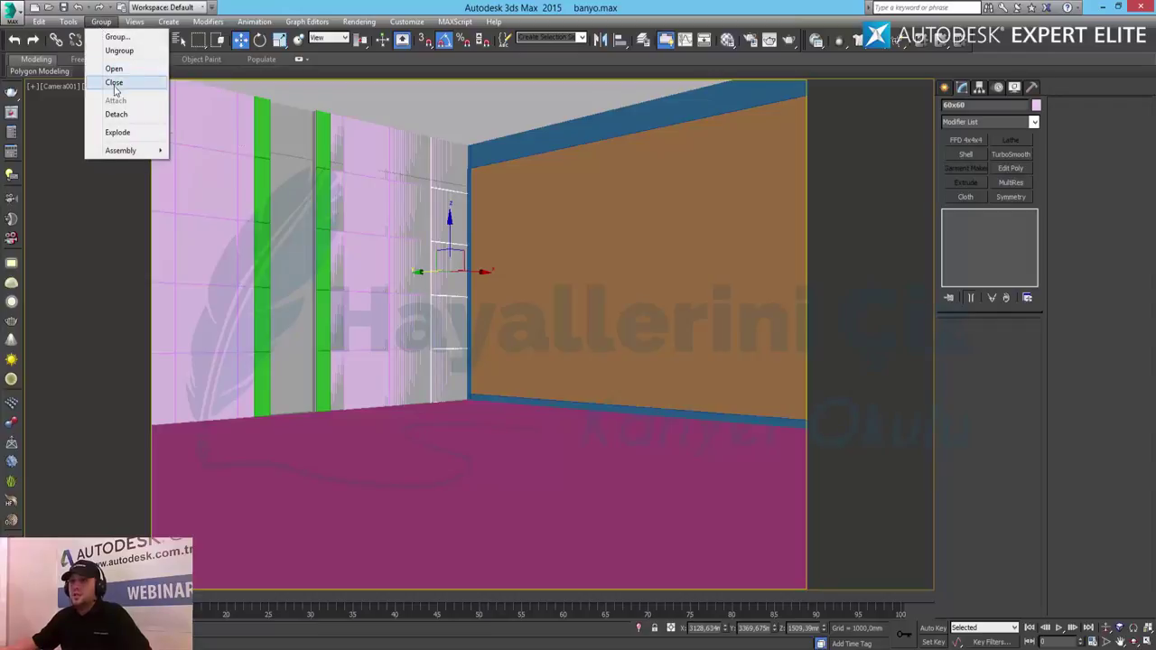
left_click(113, 82)
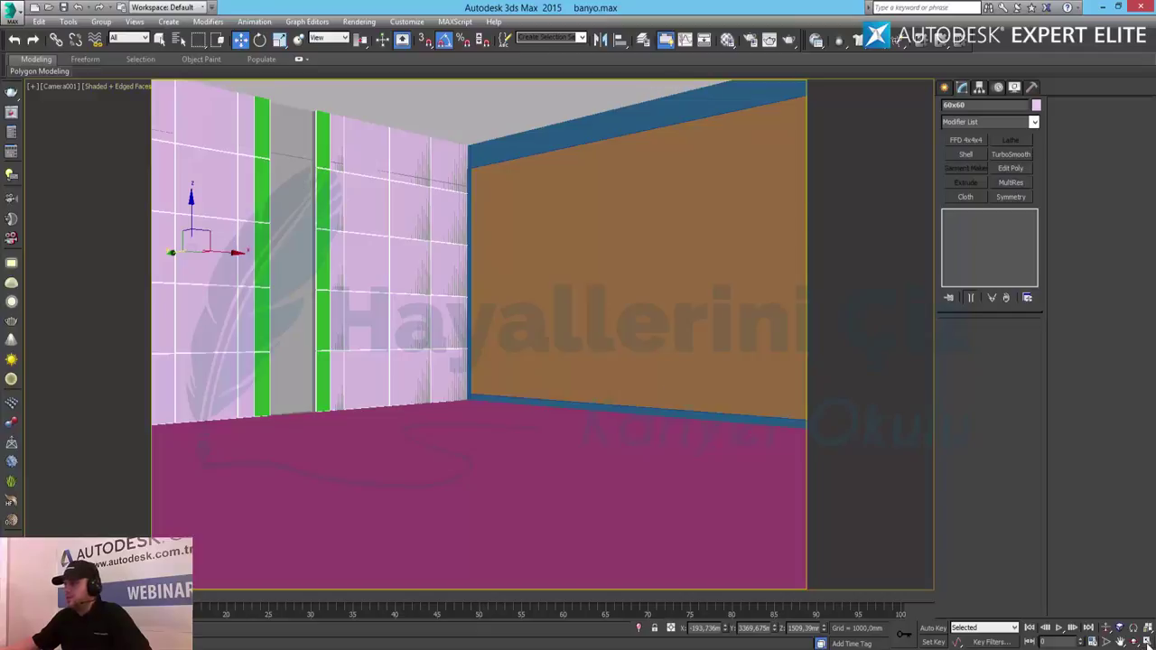
key("alt+w")
Pan and zoom the Top view along the wall and maximize it
scroll(382, 176, "up", 3)
scroll(382, 184, "up", 3)
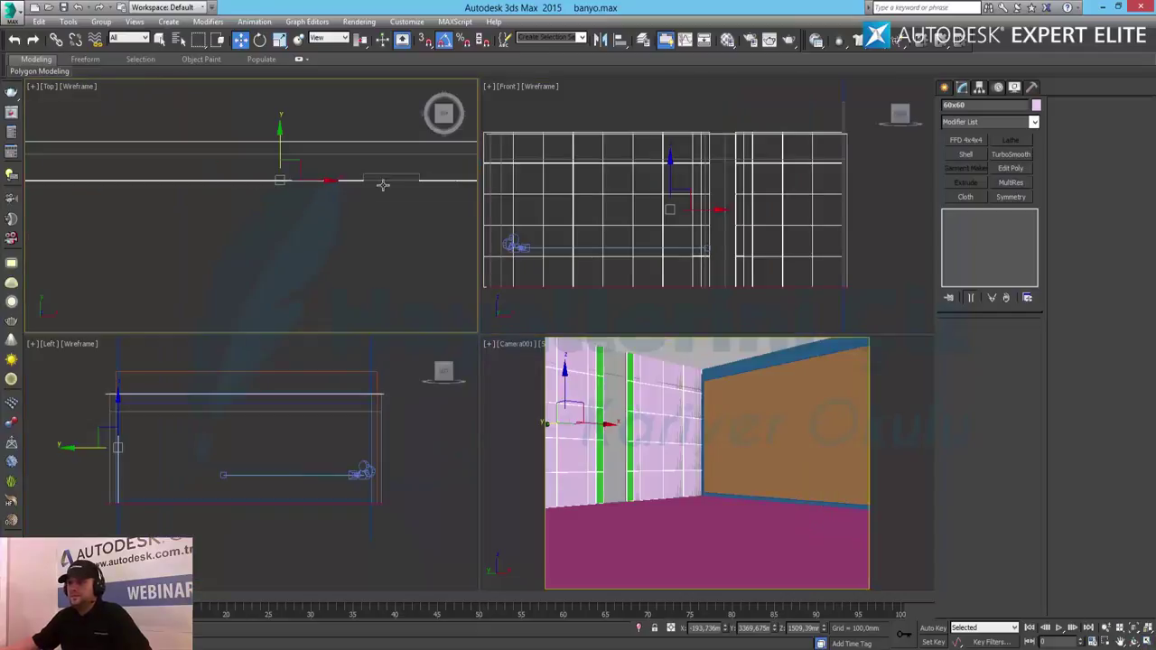
scroll(382, 184, "up", 2)
middle_click_drag(358, 227, 388, 196)
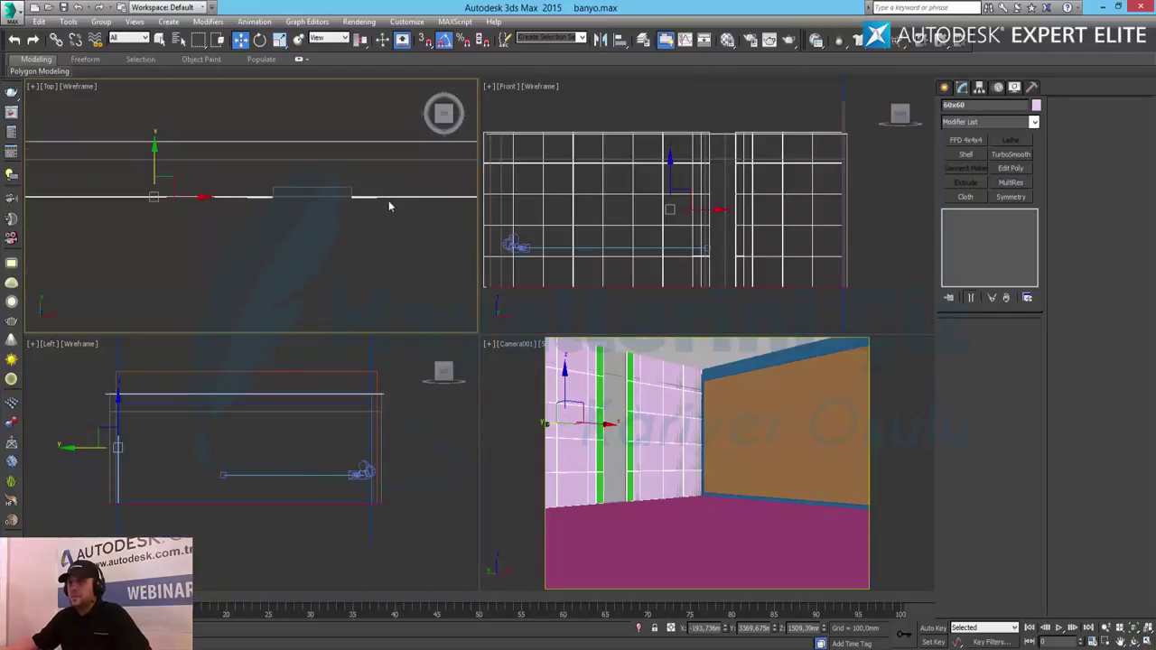
scroll(389, 206, "down", 3)
key("alt+w")
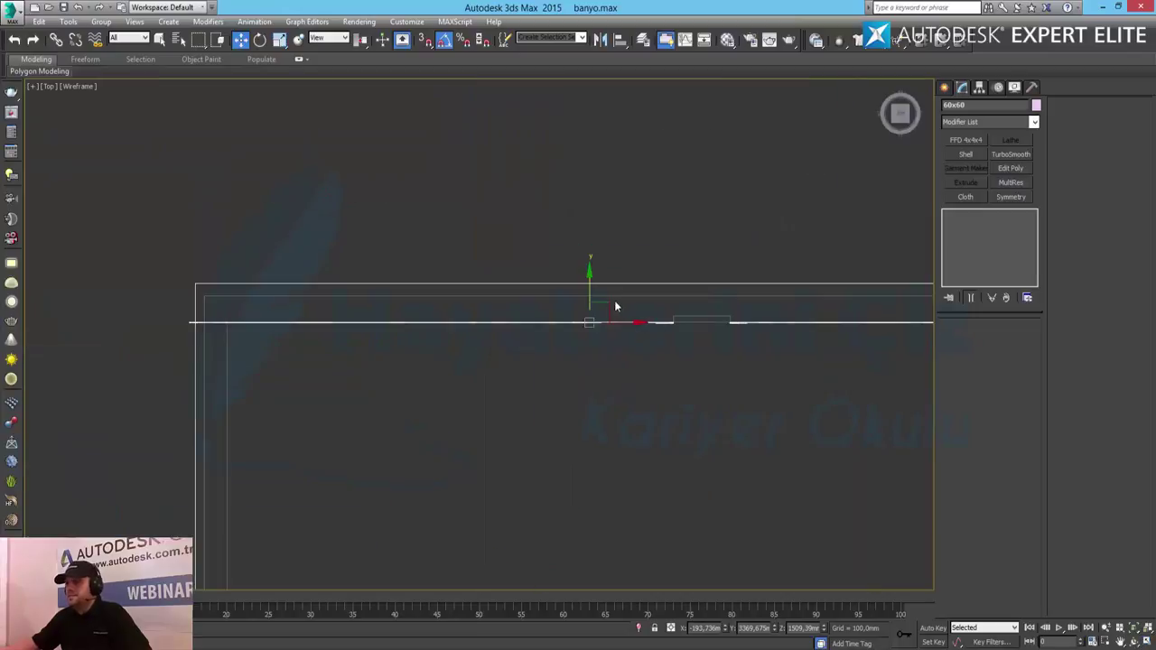
middle_click_drag(451, 292, 312, 260)
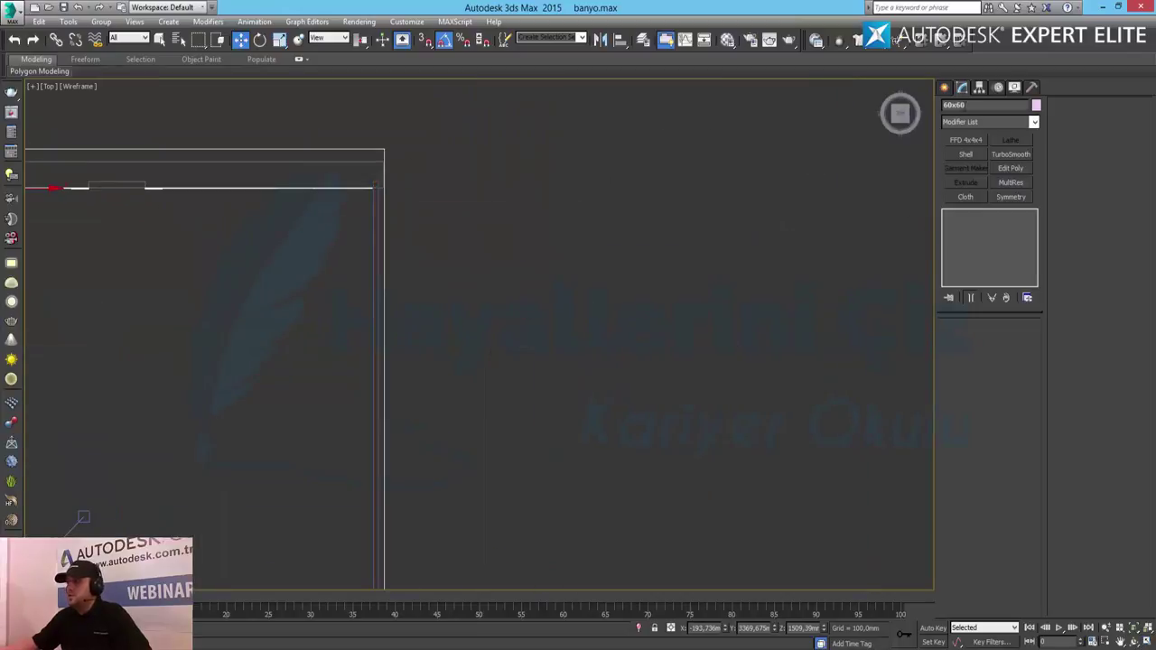
Create a box panel with Length 600, Width 600 and Height 5 in the Top view
left_click(945, 87)
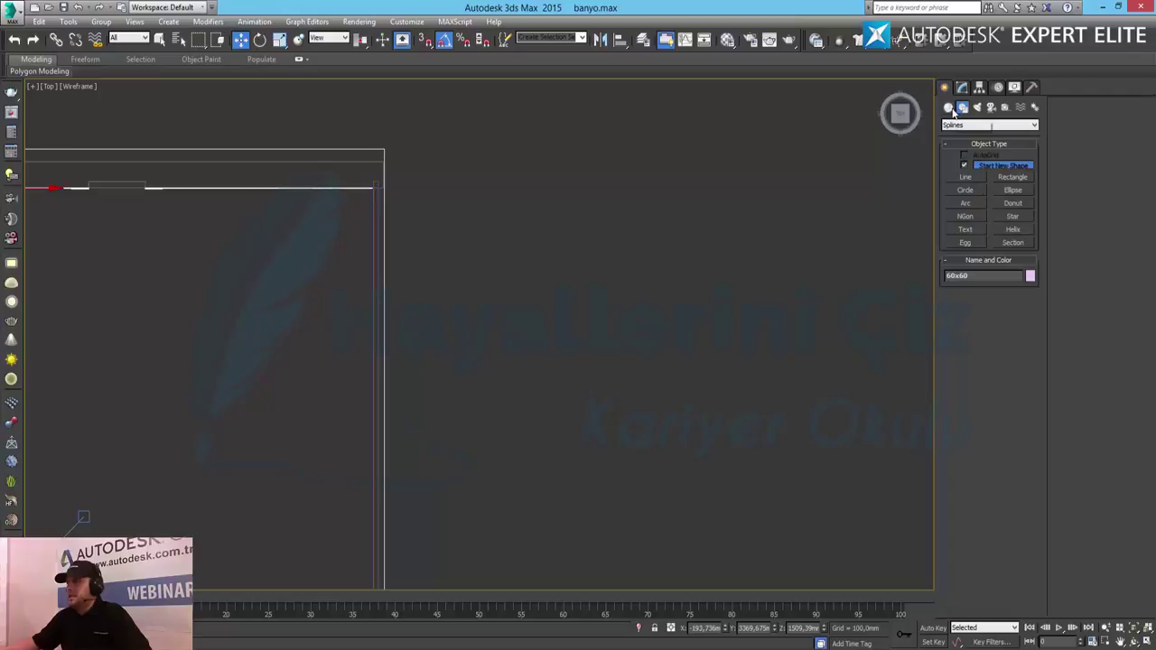
left_click(949, 106)
left_click(965, 169)
left_click_drag(593, 213, 673, 292)
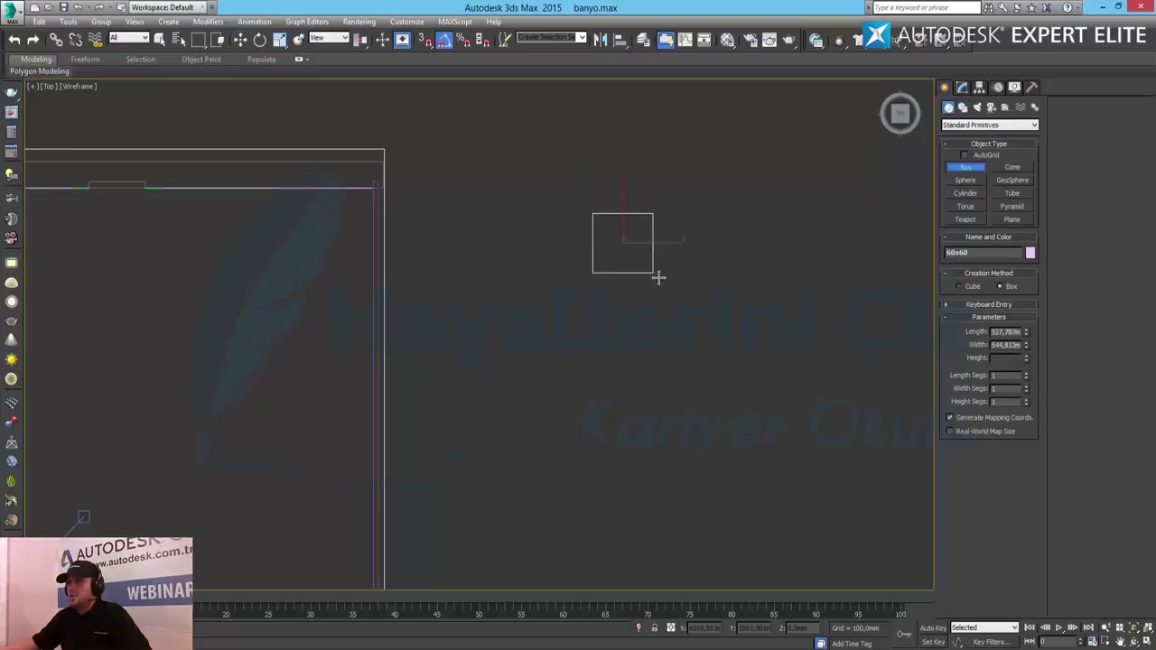
left_click(663, 225)
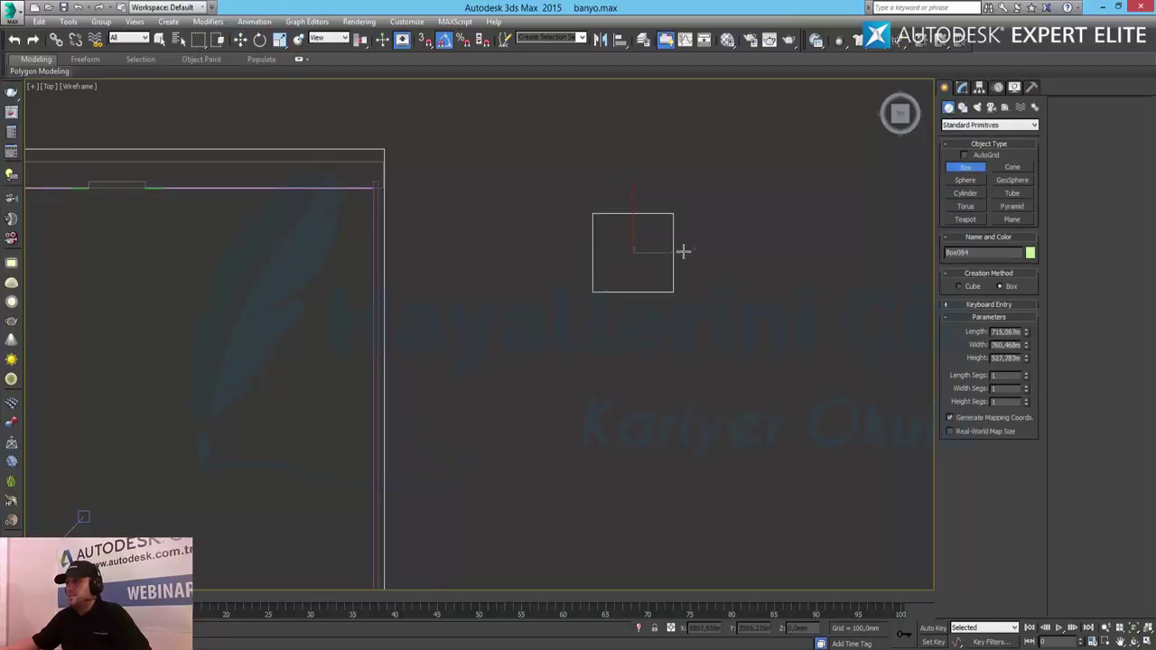
type("600")
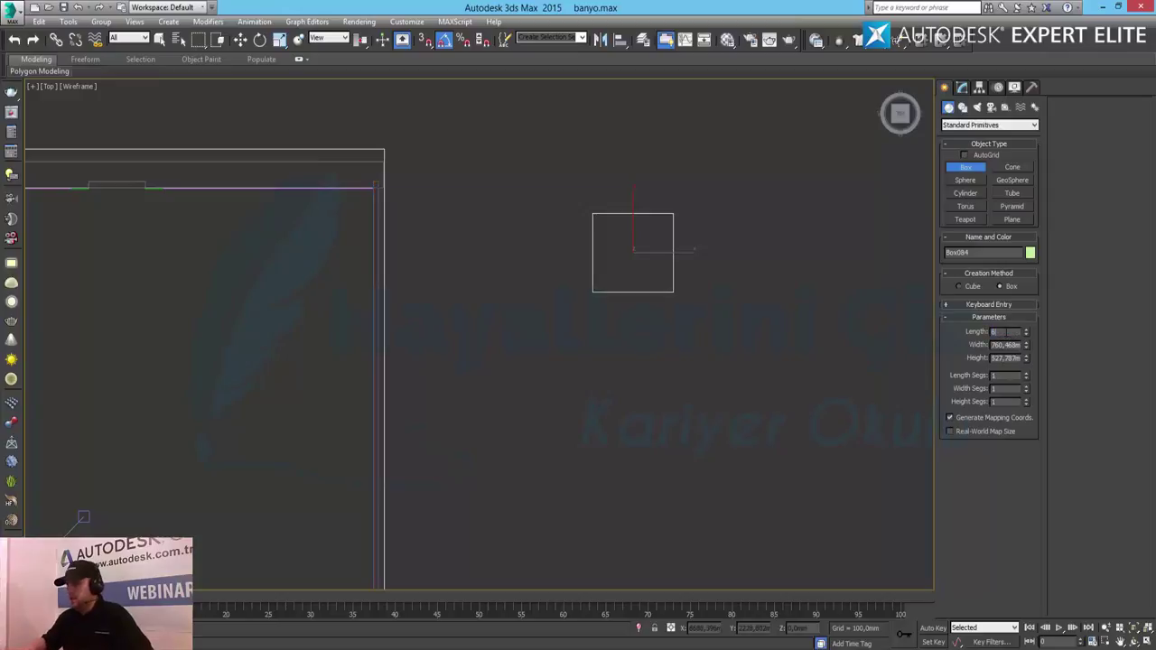
key("Tab")
type("600")
key("Tab")
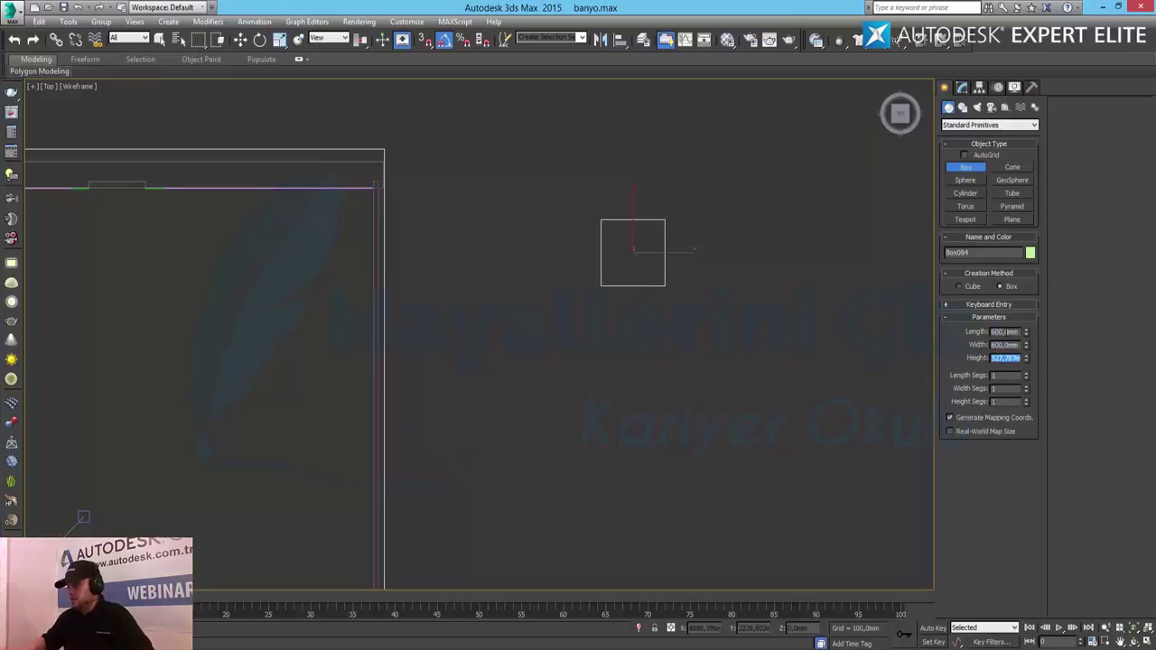
type("5")
key("Tab")
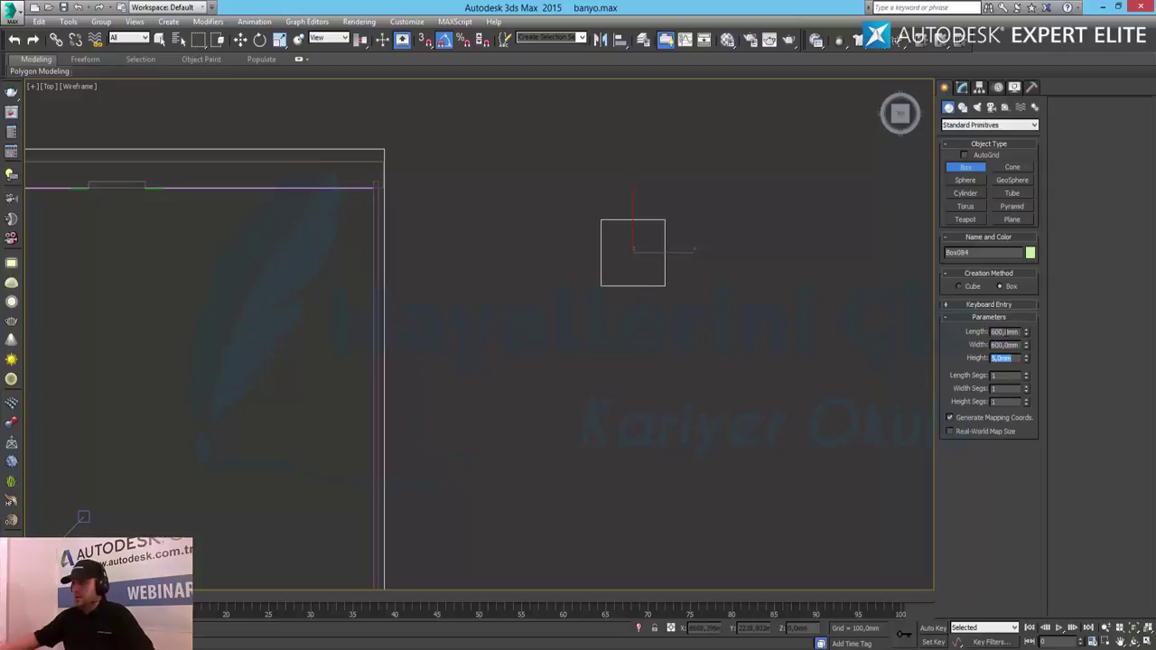
Move the panel snug against the wall corner, then Shift-drag a copy one panel width along
key("w")
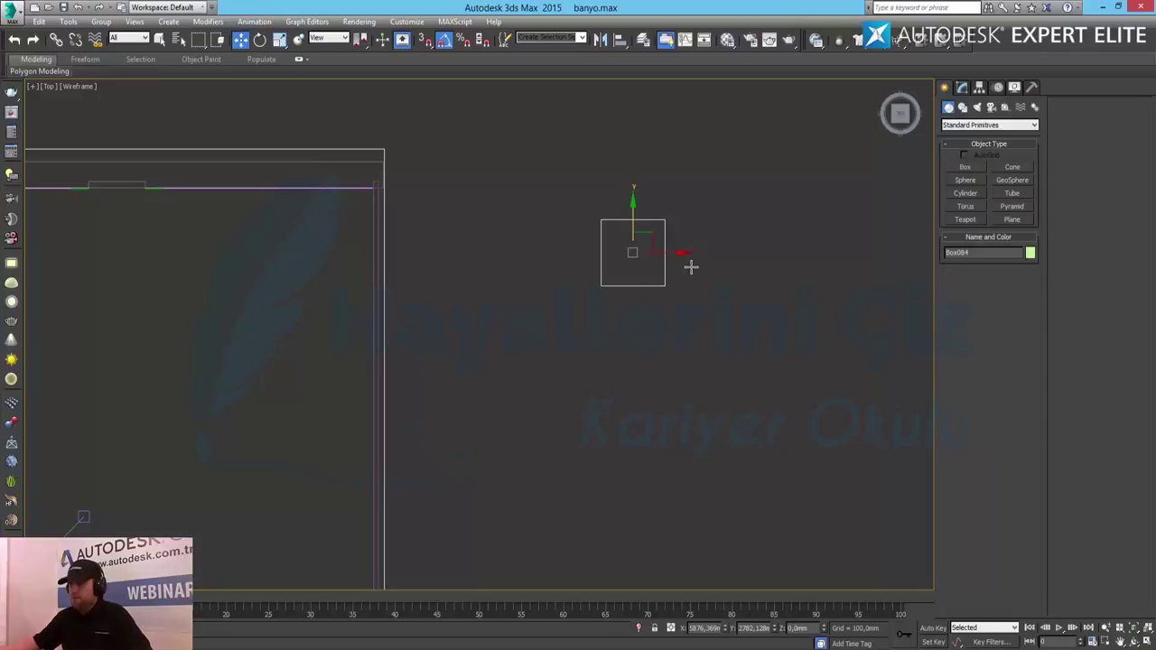
left_click_drag(670, 254, 361, 253)
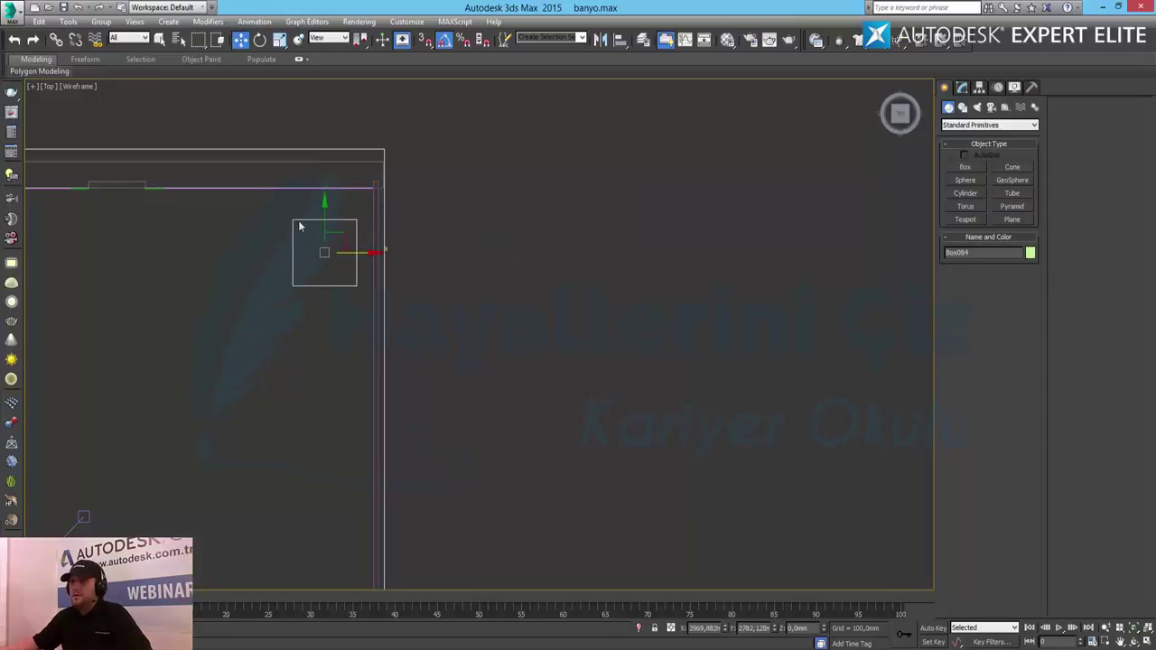
scroll(300, 221, "up", 5)
left_click_drag(417, 336, 485, 217)
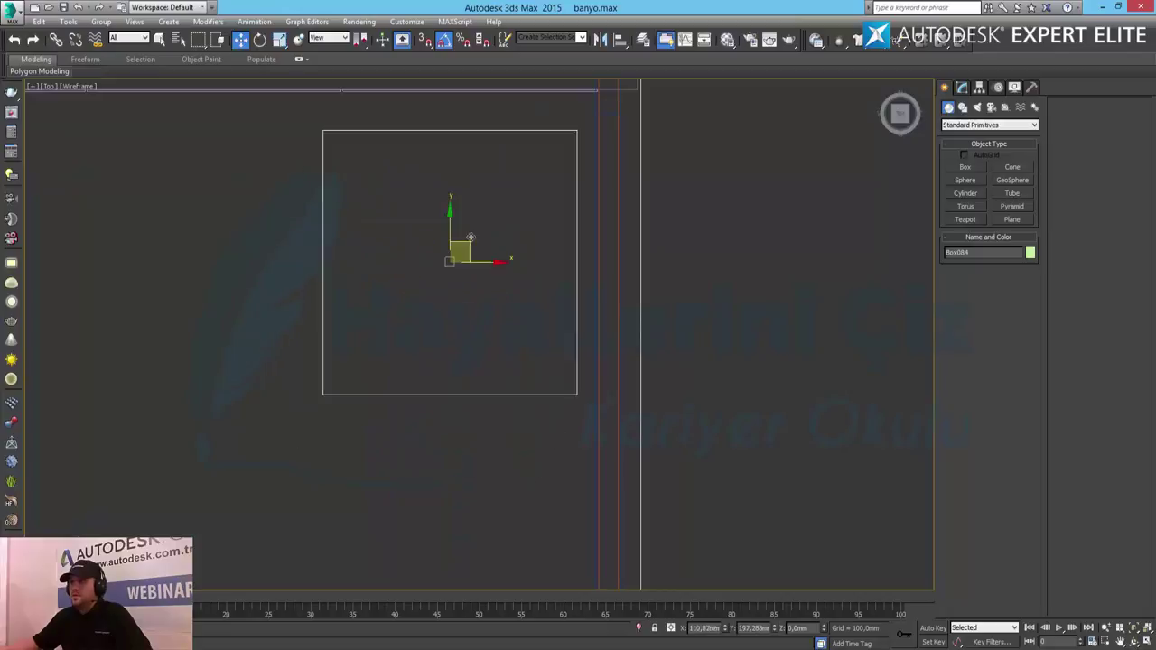
mouse_move(484, 168)
middle_mouse_down()
mouse_move(455, 271)
mouse_move(473, 288)
middle_mouse_up()
scroll(448, 277, "up", 3)
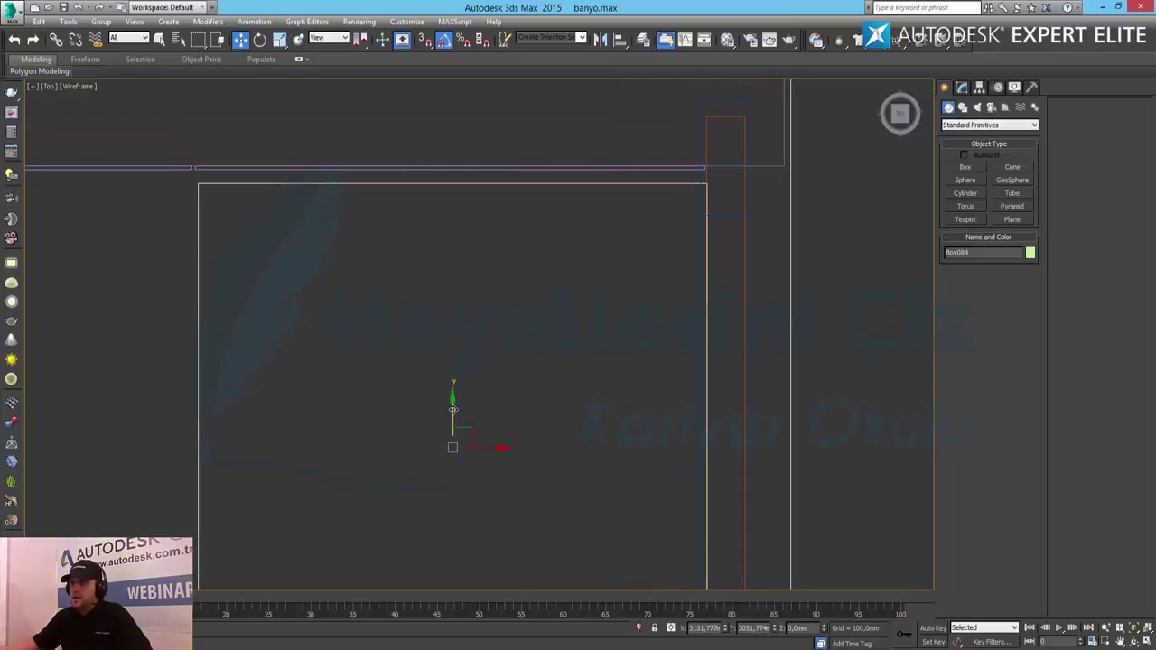
left_click_drag(452, 411, 449, 397)
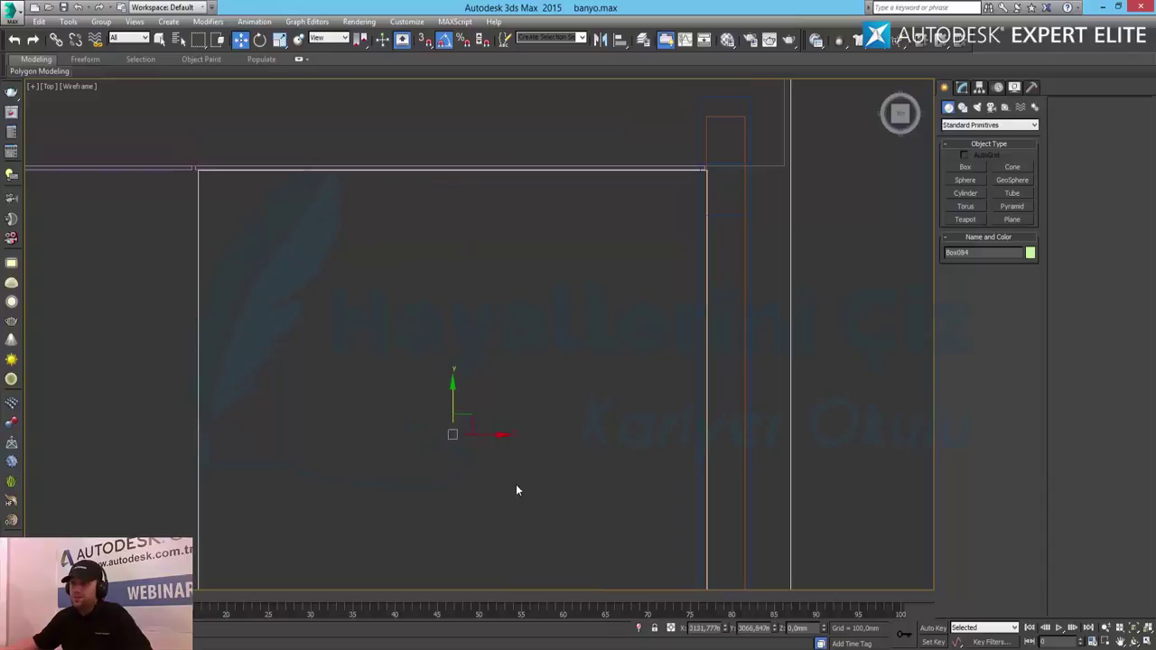
left_click_drag(483, 435, 483, 436)
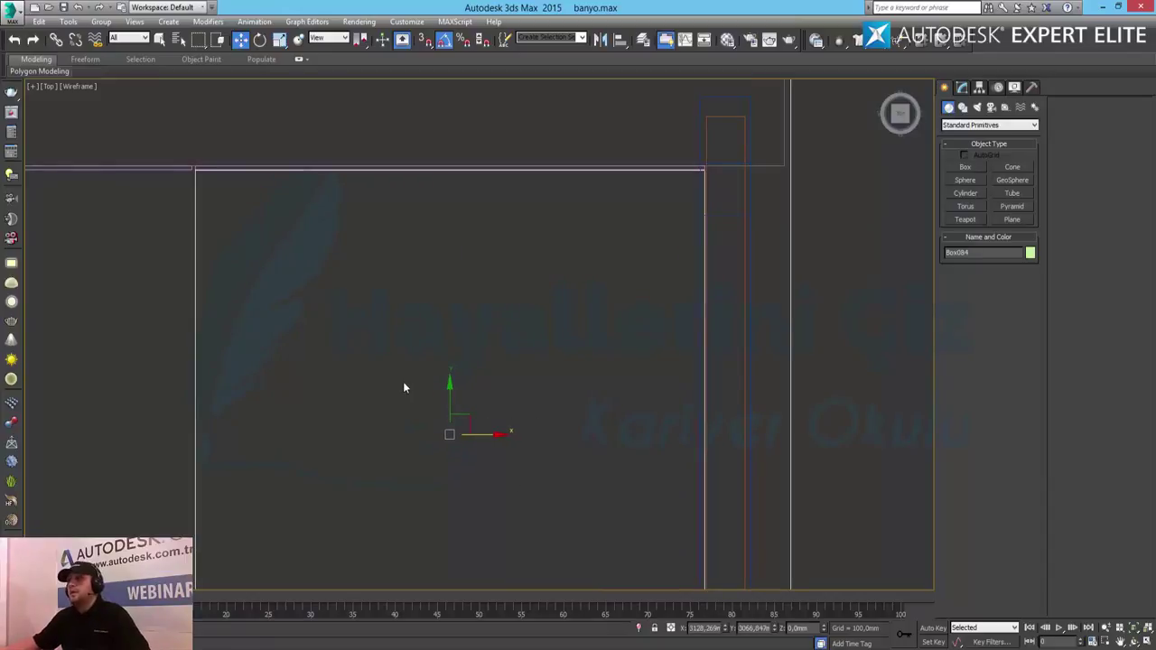
mouse_move(403, 388)
middle_mouse_down()
mouse_move(635, 353)
mouse_move(756, 382)
middle_mouse_up()
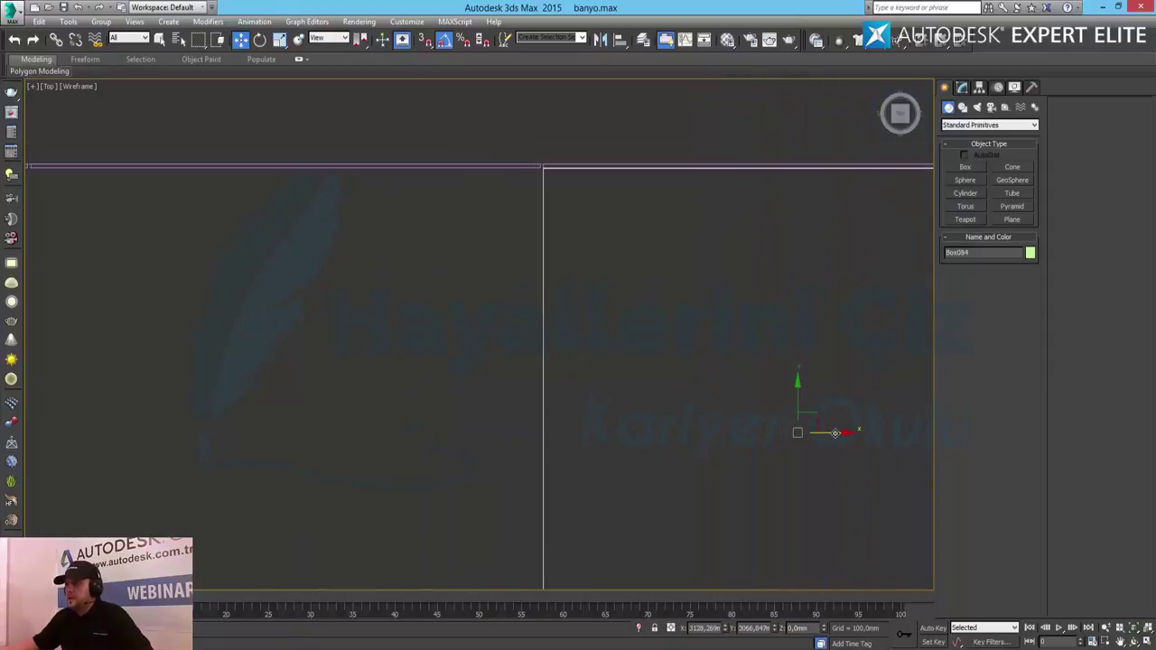
left_click_drag(836, 433, 323, 397, "shift")
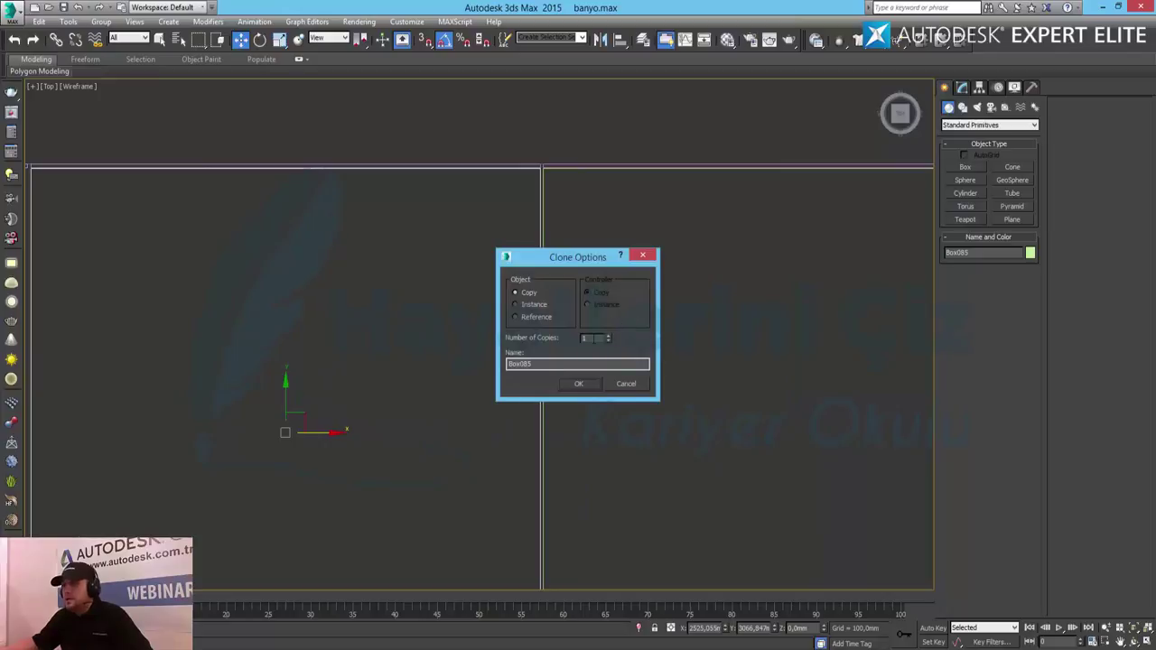
Make 15 copies of the panel along the wall and delete the four surplus ones
type("15")
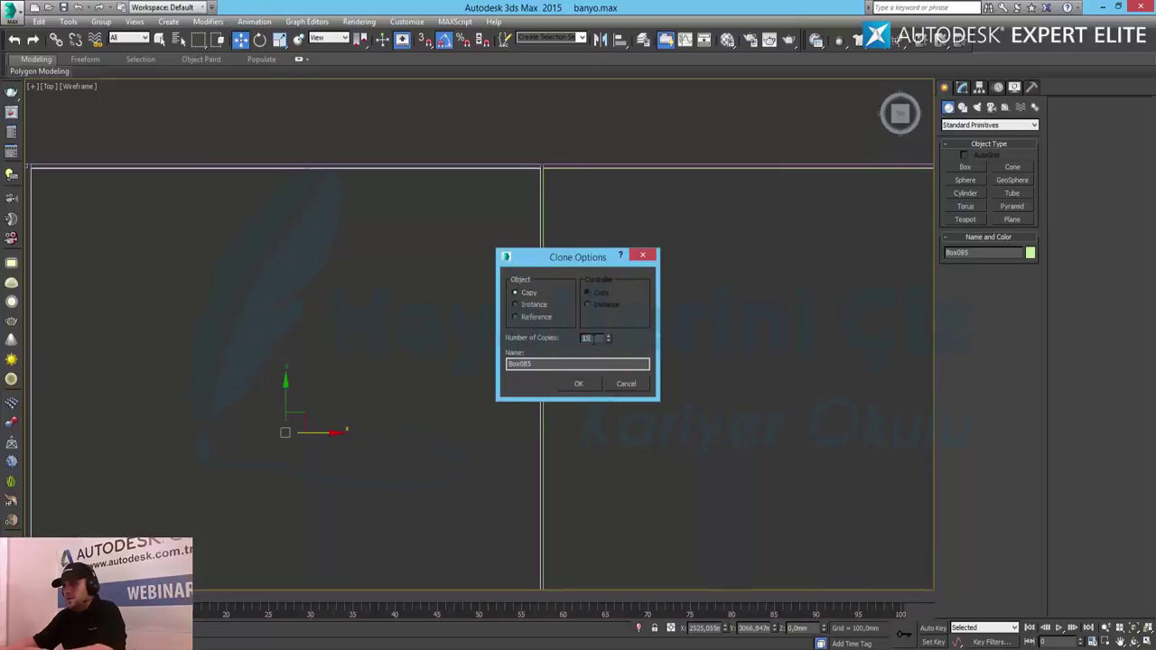
left_click(578, 383)
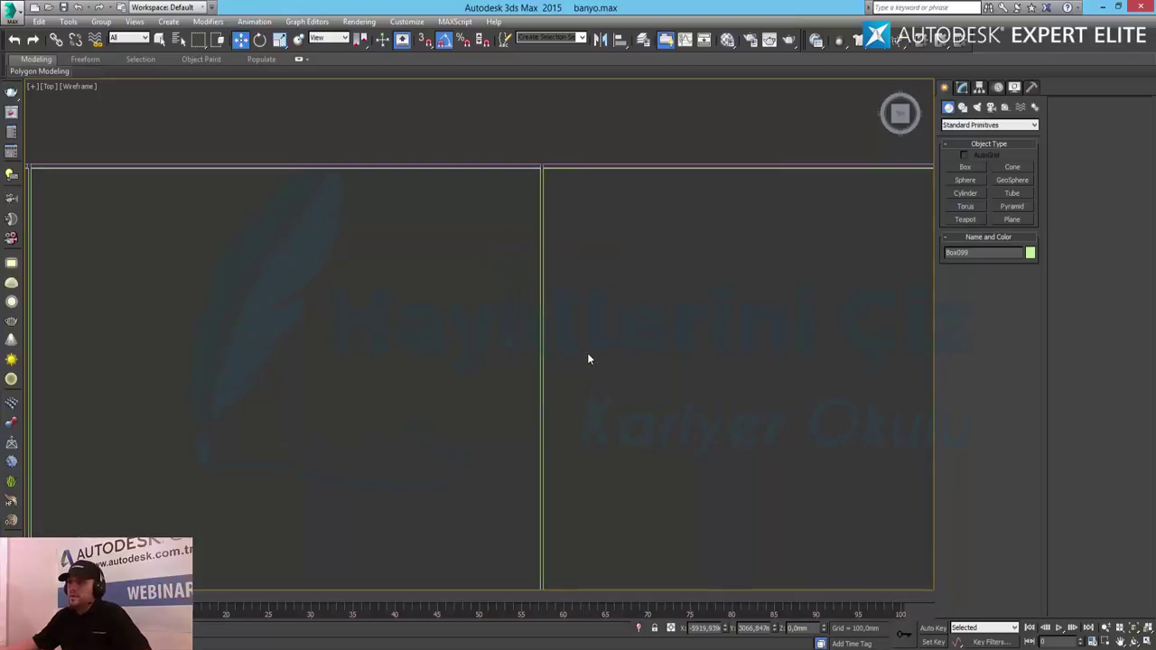
scroll(587, 359, "down", 2)
scroll(586, 354, "down", 3)
scroll(299, 387, "down", 5)
middle_click_drag(299, 388, 780, 379)
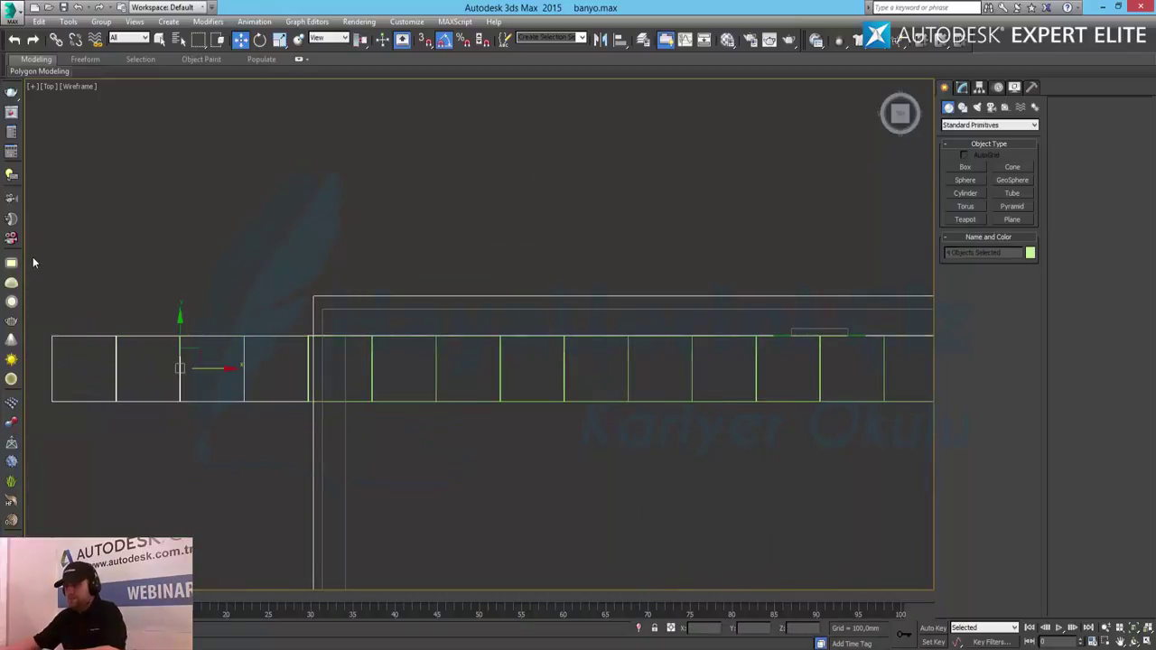
key("Delete")
Select the panel row and clone it downward into 15 row copies
mouse_move(810, 544)
middle_mouse_down()
mouse_move(508, 464)
mouse_move(833, 429)
middle_mouse_up()
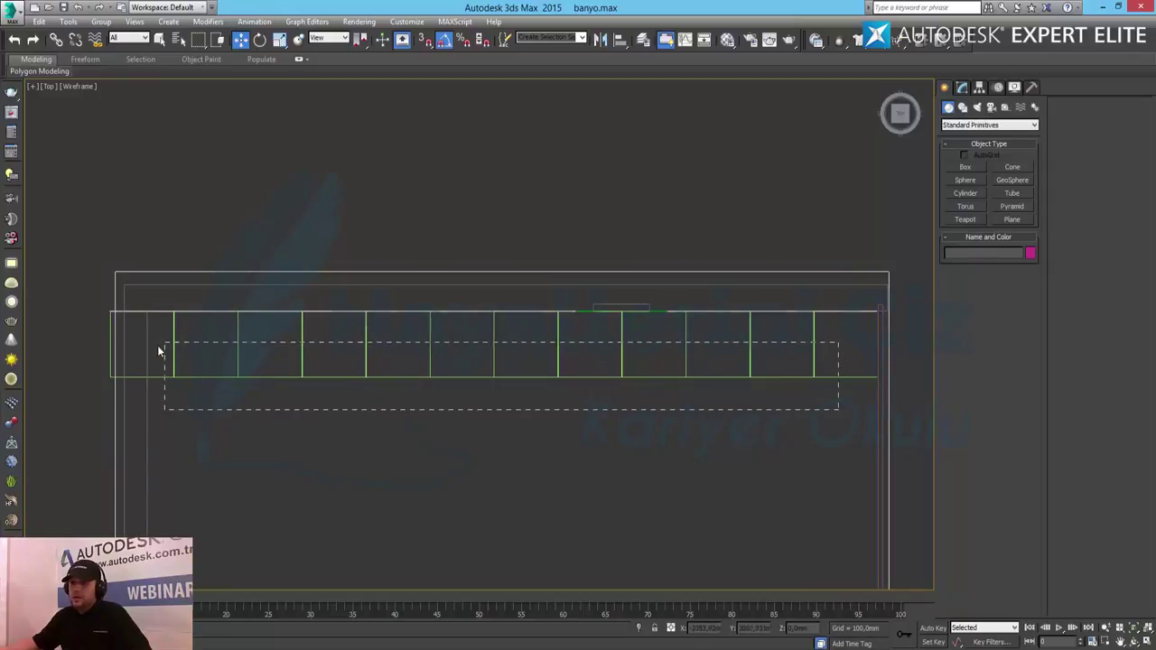
left_click_drag(157, 345, 159, 347)
scroll(495, 427, "up", 2)
scroll(495, 427, "up", 3)
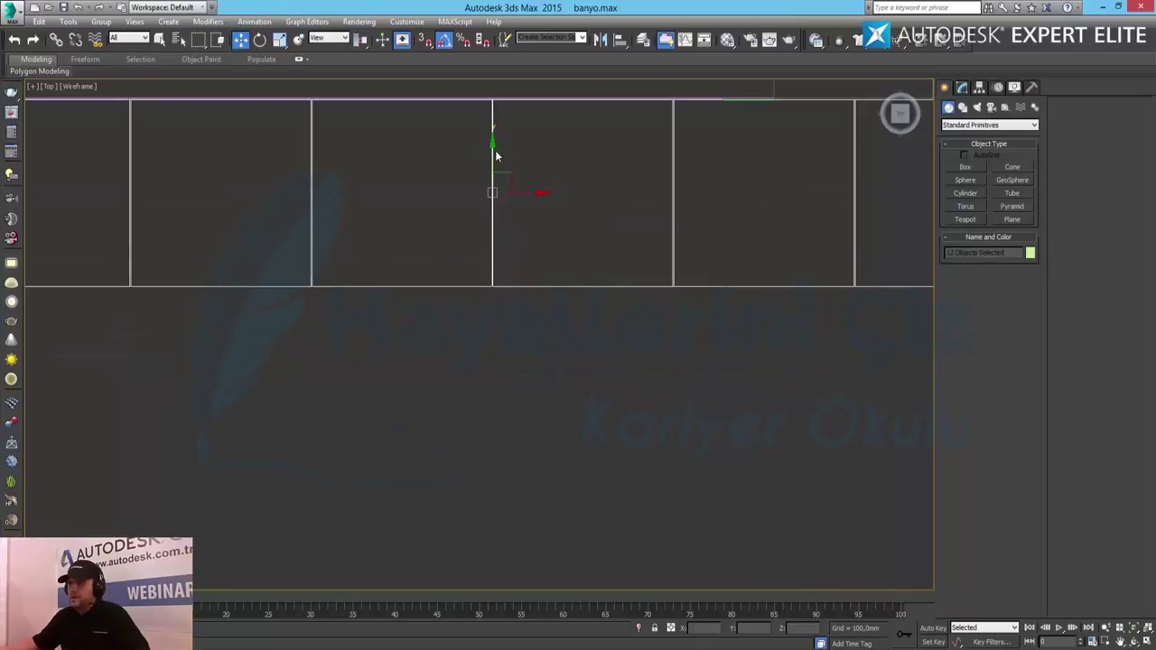
middle_click_drag(548, 255, 585, 331)
scroll(585, 331, "up", 2)
middle_click_drag(585, 380, 601, 281)
mouse_move(544, 226)
left_mouse_down("shift")
mouse_move(539, 483)
mouse_move(554, 492)
left_mouse_up("shift")
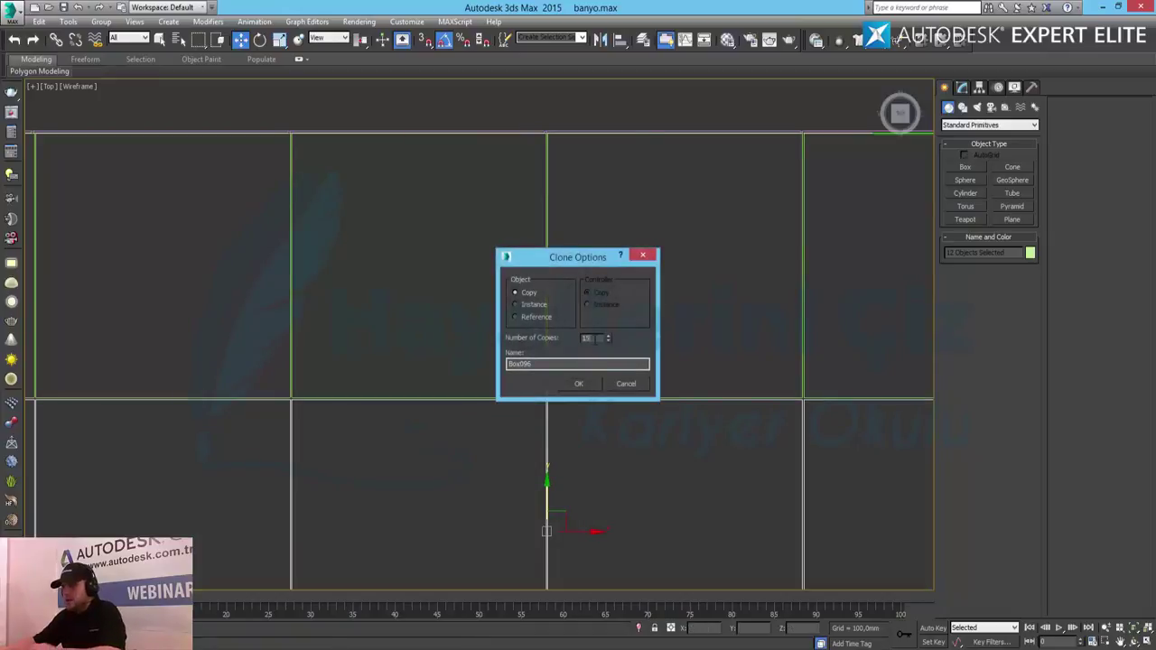
left_click(578, 384)
Remove the surplus panel rows below and overhanging the wall
scroll(671, 471, "down", 1)
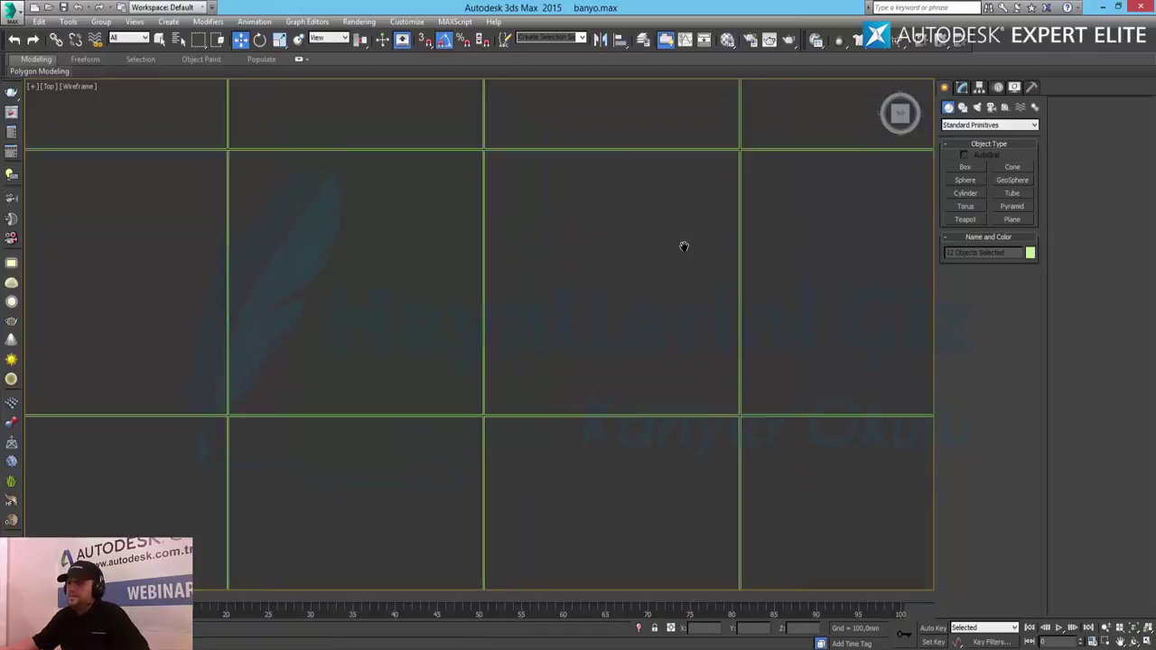
scroll(686, 276, "down", 1)
scroll(736, 316, "down", 5)
middle_click_drag(711, 552, 703, 527)
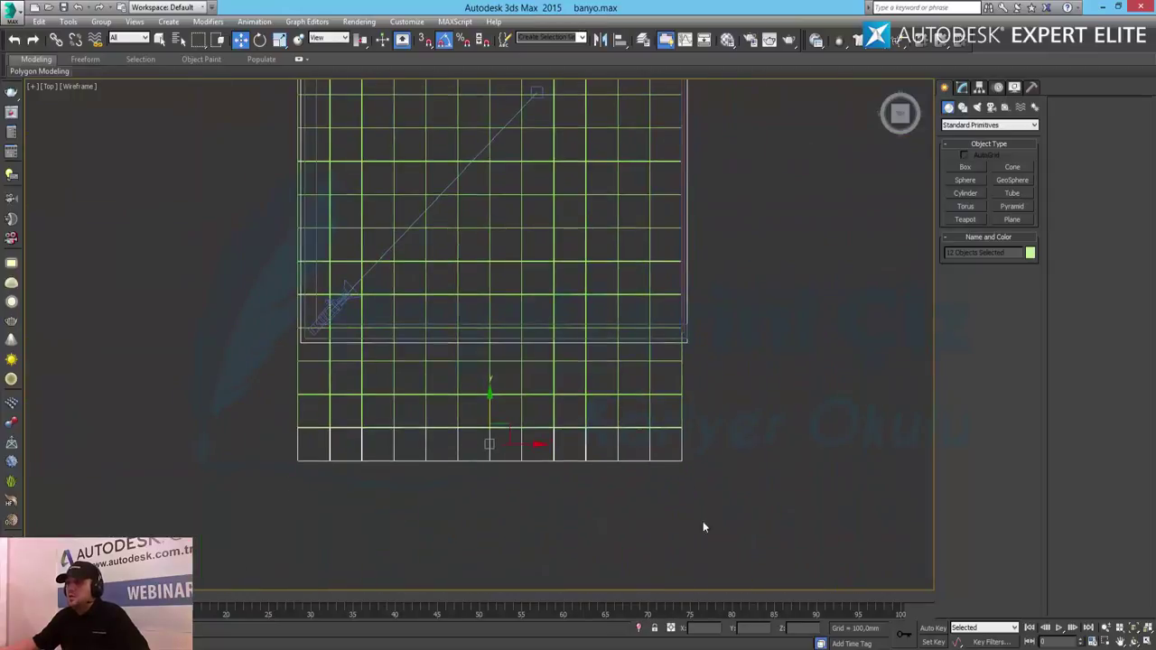
left_click(187, 383)
key("ctrl+z")
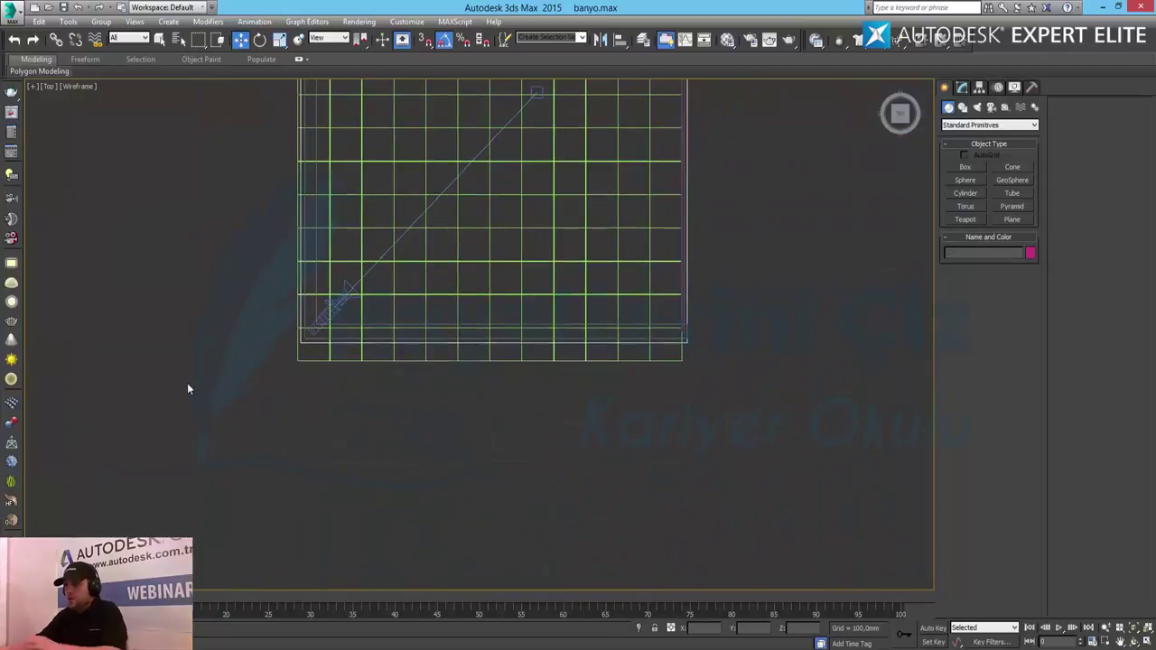
scroll(655, 388, "up", 2)
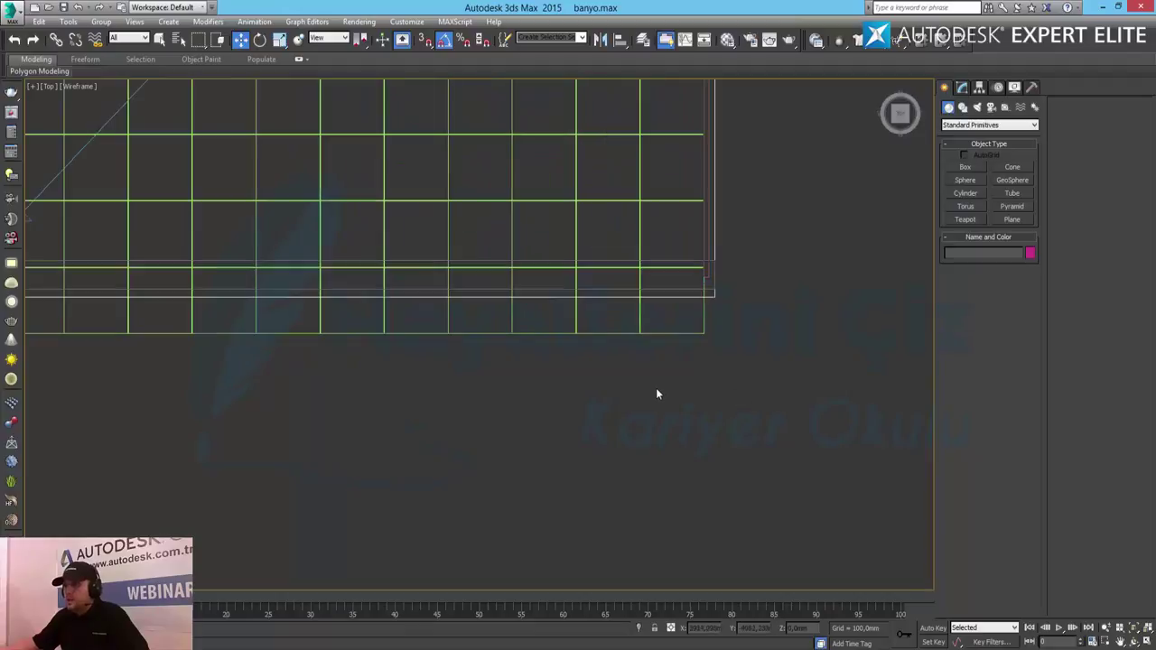
middle_click_drag(569, 412, 881, 473)
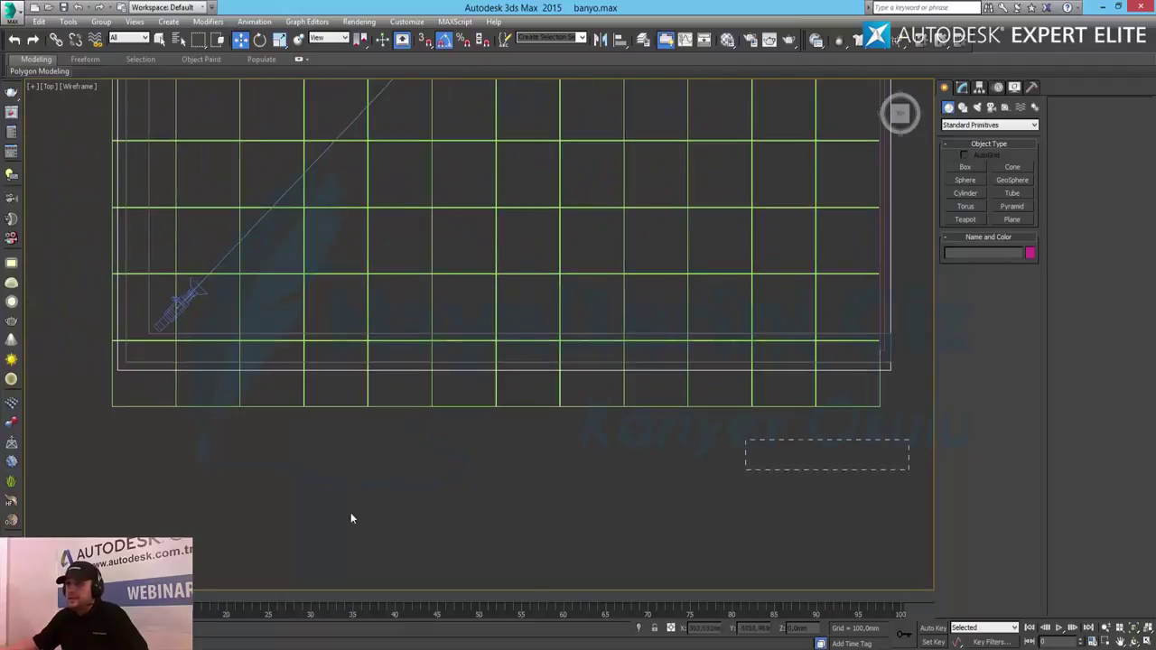
left_click_drag(89, 405, 89, 404)
key("Delete")
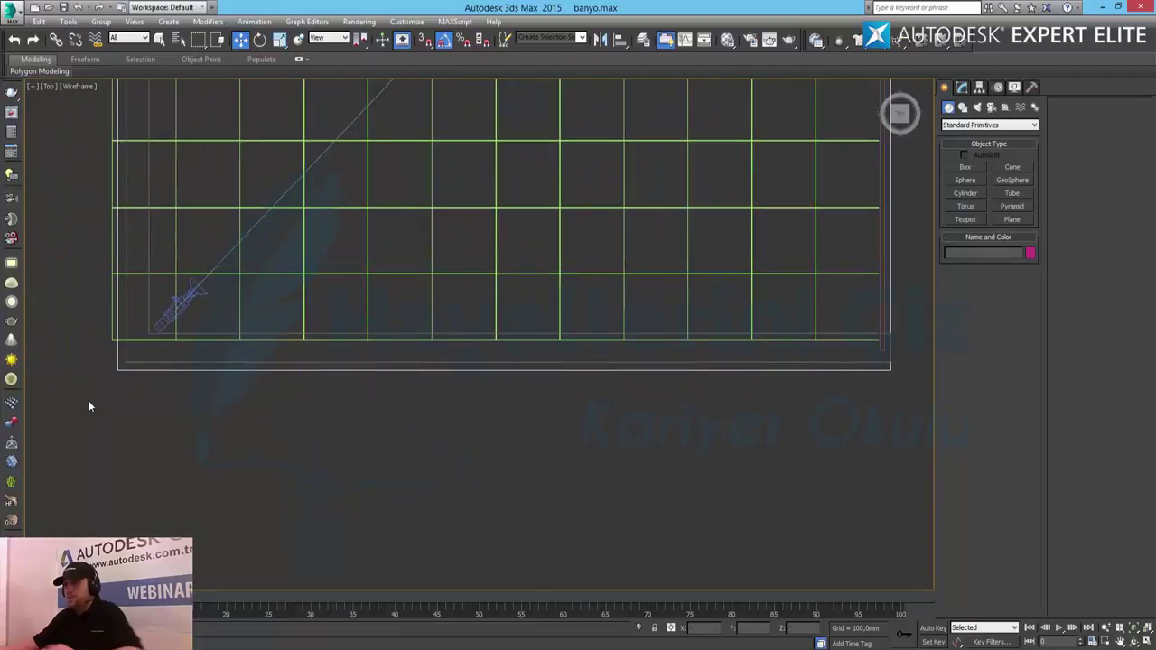
Show viewport statistics and switch the maximized camera view to free Perspective
key("7")
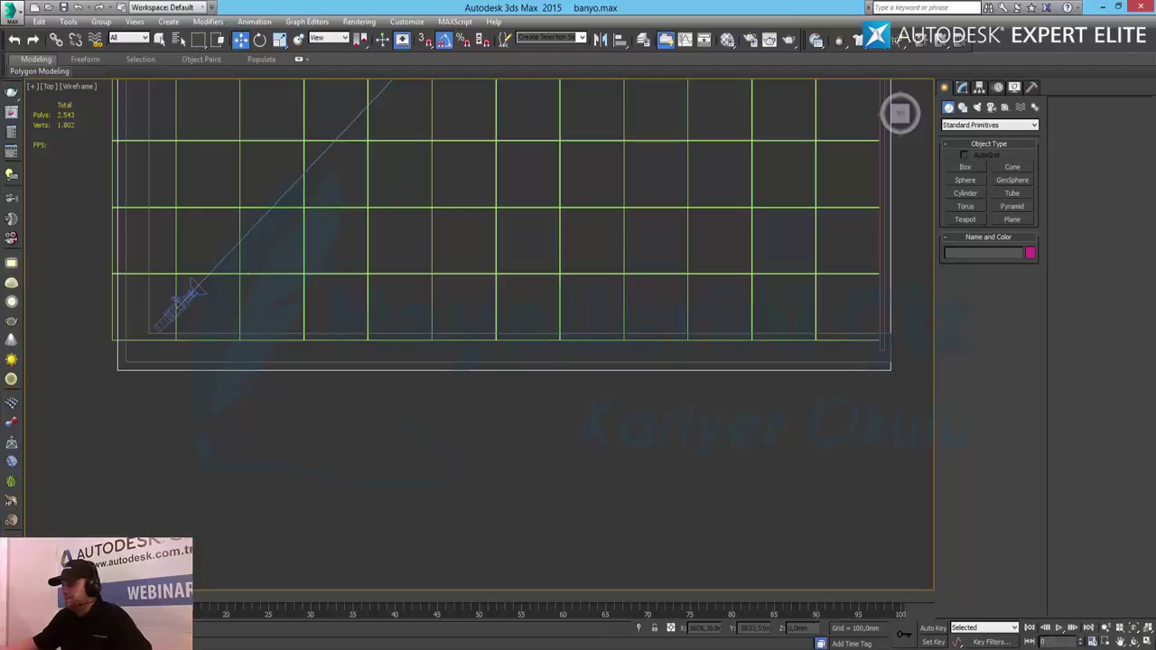
left_click(1147, 639)
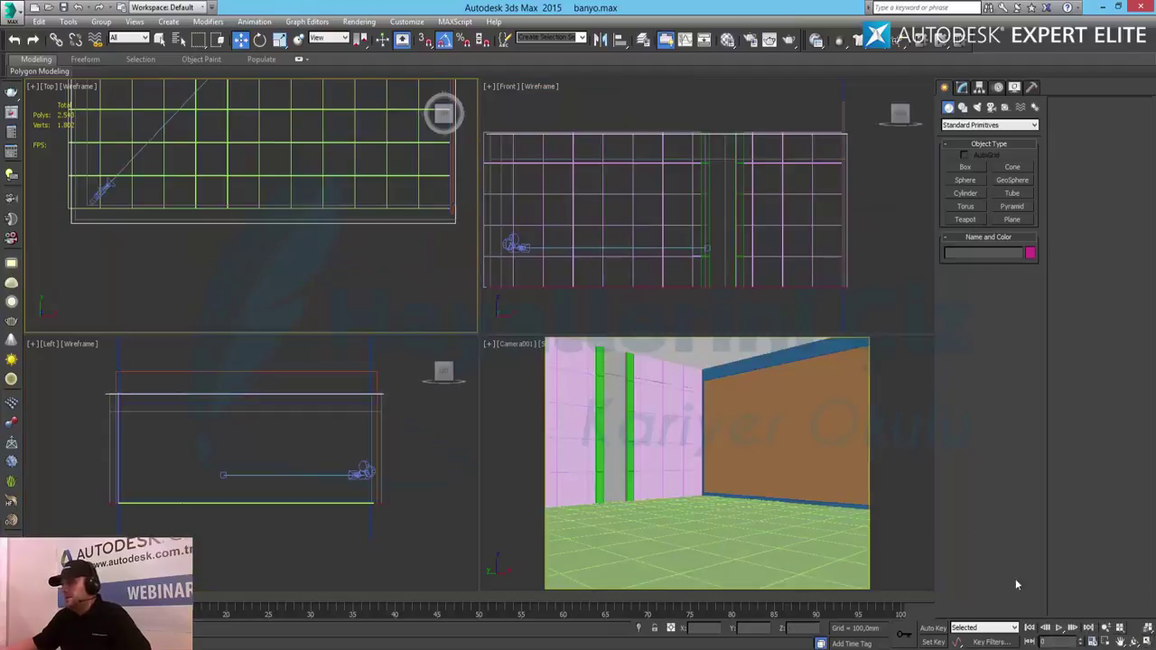
left_click(1147, 639)
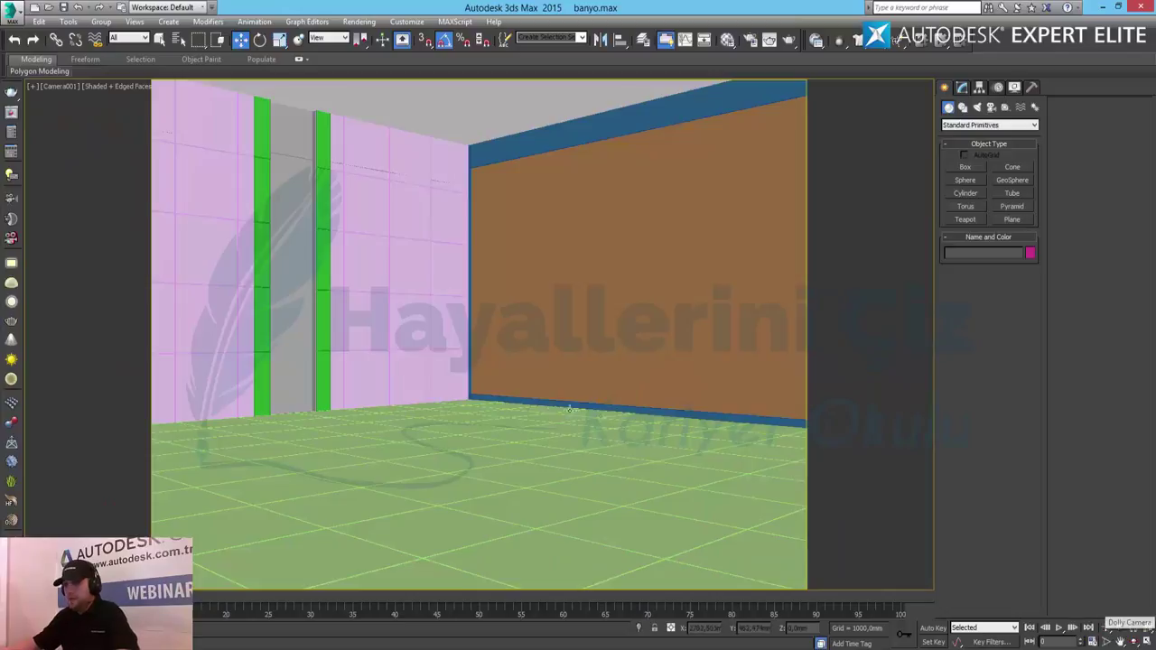
key("p")
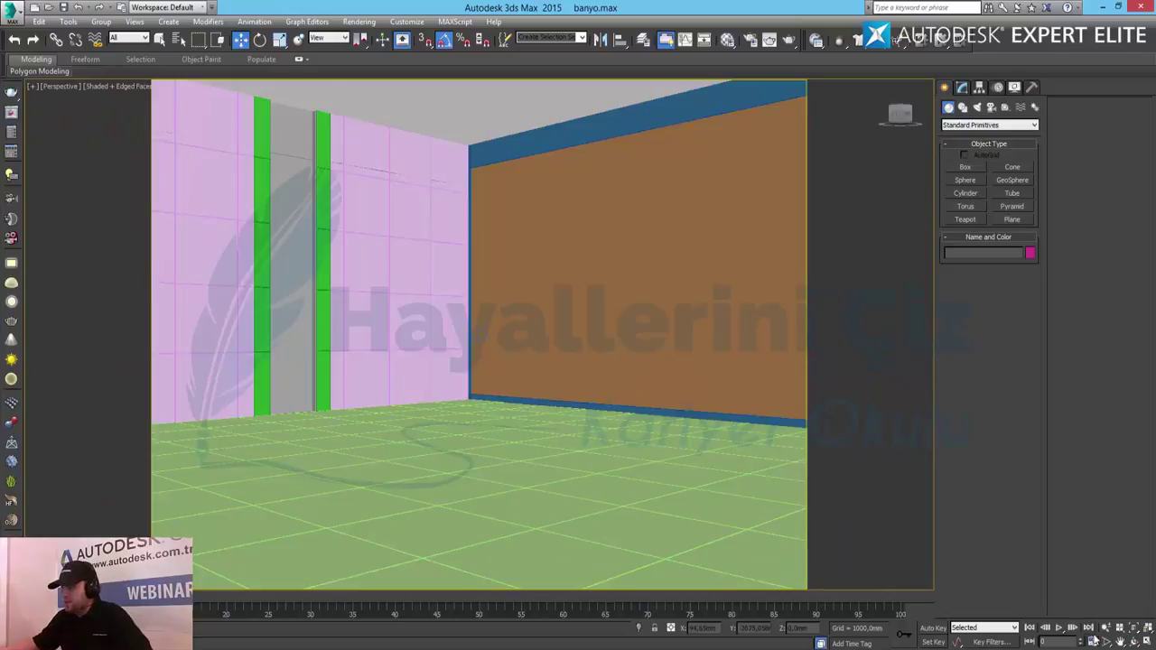
Zoom and pan the Perspective view to inspect the pink panelled wall, then restore four views
left_click(1105, 627)
mouse_move(355, 414)
left_mouse_down()
mouse_move(353, 386)
mouse_move(468, 373)
left_mouse_up()
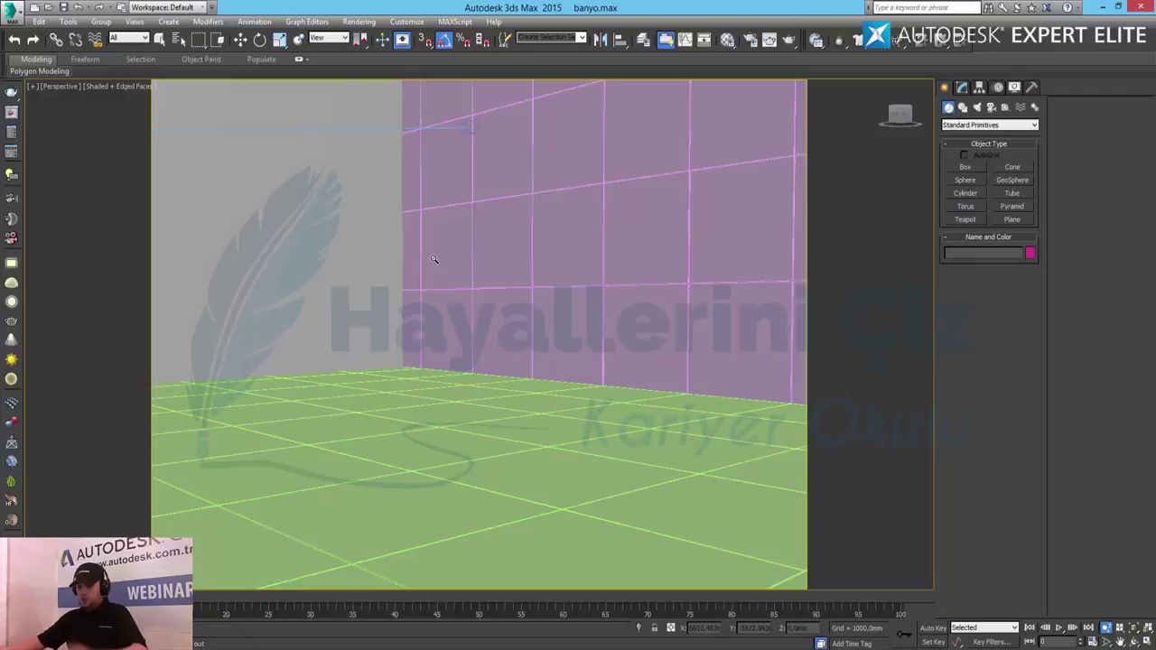
left_click_drag(533, 363, 736, 356)
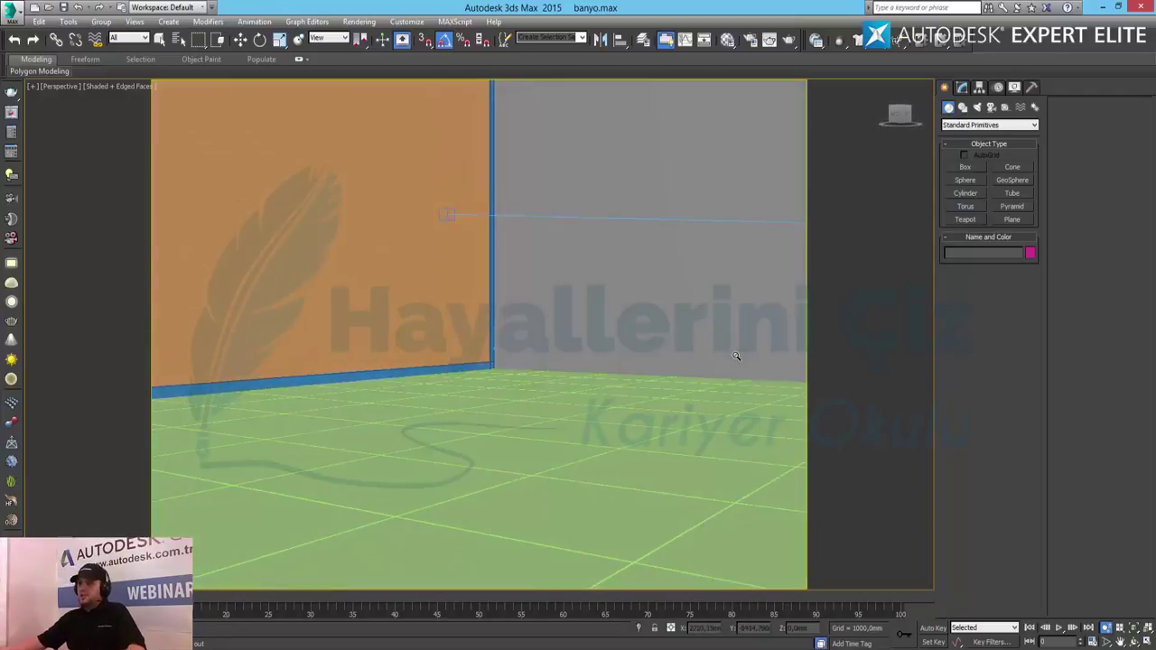
middle_click_drag(673, 323, 491, 380)
scroll(464, 392, "up", 2)
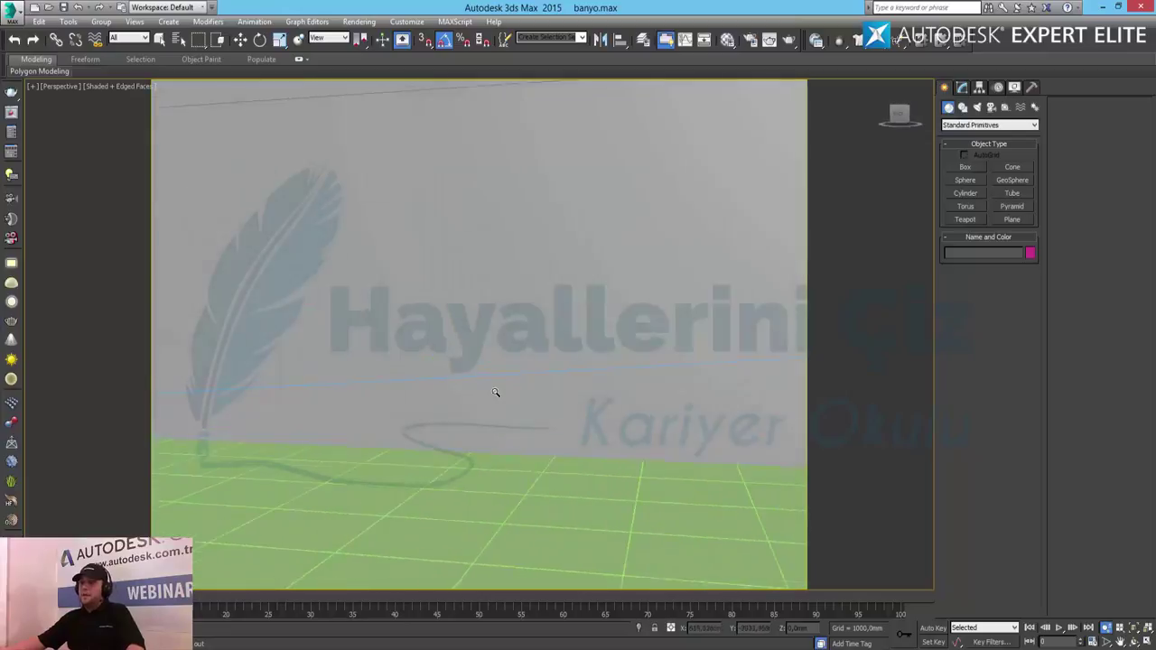
scroll(462, 389, "down", 2)
scroll(457, 386, "down", 1)
scroll(485, 387, "up", 3)
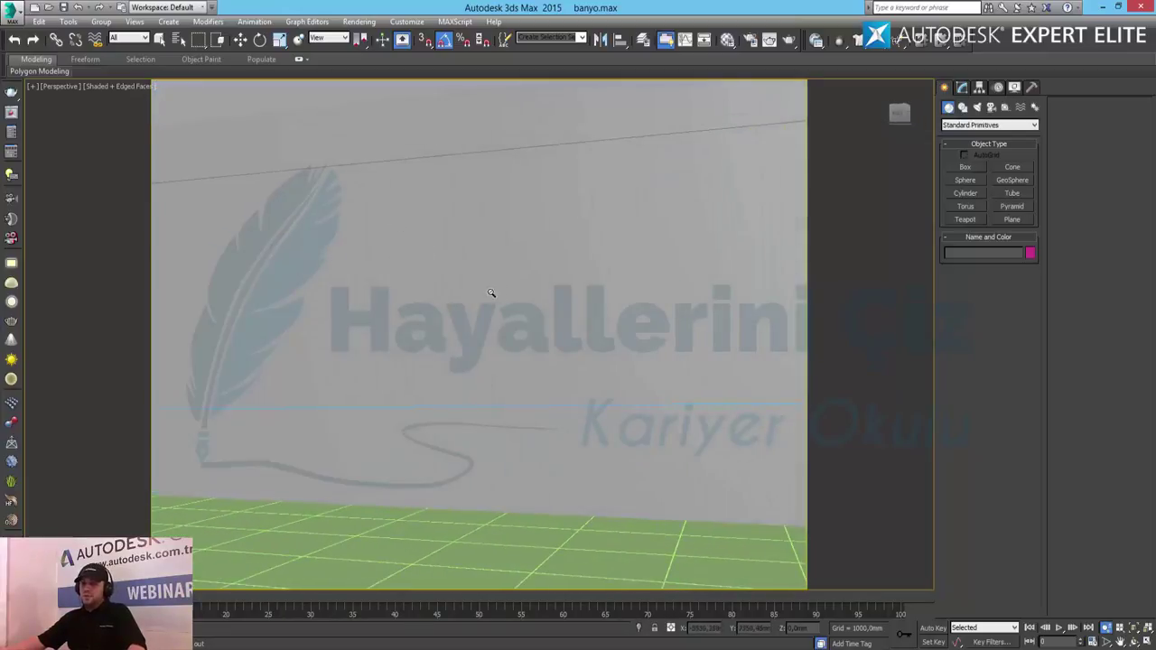
key("alt")
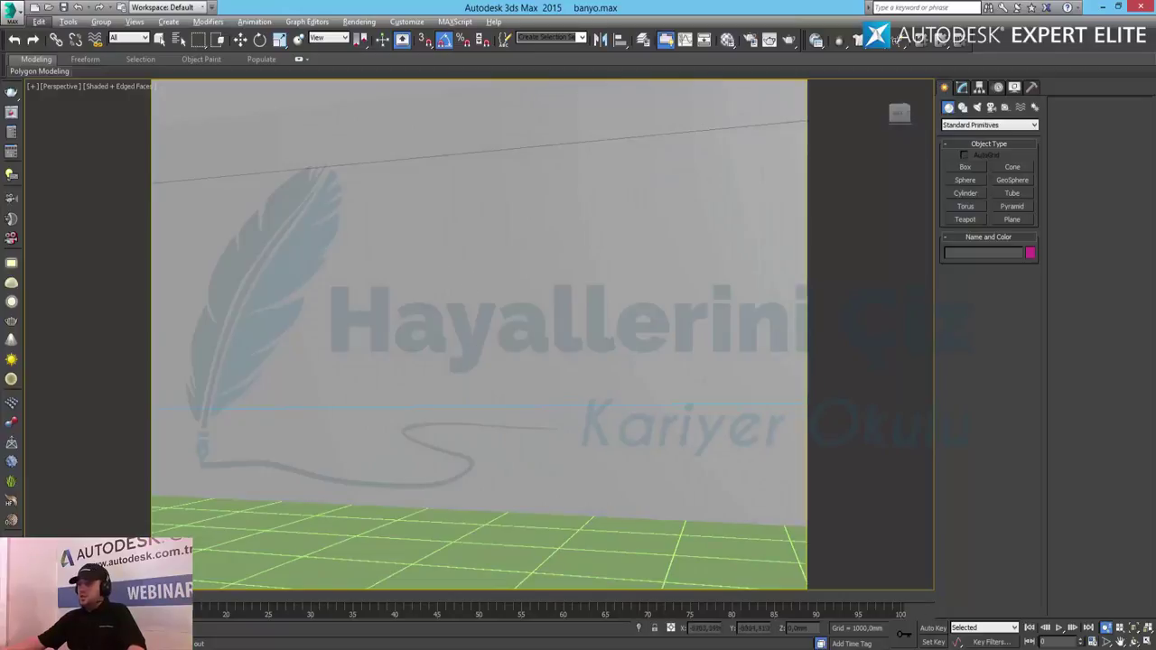
left_click(1147, 639)
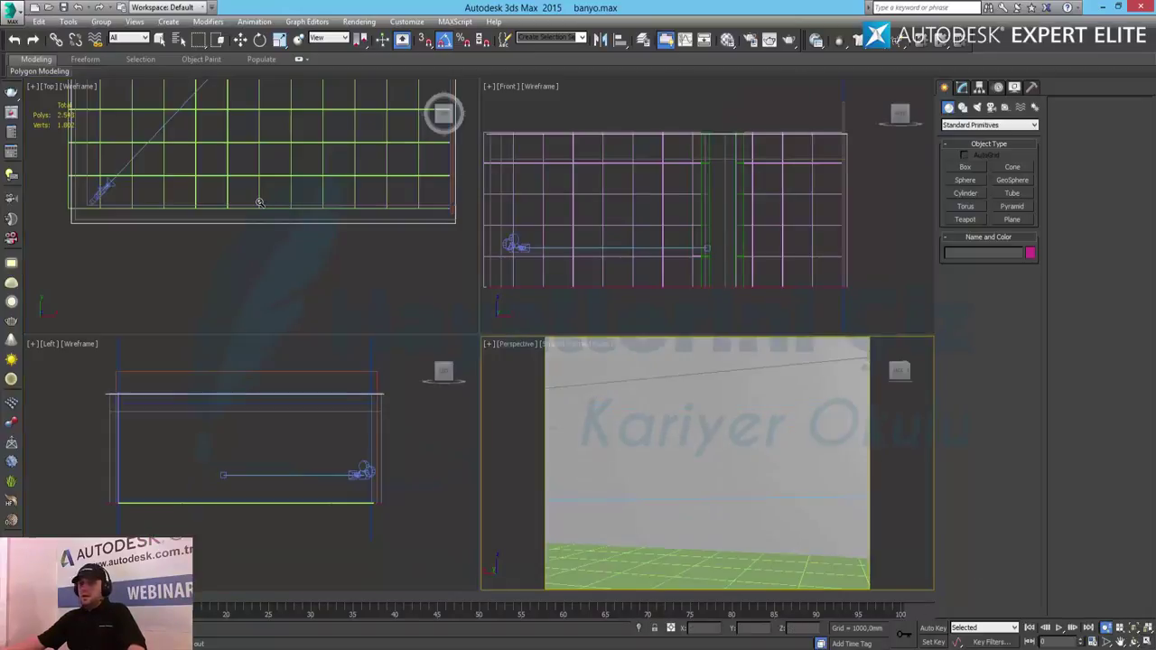
Maximize the Top view, zoom to the wall edge and select the 60x60 panel grid
left_click(1147, 639)
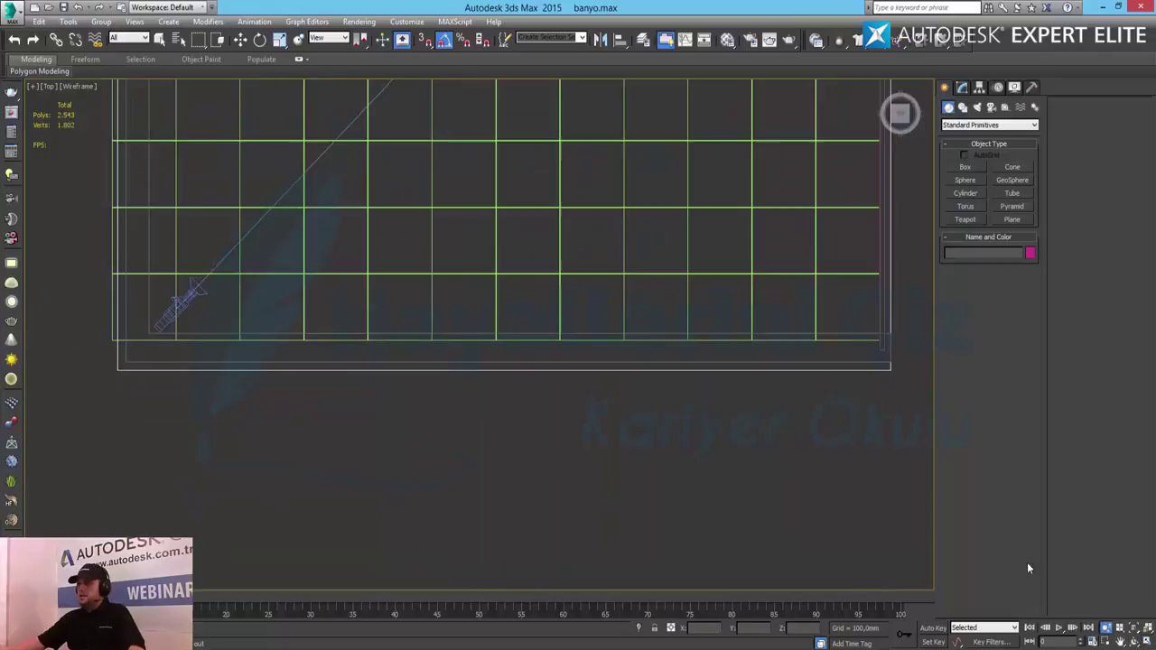
mouse_move(593, 298)
left_mouse_down()
mouse_move(579, 154)
mouse_move(540, 147)
left_mouse_up()
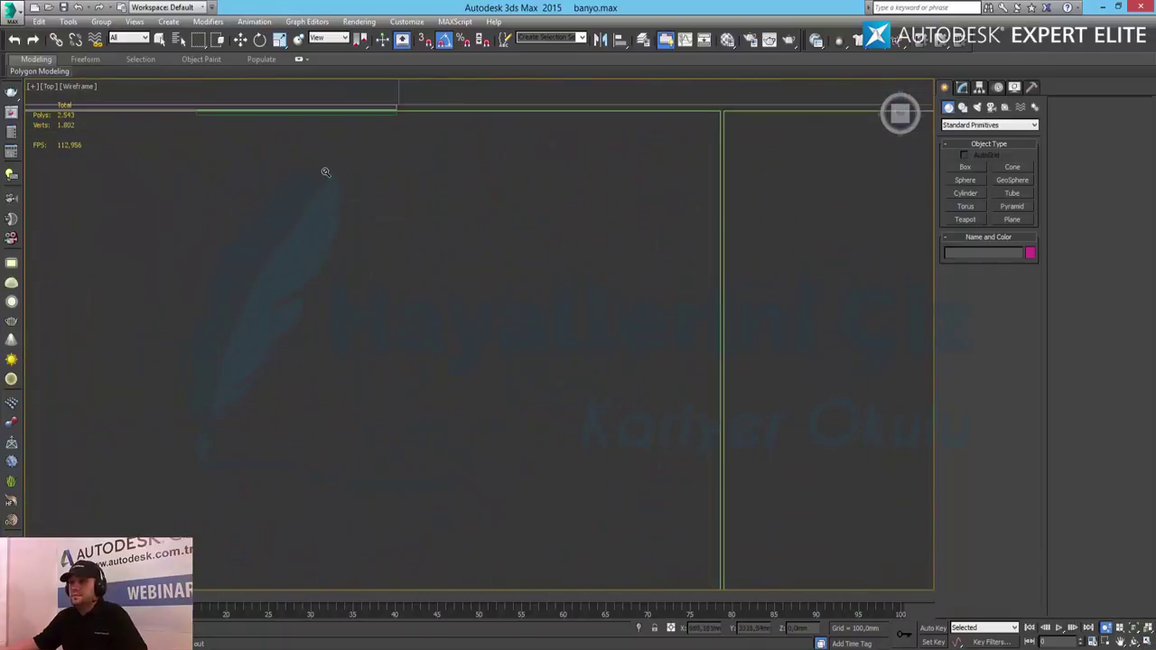
left_click_drag(325, 173, 423, 291)
key("w")
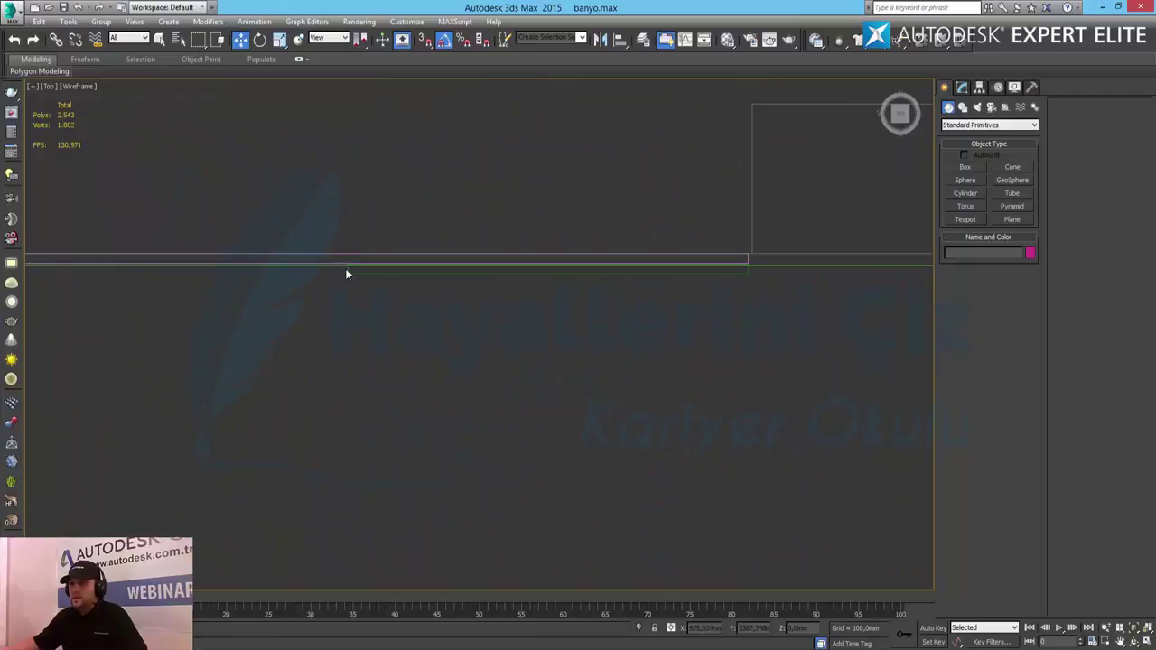
left_click(352, 271)
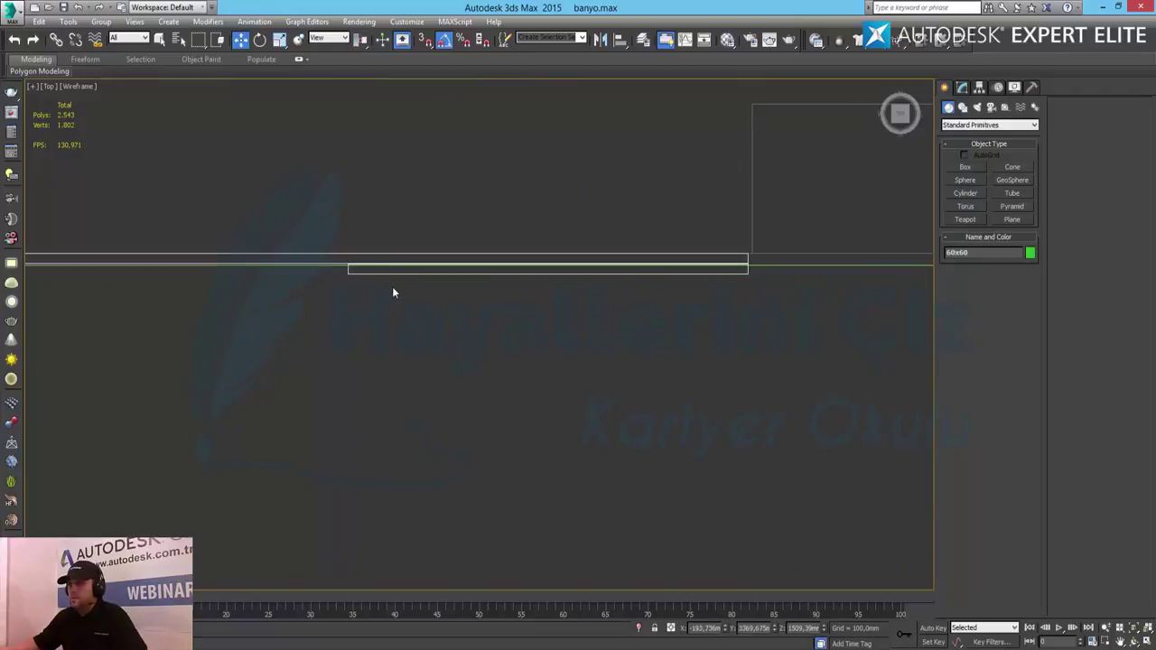
Shift-move the grid down along Y to clone a copy named 60x073, cancelling Mirror
scroll(392, 292, "down", 2)
scroll(434, 285, "down", 2)
scroll(434, 285, "down", 2)
scroll(446, 343, "down", 2)
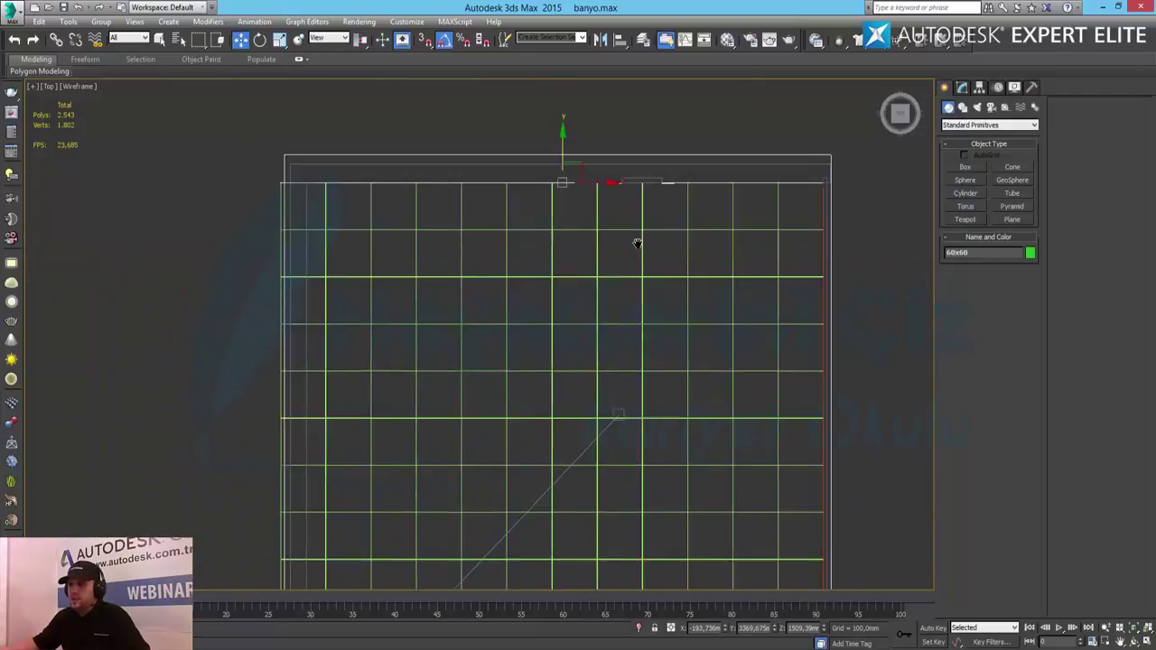
middle_click_drag(637, 244, 639, 241)
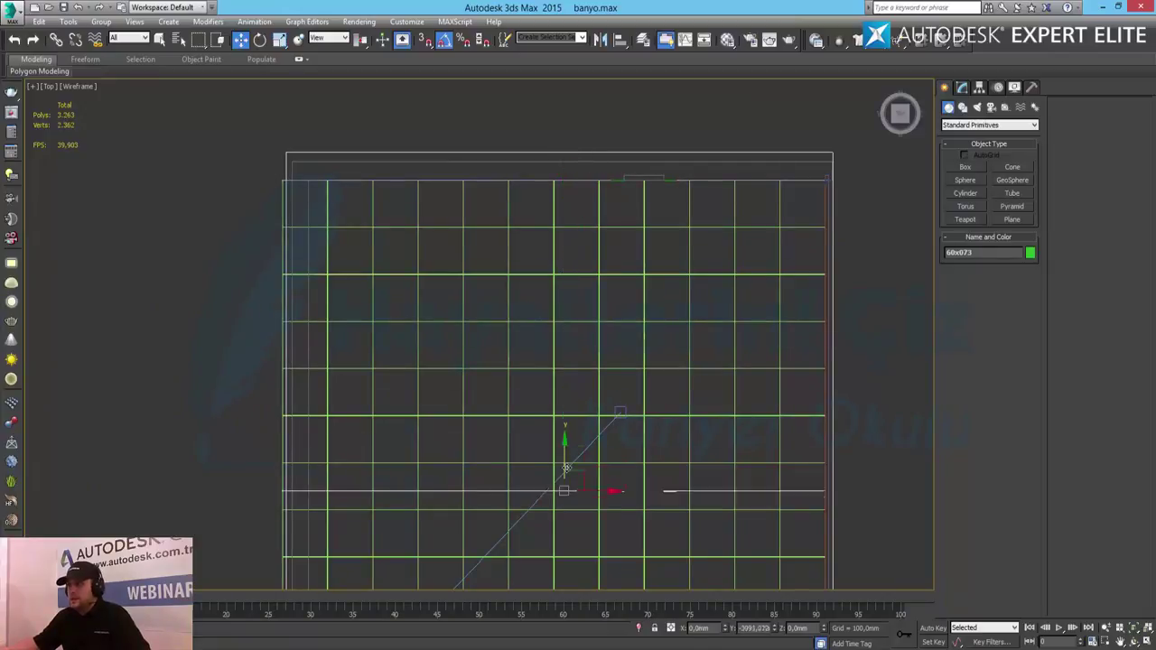
left_click_drag(565, 140, 565, 488, "shift")
left_click(579, 384)
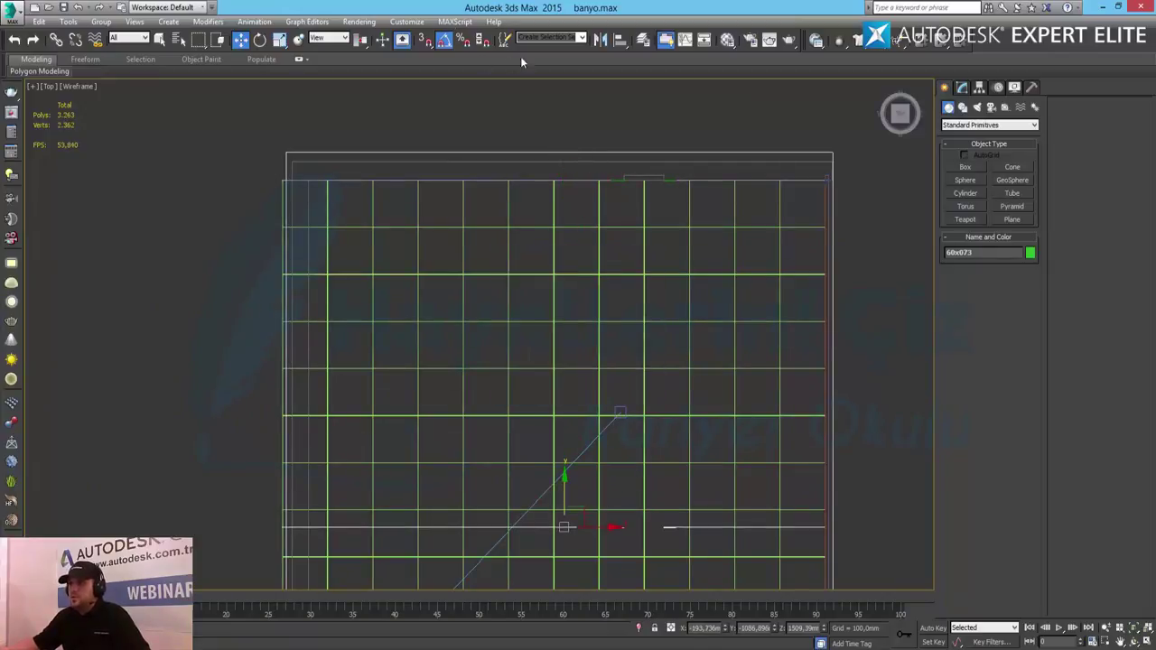
left_click(601, 40)
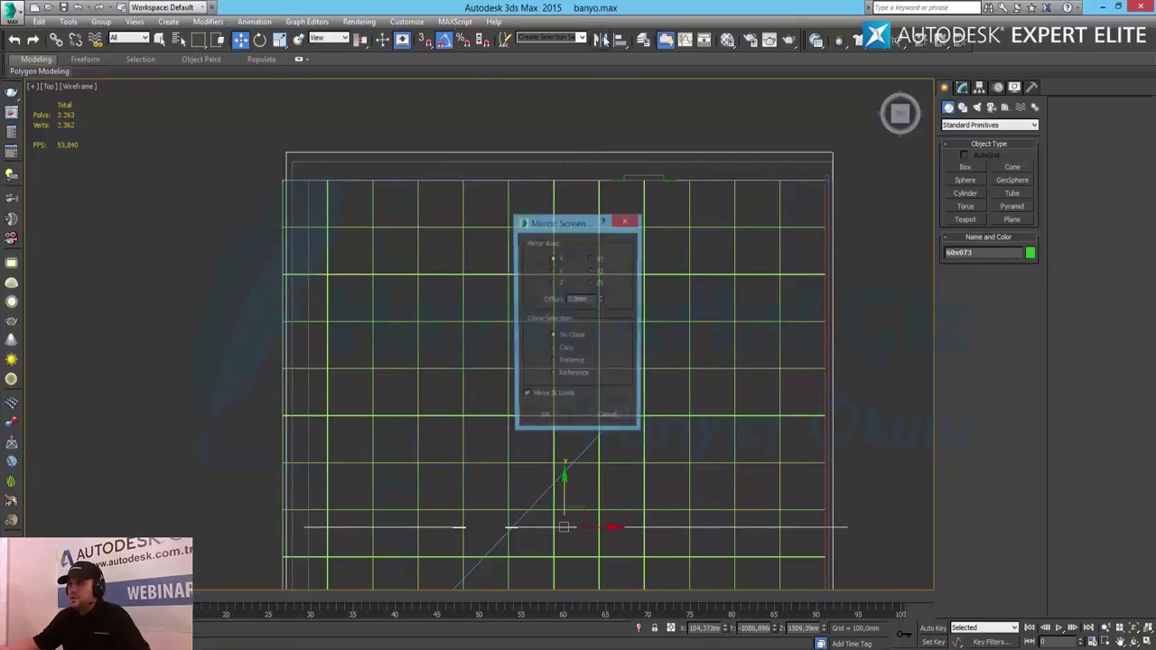
left_click(609, 419)
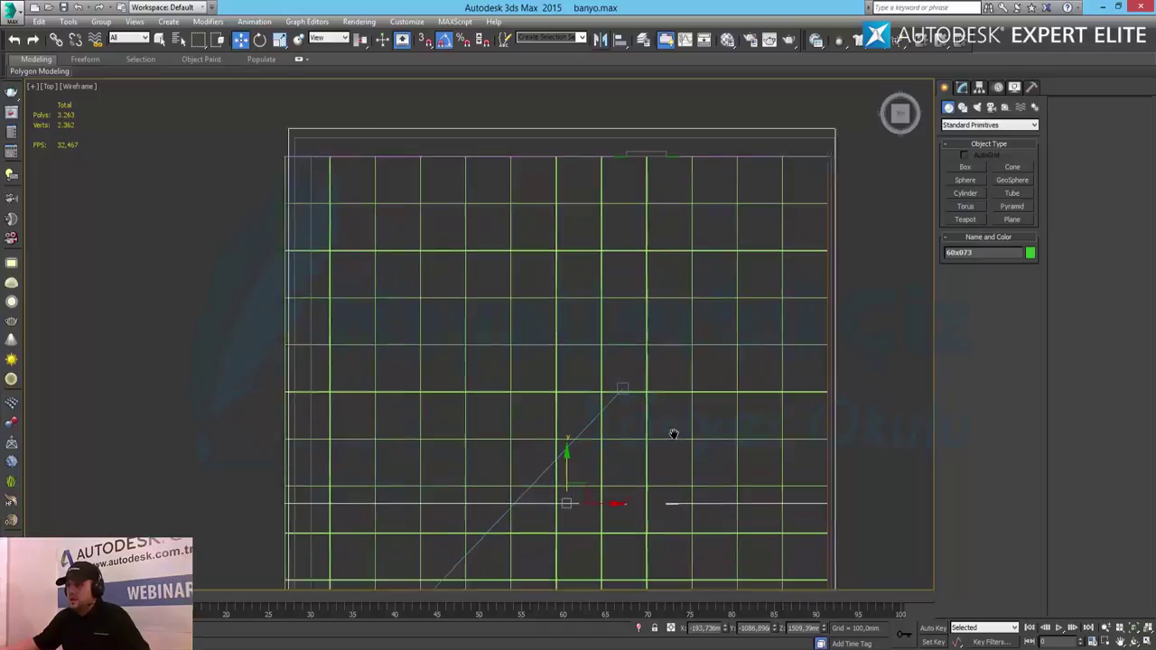
Briefly try rotating the 60x073 copy, restore it, and recentre the view
middle_click_drag(665, 463, 561, 373)
scroll(560, 373, "up", 5)
middle_click_drag(660, 328, 469, 359)
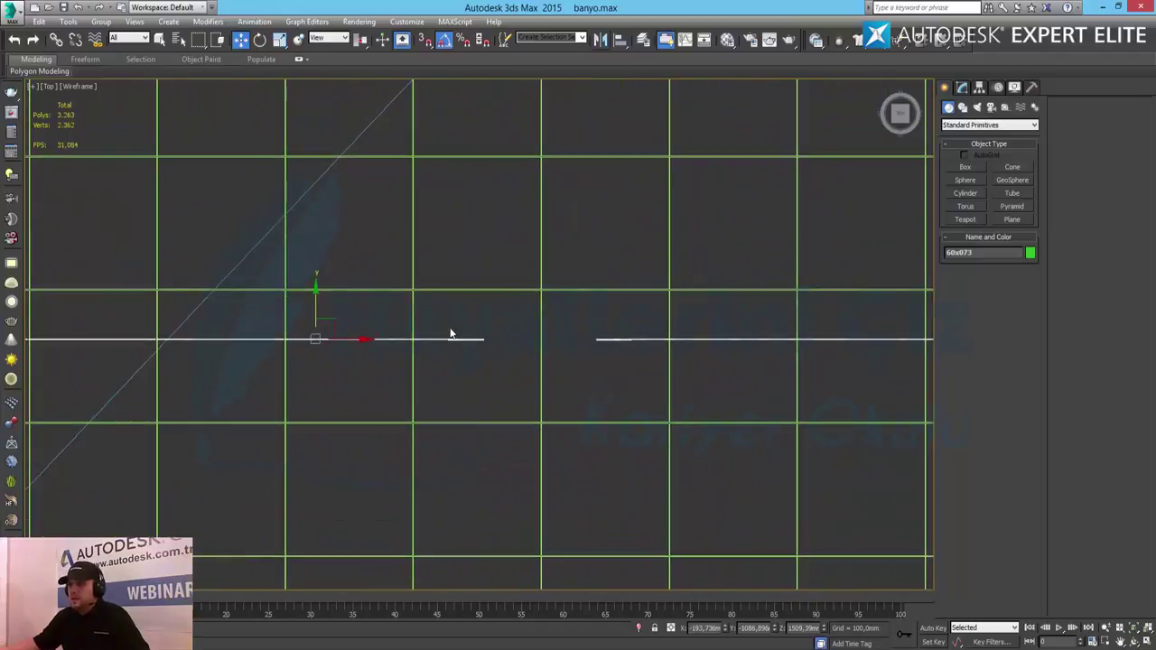
left_click(259, 39)
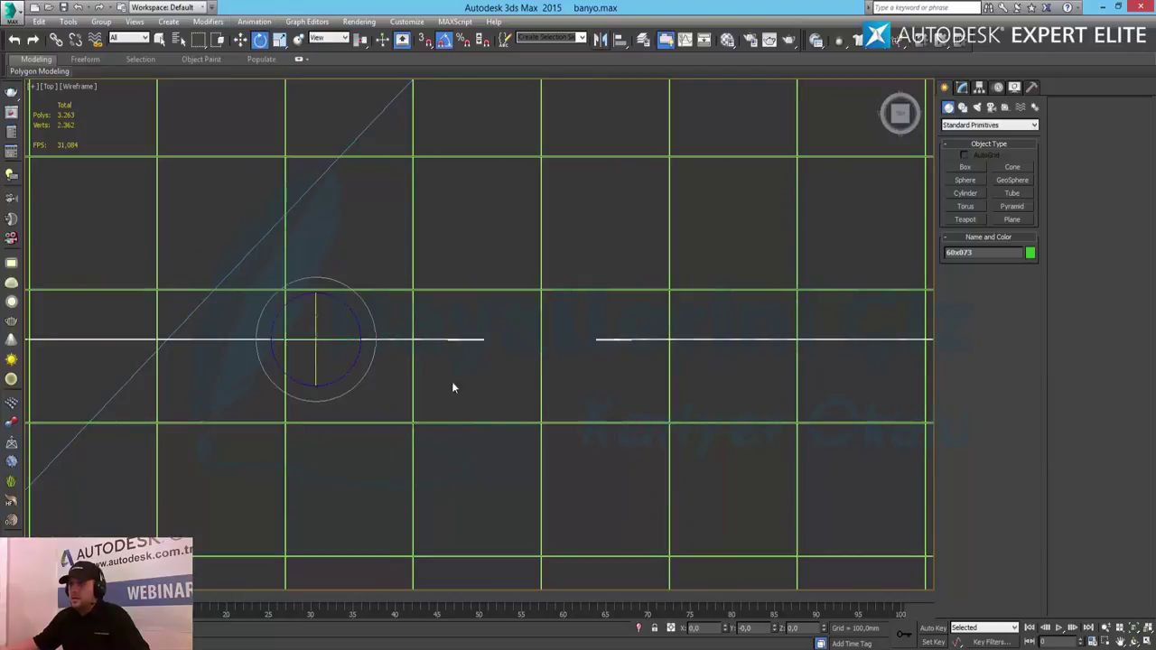
left_click_drag(370, 312, 363, 303)
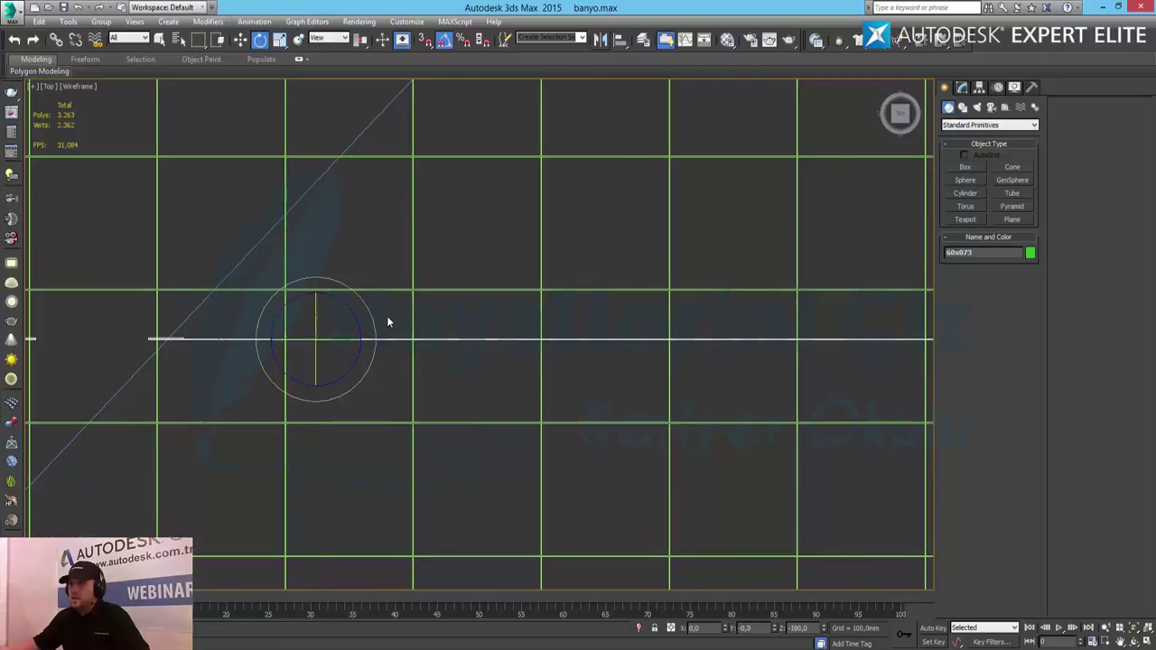
scroll(392, 319, "down", 3)
middle_click_drag(410, 342, 609, 386)
scroll(598, 386, "down", 2)
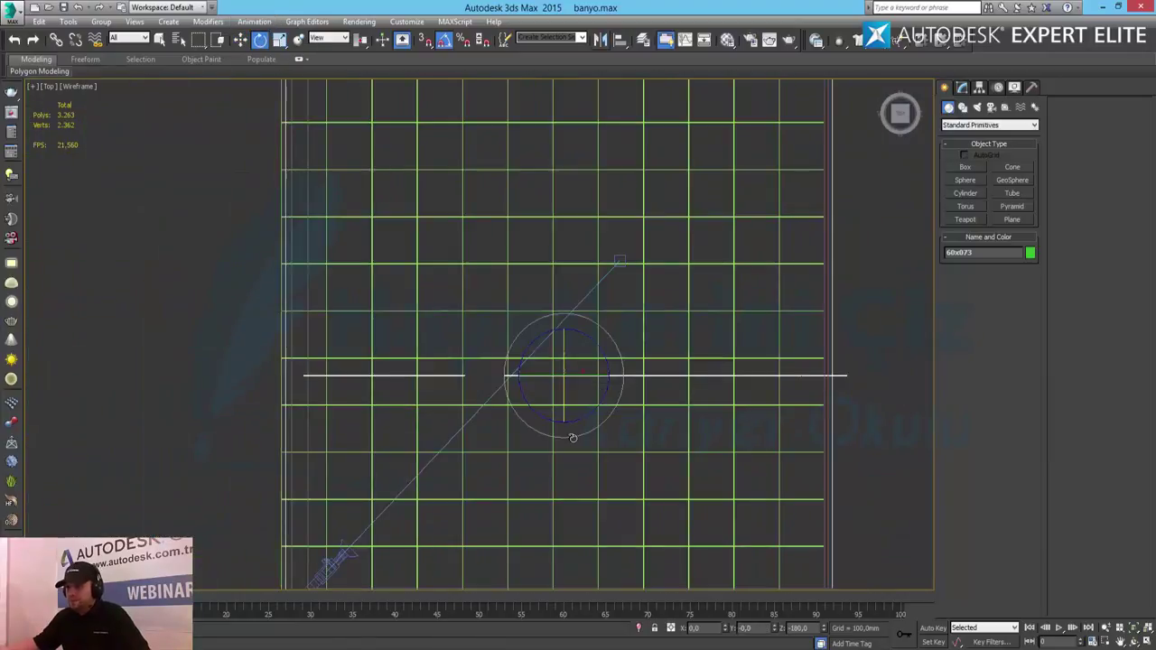
middle_click_drag(647, 489, 608, 309)
Move the 60x073 copy down along Y to about -3820 mm and restore four views
key("w")
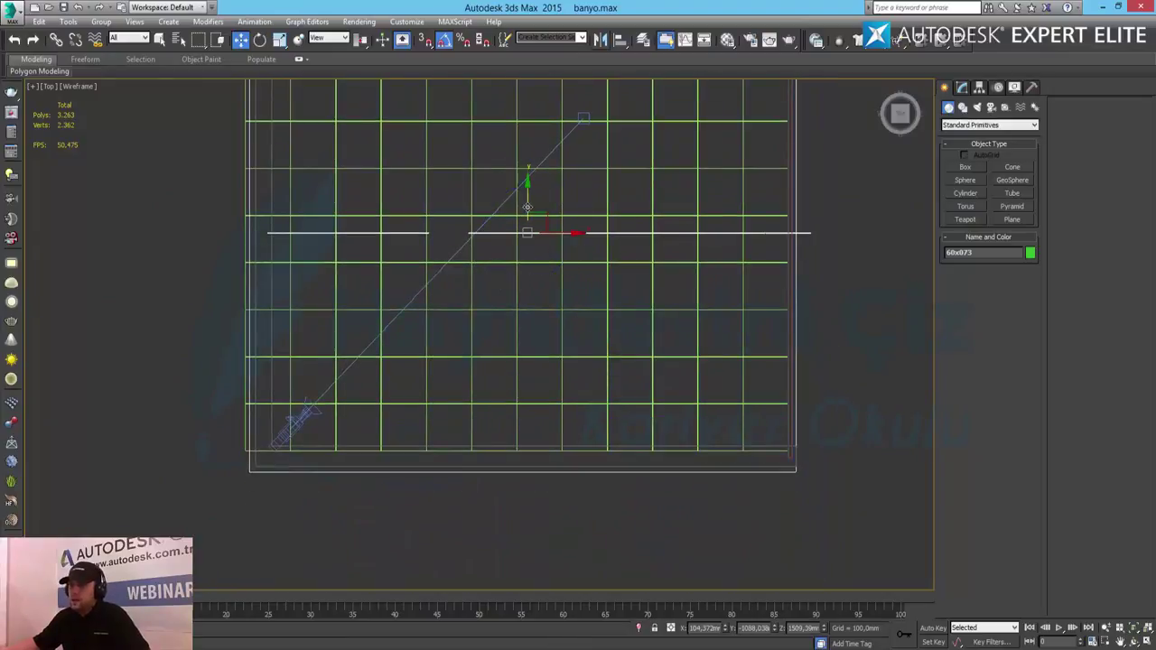
mouse_move(528, 215)
left_mouse_down()
mouse_move(508, 434)
mouse_move(508, 423)
left_mouse_up()
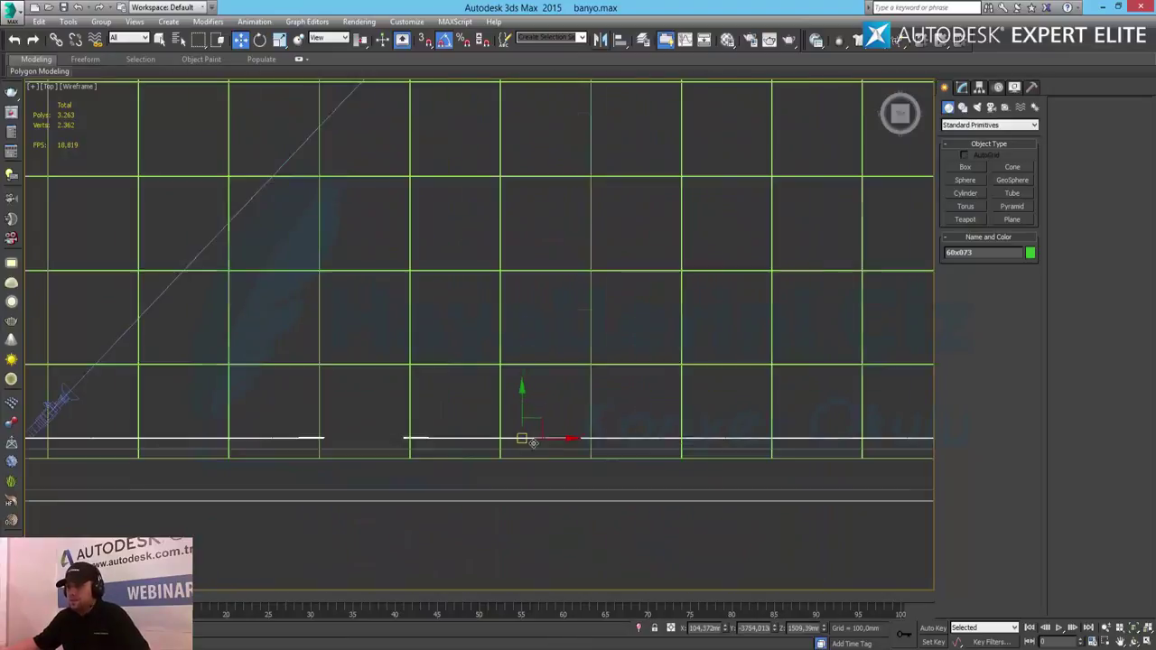
scroll(533, 443, "up", 5)
scroll(533, 442, "up", 2)
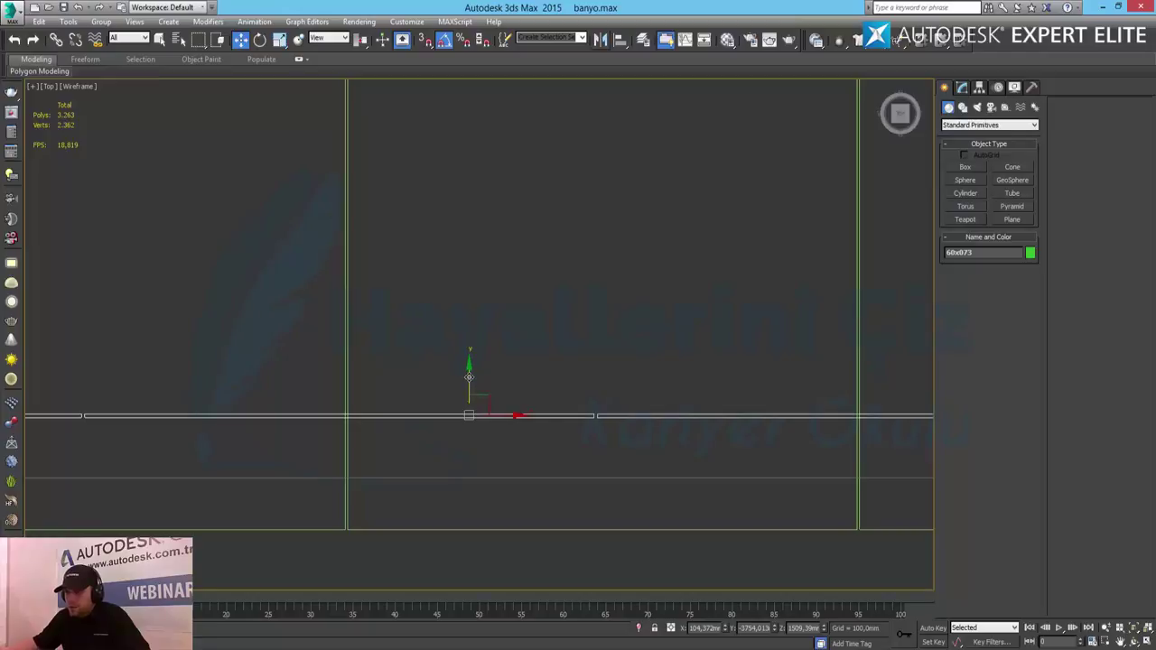
left_click_drag(469, 376, 459, 436)
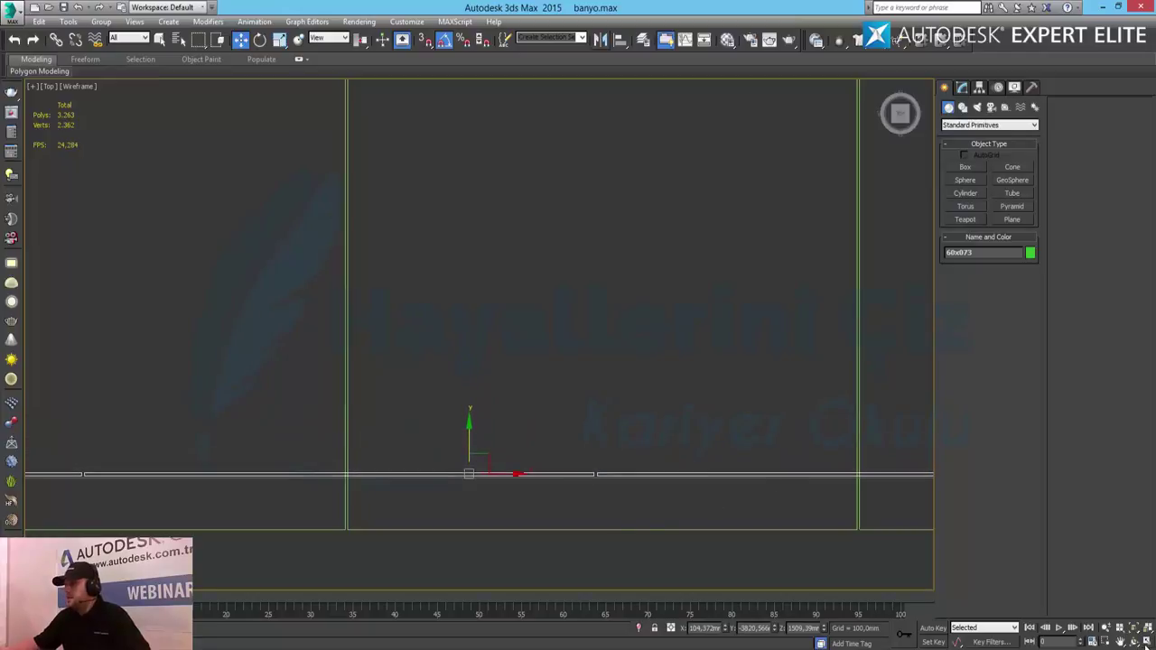
key("alt+w")
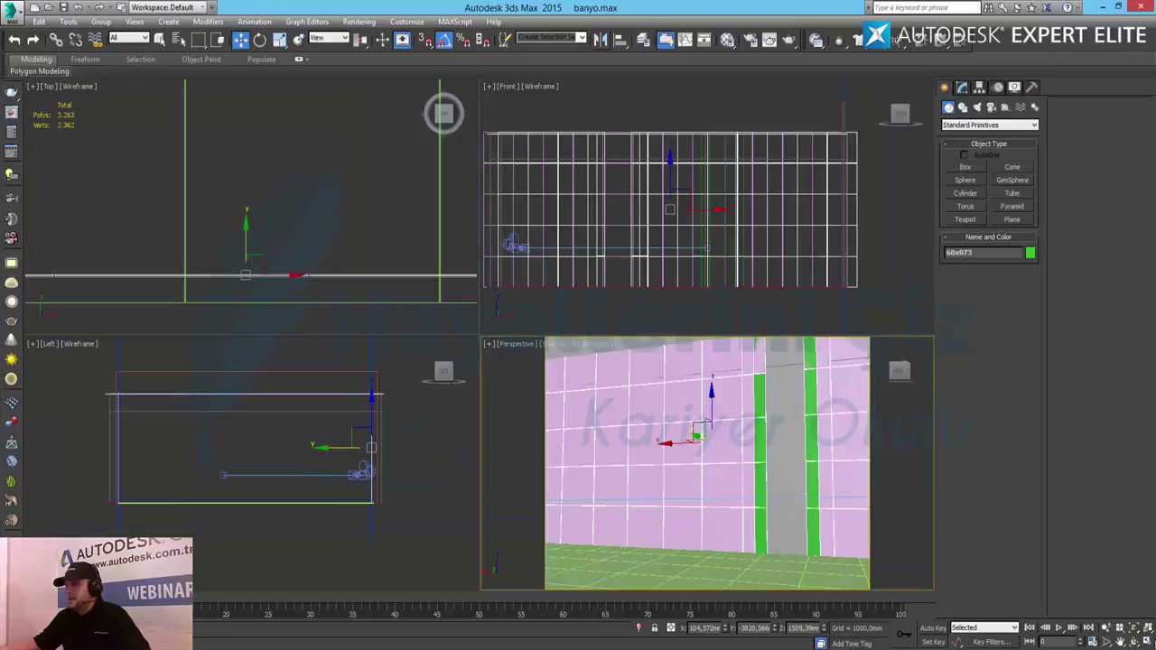
Orbit, zoom and pan the maximized Perspective around the room, then switch to Camera001
key("alt+w")
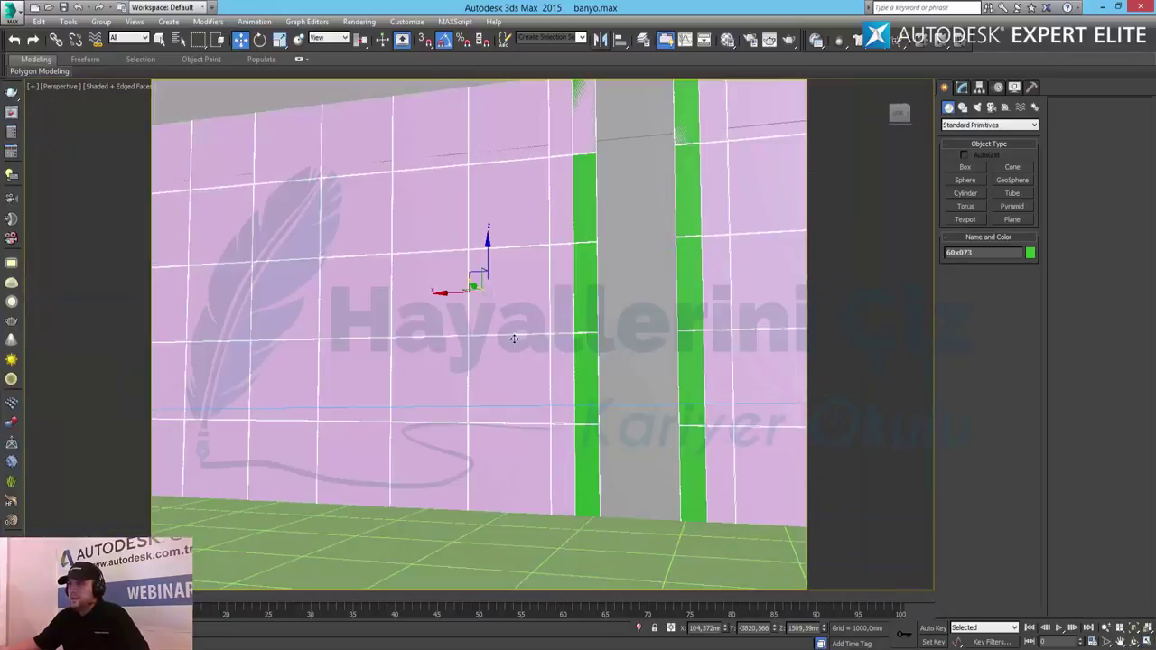
mouse_move(506, 340)
middle_mouse_down("alt")
mouse_move(572, 350)
mouse_move(506, 397)
mouse_move(534, 416)
mouse_move(464, 422)
mouse_move(488, 403)
mouse_move(692, 400)
mouse_move(437, 456)
middle_mouse_up("alt")
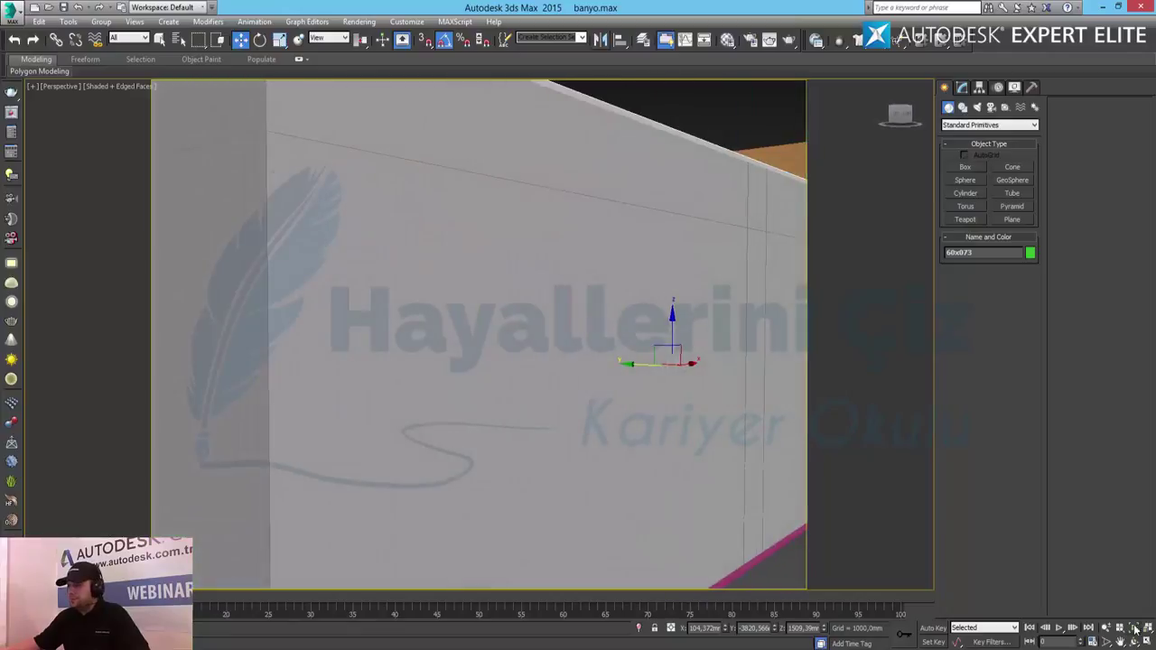
left_click(1103, 628)
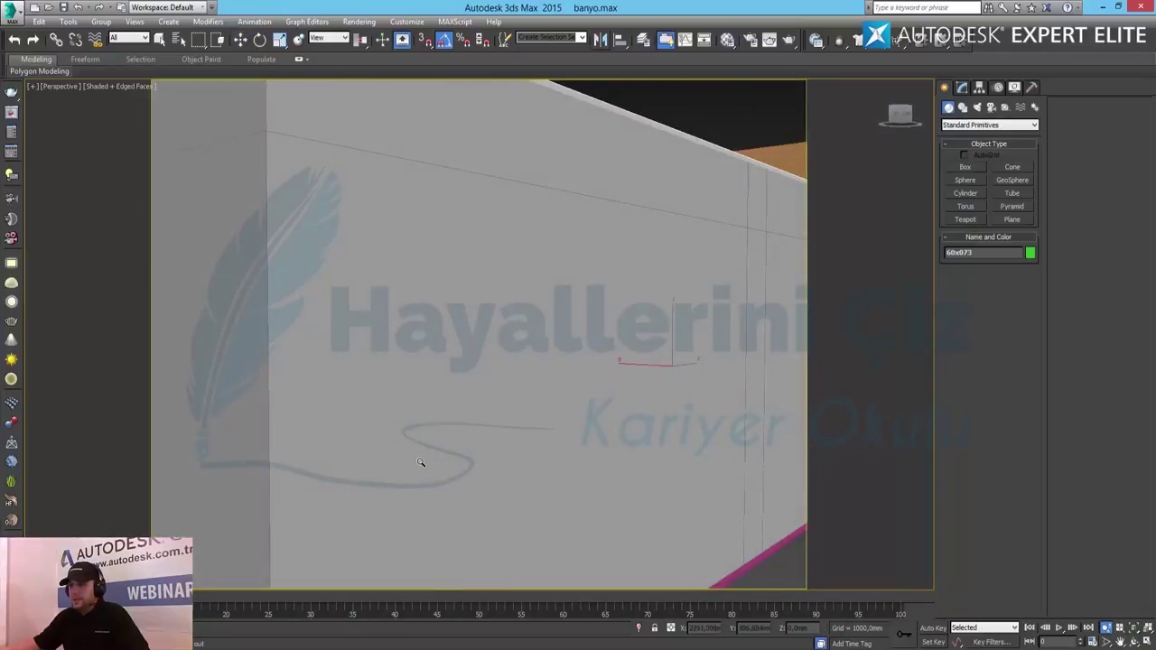
left_click_drag(424, 464, 415, 425)
scroll(417, 405, "down", 5)
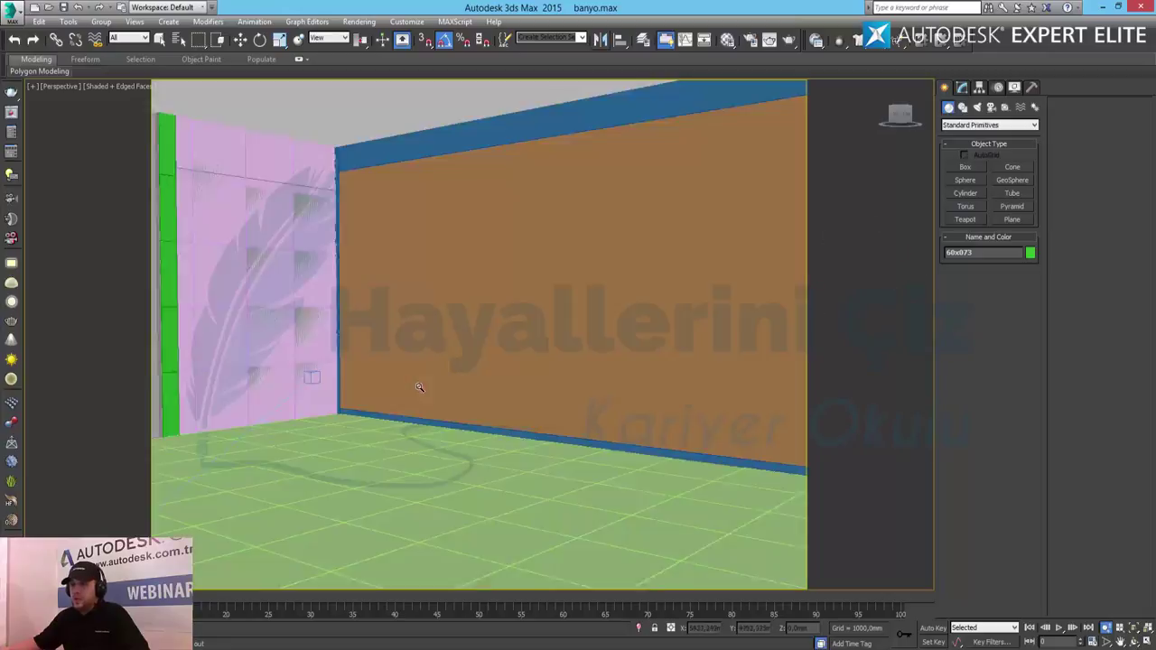
middle_click_drag(400, 407, 528, 382)
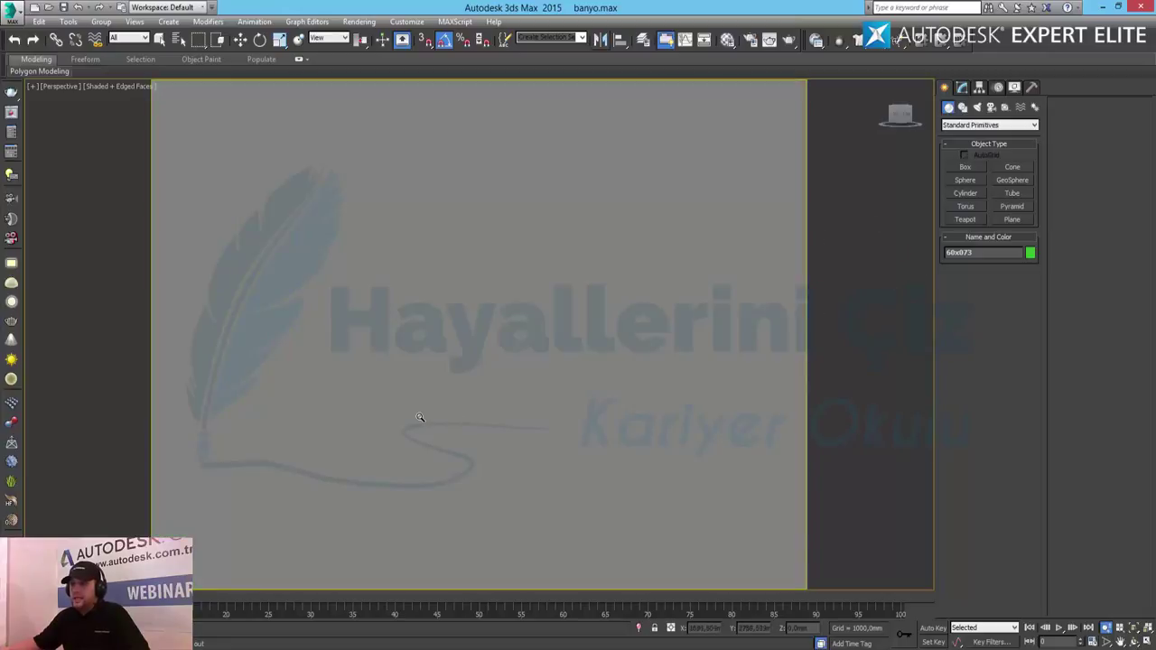
left_click_drag(421, 370, 428, 325)
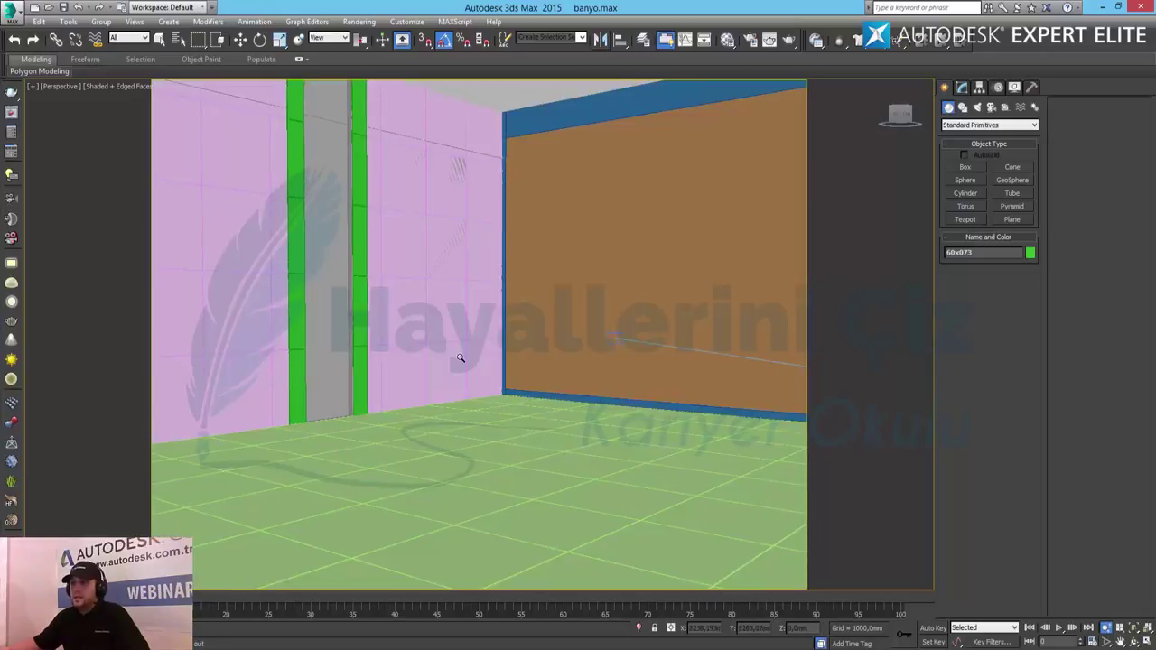
key("c")
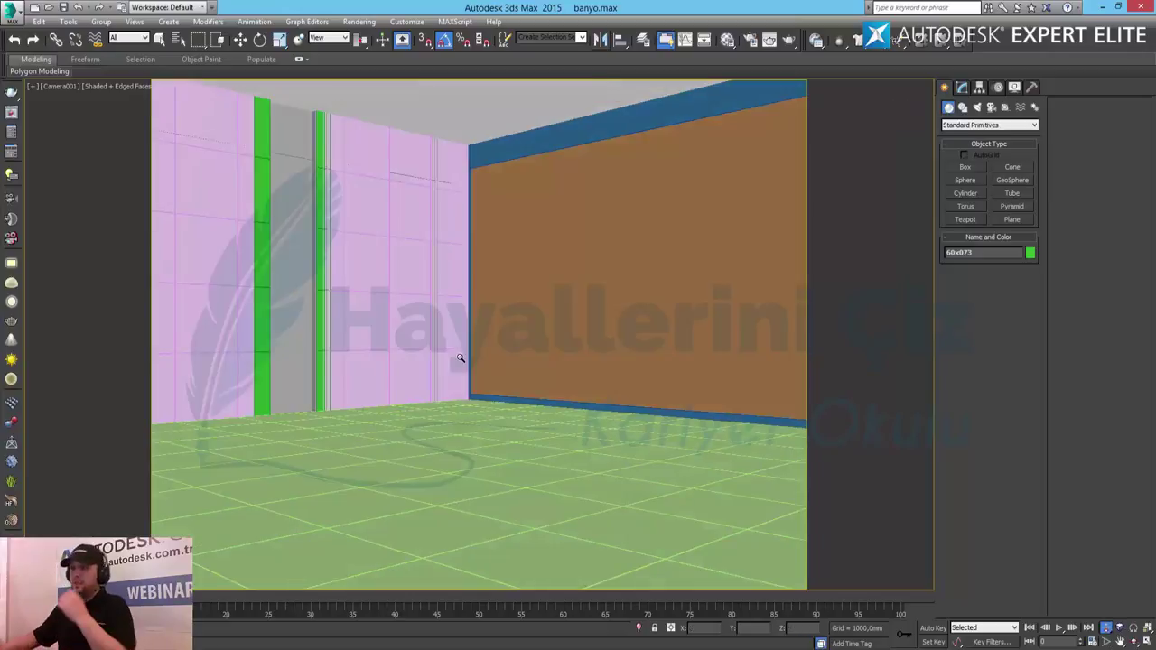